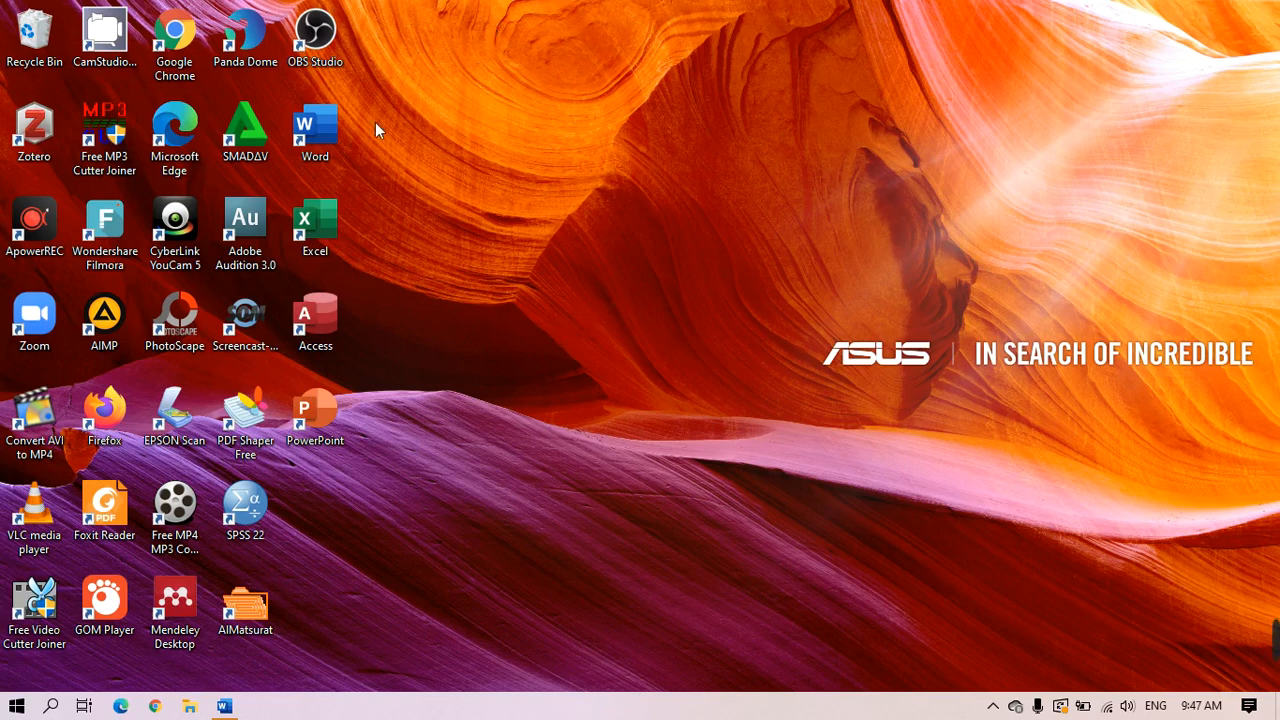
# Launch Word from the desktop, create a new blank document and maximize the window
pyautogui.doubleClick(318, 141)
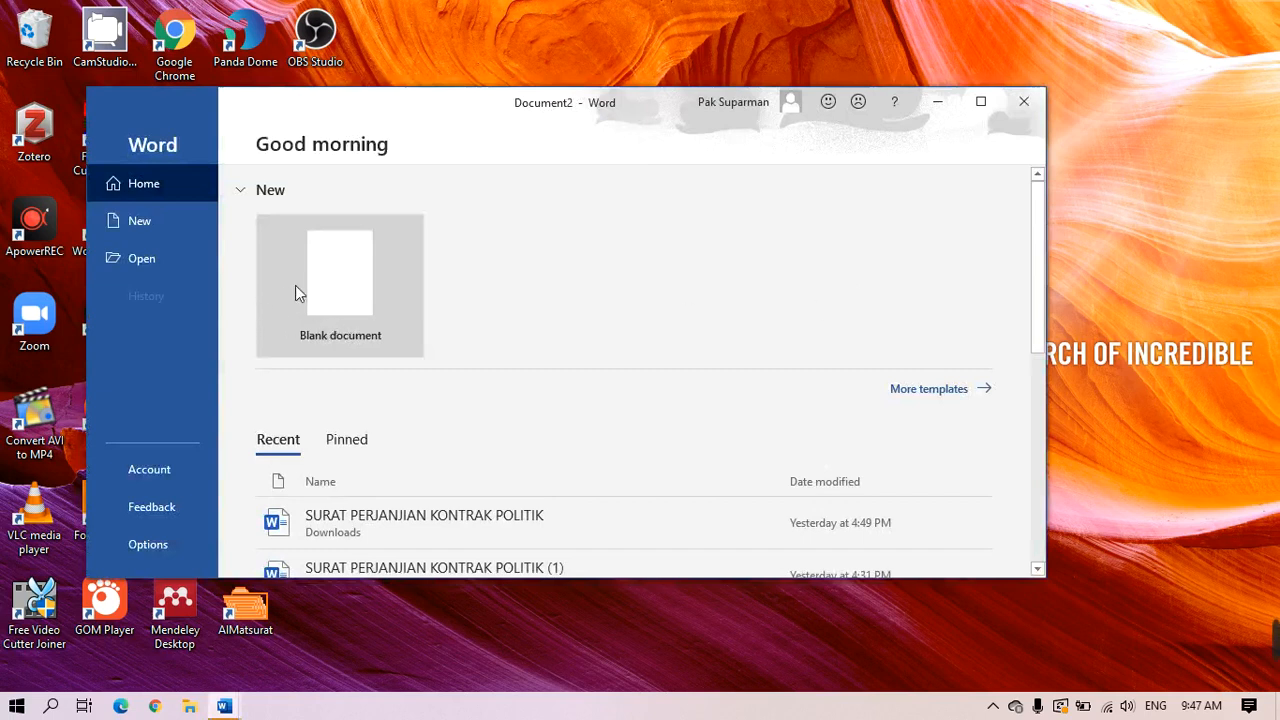
pyautogui.click(131, 225)
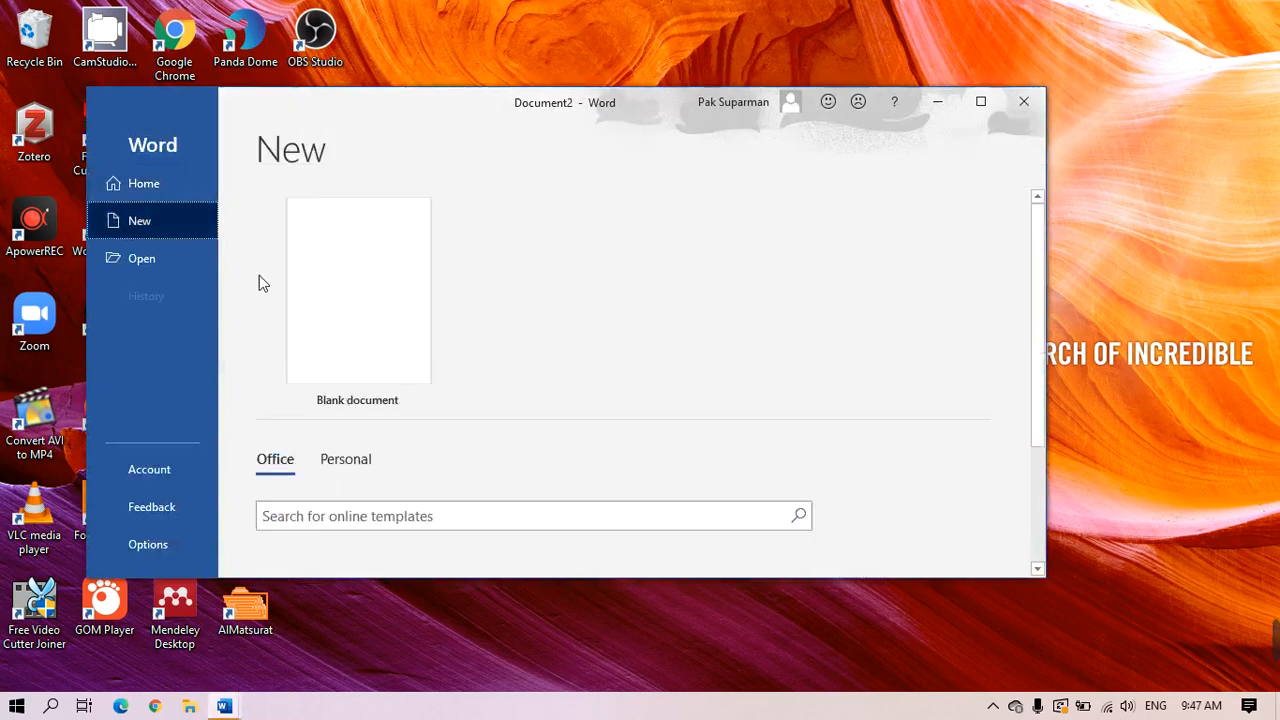
pyautogui.click(340, 314)
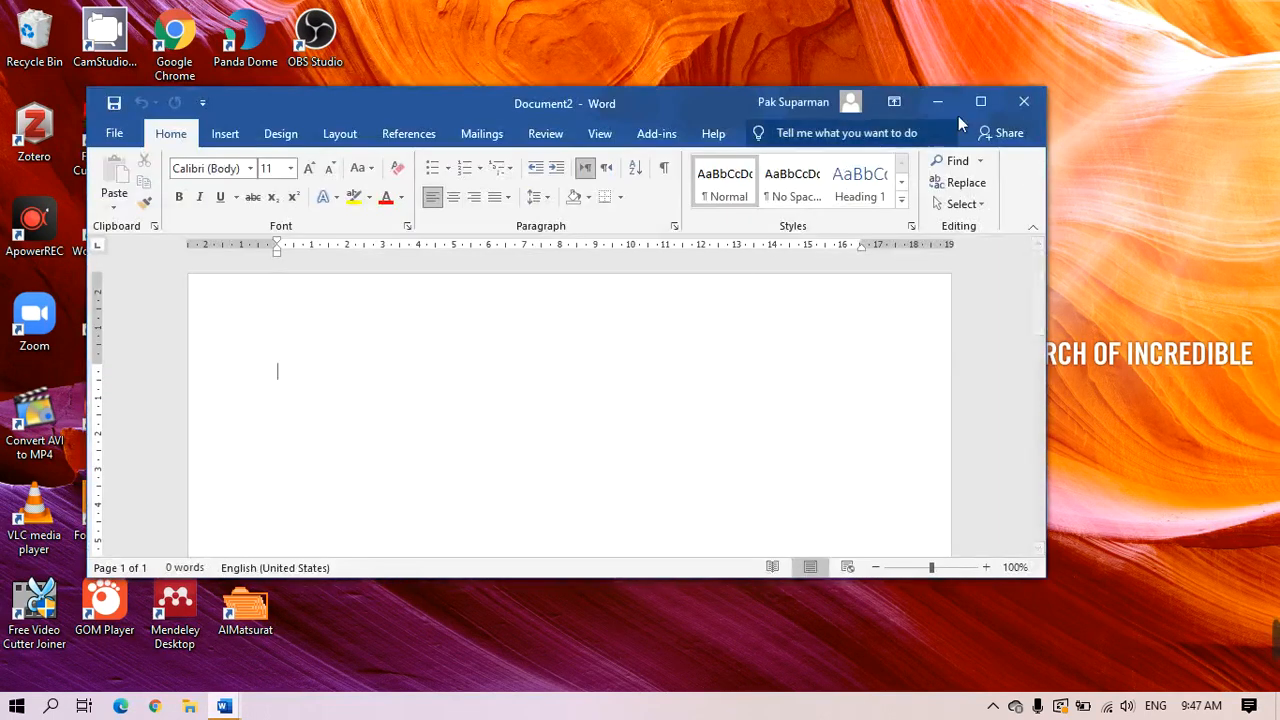
pyautogui.click(981, 102)
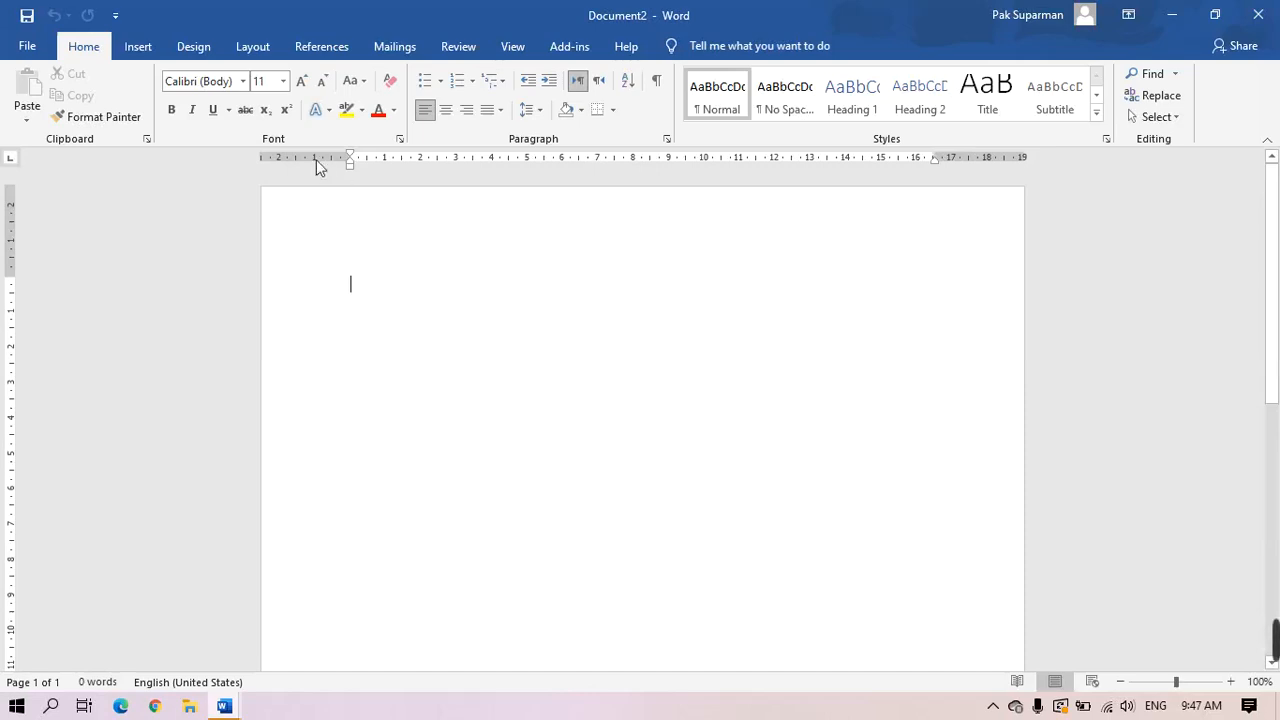
# Set the paper size to A4 and apply the Last Custom Setting margins
pyautogui.click(249, 47)
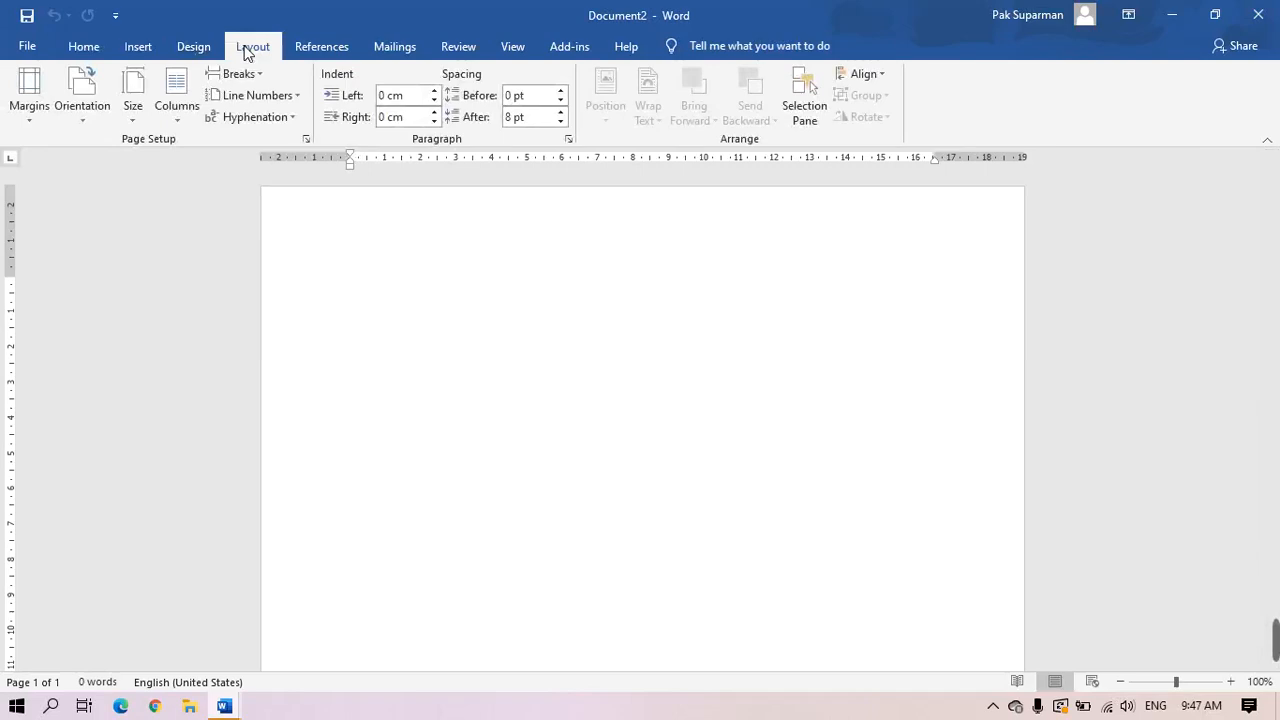
pyautogui.click(129, 122)
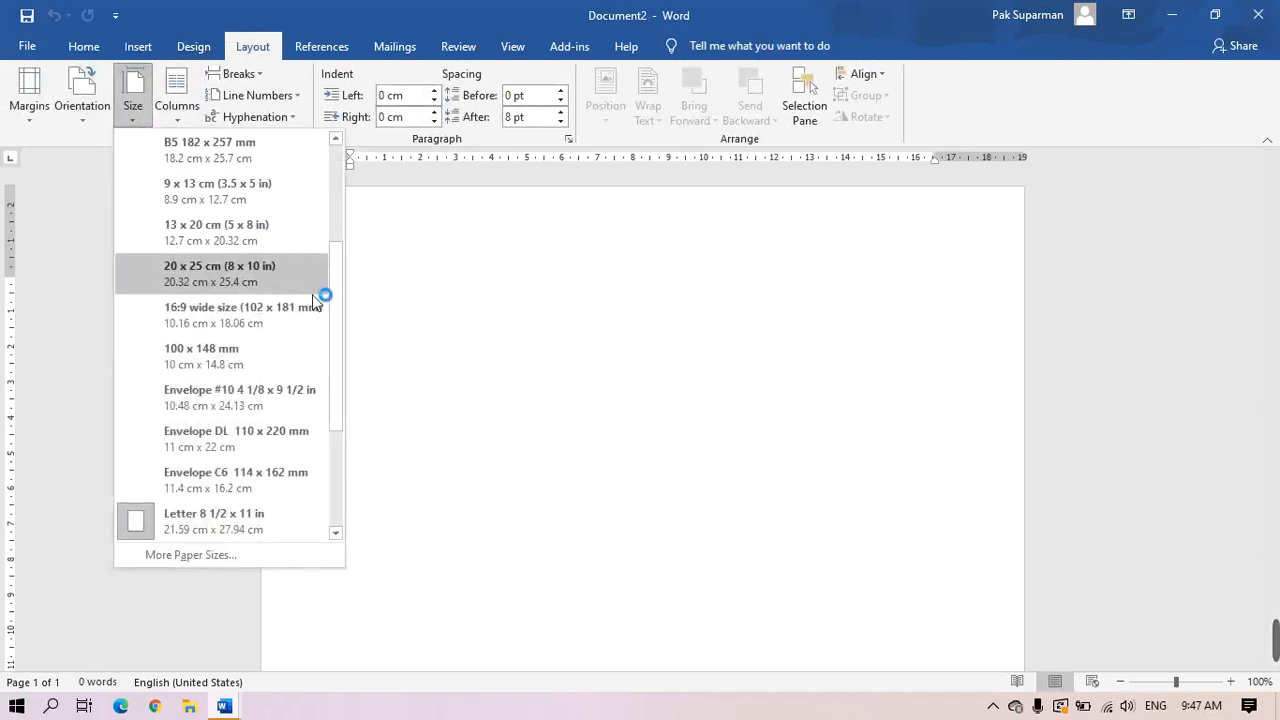
pyautogui.scroll(5, 328, 300)
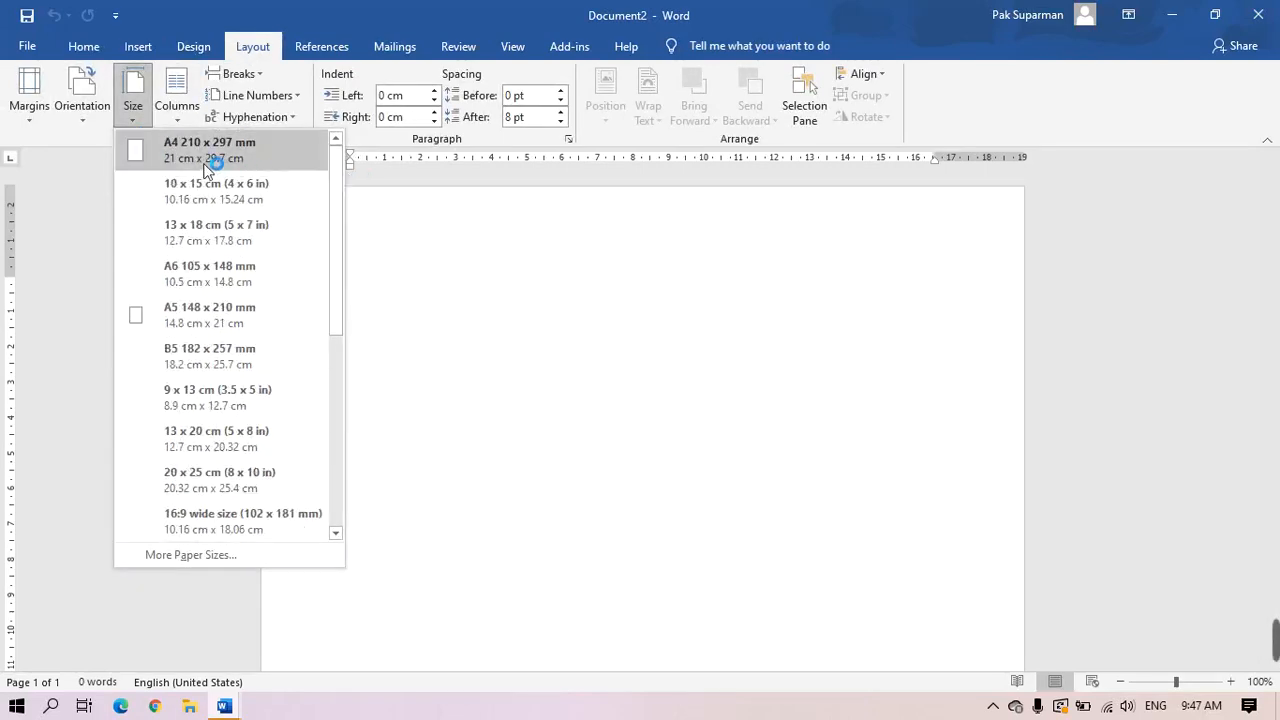
pyautogui.click(210, 163)
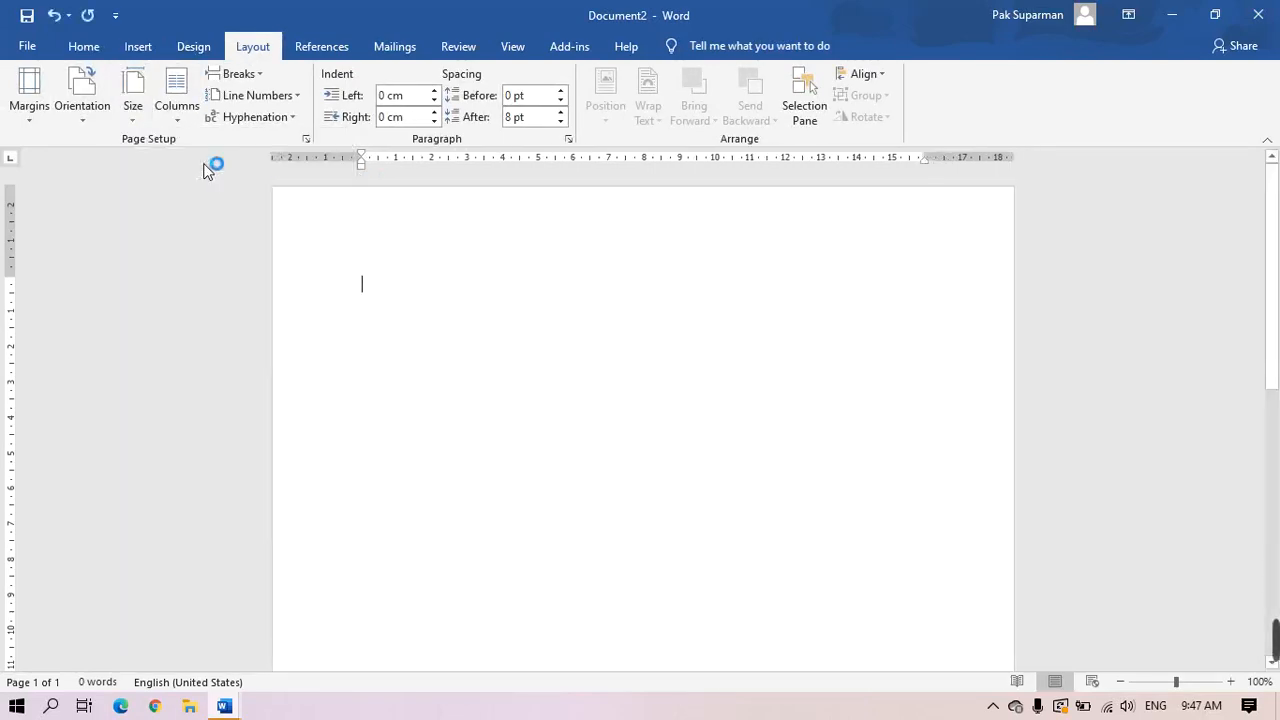
pyautogui.click(28, 114)
pyautogui.click(120, 153)
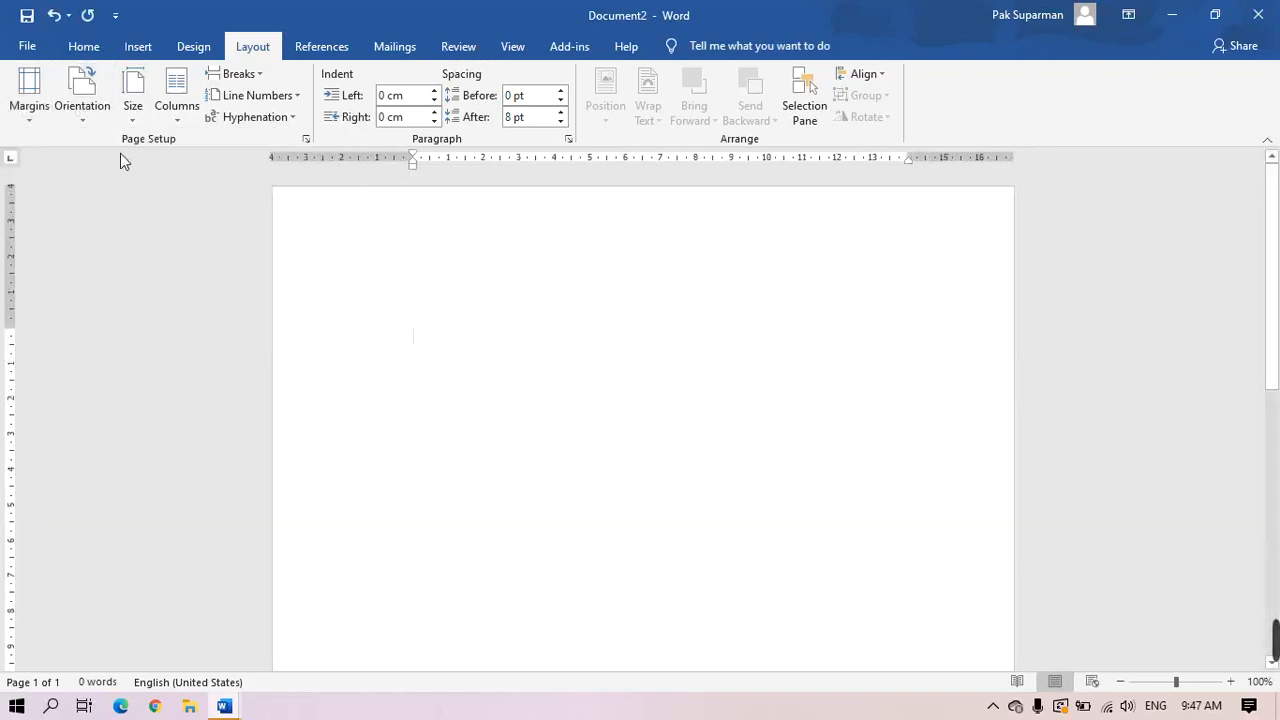
pyautogui.click(84, 46)
# Set the font to Times New Roman, size 12, and centre-align the paragraph
pyautogui.click(242, 81)
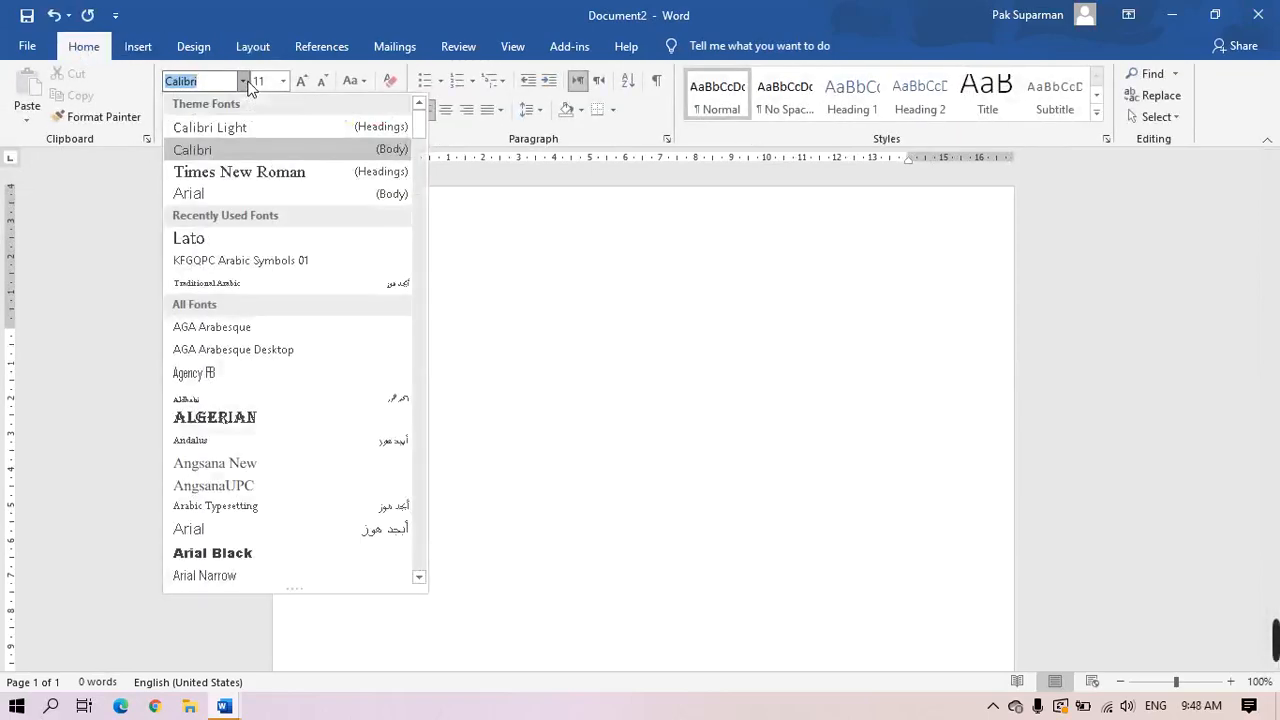
pyautogui.click(224, 171)
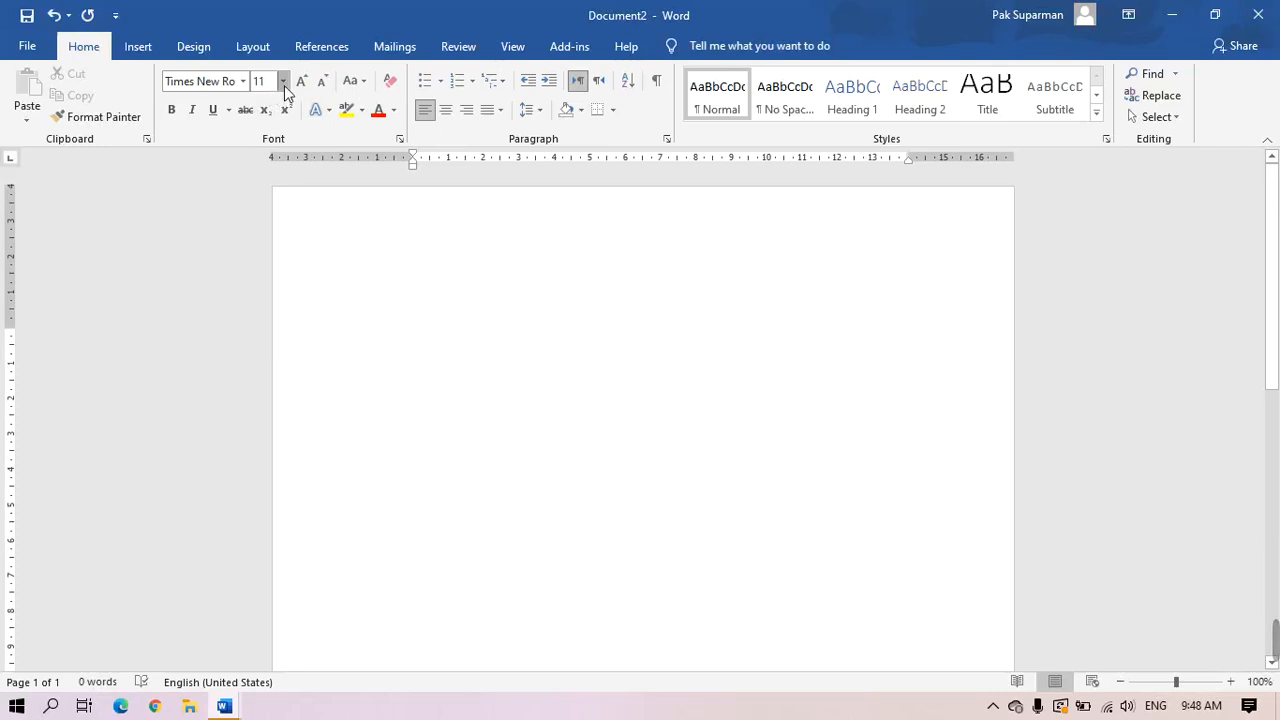
pyautogui.click(284, 82)
pyautogui.click(260, 174)
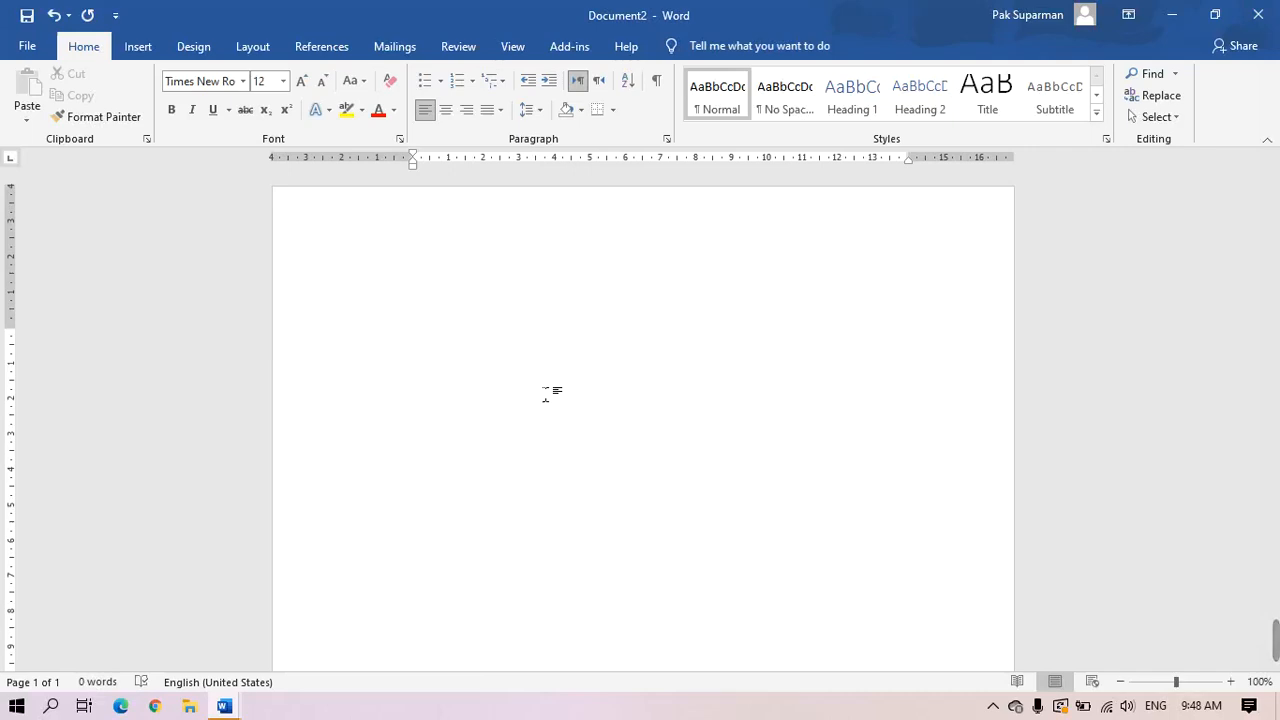
pyautogui.click(446, 110)
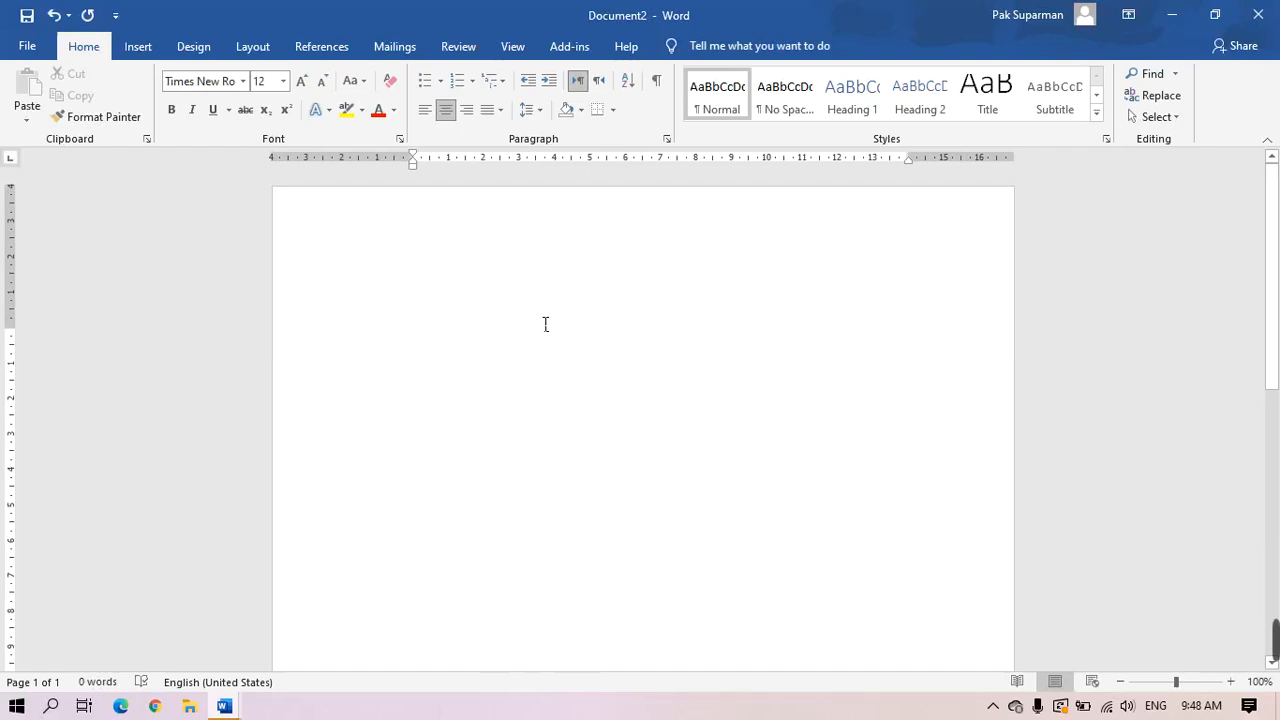
# Type the caption 'Tabel 12 : Populasi SMP IT Bakti Insani', fixing typos, then add a new line
pyautogui.write('Tabel')
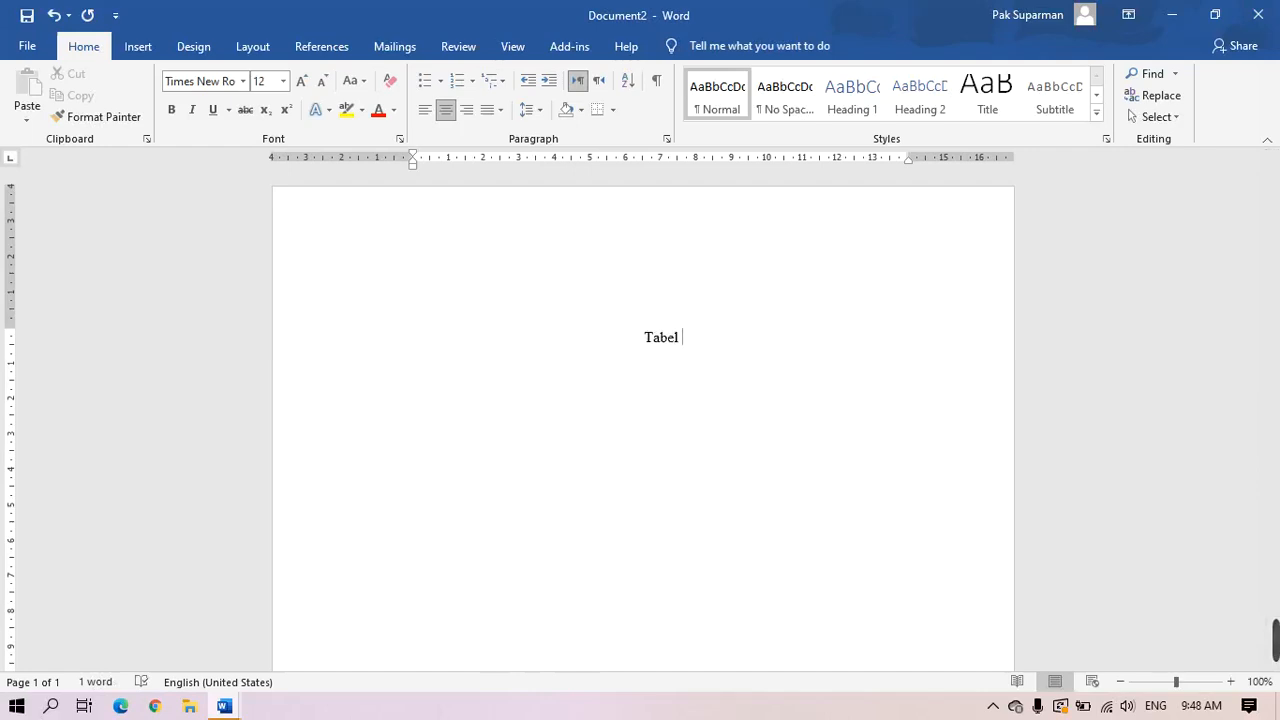
pyautogui.write(' 12 :')
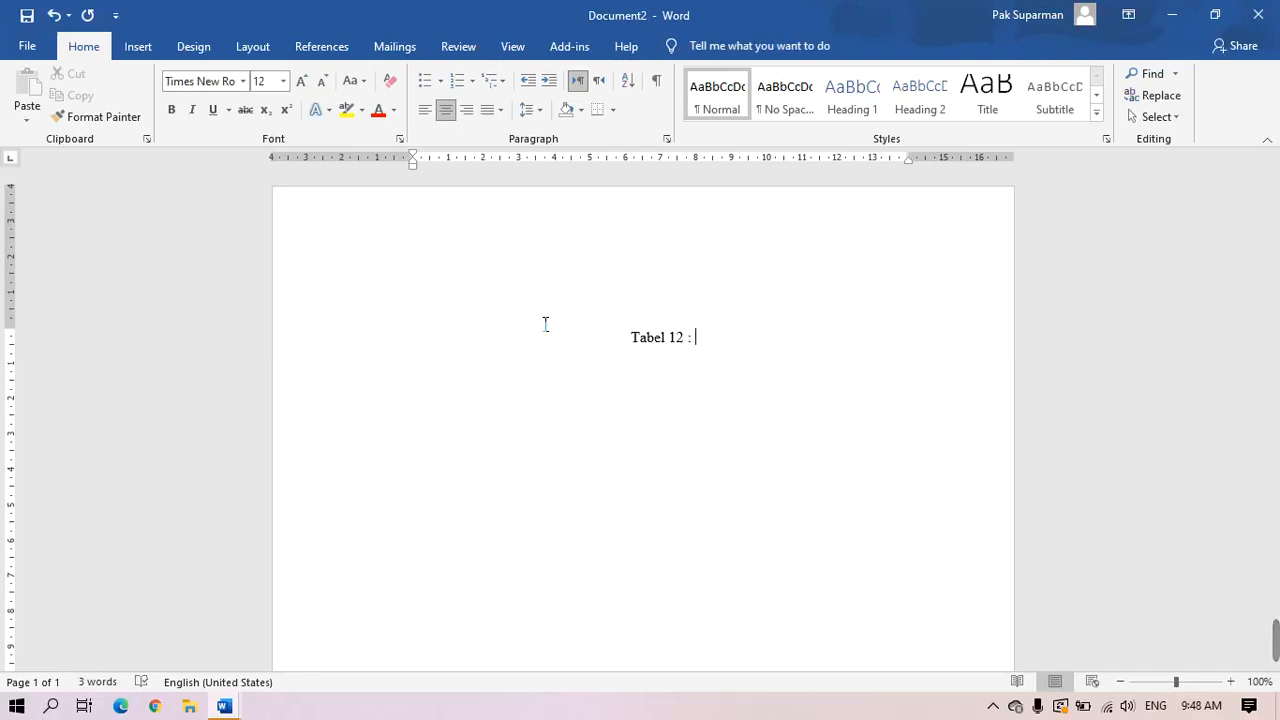
pyautogui.write('popu')
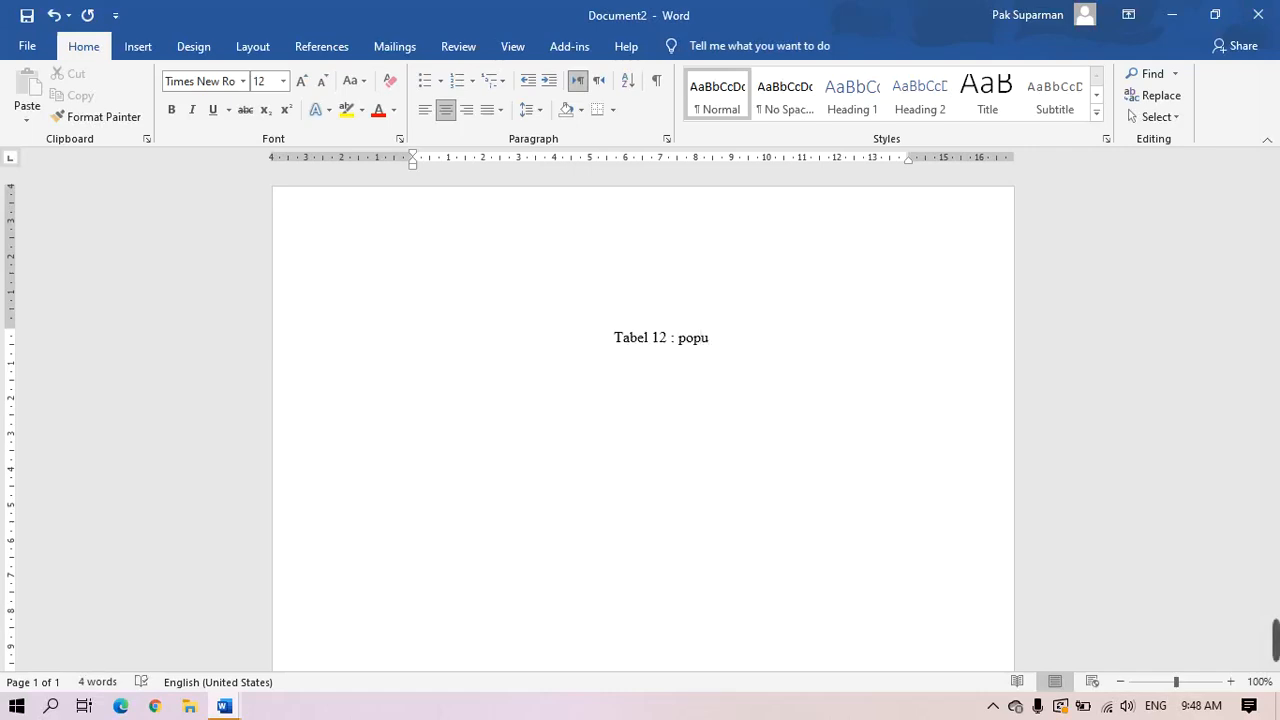
pyautogui.write('lasi')
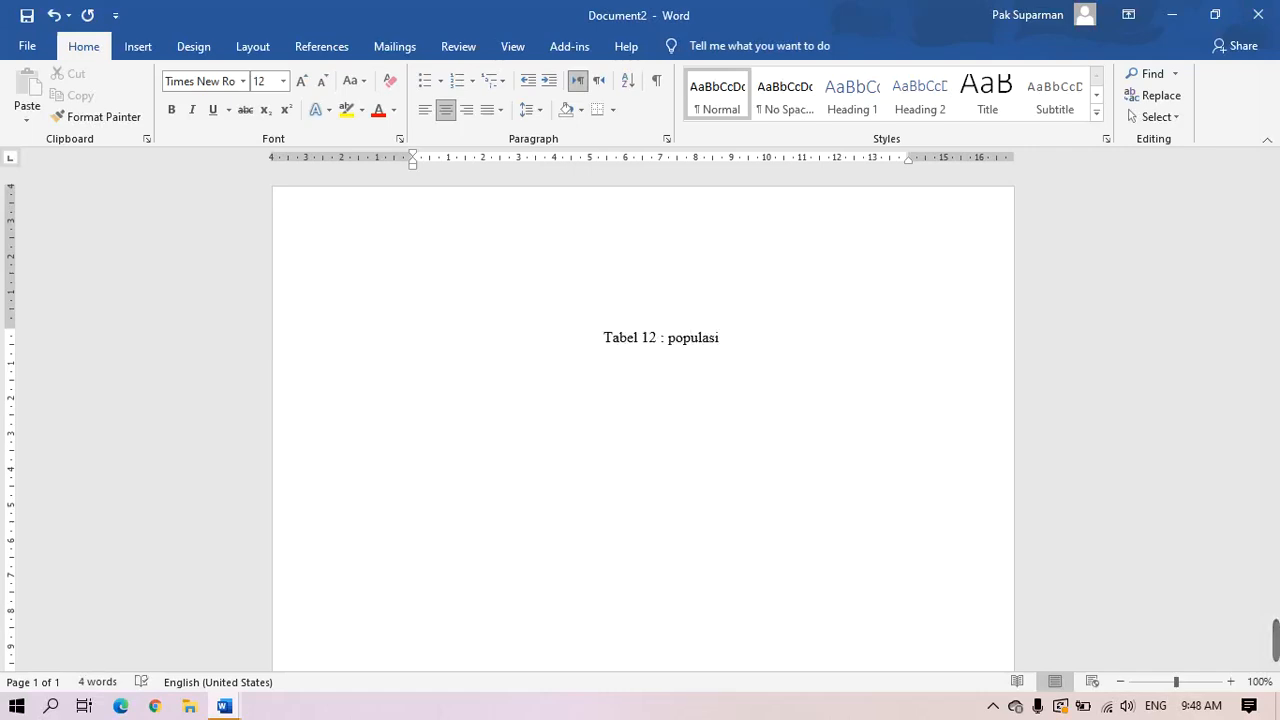
pyautogui.write(' di')
pyautogui.press('BackSpace')
pyautogui.press('BackSpace')
pyautogui.press('BackSpace')
pyautogui.write('SMP')
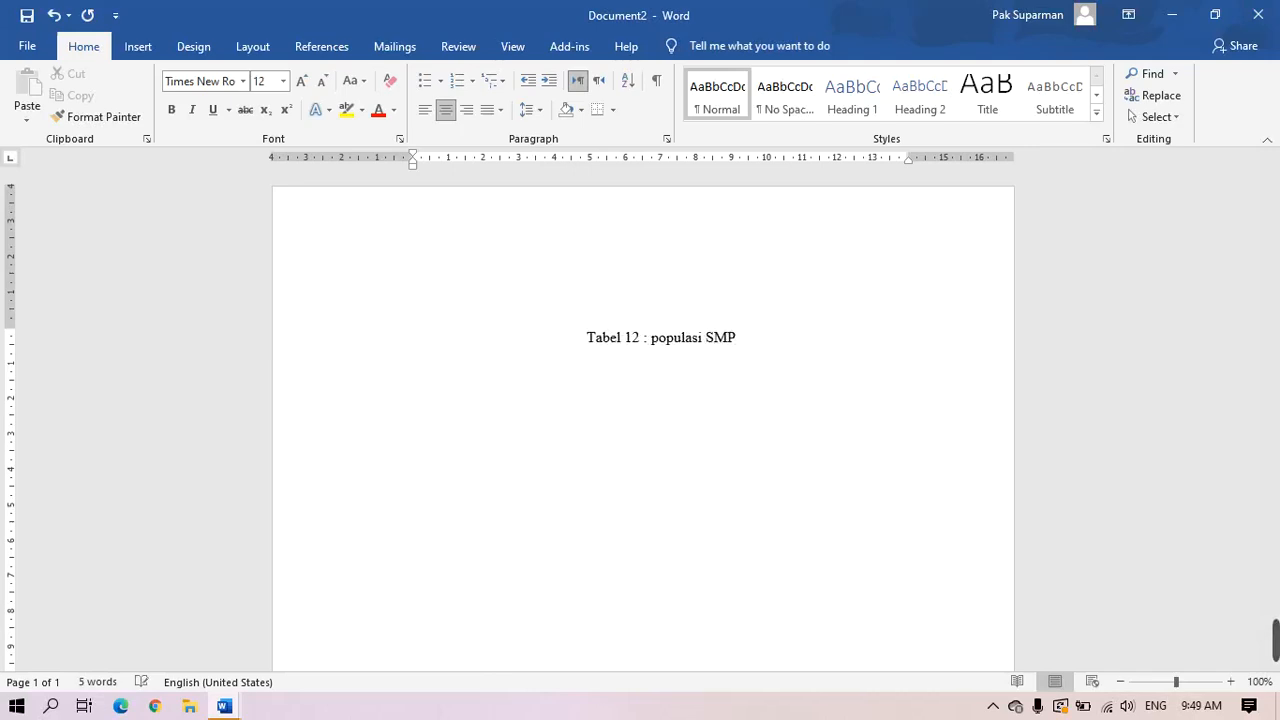
pyautogui.write(' IT B')
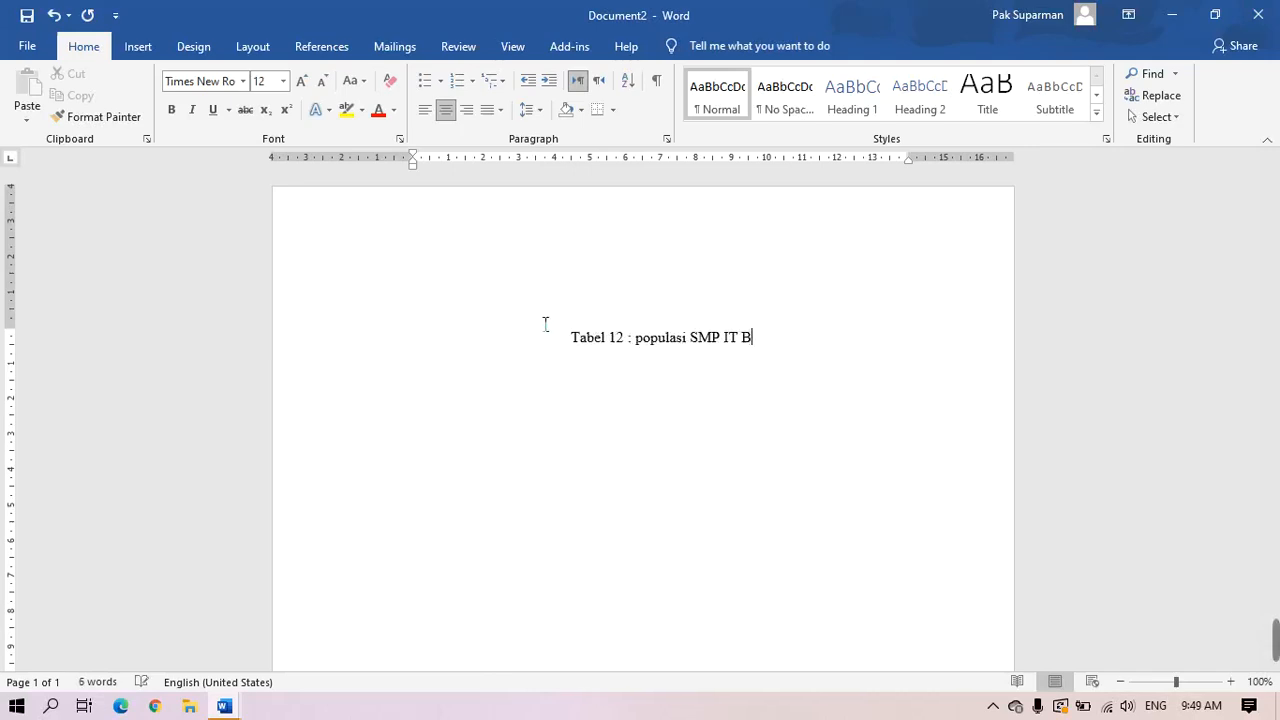
pyautogui.write('akti Insani')
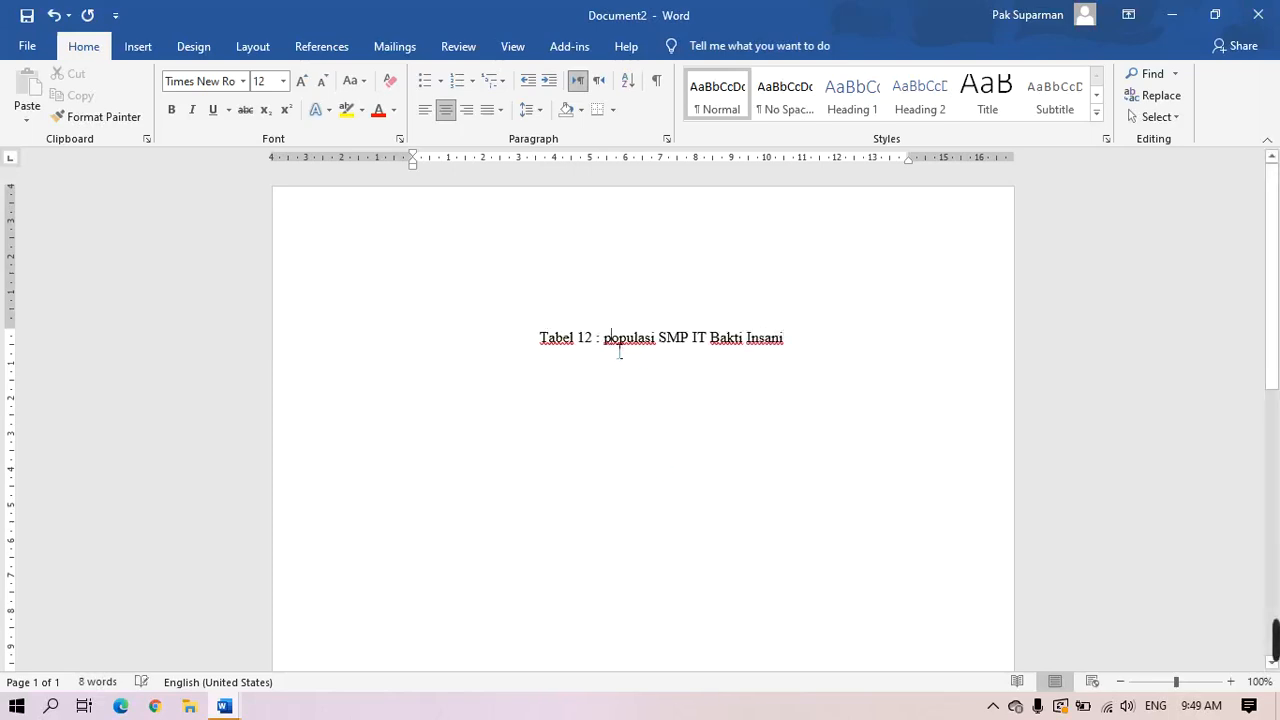
pyautogui.press('BackSpace')
pyautogui.write('P')
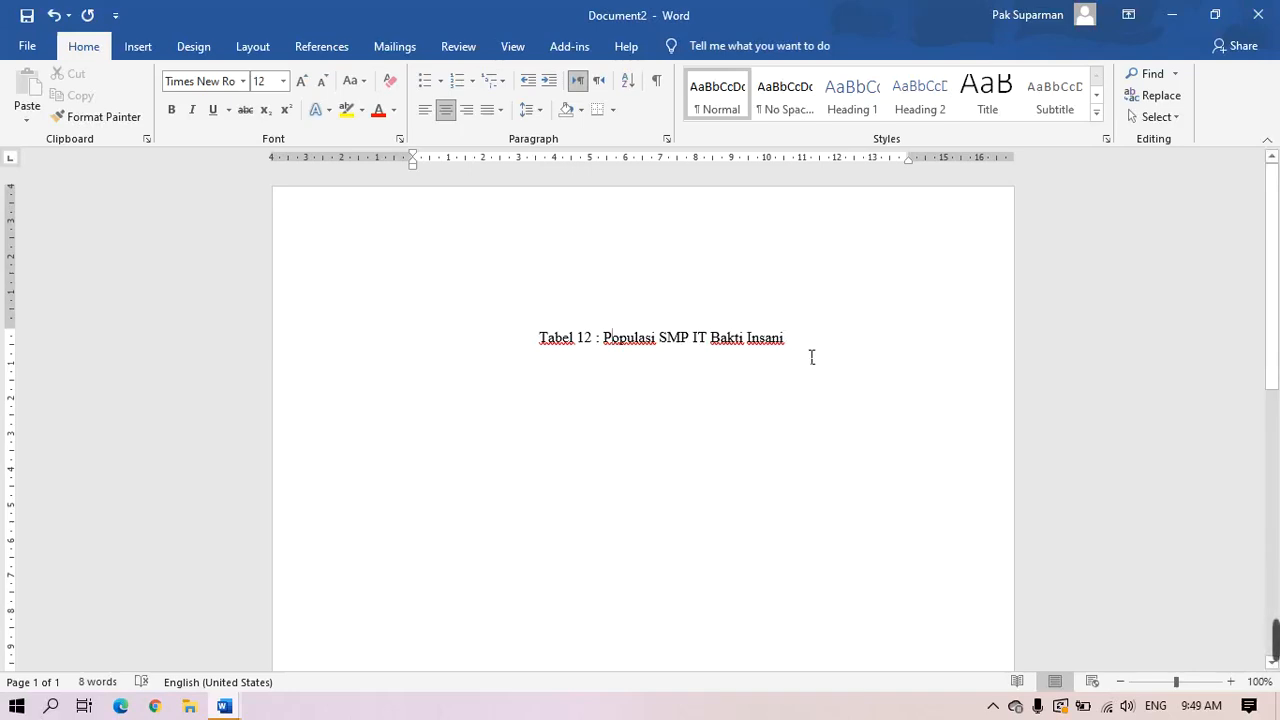
pyautogui.press('End')
pyautogui.press('Return')
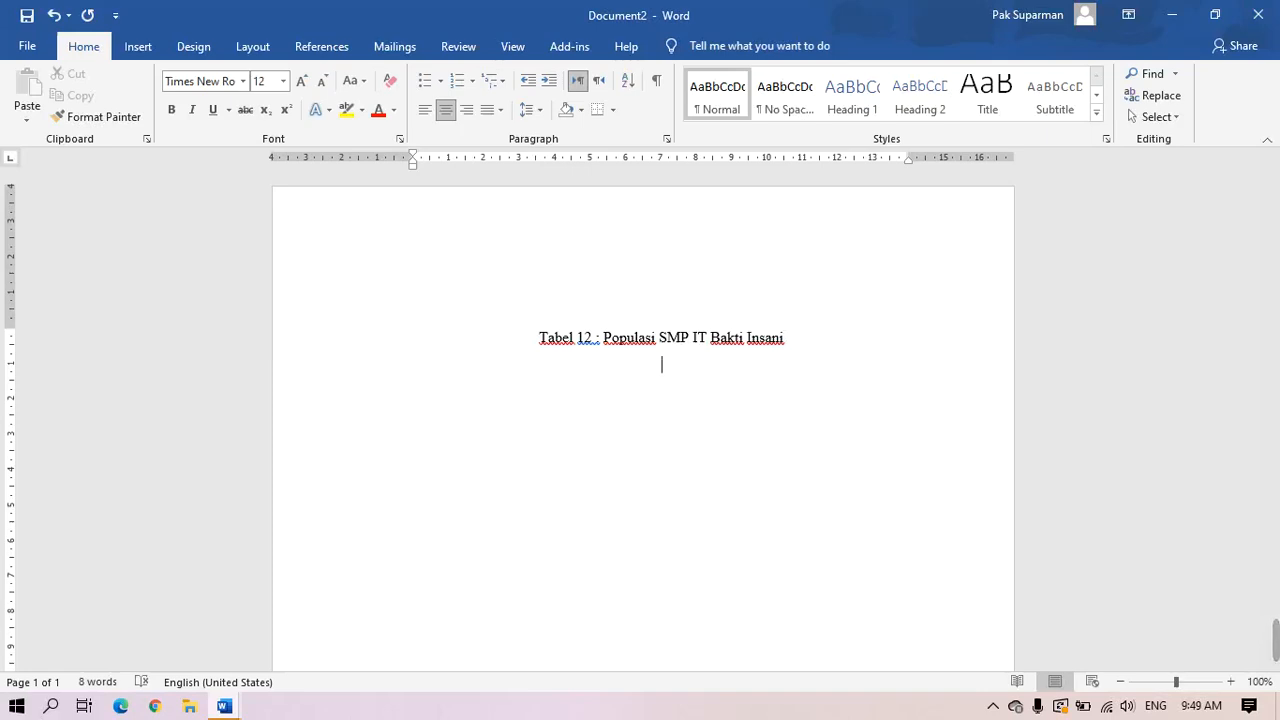
# Type the line 'No. Kelas. Jumlah Anak. Ket' and start a new empty line after 'Ket'
pyautogui.write('No. Kela')
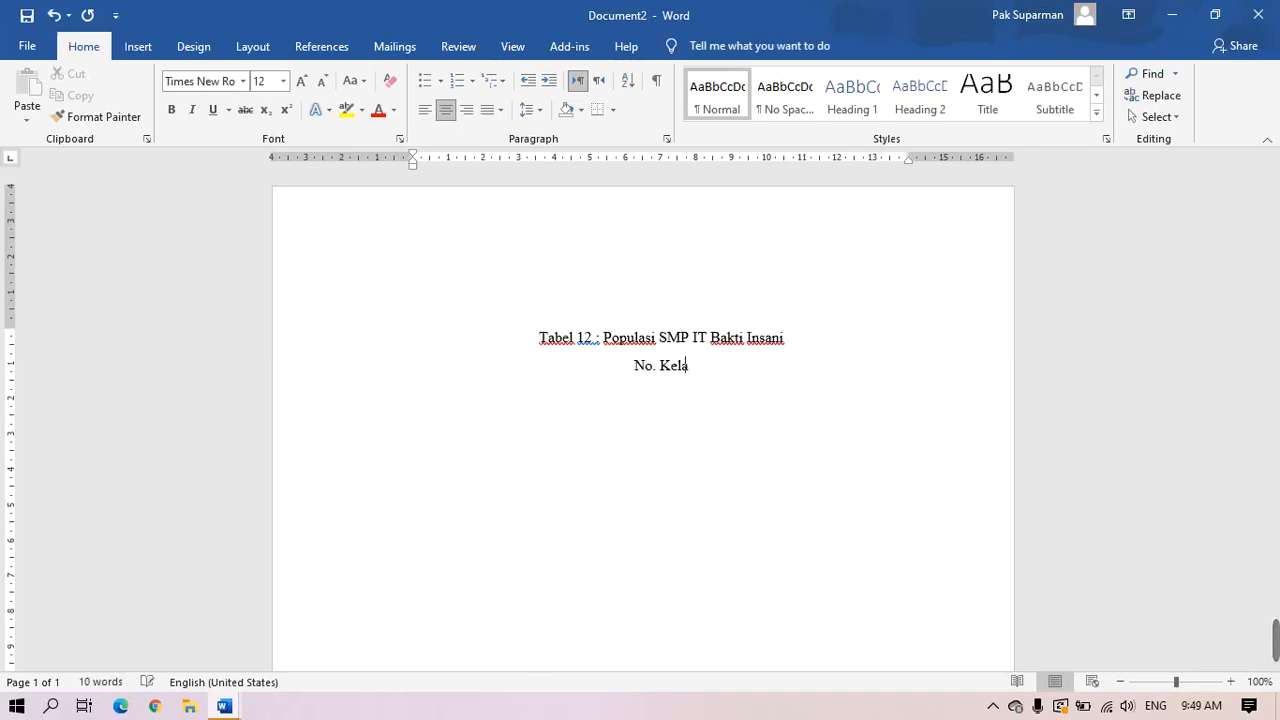
pyautogui.write('s.')
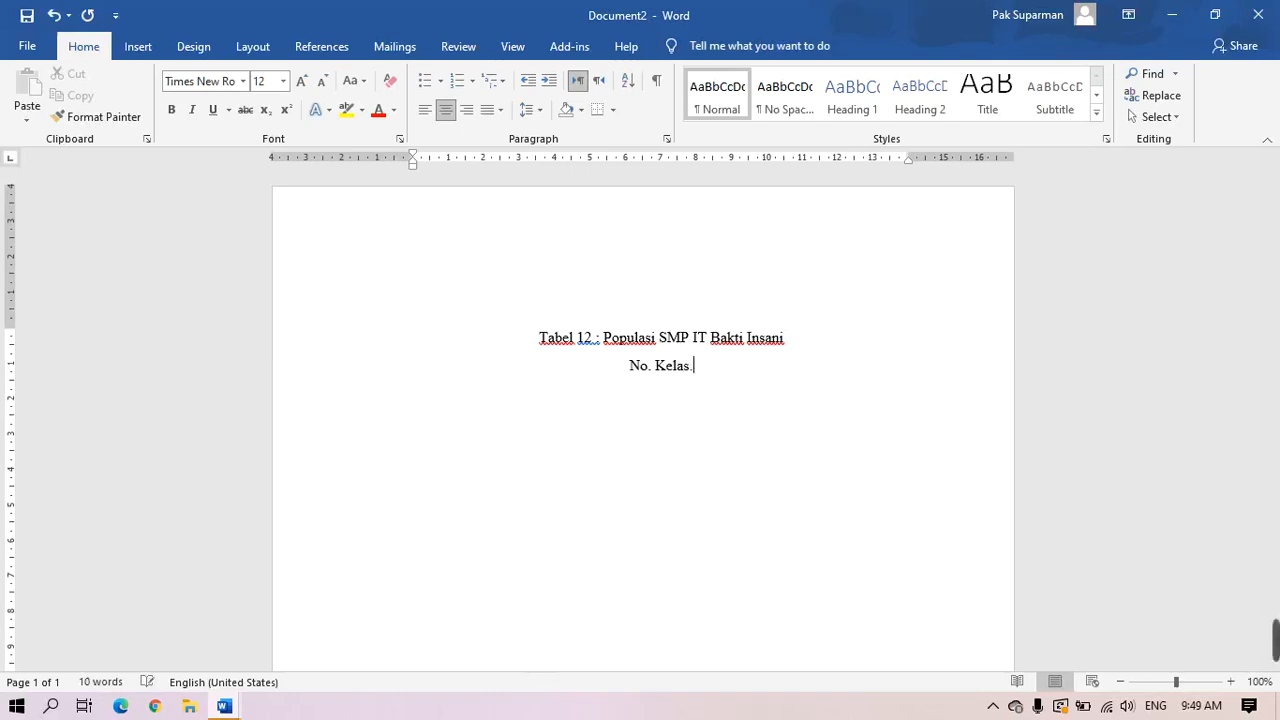
pyautogui.write('Jumlah')
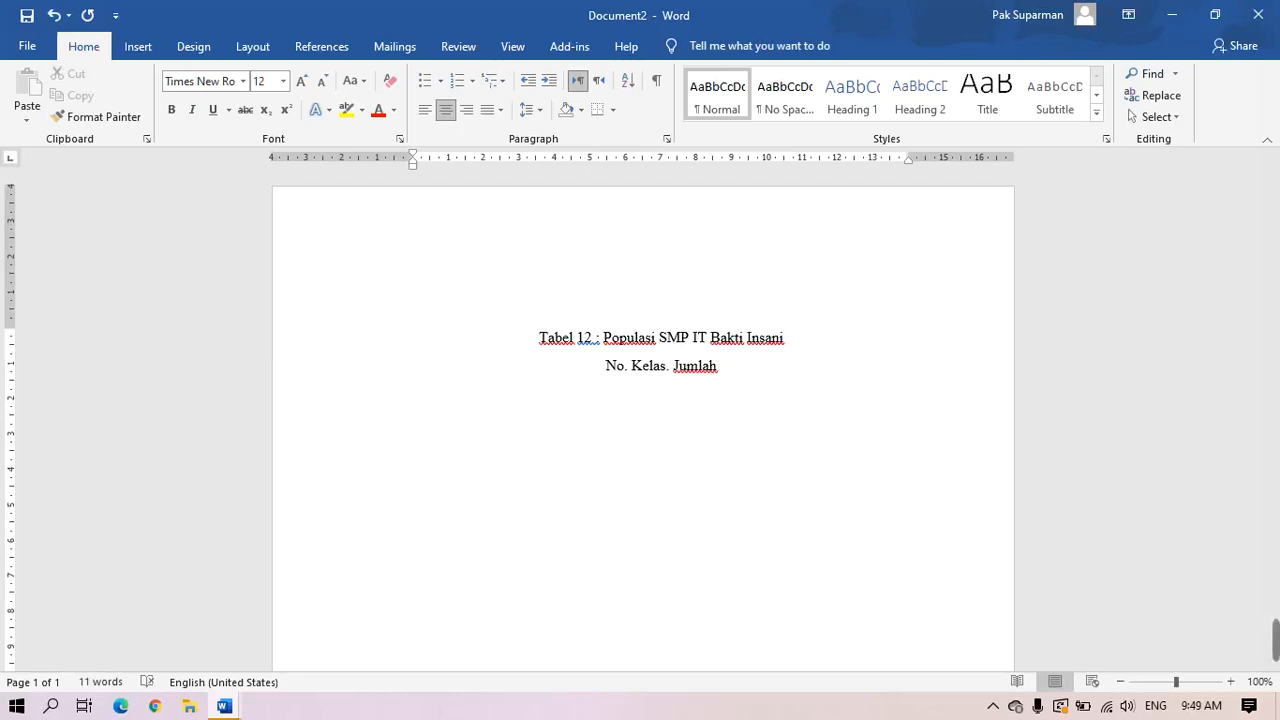
pyautogui.write(' Anak')
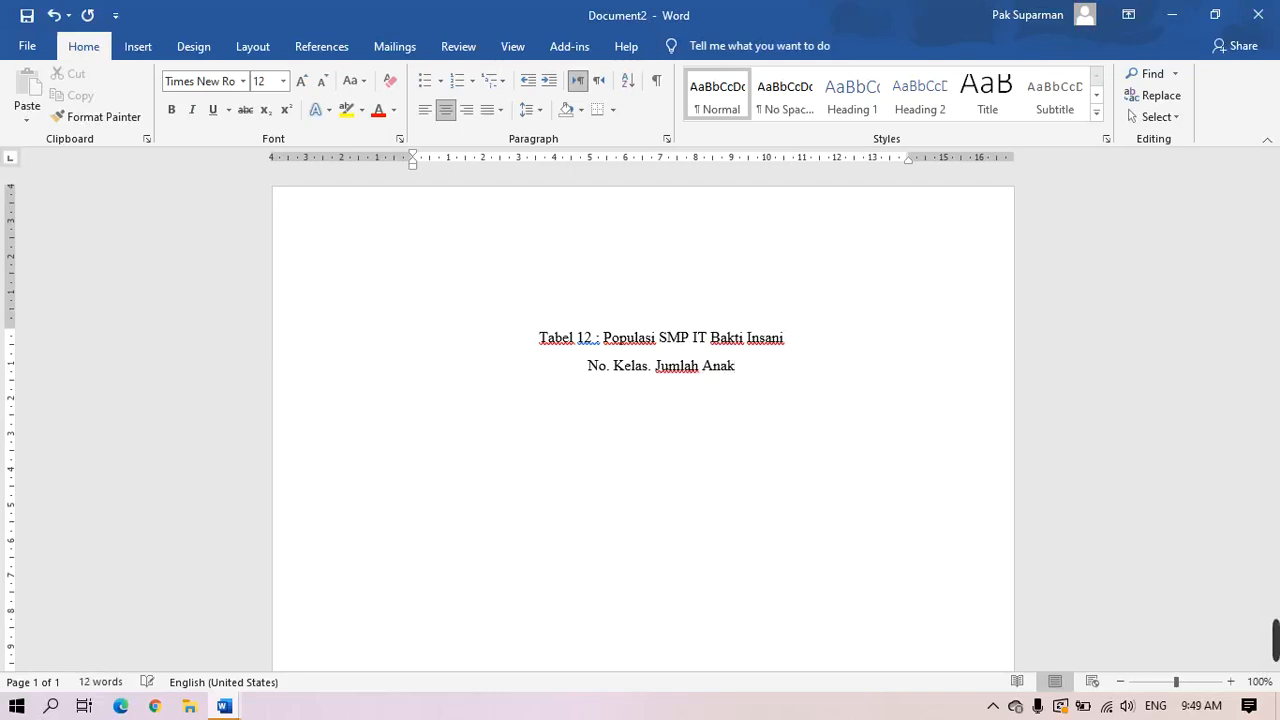
pyautogui.write('. ')
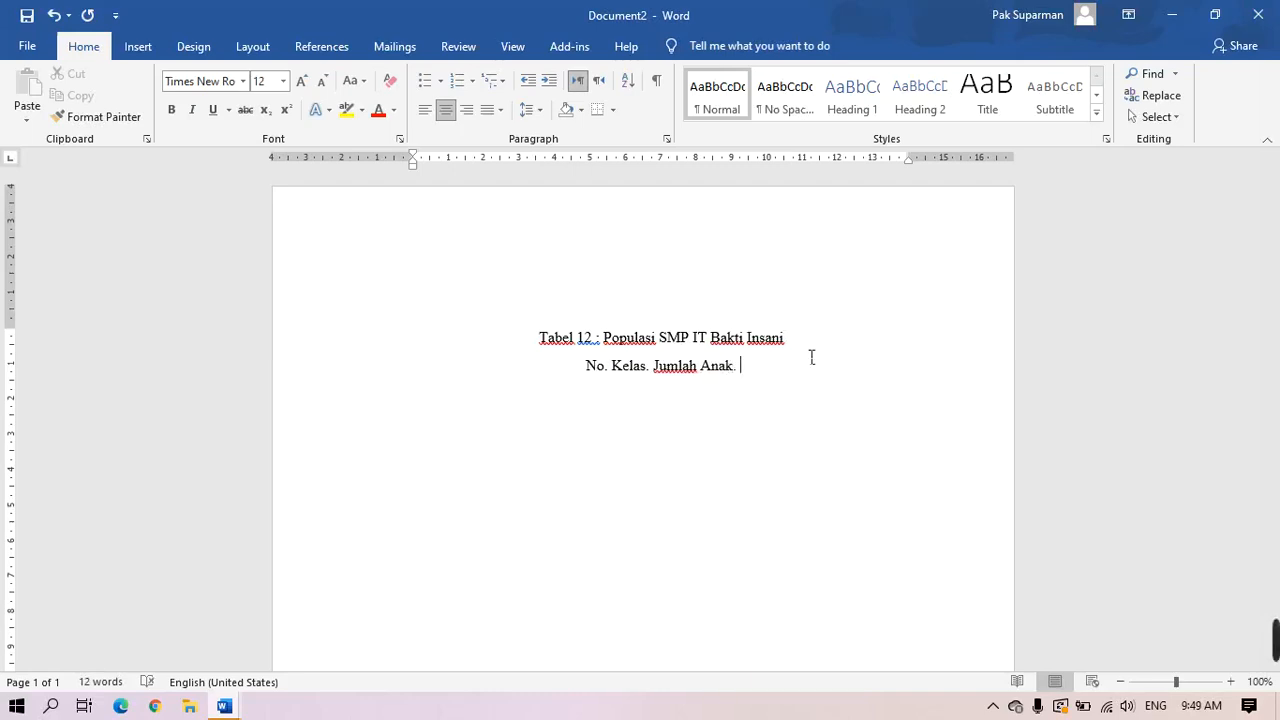
pyautogui.write('Ket')
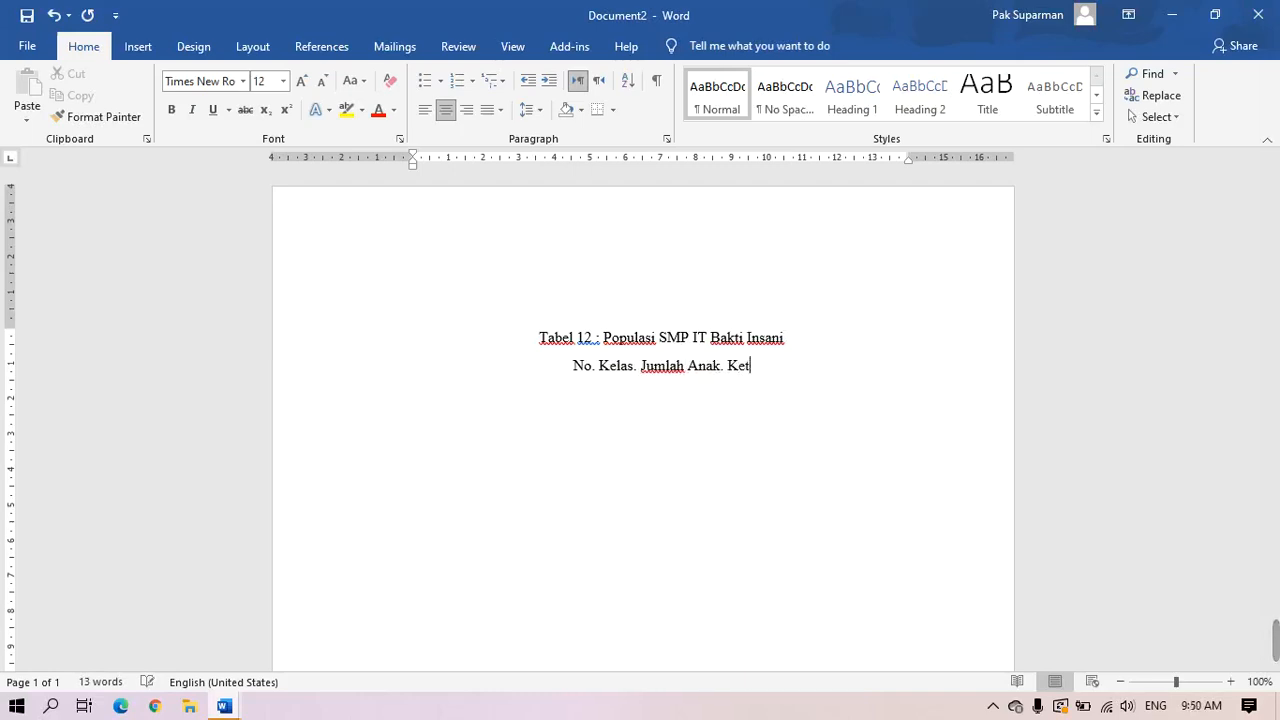
pyautogui.doubleClick(587, 373)
pyautogui.click(658, 440)
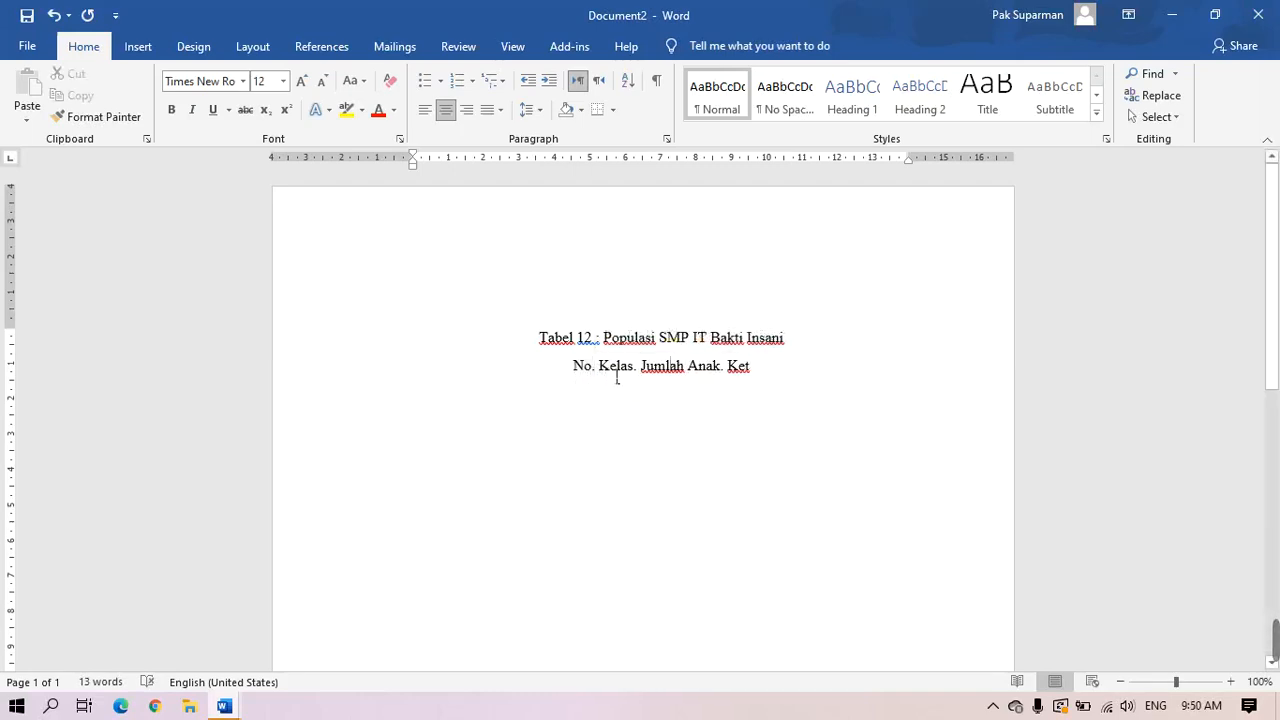
pyautogui.moveTo(611, 372); pyautogui.dragTo(714, 375)
pyautogui.click(668, 395)
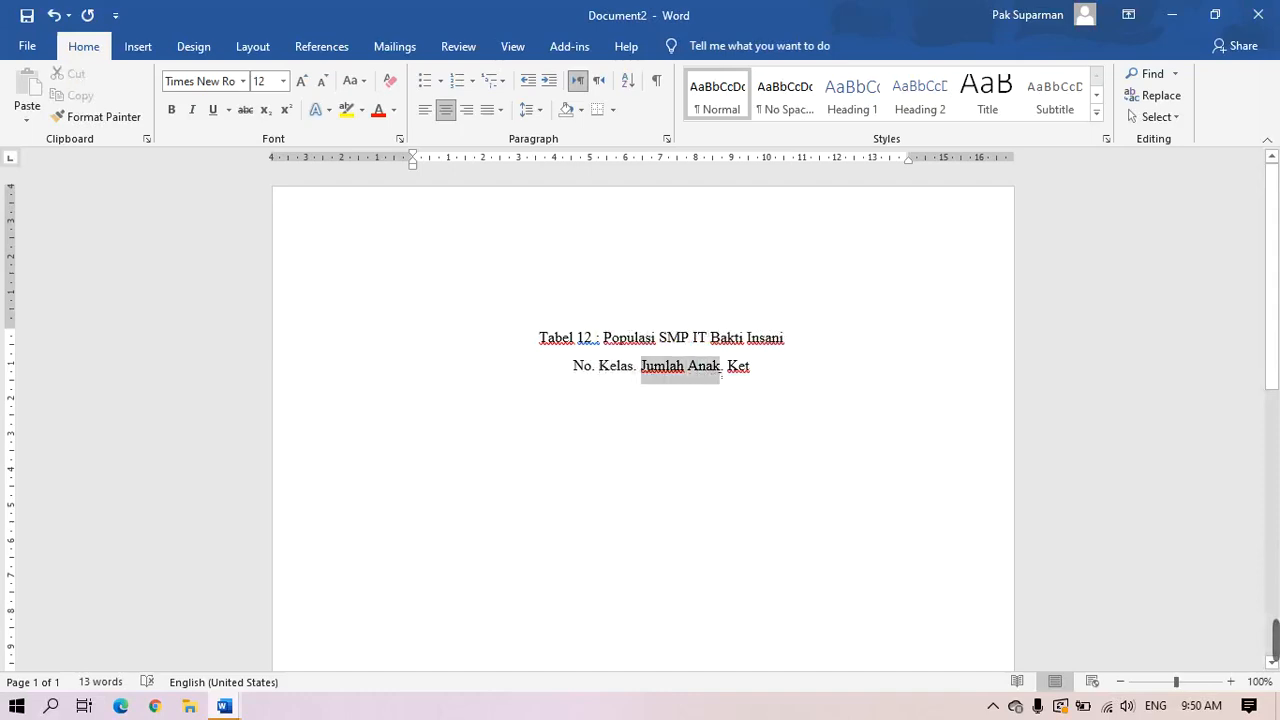
pyautogui.click(728, 396)
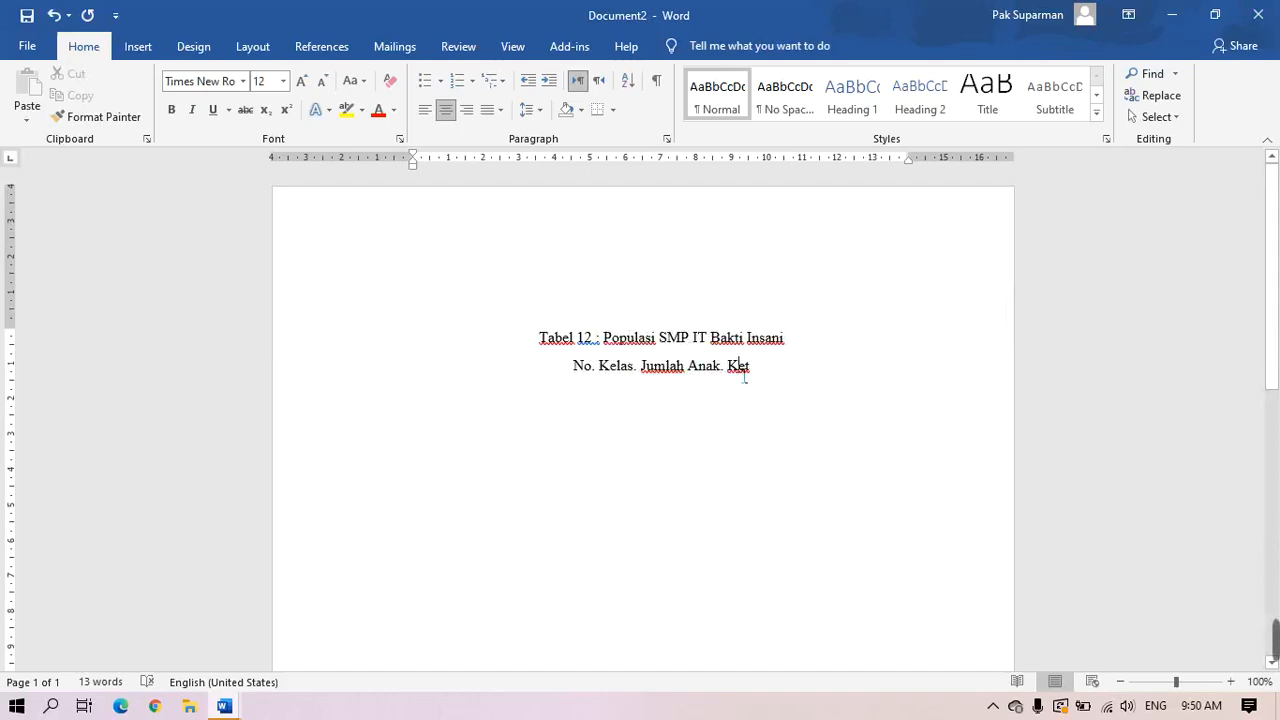
pyautogui.doubleClick(744, 375)
pyautogui.click(754, 423)
pyautogui.press('Return')
# Insert a 4x4 table below the column heading line
pyautogui.click(135, 48)
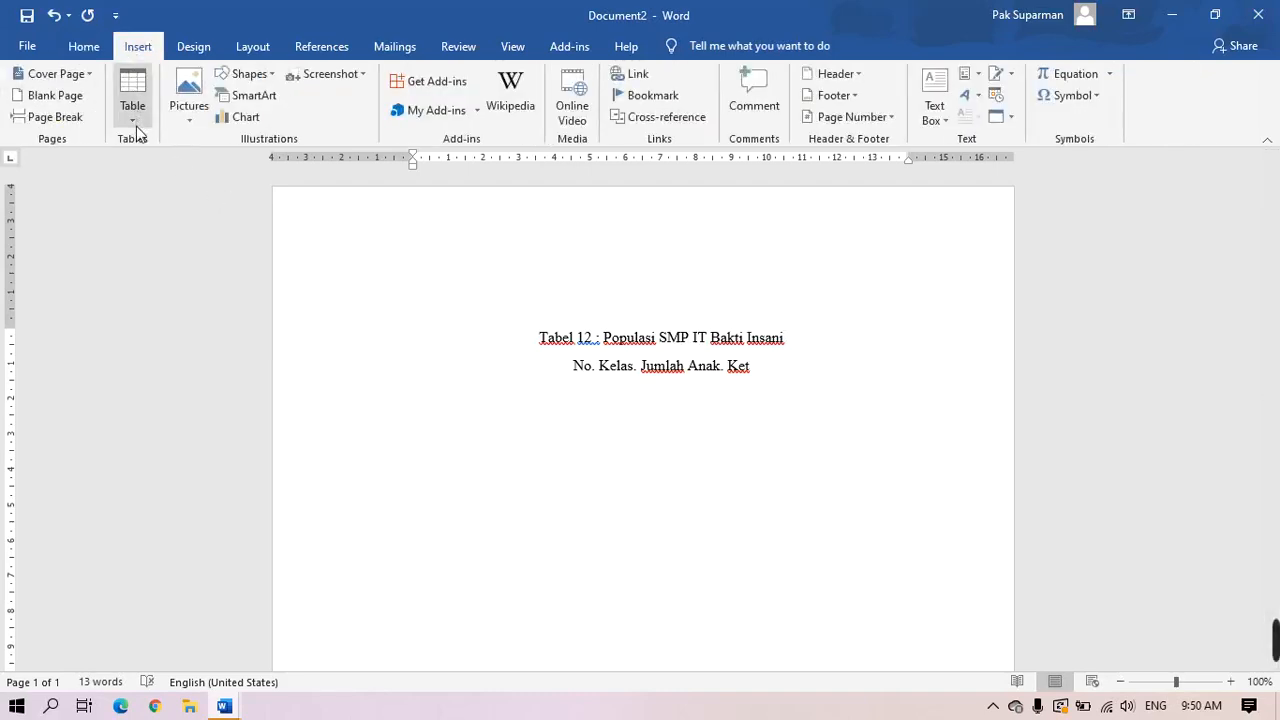
pyautogui.click(136, 126)
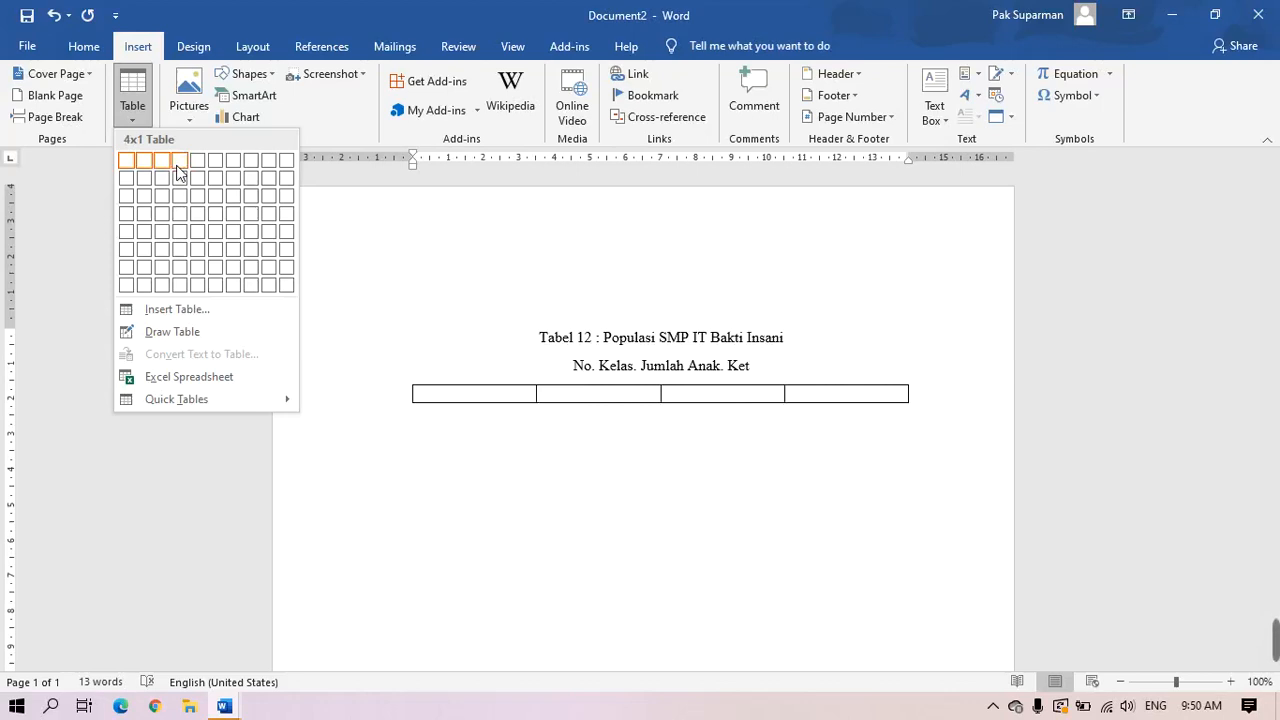
pyautogui.click(183, 222)
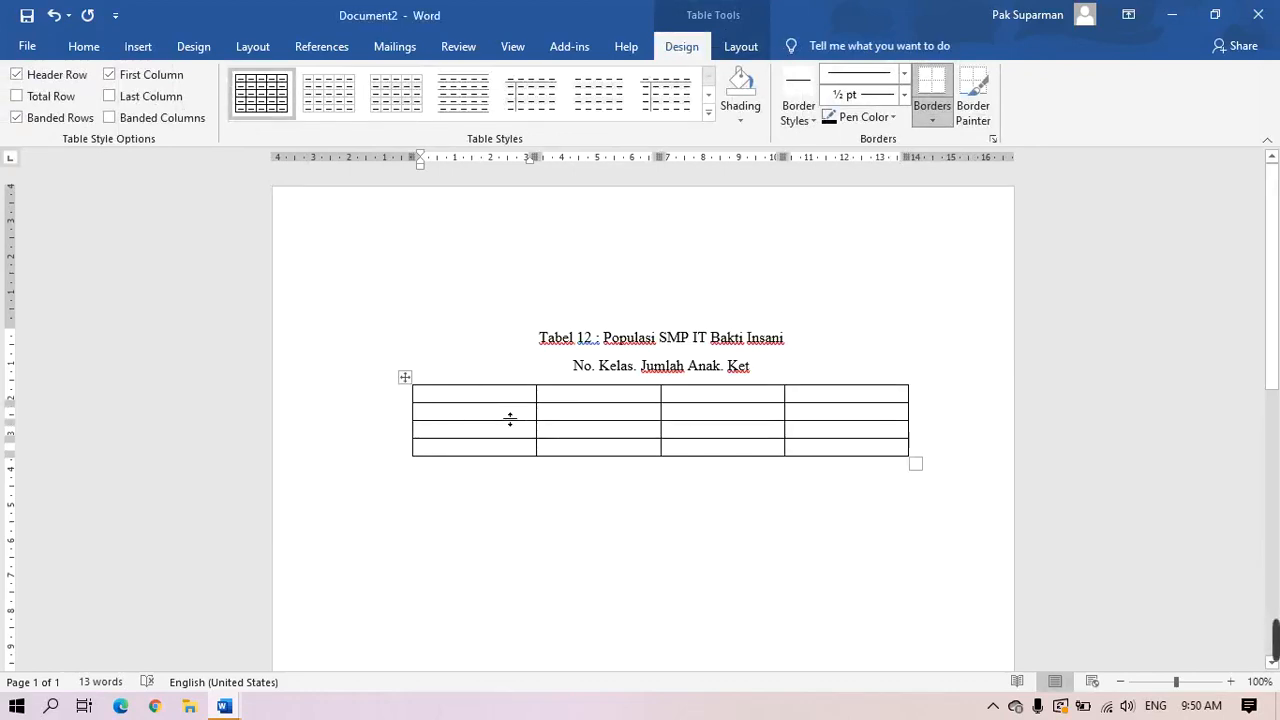
# Type the headings No, Kelas, Jumlah Anak and Ket across the table's first row
pyautogui.write('No')
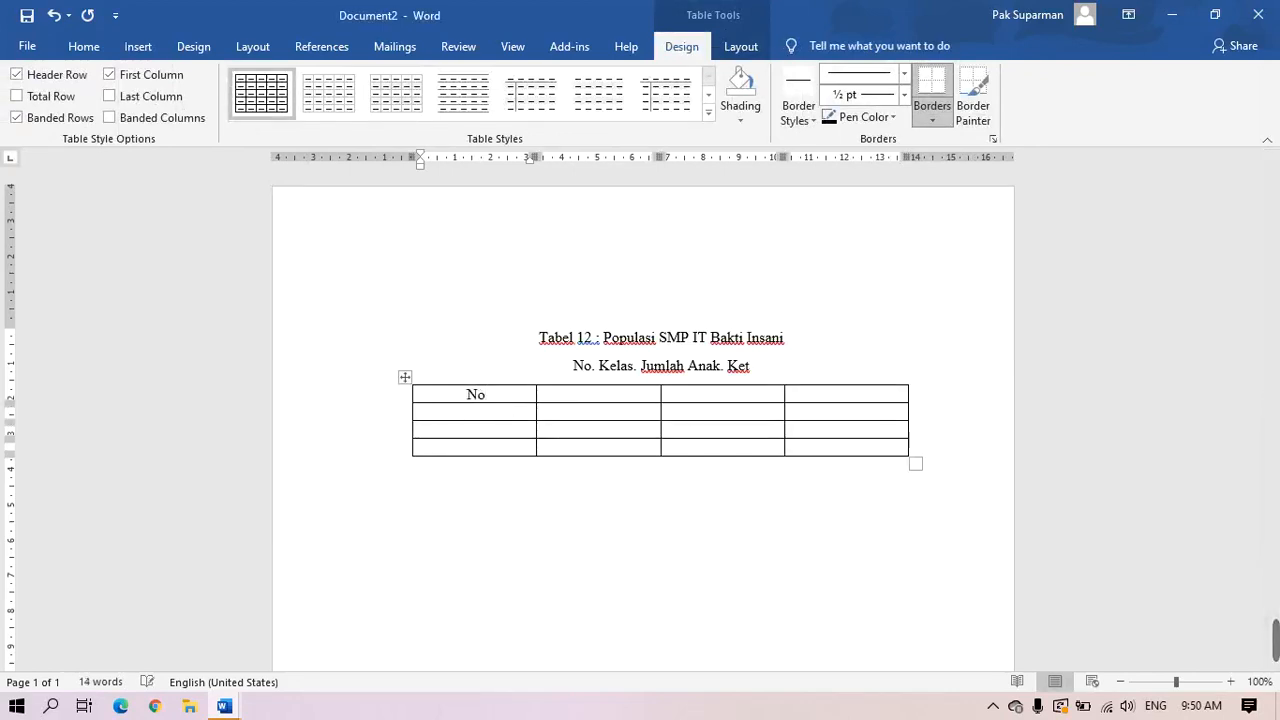
pyautogui.press('Tab')
pyautogui.write('Kelas')
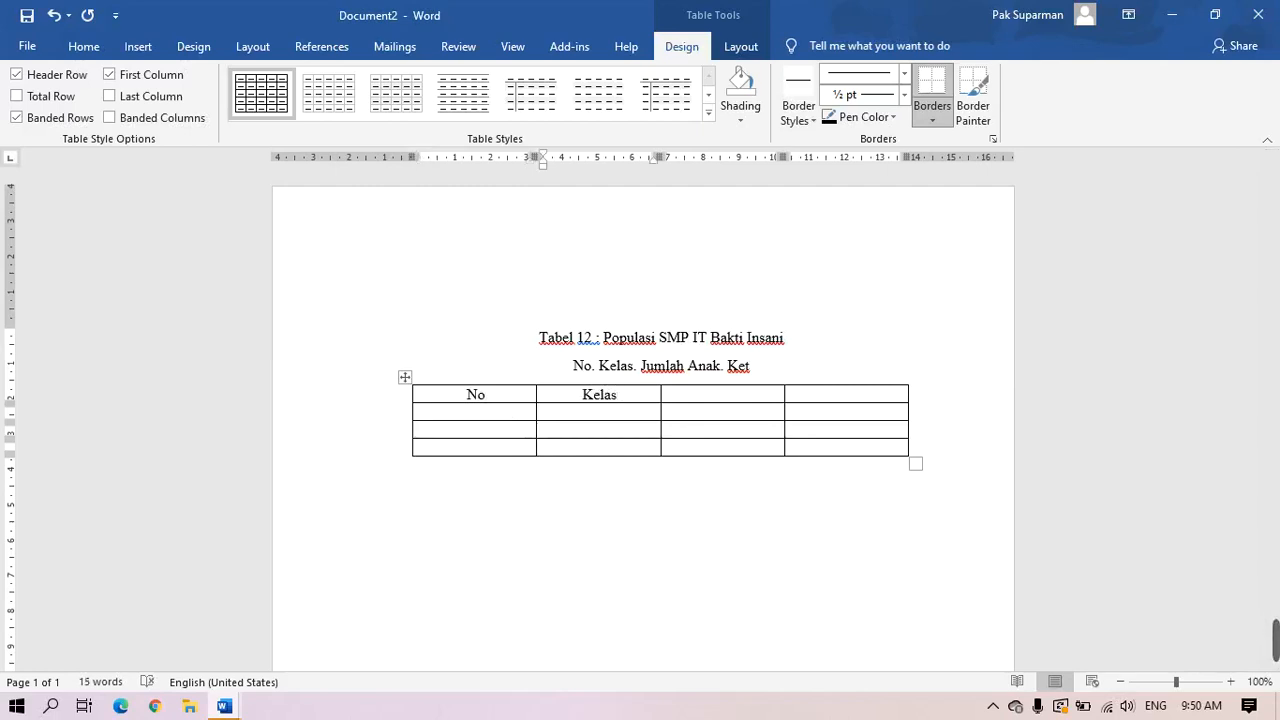
pyautogui.press('Tab')
pyautogui.write('Jumlah Anak')
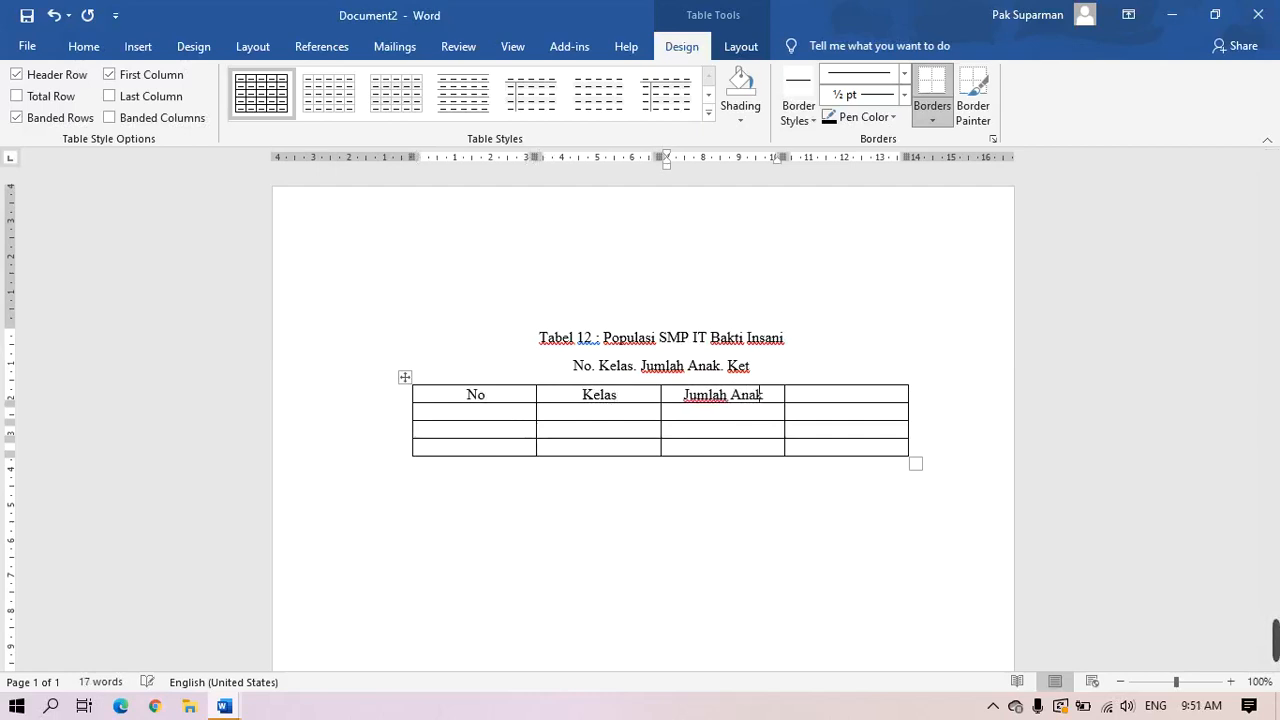
pyautogui.press('Tab')
pyautogui.write('Kete')
pyautogui.press('BackSpace')
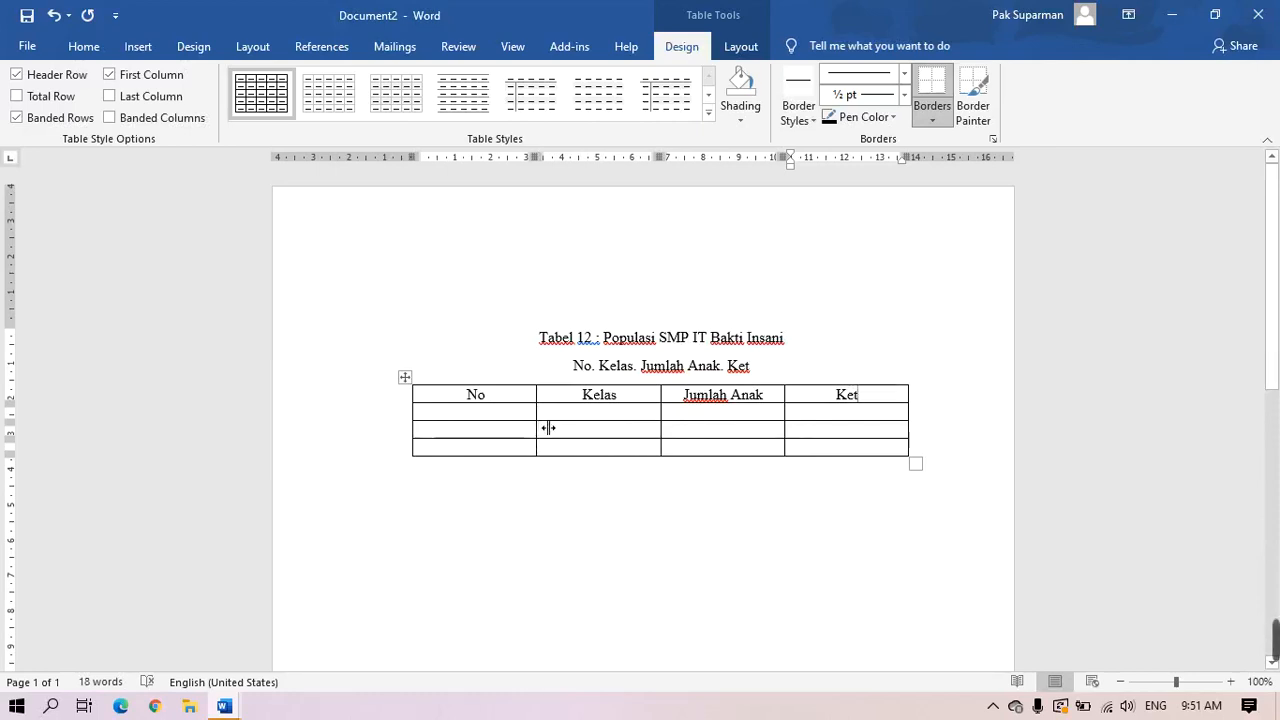
# Drag the column borders left to narrow No, Kelas, Jumlah Anak and Ket, shrinking the table
pyautogui.moveTo(548, 428); pyautogui.dragTo(463, 415)
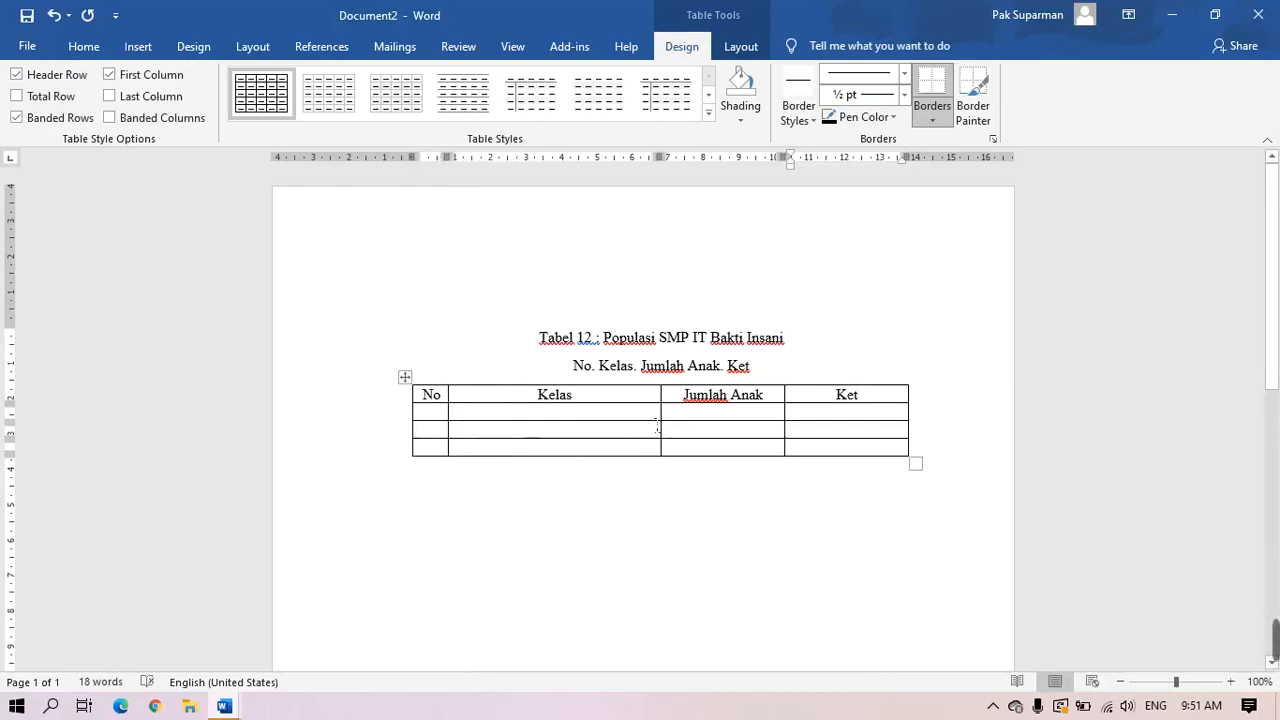
pyautogui.moveTo(675, 427); pyautogui.dragTo(556, 434)
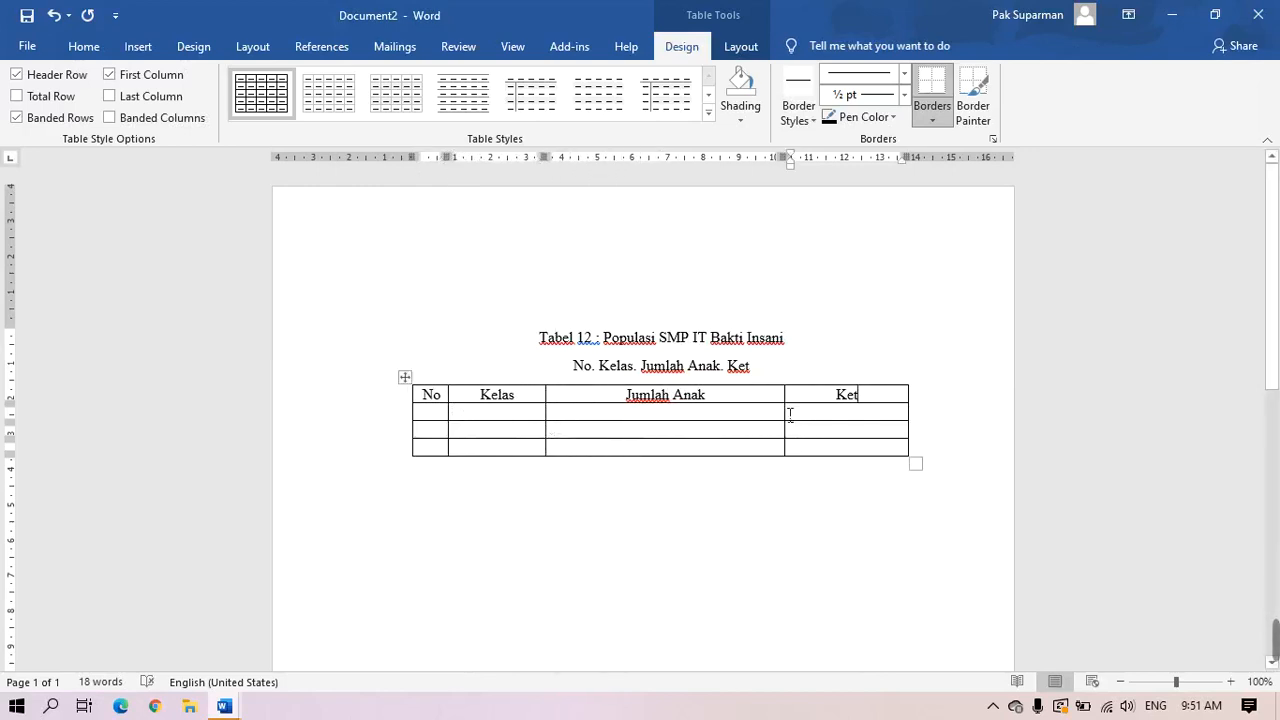
pyautogui.moveTo(794, 426); pyautogui.dragTo(679, 426)
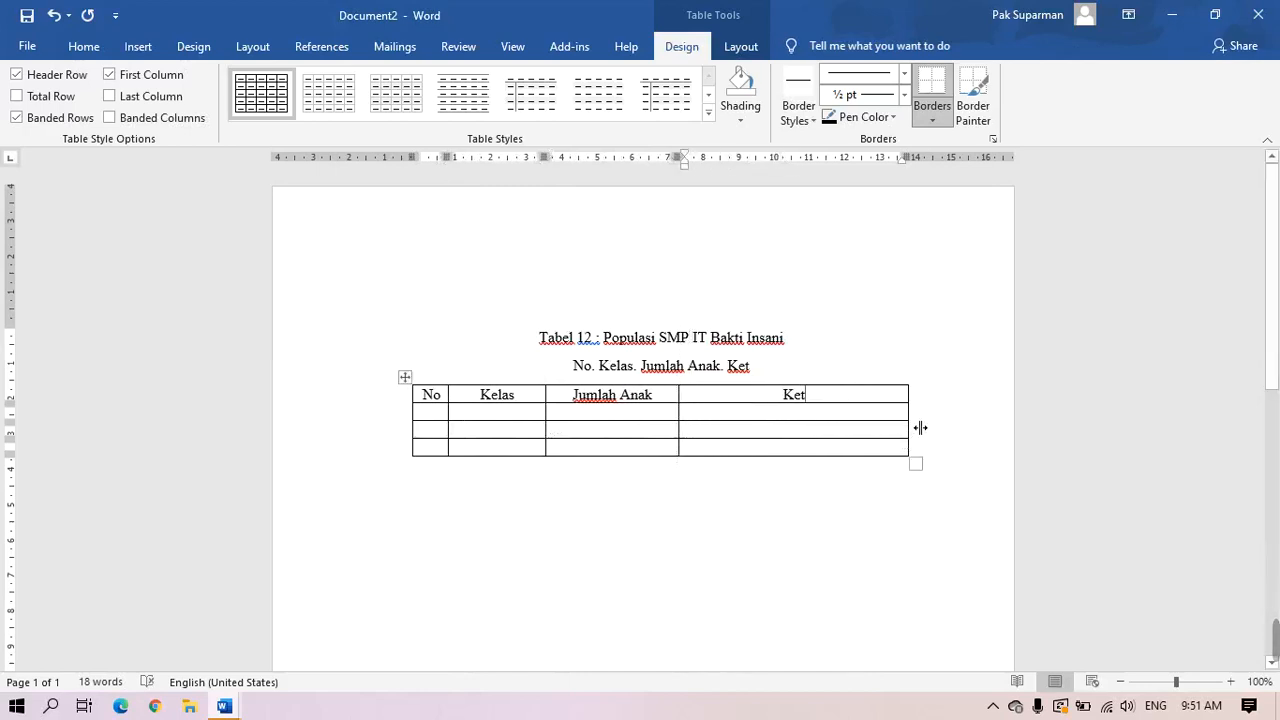
pyautogui.moveTo(914, 427); pyautogui.dragTo(787, 438)
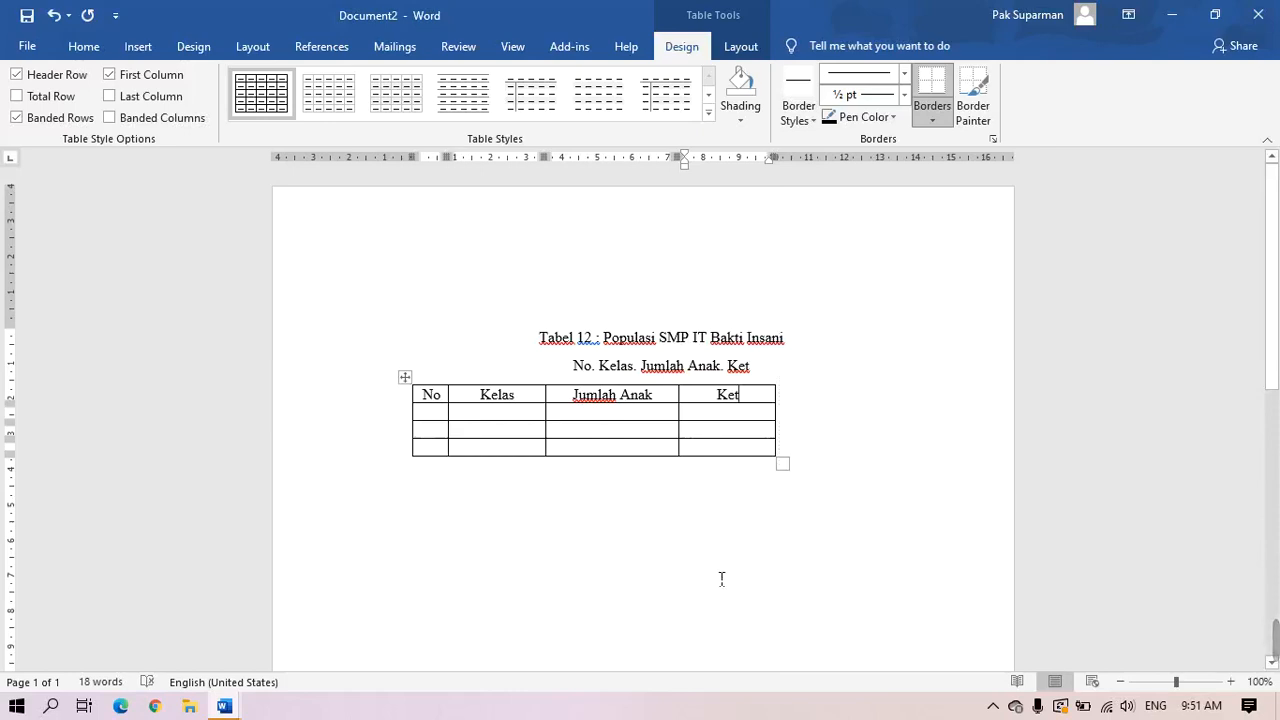
pyautogui.click(406, 377)
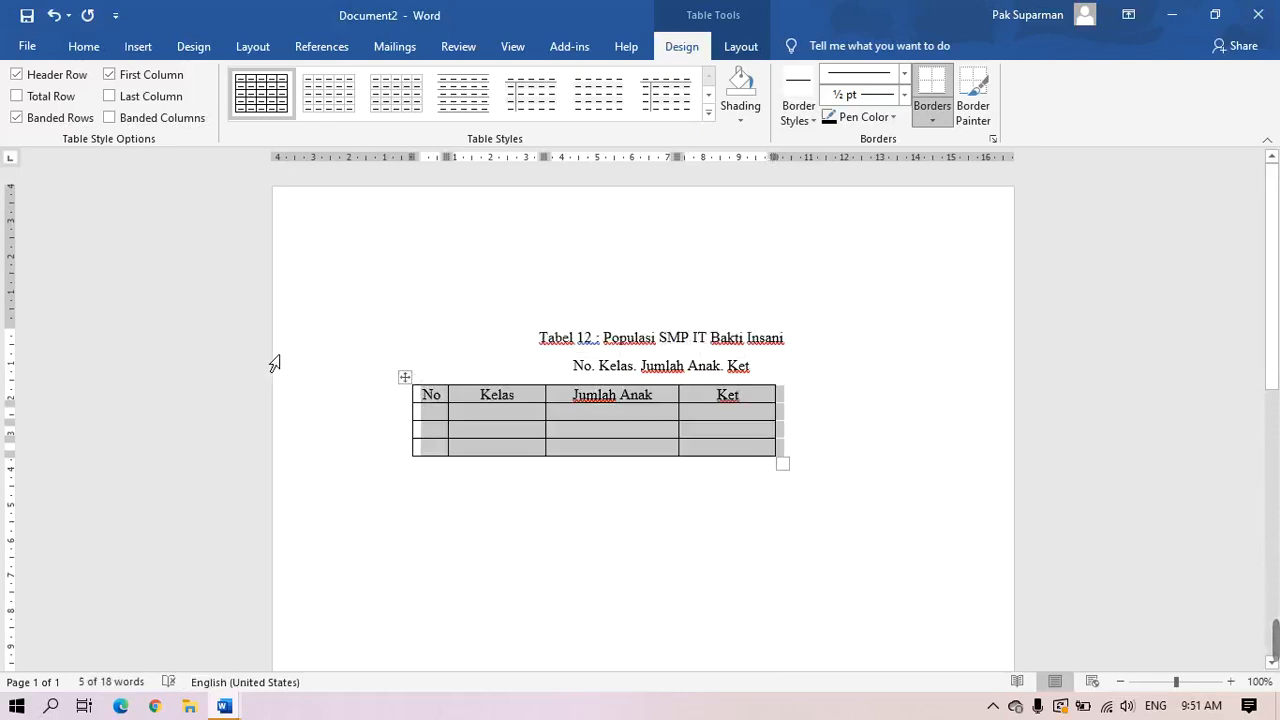
# Centre the table on the page
pyautogui.click(86, 47)
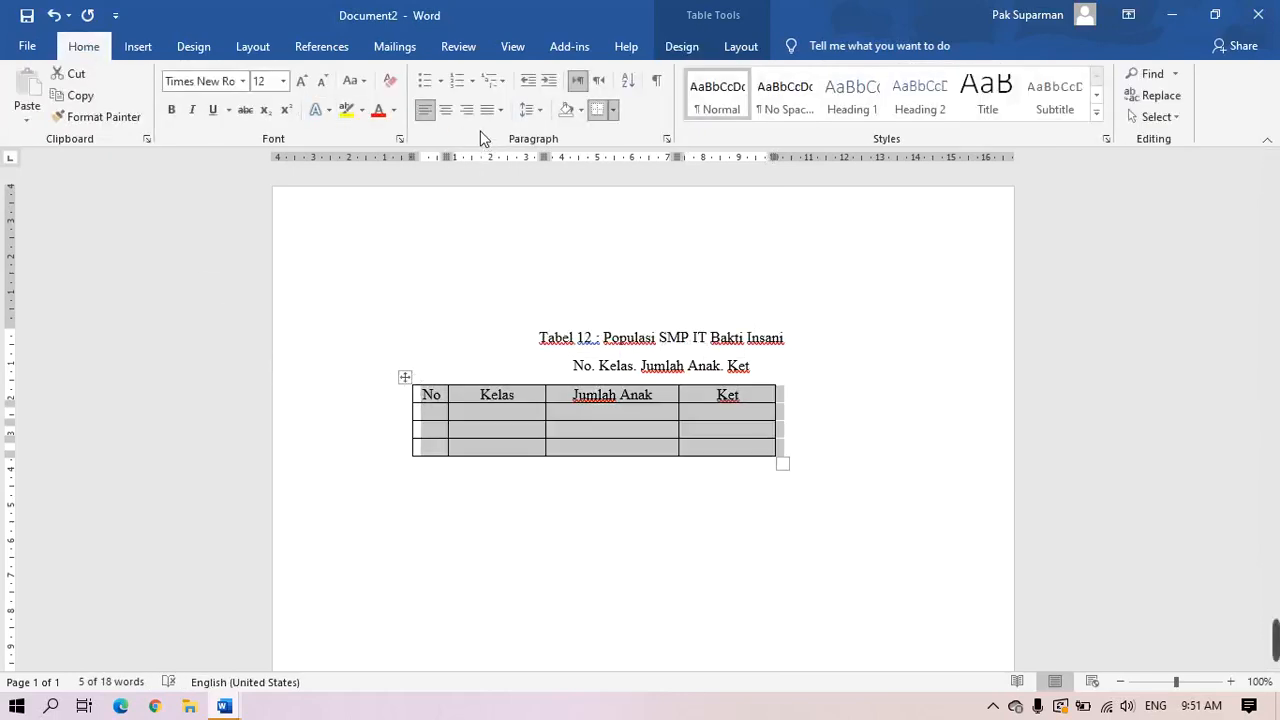
pyautogui.click(446, 110)
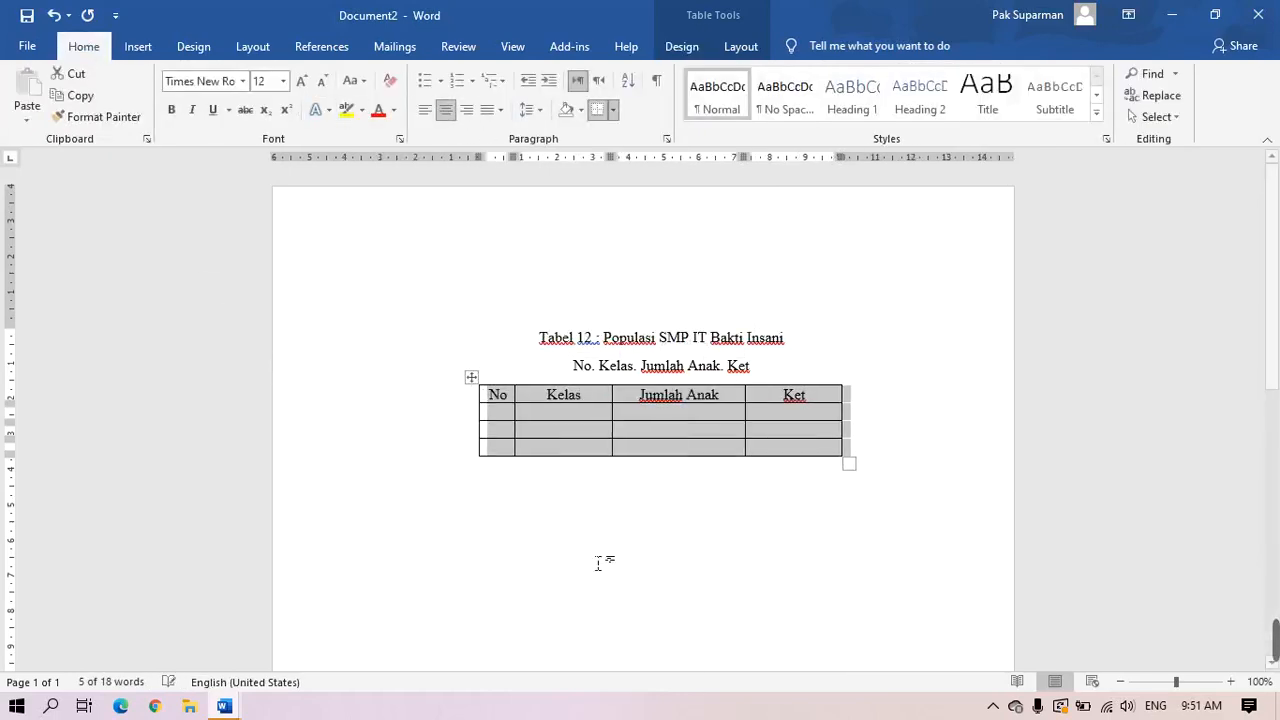
pyautogui.click(713, 612)
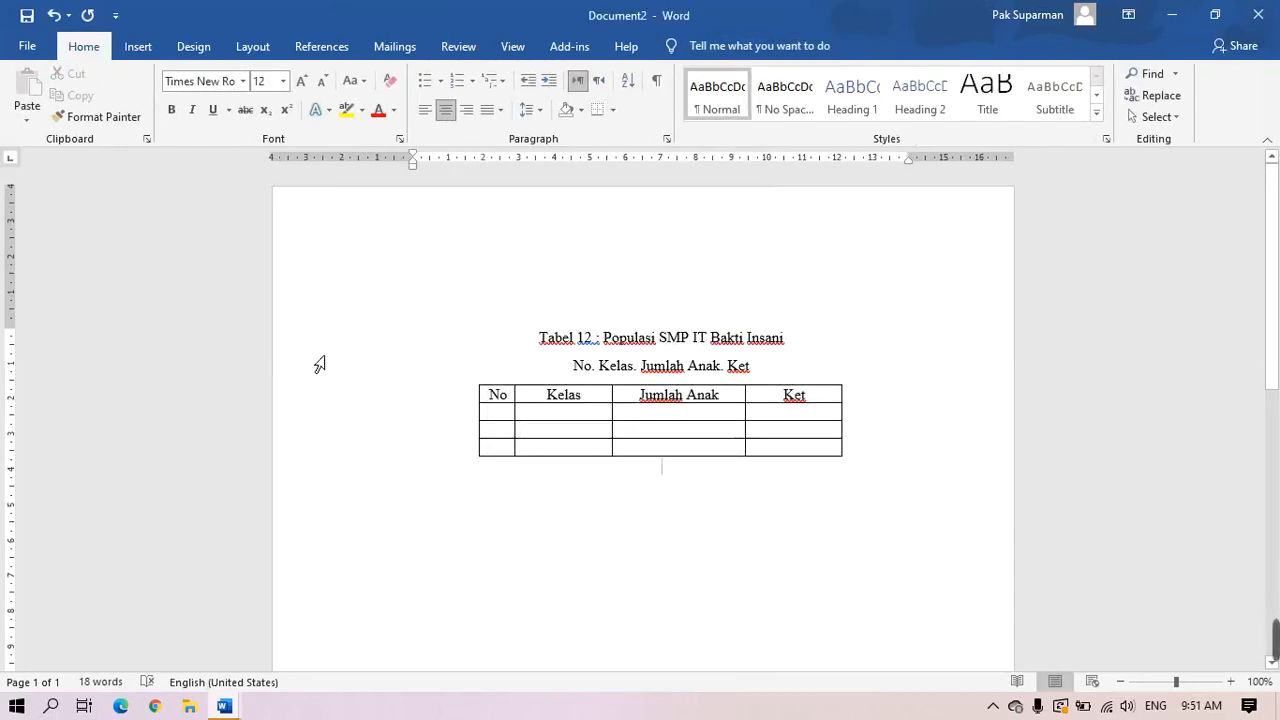
# Delete the 'No. Kelas. Jumlah Anak. Ket' line and the empty line so the table follows the caption
pyautogui.click(382, 381)
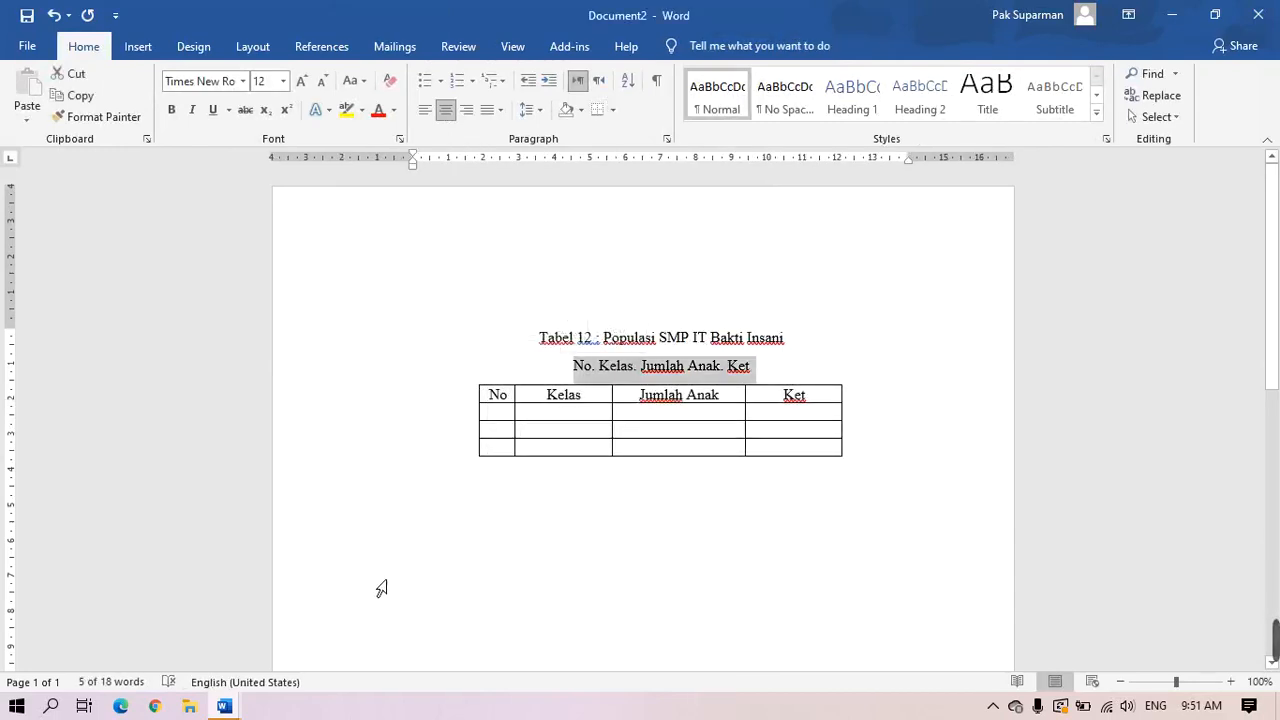
pyautogui.press('Delete')
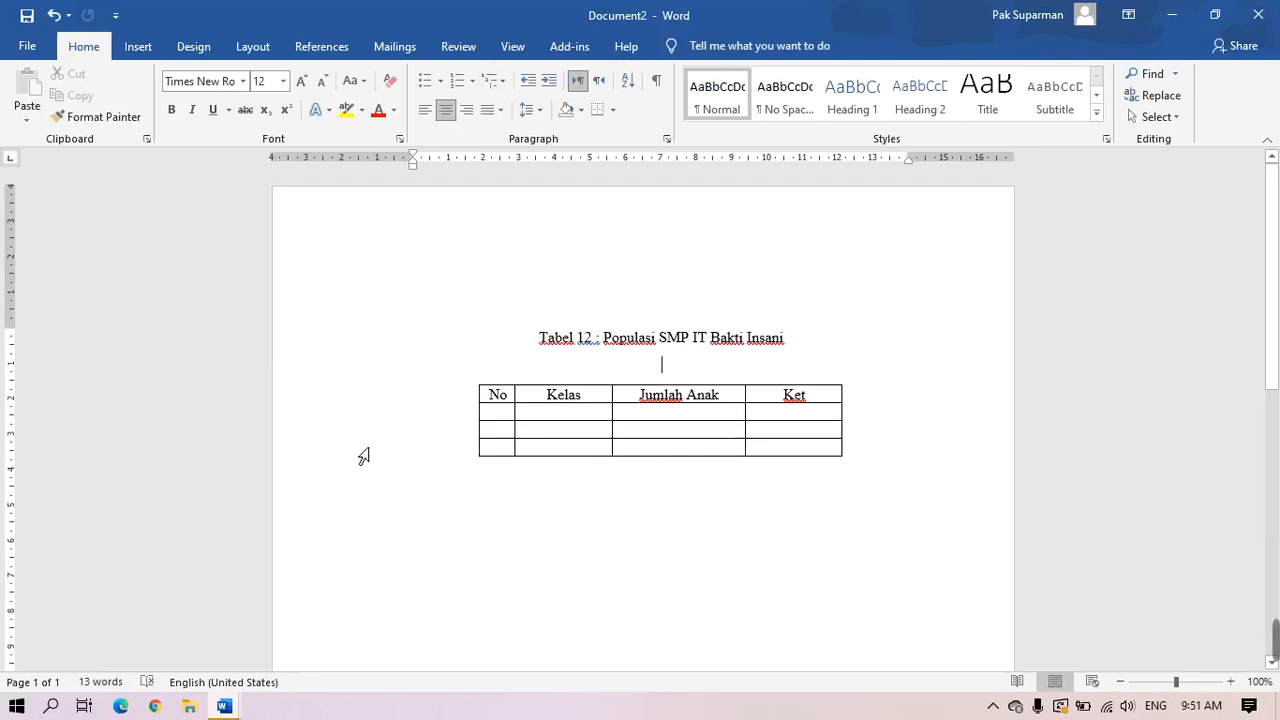
pyautogui.click(381, 381)
pyautogui.press('BackSpace')
pyautogui.press('BackSpace')
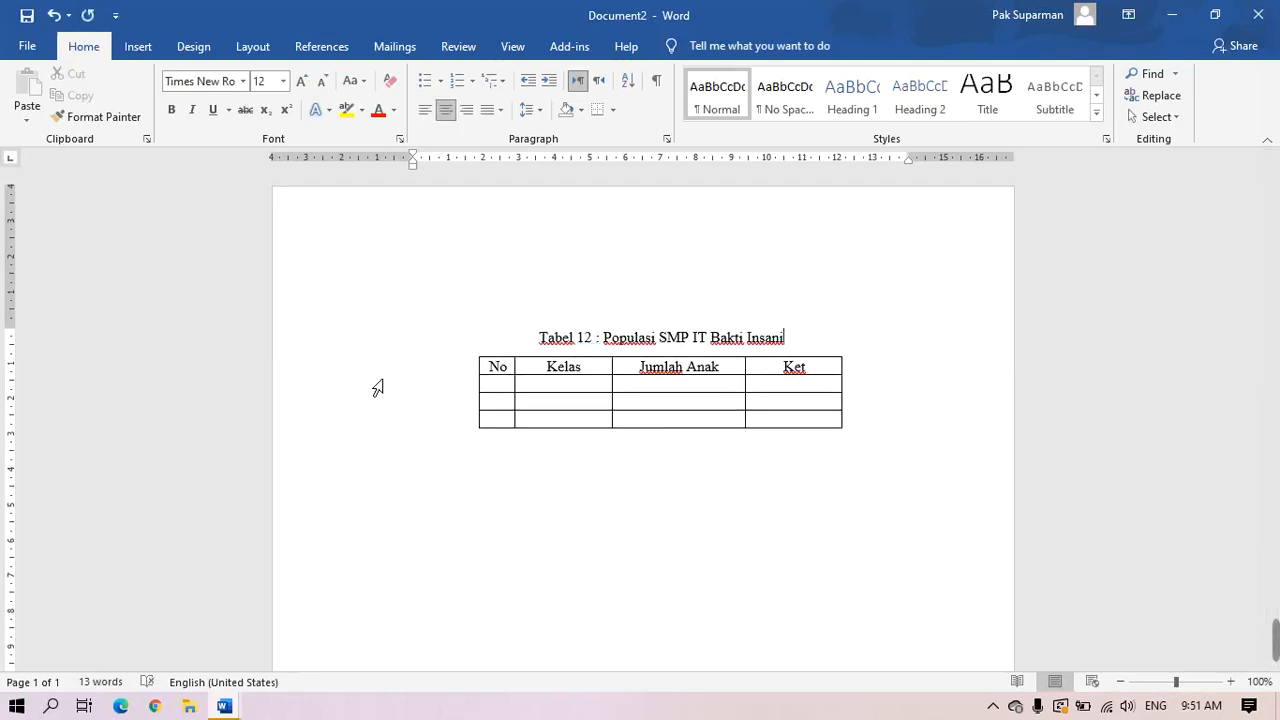
pyautogui.click(506, 386)
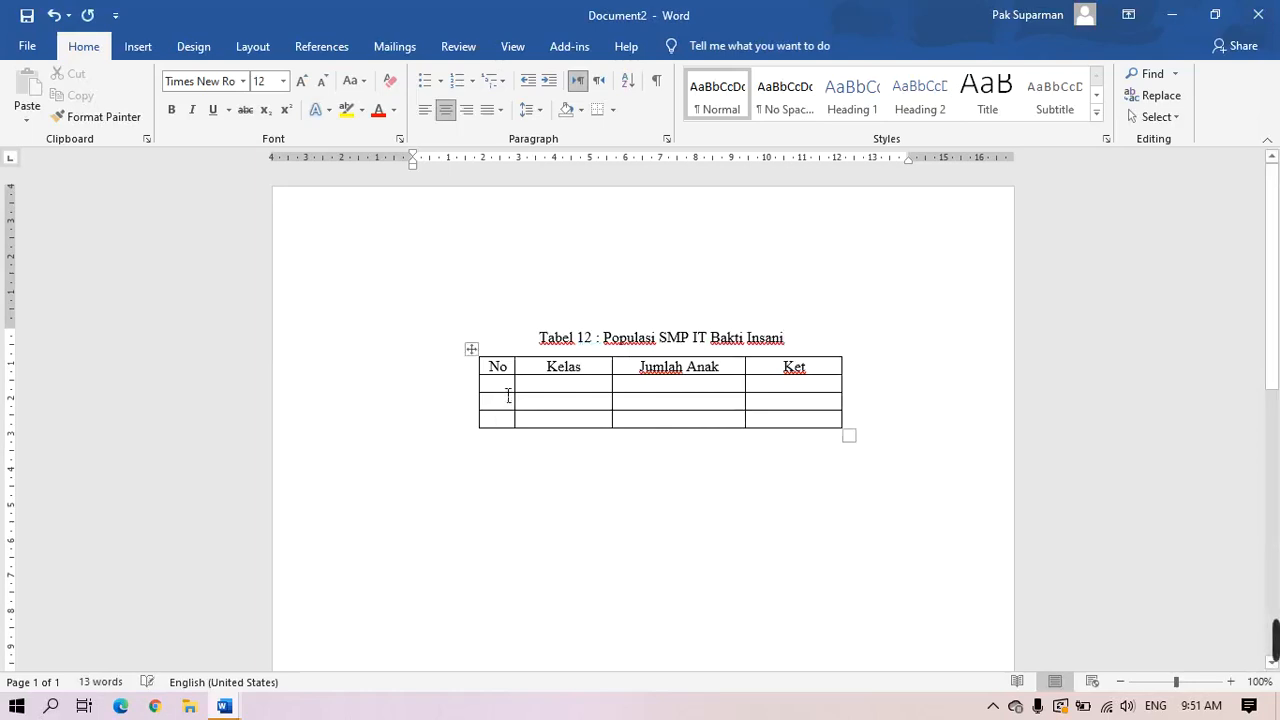
# Number the rows 1, 2, 3 and enter classes VII, VIII, IX in the Kelas column
pyautogui.write('1')
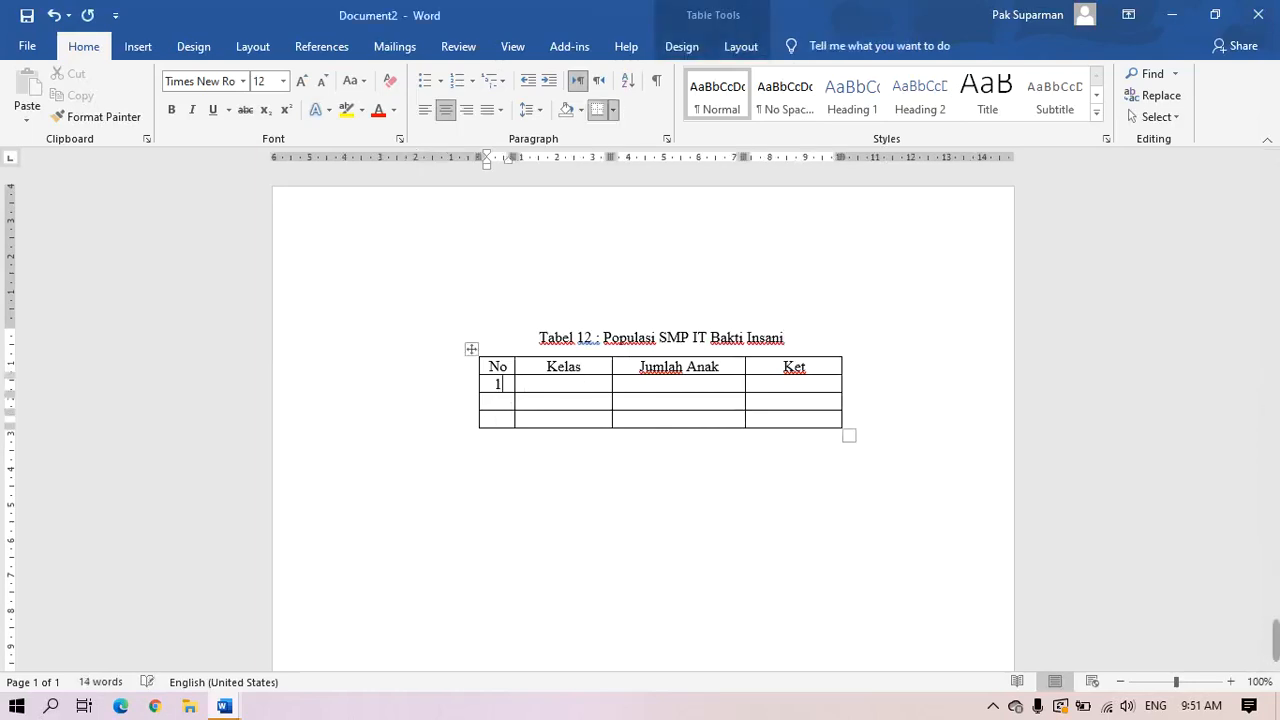
pyautogui.press('Down')
pyautogui.write('2')
pyautogui.press('Down')
pyautogui.write('3')
pyautogui.press('Tab')
pyautogui.press('Up')
pyautogui.press('Up')
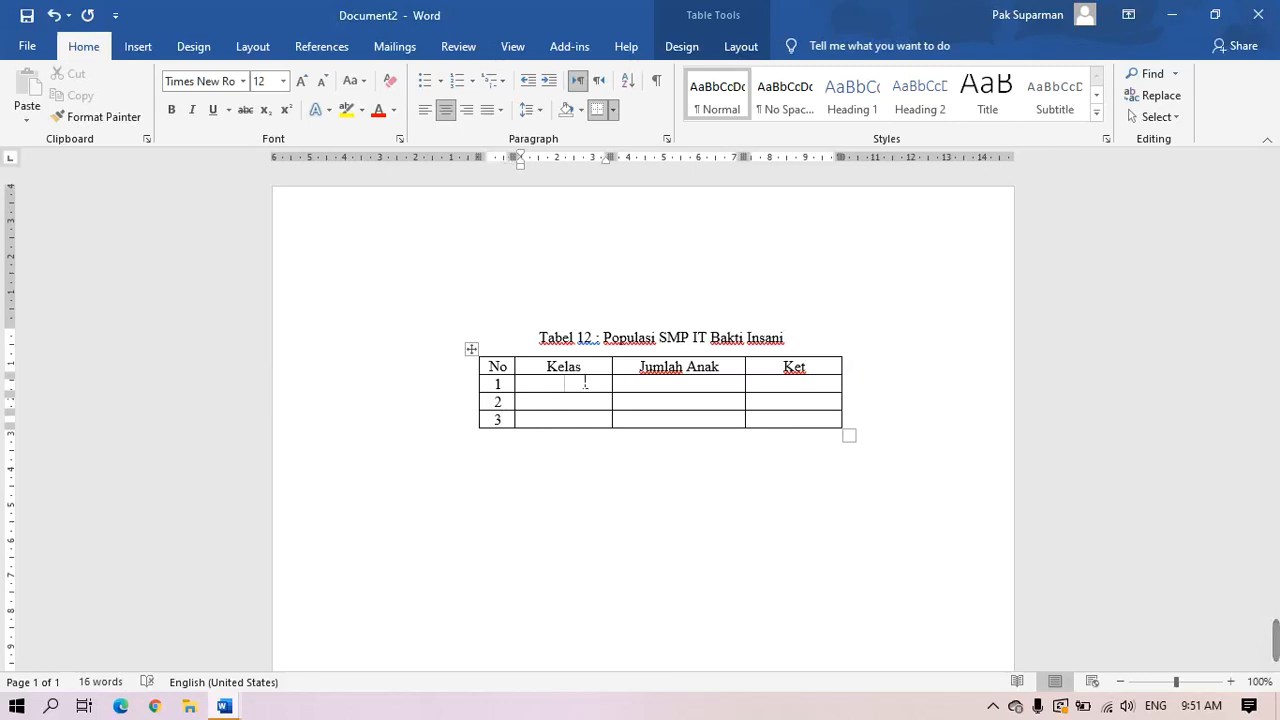
pyautogui.write('VII')
pyautogui.press('Down')
pyautogui.write('VIII')
pyautogui.press('Down')
pyautogui.write('IX')
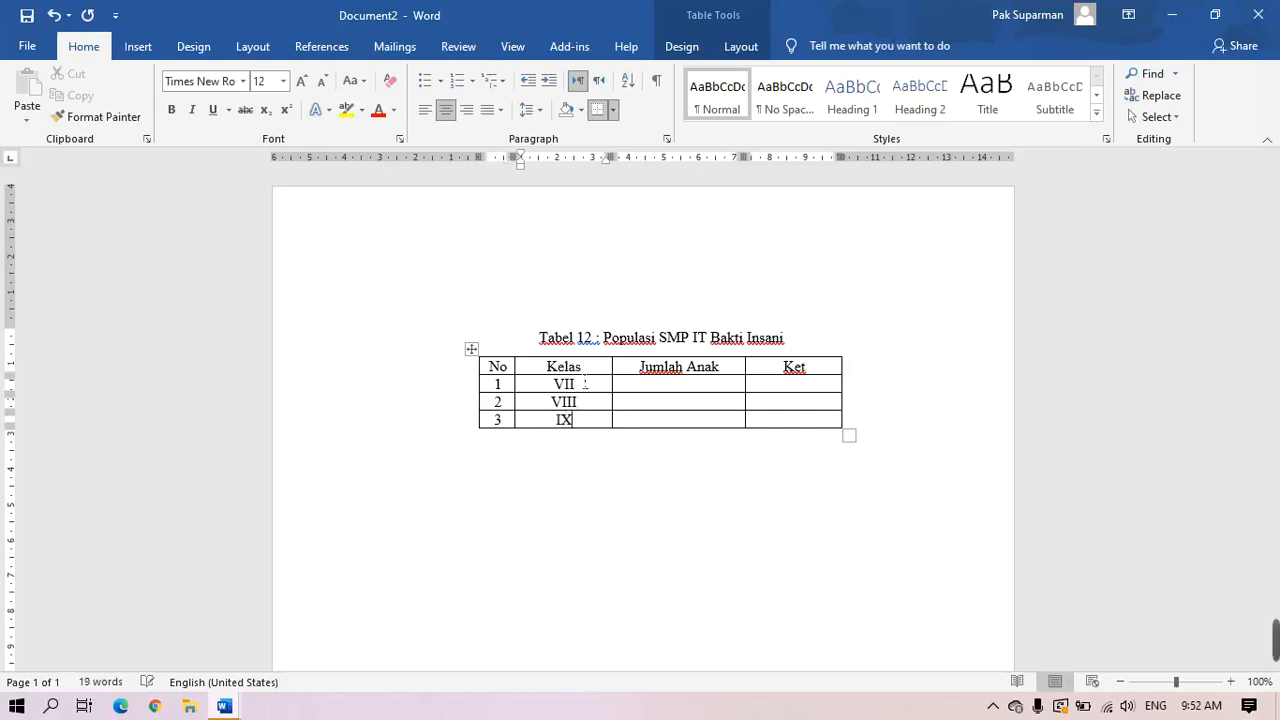
# Enter the student counts 125, 125 and 110 in the Jumlah Anak column
pyautogui.click(688, 390)
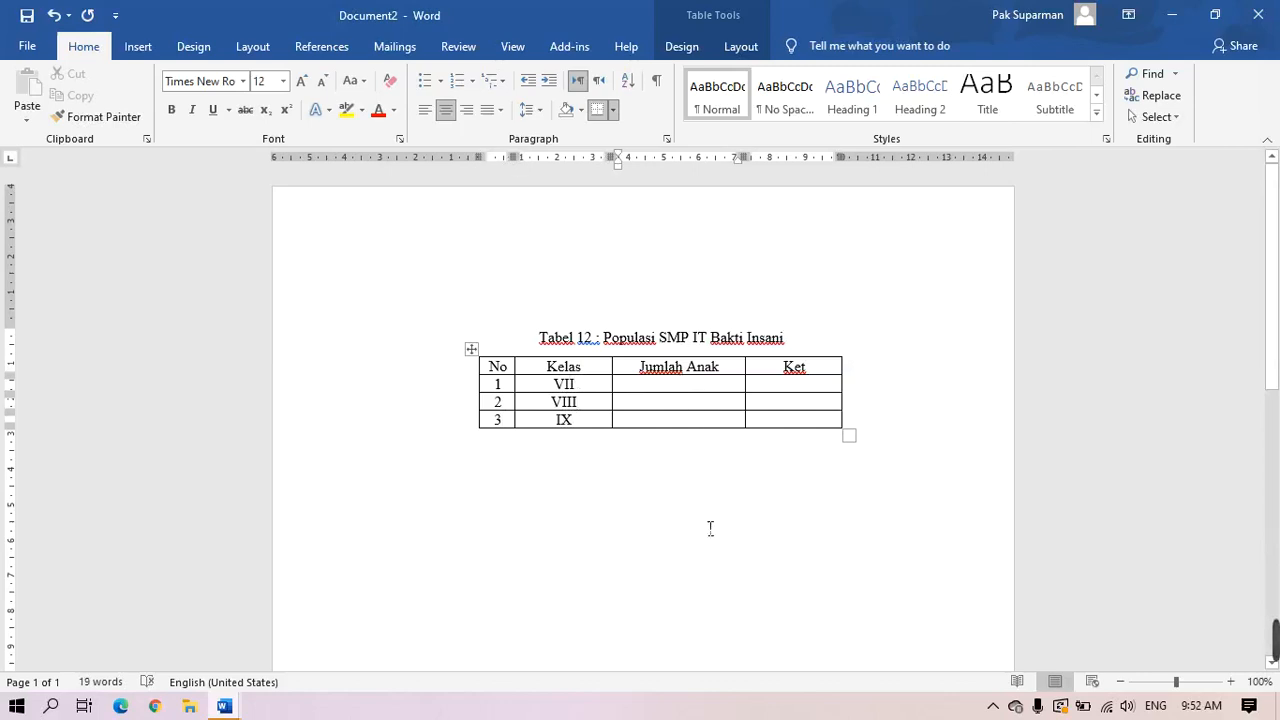
pyautogui.write('125')
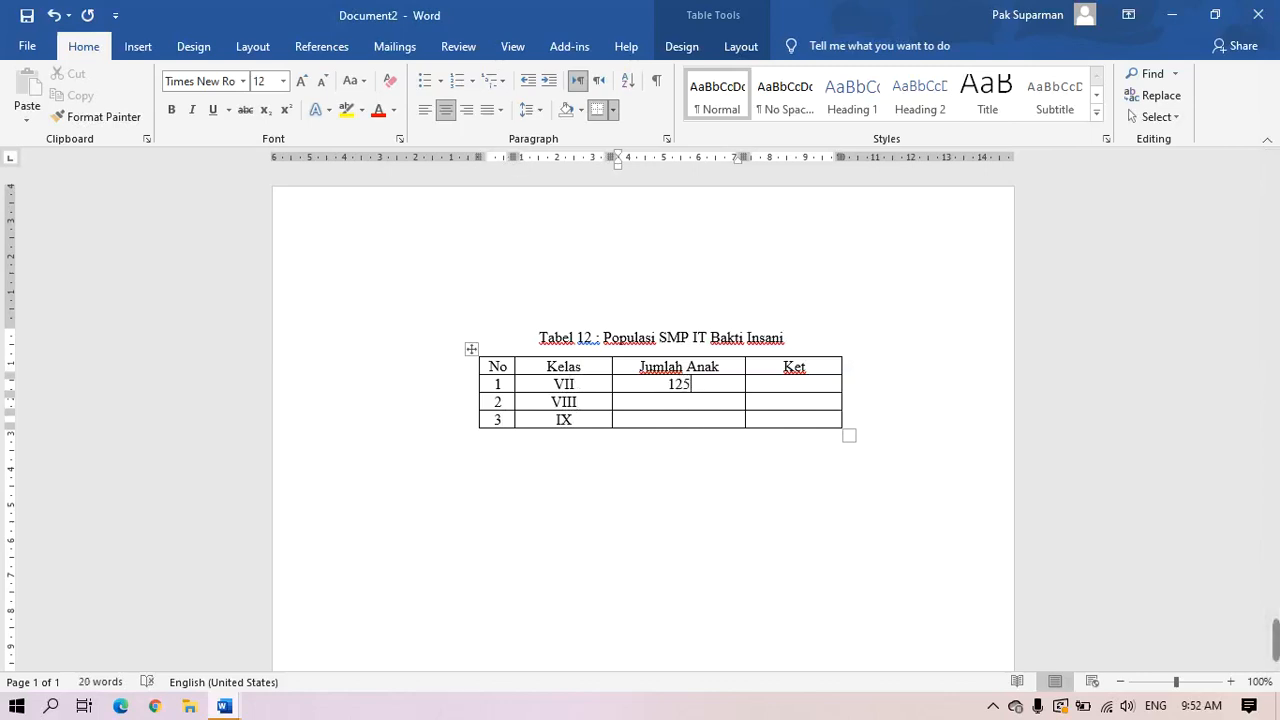
pyautogui.press('Down')
pyautogui.write('13')
pyautogui.press('BackSpace')
pyautogui.write('25')
pyautogui.write('110')
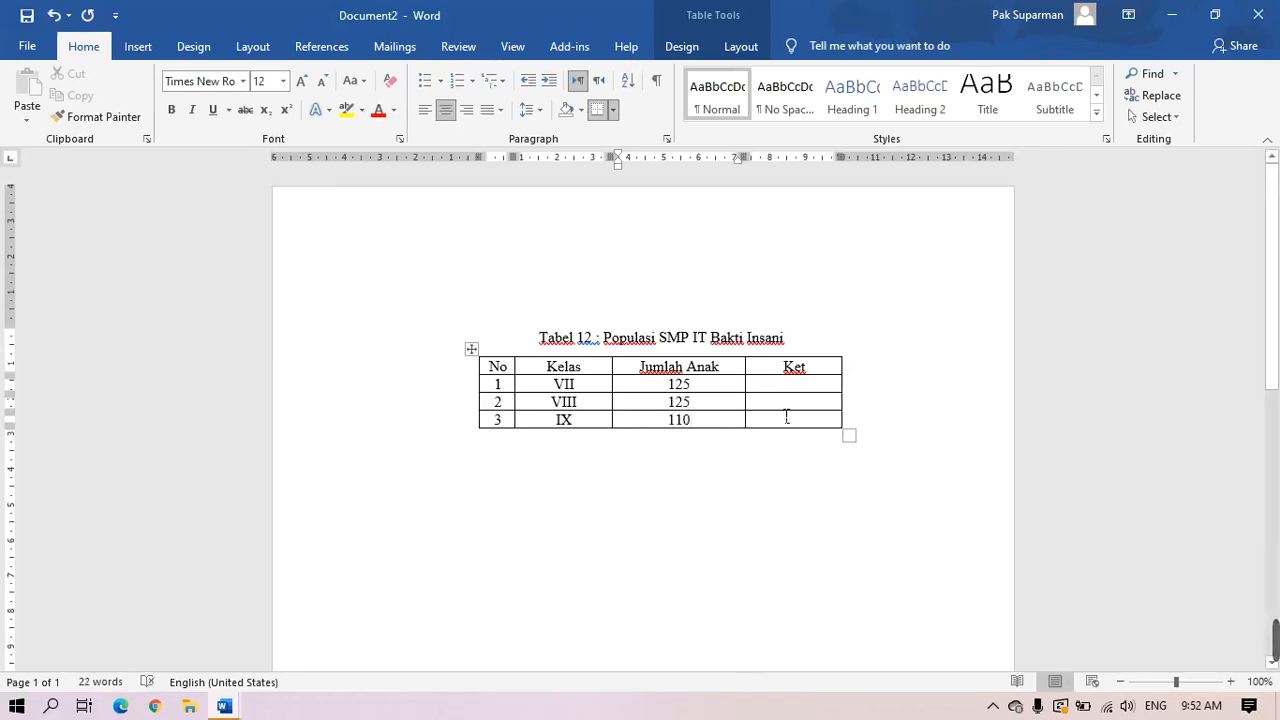
# Fill the Ket column with 'pindahan 5' for row 1 and 'Keluar 2' for row 3
pyautogui.click(795, 384)
pyautogui.click(788, 407)
pyautogui.click(784, 390)
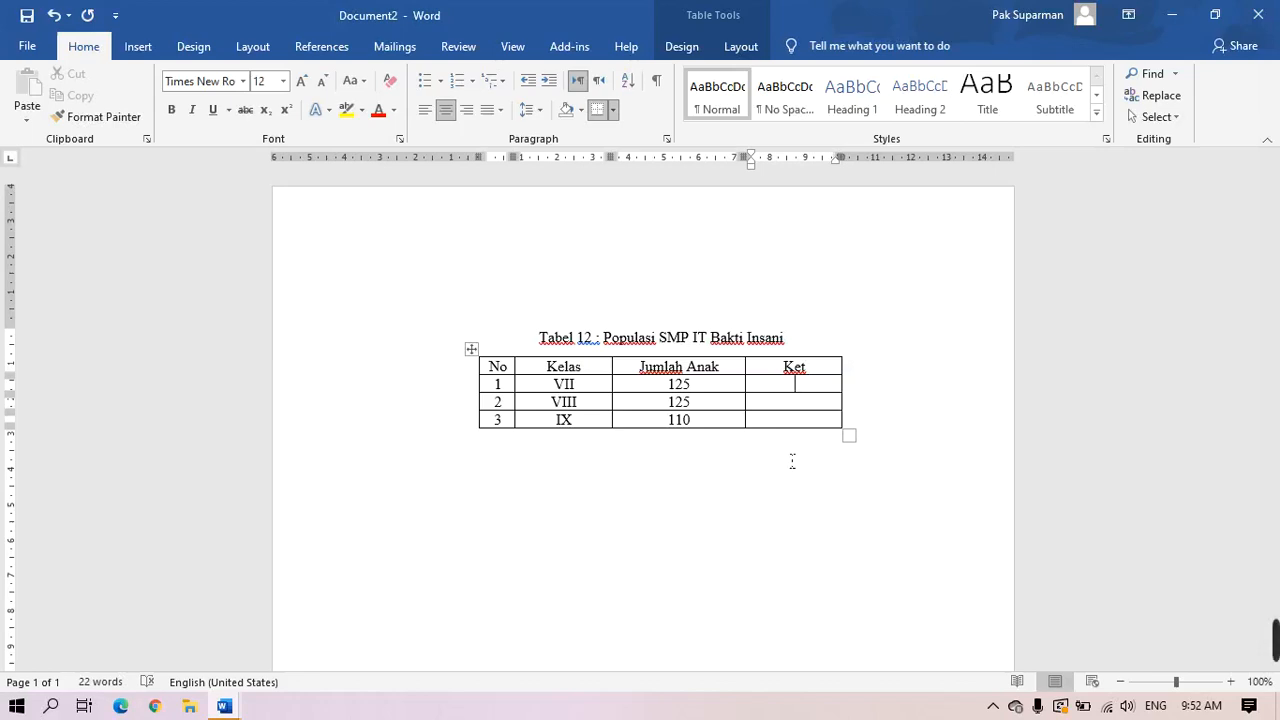
pyautogui.write('pindahan 5')
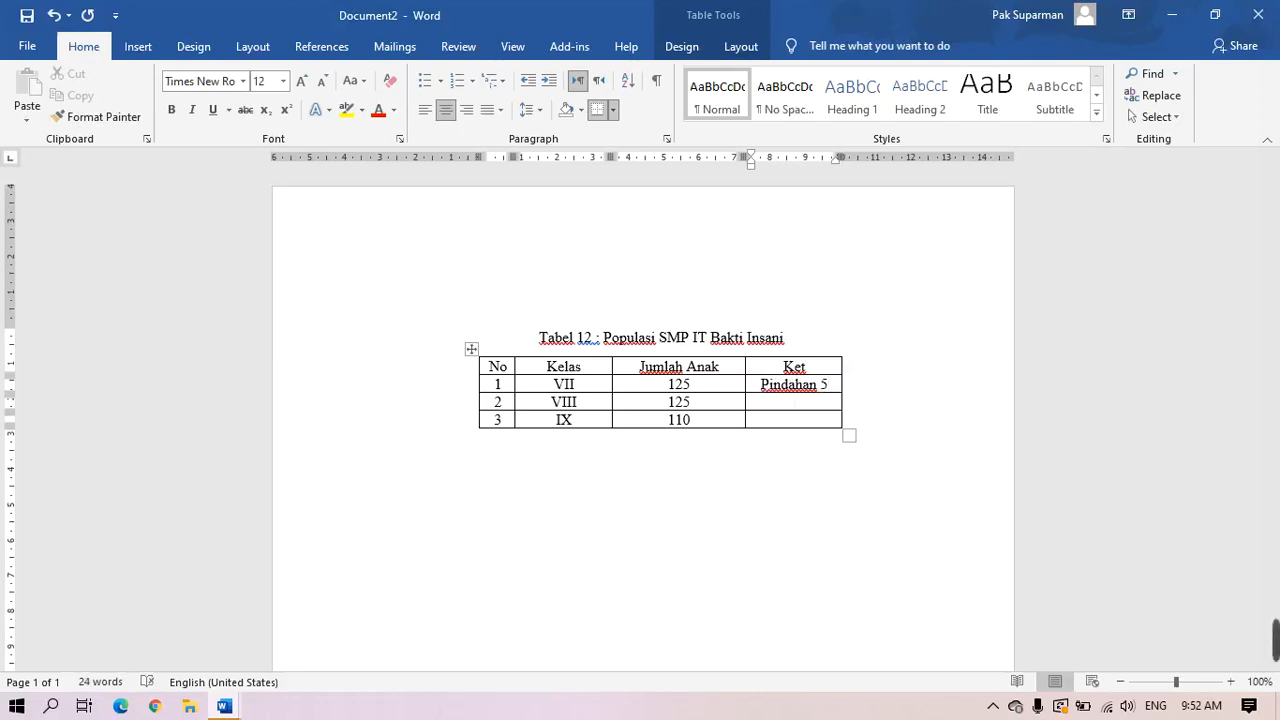
pyautogui.press('Down')
pyautogui.press('Down')
pyautogui.write('Keluar 2')
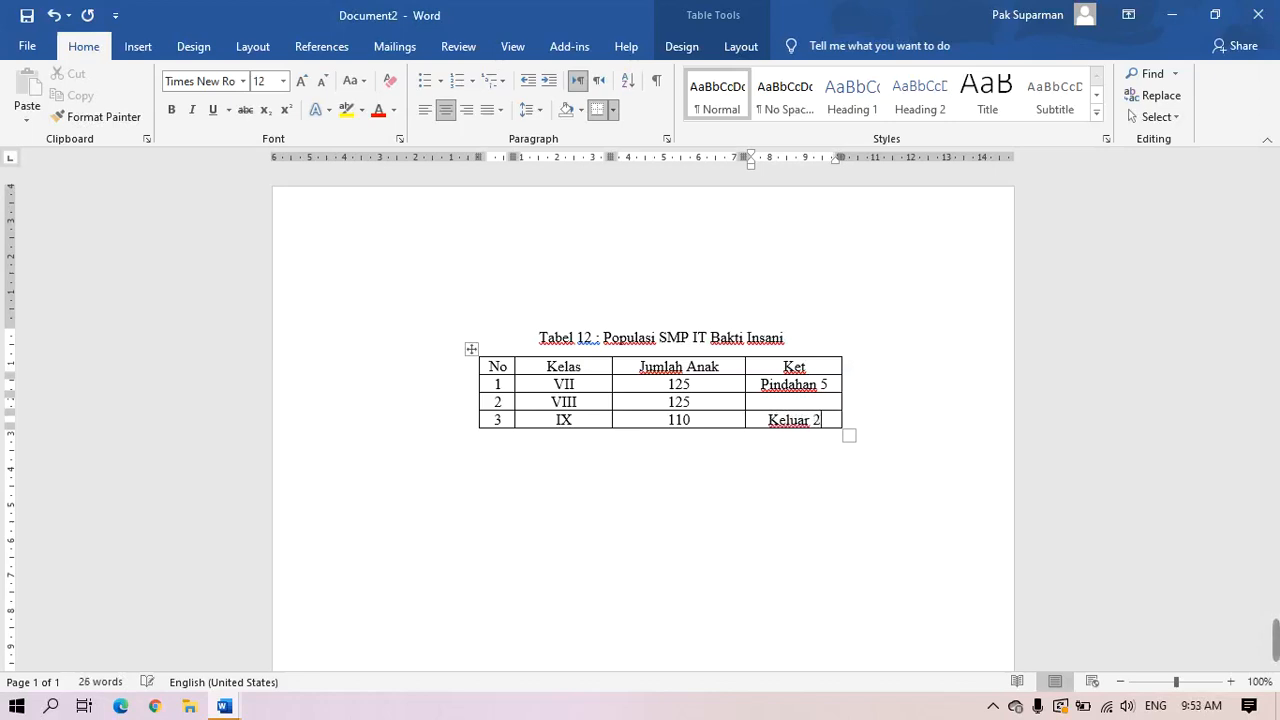
# Add a new empty line below the Tabel 12 table
pyautogui.click(716, 492)
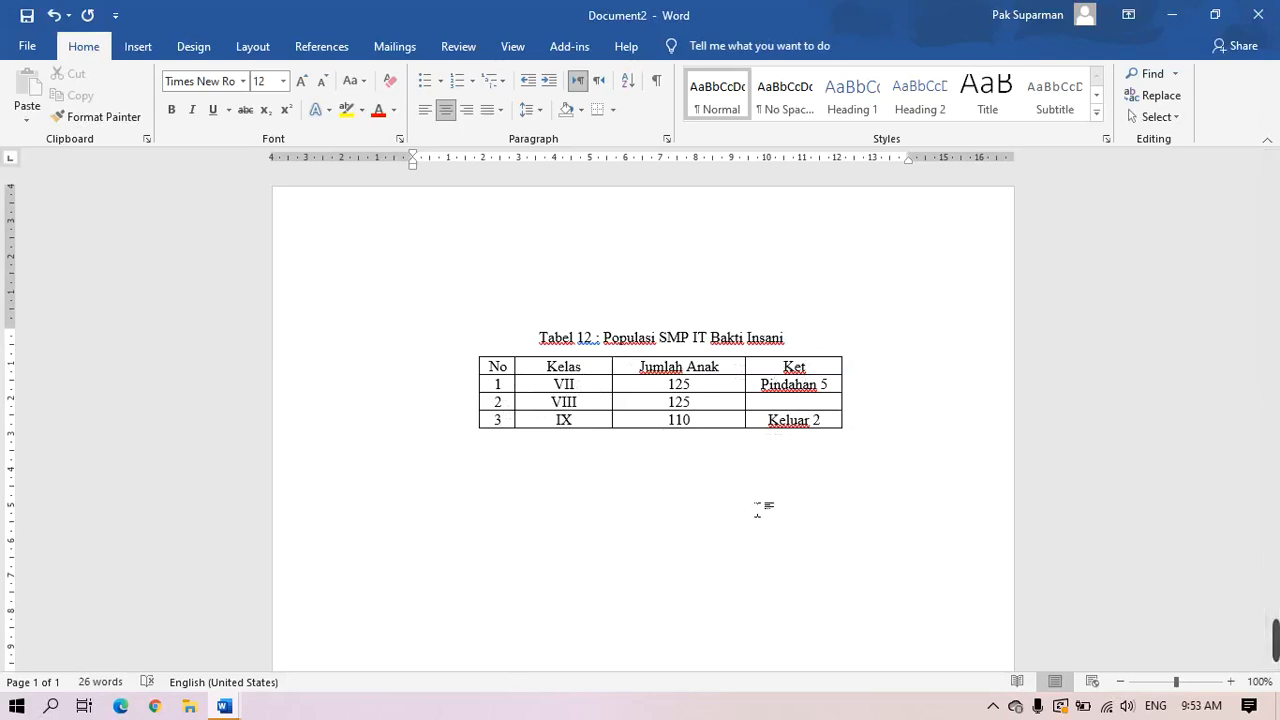
pyautogui.press('Return')
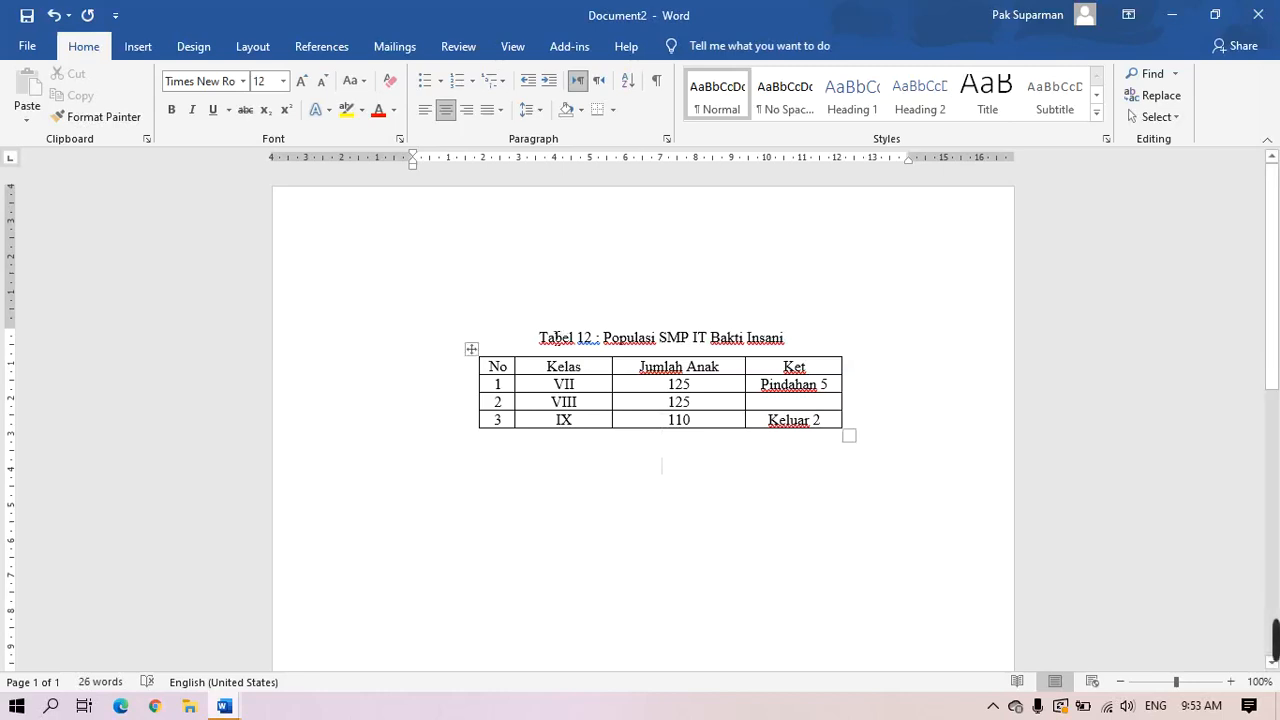
pyautogui.moveTo(538, 338); pyautogui.dragTo(785, 340)
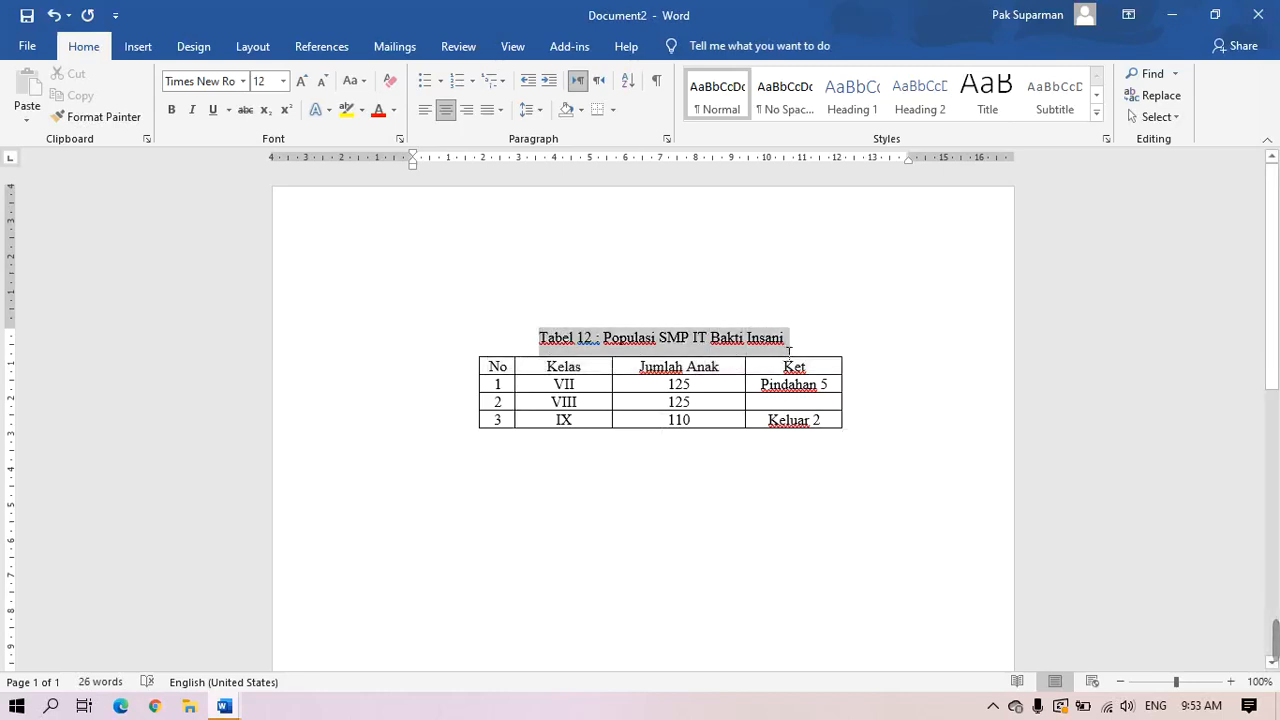
# Type the caption 'Tabel 13 : Rekapitulasi Nilai Pendidikan Agama Islam di SMP IT Bakti Insani Sleman Yogyakarta', fixing typos
pyautogui.click(800, 590)
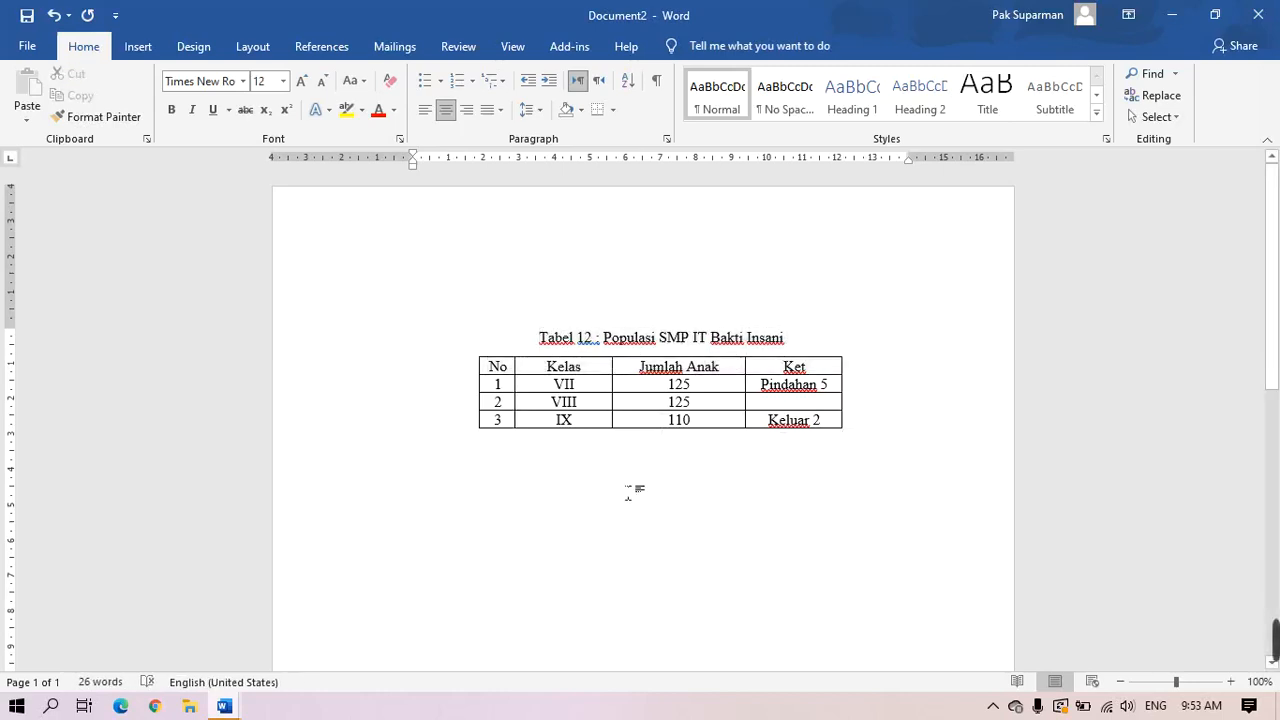
pyautogui.write('T')
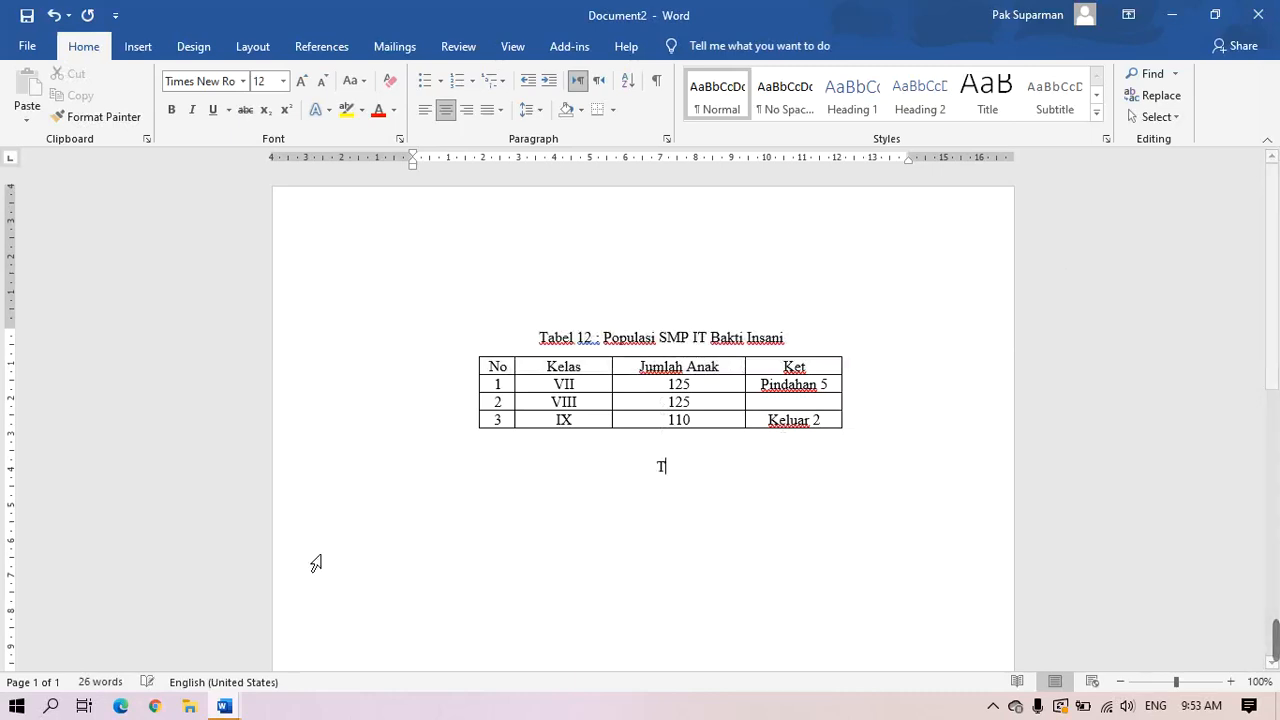
pyautogui.write('abel ')
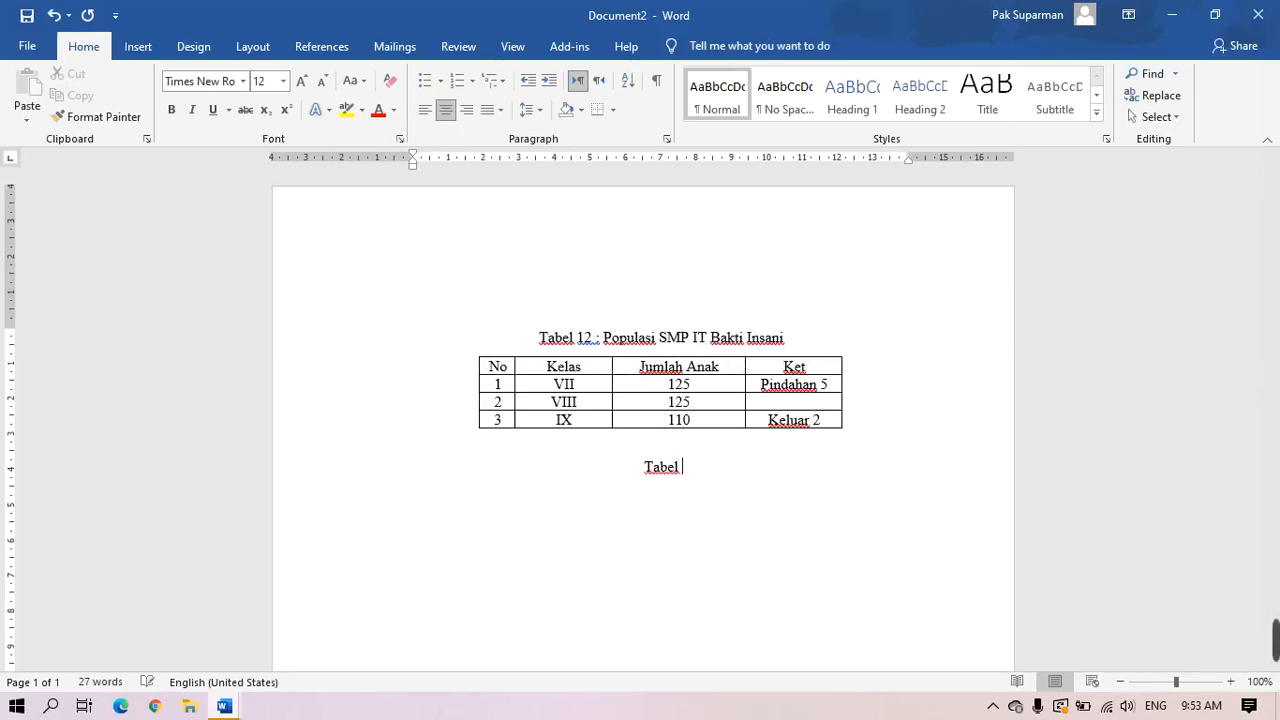
pyautogui.write('13 :')
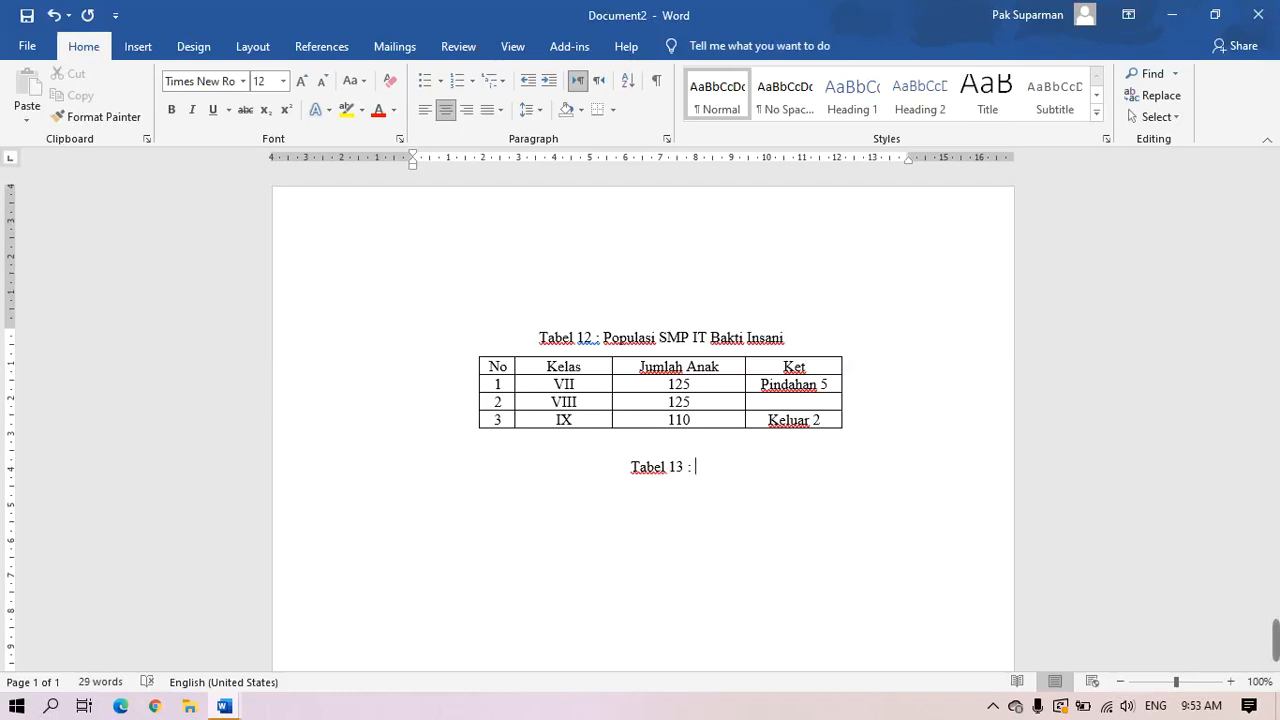
pyautogui.write('Rekapitulasi ')
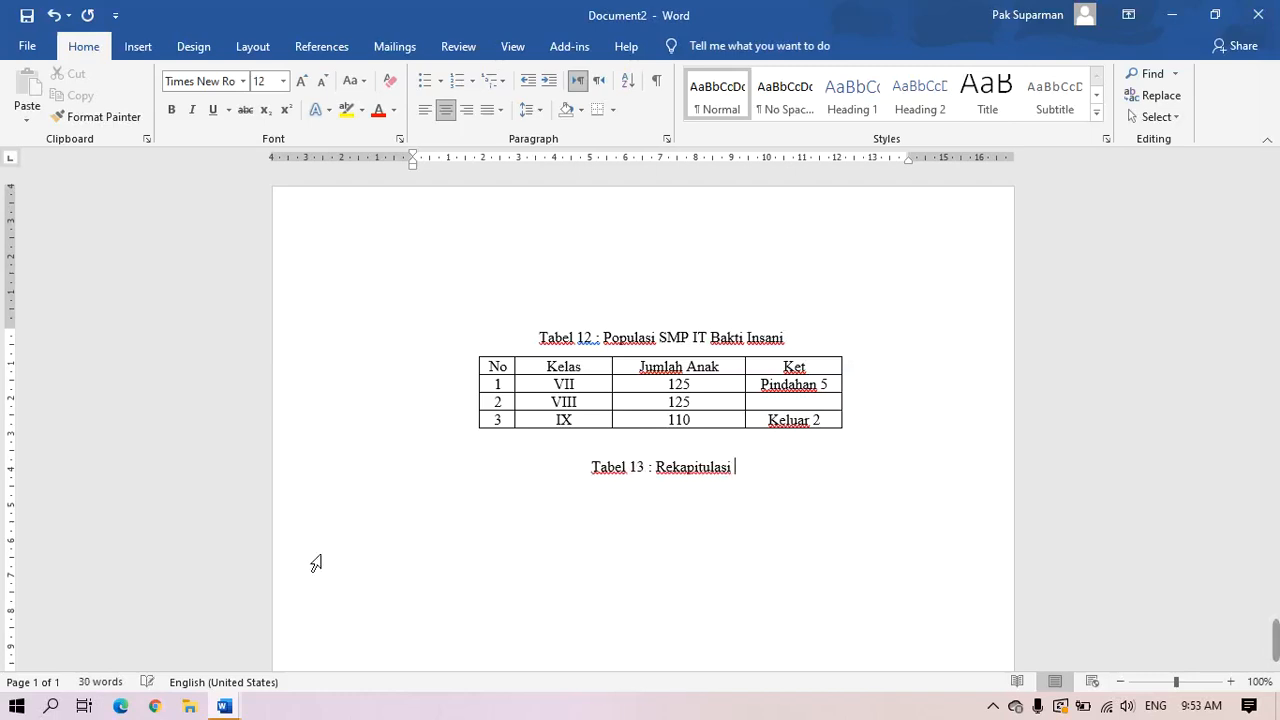
pyautogui.write('Nilai Per')
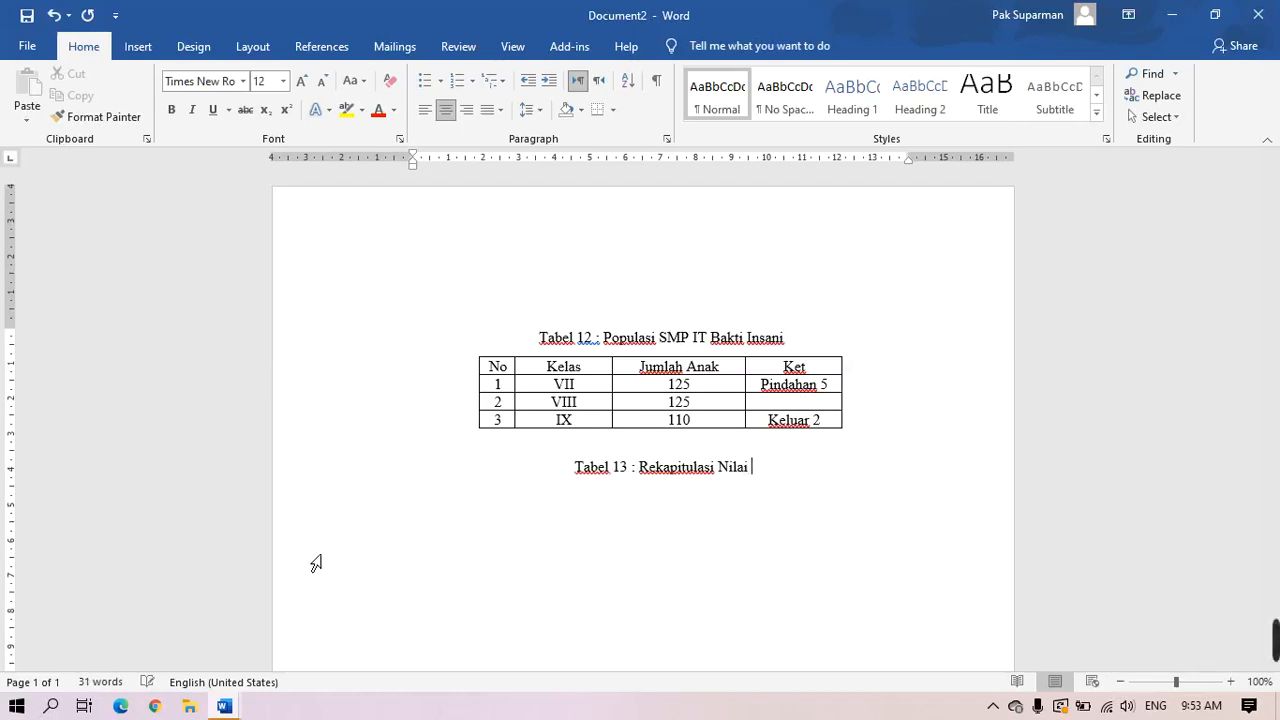
pyautogui.press('BackSpace')
pyautogui.write('nd')
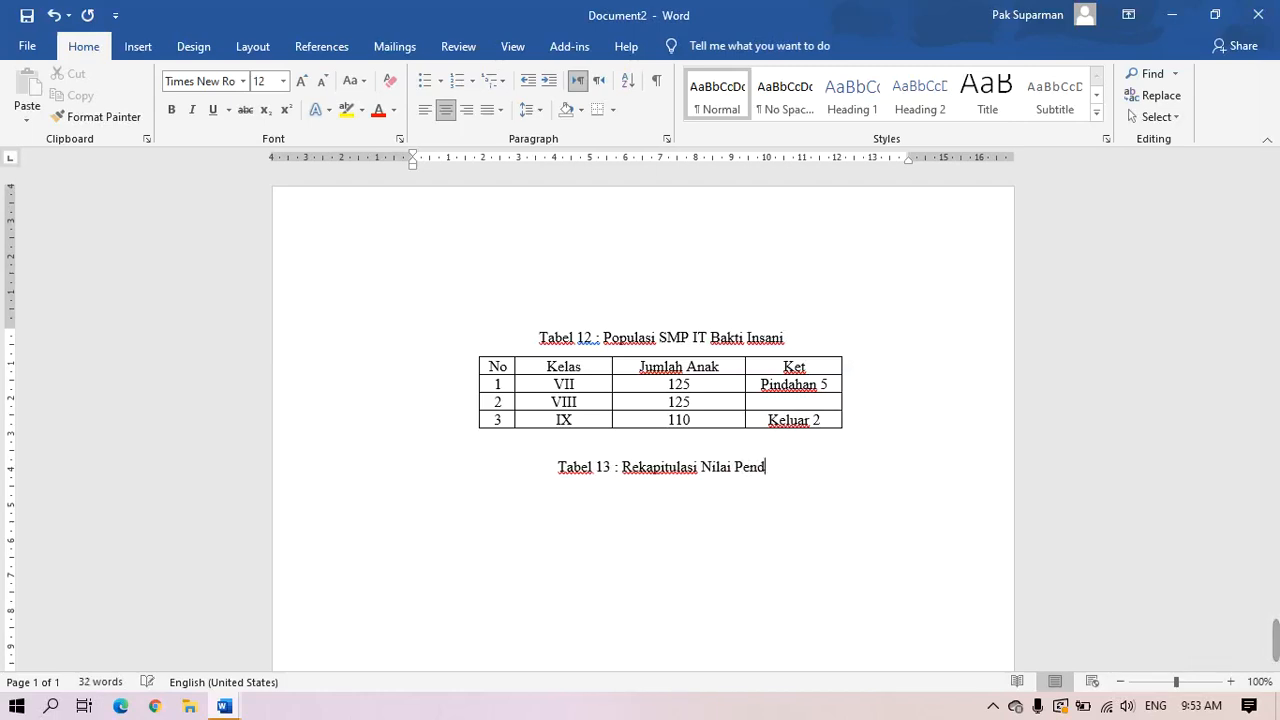
pyautogui.write('idikan Agama')
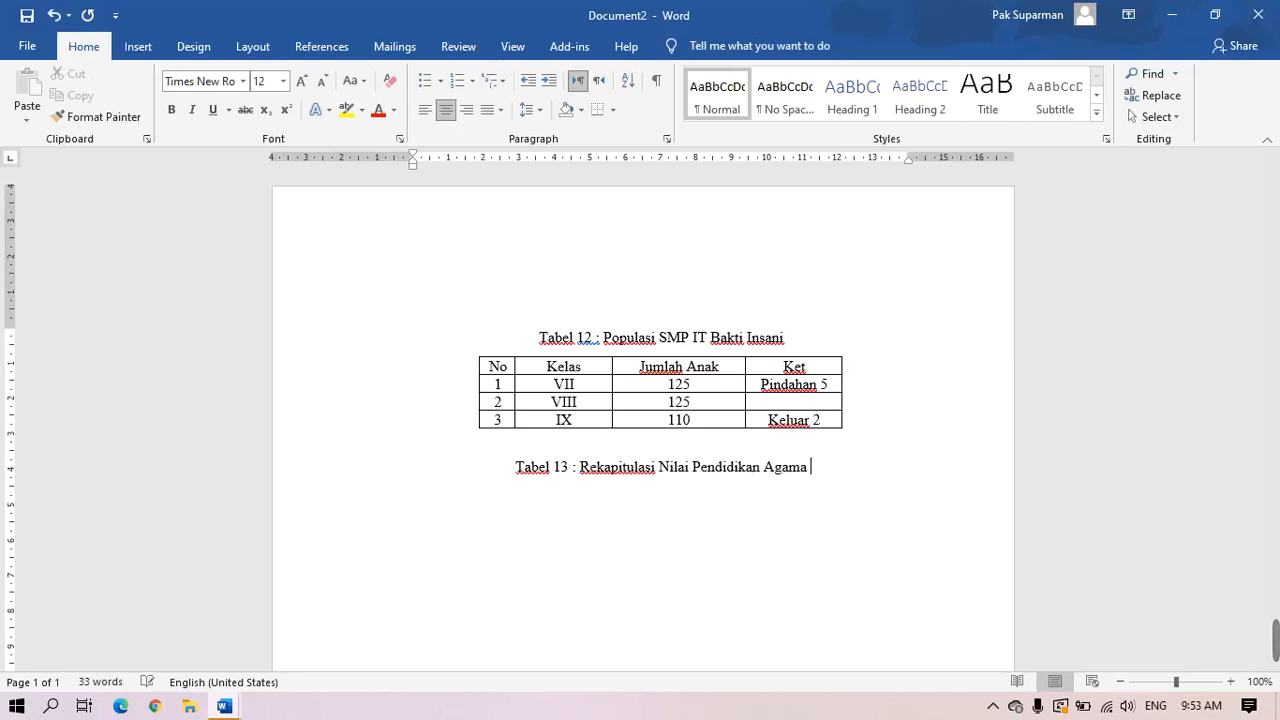
pyautogui.write(' Islam di')
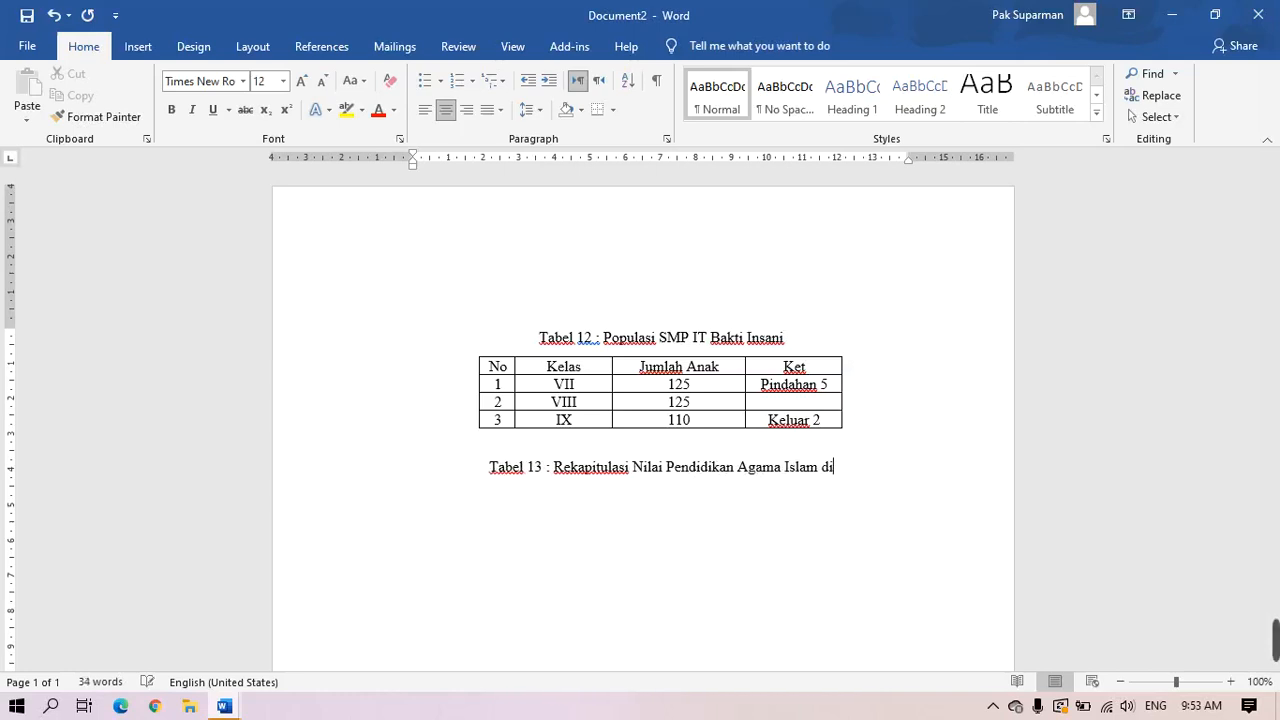
pyautogui.write(' SMP')
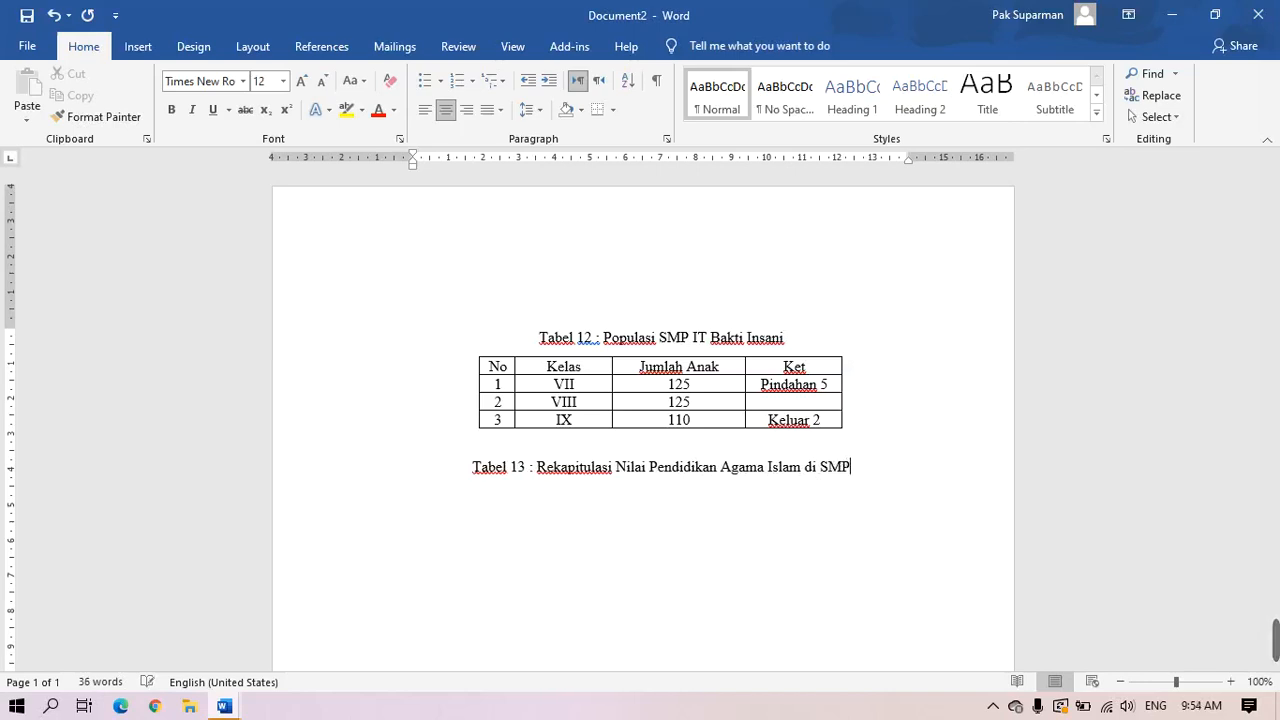
pyautogui.write(' IT ')
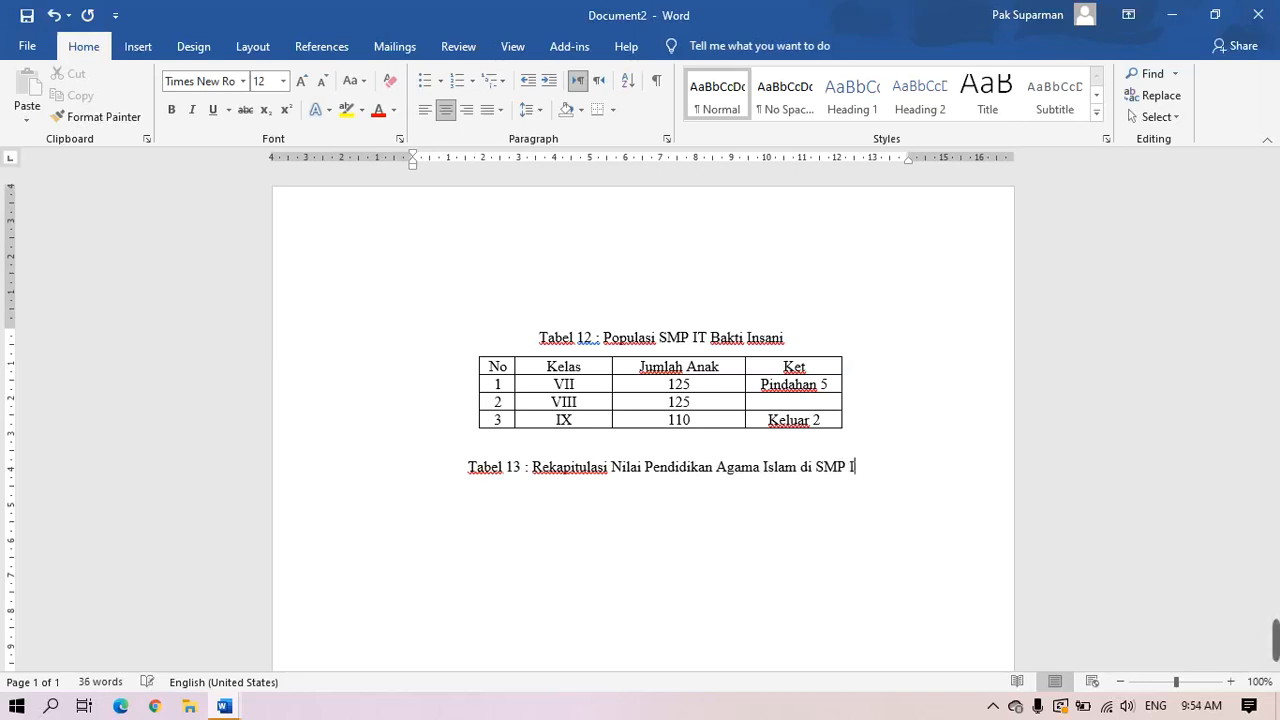
pyautogui.write('Bakti')
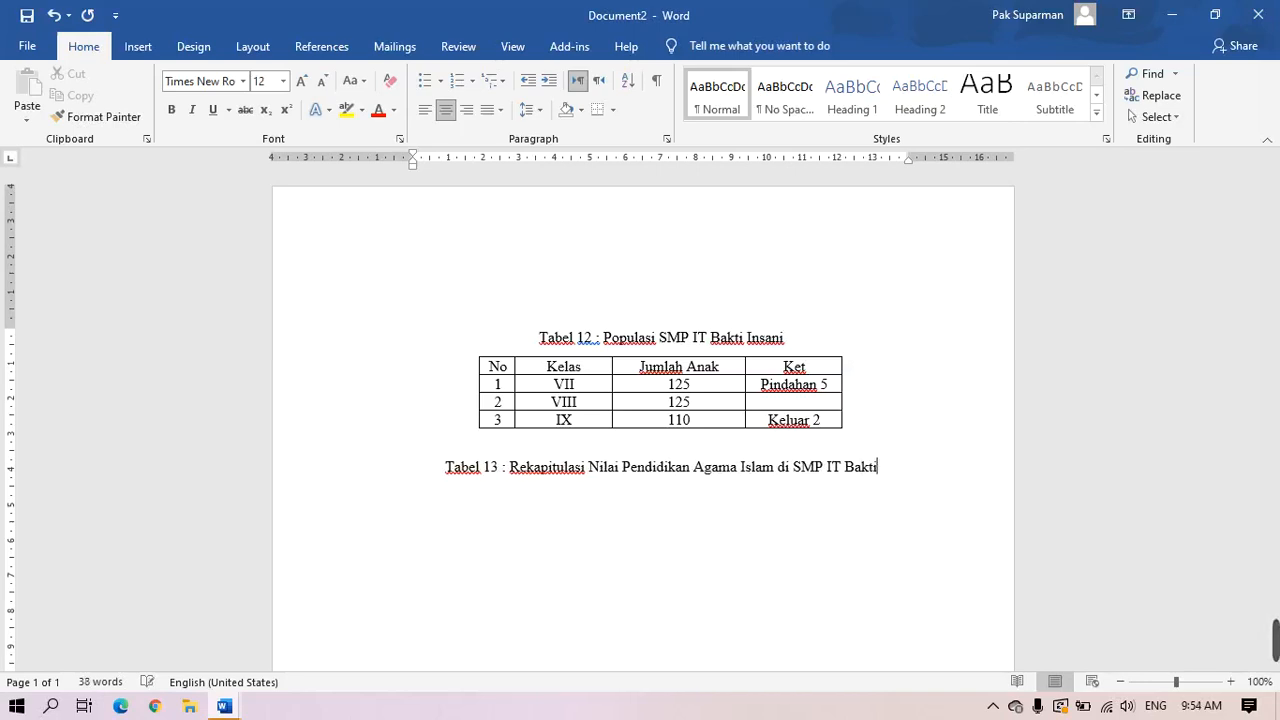
pyautogui.write(' Insani')
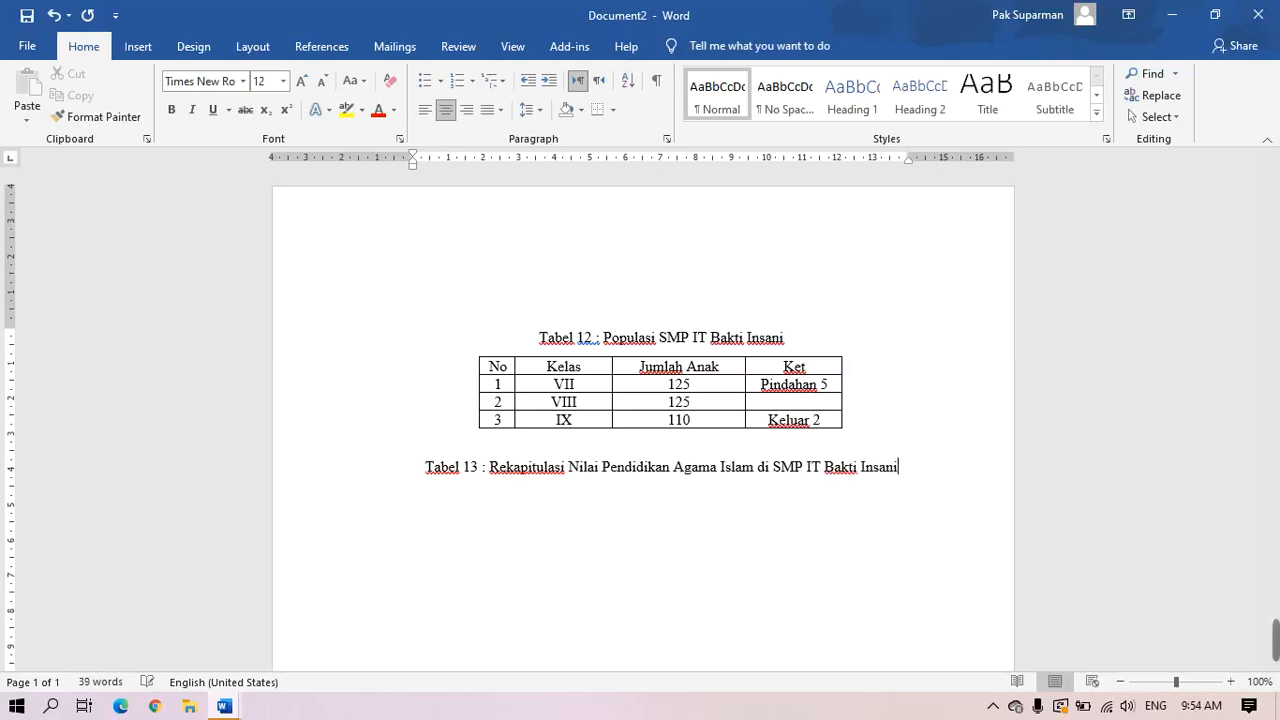
pyautogui.write(' Se')
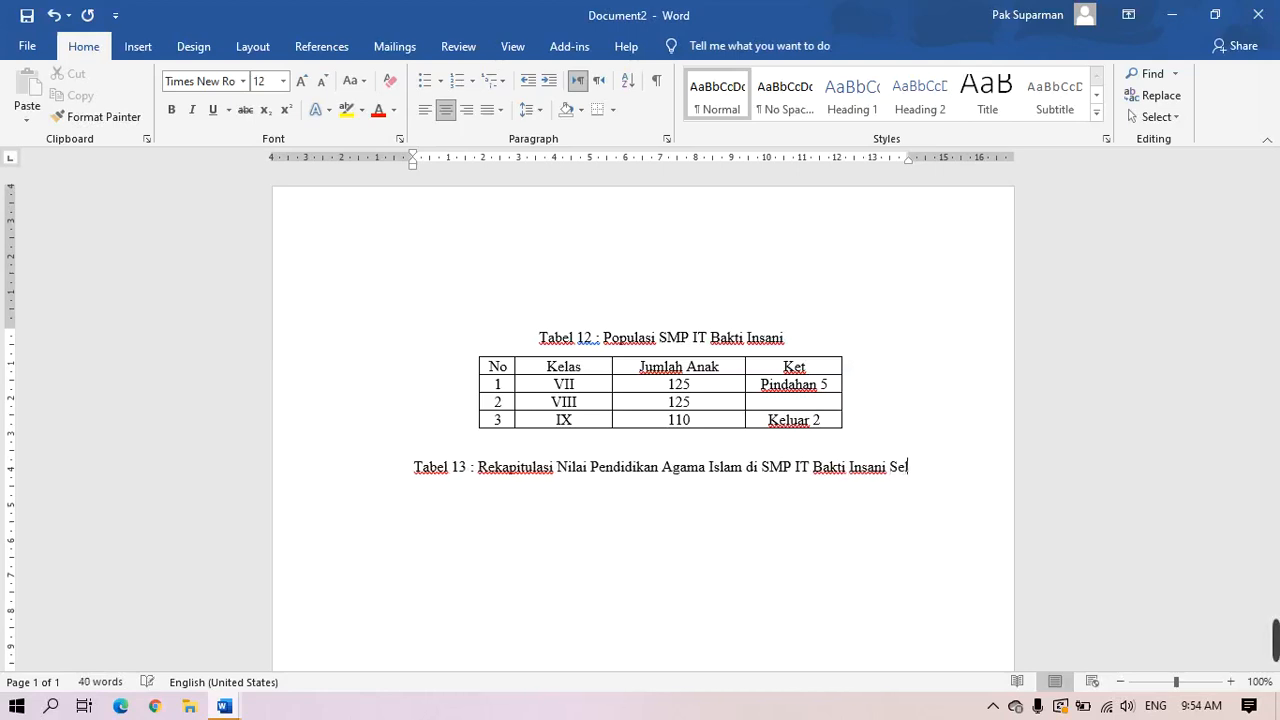
pyautogui.write('lman U')
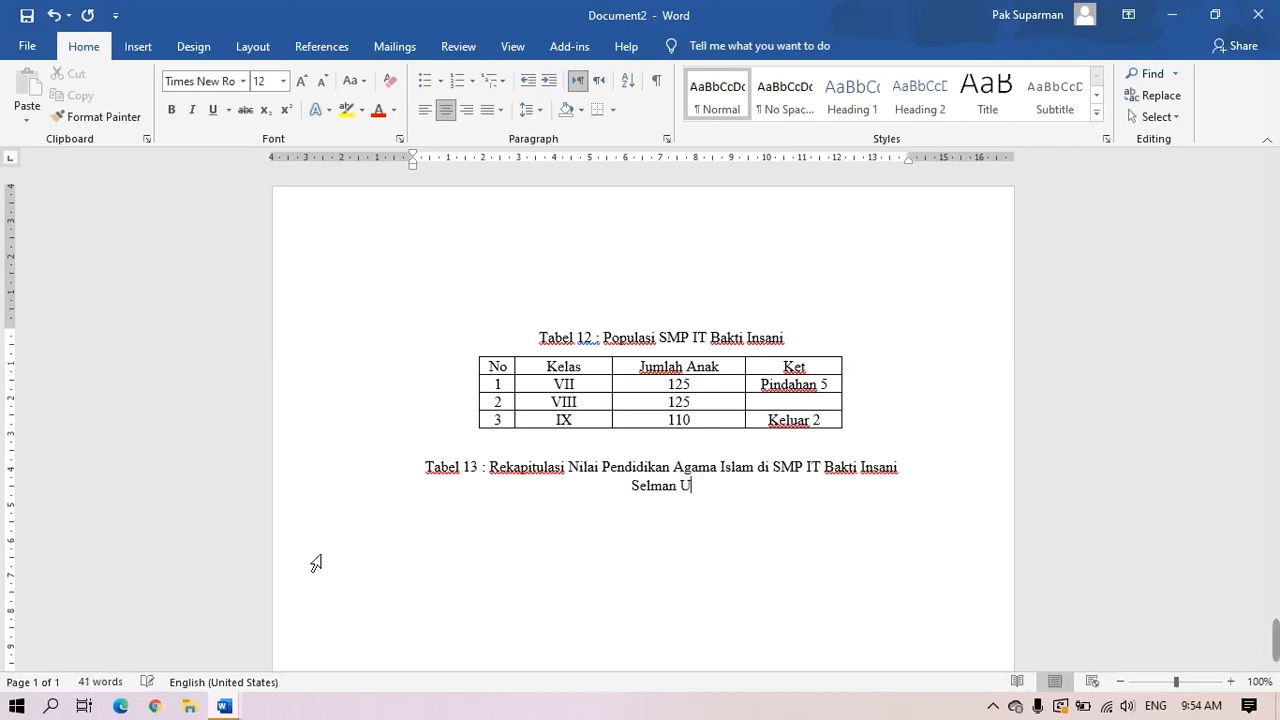
pyautogui.write('ogya')
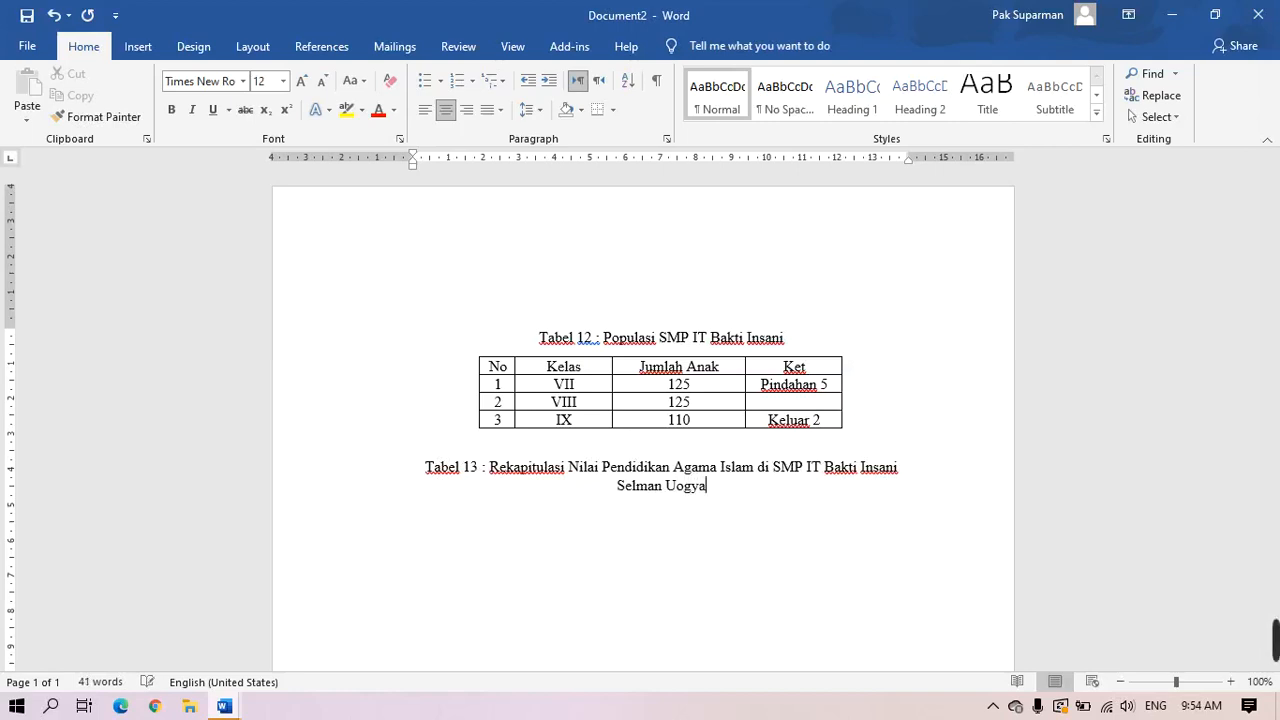
pyautogui.write('aalarta')
pyautogui.press('BackSpace')
pyautogui.press('BackSpace')
pyautogui.press('BackSpace')
pyautogui.press('BackSpace')
pyautogui.press('BackSpace')
pyautogui.press('BackSpace')
pyautogui.press('BackSpace')
pyautogui.press('BackSpace')
pyautogui.press('BackSpace')
pyautogui.press('BackSpace')
pyautogui.press('BackSpace')
pyautogui.press('BackSpace')
pyautogui.press('BackSpace')
pyautogui.press('BackSpace')
pyautogui.press('BackSpace')
pyautogui.press('BackSpace')
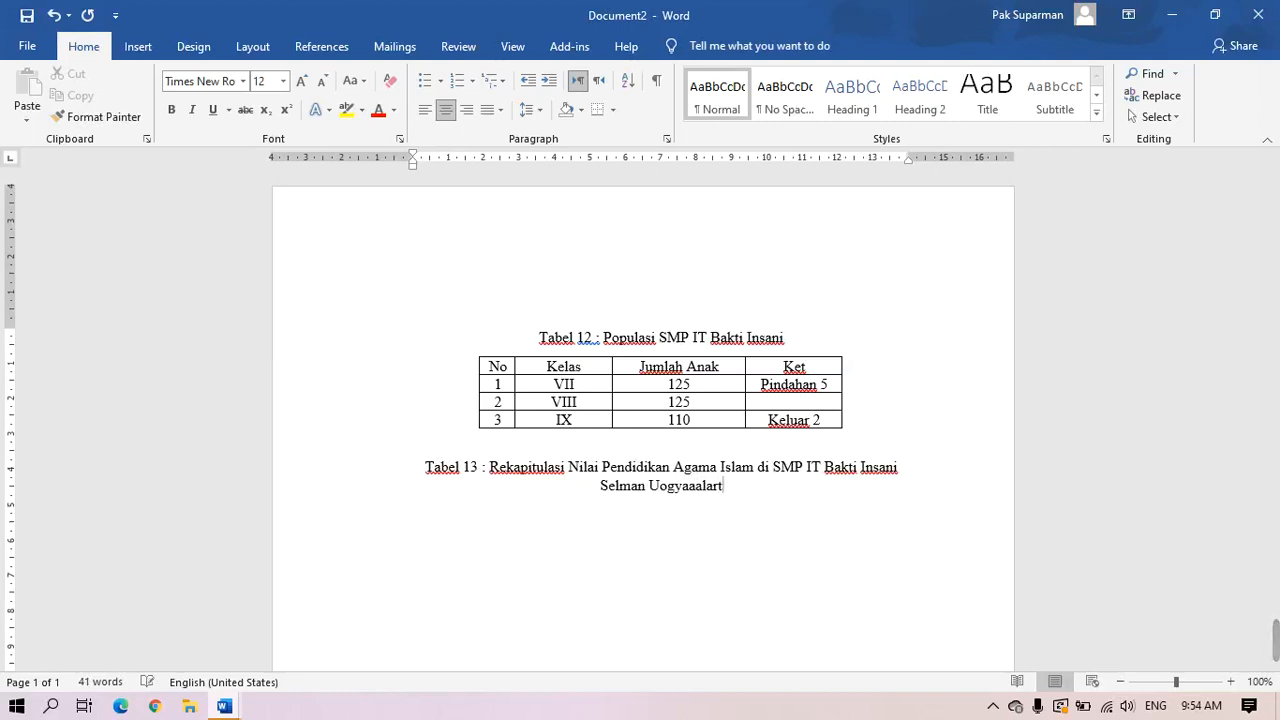
pyautogui.press('BackSpace')
pyautogui.press('BackSpace')
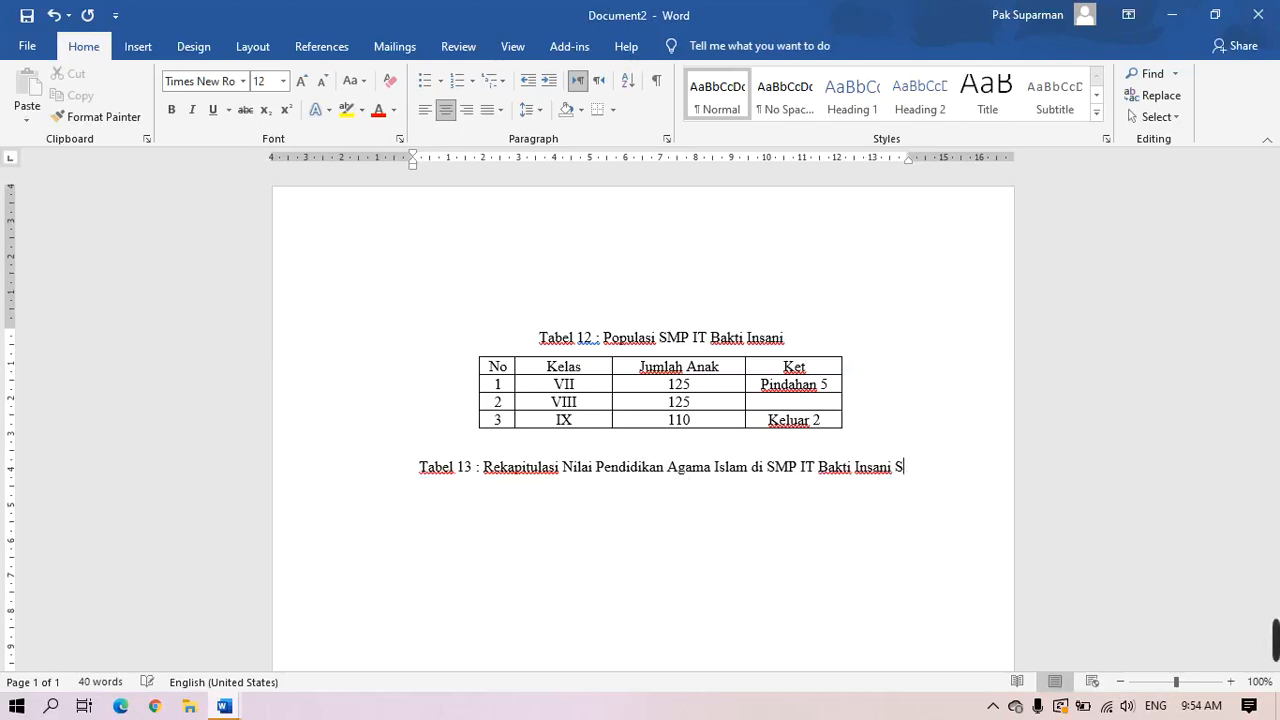
pyautogui.write('leman ')
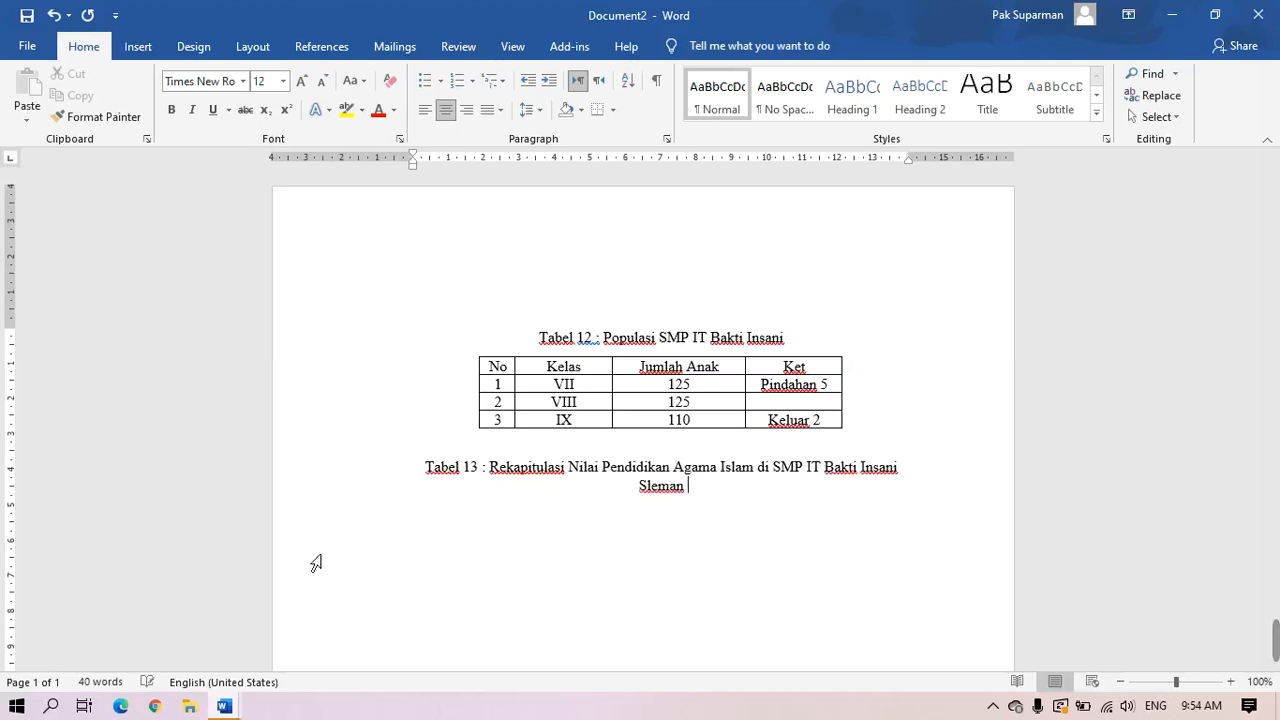
pyautogui.write('Yogyakarta')
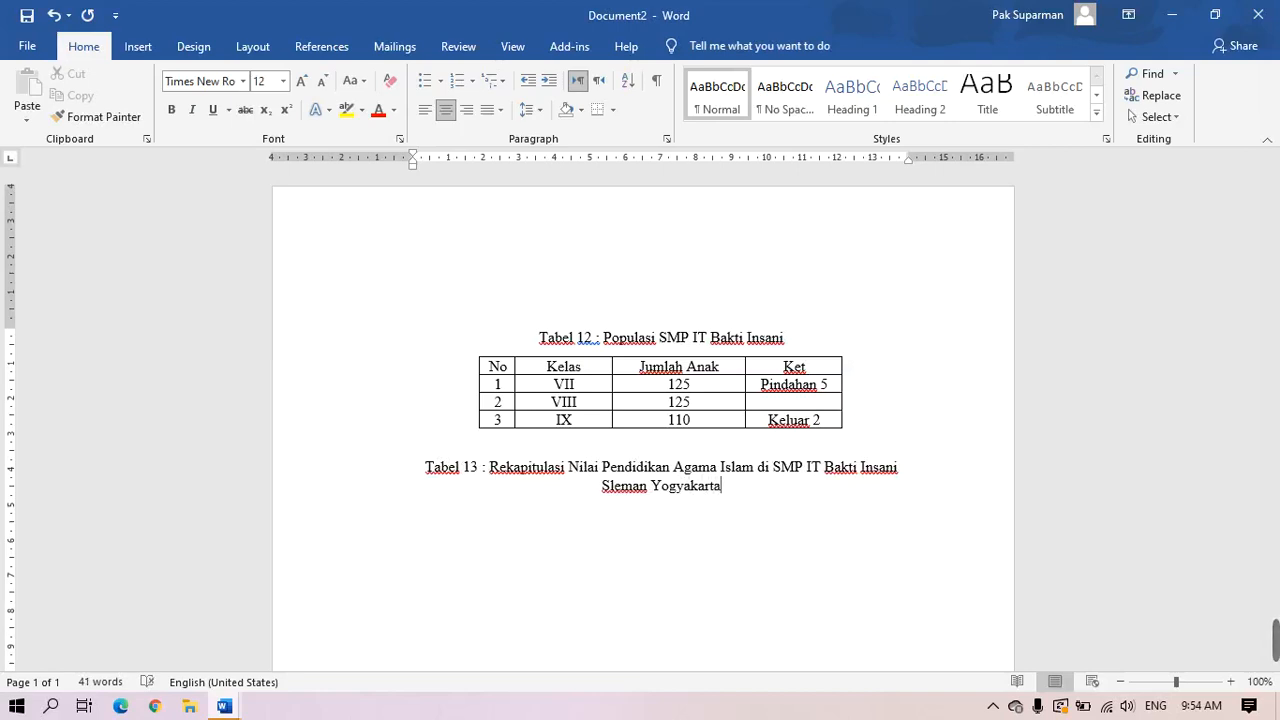
# Select the caption text to check it, then clear the selection
pyautogui.doubleClick(399, 485)
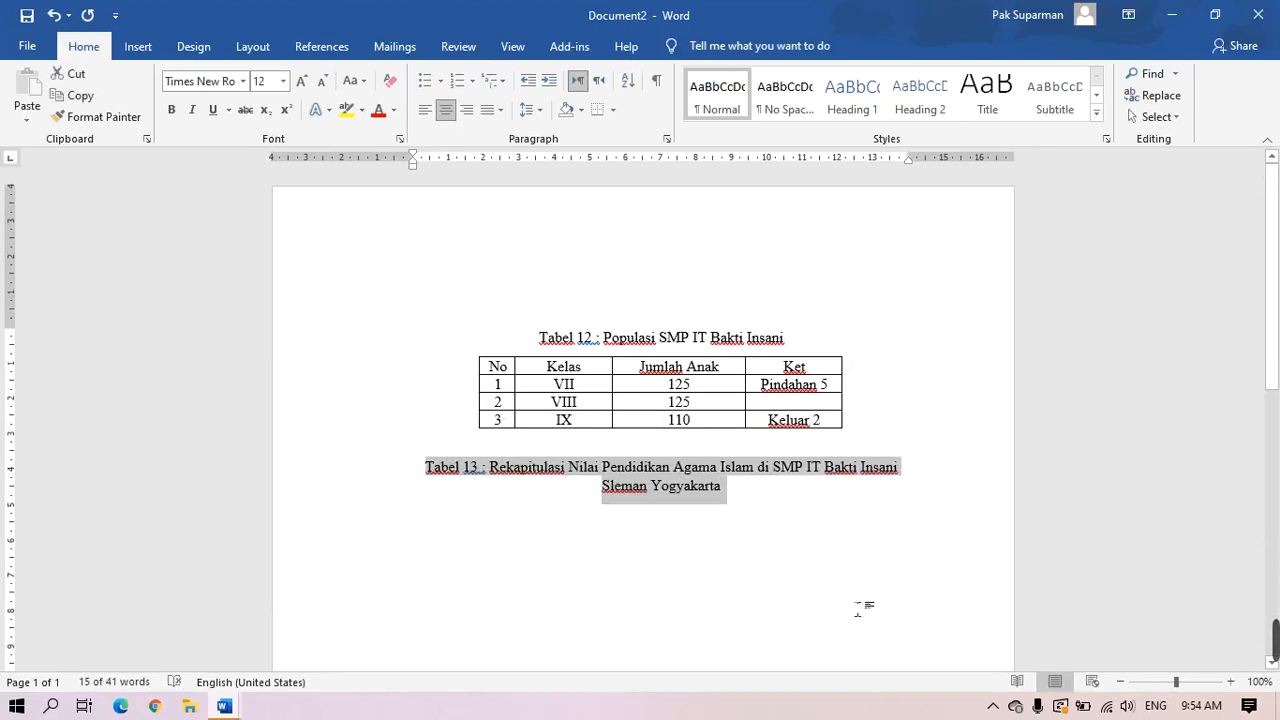
pyautogui.click(864, 605)
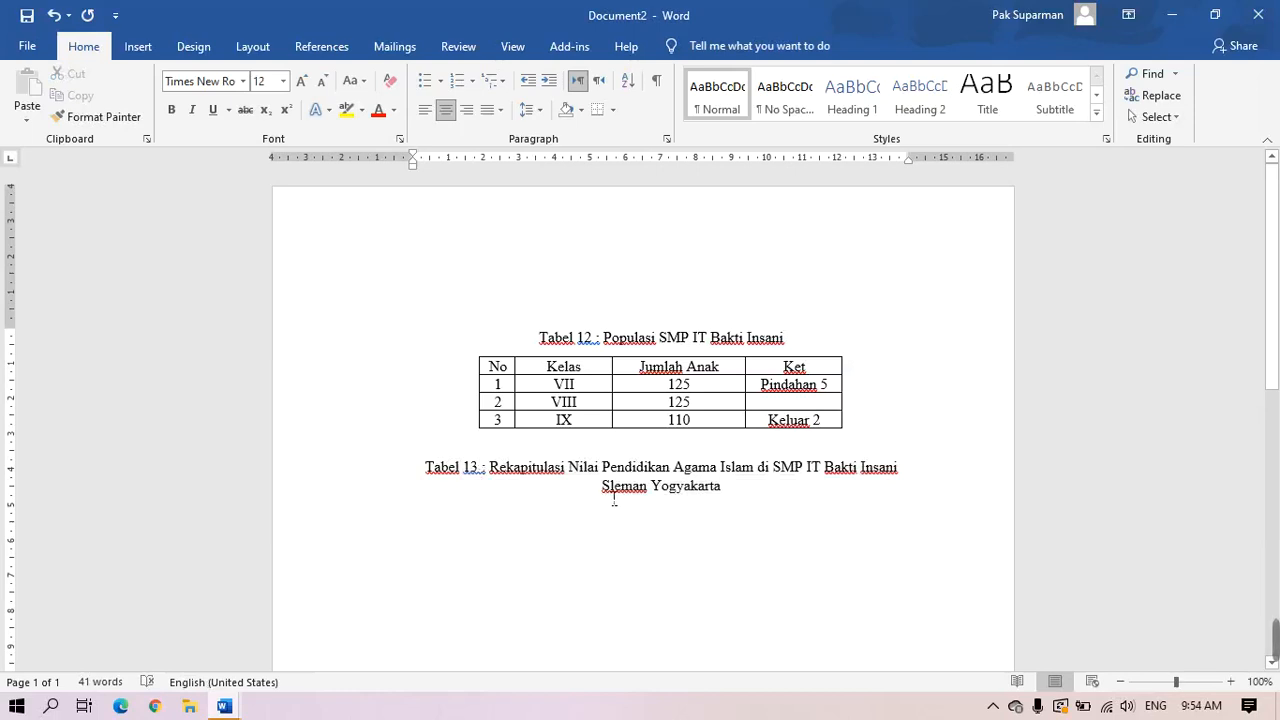
pyautogui.moveTo(614, 500); pyautogui.dragTo(604, 500)
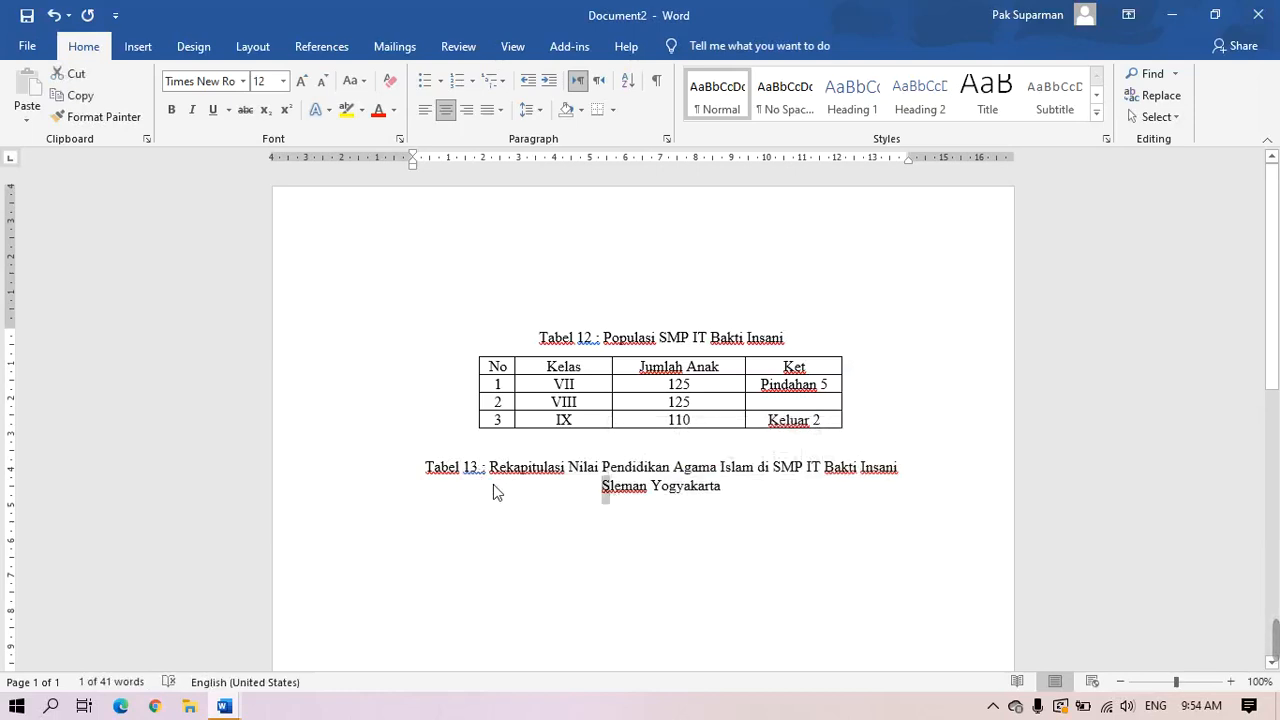
pyautogui.click(680, 576)
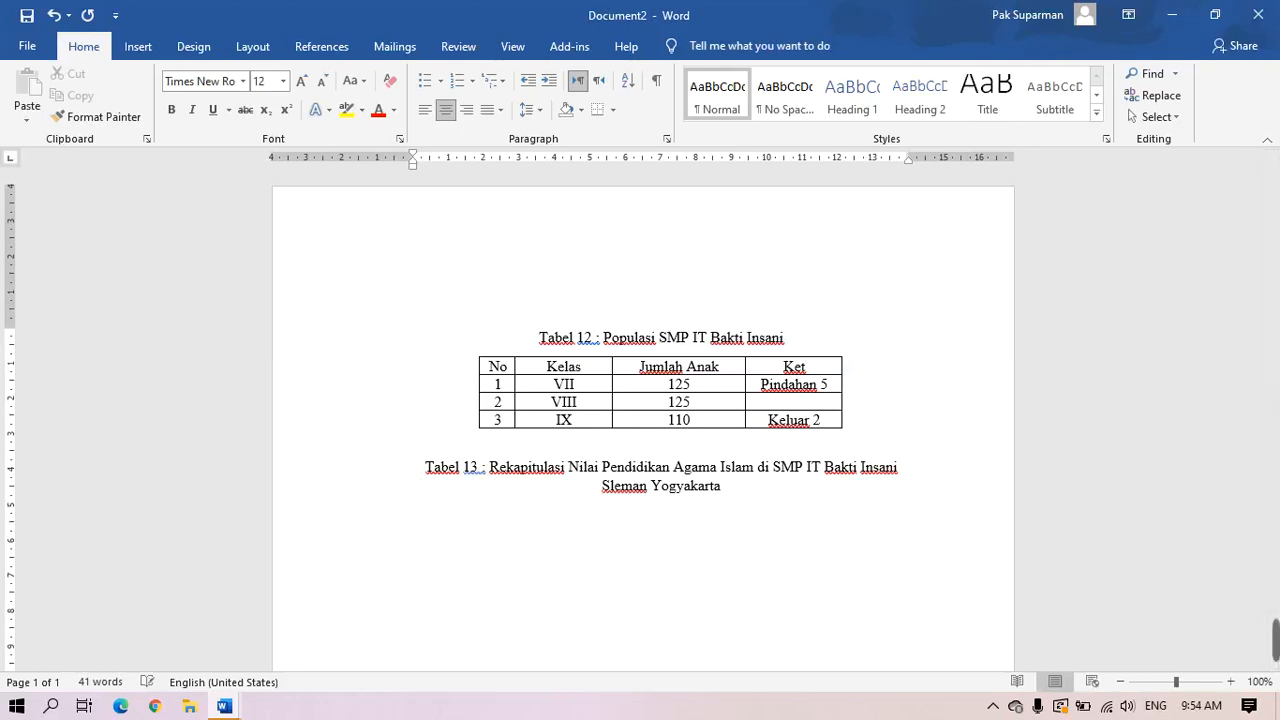
pyautogui.click(140, 51)
# Insert a one-row, three-column table under the caption and narrow its first cell
pyautogui.click(130, 118)
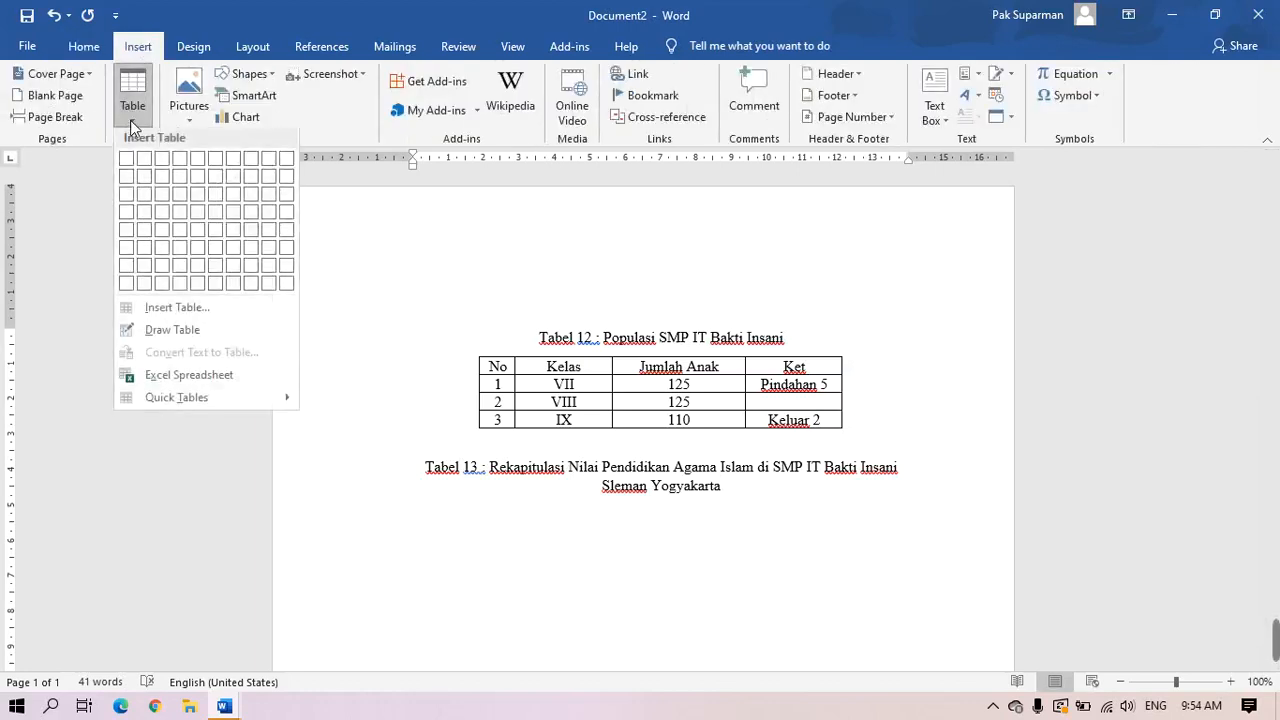
pyautogui.click(152, 161)
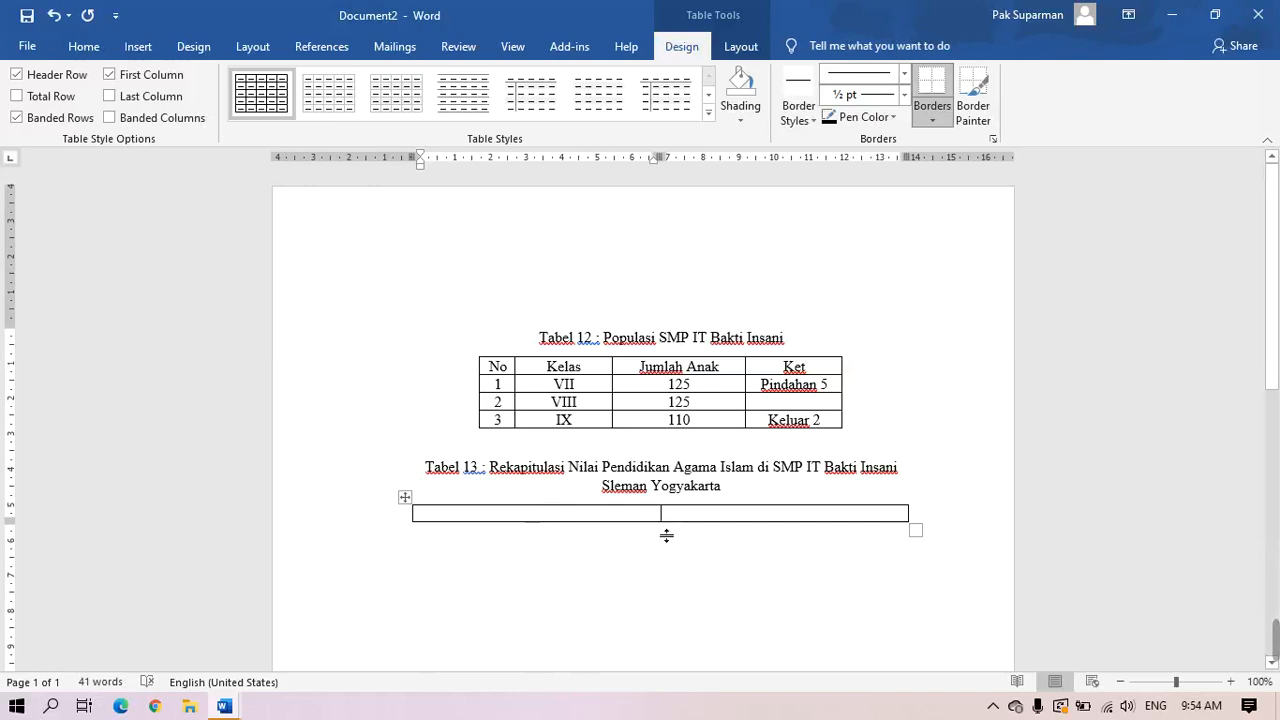
pyautogui.moveTo(660, 515); pyautogui.dragTo(511, 520)
pyautogui.click(540, 574)
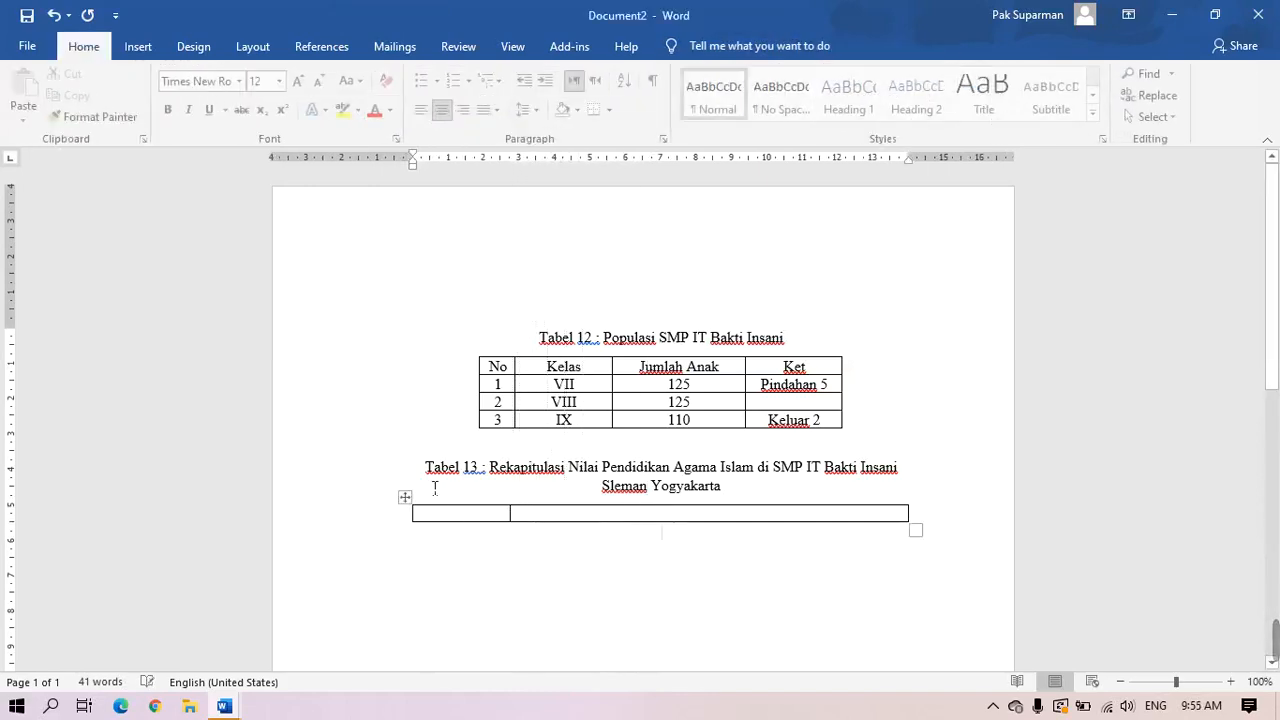
# Move 'Tabel 13 :' into the first cell and the caption title into the second cell
pyautogui.moveTo(428, 473); pyautogui.dragTo(477, 481)
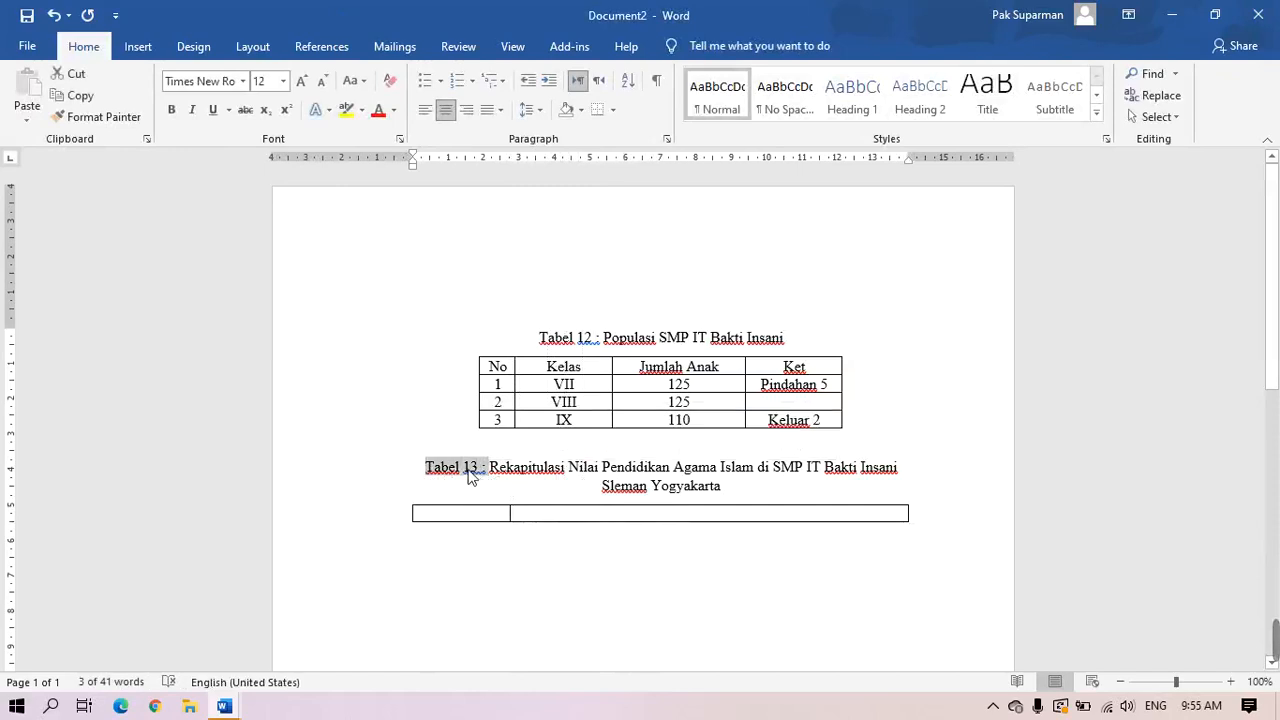
pyautogui.moveTo(470, 476); pyautogui.dragTo(471, 516)
pyautogui.click(610, 636)
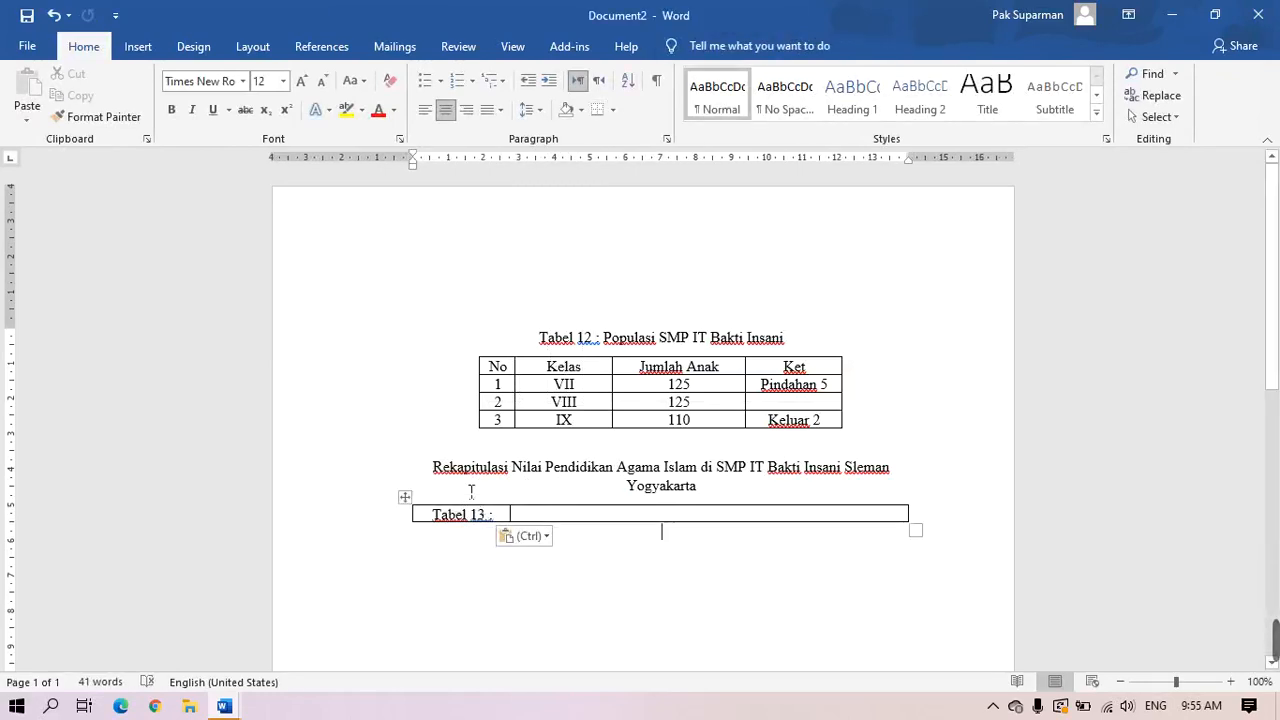
pyautogui.moveTo(446, 468); pyautogui.dragTo(676, 503)
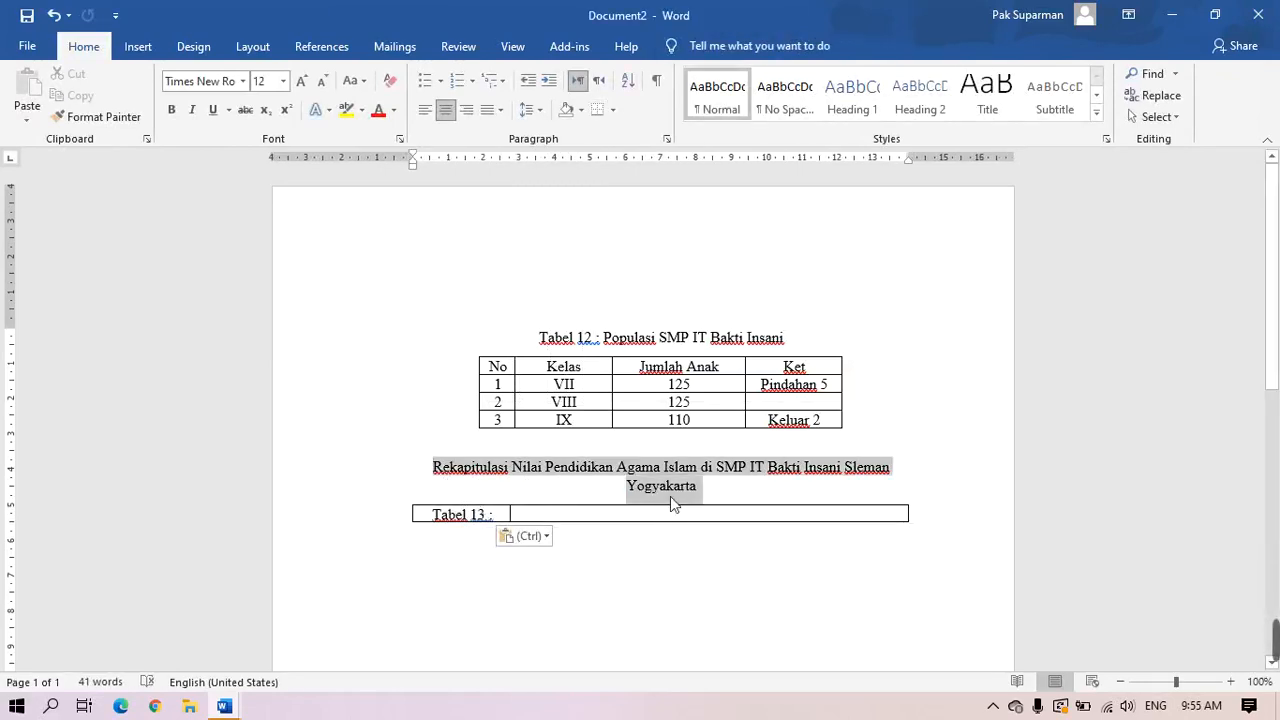
pyautogui.moveTo(463, 472); pyautogui.dragTo(524, 522)
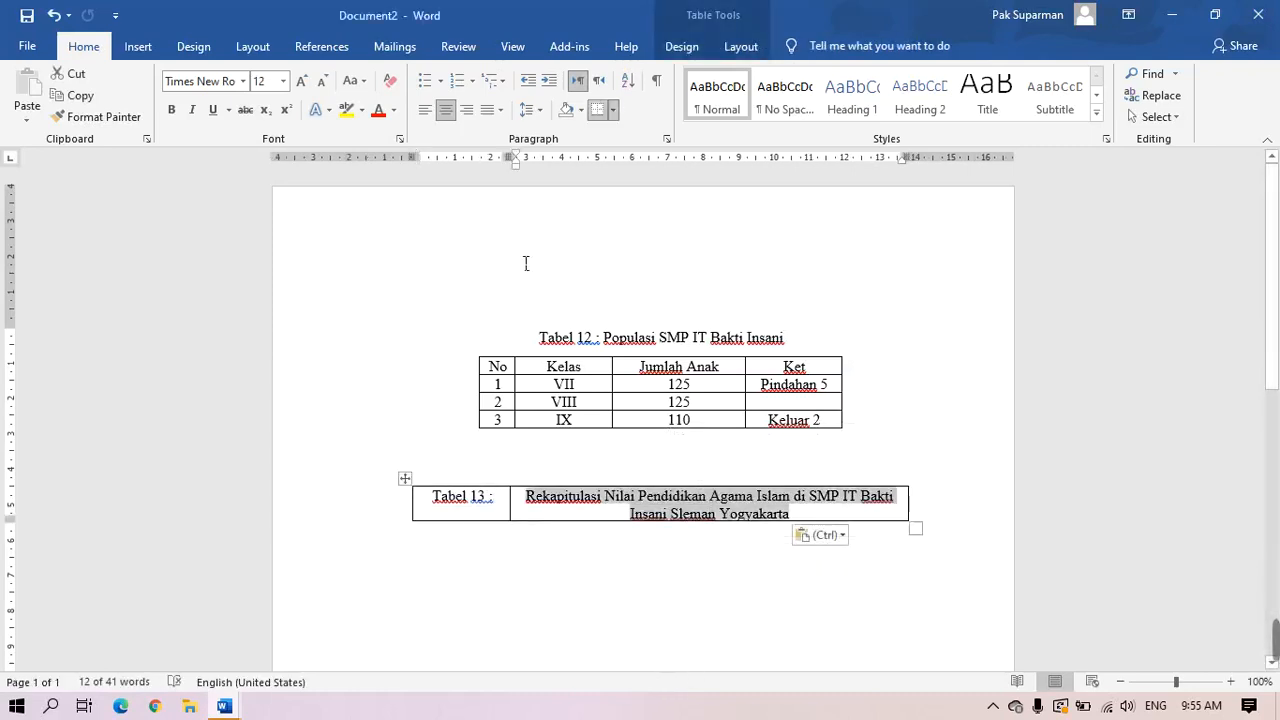
# Justify both the title and the 'Tabel 13 :' label, and widen the title cell
pyautogui.click(500, 110)
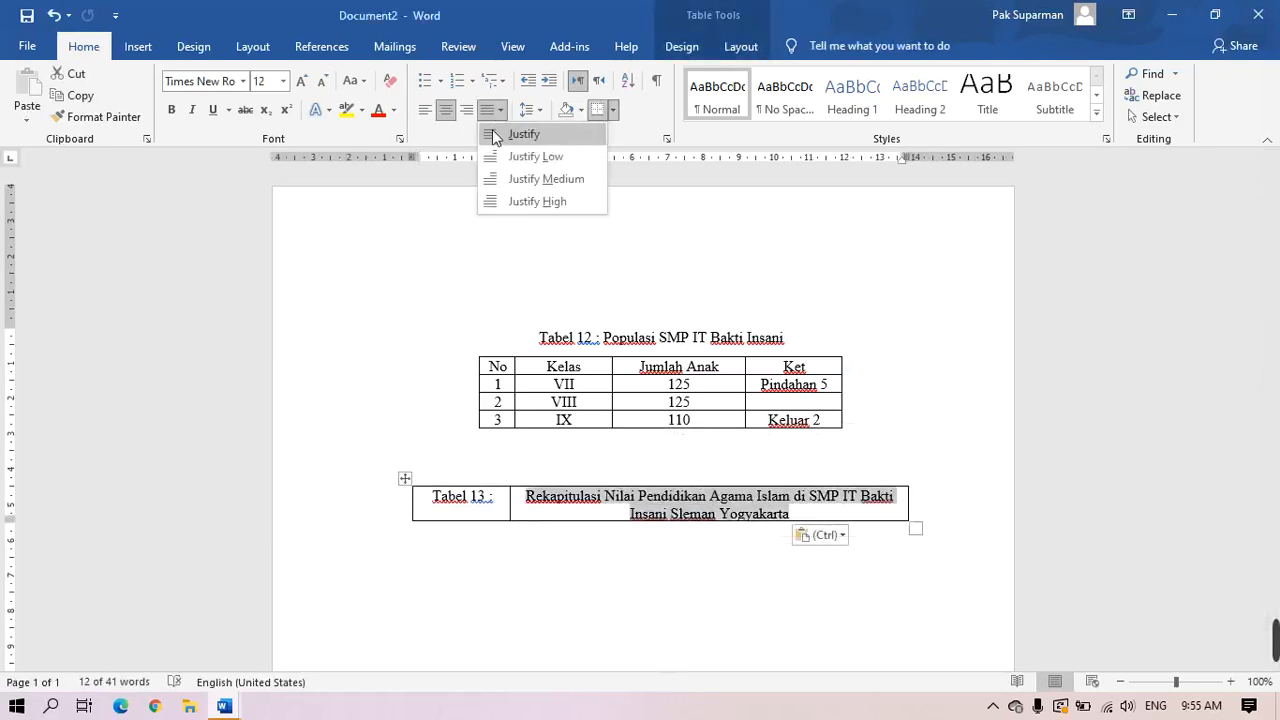
pyautogui.click(490, 130)
pyautogui.click(463, 498)
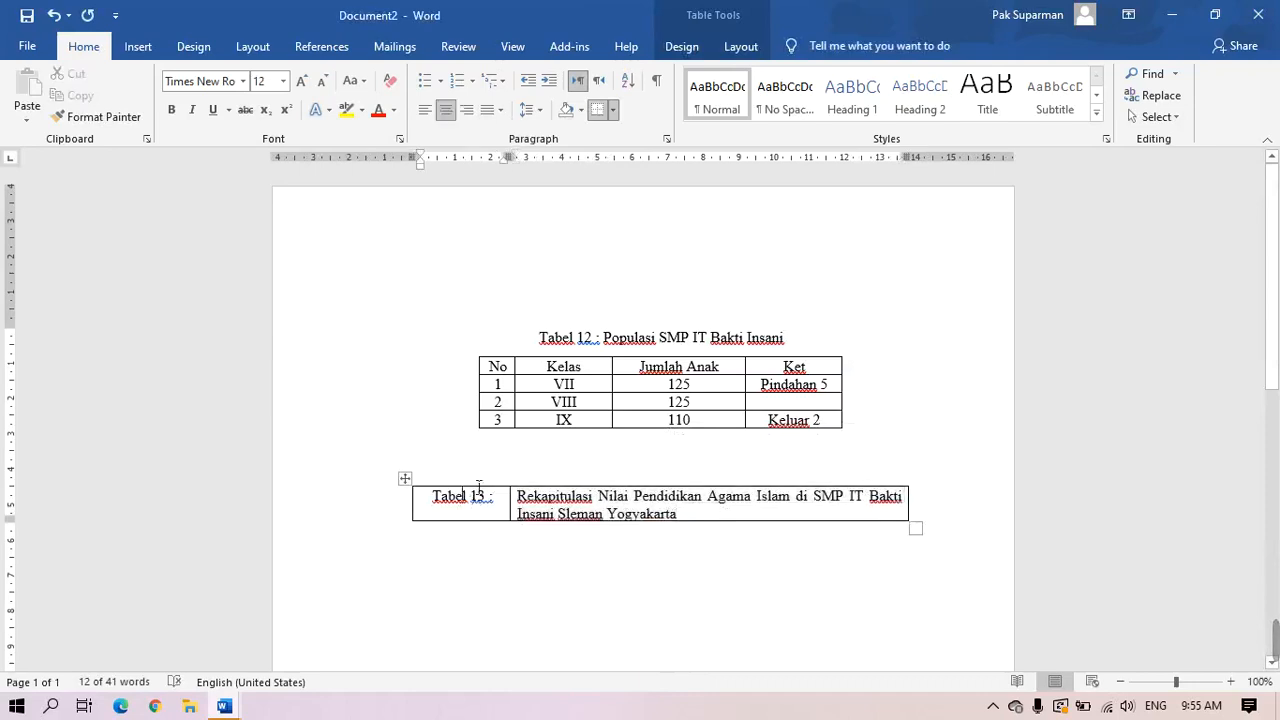
pyautogui.click(500, 110)
pyautogui.click(495, 130)
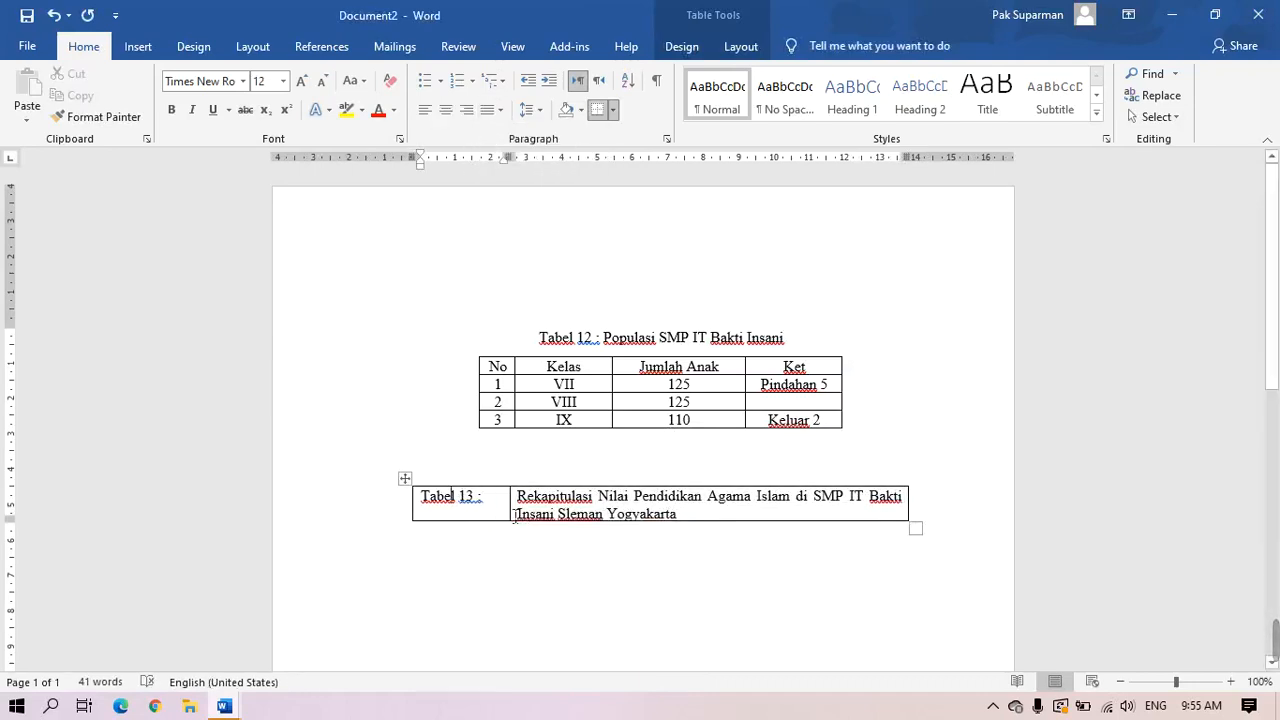
pyautogui.moveTo(521, 520); pyautogui.dragTo(492, 520)
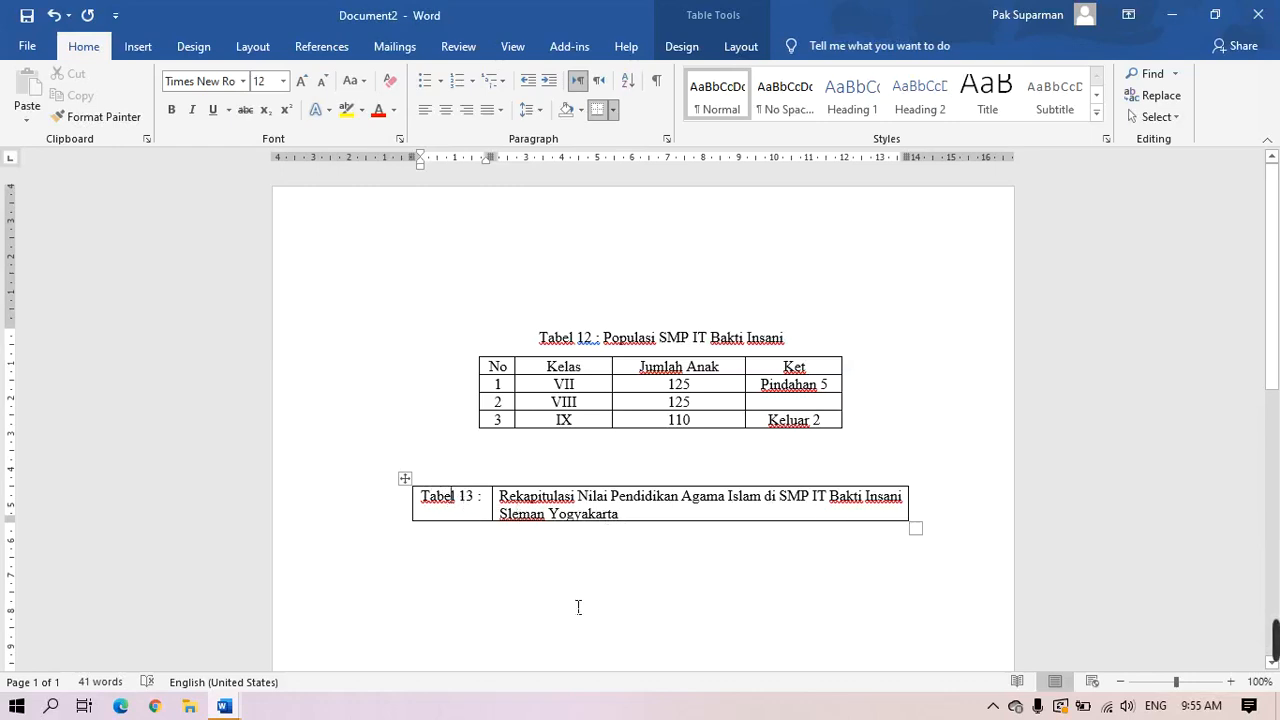
# Apply No Border to the whole Tabel 13 caption table row
pyautogui.click(411, 488)
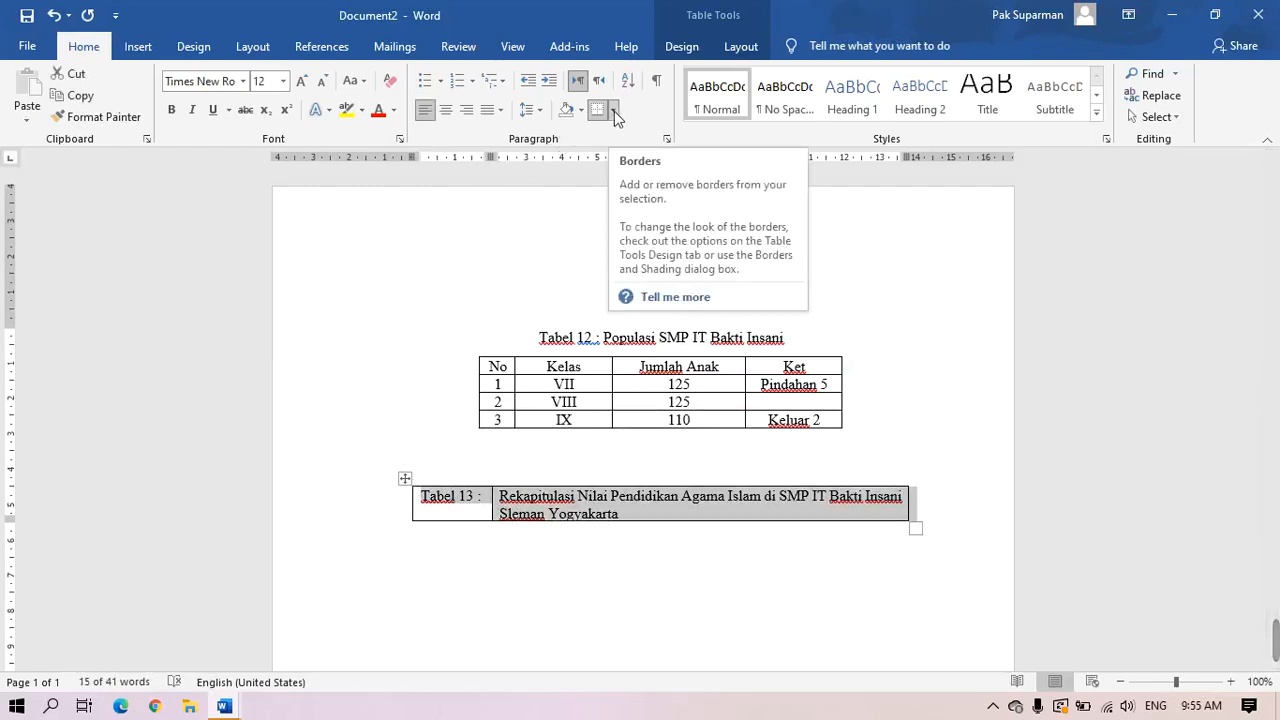
pyautogui.click(614, 110)
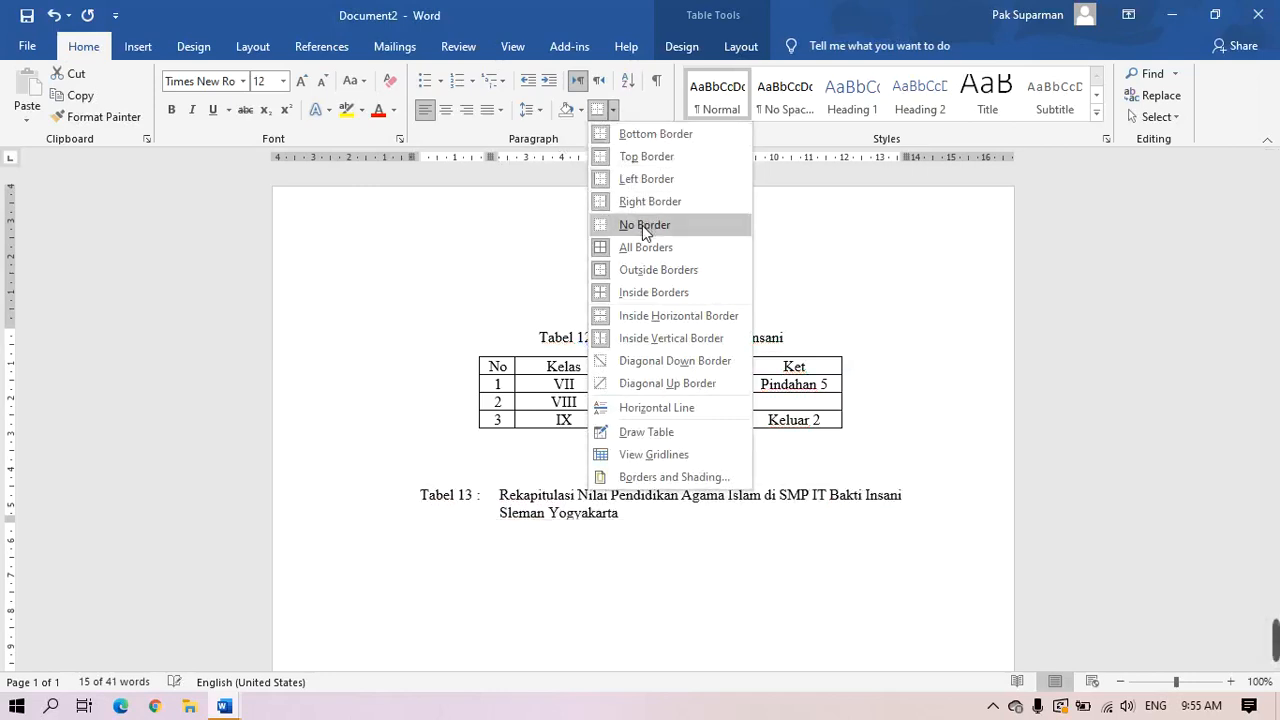
pyautogui.click(645, 226)
pyautogui.click(720, 587)
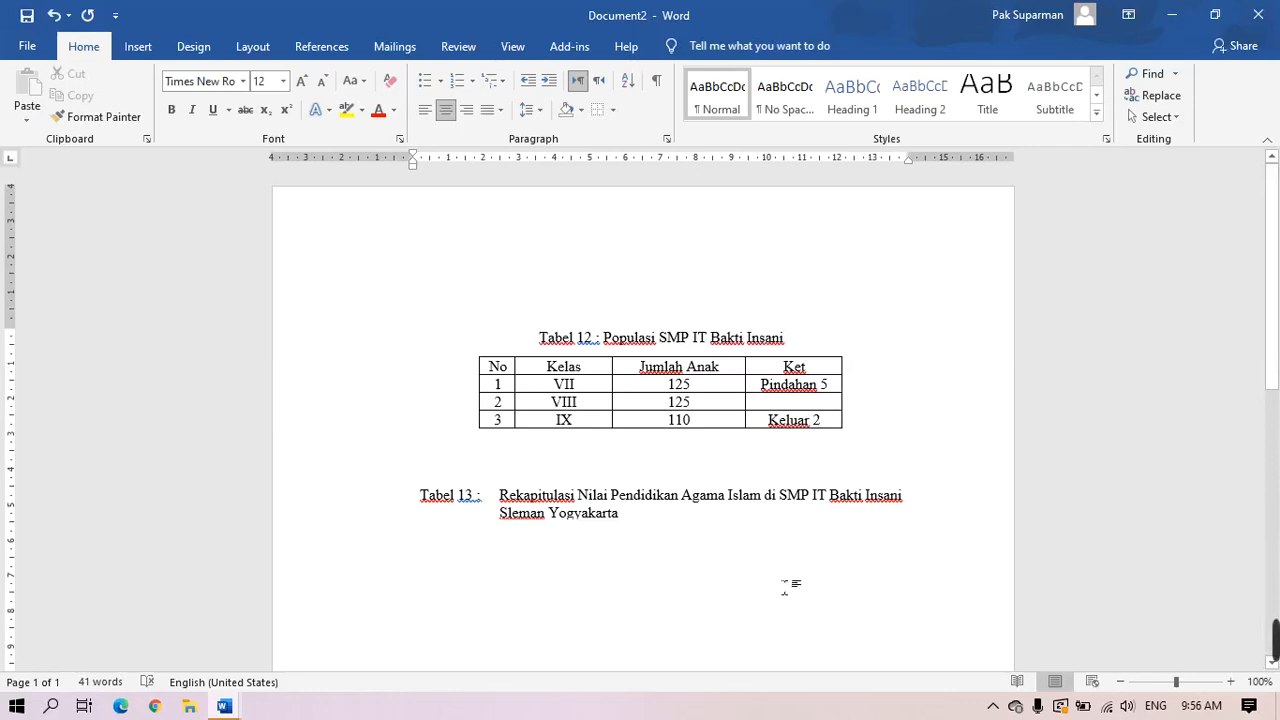
# Type the column list 'No, NIM, Nama, Mapel, Ket' below the caption and add an empty line
pyautogui.write('No')
pyautogui.write('. ')
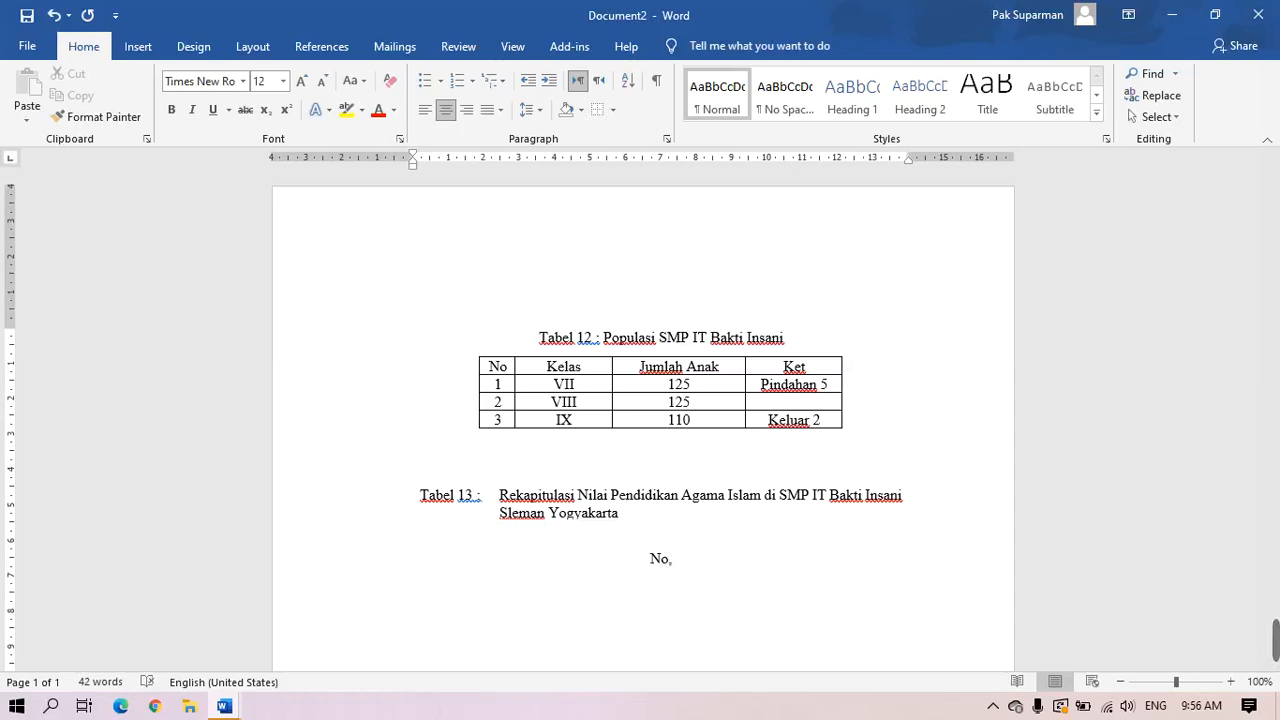
pyautogui.write('NIM, ')
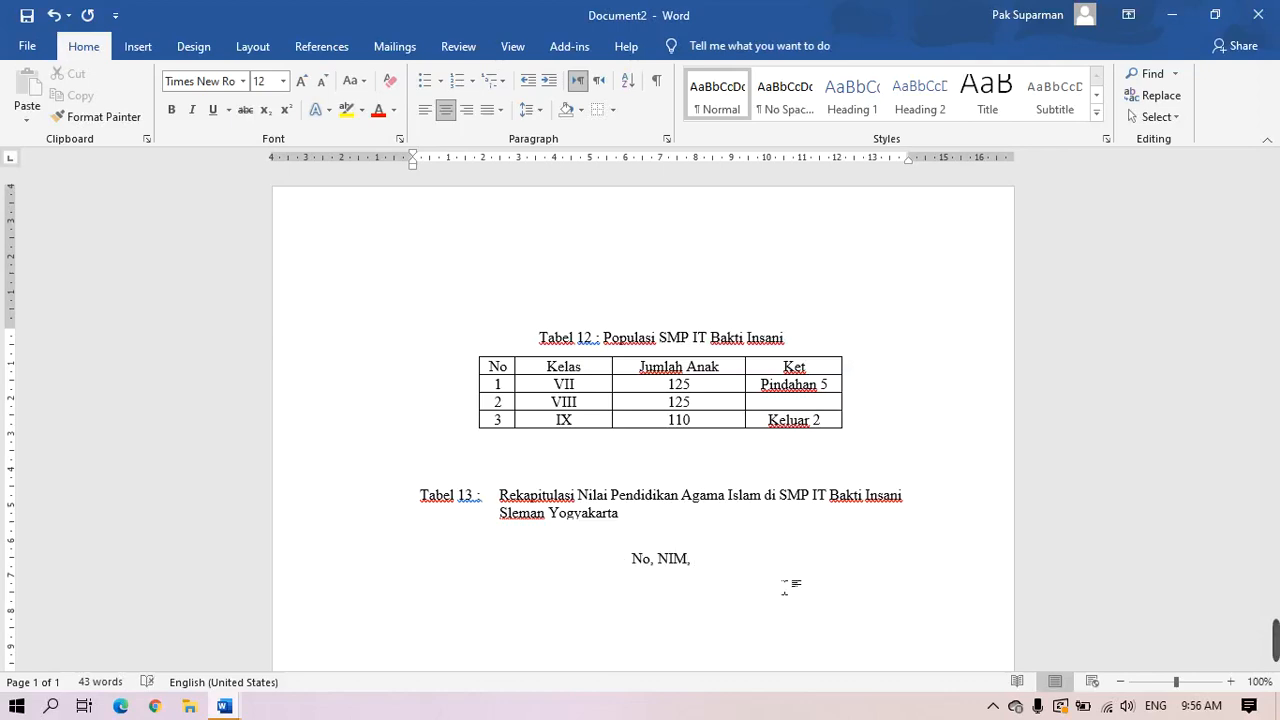
pyautogui.write('Nama')
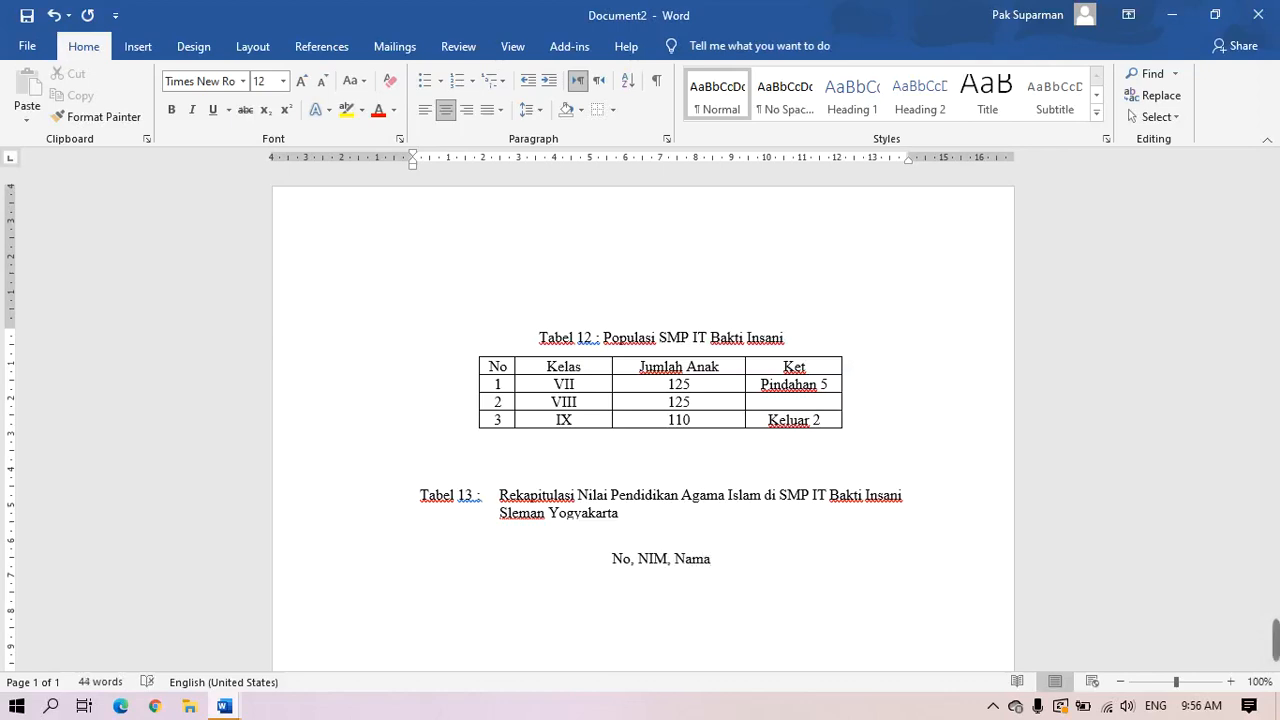
pyautogui.write(',')
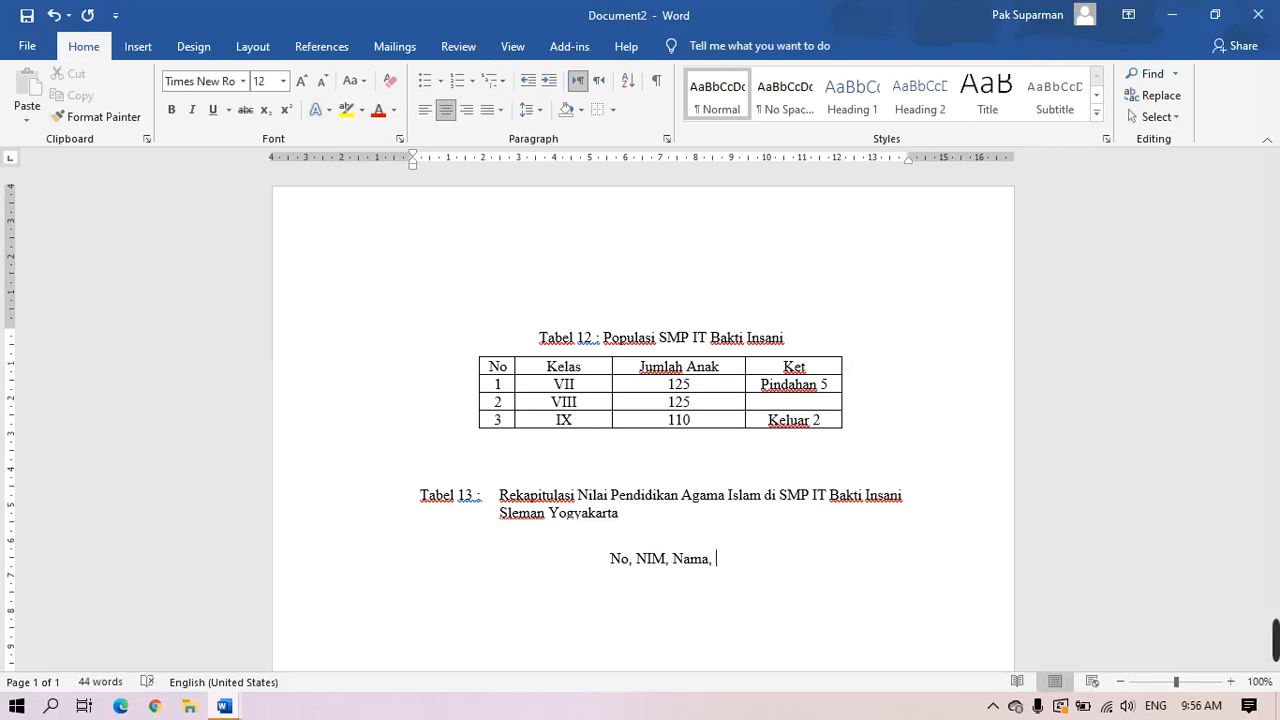
pyautogui.write('M')
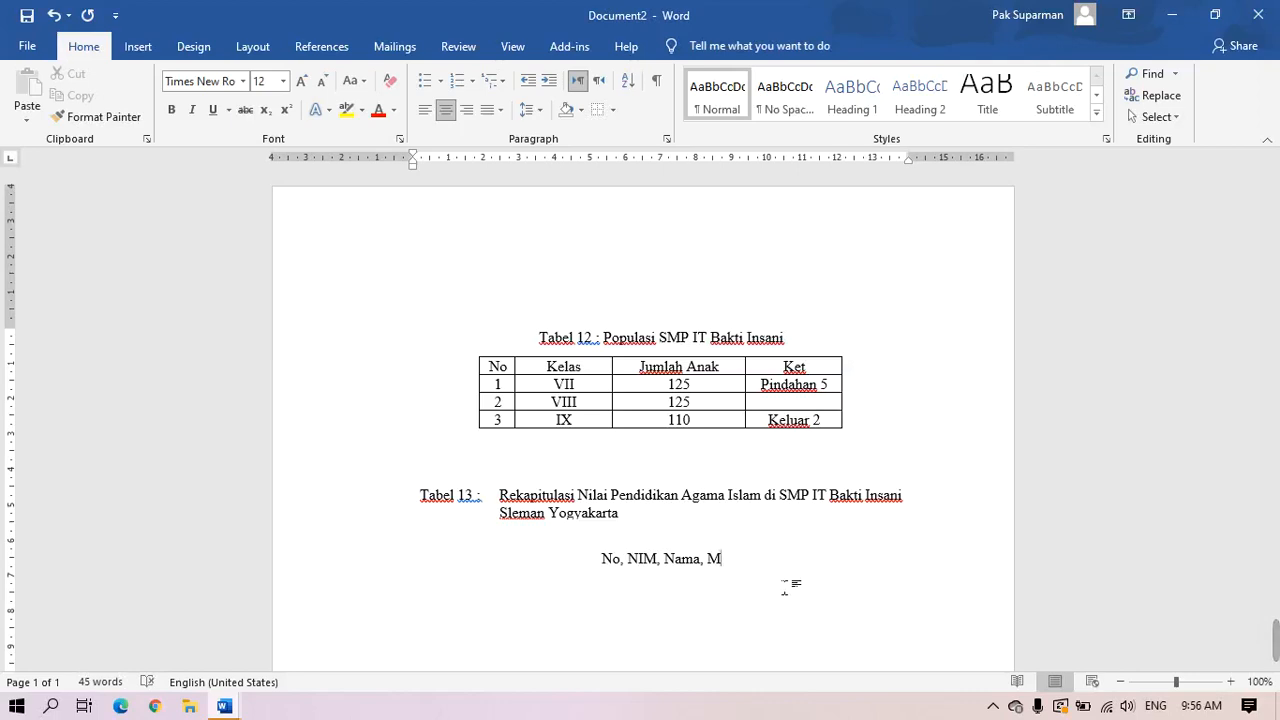
pyautogui.write('ape')
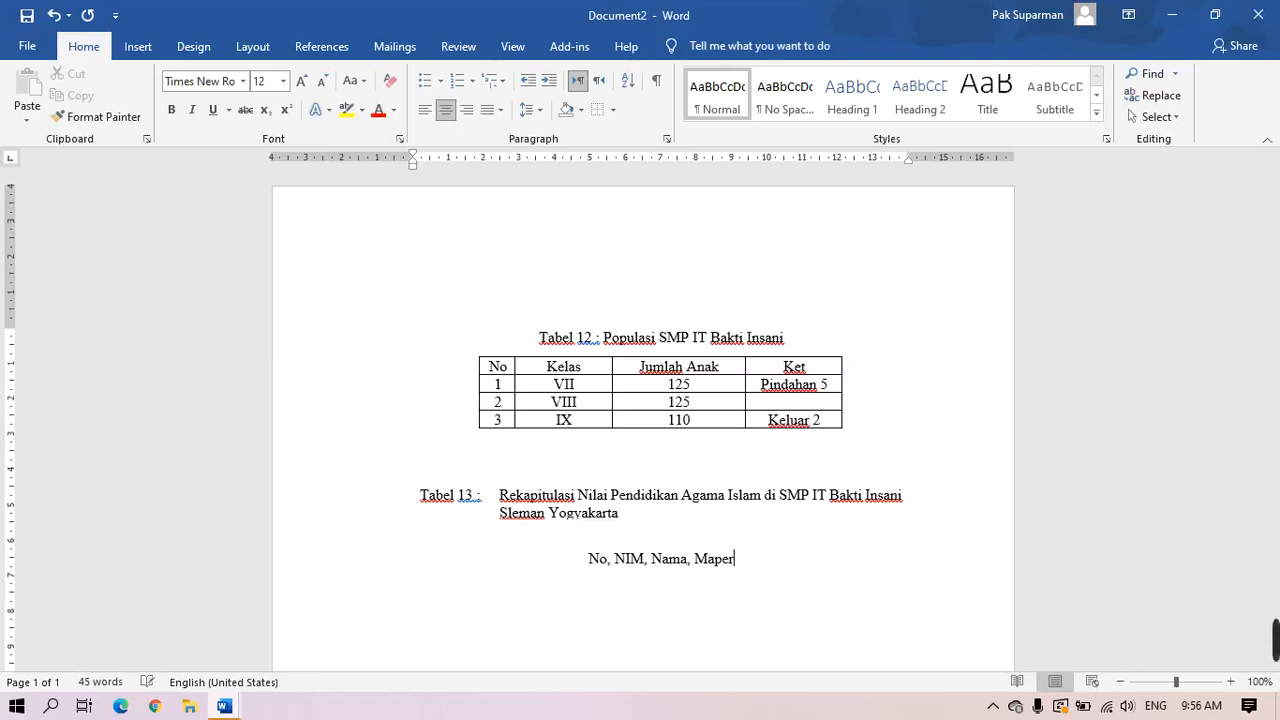
pyautogui.write('l')
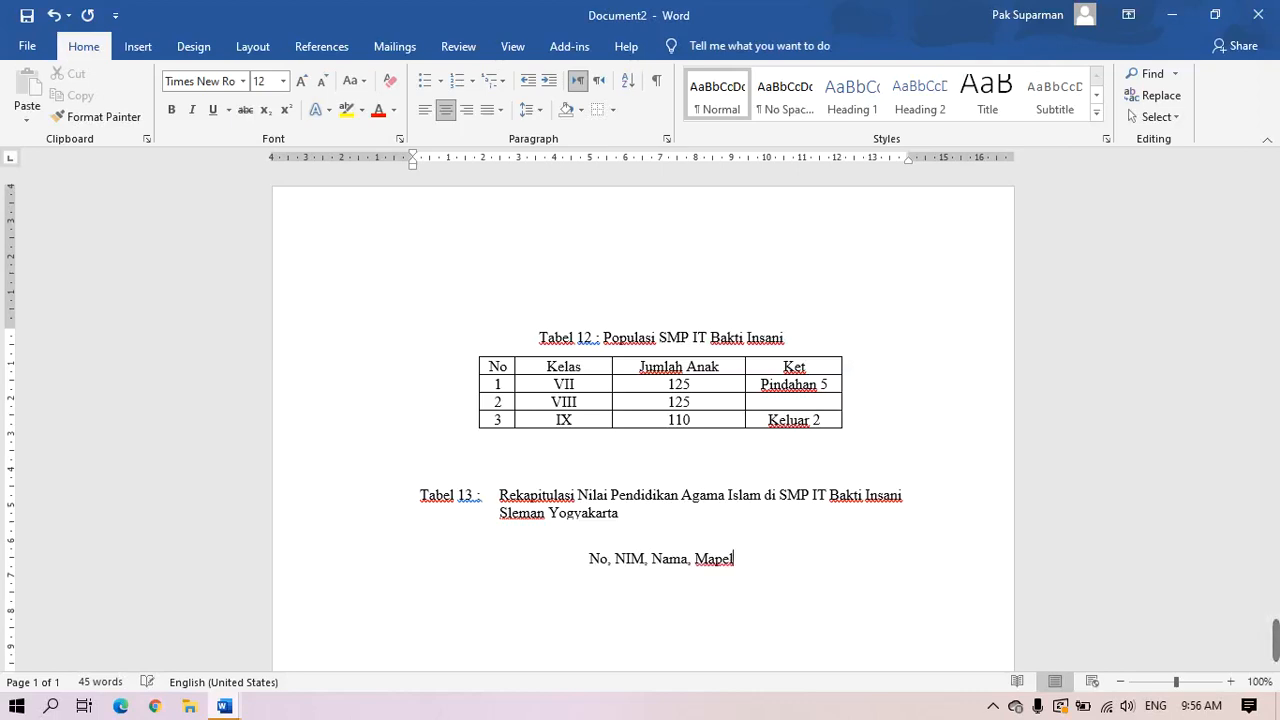
pyautogui.write(' , Ket')
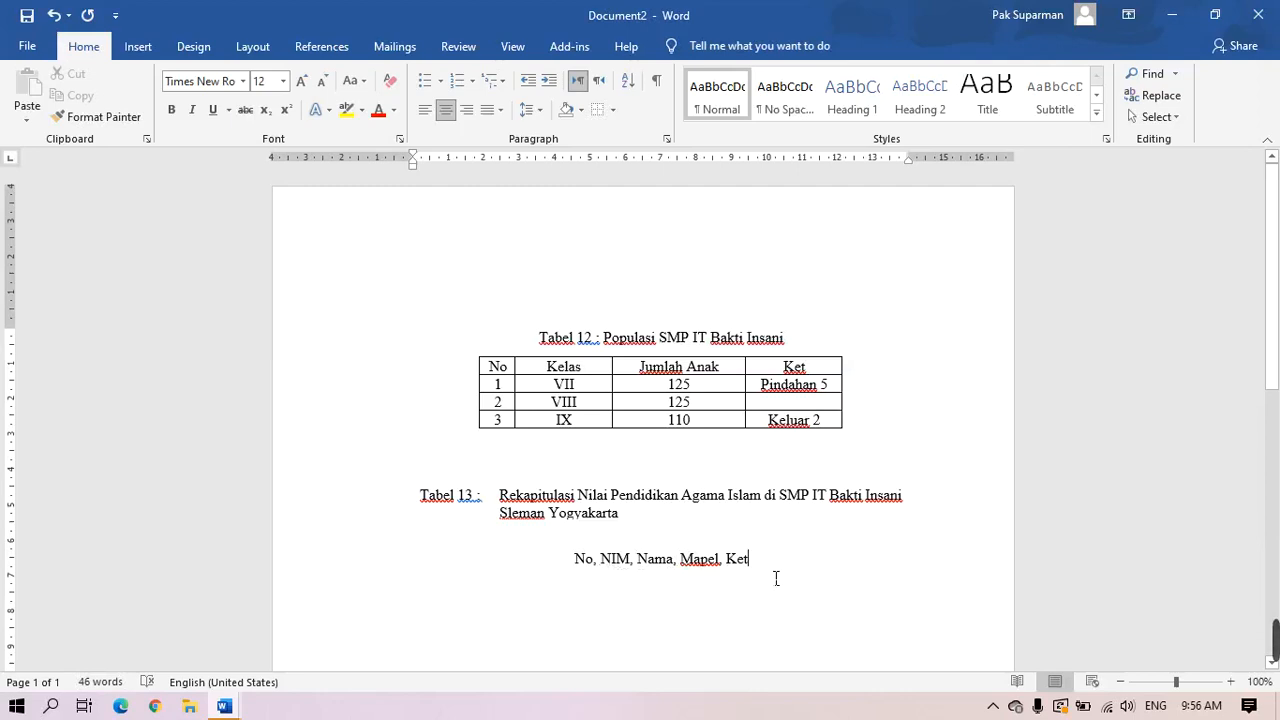
pyautogui.press('Return')
# Insert a 5-column, 4-row table with headers No, NIM, Nama, Mapel and Ket
pyautogui.click(138, 46)
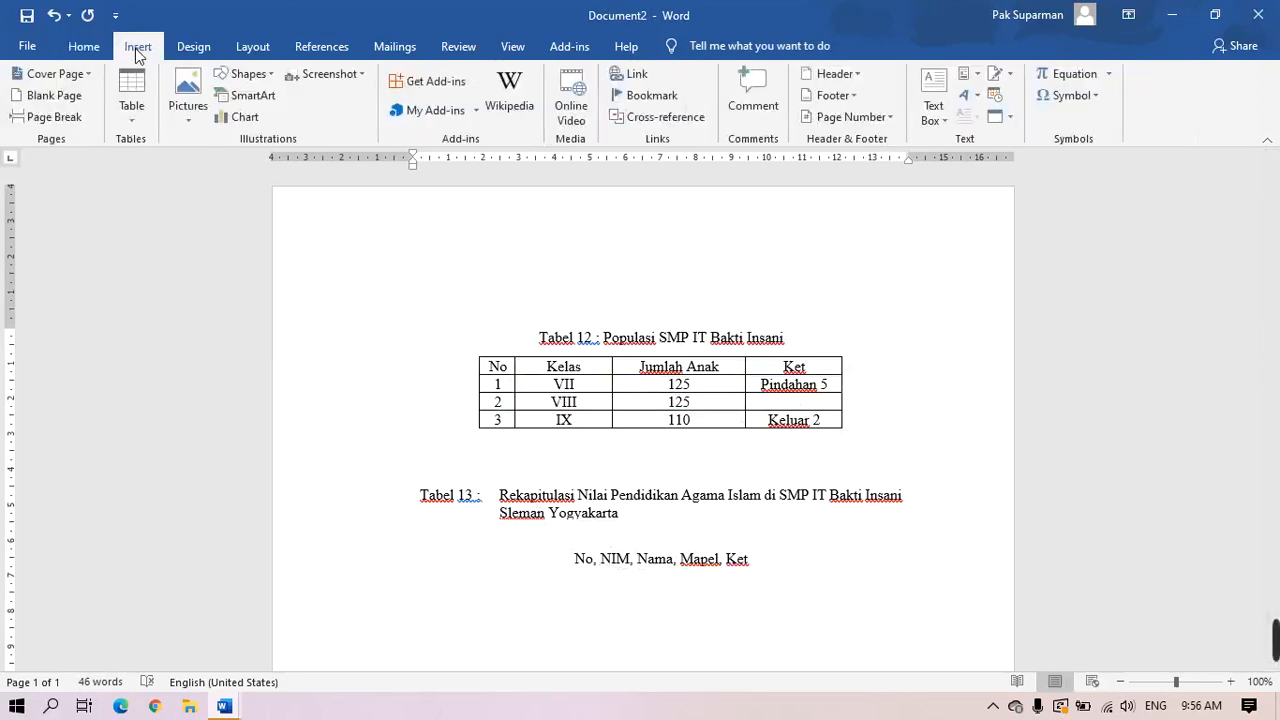
pyautogui.click(141, 126)
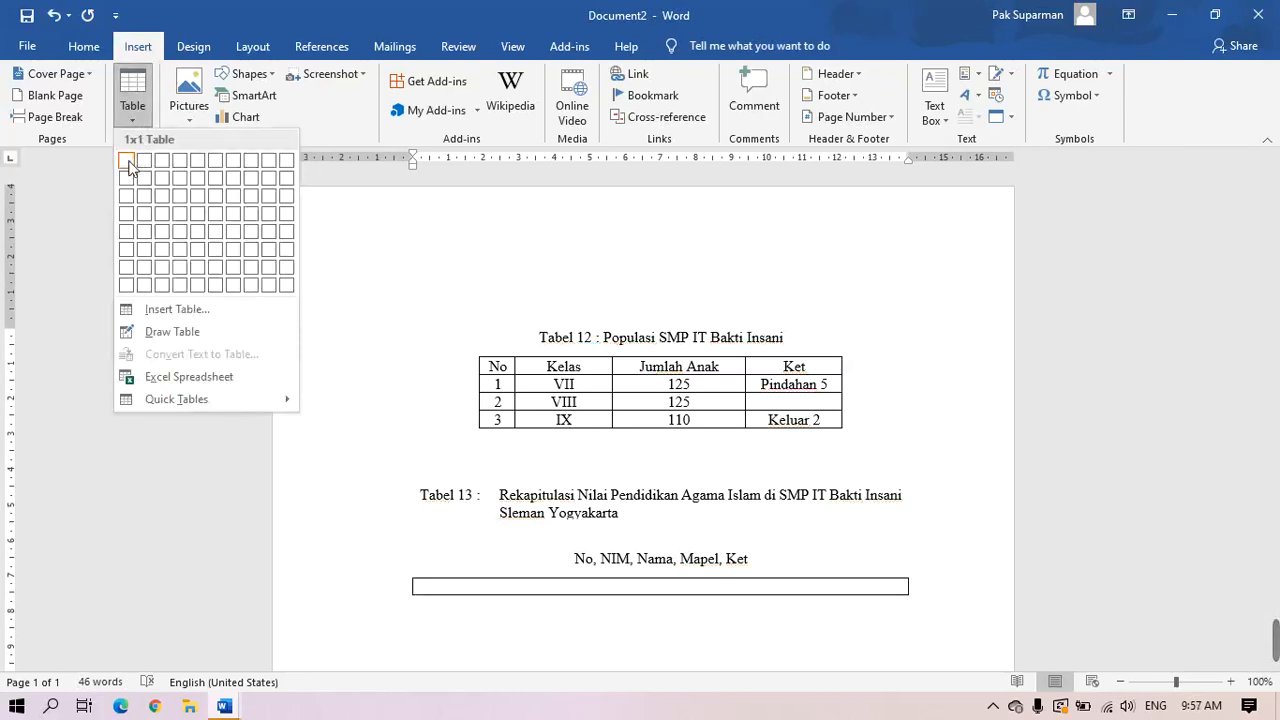
pyautogui.click(201, 214)
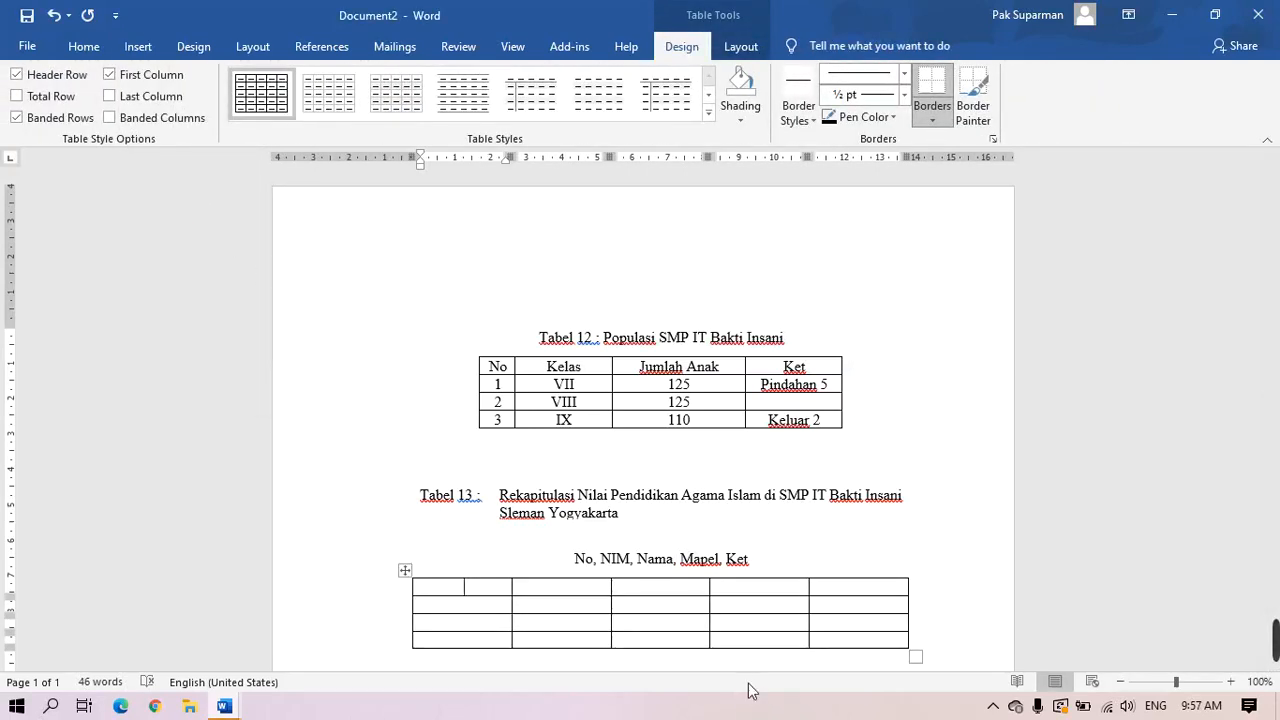
pyautogui.write('No')
pyautogui.press('Tab')
pyautogui.write('NIM')
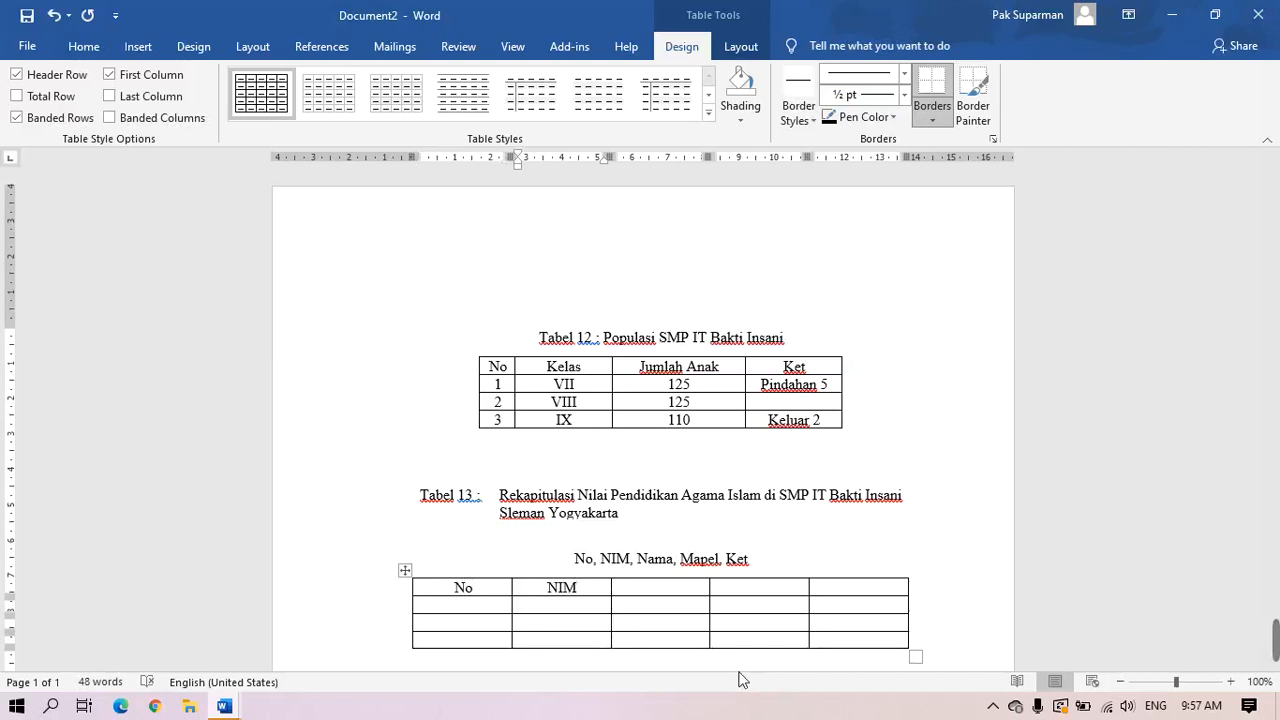
pyautogui.press('Tab')
pyautogui.write('Nama')
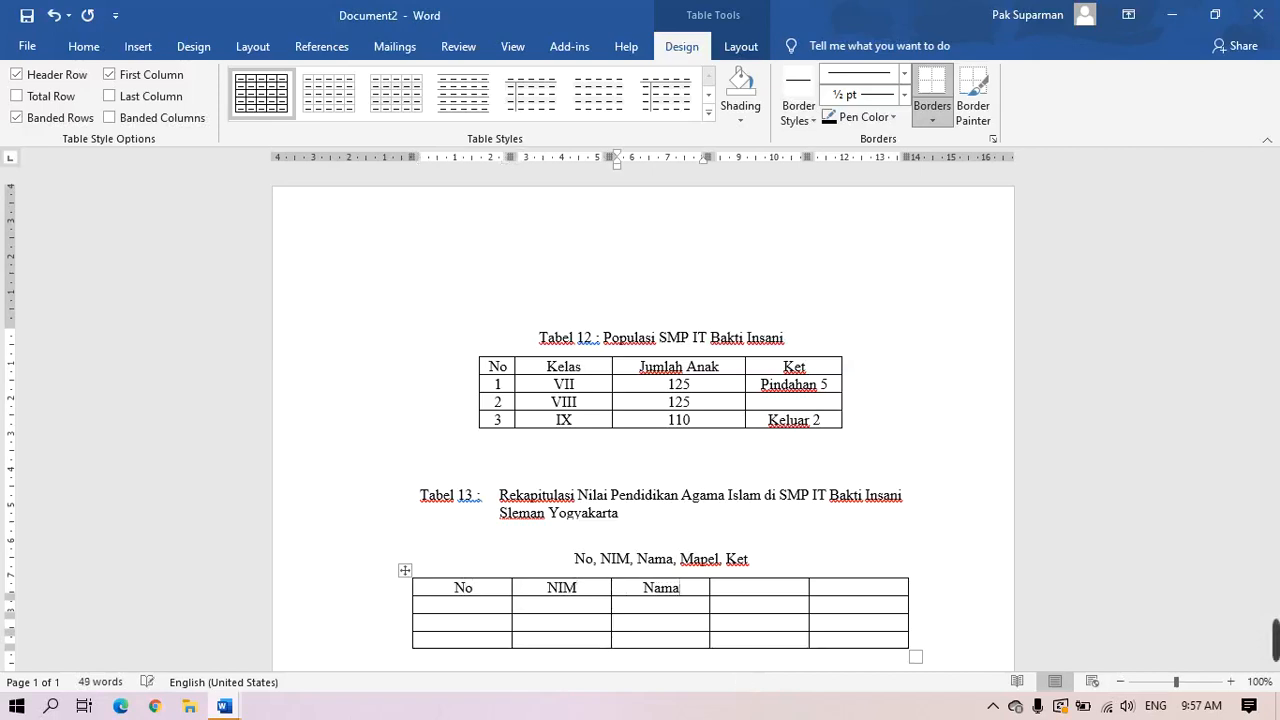
pyautogui.press('Tab')
pyautogui.write('Map')
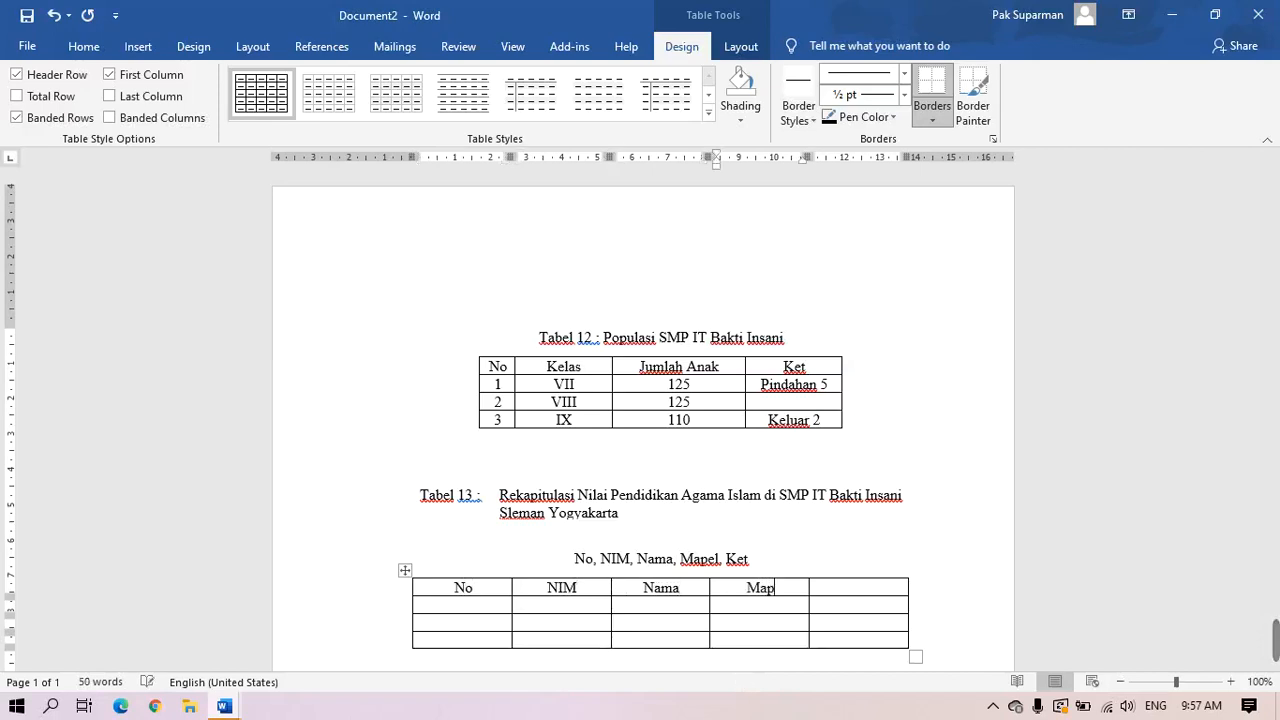
pyautogui.write('el')
pyautogui.press('Tab')
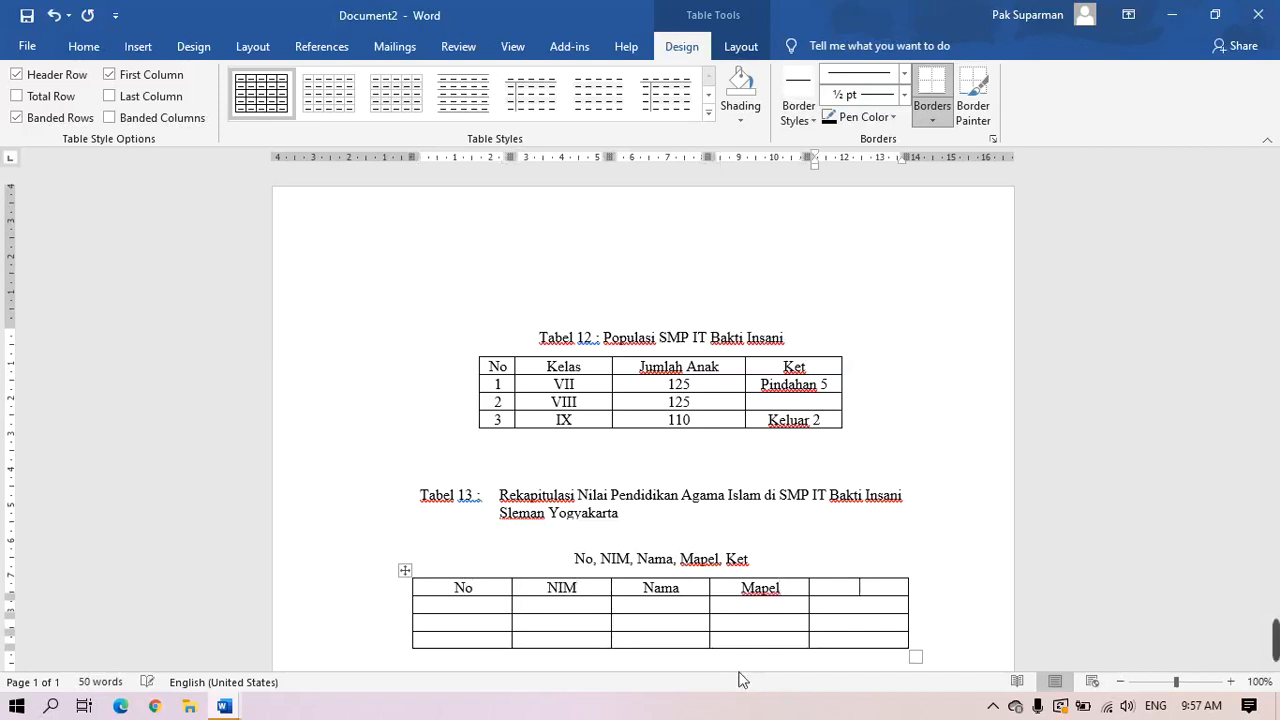
pyautogui.write('Ket')
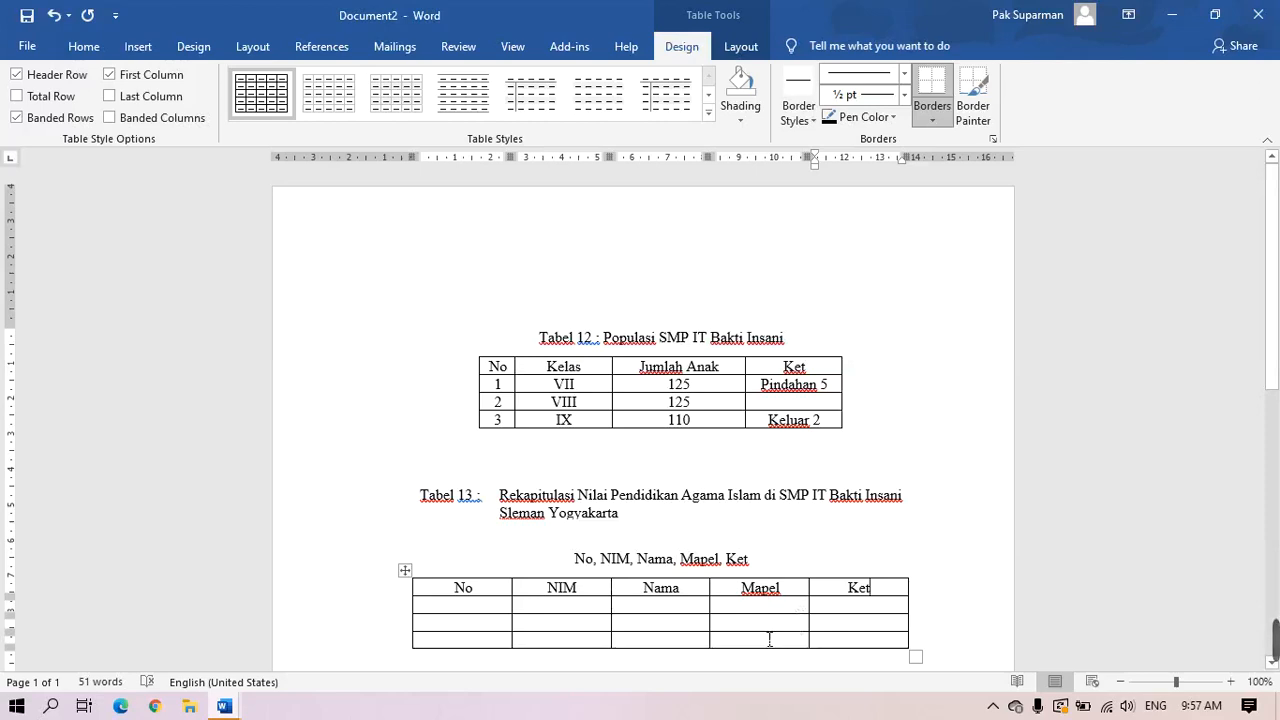
# Insert three empty columns between Mapel and Ket
pyautogui.moveTo(810, 577)
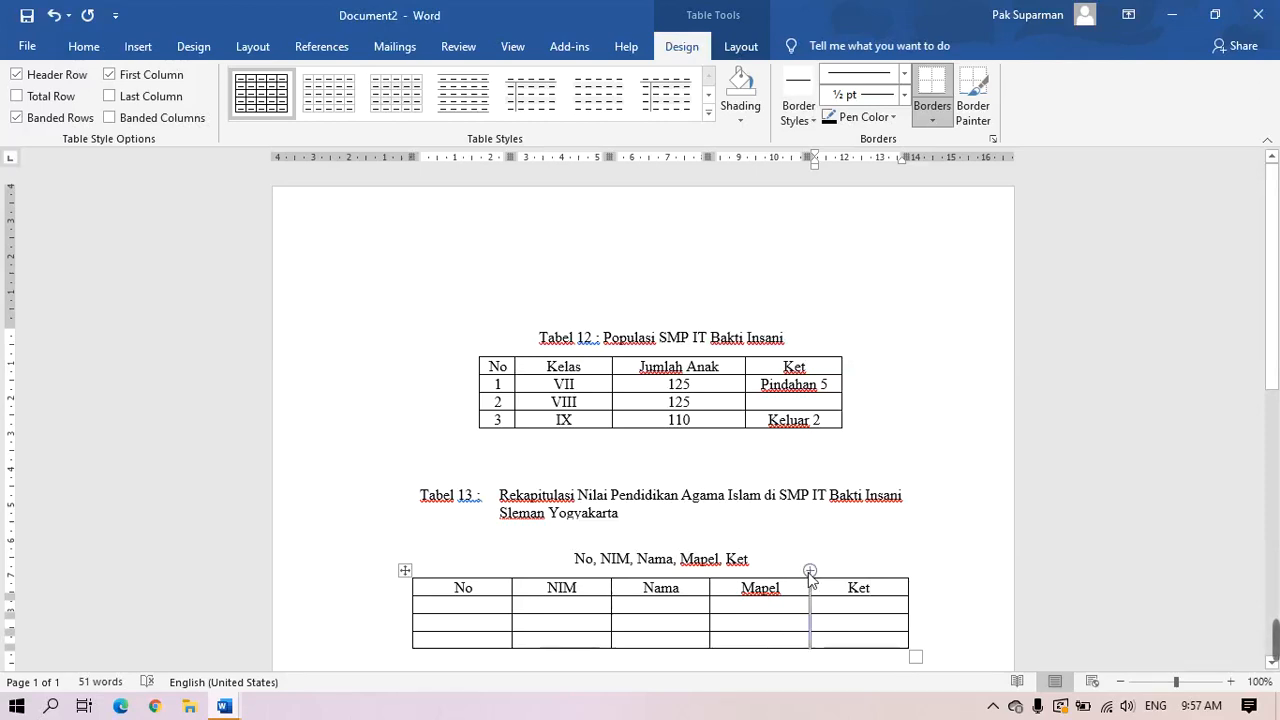
pyautogui.click(810, 571)
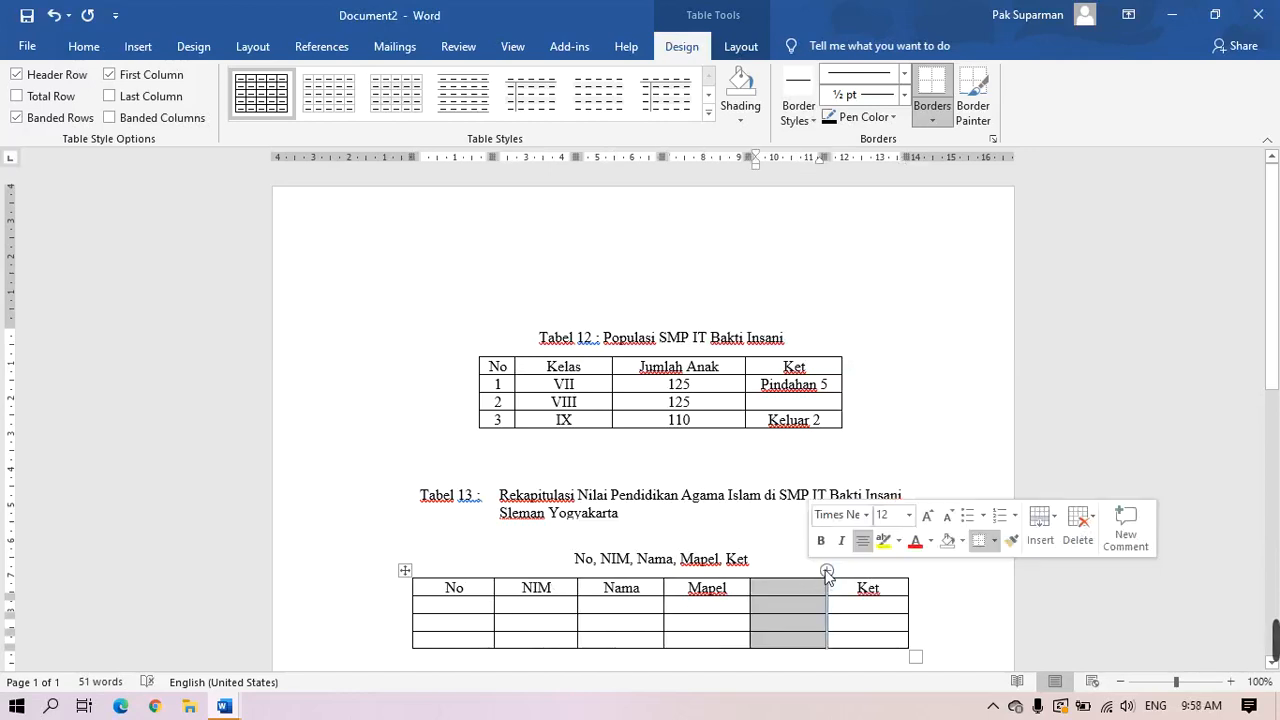
pyautogui.click(826, 571)
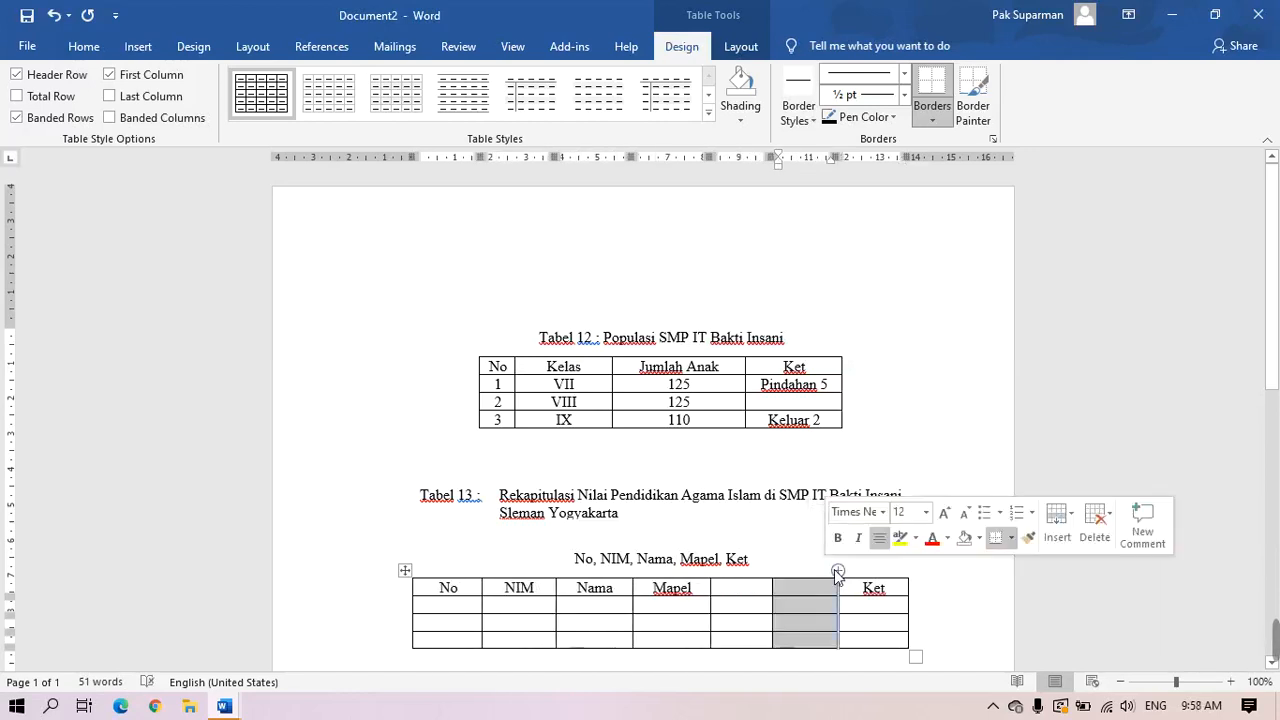
pyautogui.click(834, 571)
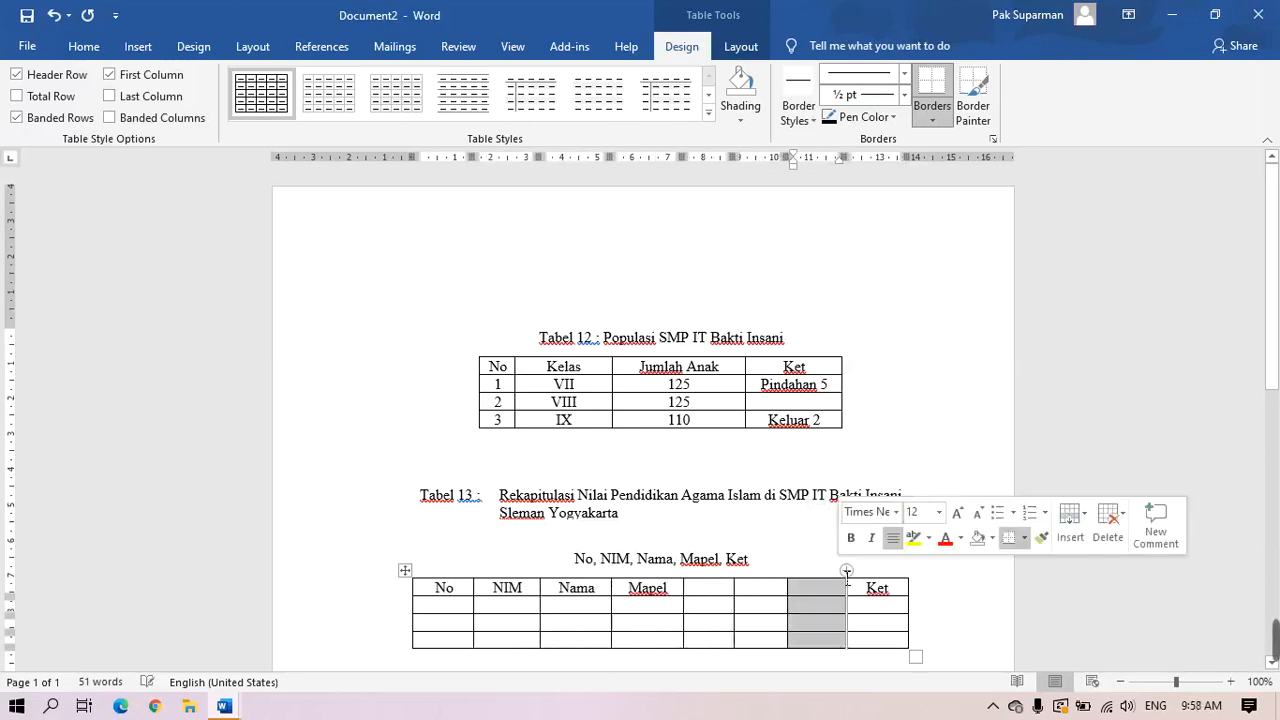
# Merge the Mapel header with the empty header cells beside it
pyautogui.click(700, 673)
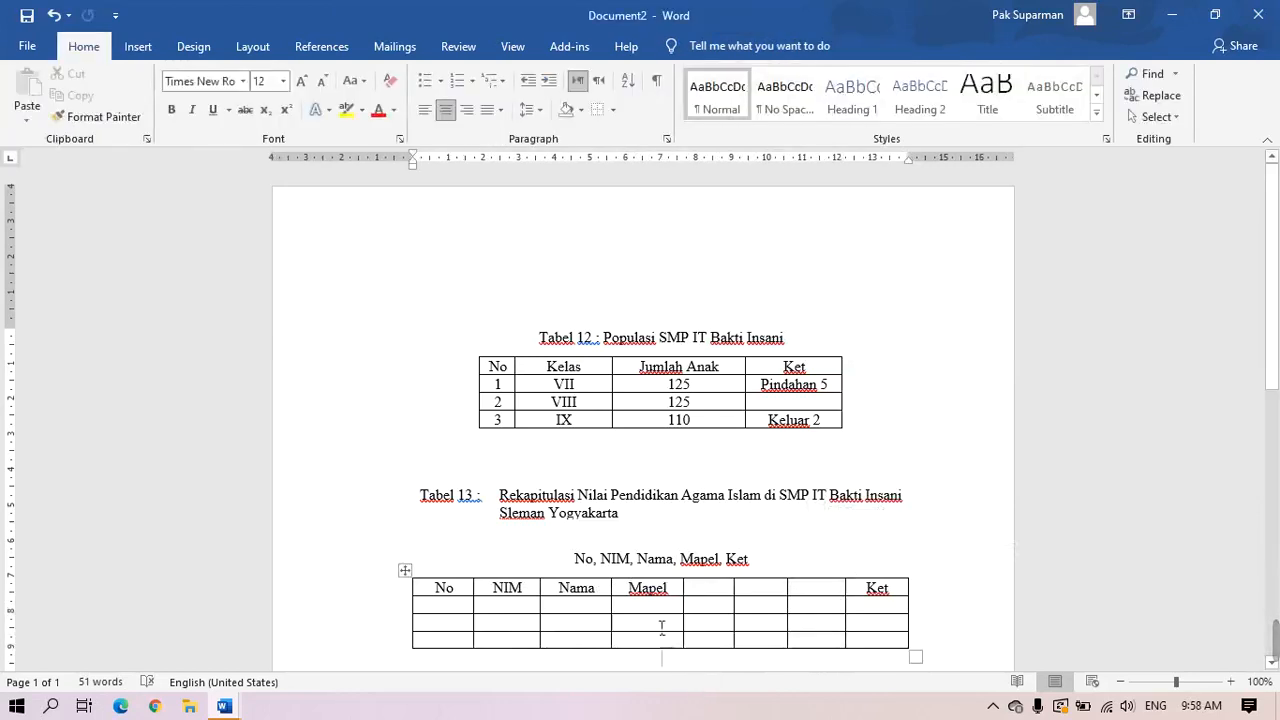
pyautogui.moveTo(638, 592); pyautogui.dragTo(810, 595)
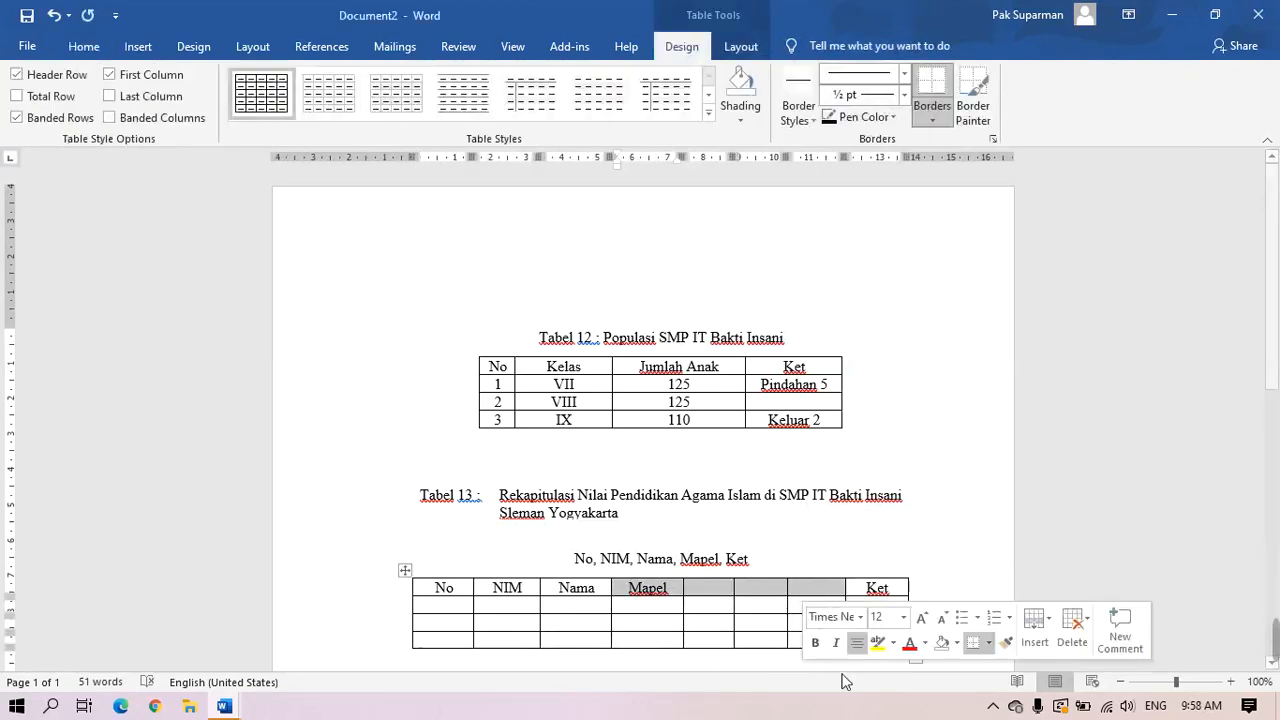
pyautogui.rightClick(764, 590)
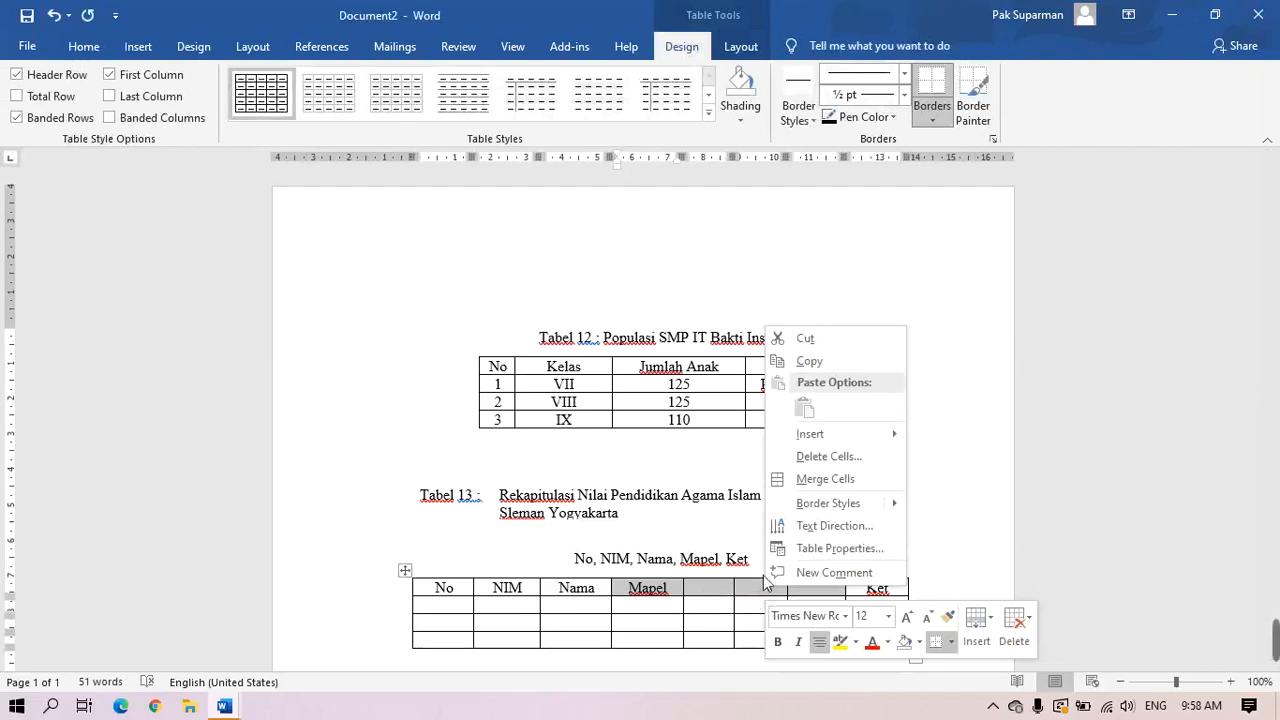
pyautogui.click(801, 480)
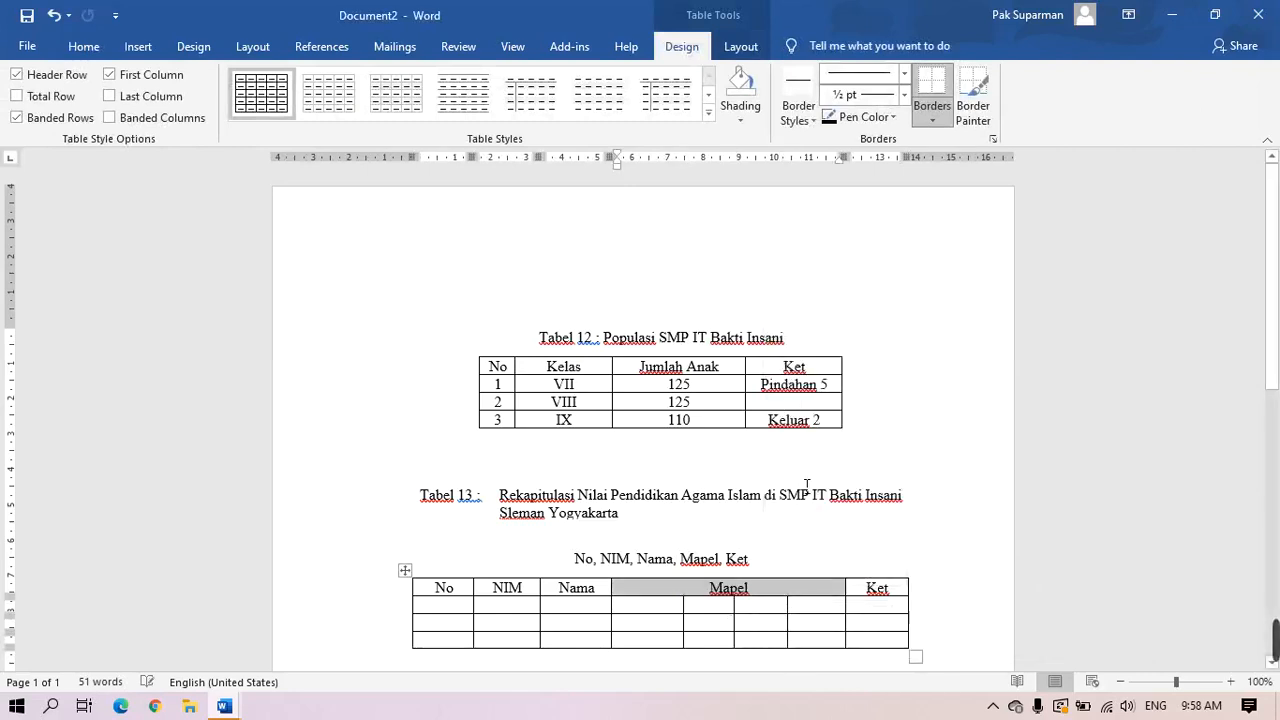
# Rename the merged Mapel header to 'Pendidikan Agama Islam'
pyautogui.click(759, 587)
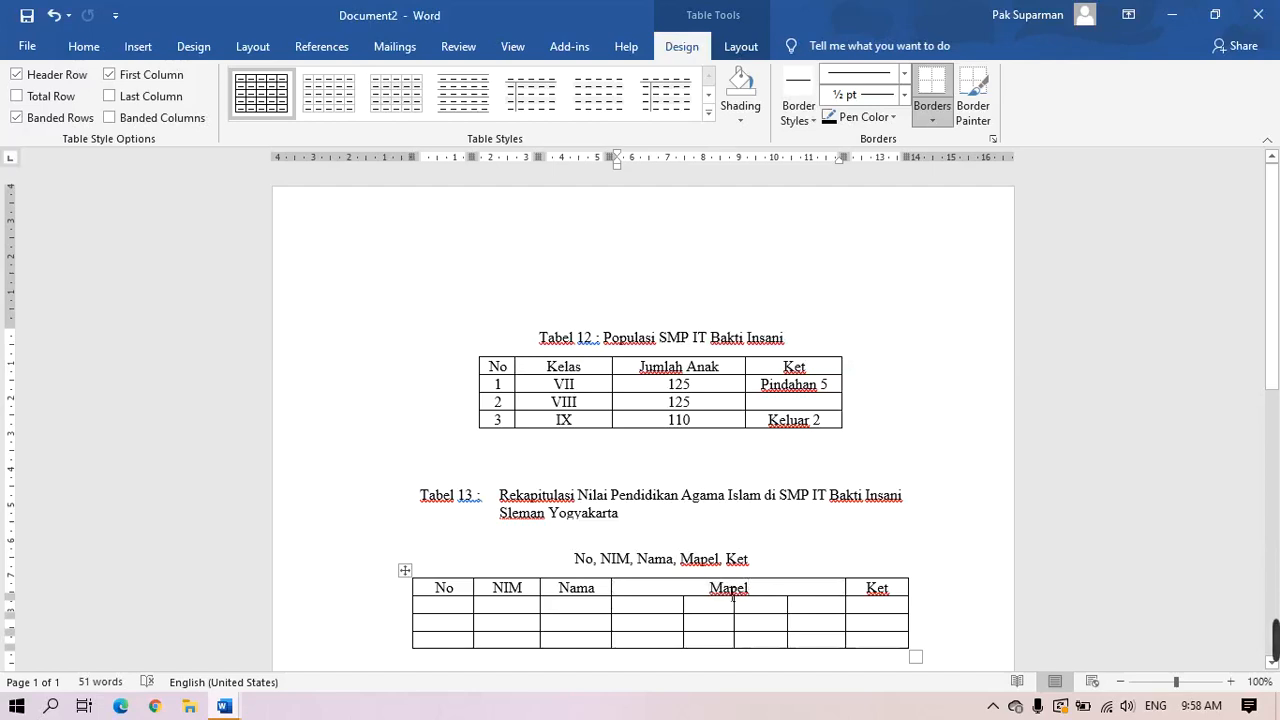
pyautogui.moveTo(712, 592); pyautogui.dragTo(760, 594)
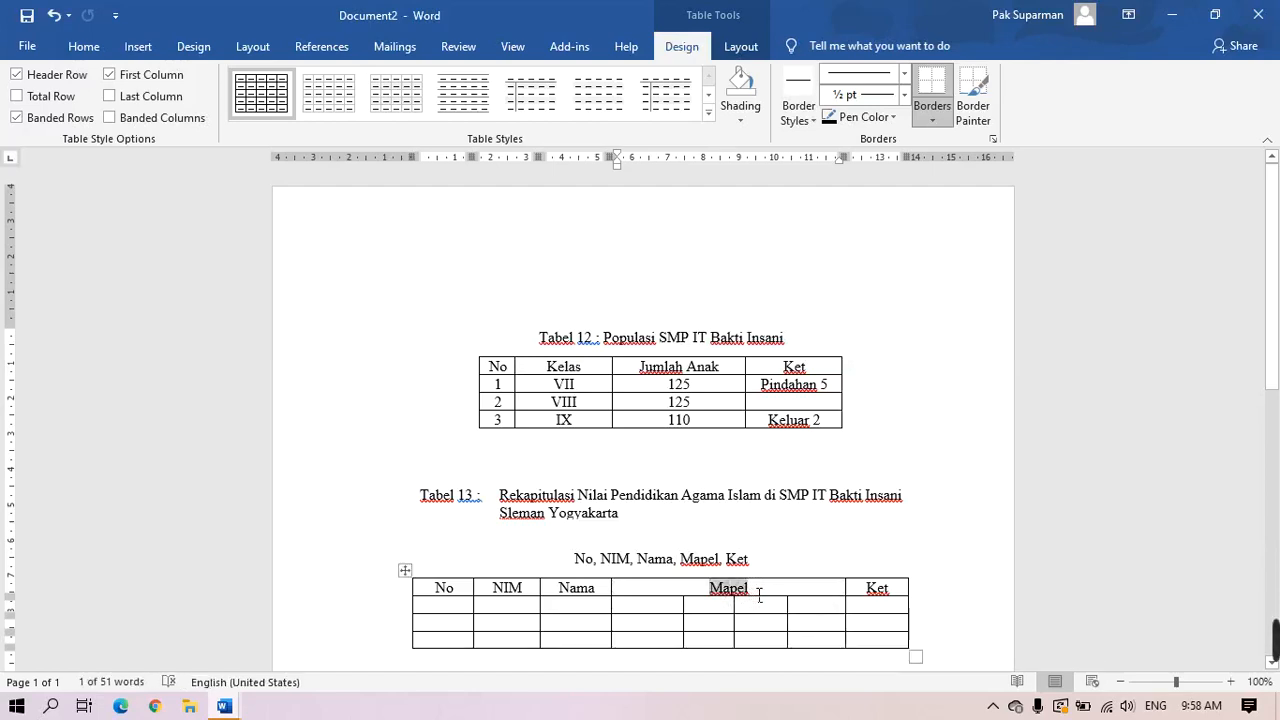
pyautogui.write('Pendidi')
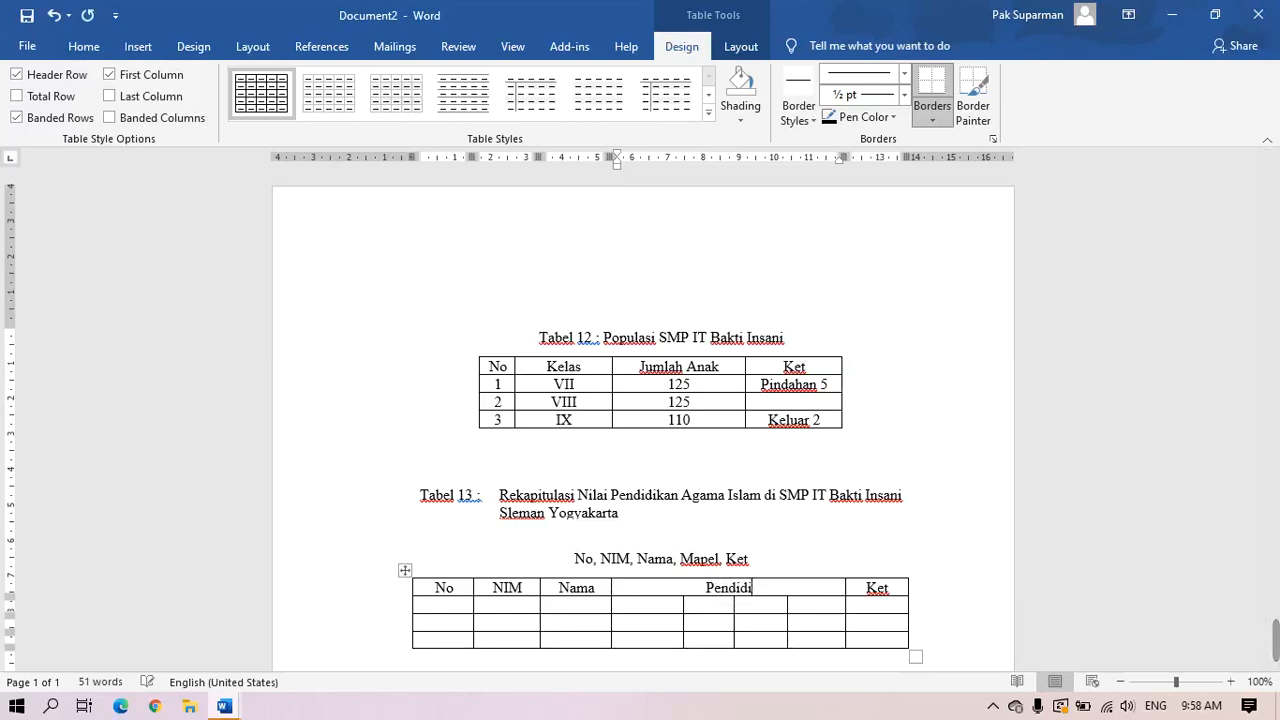
pyautogui.write('kan Aga')
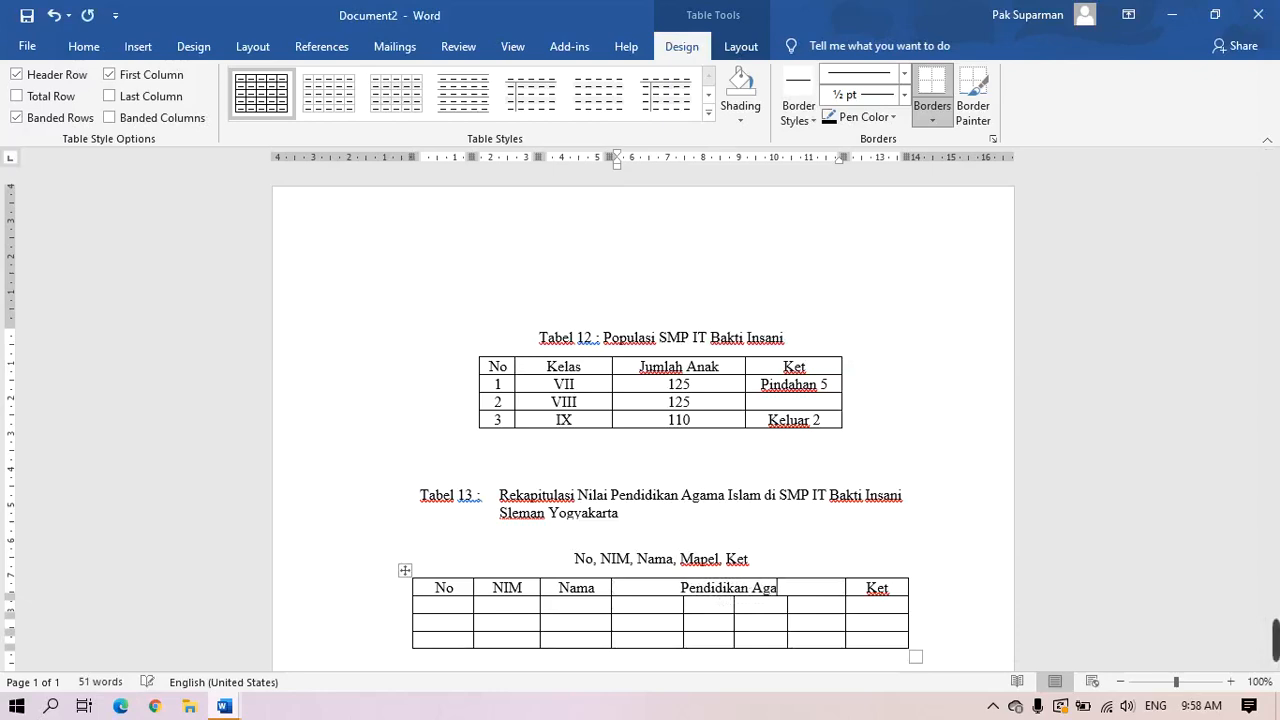
pyautogui.write('ma Islam')
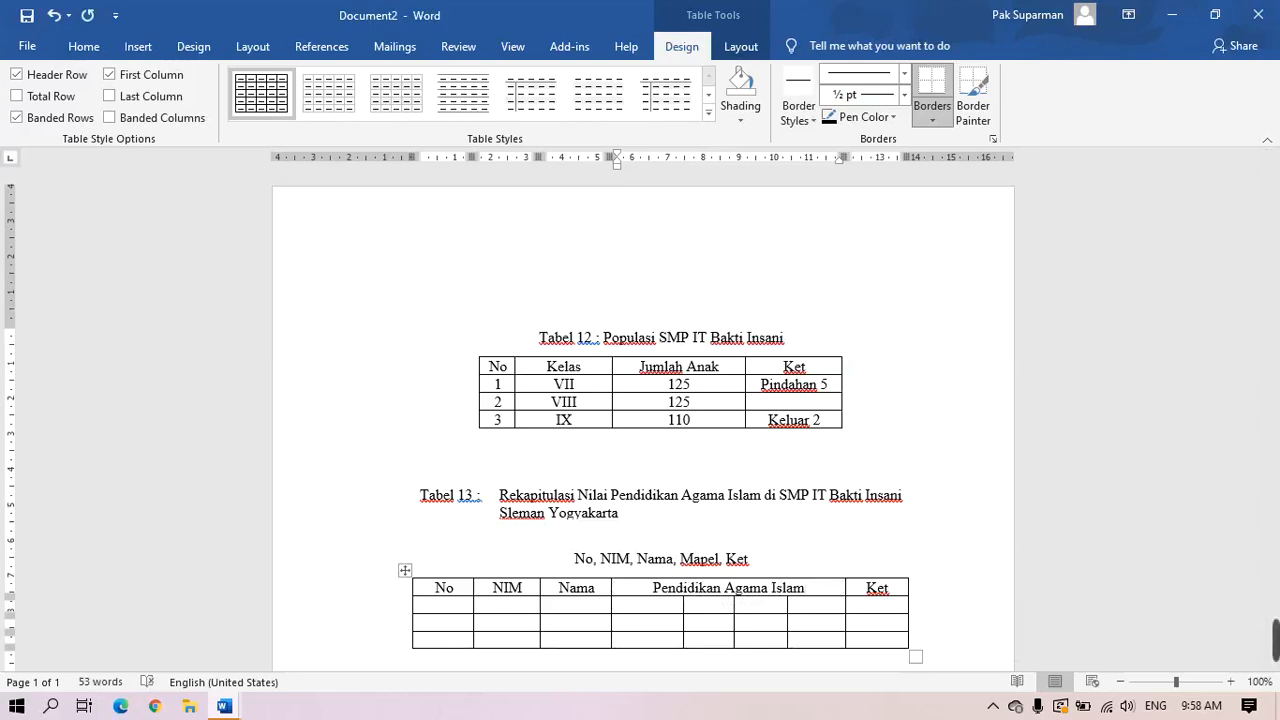
# Enter the sub-headings FQ, SKI, BA and QH in the cells under Pendidikan Agama Islam
pyautogui.click(676, 609)
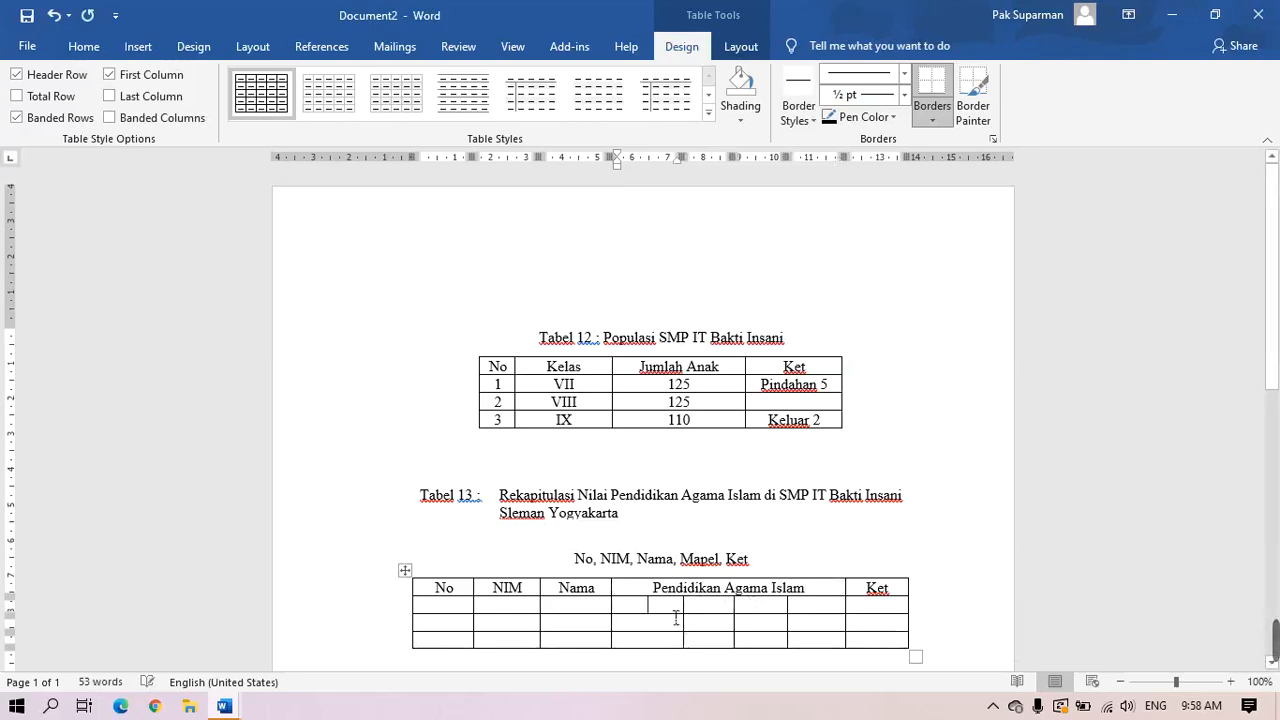
pyautogui.write('F')
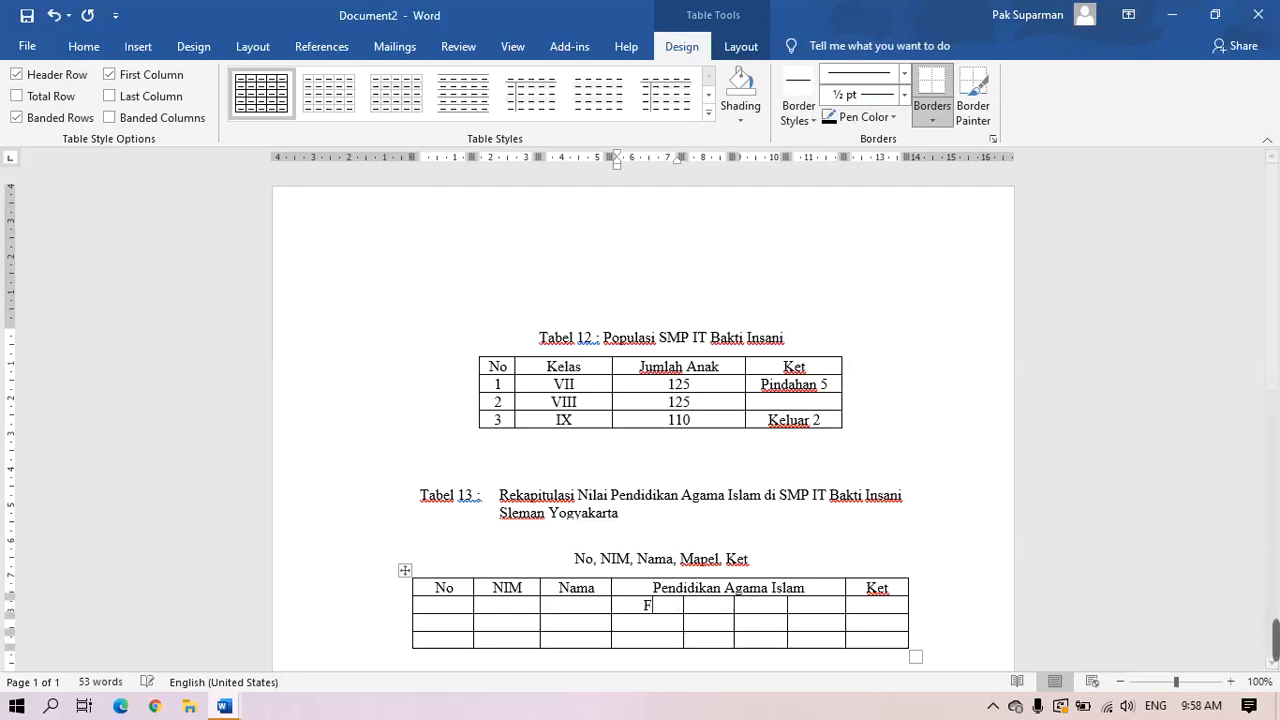
pyautogui.write('Q')
pyautogui.press('Tab')
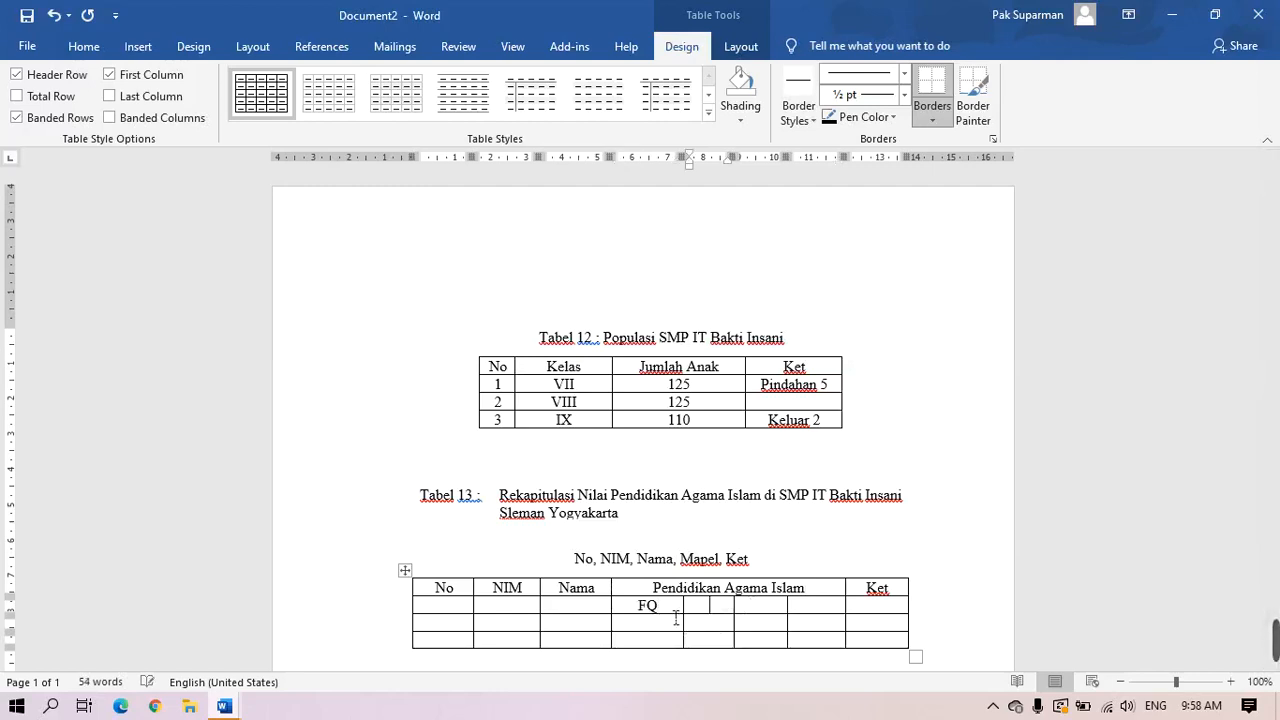
pyautogui.write('SKI')
pyautogui.press('Tab')
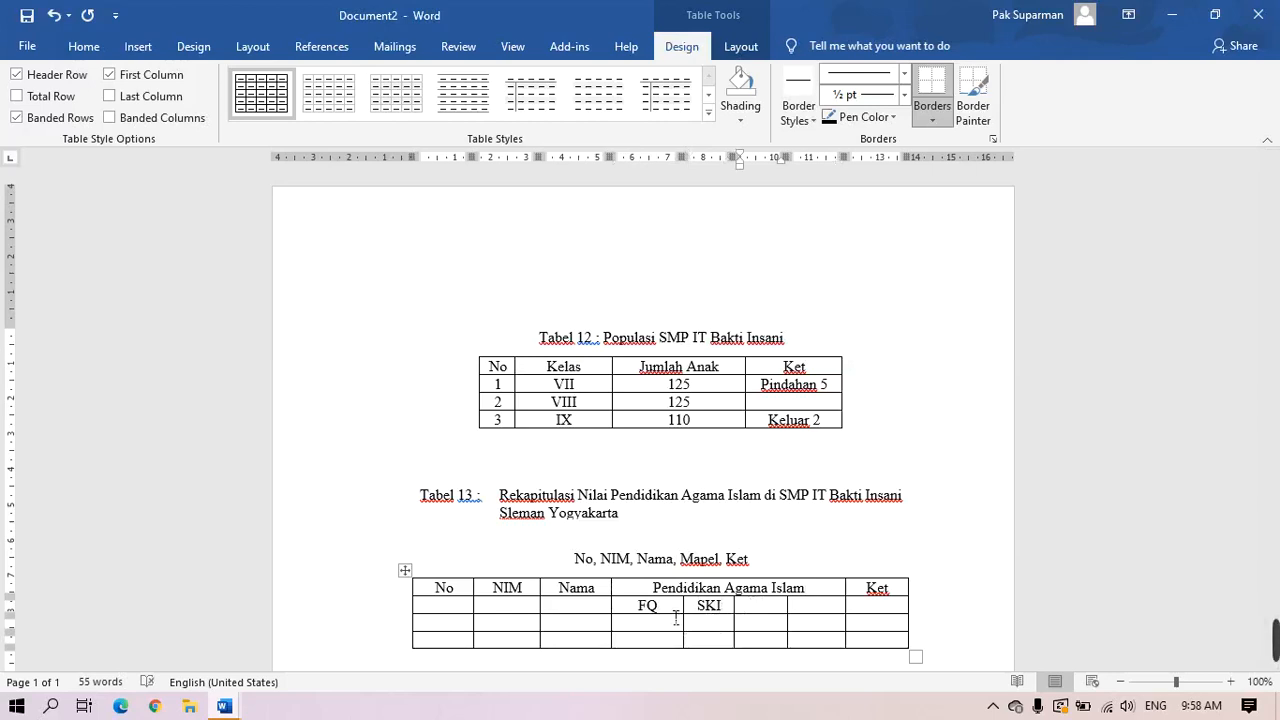
pyautogui.write('BA')
pyautogui.press('Tab')
pyautogui.write('Q')
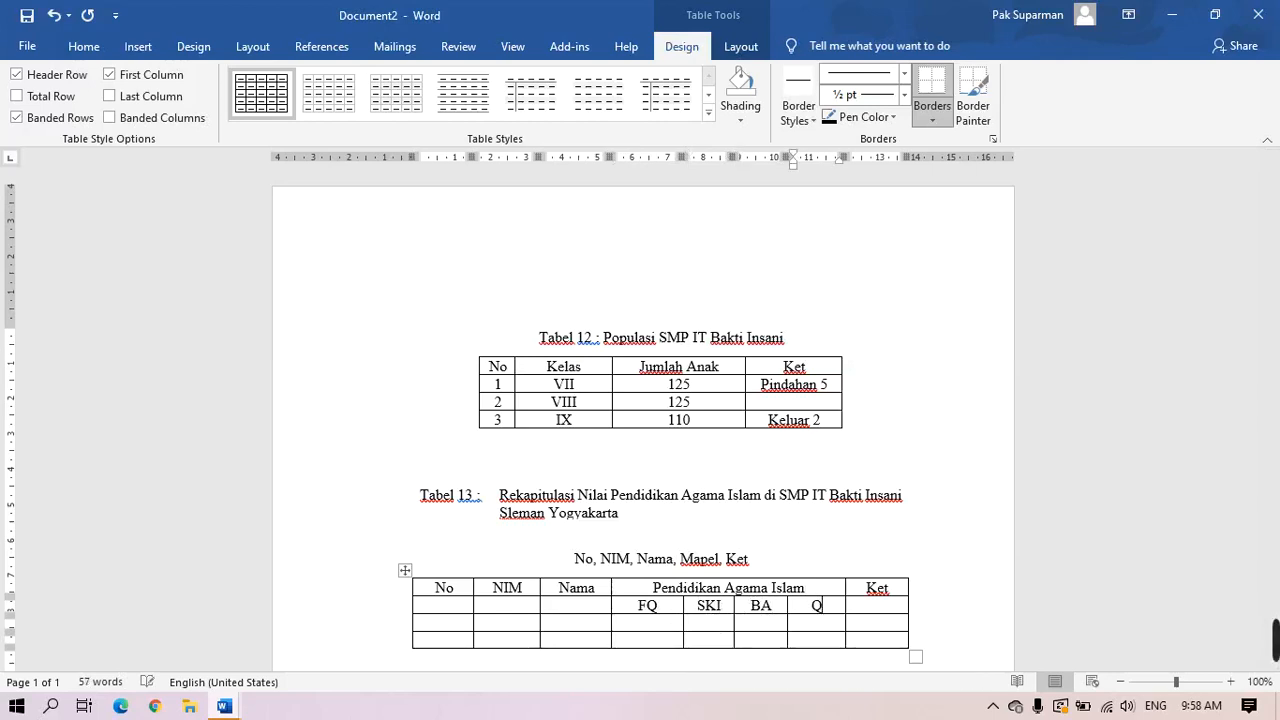
pyautogui.write('H')
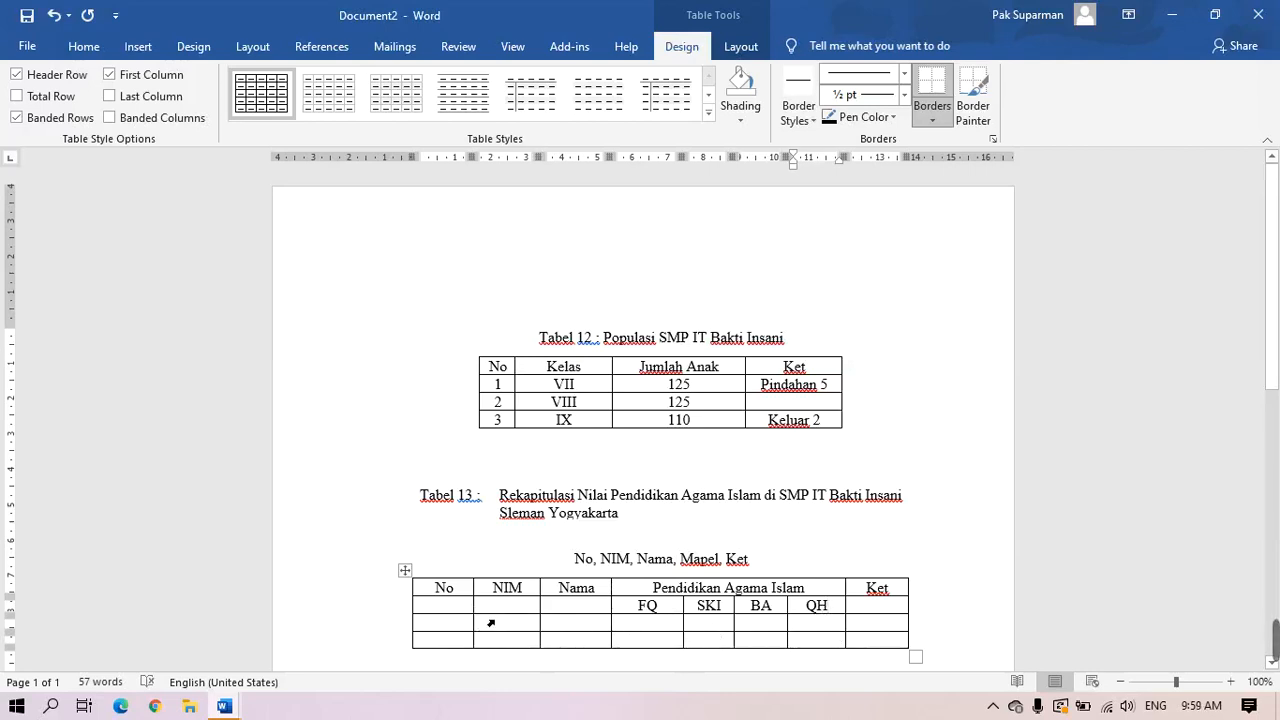
# Rebalance column widths, widening Nama and evening out FQ, SKI, BA, QH, then select the empty No/NIM cells
pyautogui.moveTo(476, 622); pyautogui.dragTo(449, 628)
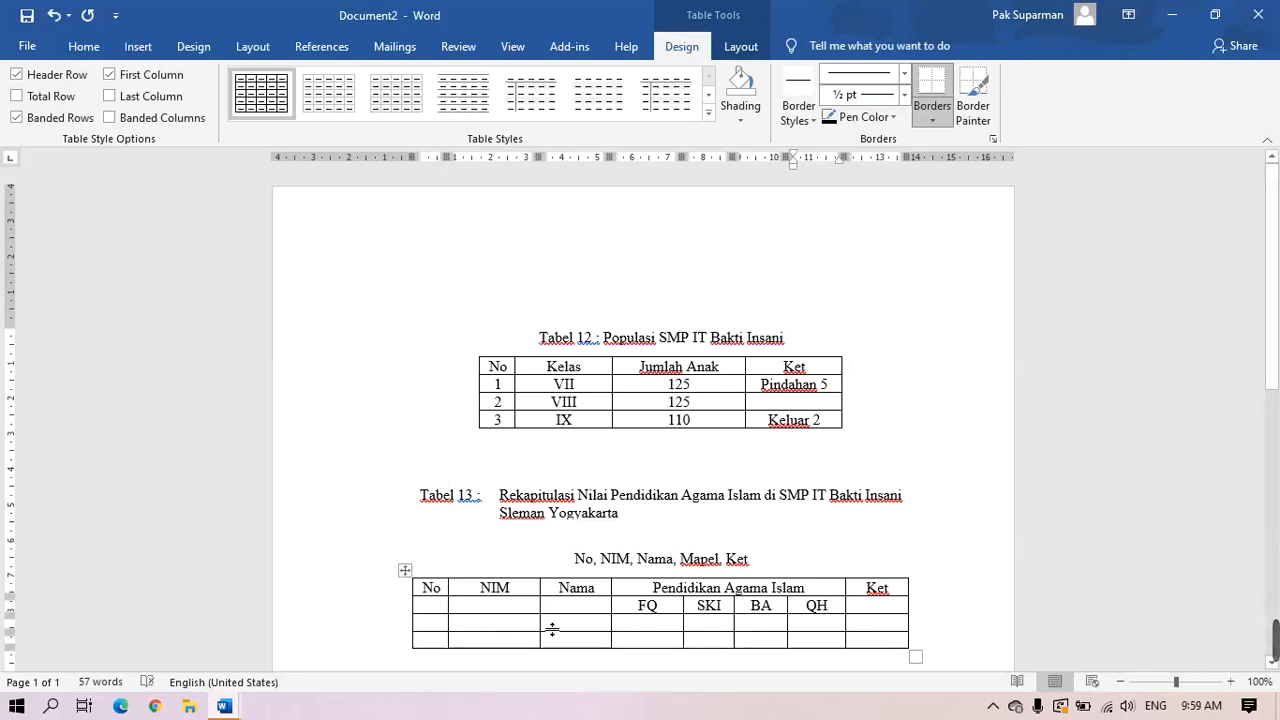
pyautogui.moveTo(550, 623); pyautogui.dragTo(529, 626)
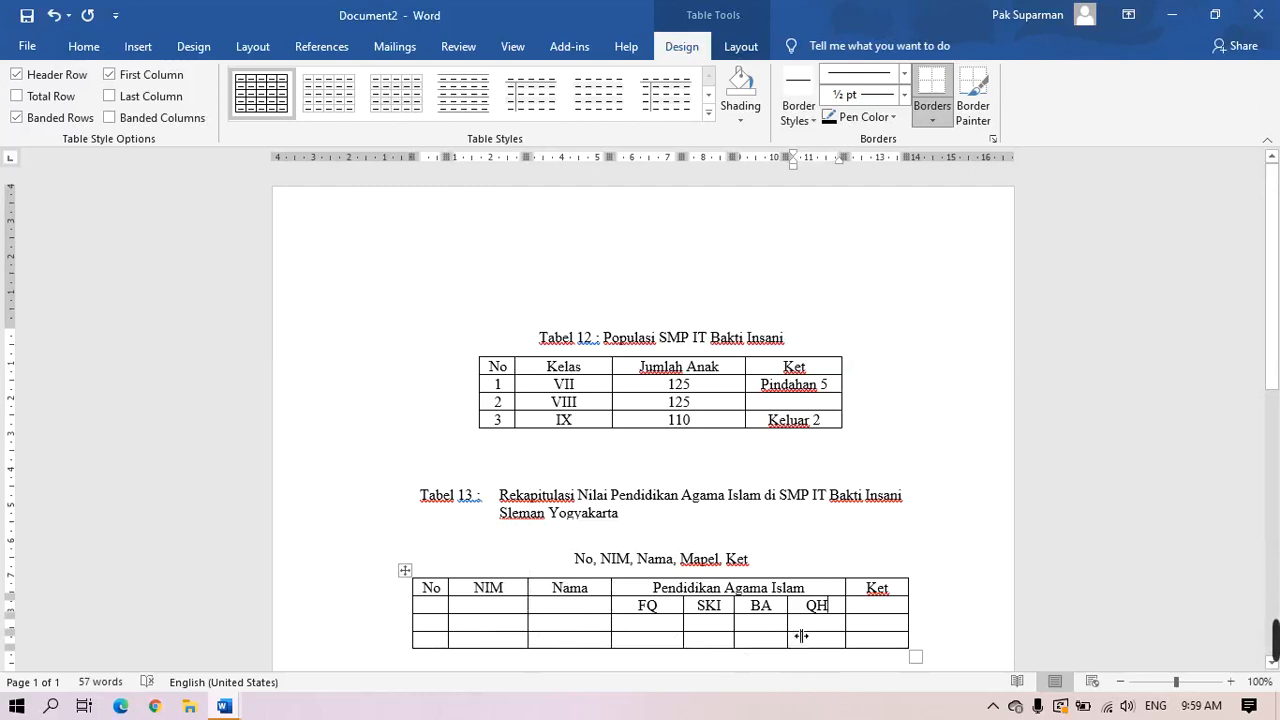
pyautogui.moveTo(801, 636); pyautogui.dragTo(823, 636)
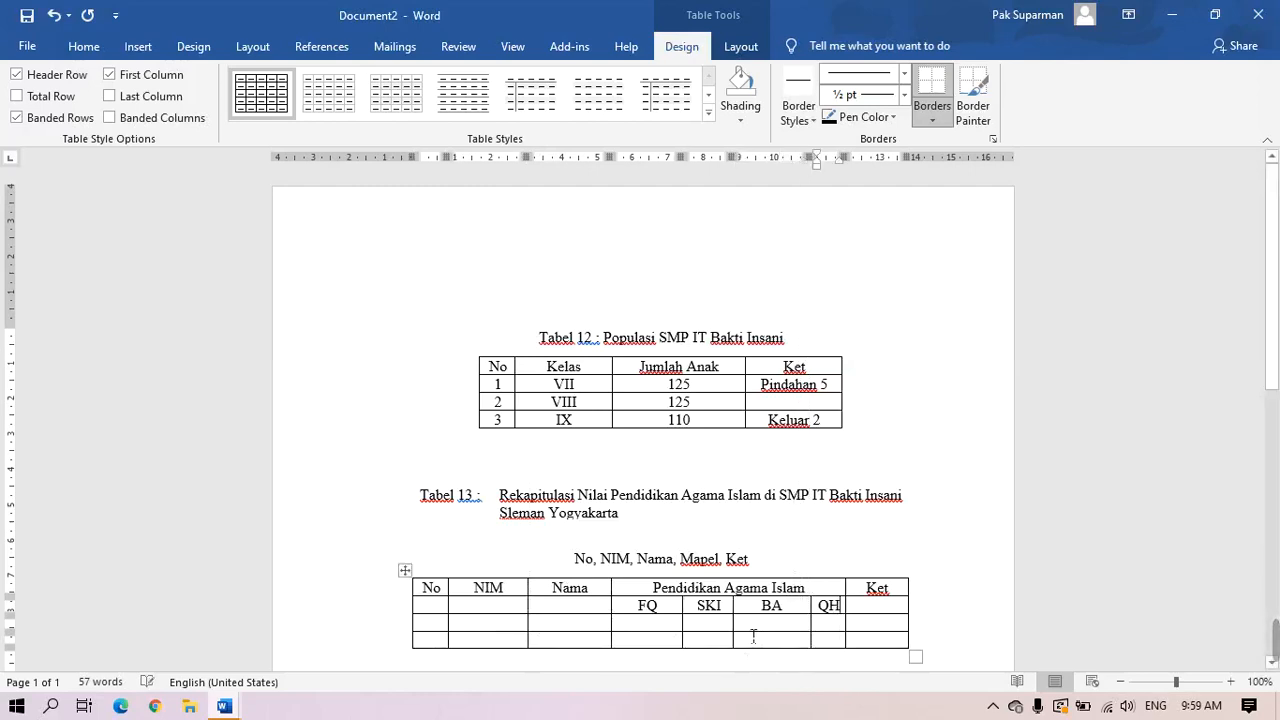
pyautogui.moveTo(746, 638); pyautogui.dragTo(776, 641)
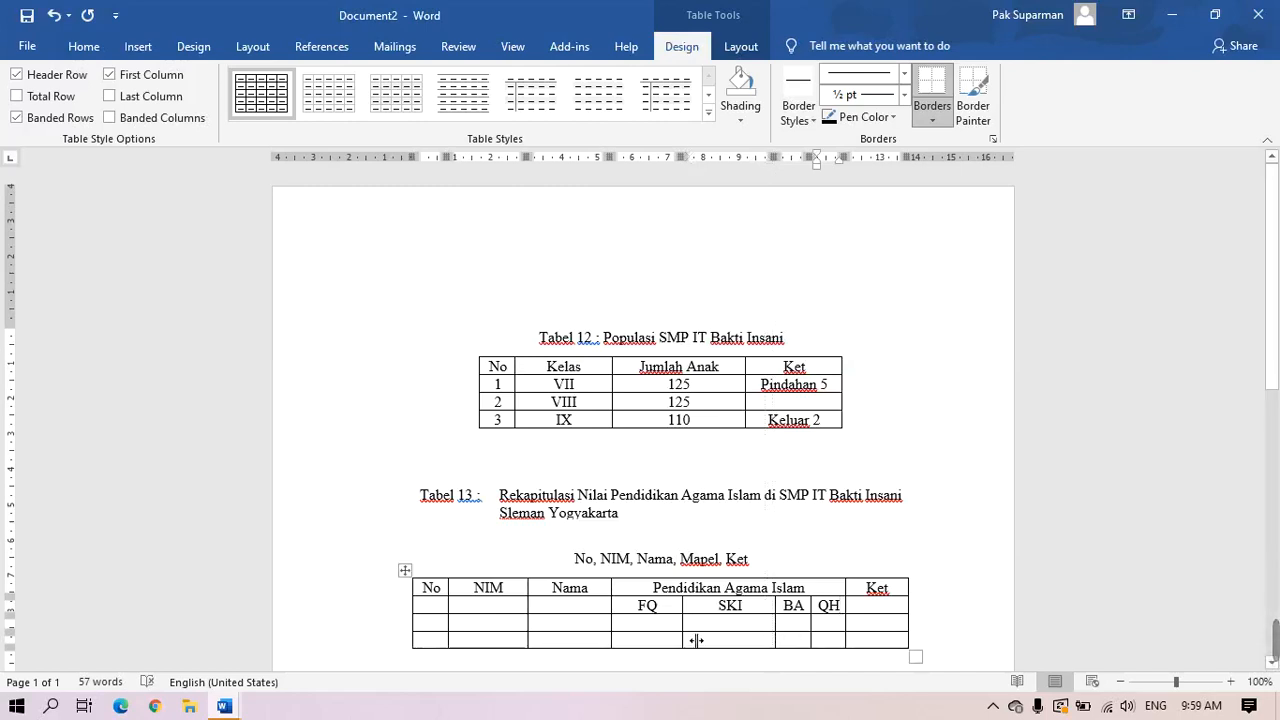
pyautogui.moveTo(696, 640); pyautogui.dragTo(739, 640)
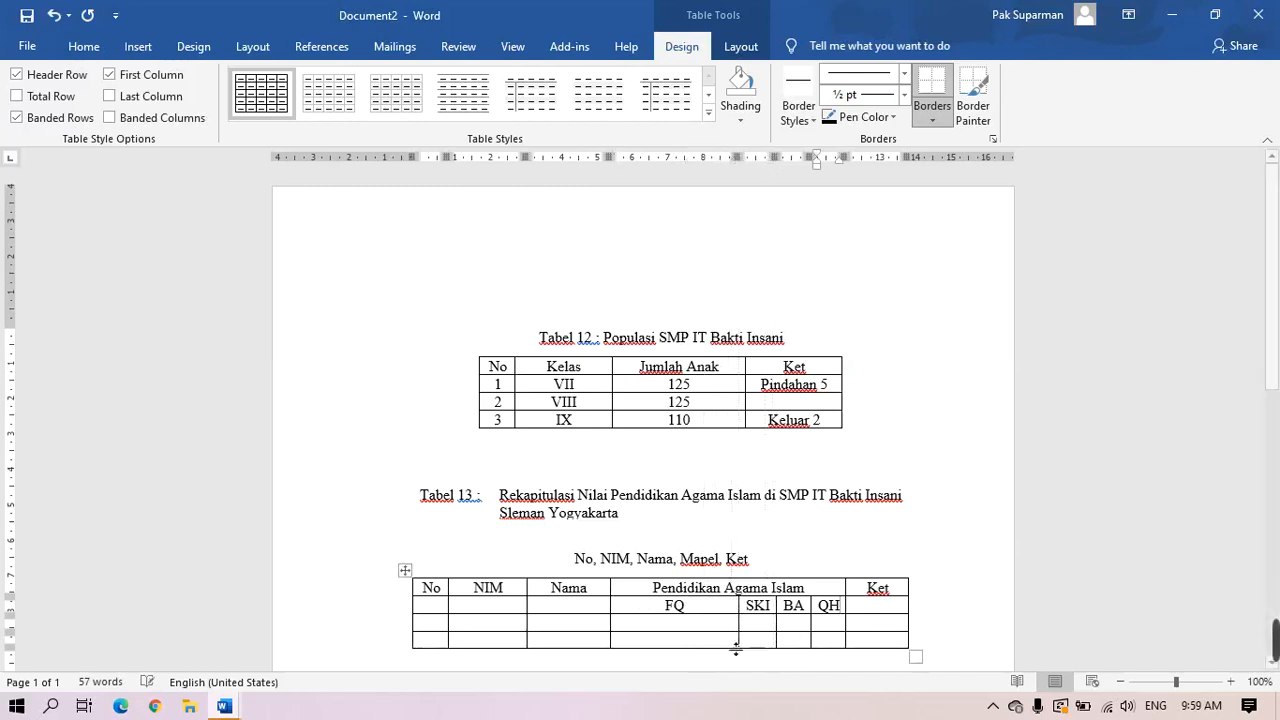
pyautogui.moveTo(612, 639); pyautogui.dragTo(677, 650)
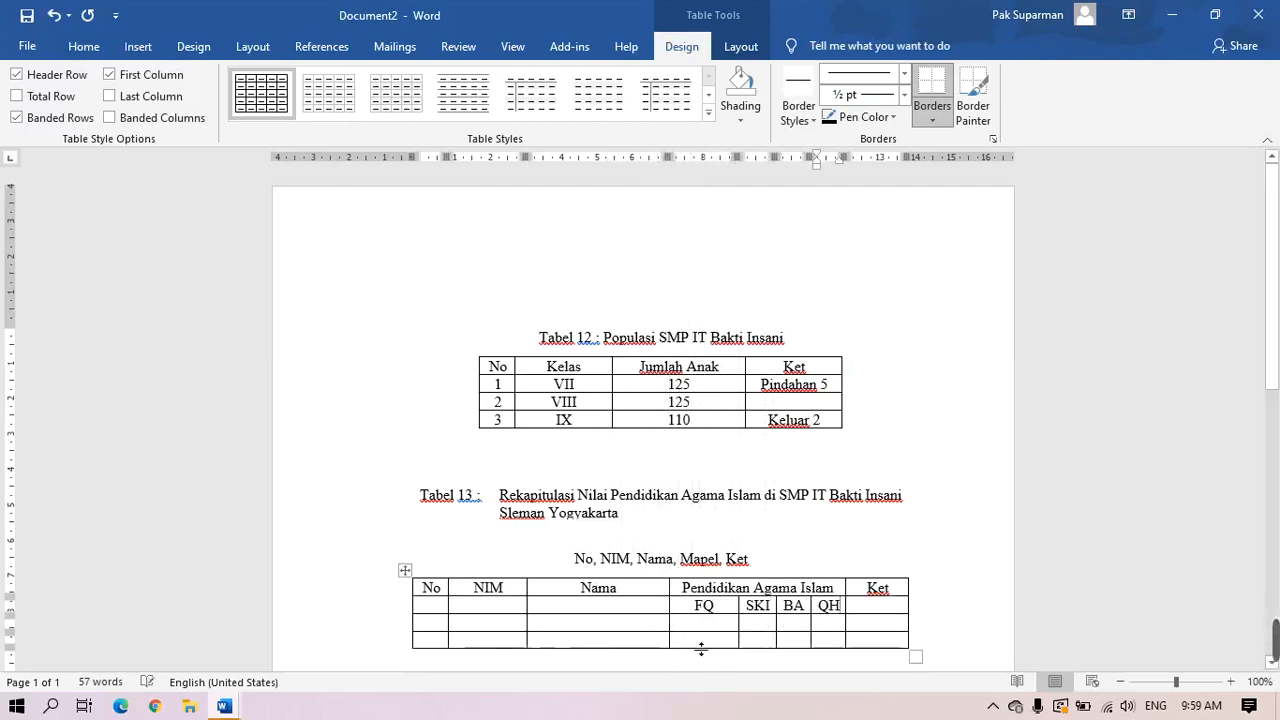
pyautogui.moveTo(750, 633); pyautogui.dragTo(724, 633)
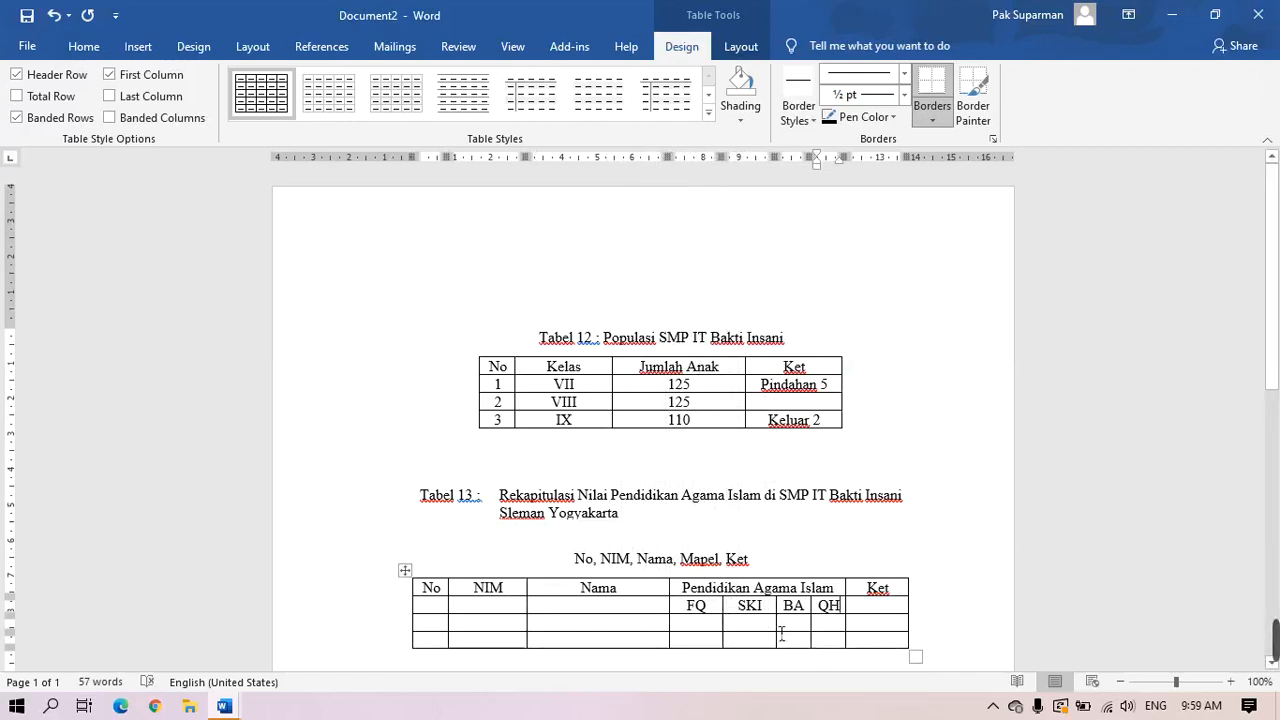
pyautogui.moveTo(782, 639); pyautogui.dragTo(804, 643)
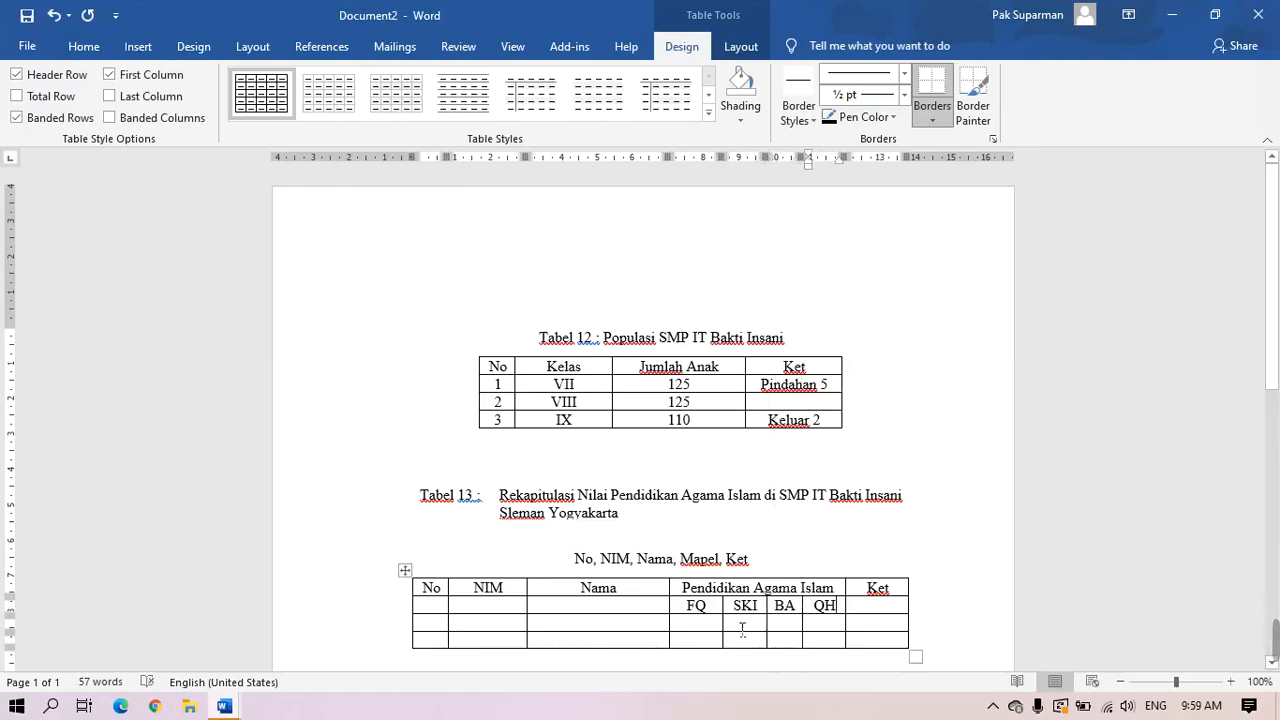
pyautogui.moveTo(735, 633); pyautogui.dragTo(760, 638)
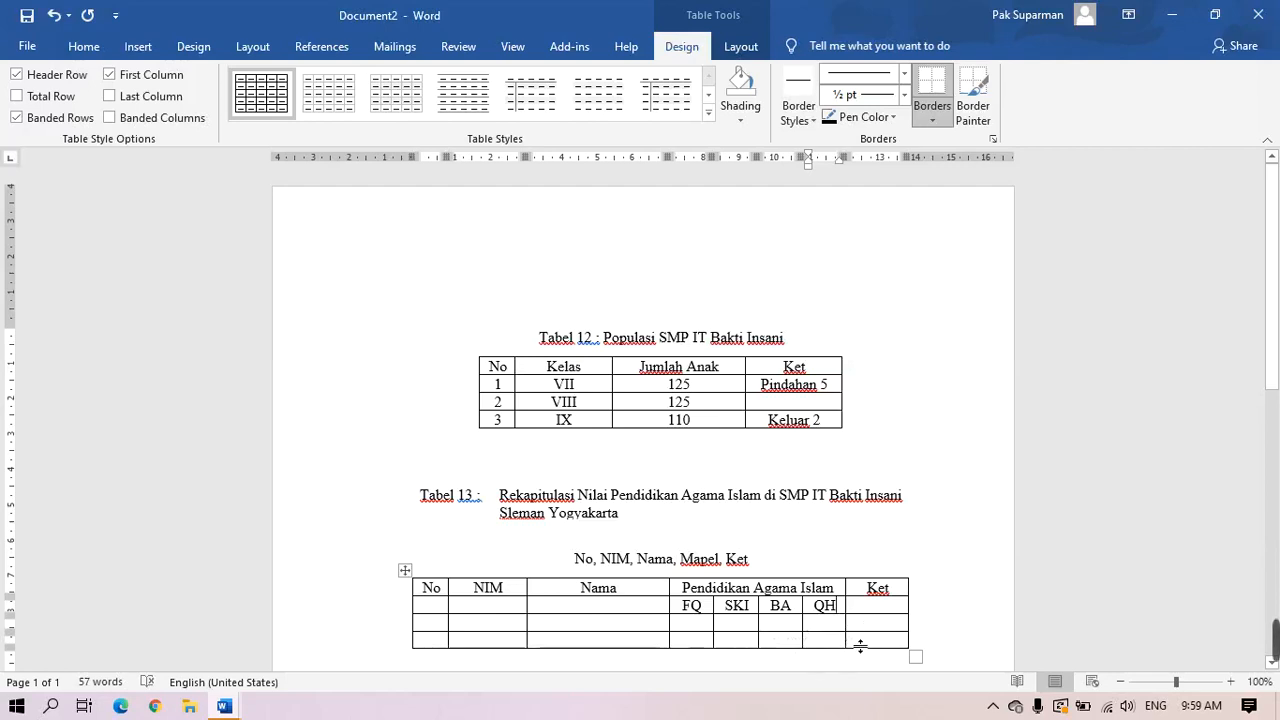
pyautogui.moveTo(854, 637); pyautogui.dragTo(864, 639)
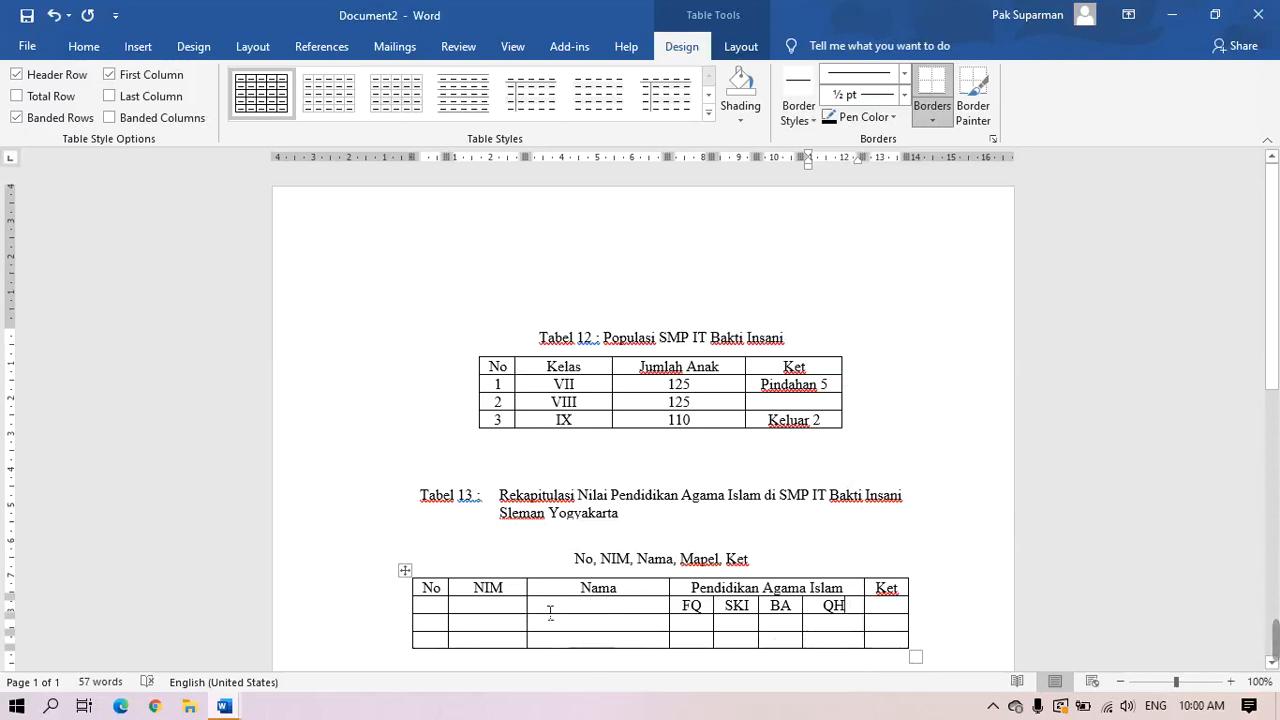
pyautogui.moveTo(540, 618); pyautogui.dragTo(531, 618)
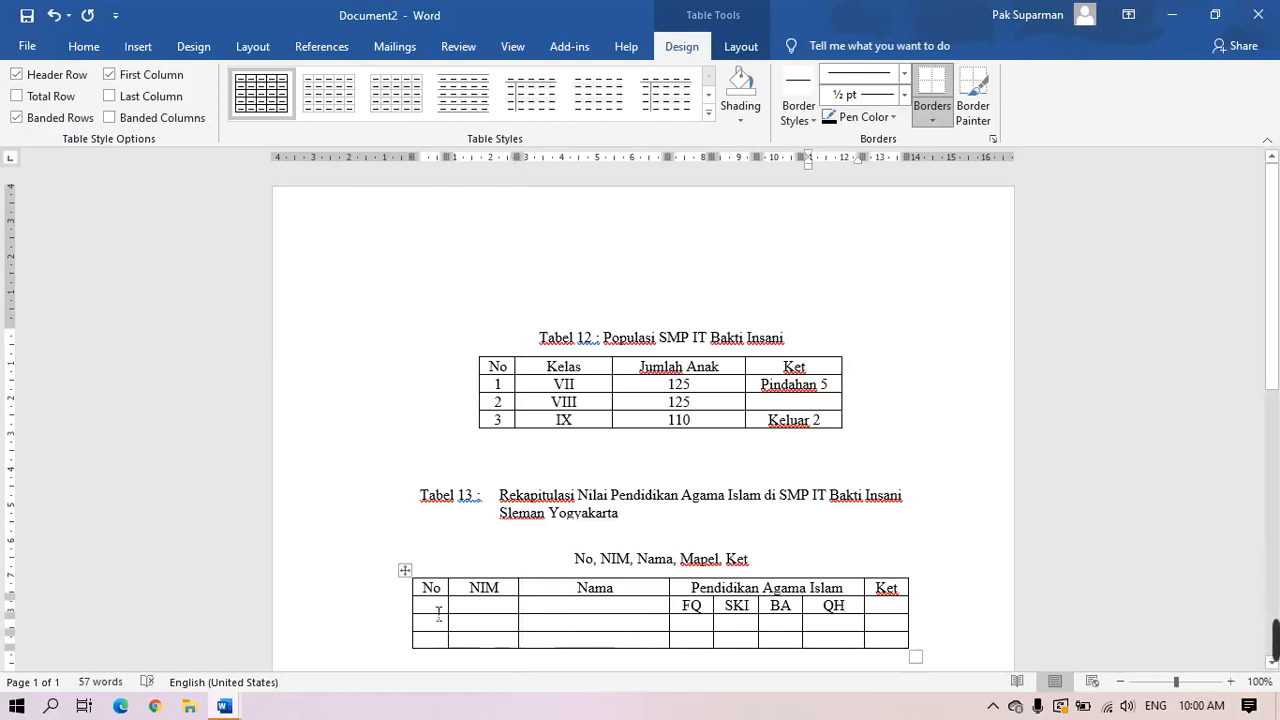
pyautogui.moveTo(438, 614); pyautogui.dragTo(502, 640)
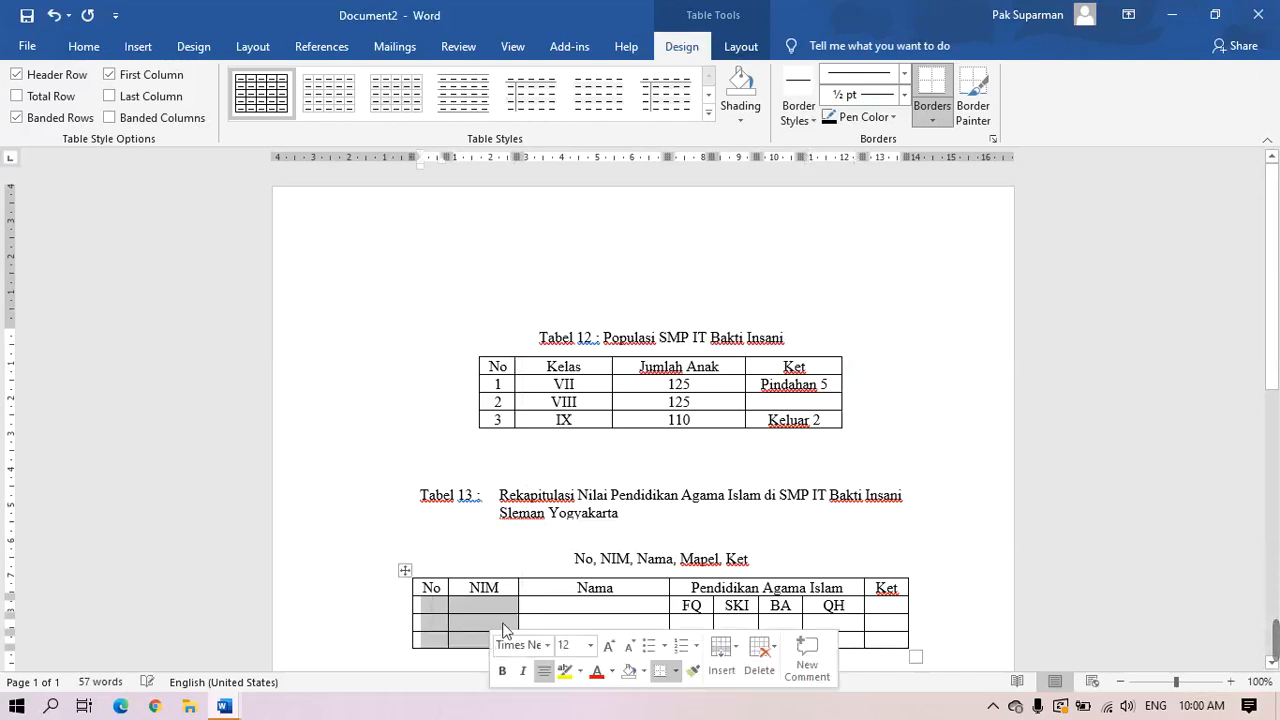
# Right-align the empty No and NIM cells and justify the empty Nama cells
pyautogui.click(82, 46)
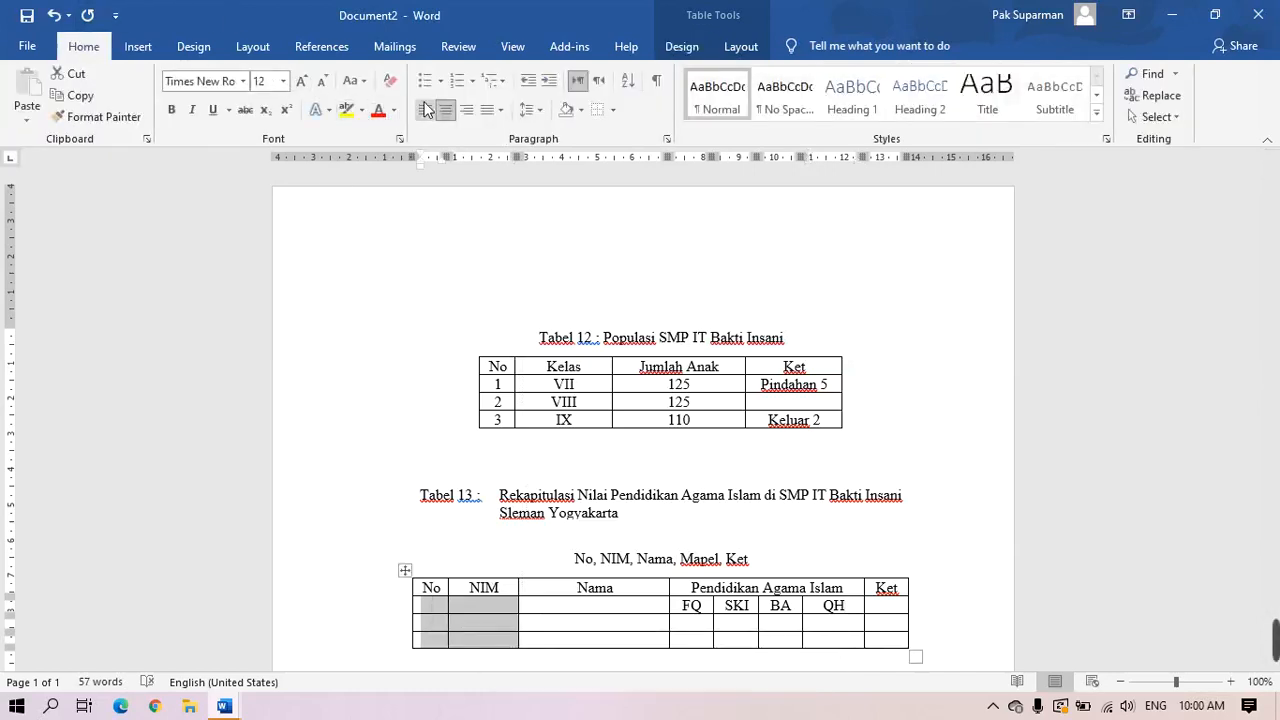
pyautogui.click(467, 109)
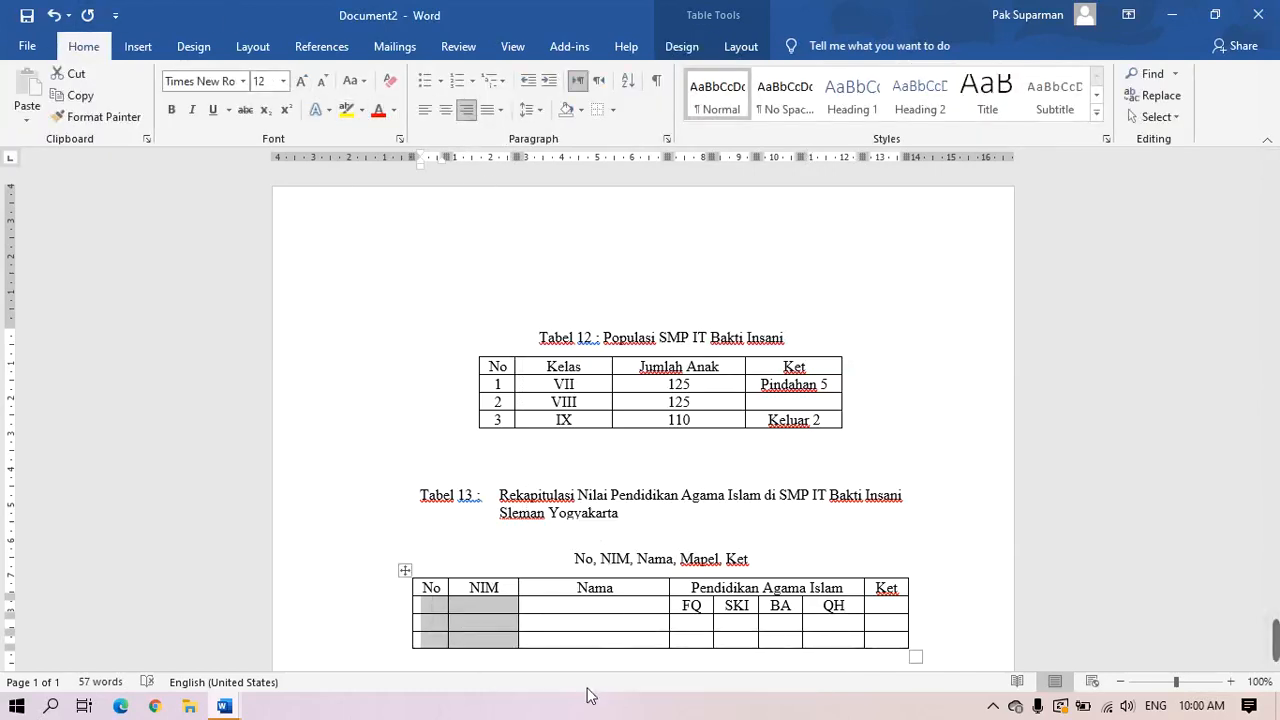
pyautogui.moveTo(558, 614); pyautogui.dragTo(562, 642)
pyautogui.click(446, 109)
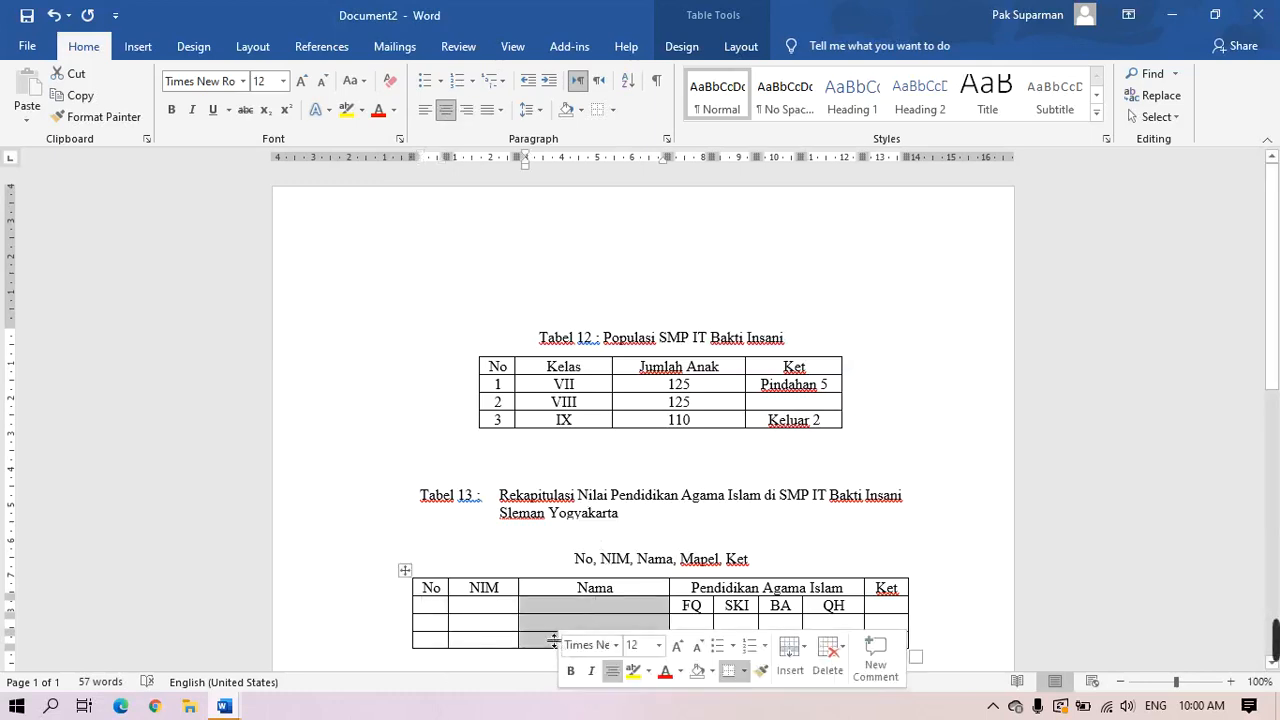
pyautogui.click(499, 110)
pyautogui.click(522, 134)
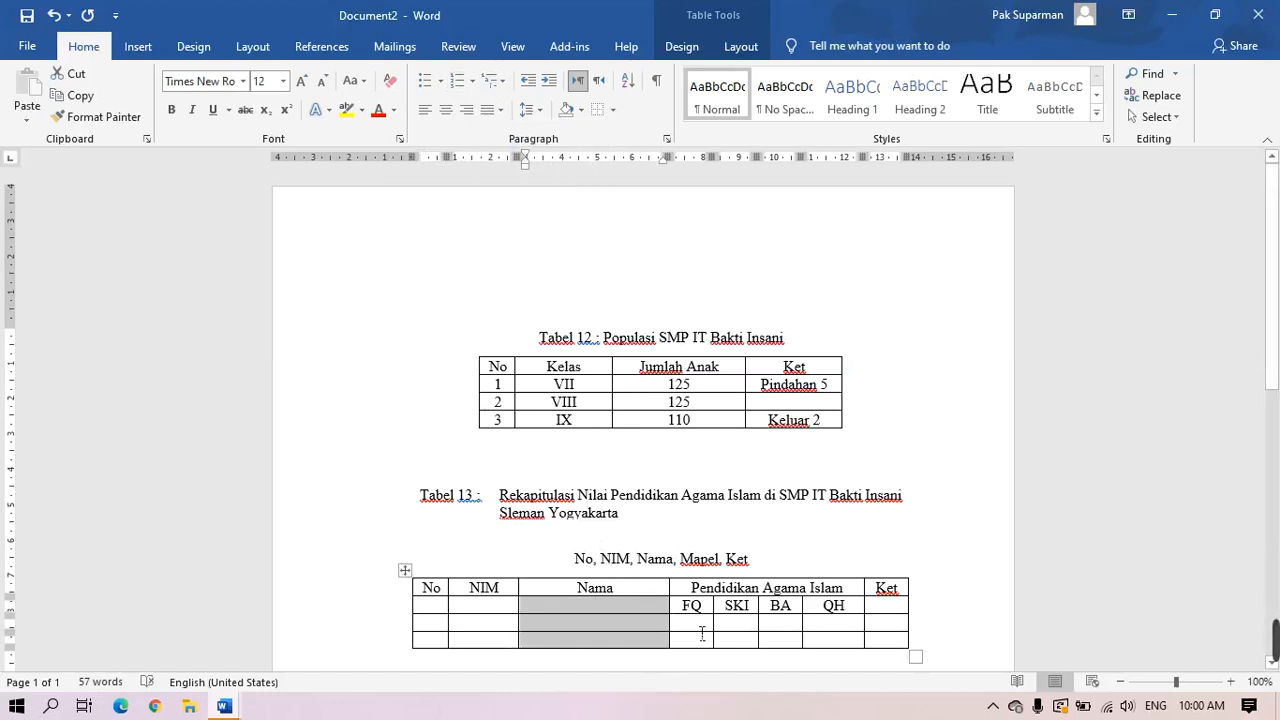
# Resize the subject columns, widening BA and narrowing QH
pyautogui.moveTo(700, 622); pyautogui.dragTo(826, 650)
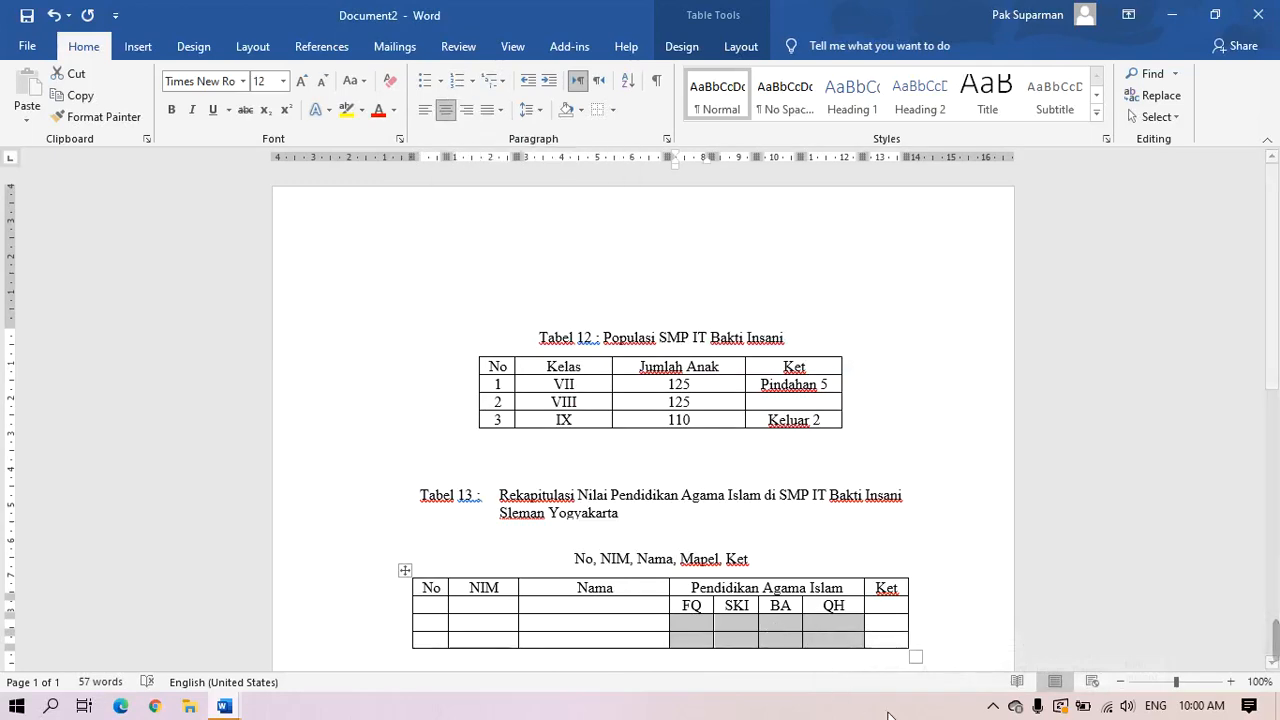
pyautogui.click(899, 630)
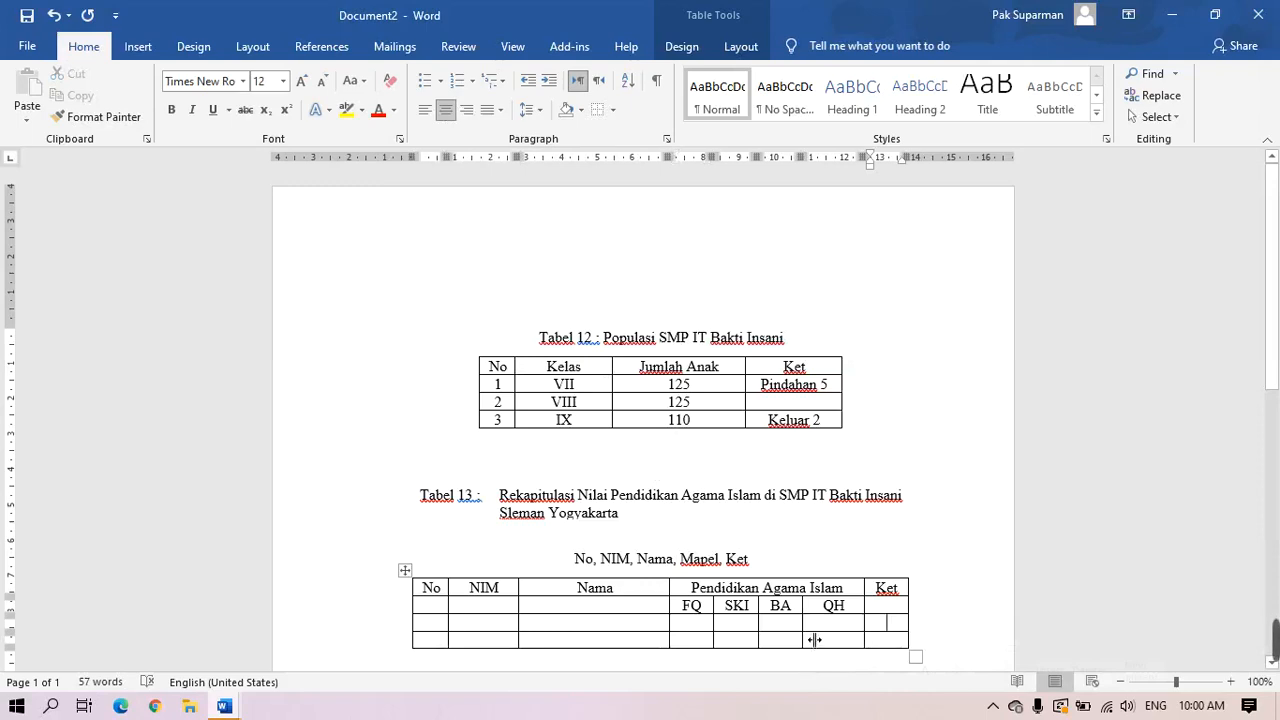
pyautogui.moveTo(816, 639); pyautogui.dragTo(703, 640)
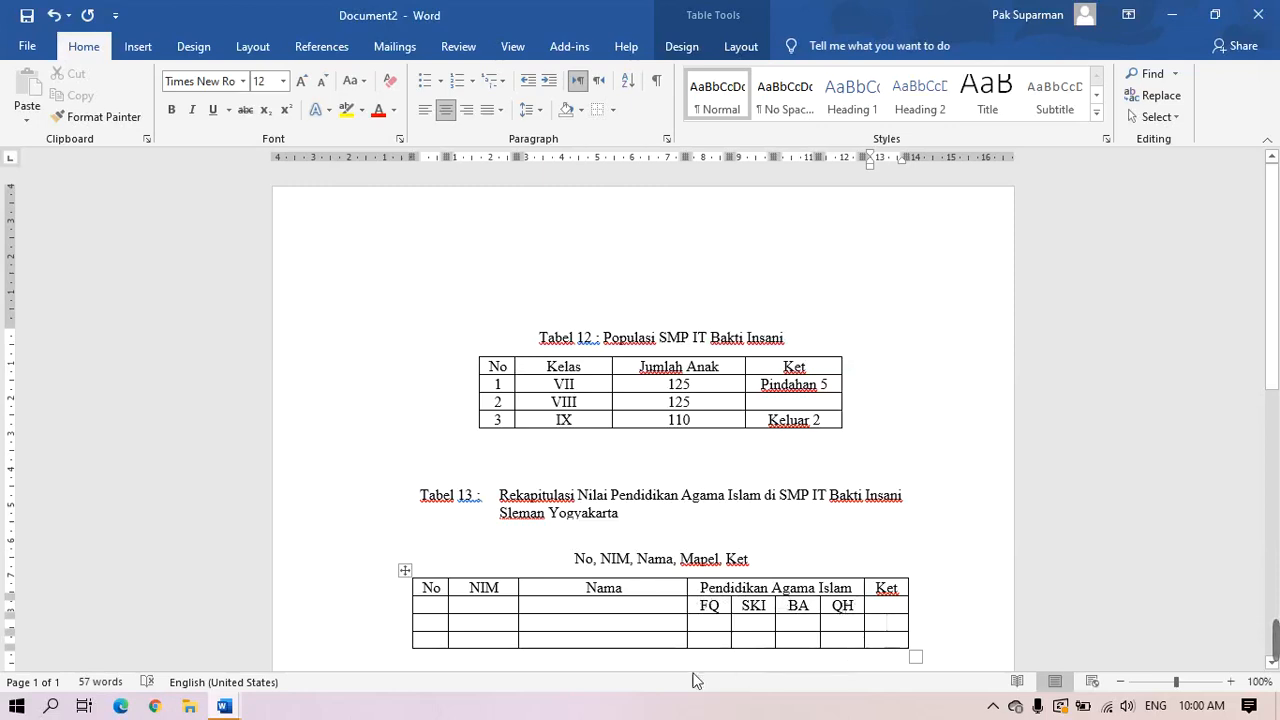
# Merge Tabel 13's No header with the empty cell beneath it
pyautogui.click(441, 610)
pyautogui.write('1')
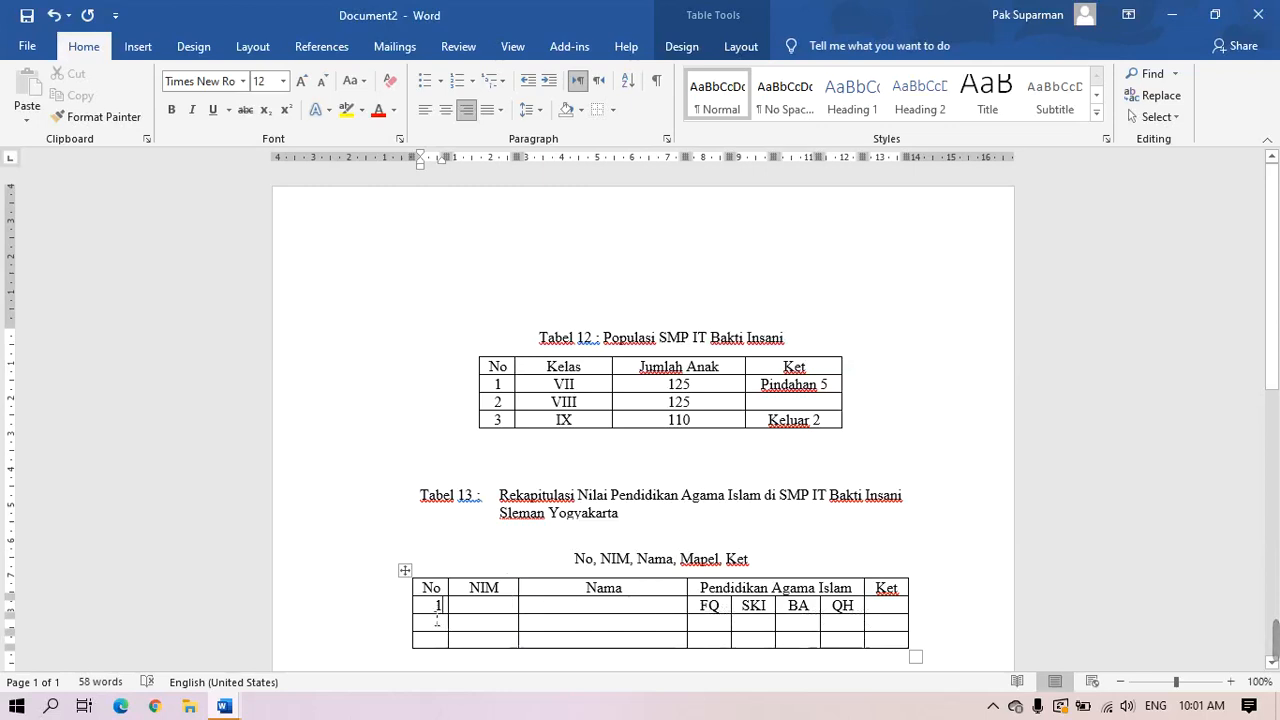
pyautogui.moveTo(413, 622)
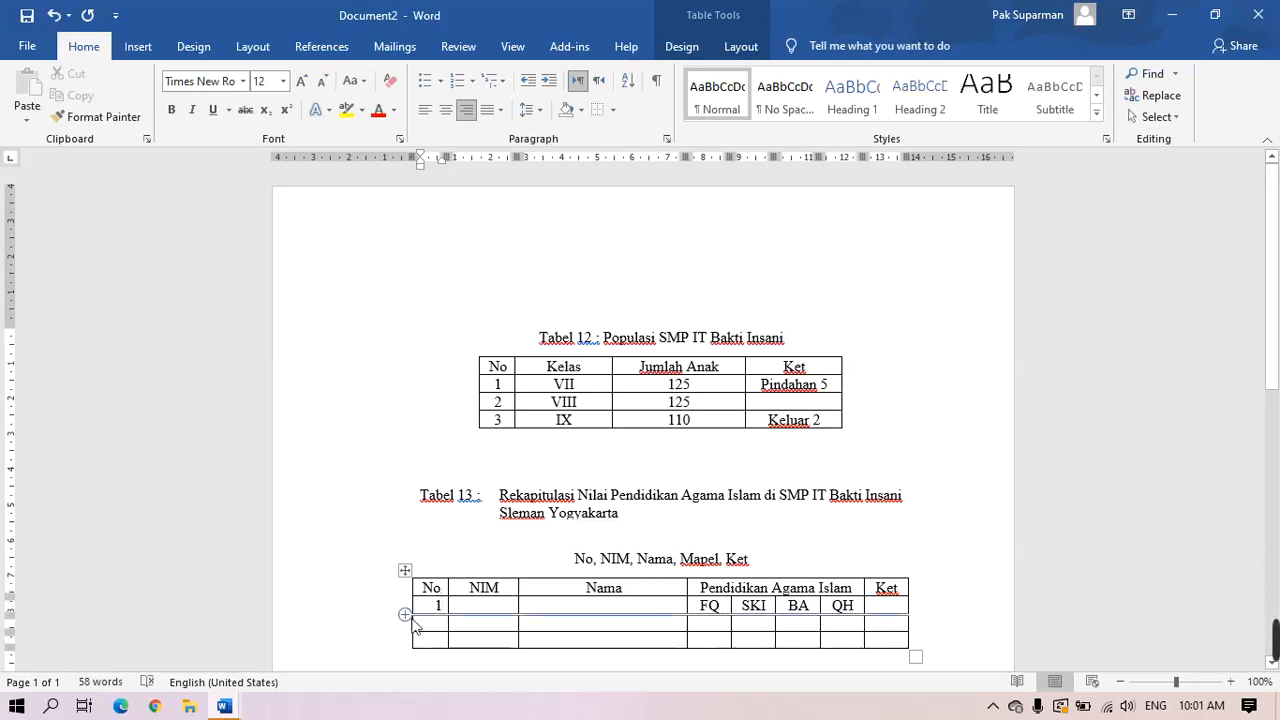
pyautogui.press('BackSpace')
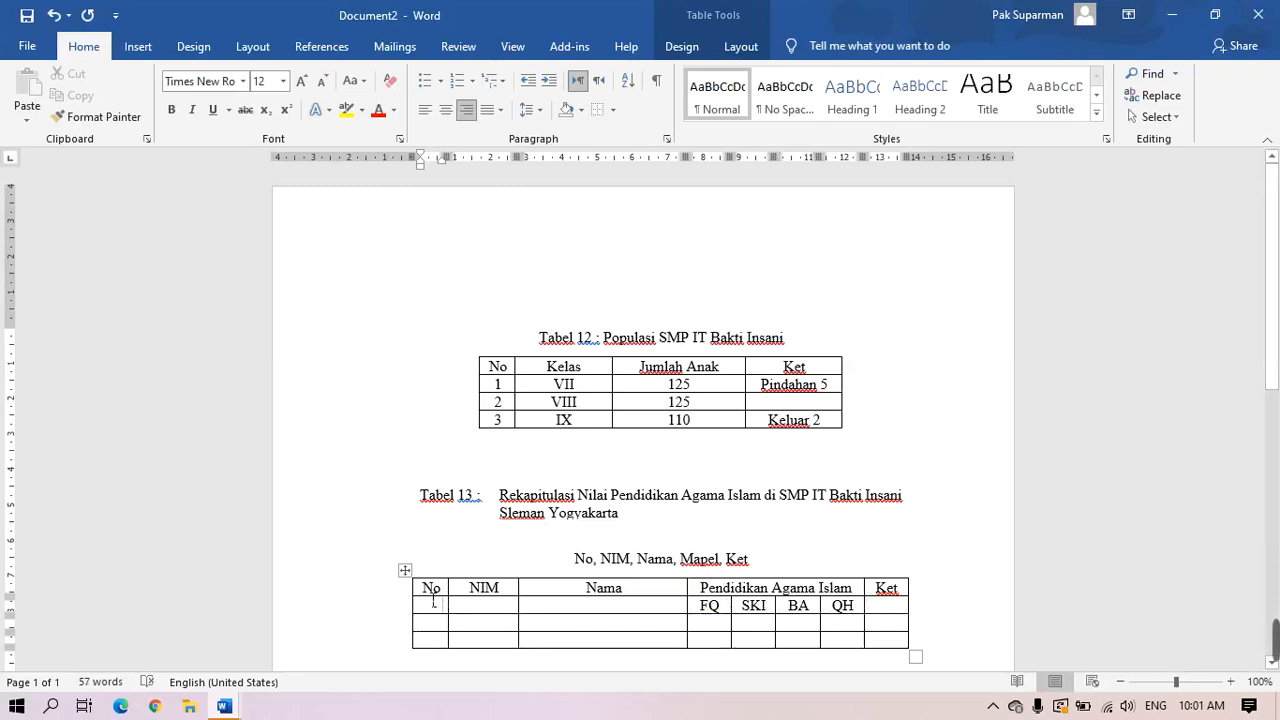
pyautogui.click(433, 604)
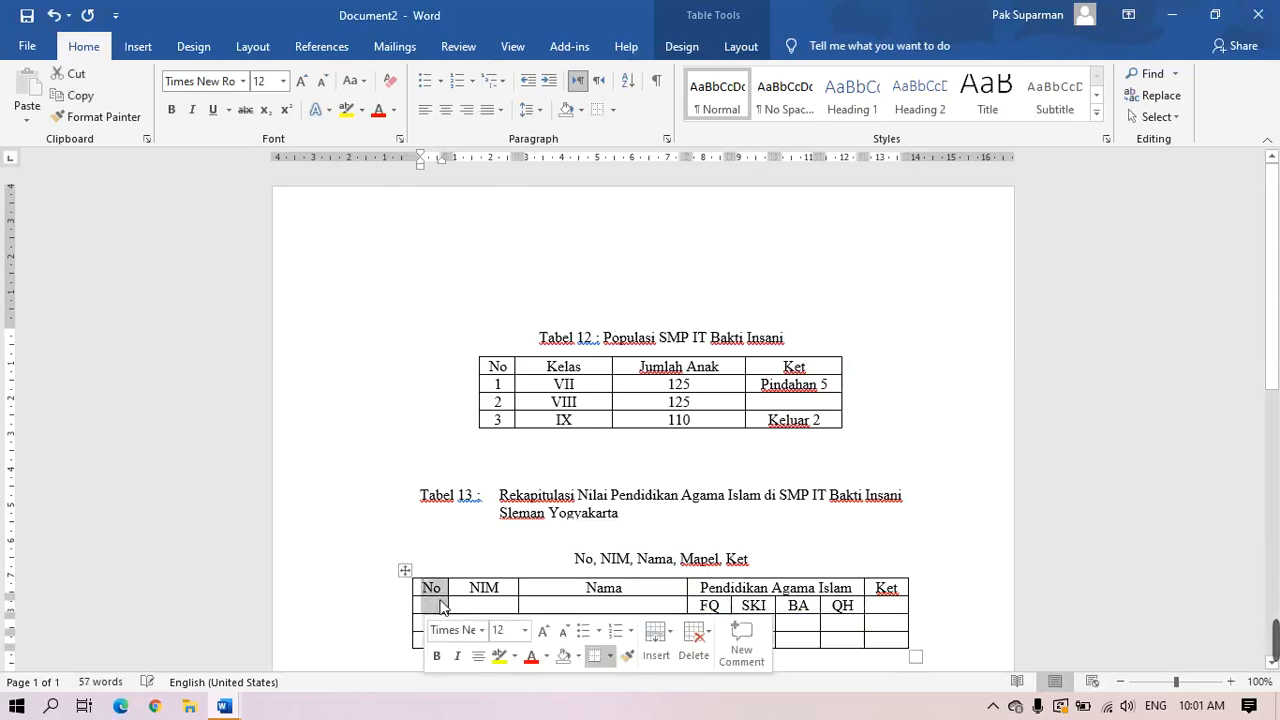
pyautogui.rightClick(444, 606)
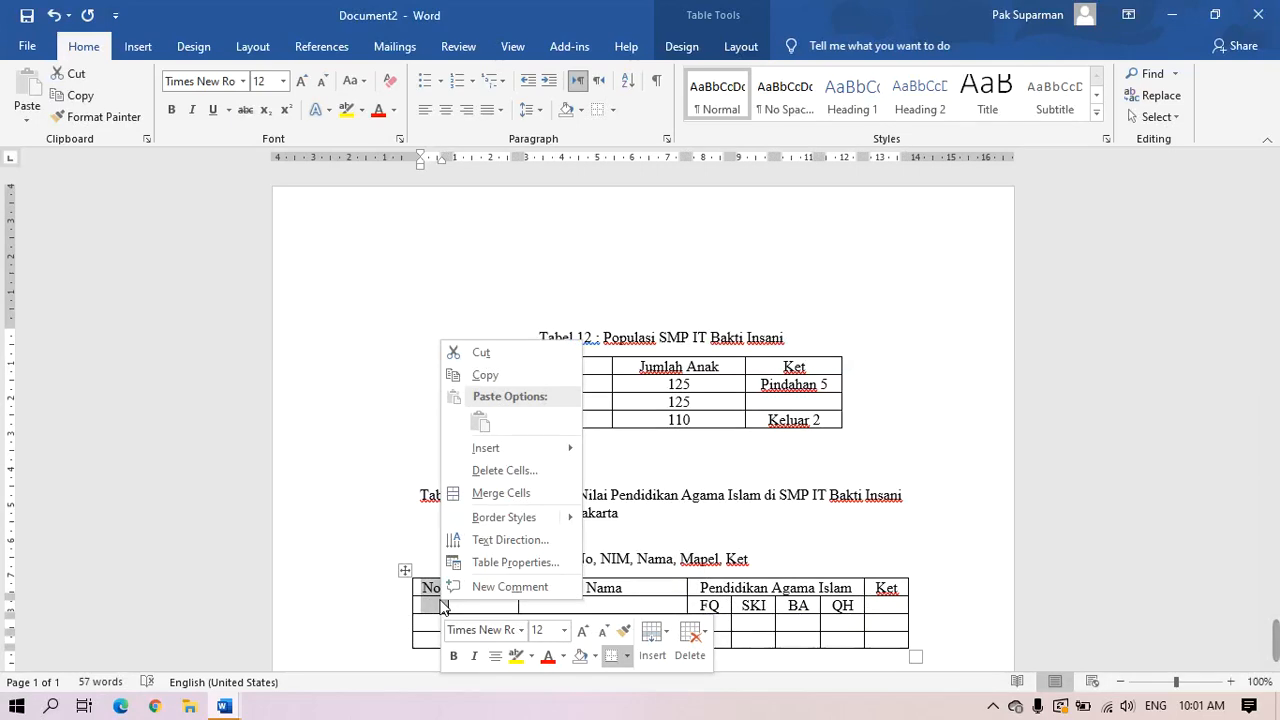
pyautogui.click(485, 494)
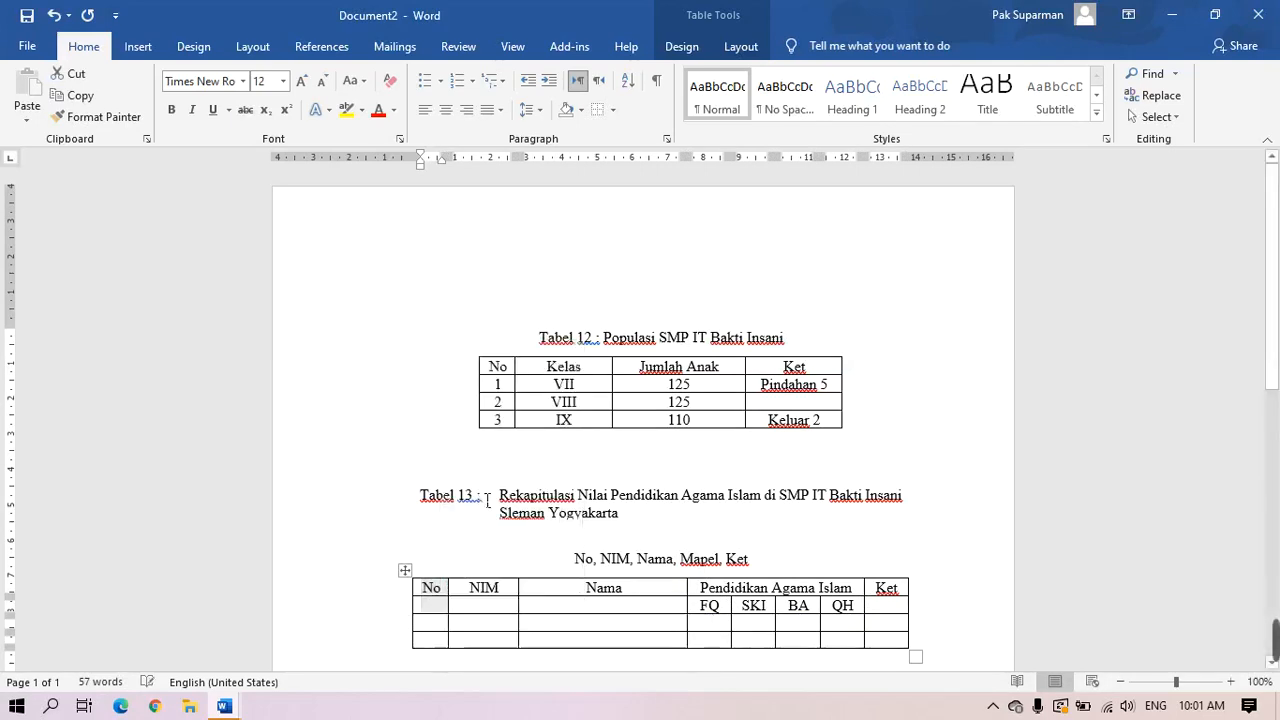
pyautogui.click(594, 622)
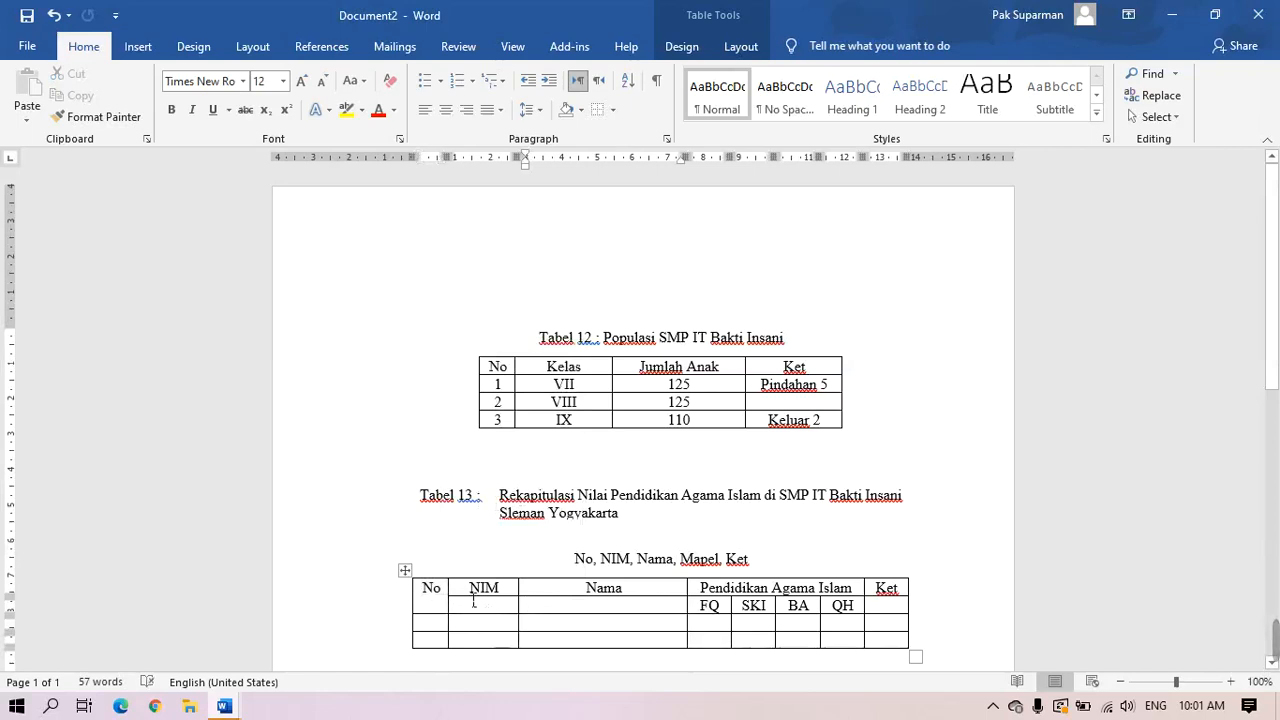
# Merge the NIM, Nama and Ket headers each with the cell below them
pyautogui.moveTo(474, 601); pyautogui.dragTo(474, 588)
pyautogui.rightClick(490, 598)
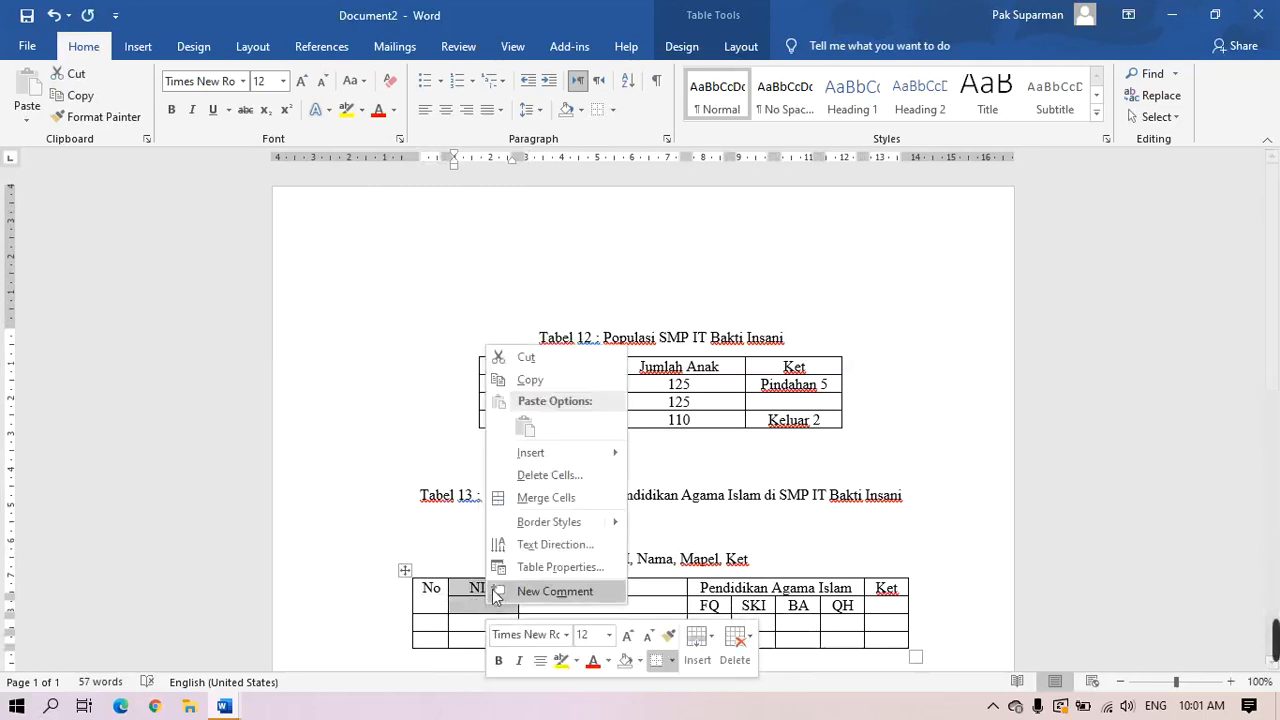
pyautogui.click(546, 497)
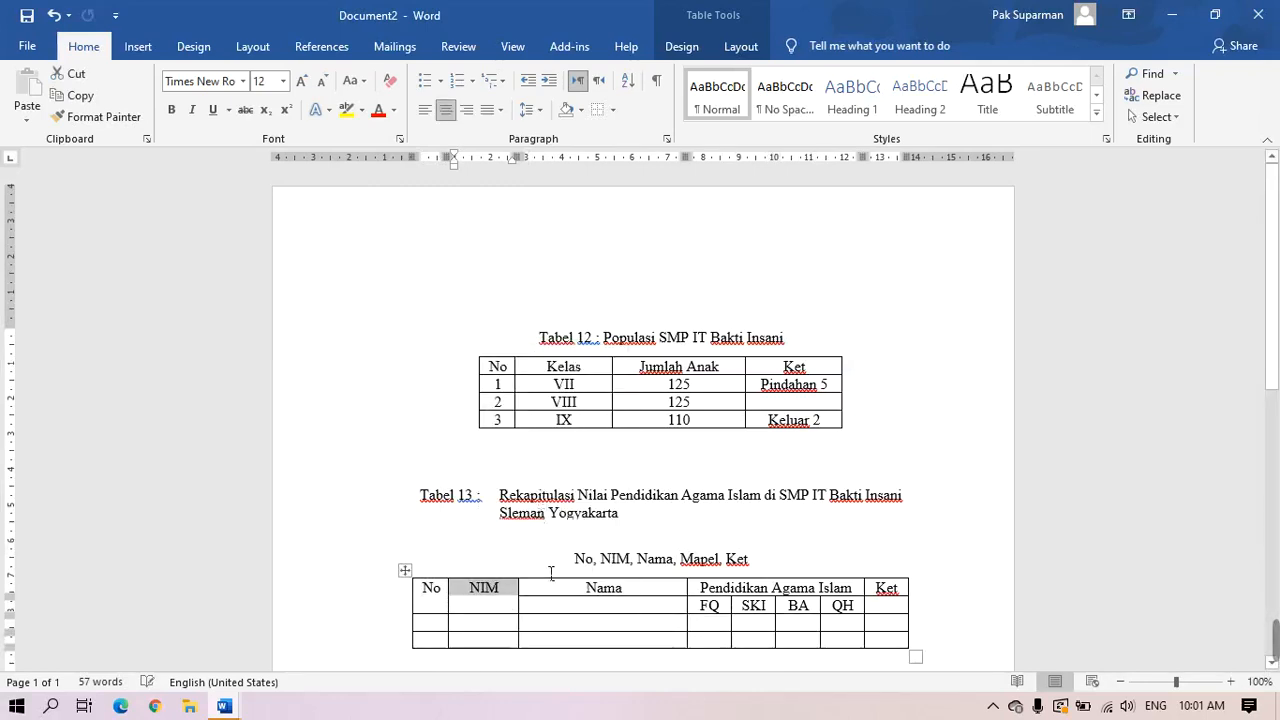
pyautogui.moveTo(557, 600); pyautogui.dragTo(555, 588)
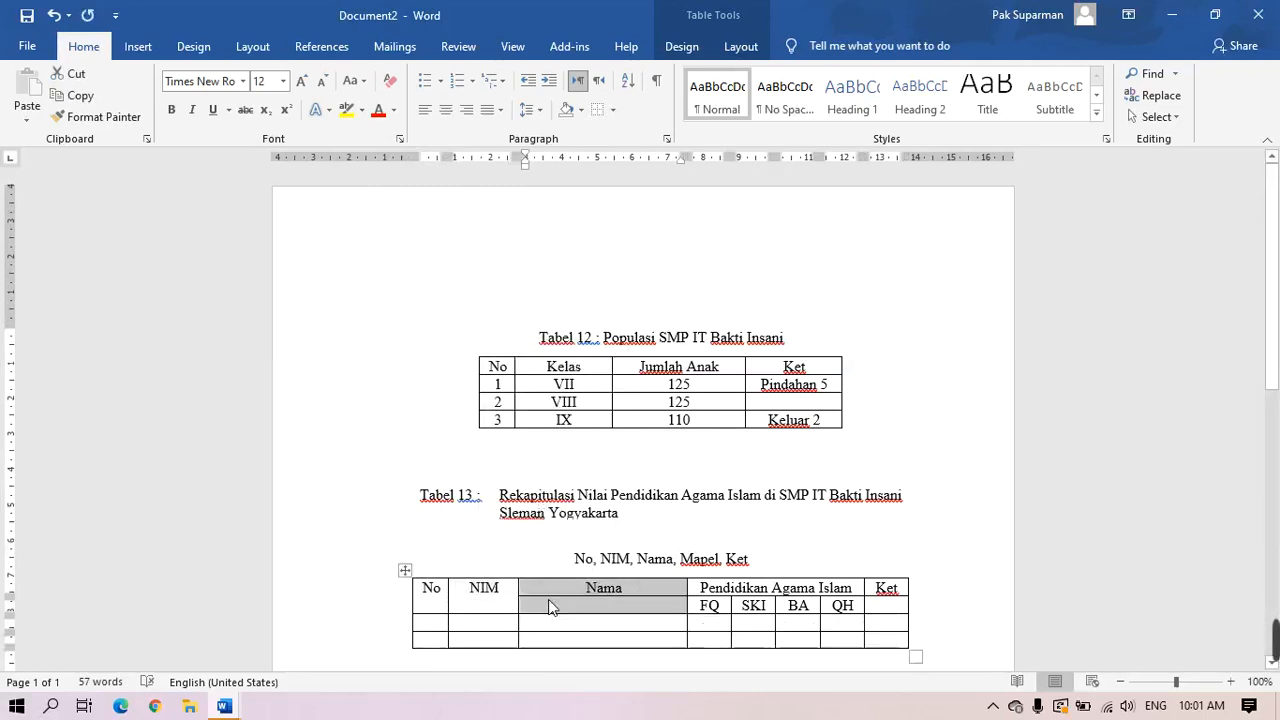
pyautogui.rightClick(552, 606)
pyautogui.click(586, 503)
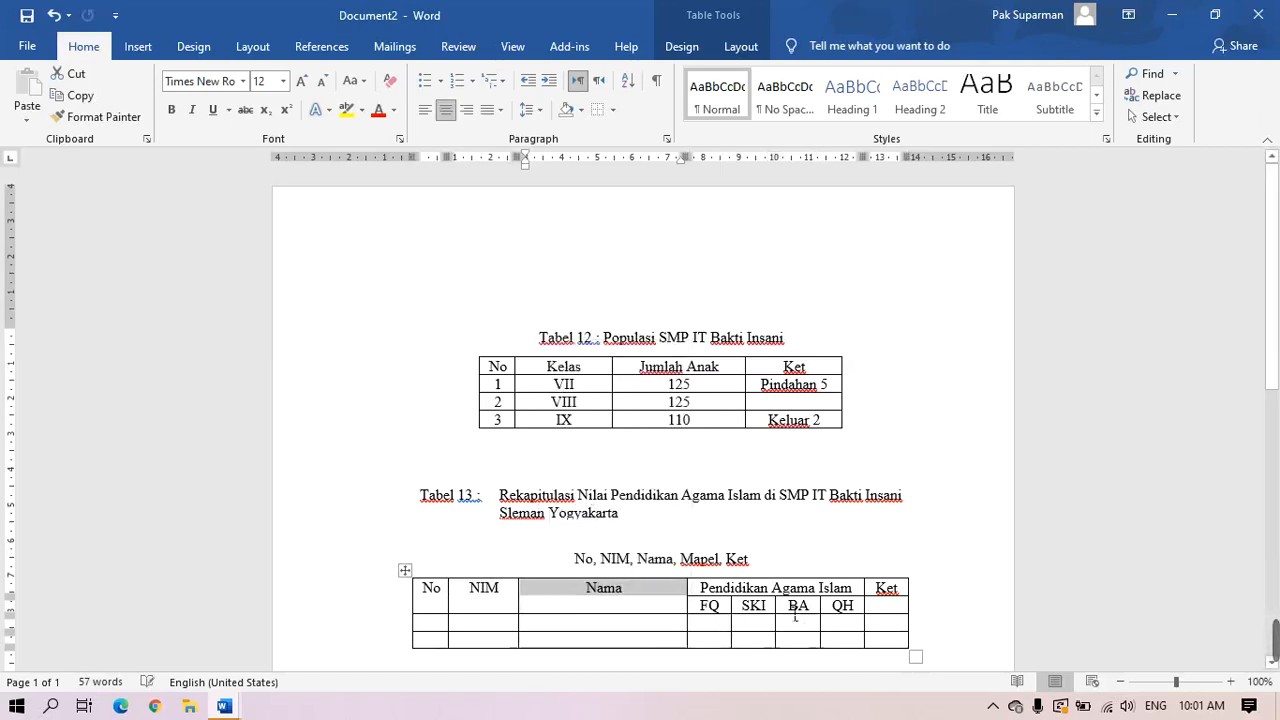
pyautogui.moveTo(886, 592); pyautogui.dragTo(878, 610)
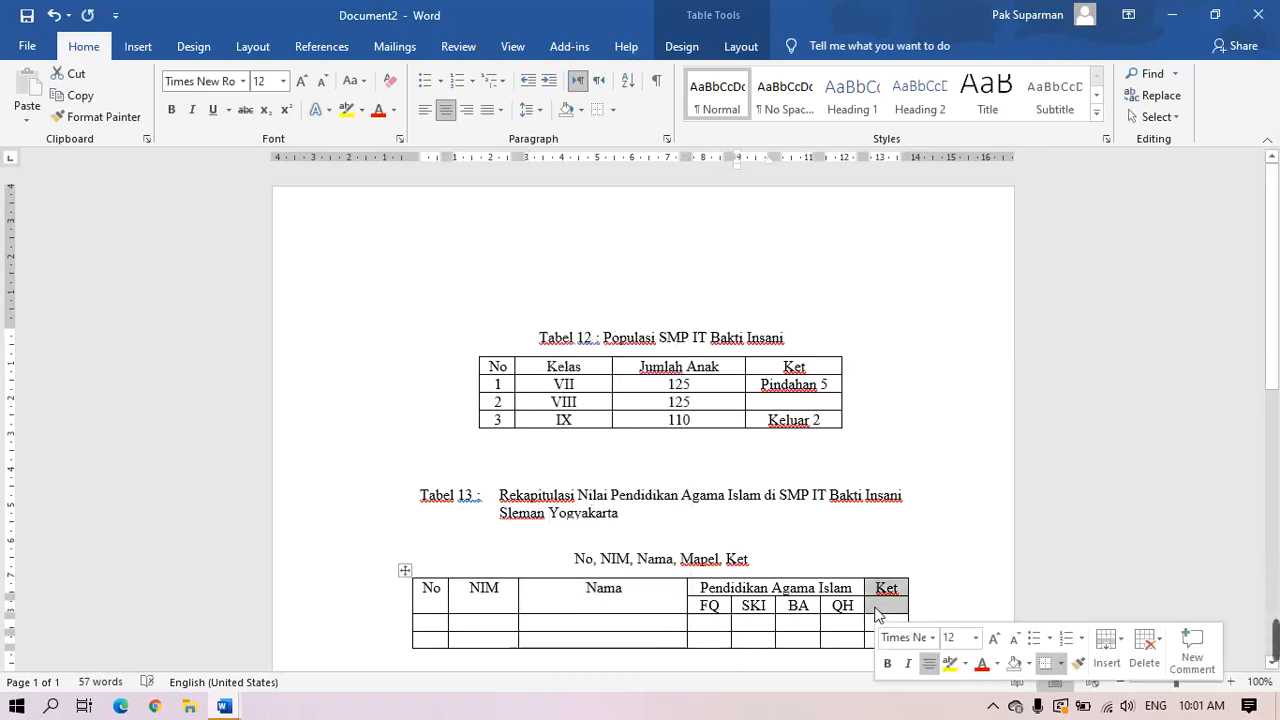
pyautogui.rightClick(876, 612)
pyautogui.click(960, 500)
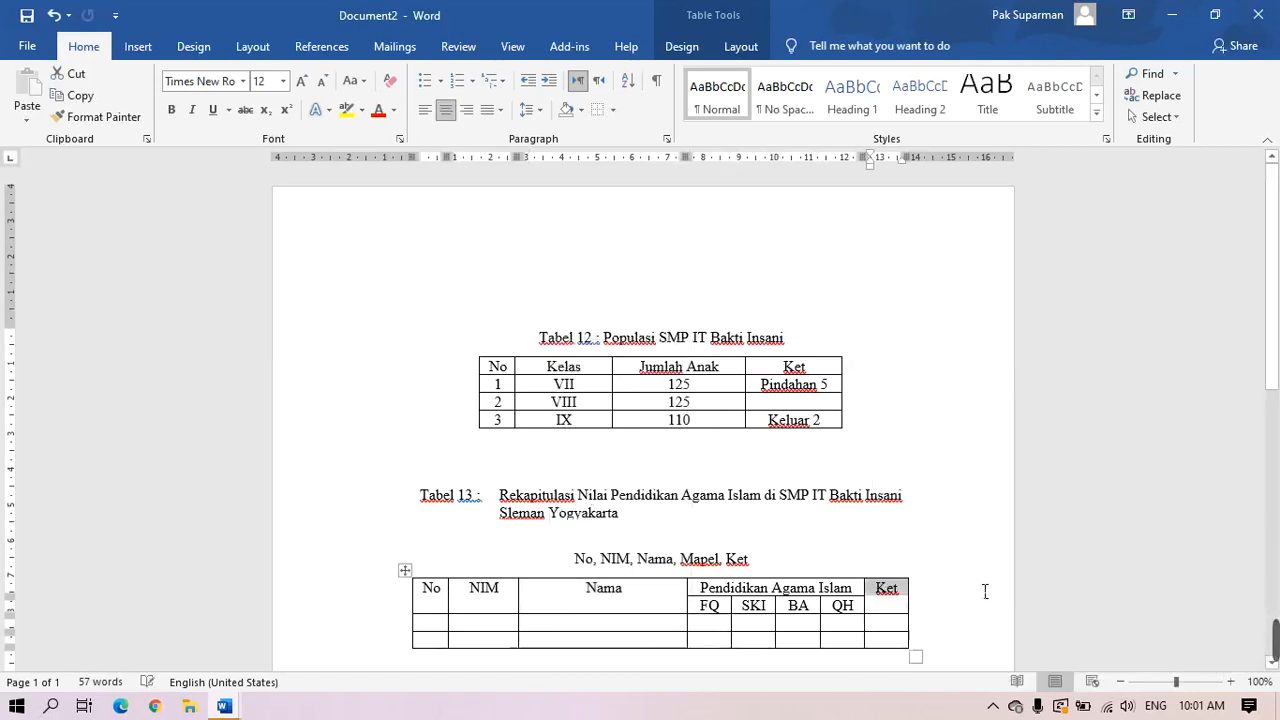
pyautogui.click(752, 625)
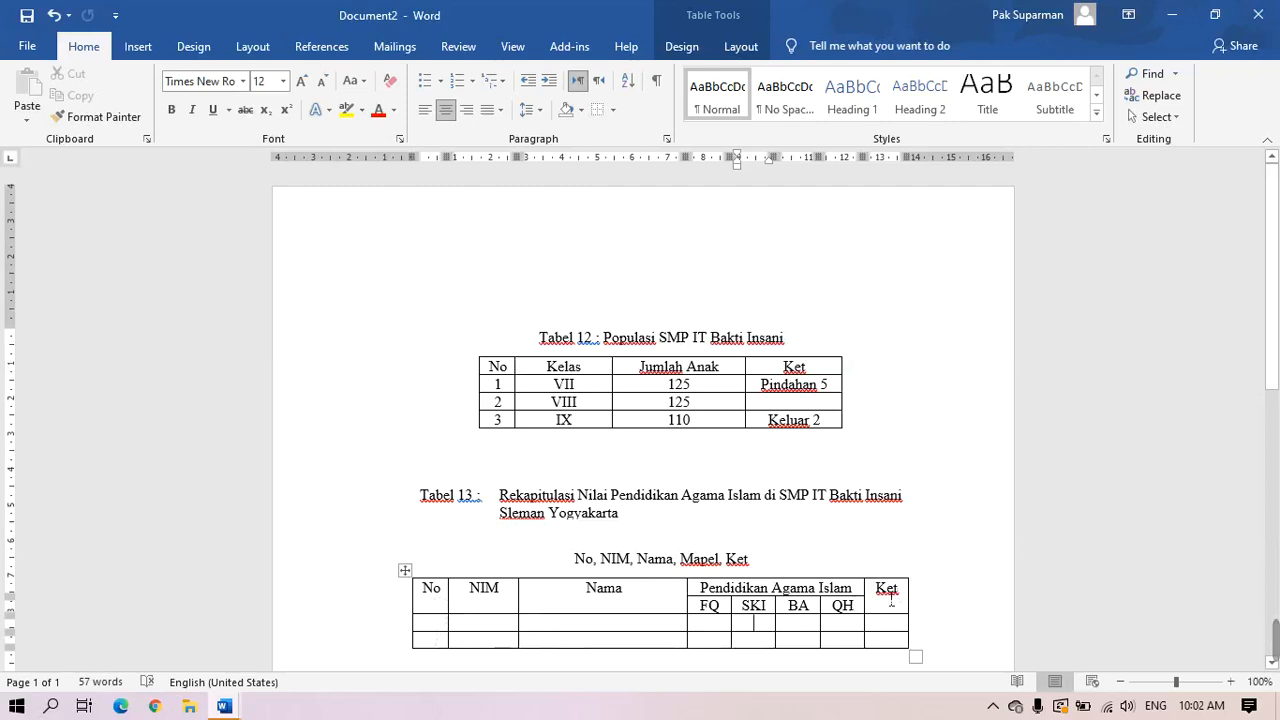
# Give Tabel 13's header cells Center vertical alignment in Table Properties' Cell settings
pyautogui.click(408, 597)
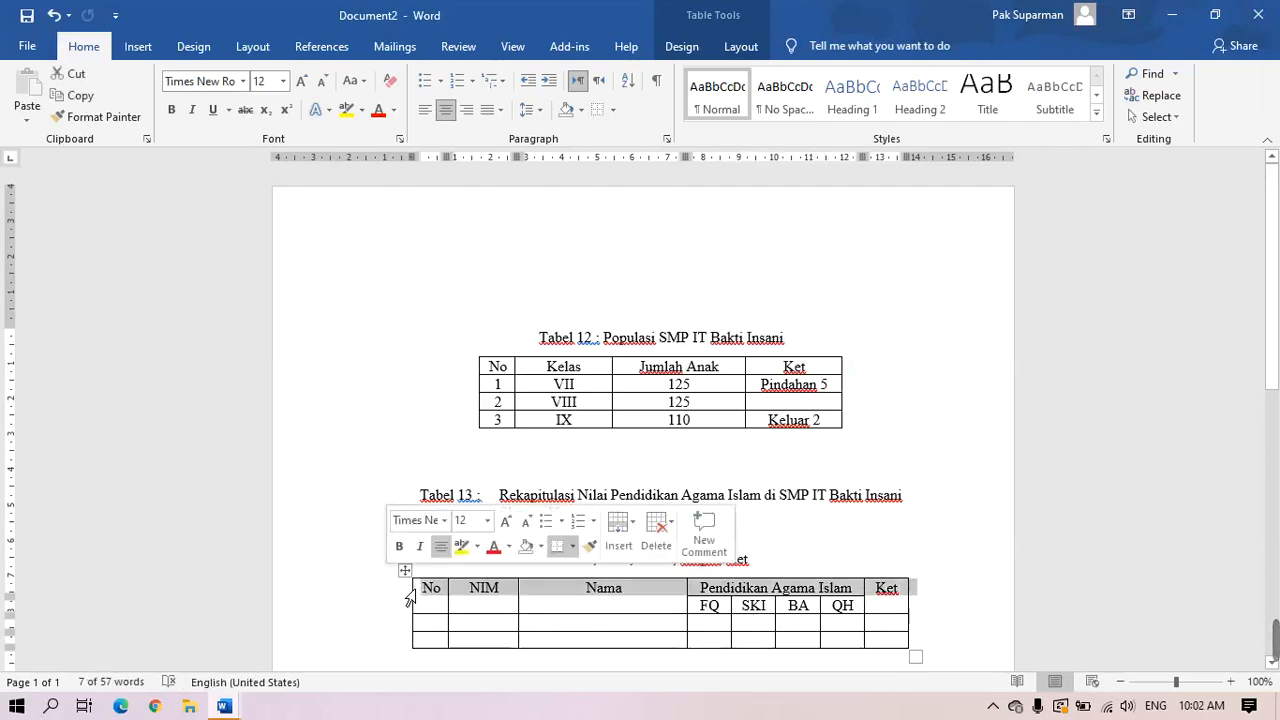
pyautogui.rightClick(536, 592)
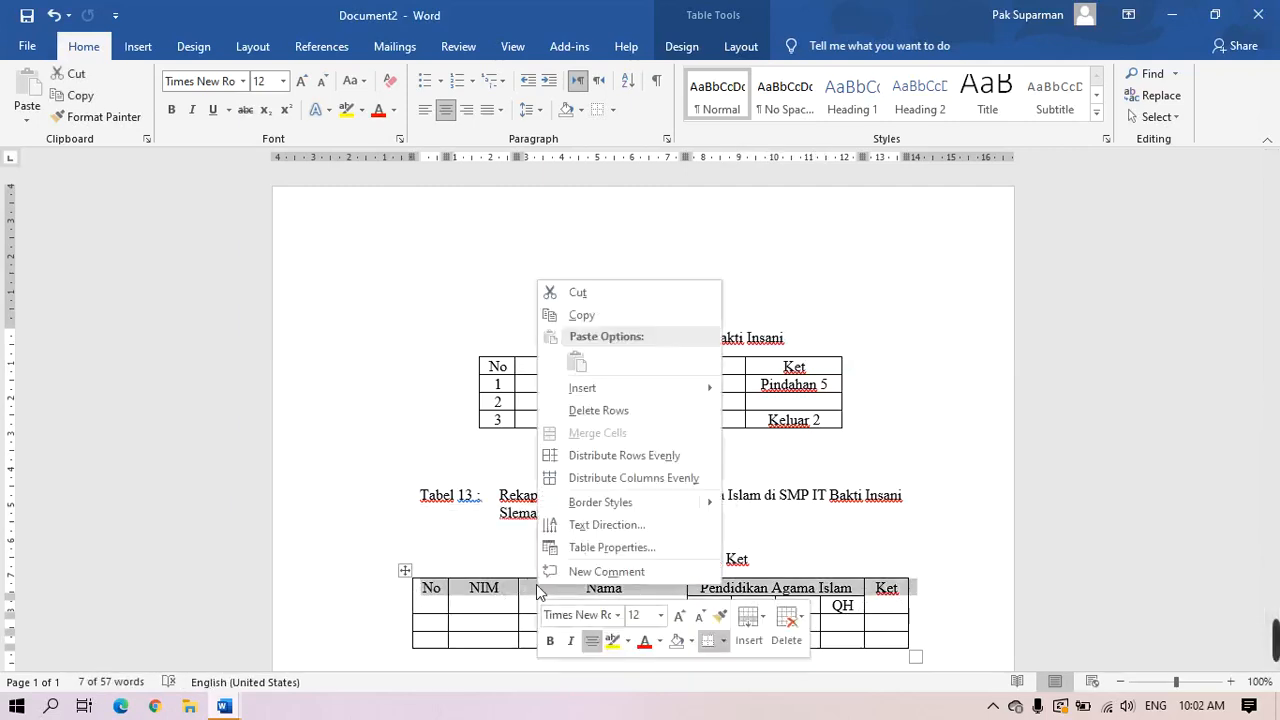
pyautogui.click(610, 548)
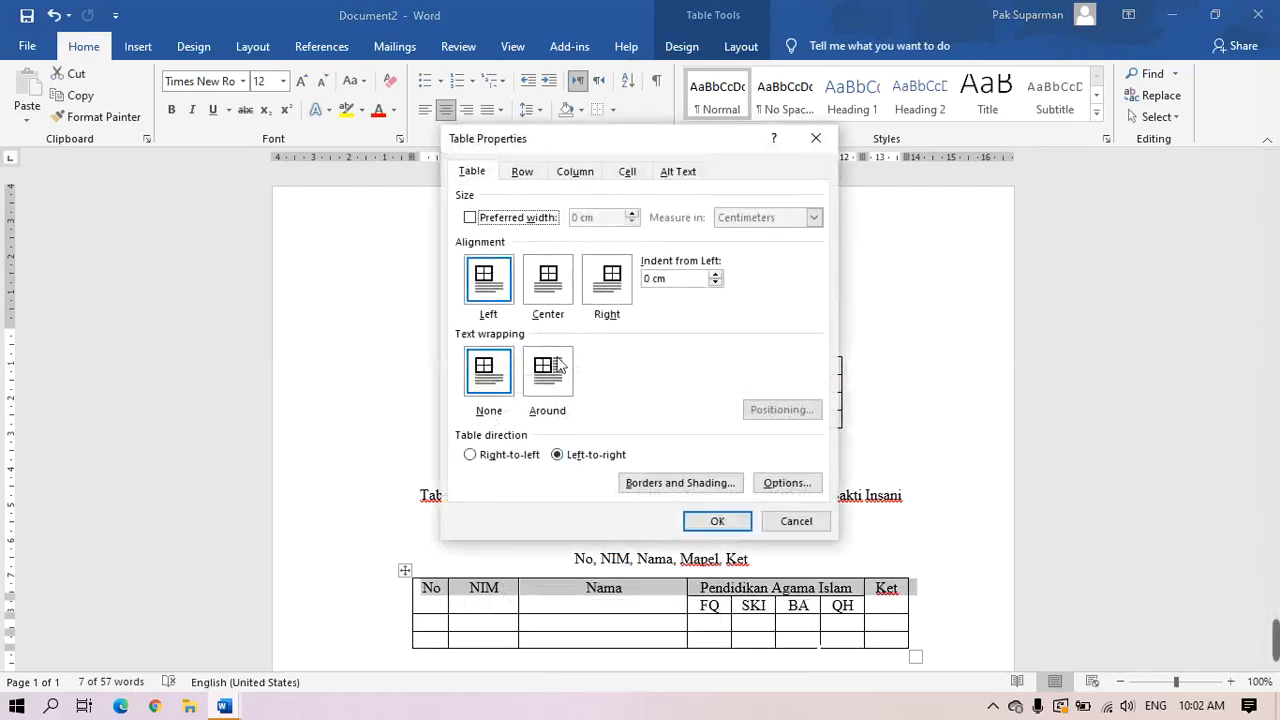
pyautogui.click(634, 177)
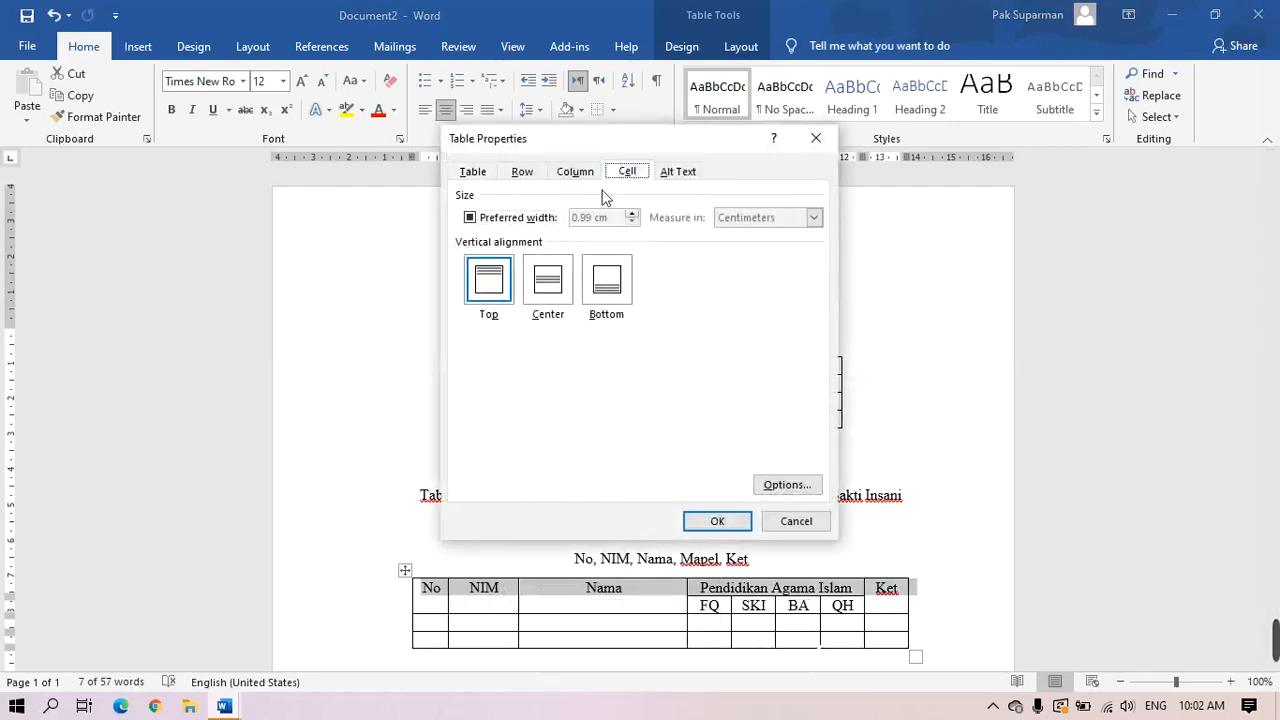
pyautogui.click(550, 290)
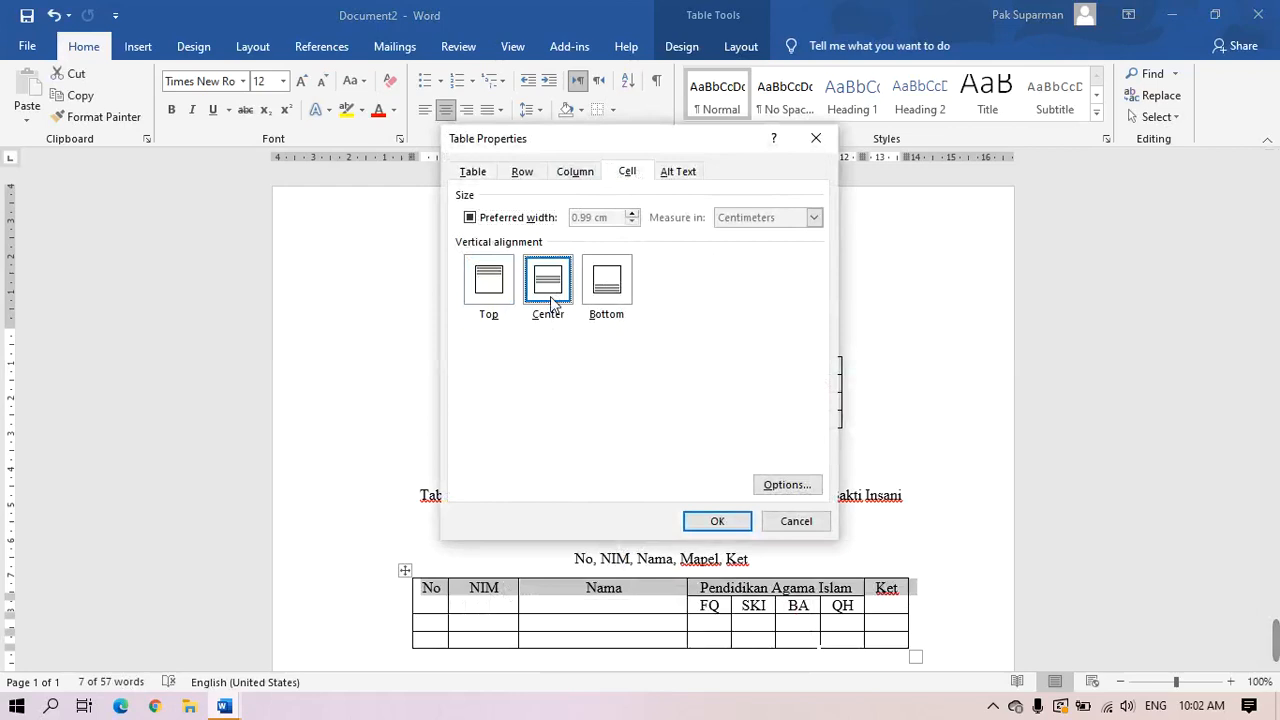
pyautogui.click(735, 522)
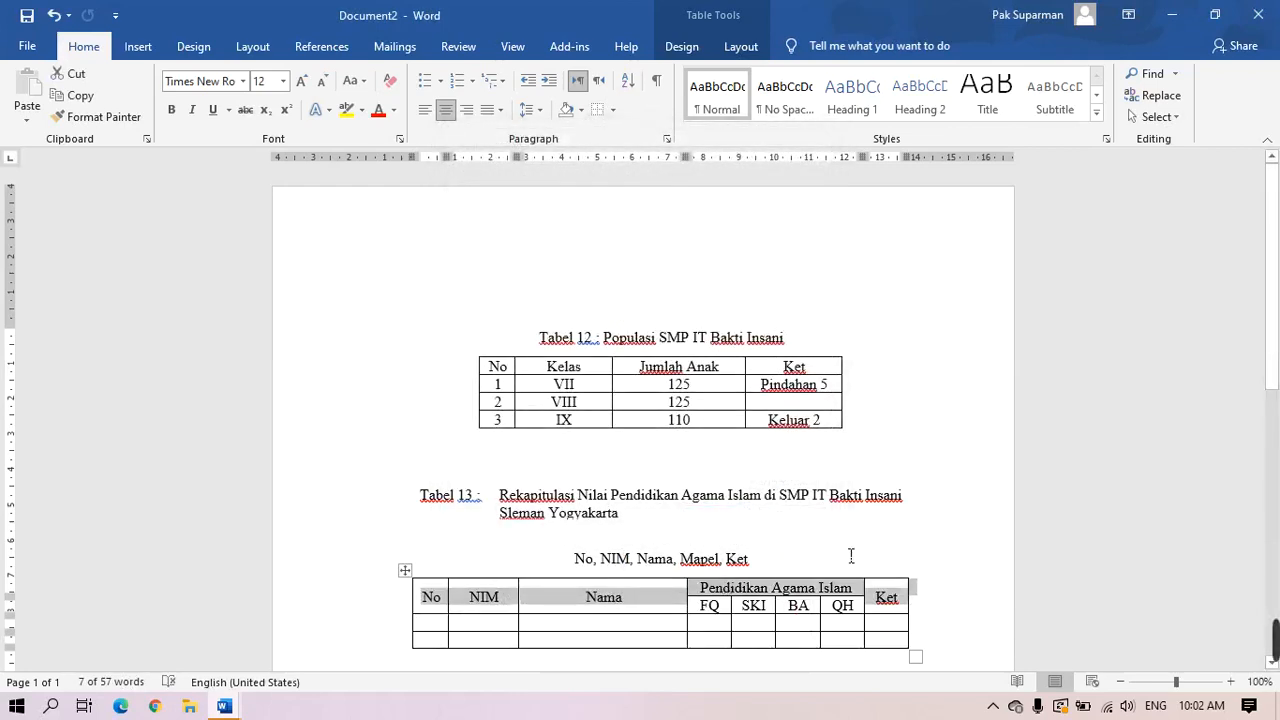
pyautogui.click(851, 556)
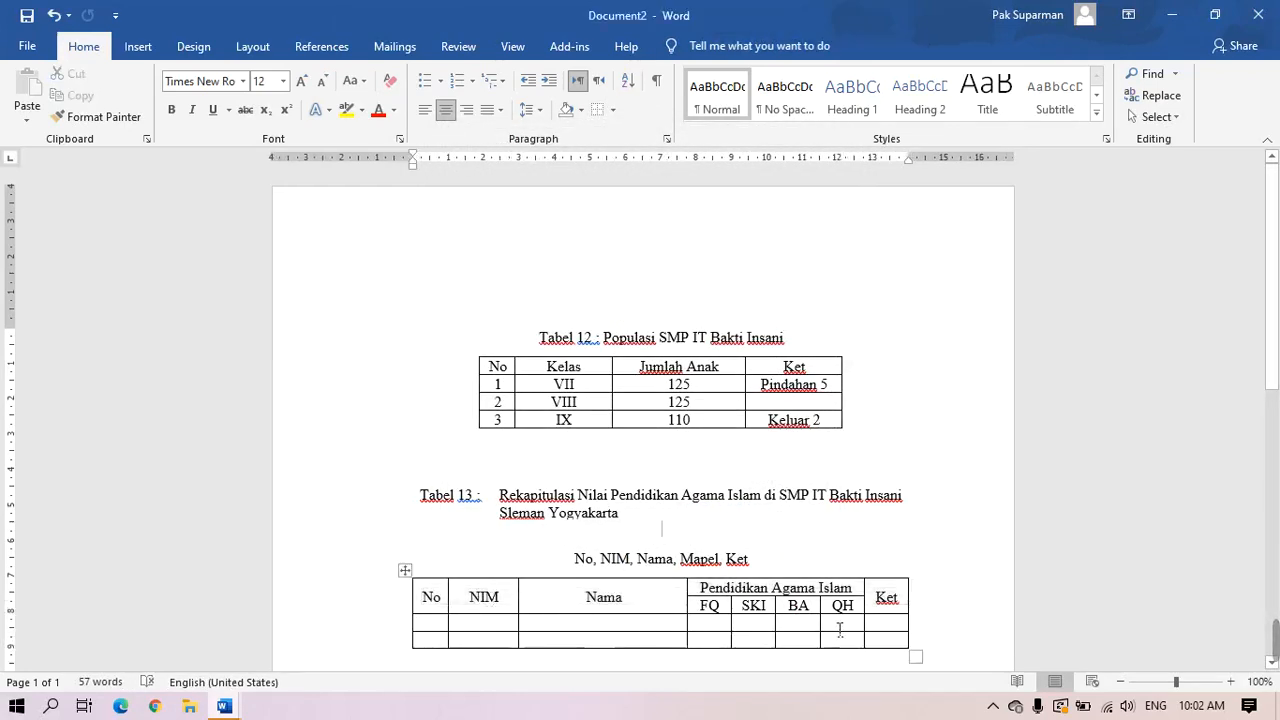
# Delete the 'No, NIM, Nama, Mapel, Ket' line and the empty paragraph above the table
pyautogui.click(340, 567)
pyautogui.press('Delete')
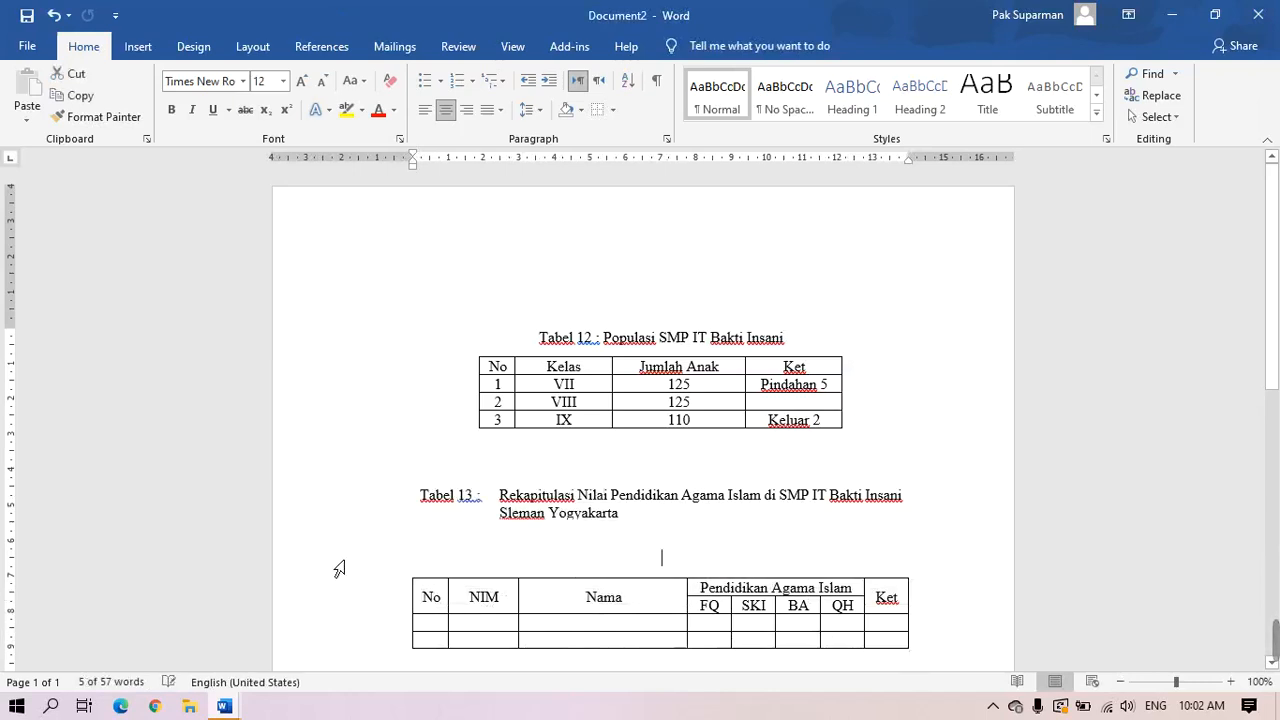
pyautogui.press('BackSpace')
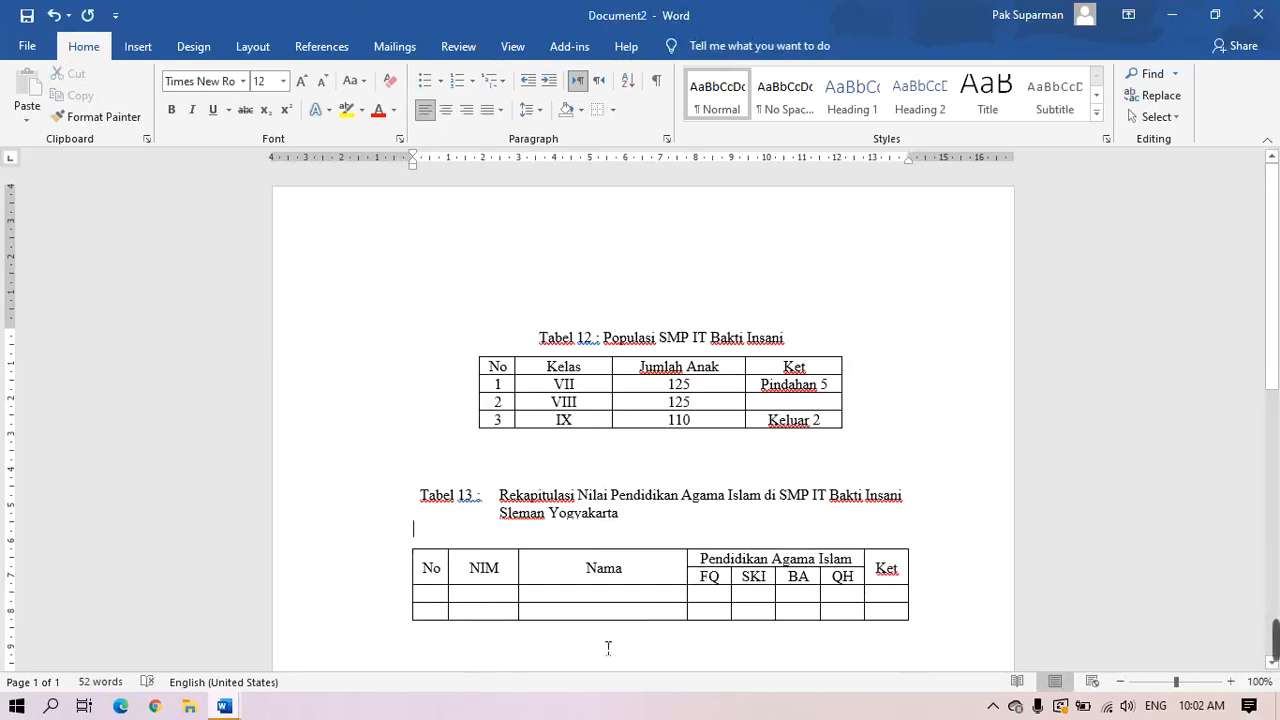
pyautogui.click(445, 595)
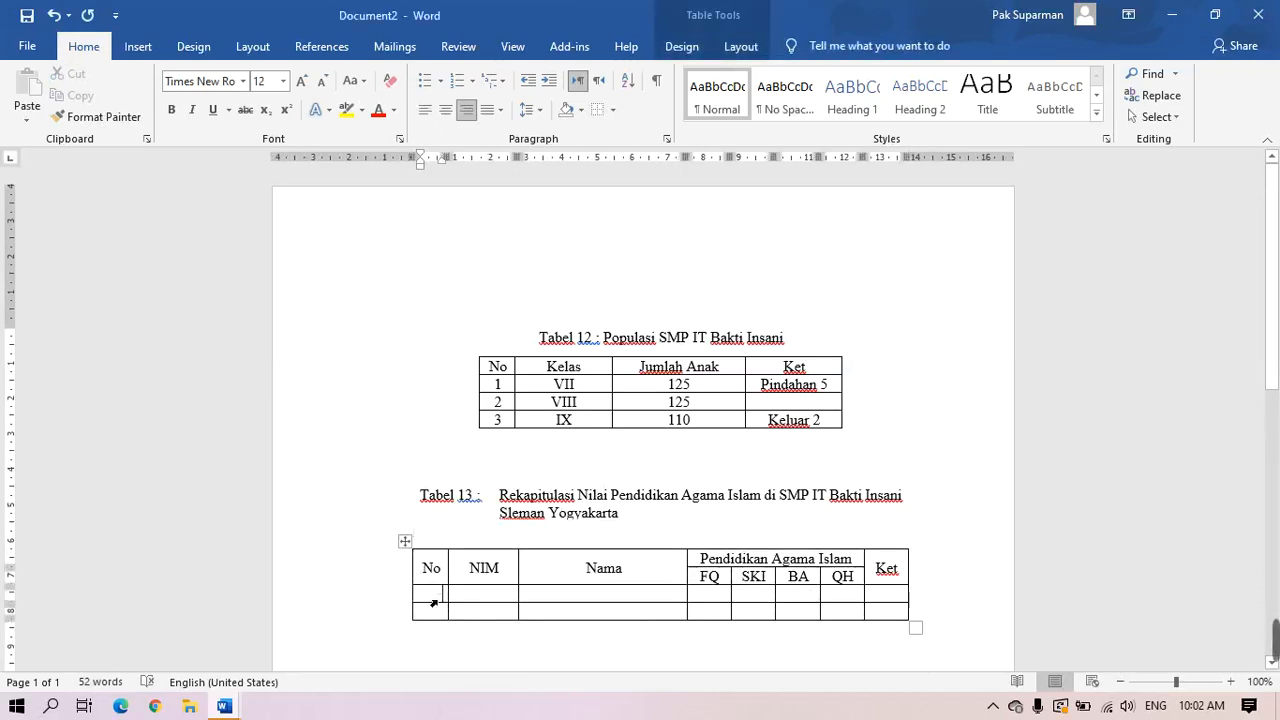
# Center the No and NIM cells of Tabel 13's two empty data rows
pyautogui.moveTo(432, 596); pyautogui.dragTo(486, 608)
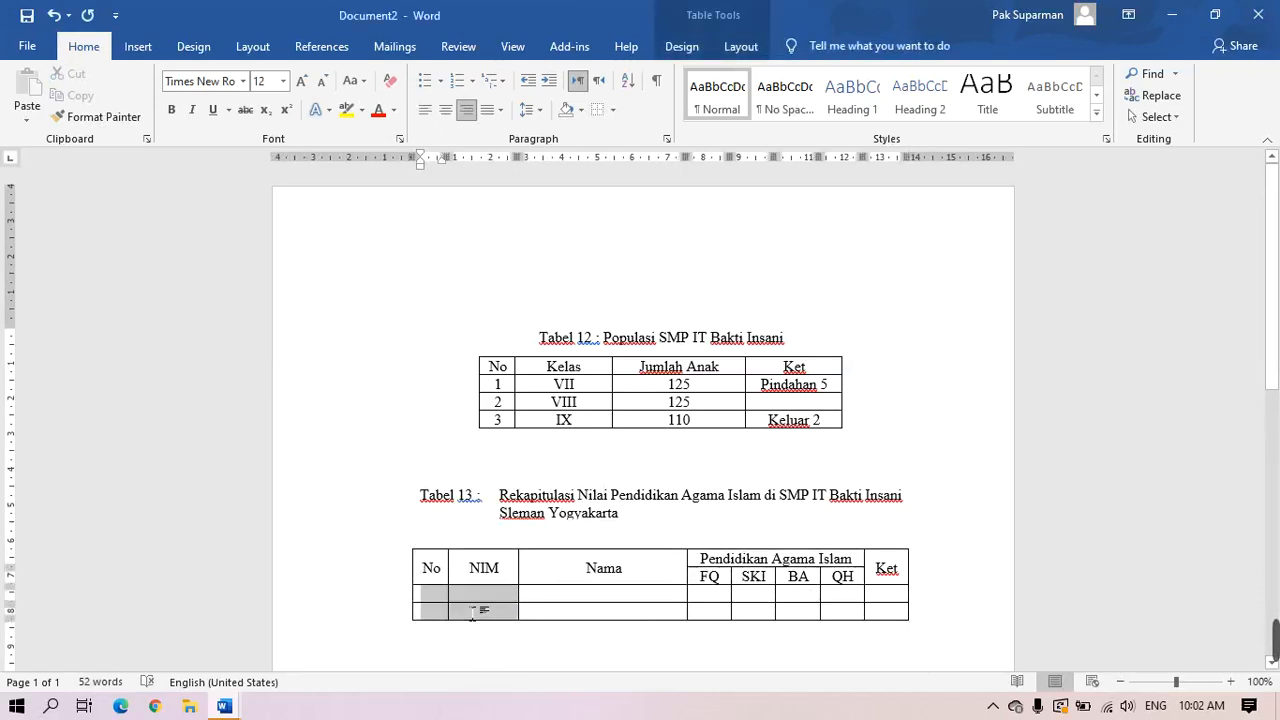
pyautogui.click(446, 109)
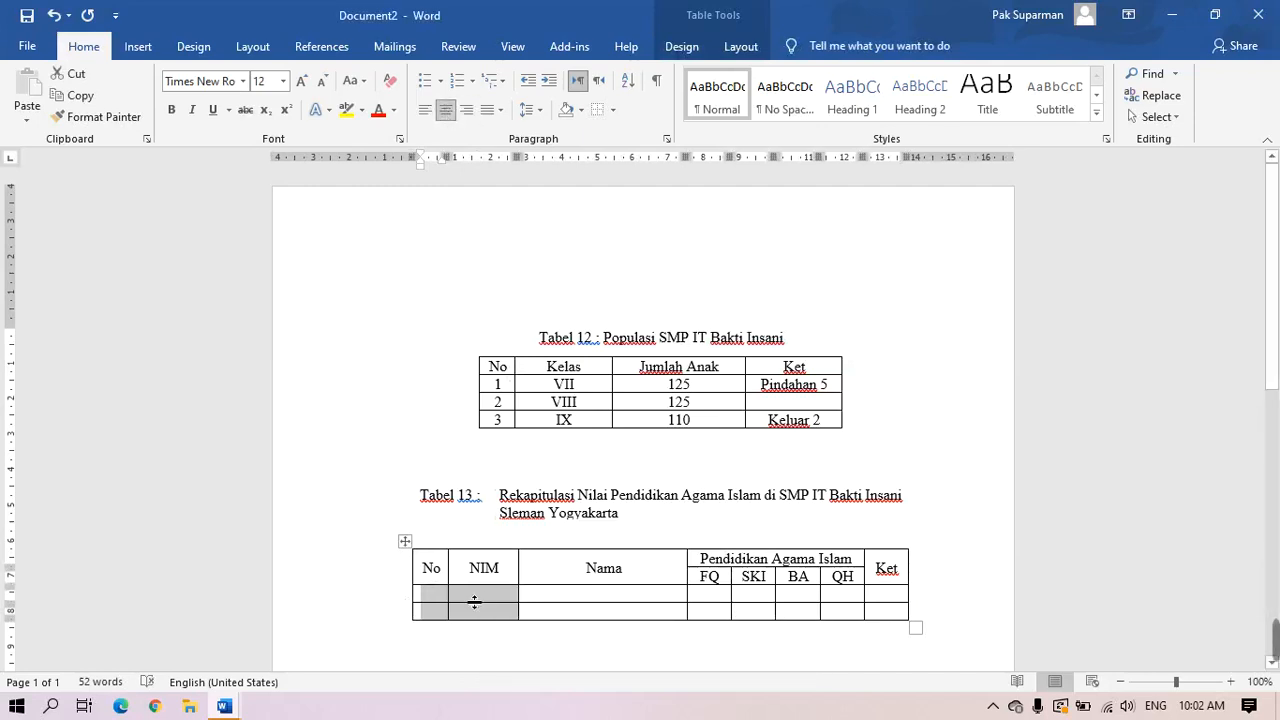
pyautogui.click(438, 597)
# Fill in each of the two students' number, NIM and full name
pyautogui.write('1')
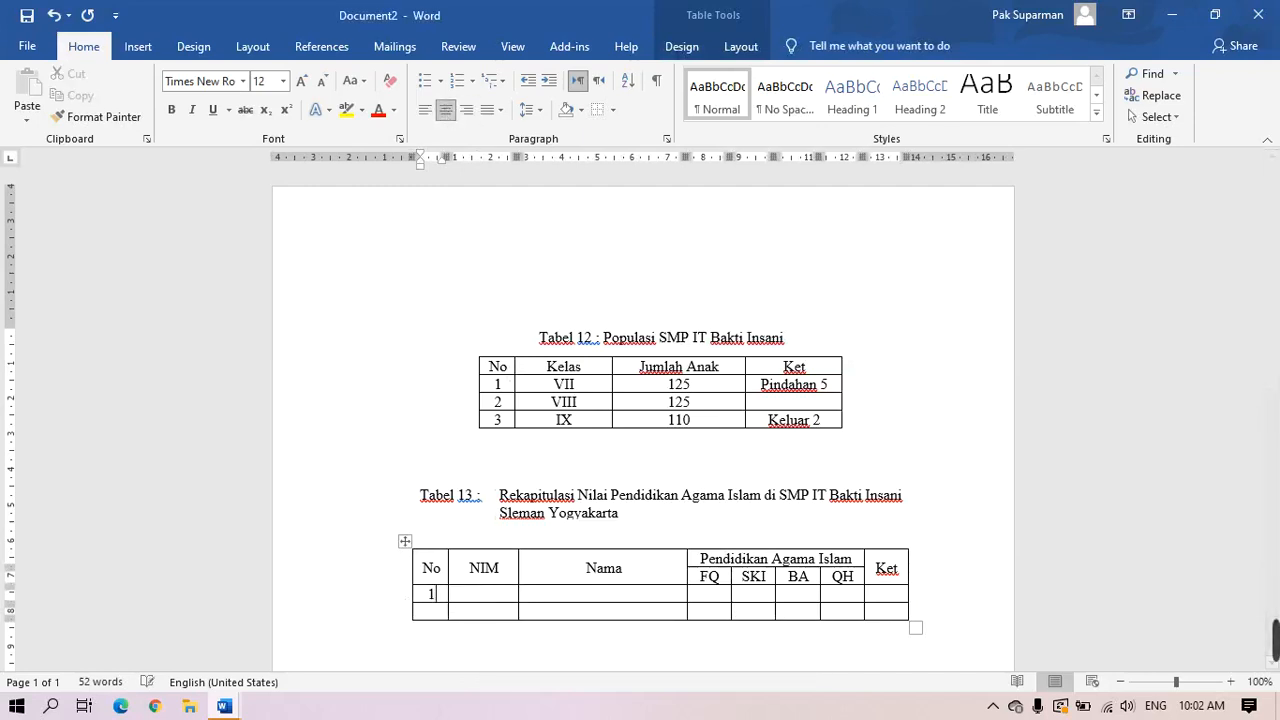
pyautogui.write('2')
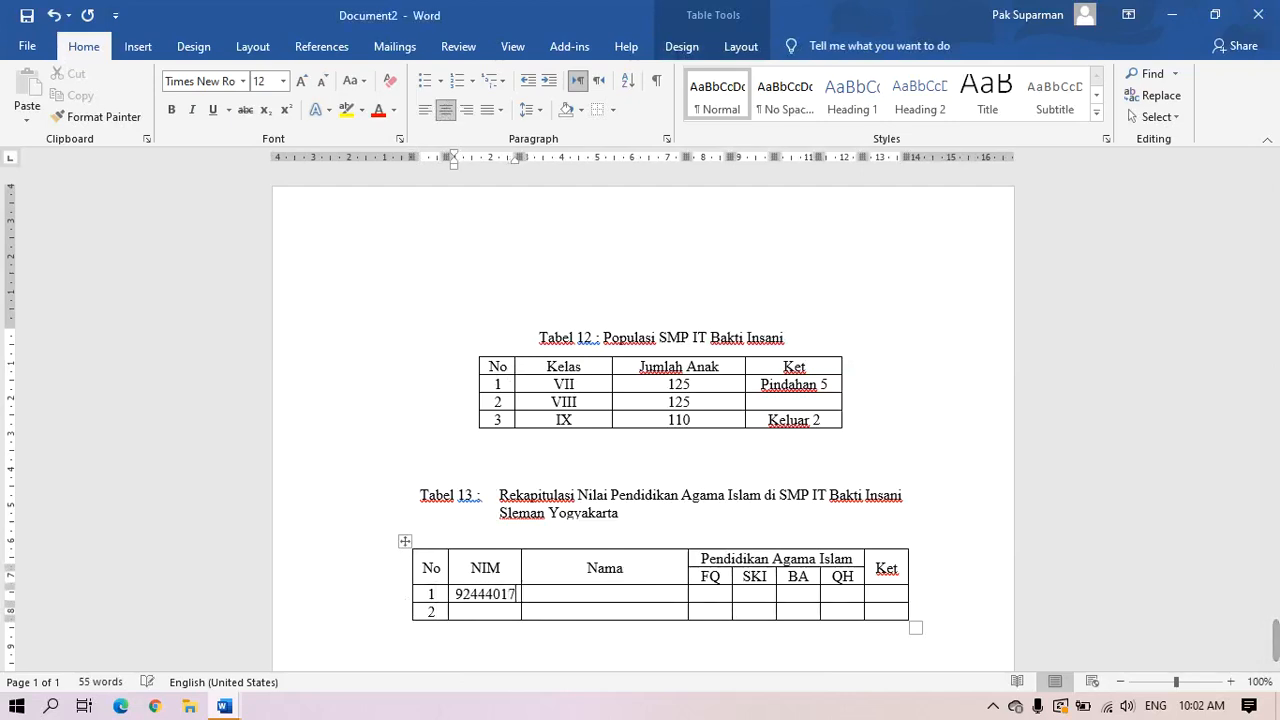
pyautogui.press('Tab')
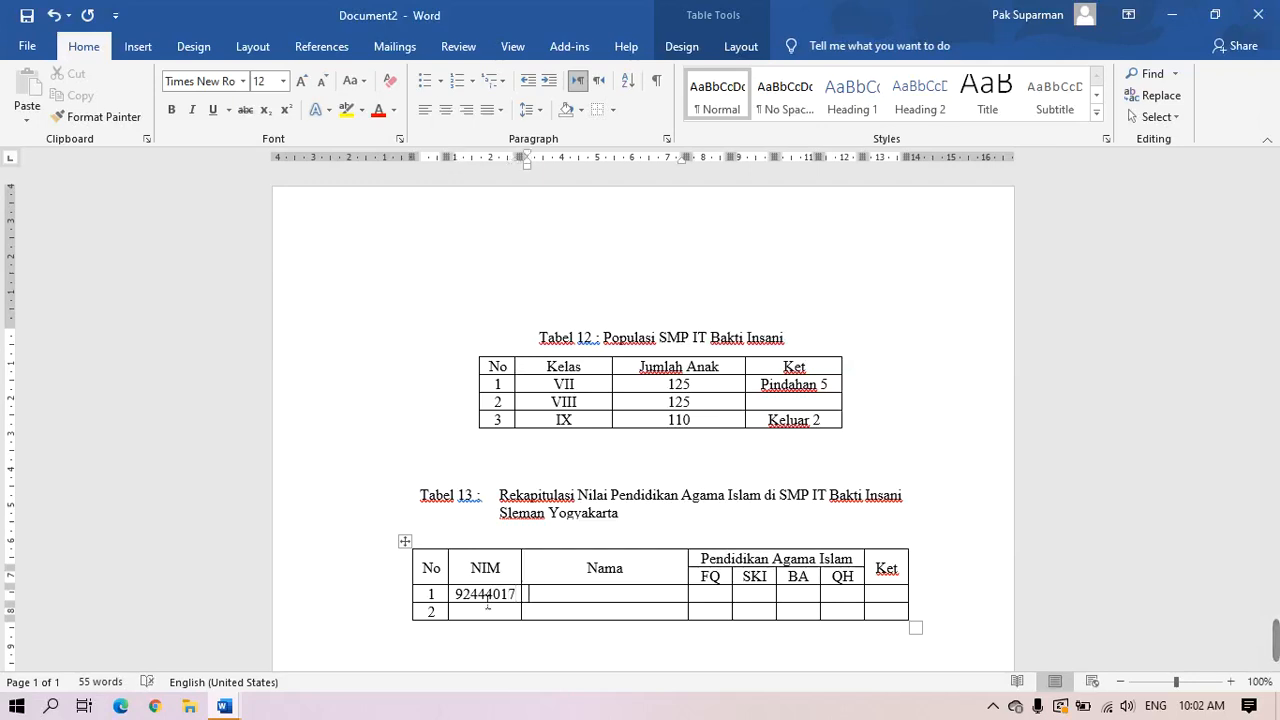
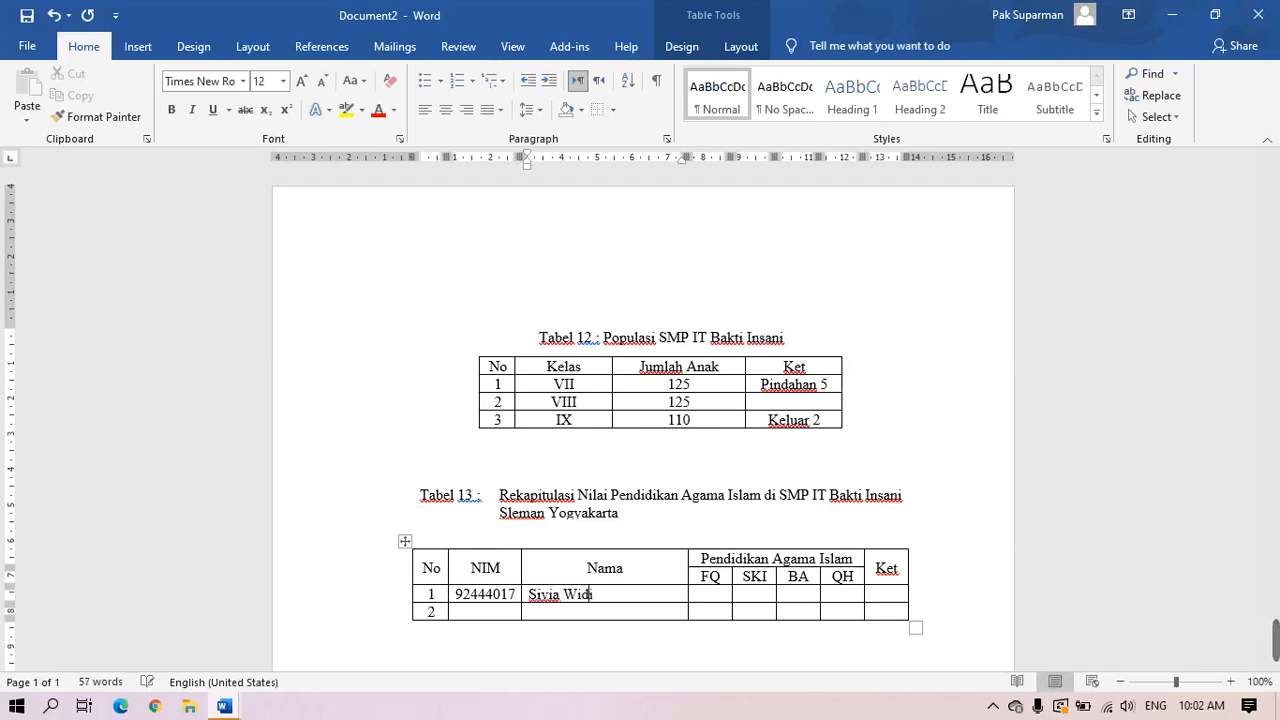
pyautogui.click(491, 619)
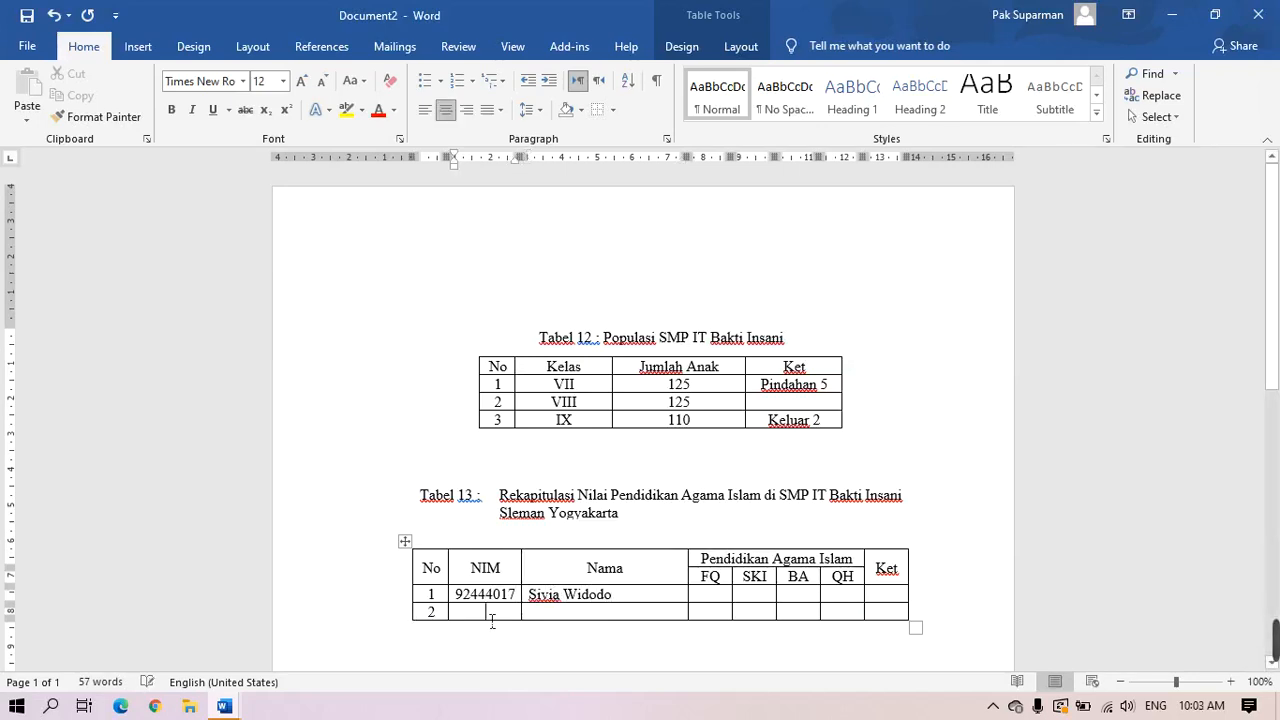
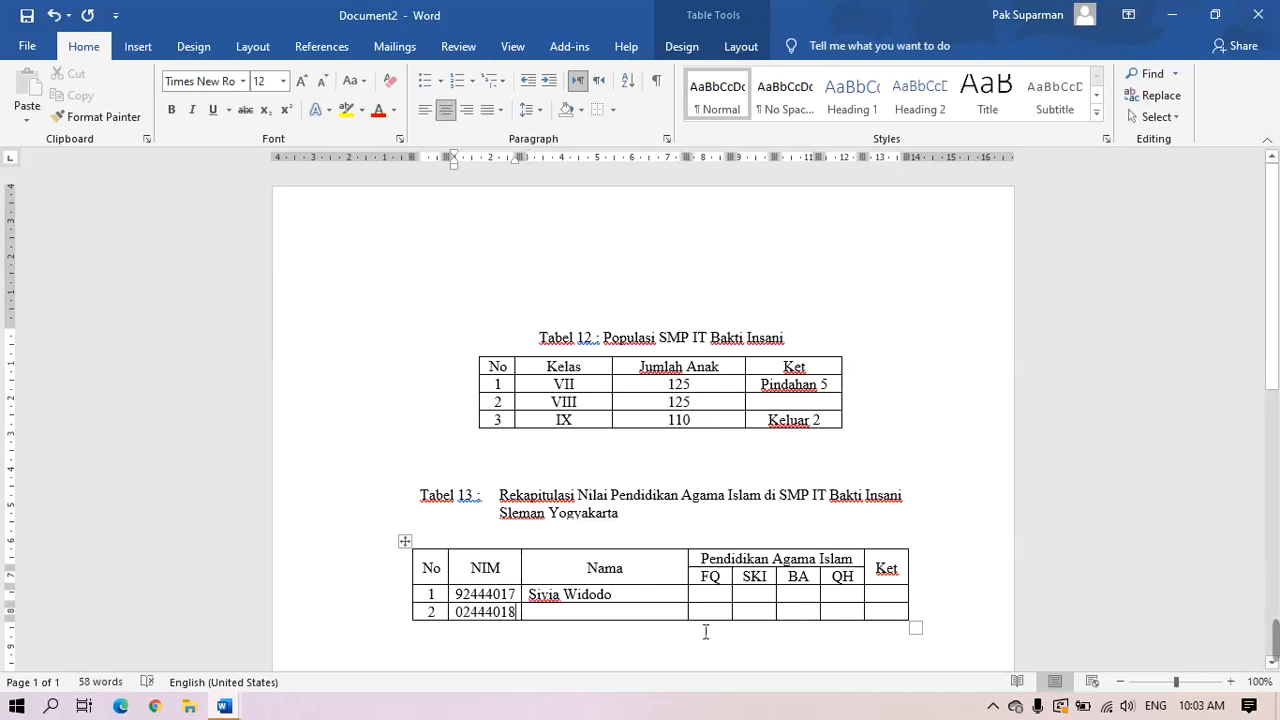
pyautogui.click(661, 622)
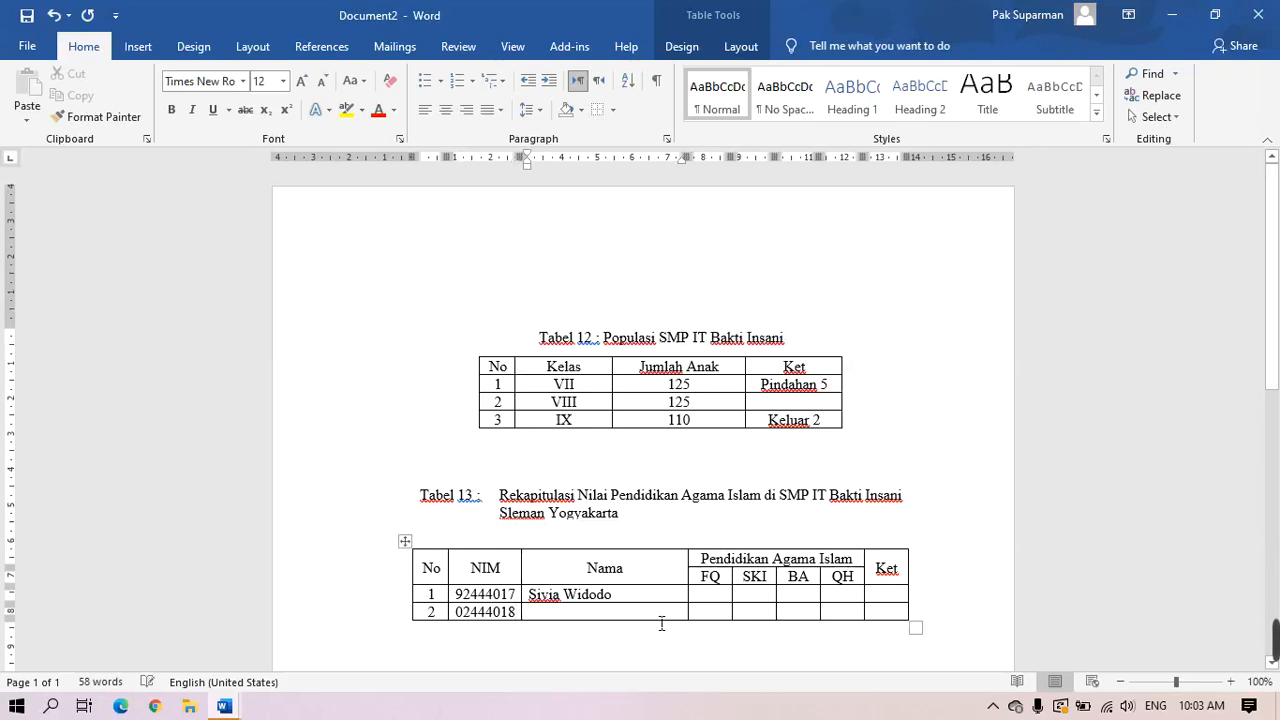
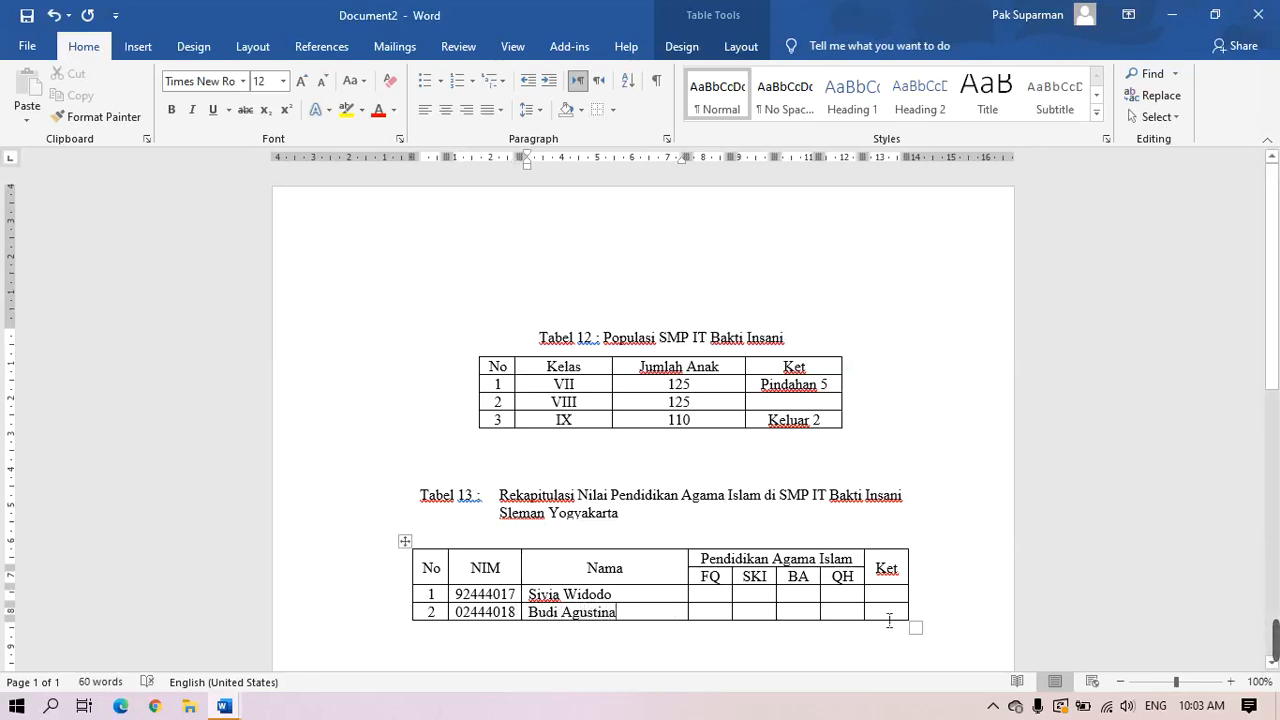
pyautogui.press('Tab')
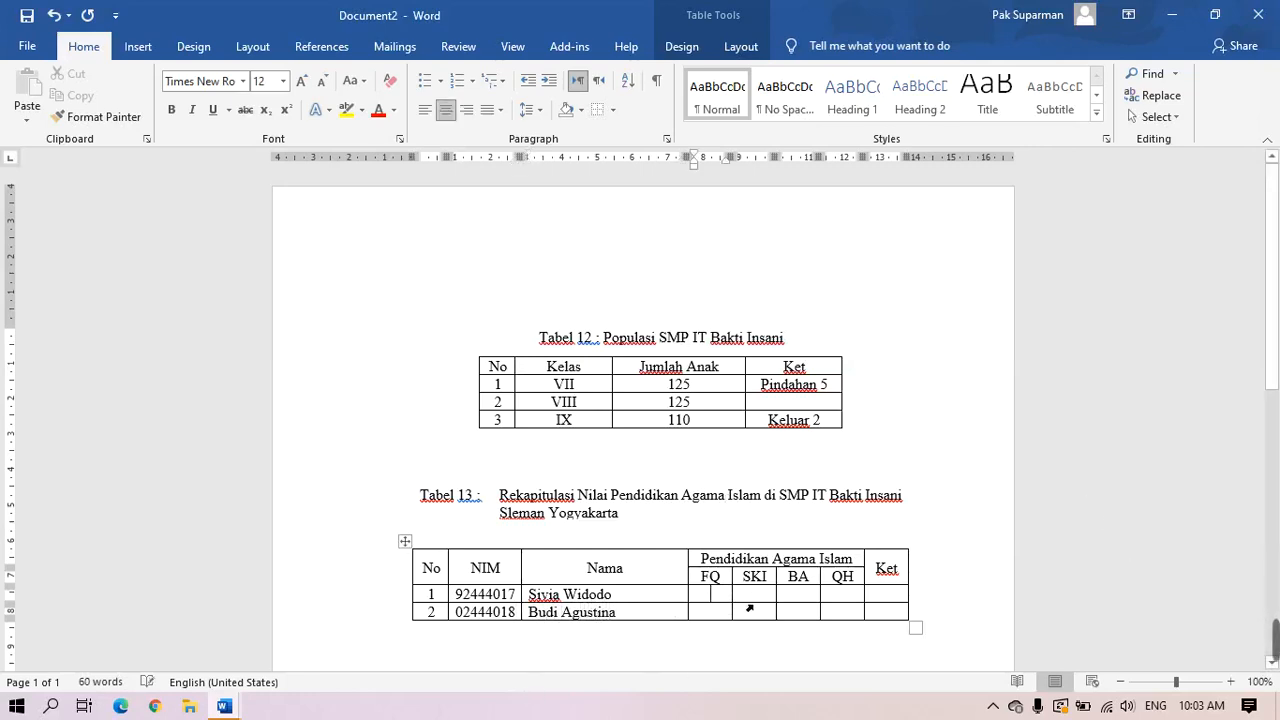
# Enter row 1's grades 56, 47, 54, 62 with Ket remark Kurang
pyautogui.write('56')
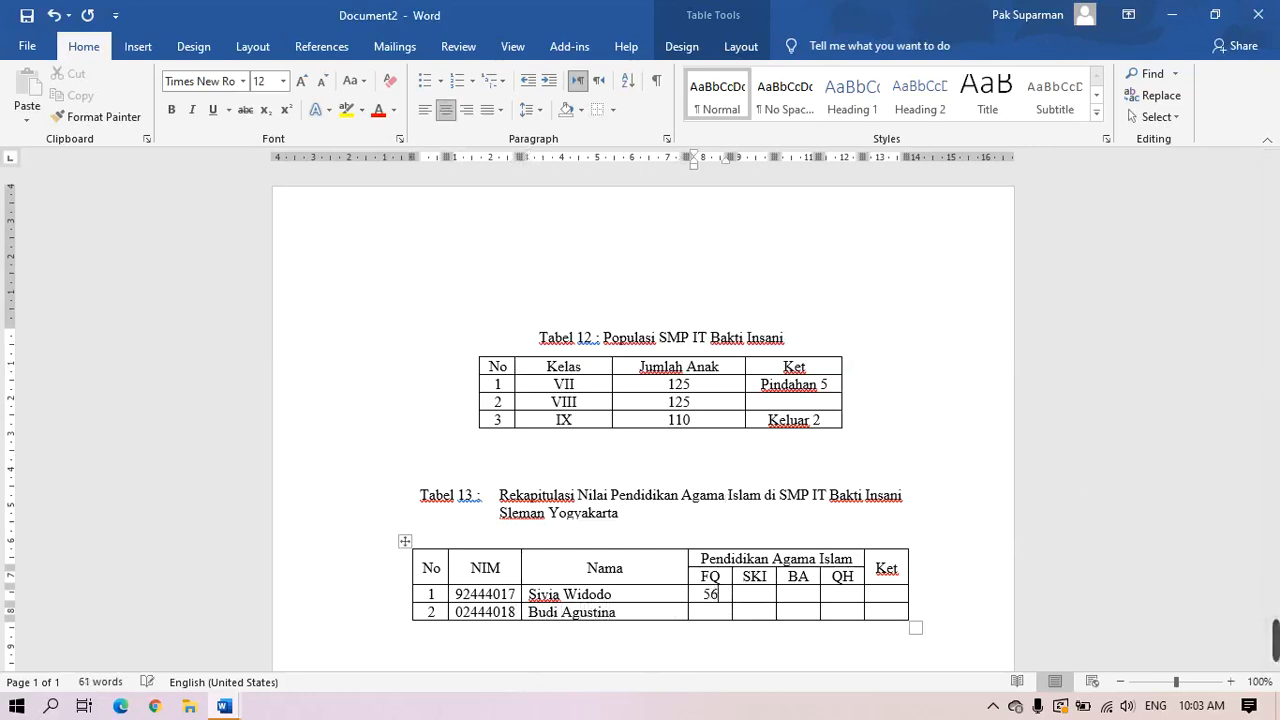
pyautogui.press('Tab')
pyautogui.write('47')
pyautogui.press('Tab')
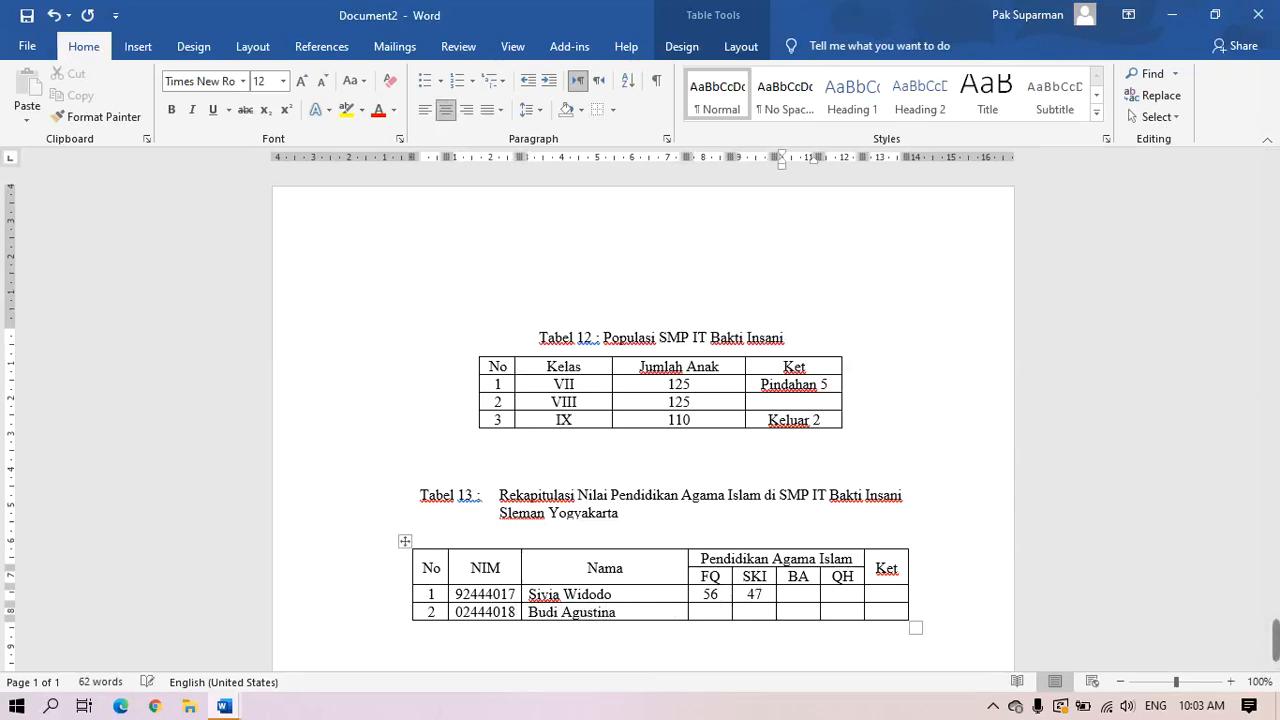
pyautogui.write('54')
pyautogui.press('Tab')
pyautogui.write('62')
pyautogui.press('Tab')
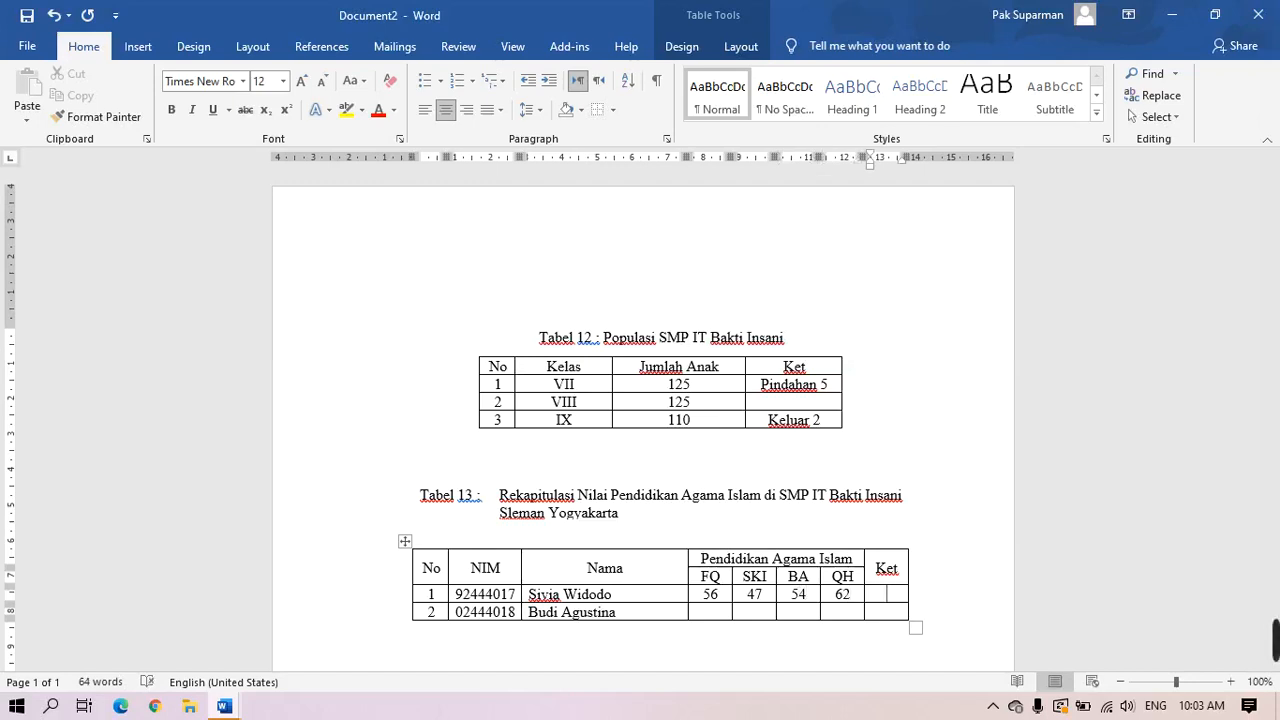
pyautogui.write('Kurang')
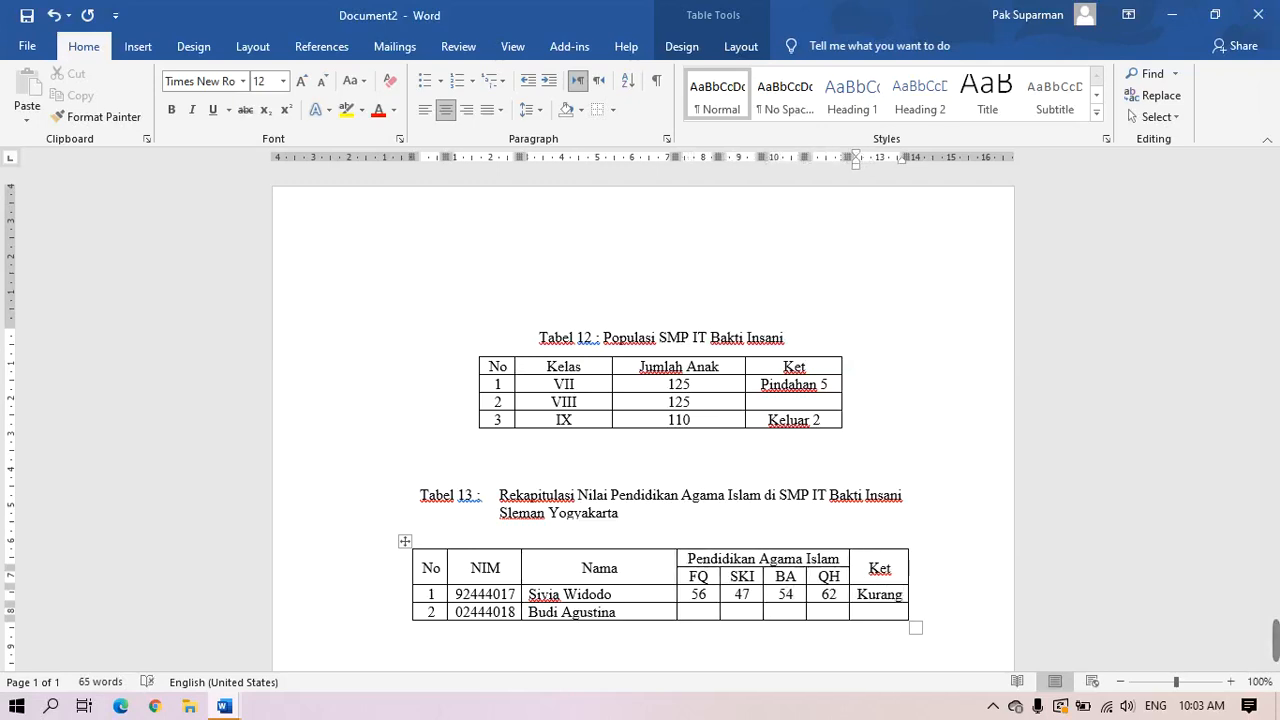
# Enter row 2's grades 78, 98, 87, 96 with Ket remark Baik
pyautogui.click(713, 614)
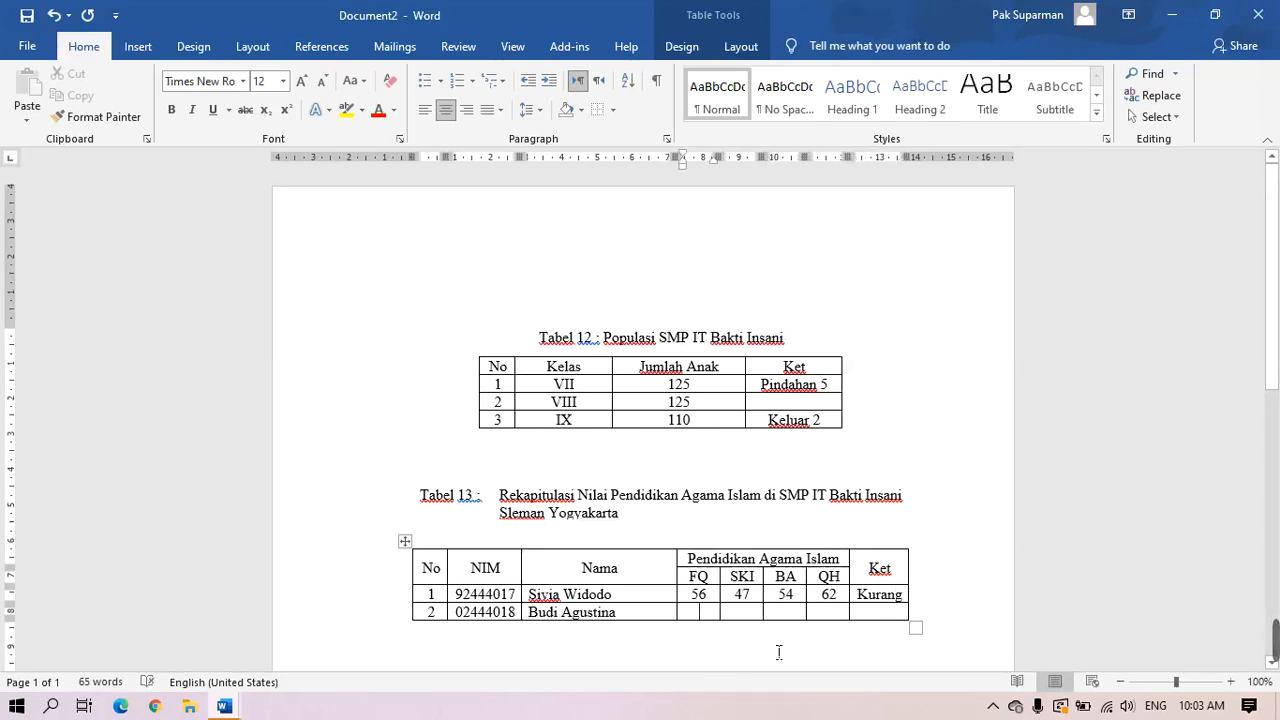
pyautogui.write('78')
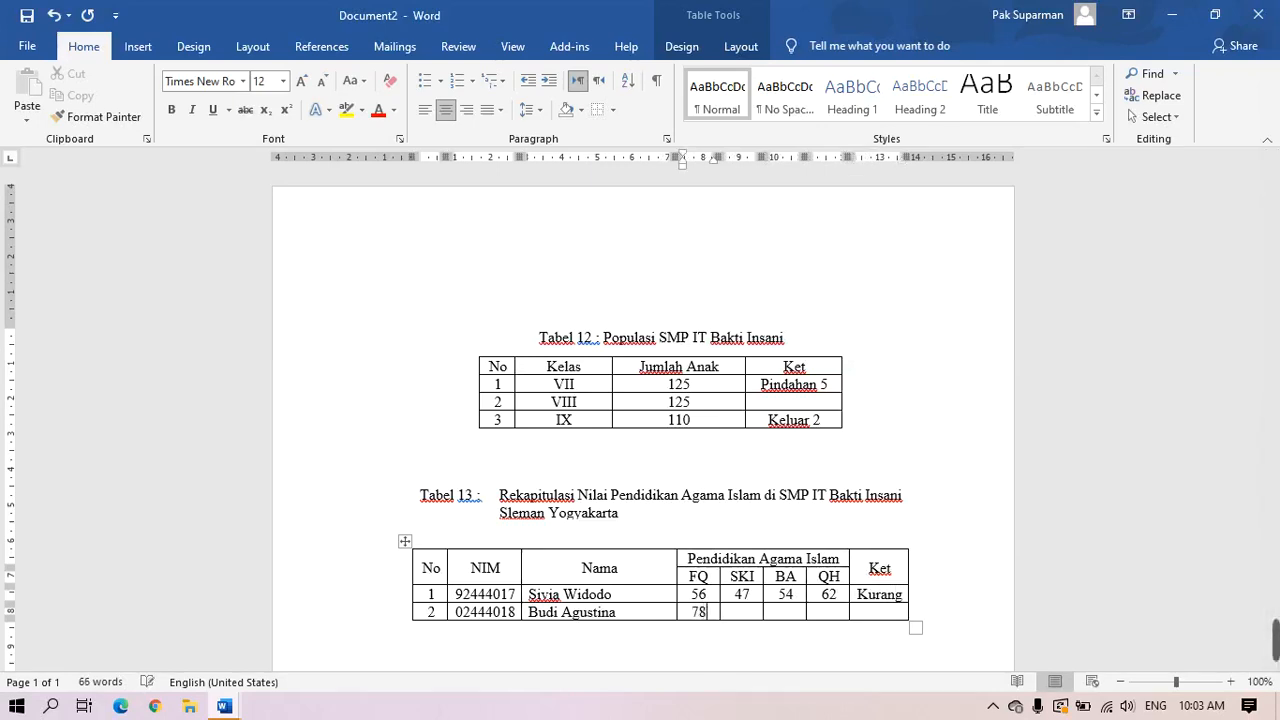
pyautogui.press('Tab')
pyautogui.write('98')
pyautogui.press('Tab')
pyautogui.write('87')
pyautogui.press('Tab')
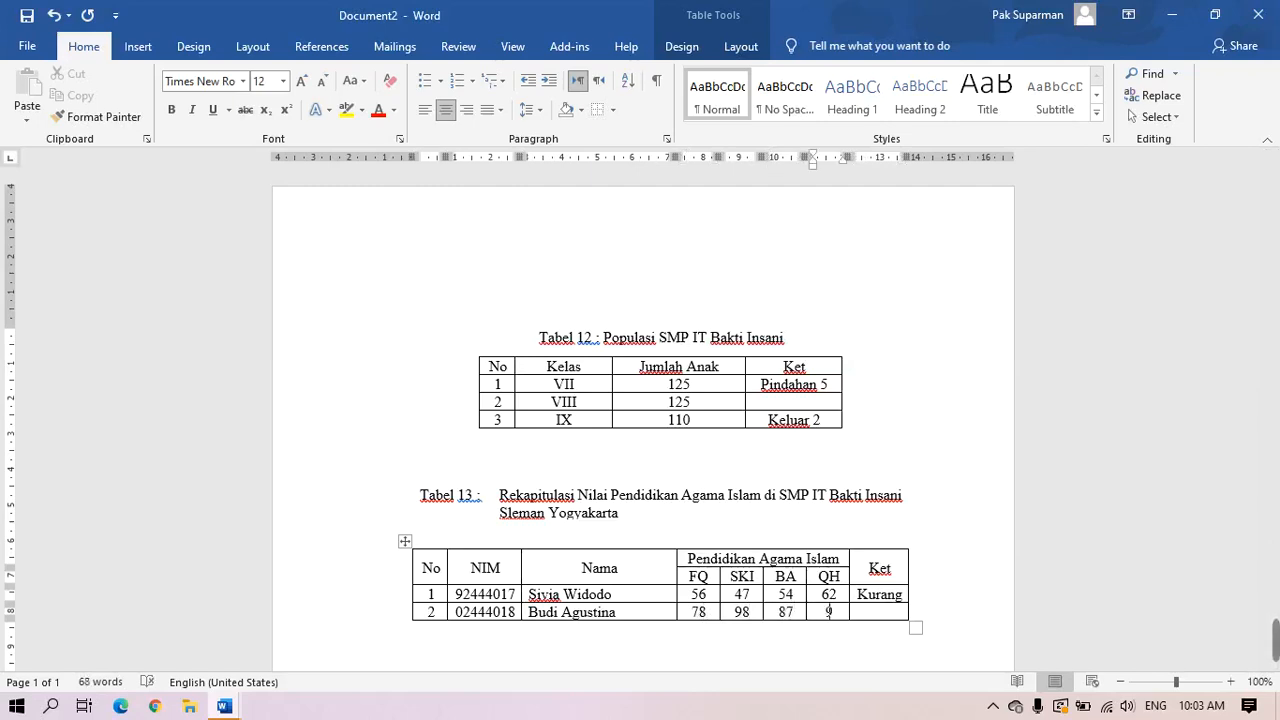
pyautogui.write('96')
pyautogui.press('Tab')
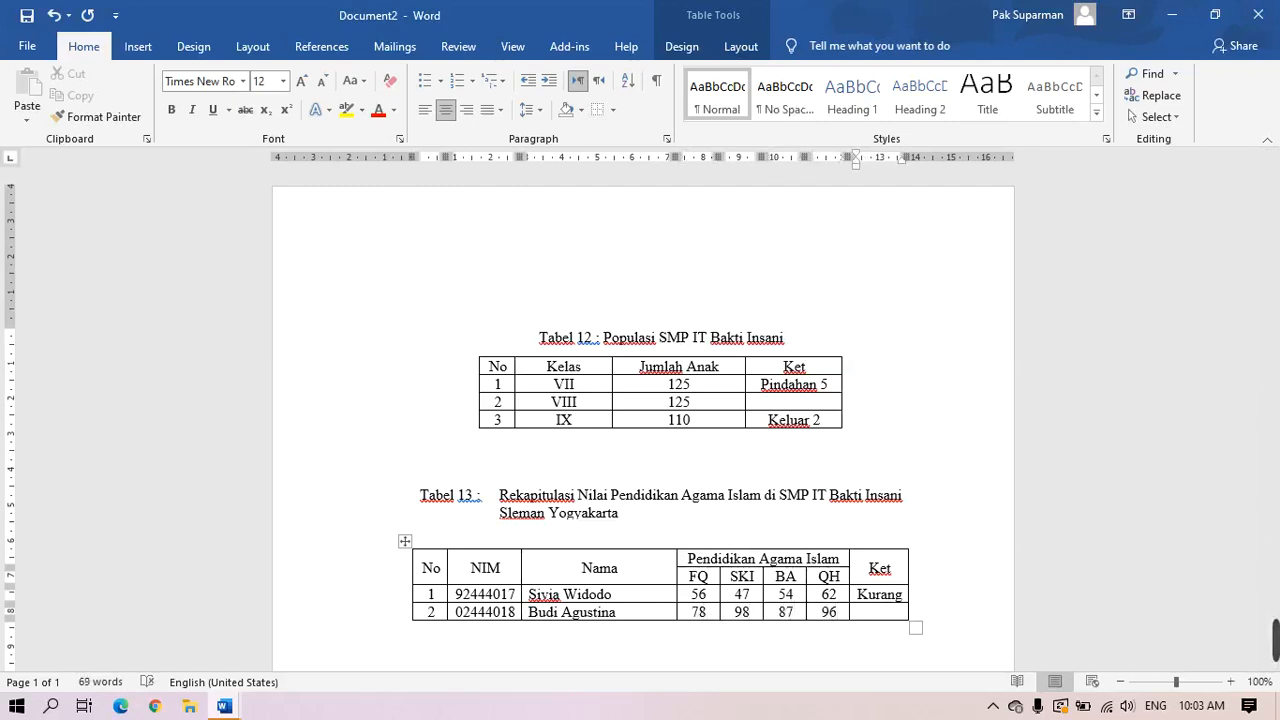
pyautogui.write('Baik')
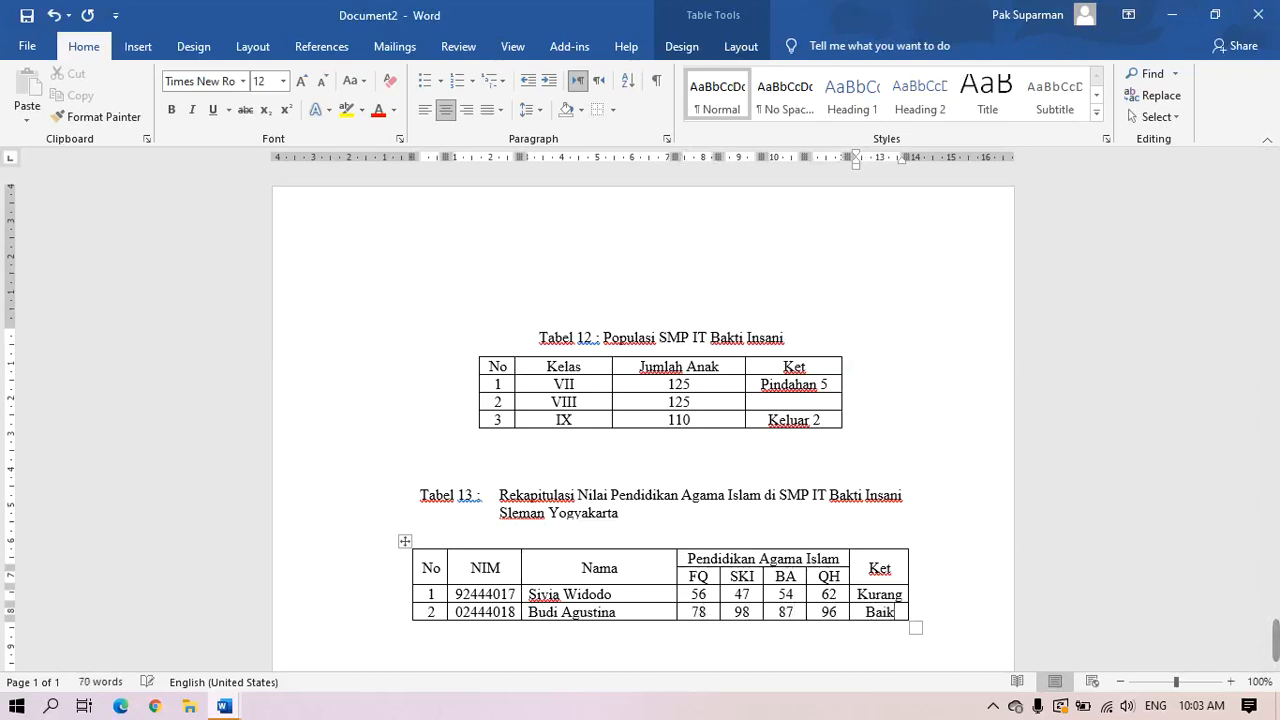
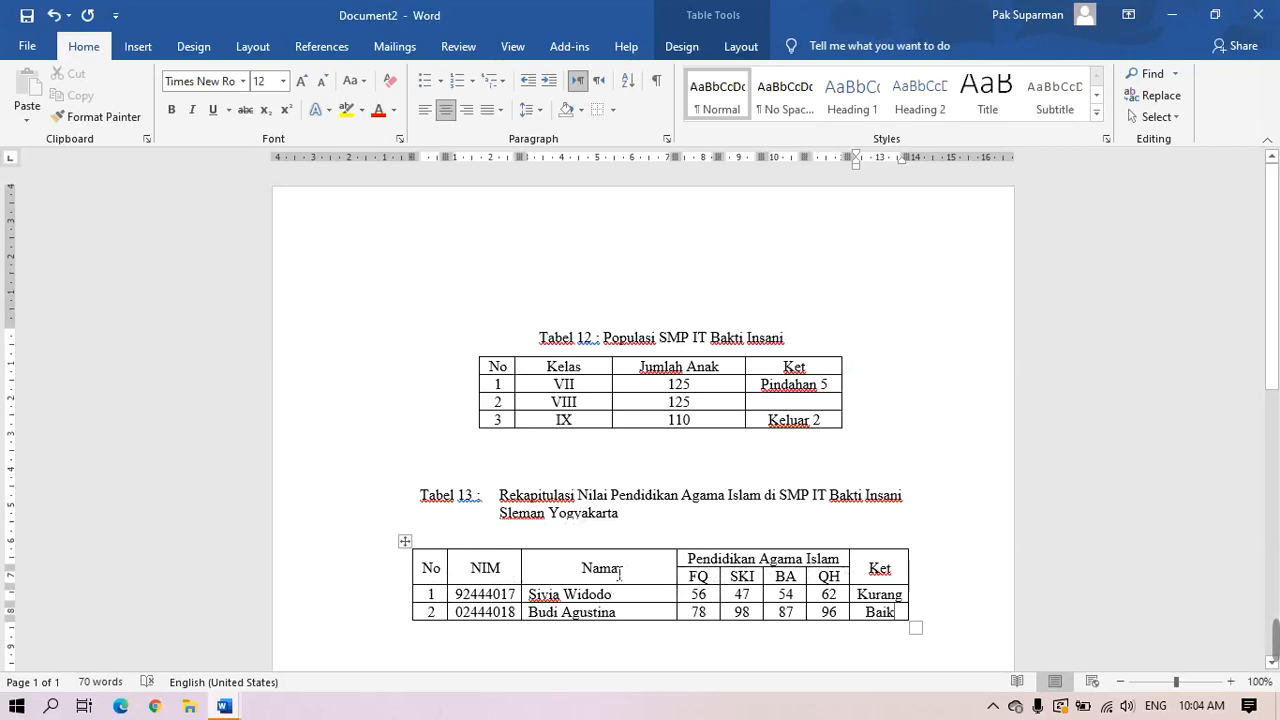
# Look at the page Orientation choices on the Layout tab, closing them without changing anything
pyautogui.click(413, 570)
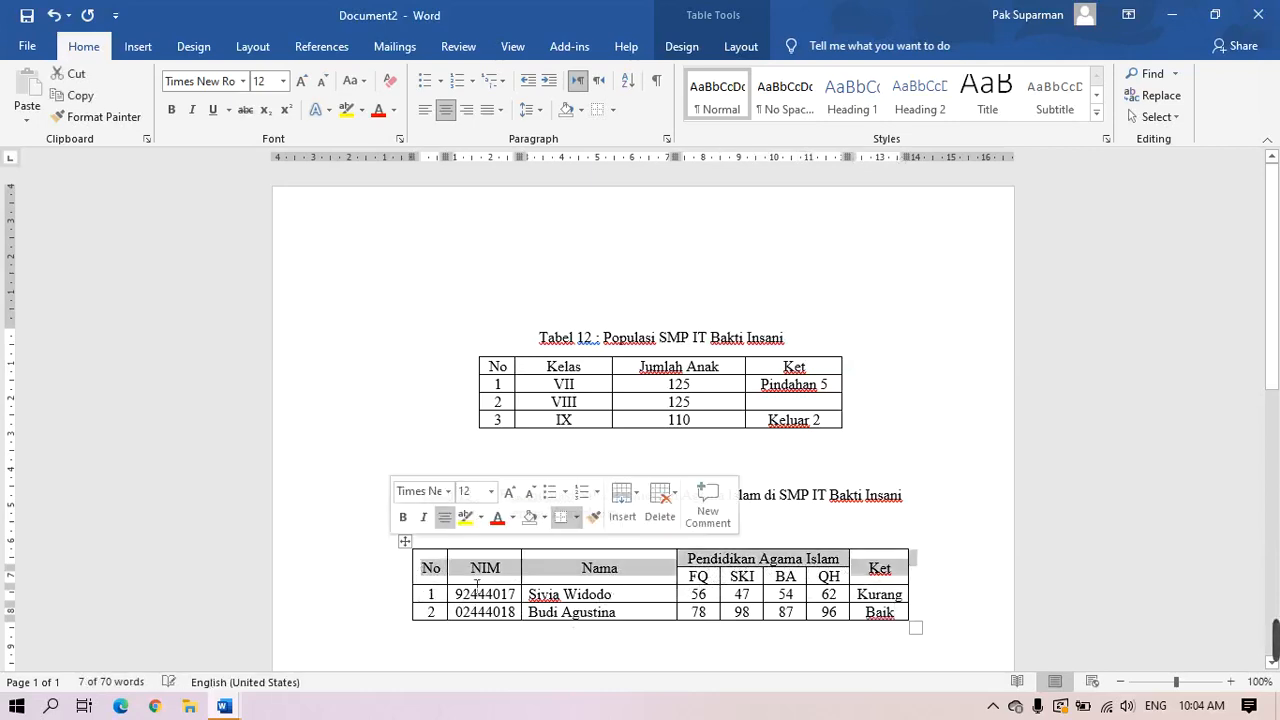
pyautogui.click(645, 582)
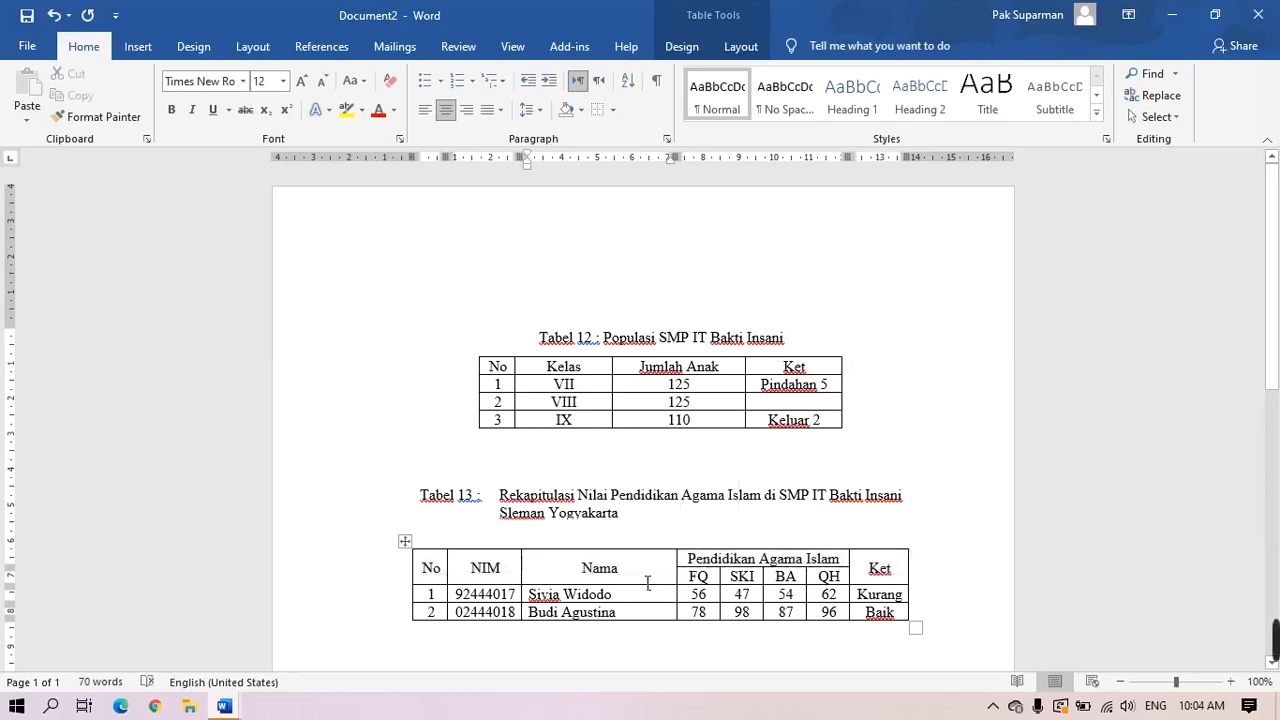
pyautogui.scroll(-2, 647, 582)
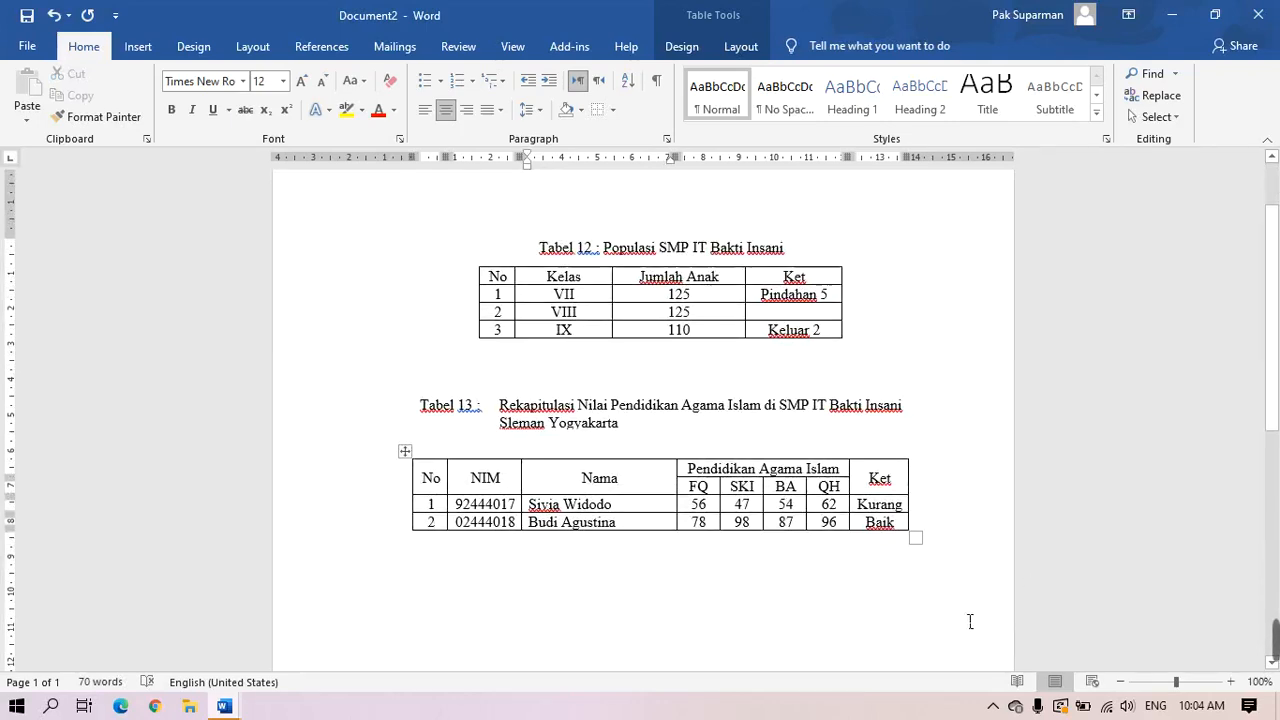
pyautogui.click(264, 50)
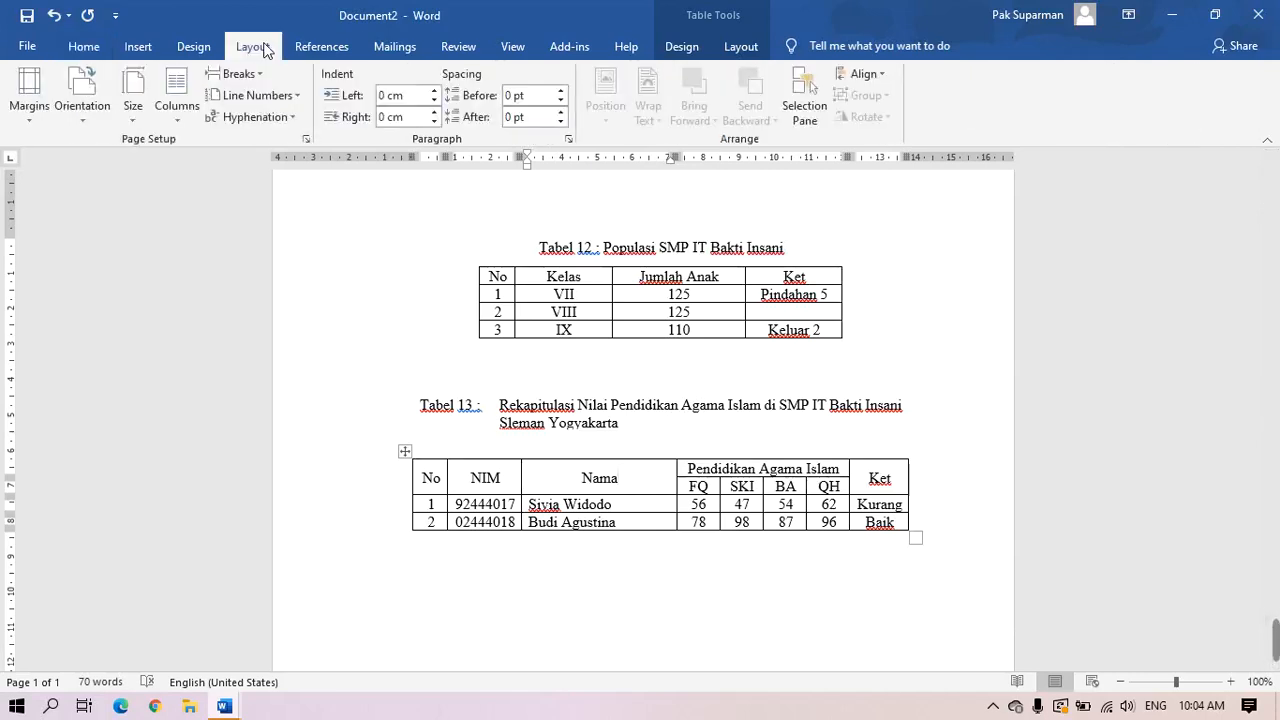
pyautogui.click(85, 120)
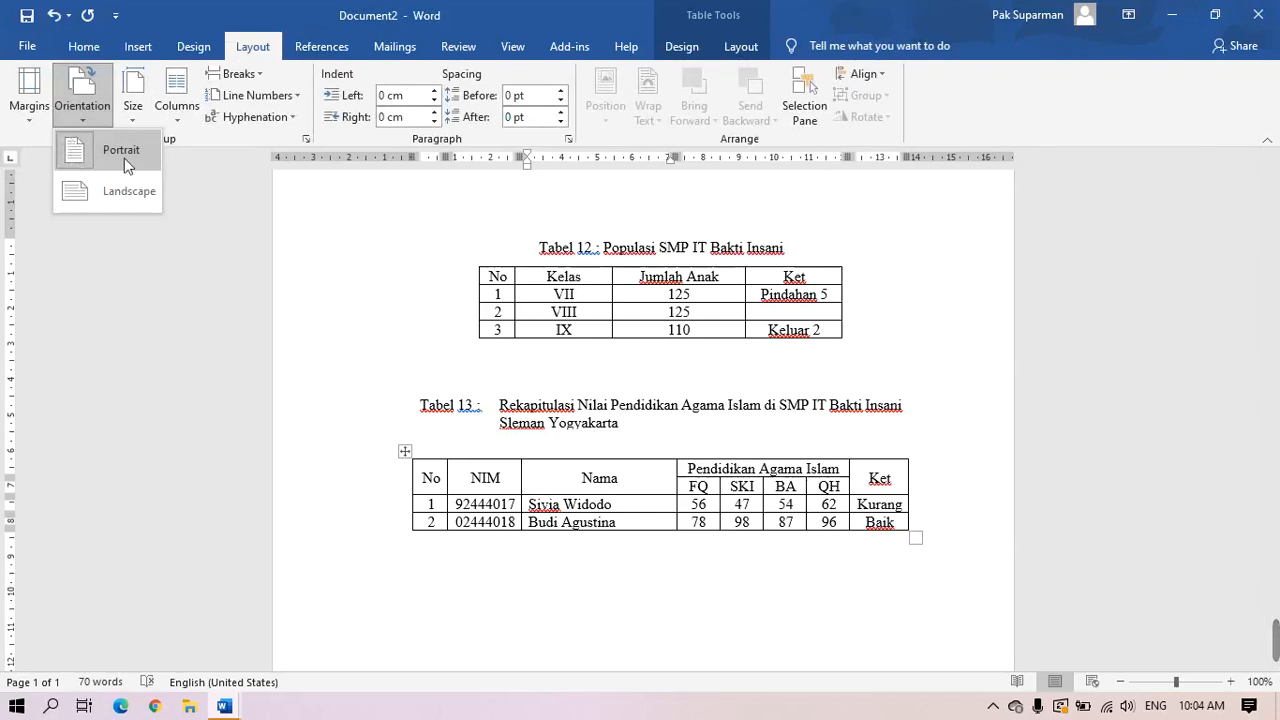
pyautogui.click(398, 288)
# Zoom out to see the whole page, then zoom back in slightly
pyautogui.scroll(-1, 720, 460)
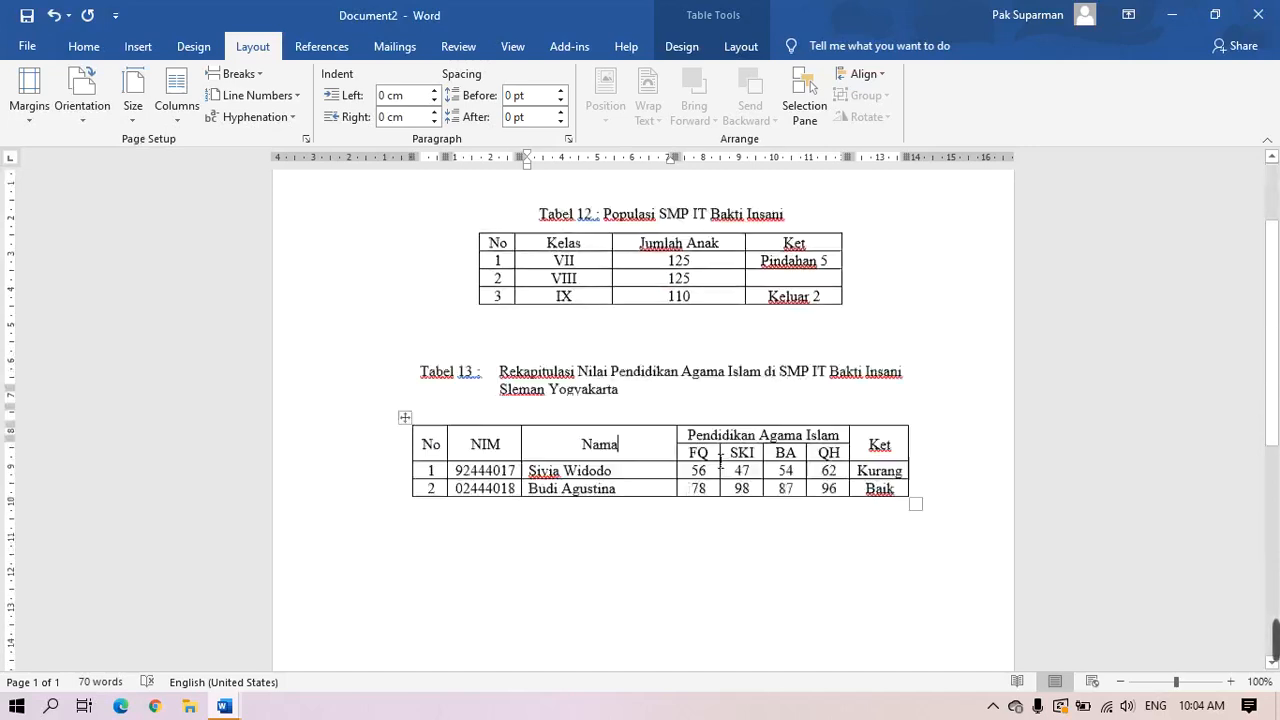
pyautogui.scroll(-6, 720, 460)
pyautogui.scroll(4, 722, 455)
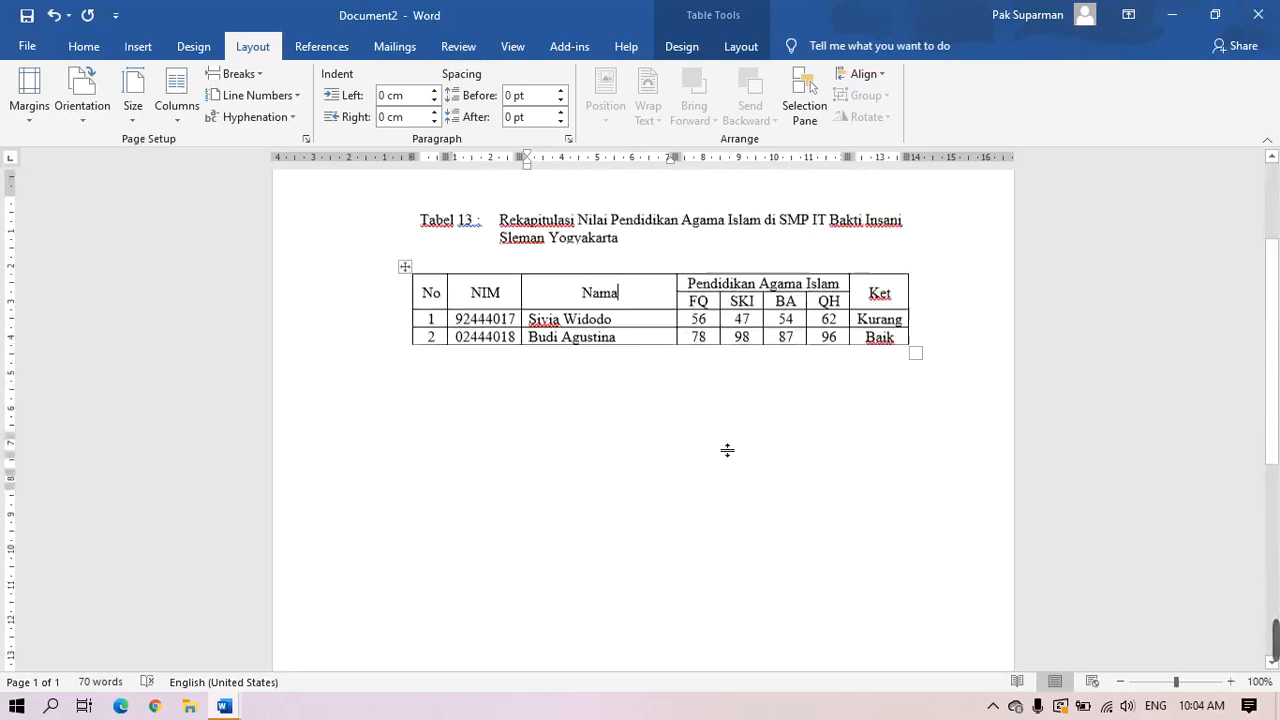
pyautogui.scroll(5, 725, 445)
pyautogui.scroll(-3, 723, 443)
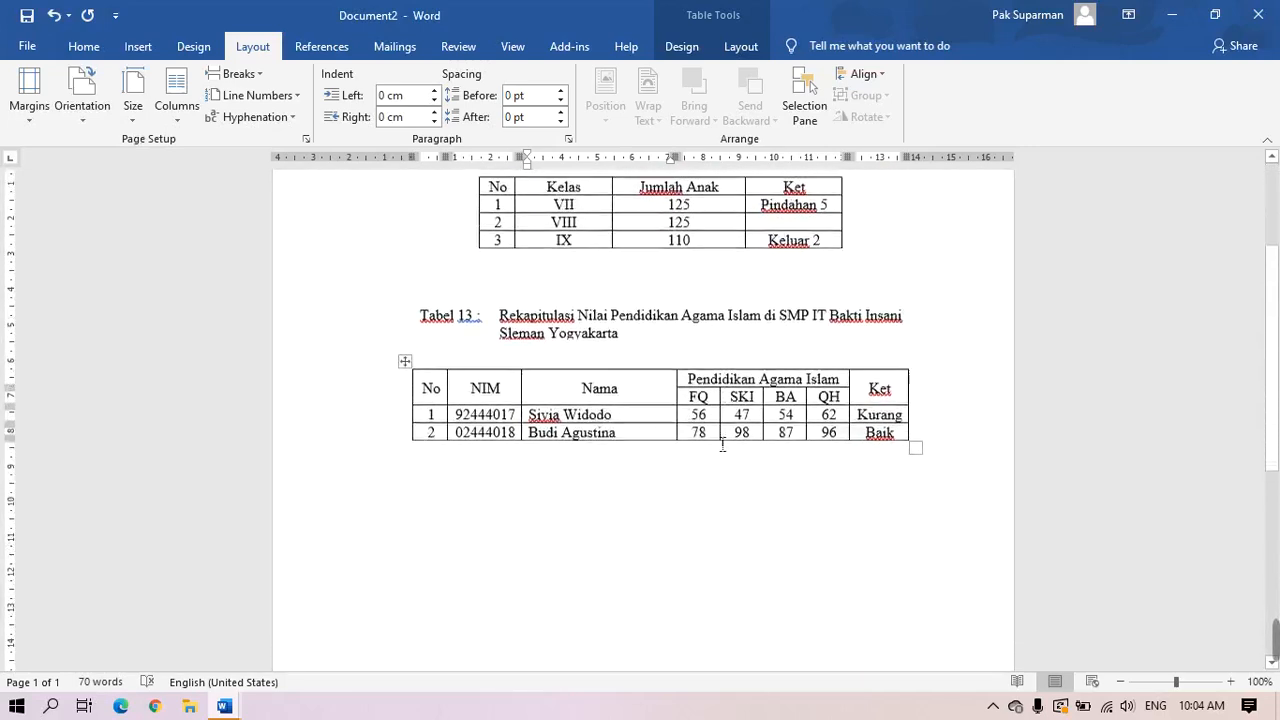
pyautogui.click(1120, 681)
pyautogui.click(1120, 681)
pyautogui.click(1120, 681)
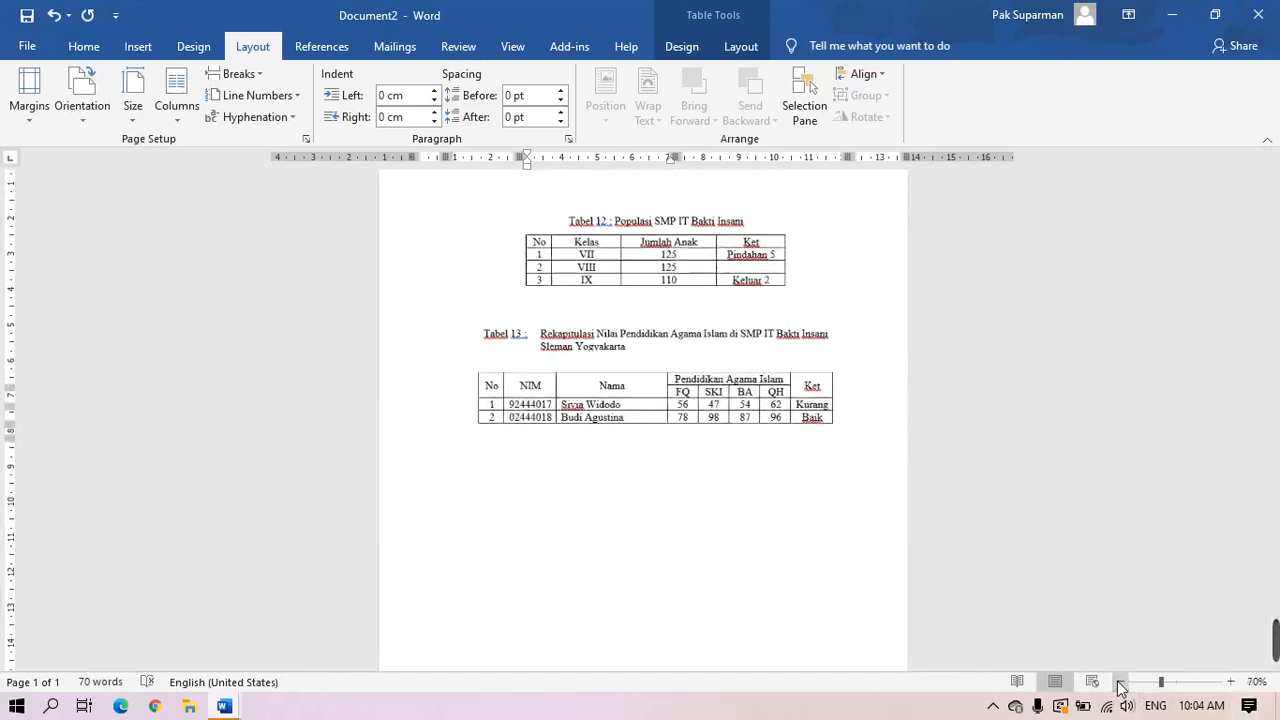
pyautogui.click(1120, 681)
pyautogui.click(1120, 681)
pyautogui.click(1120, 681)
pyautogui.click(1120, 681)
pyautogui.click(1120, 681)
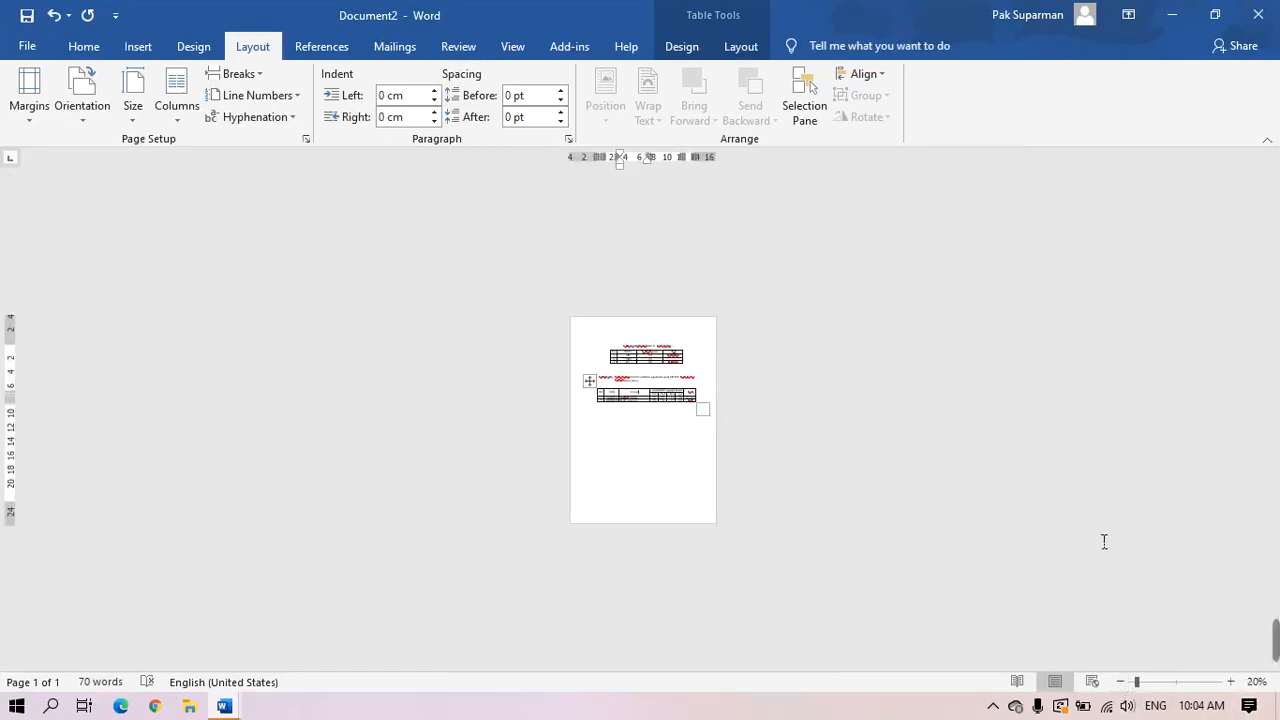
pyautogui.click(1232, 681)
pyautogui.click(1232, 681)
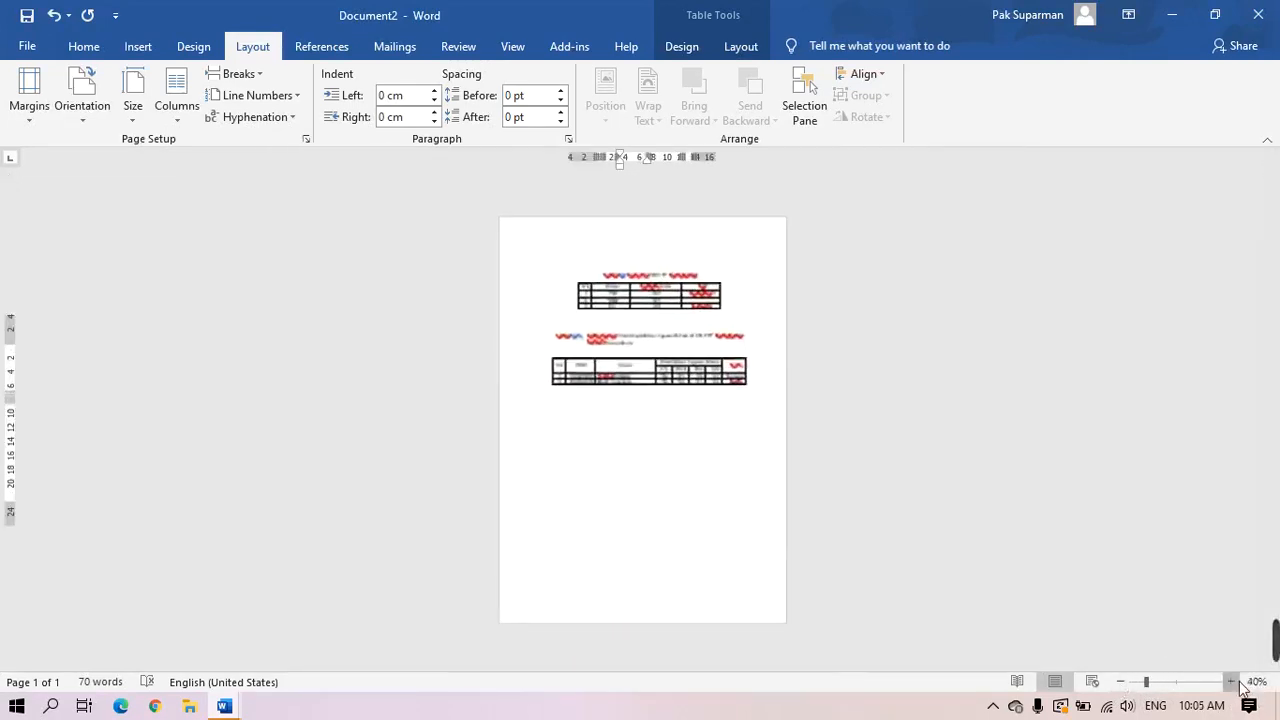
pyautogui.click(1232, 681)
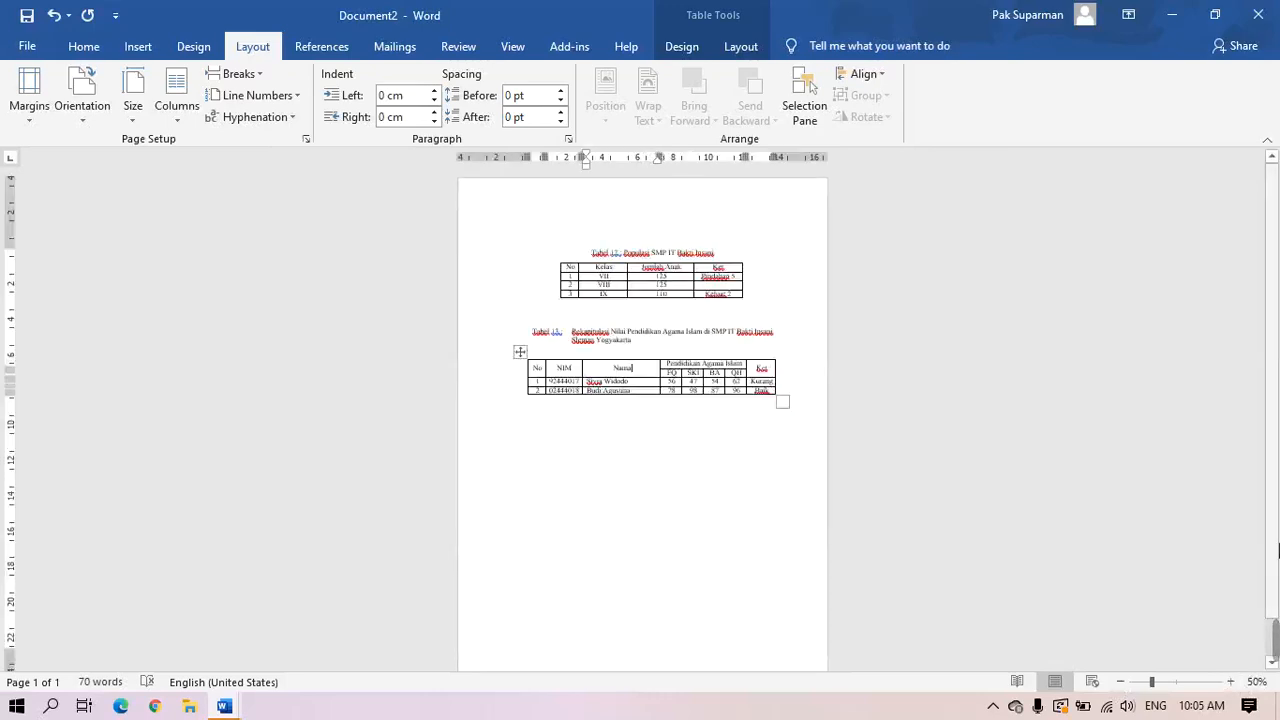
pyautogui.moveTo(1274, 544); pyautogui.dragTo(1275, 589)
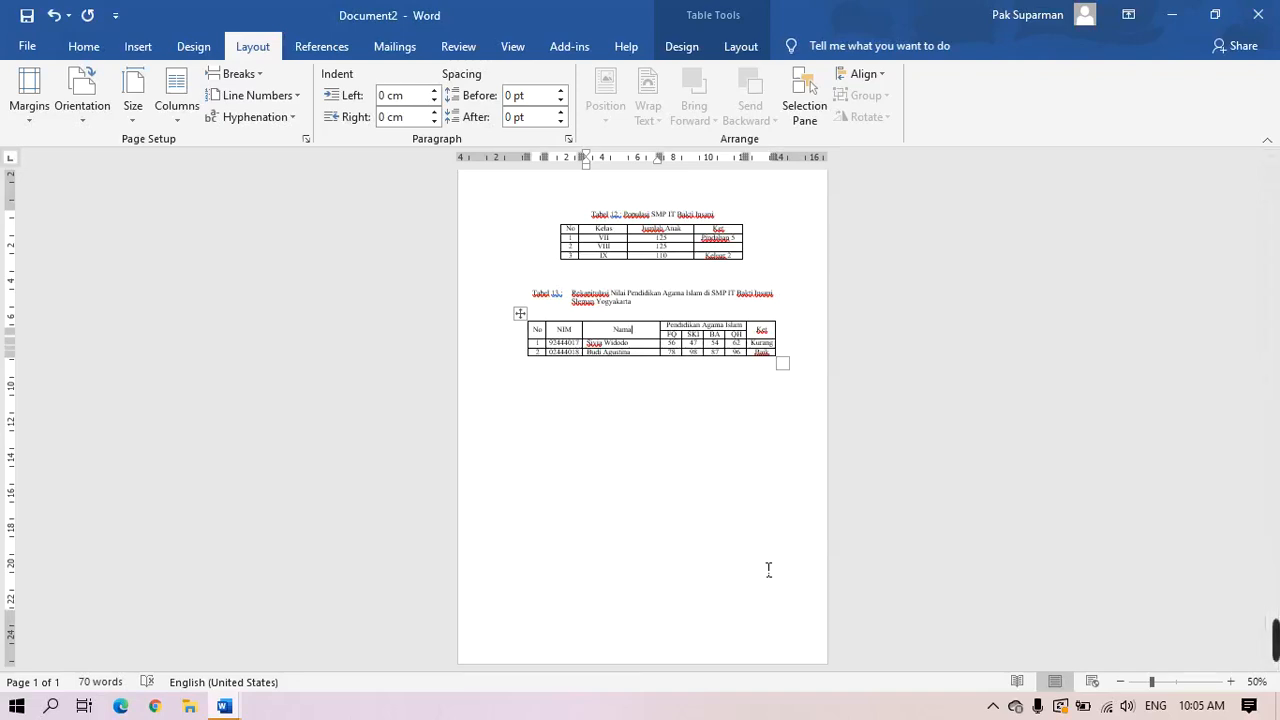
# Below Tabel 13, start a new page and insert a Next Page section break
pyautogui.click(86, 127)
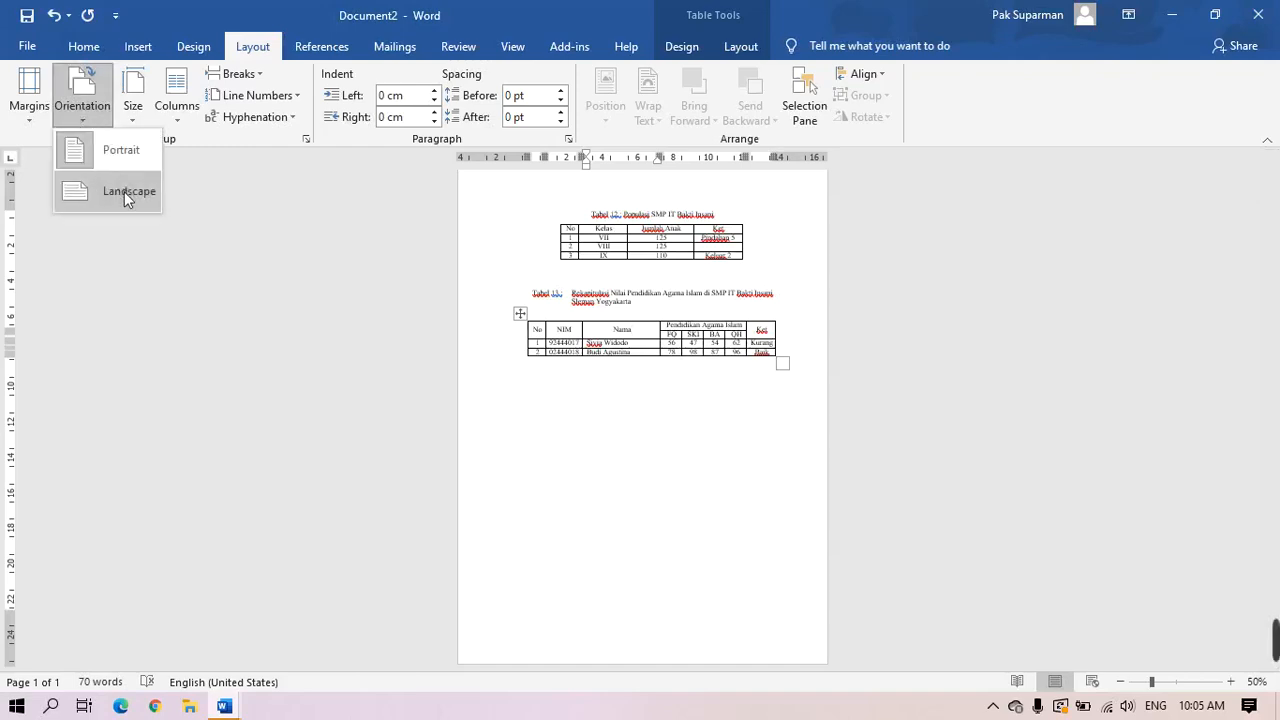
pyautogui.click(742, 550)
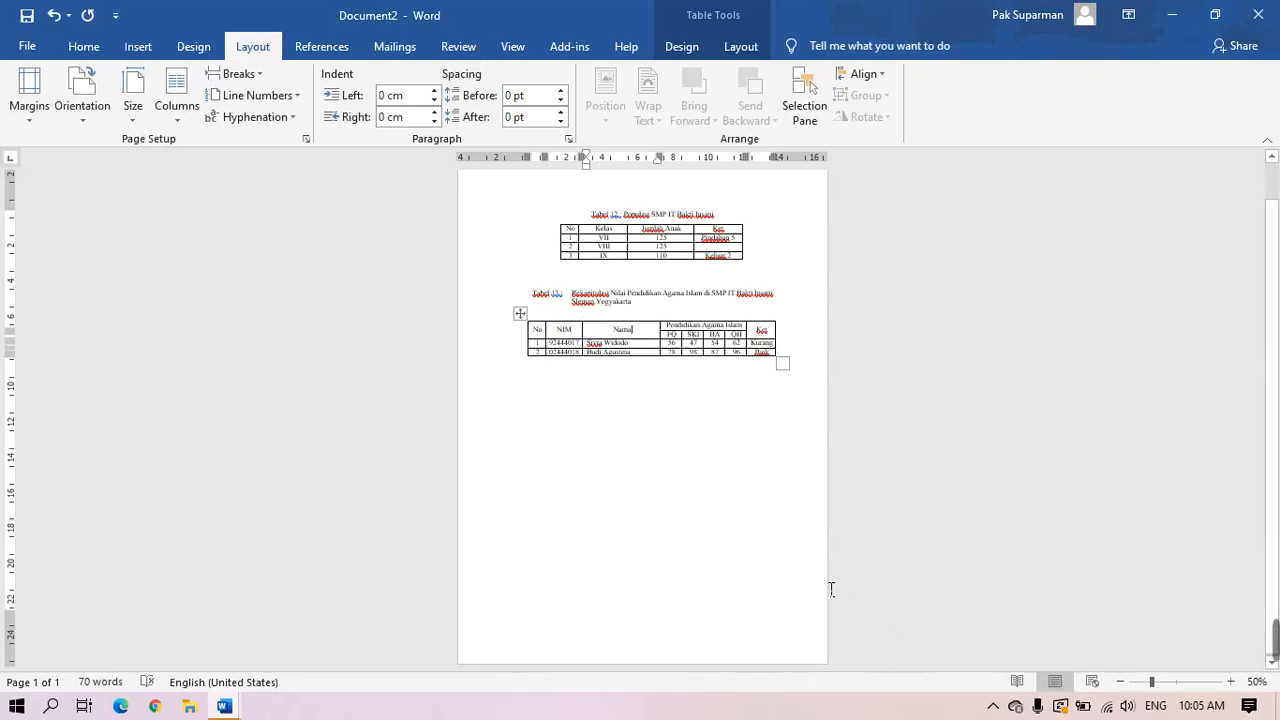
pyautogui.click(634, 452)
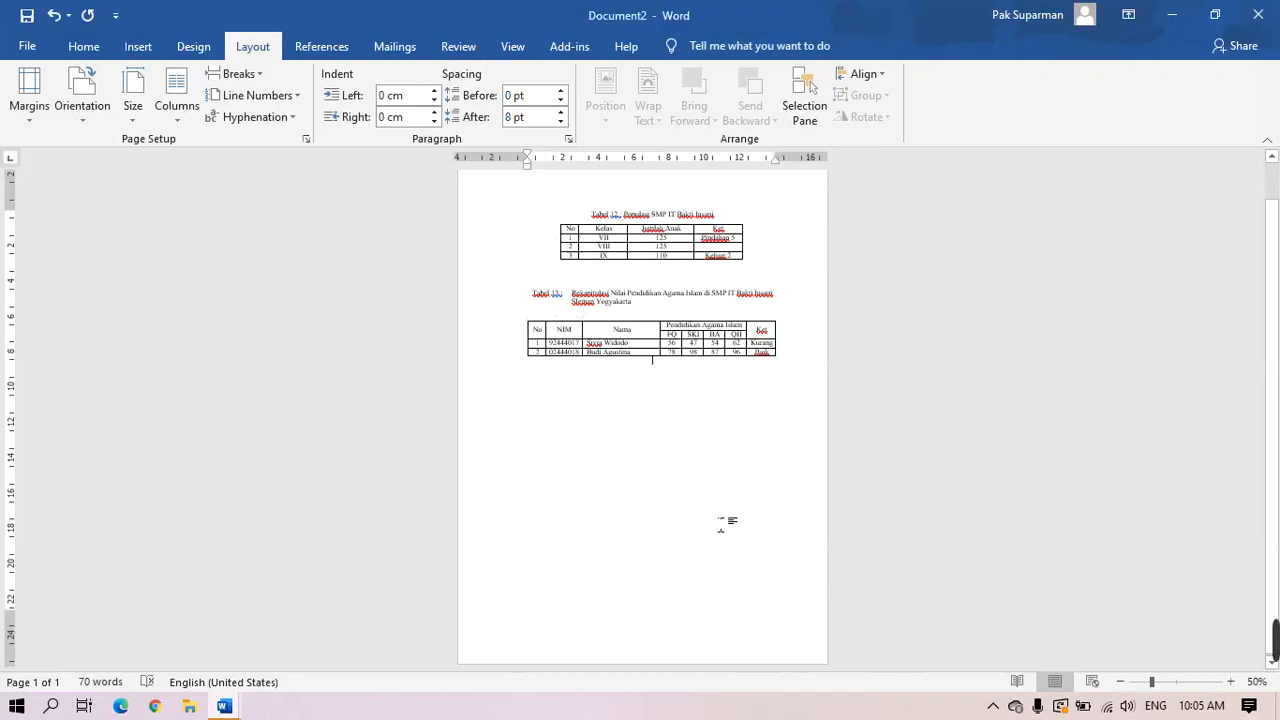
pyautogui.hotkey('ctrl', 'Return')
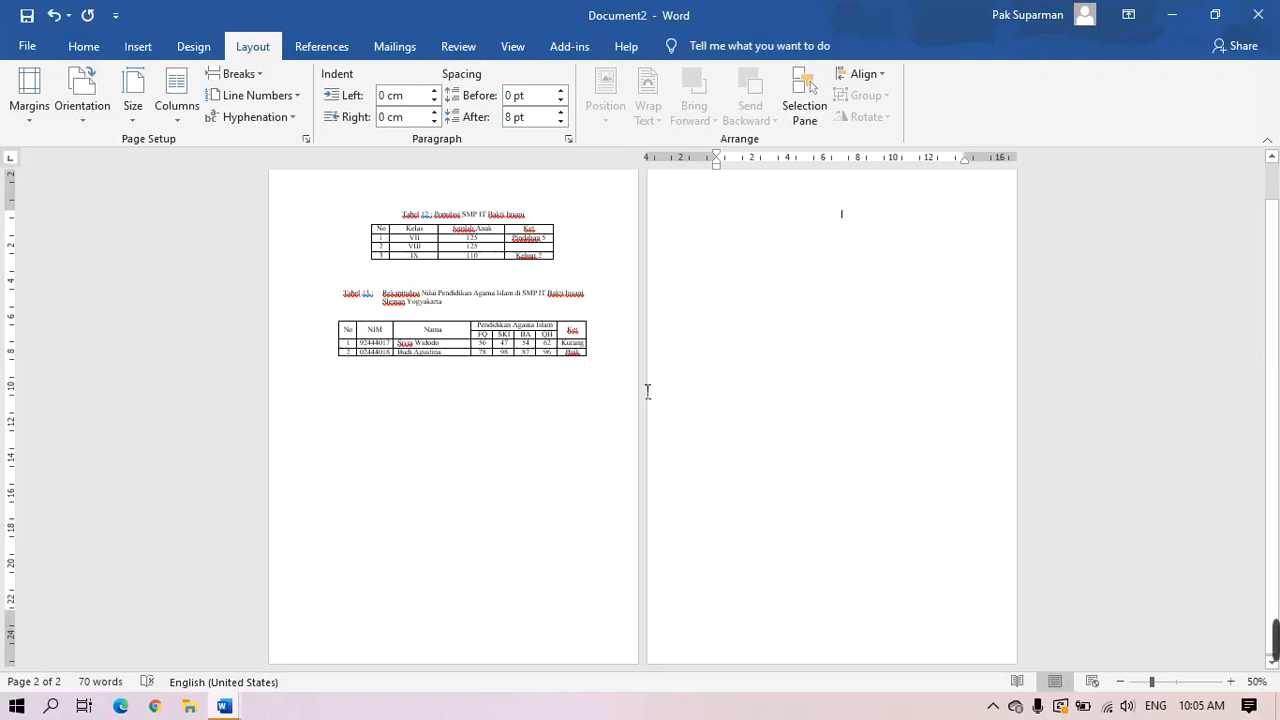
pyautogui.click(258, 76)
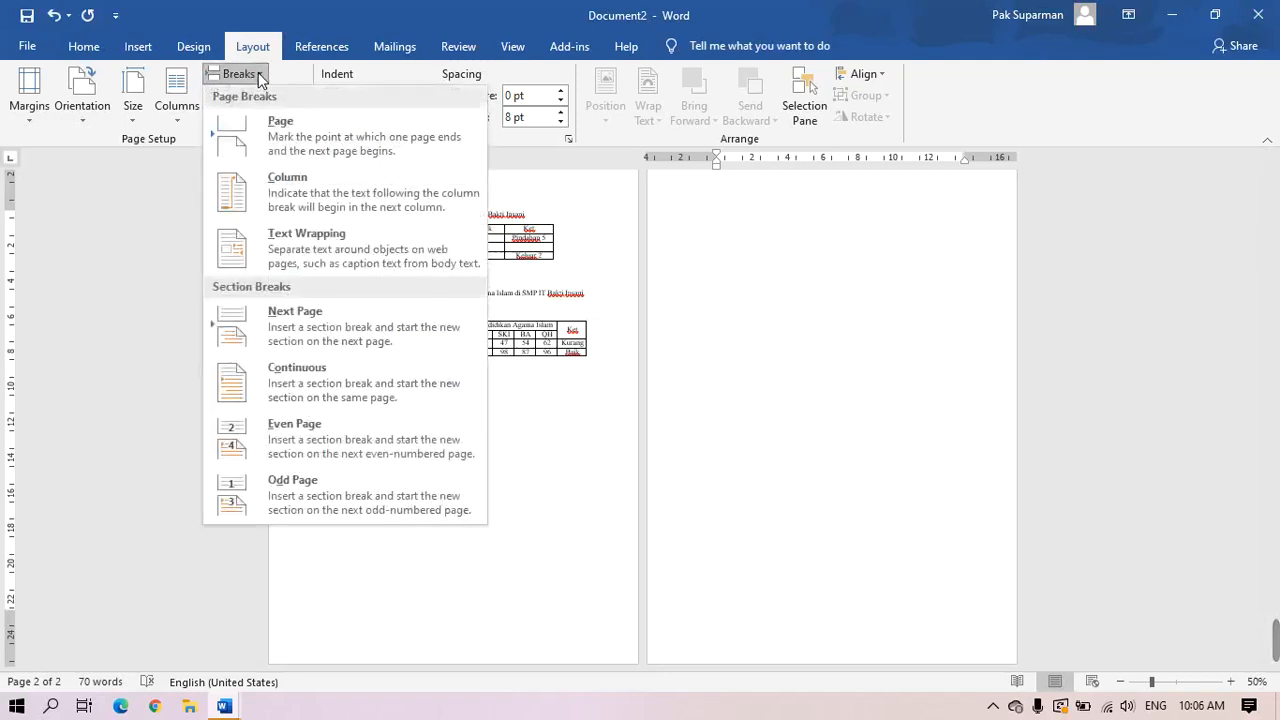
pyautogui.click(339, 329)
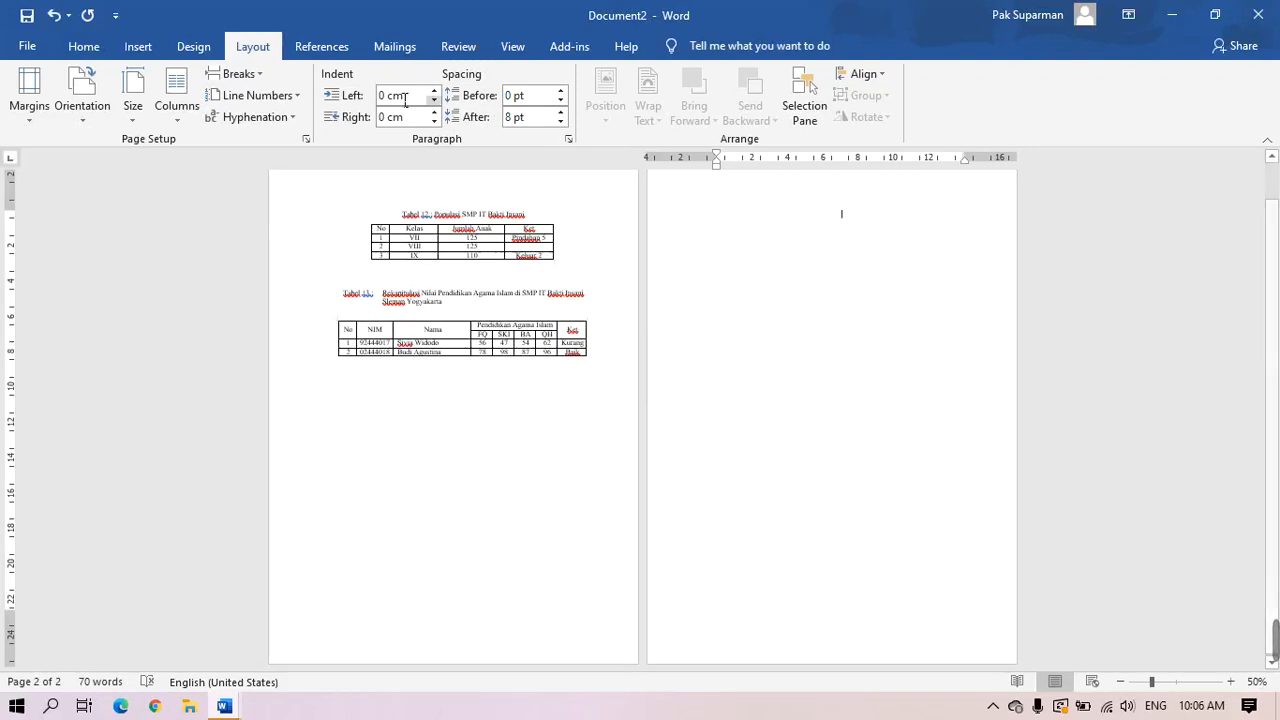
# Set the new second page to Landscape orientation and zoom in to 90%
pyautogui.click(85, 115)
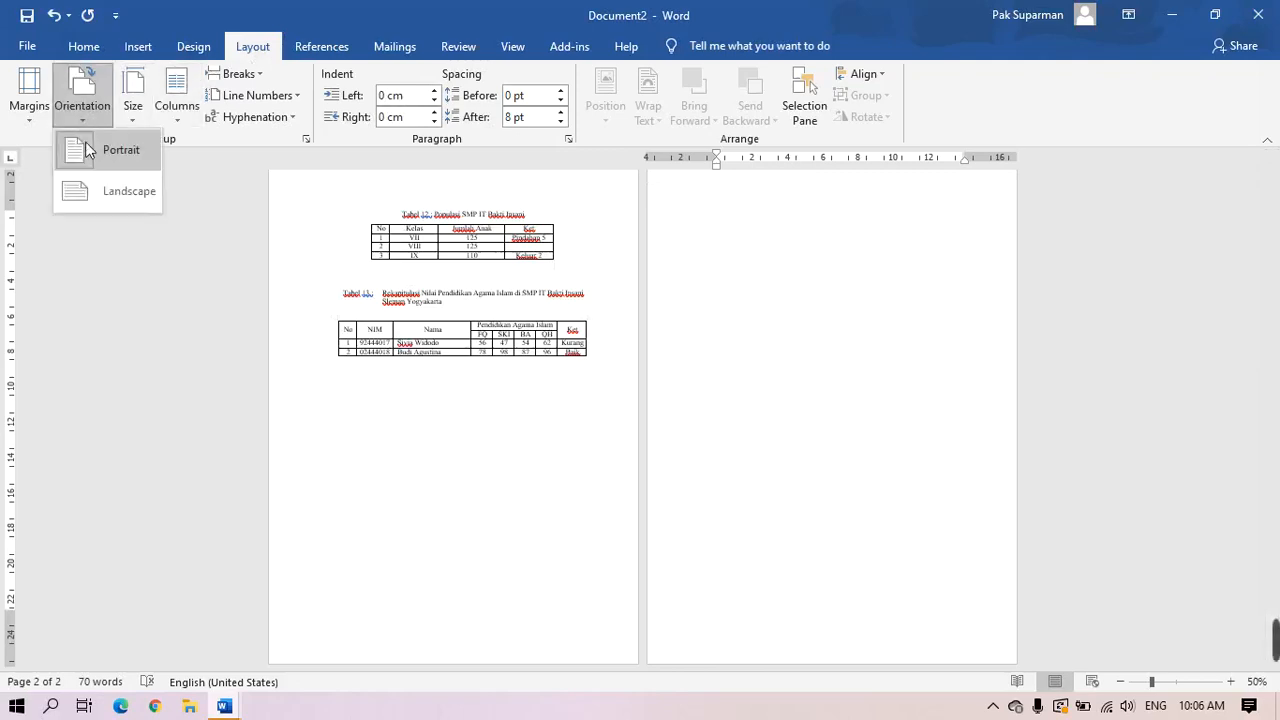
pyautogui.click(105, 200)
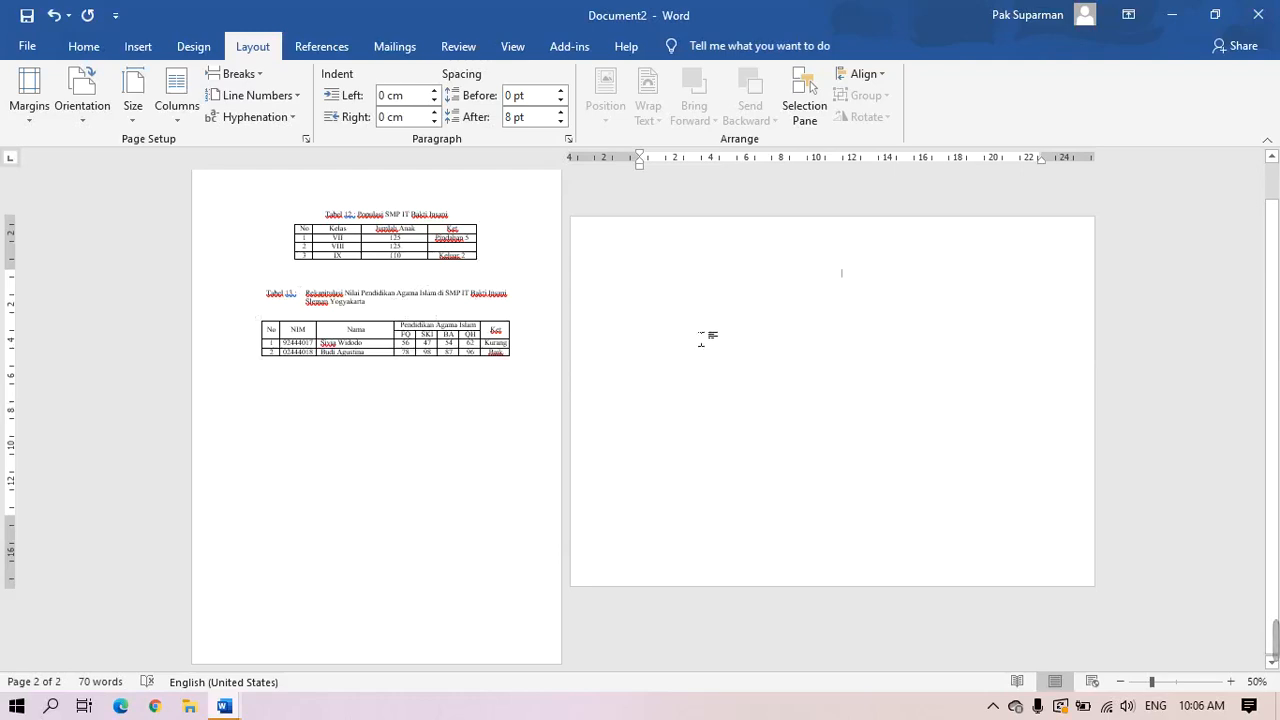
pyautogui.click(1231, 682)
pyautogui.click(1231, 682)
pyautogui.click(1231, 682)
pyautogui.click(1231, 682)
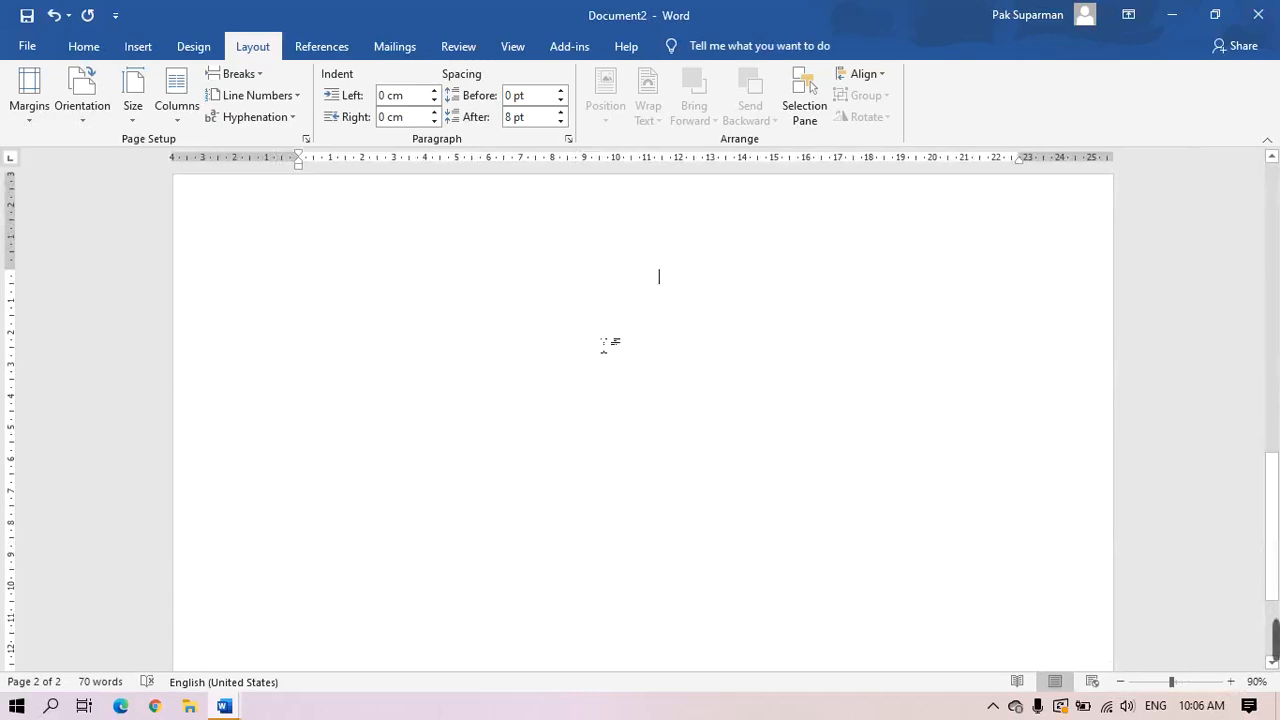
# Type the caption 'Tabel 14 : Daftar Inventaris SMP IT Bakti Insani Kabupaten Sleman Yogyakarat' and start a new line
pyautogui.write('Tabel ')
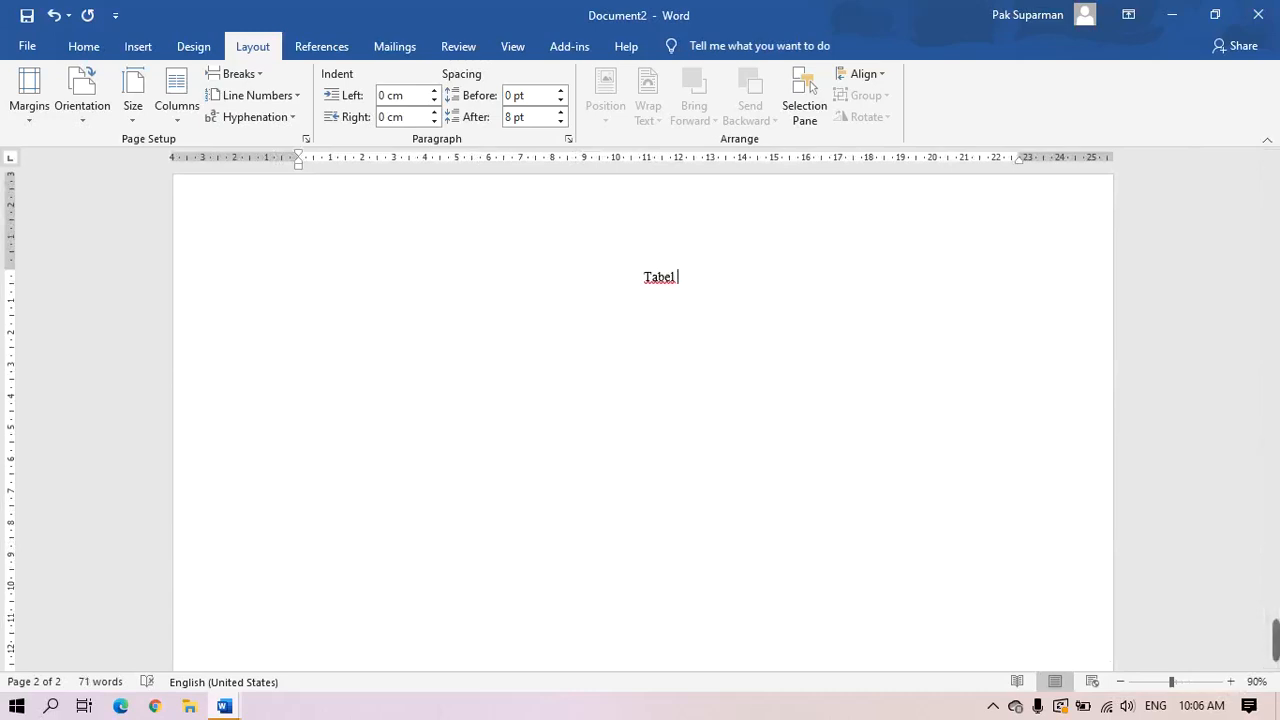
pyautogui.write('14 :')
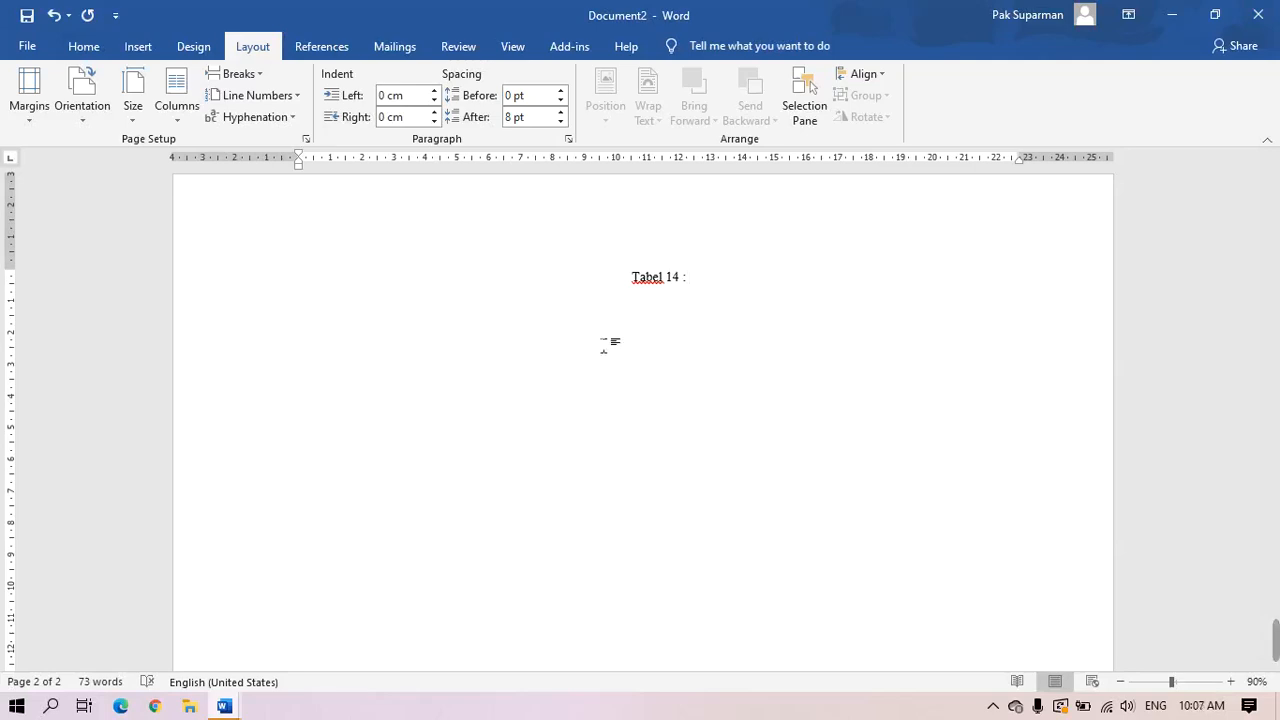
pyautogui.write('Dafta')
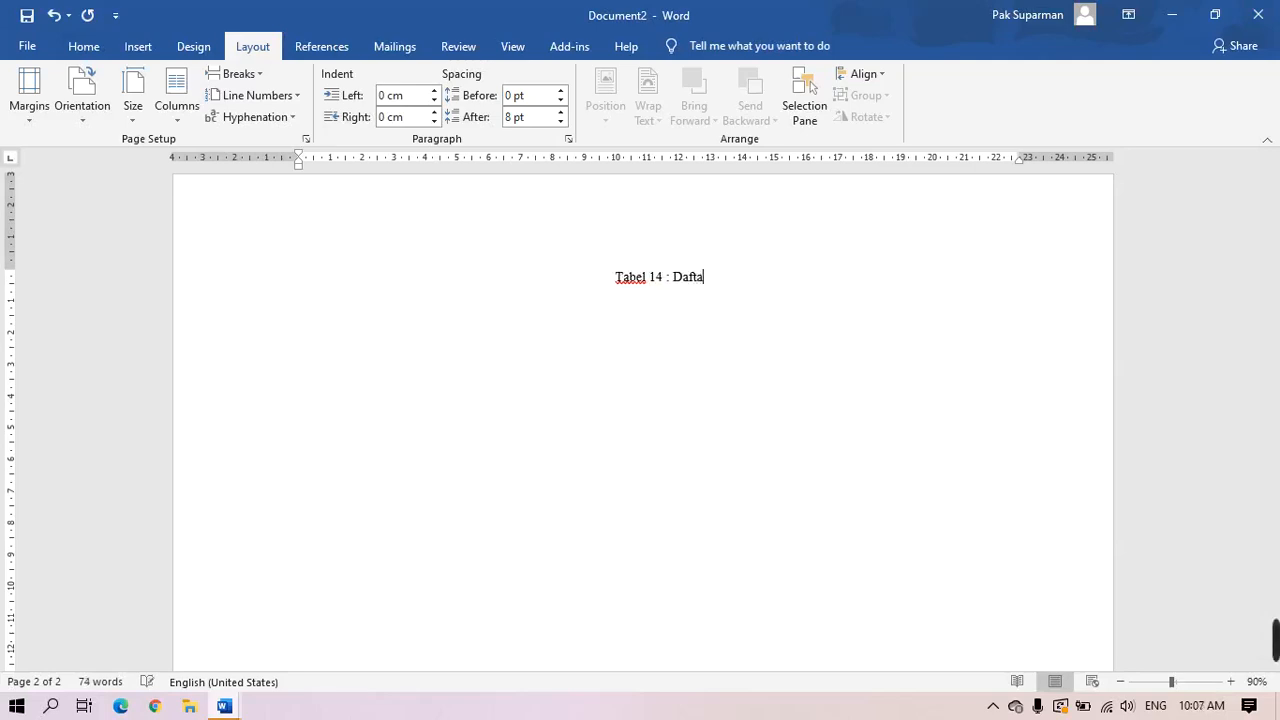
pyautogui.write('r Inv')
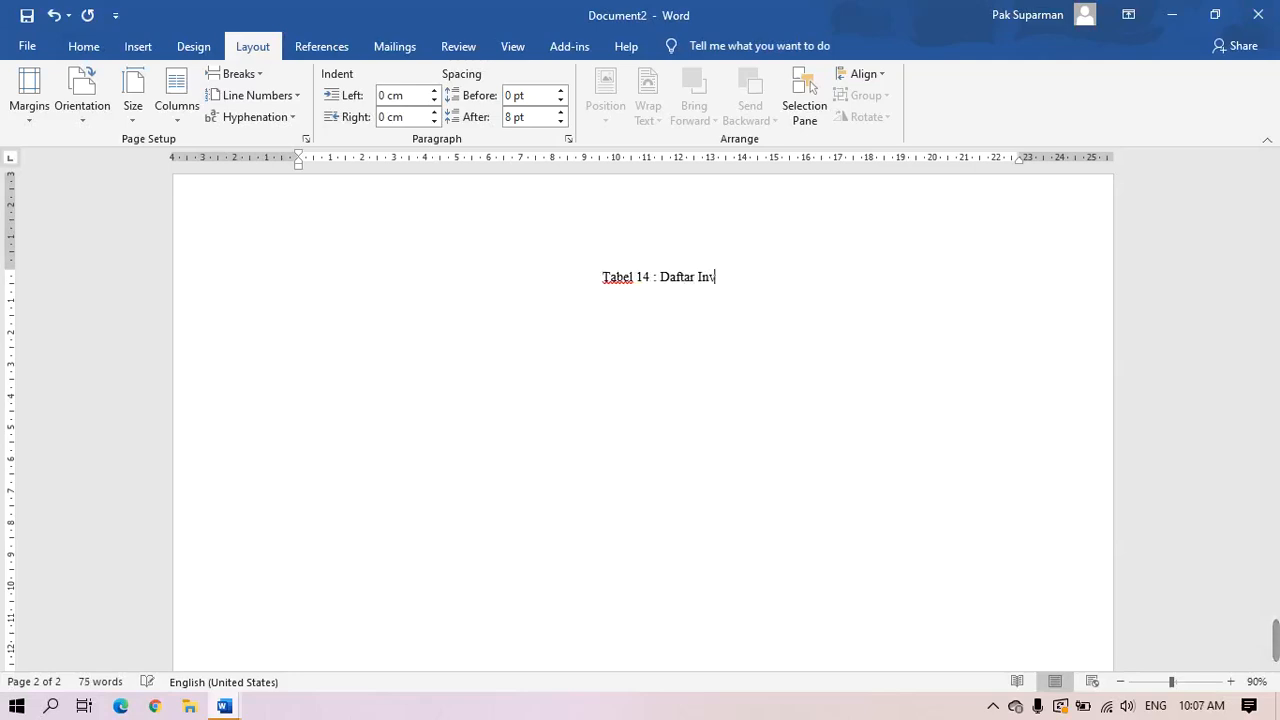
pyautogui.write('en')
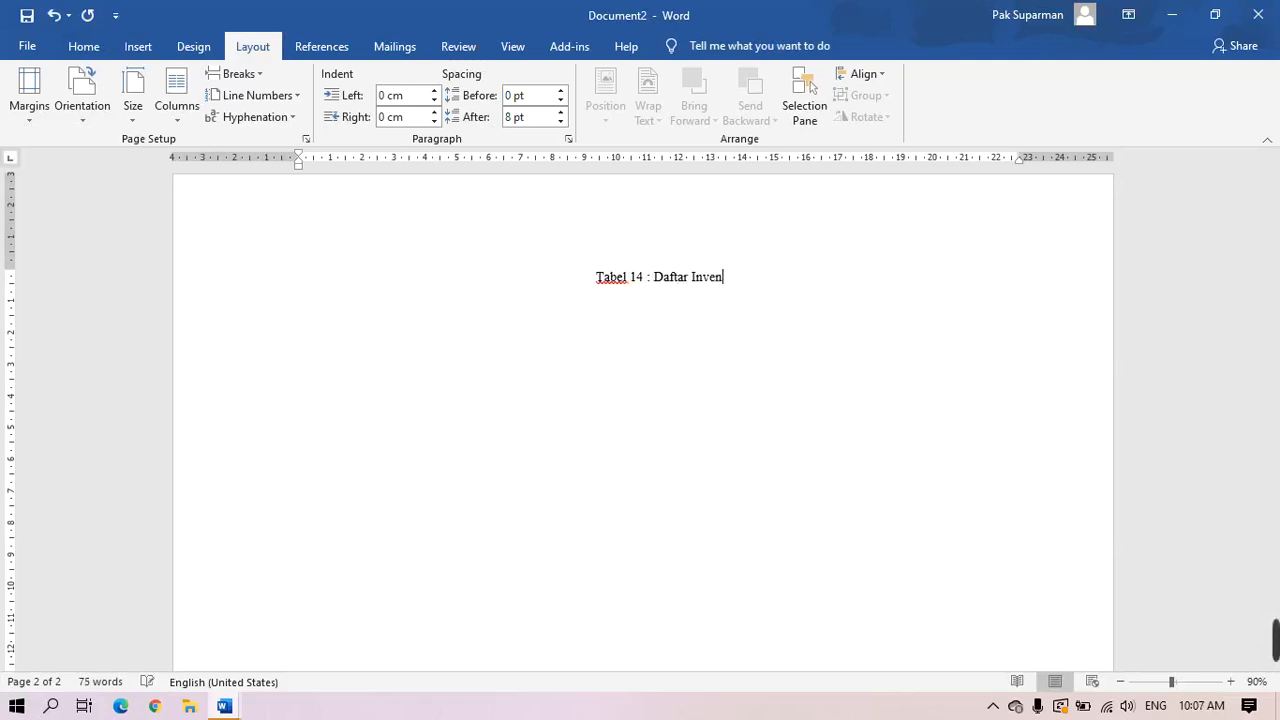
pyautogui.write('taris')
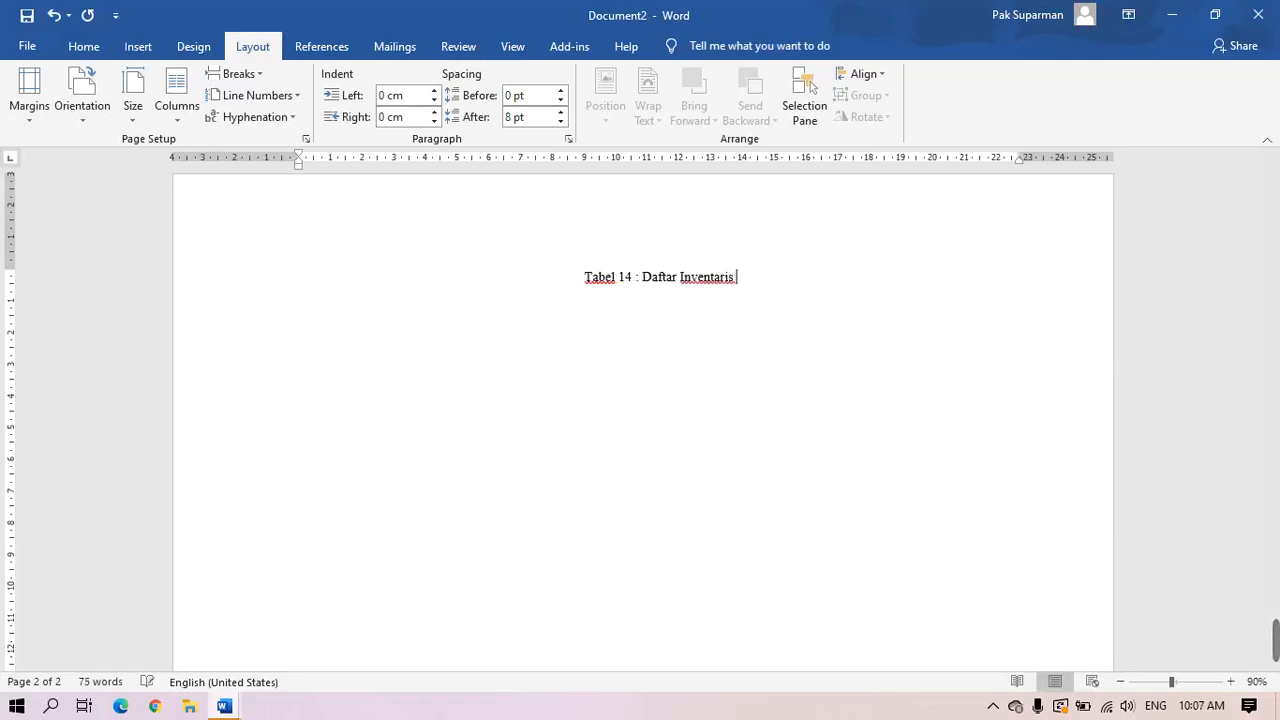
pyautogui.write(' SMP ')
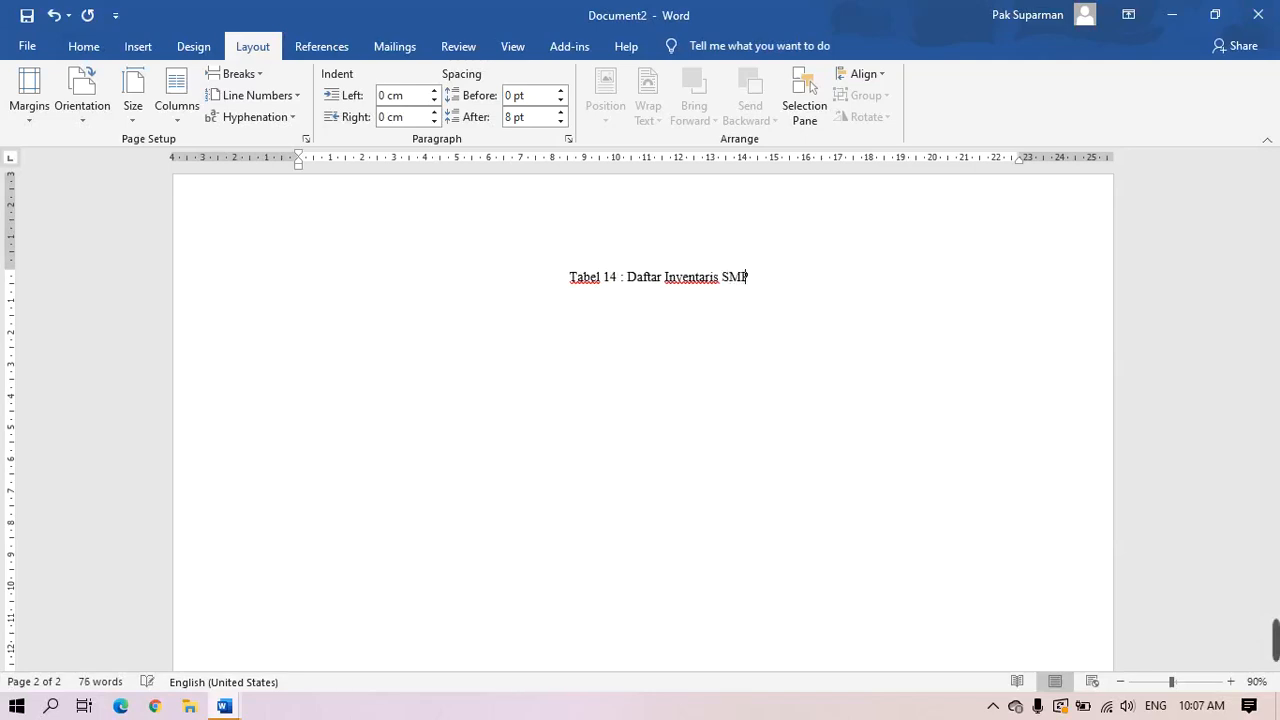
pyautogui.write('IT Ba')
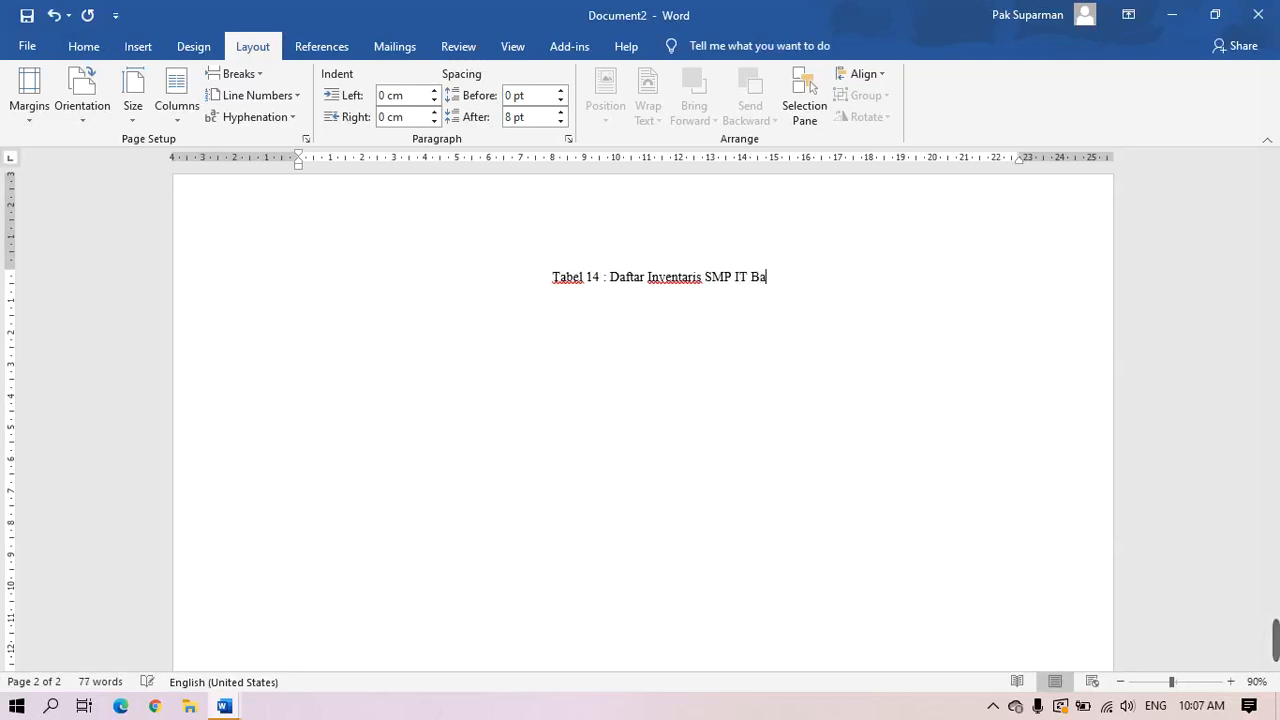
pyautogui.write('kti Insa')
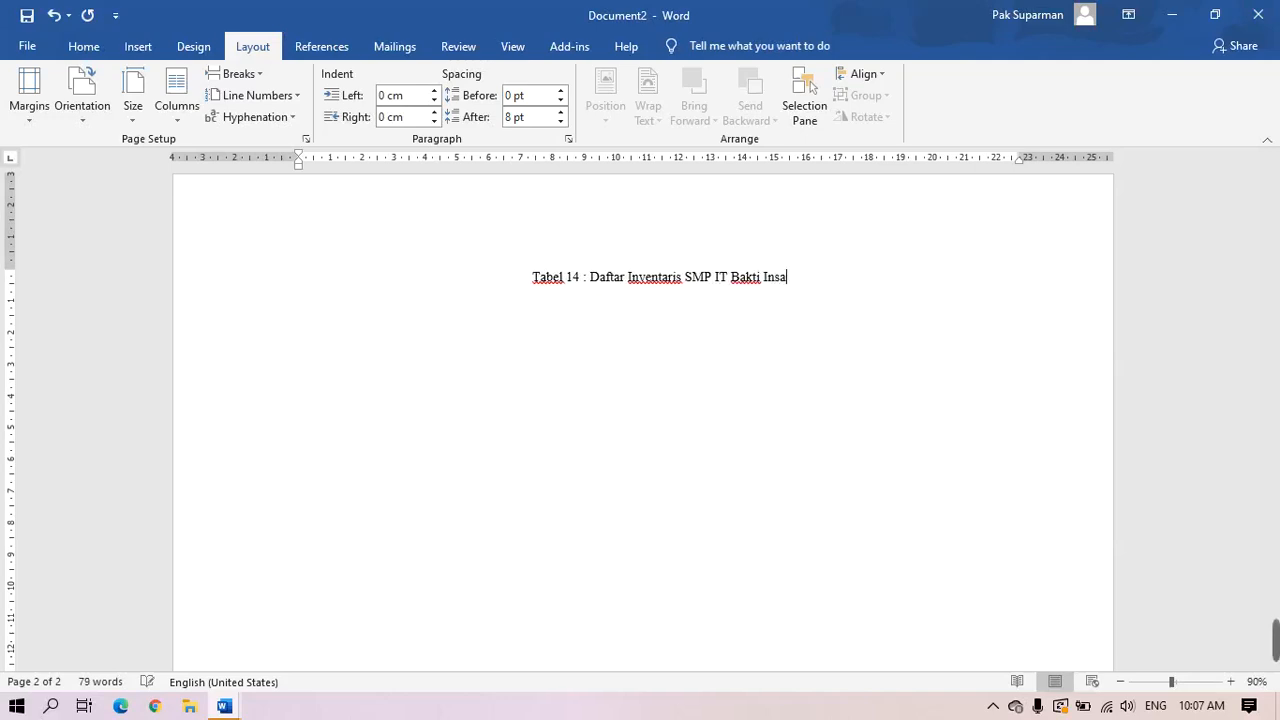
pyautogui.write('ni Ka')
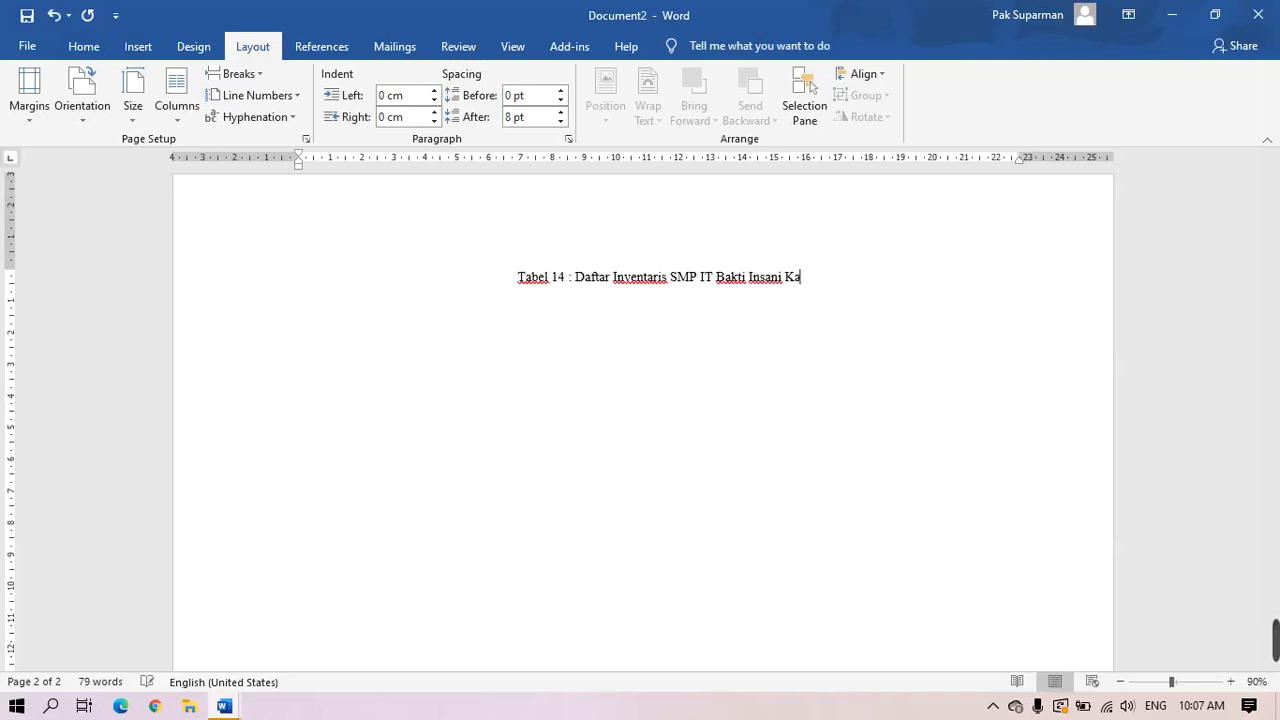
pyautogui.write('bupaten ')
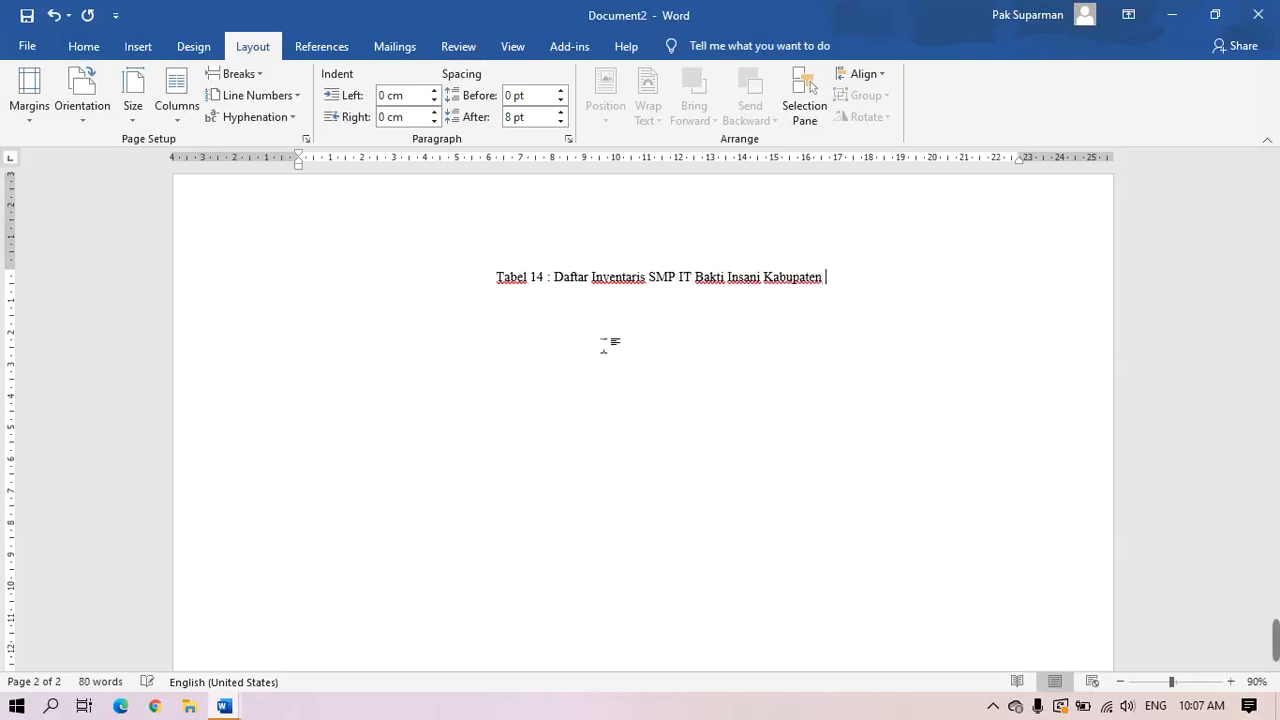
pyautogui.write('Sleman Y')
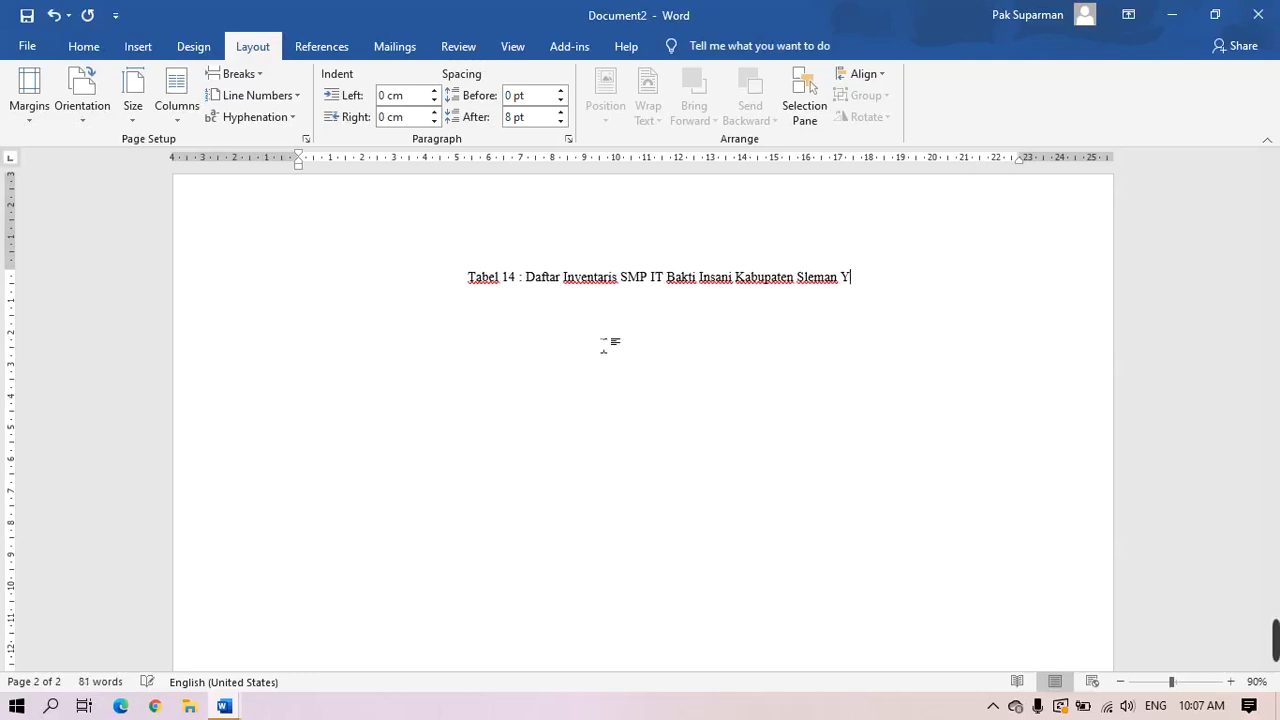
pyautogui.write('ogyakarat')
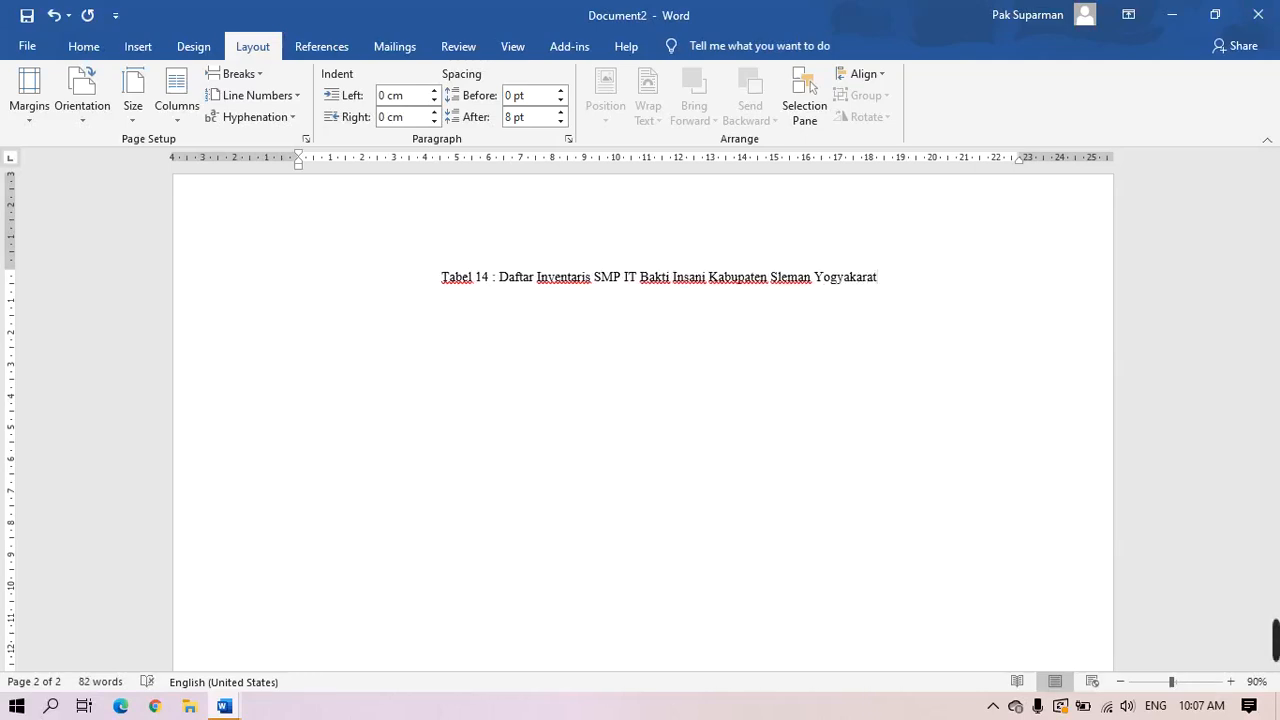
pyautogui.press('Return')
# Type the line 'No. No INV. Nama Brg. Tahun pembelian. Masa Pakai. Harga. Ket' and bring up the Table grid
pyautogui.write('No. No IN')
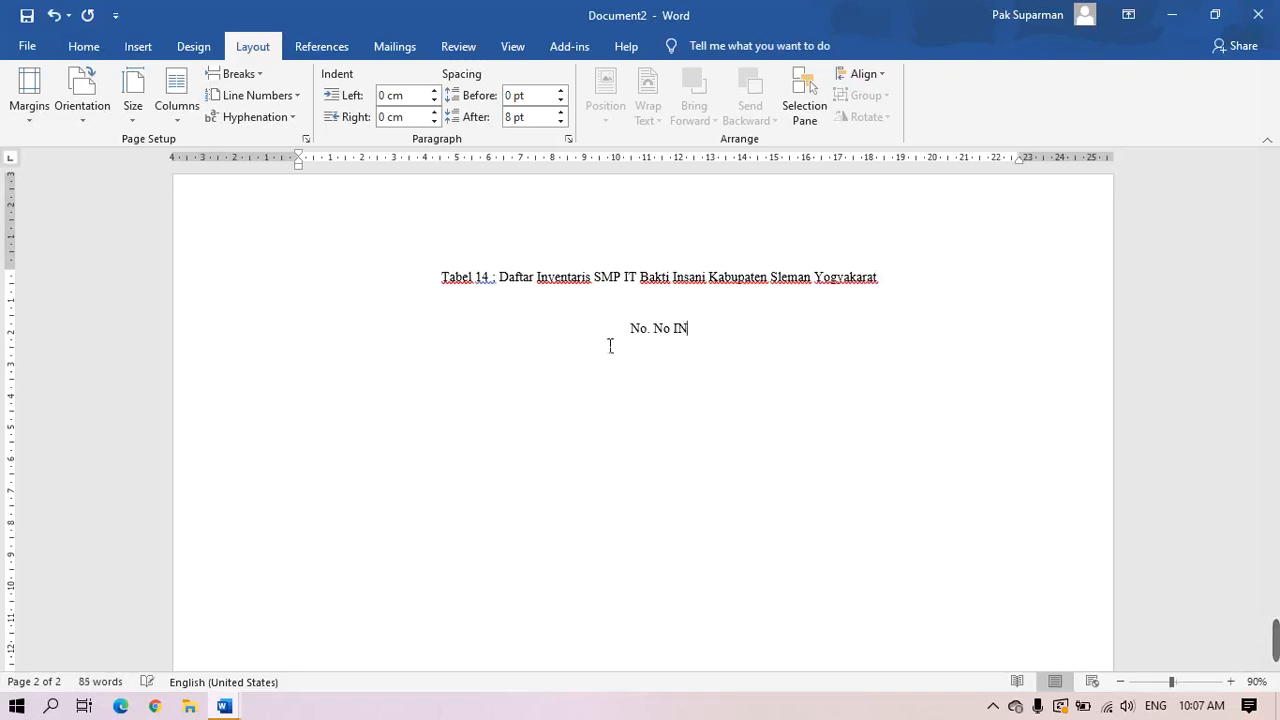
pyautogui.write('V. Nama B')
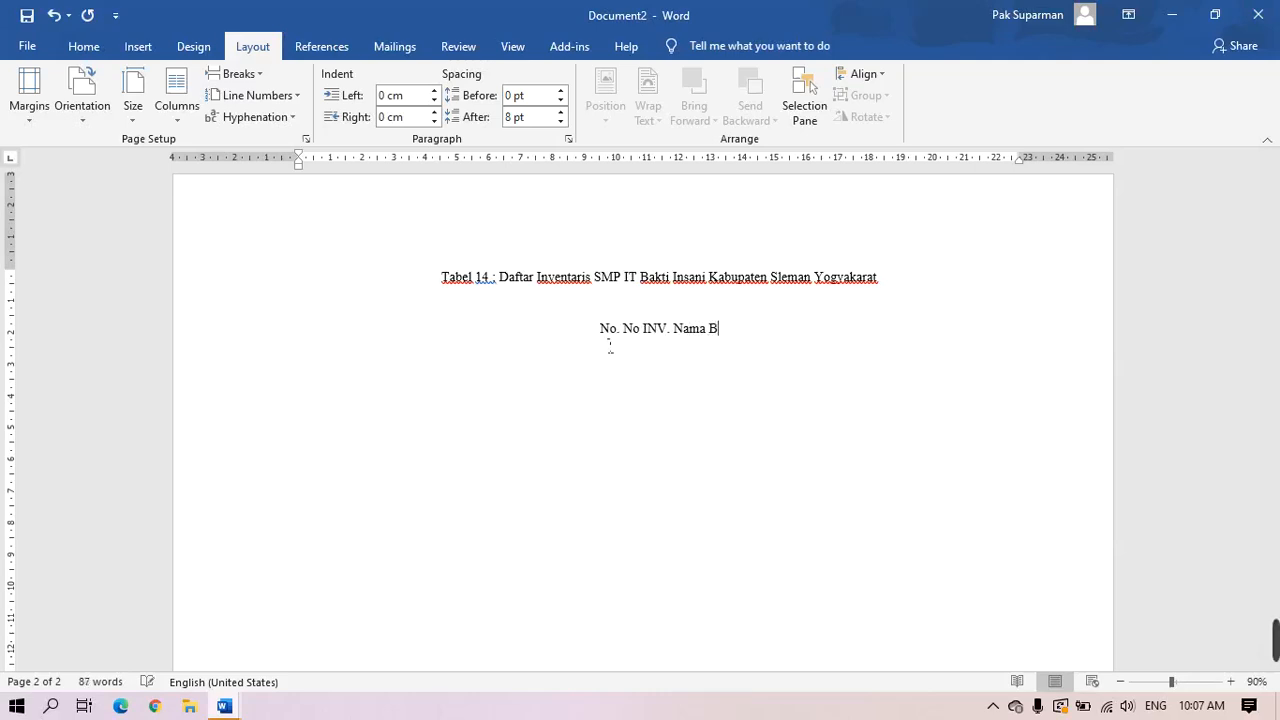
pyautogui.write('rg. ')
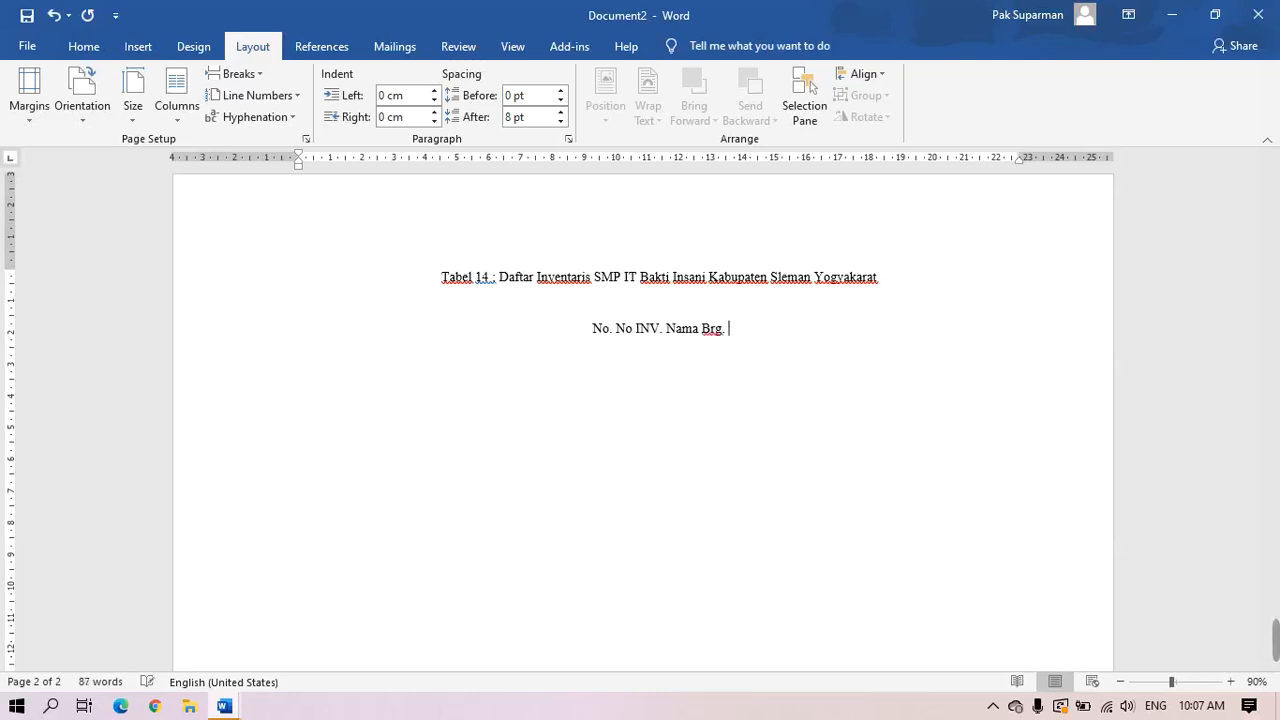
pyautogui.write('T')
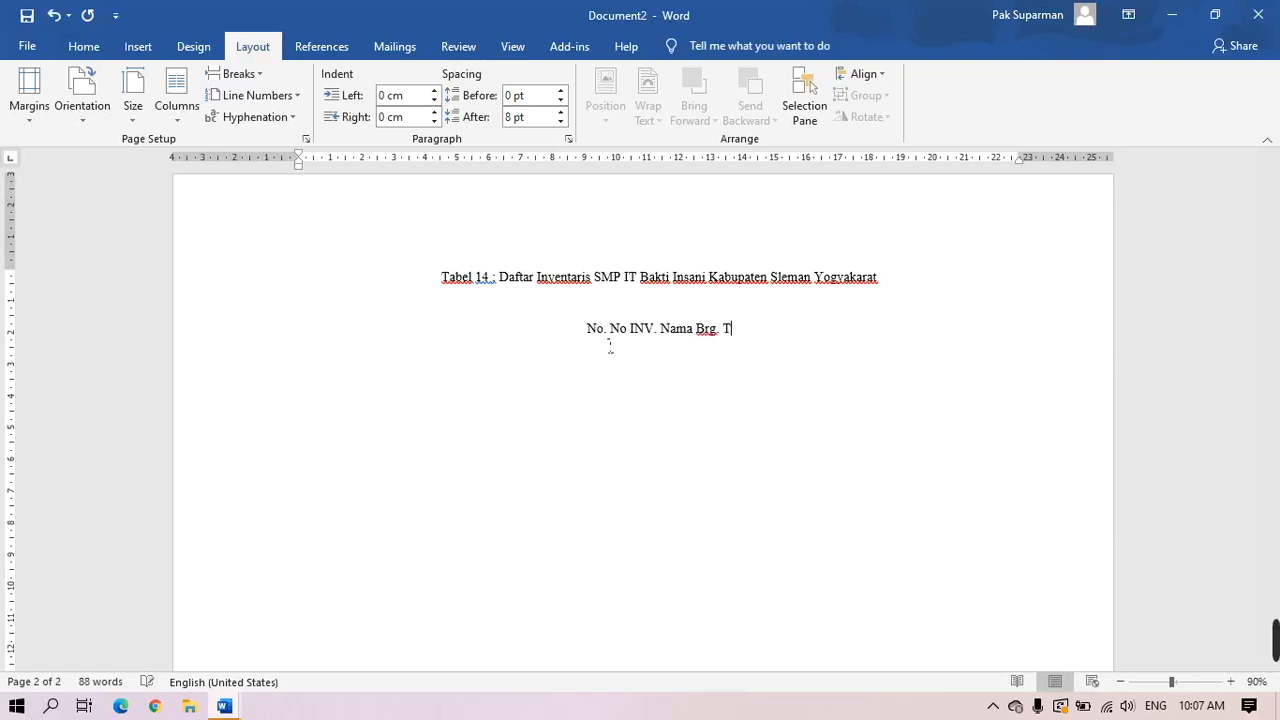
pyautogui.write('ahun pe')
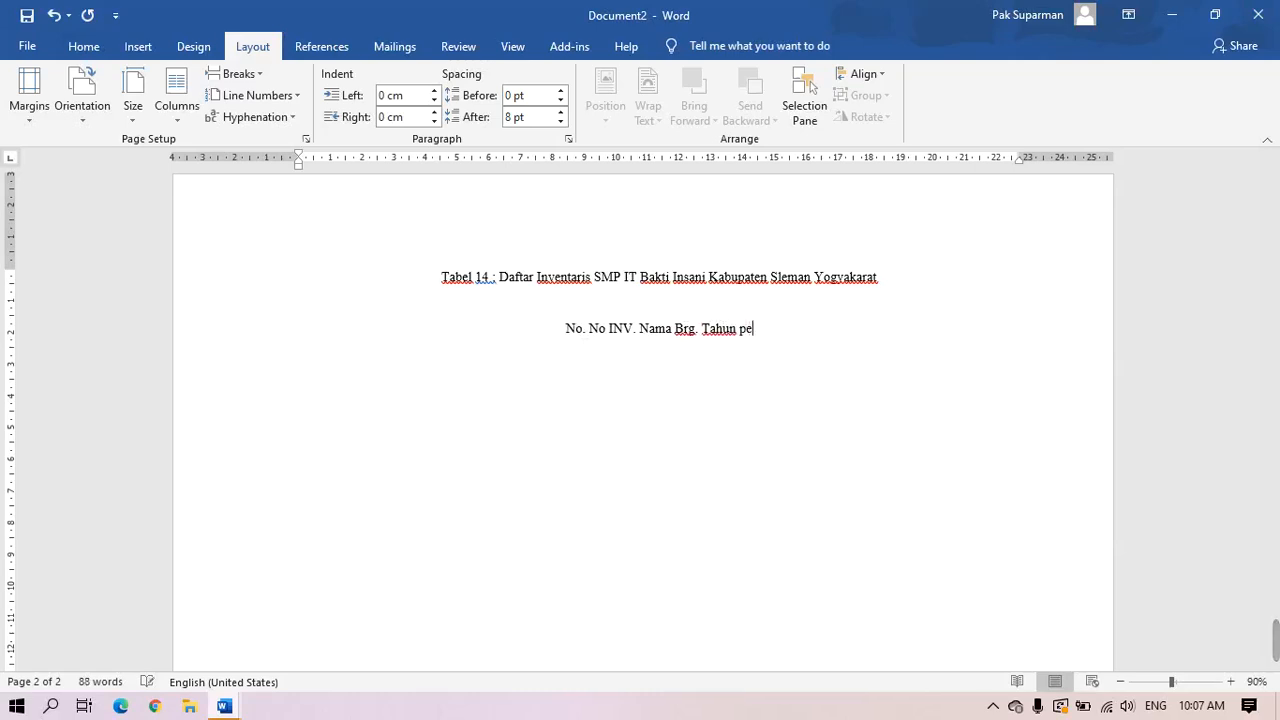
pyautogui.write('mbelian. ')
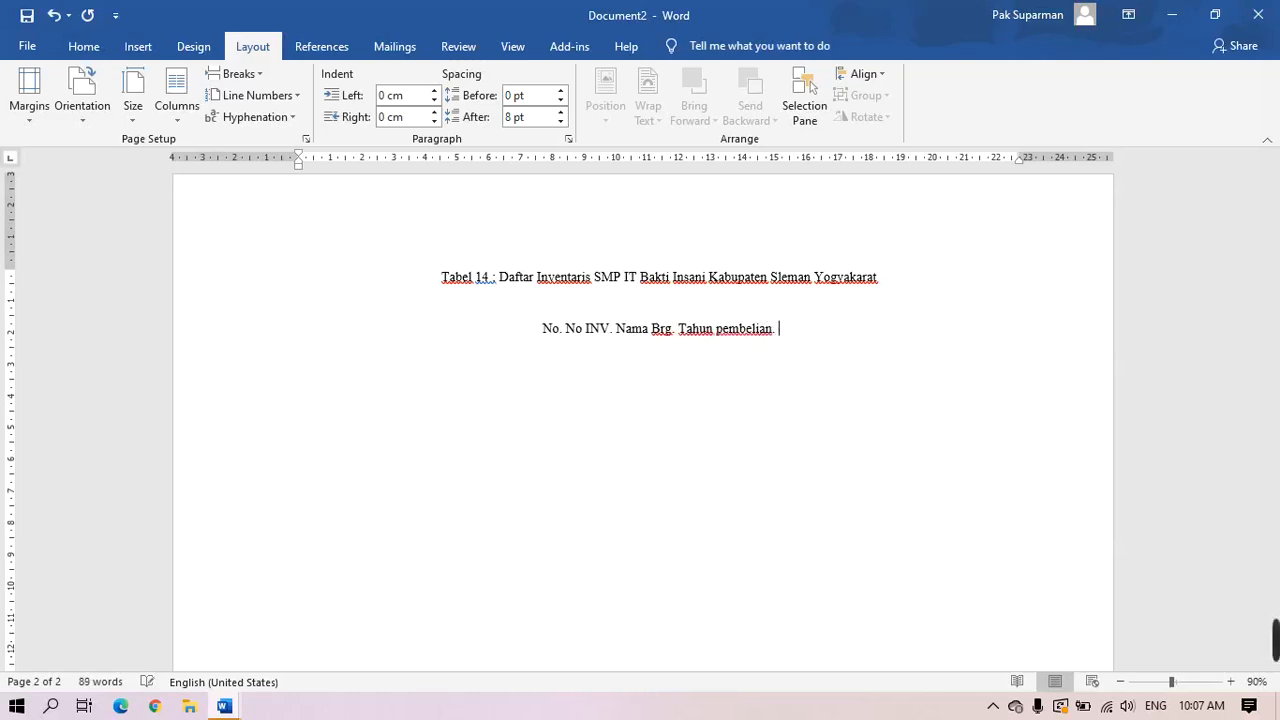
pyautogui.write('Masa Pakai. ')
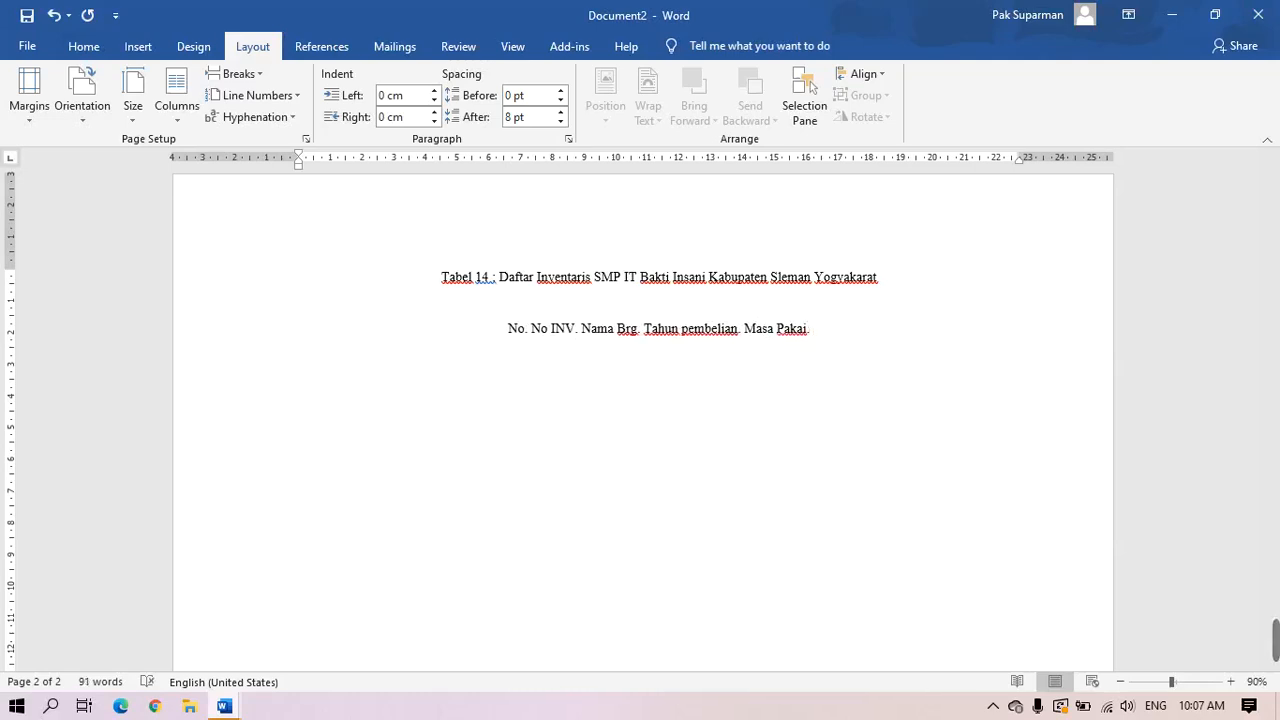
pyautogui.write('Harga')
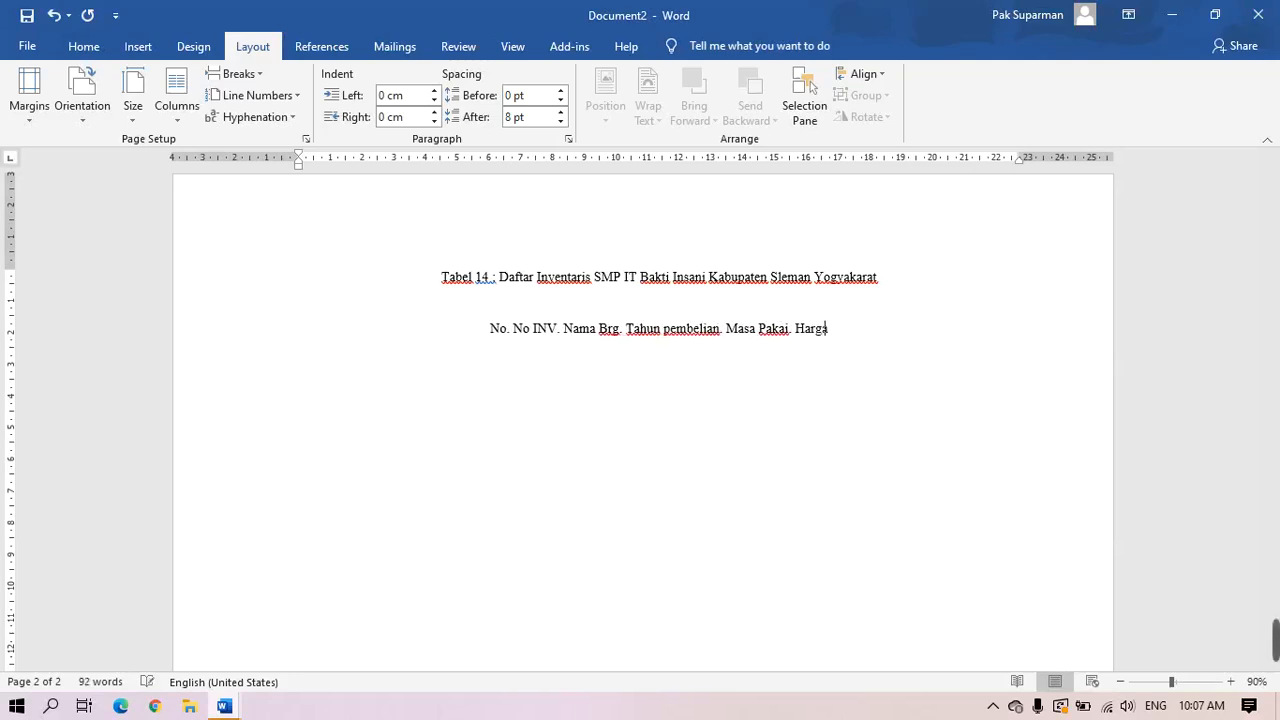
pyautogui.write('. ')
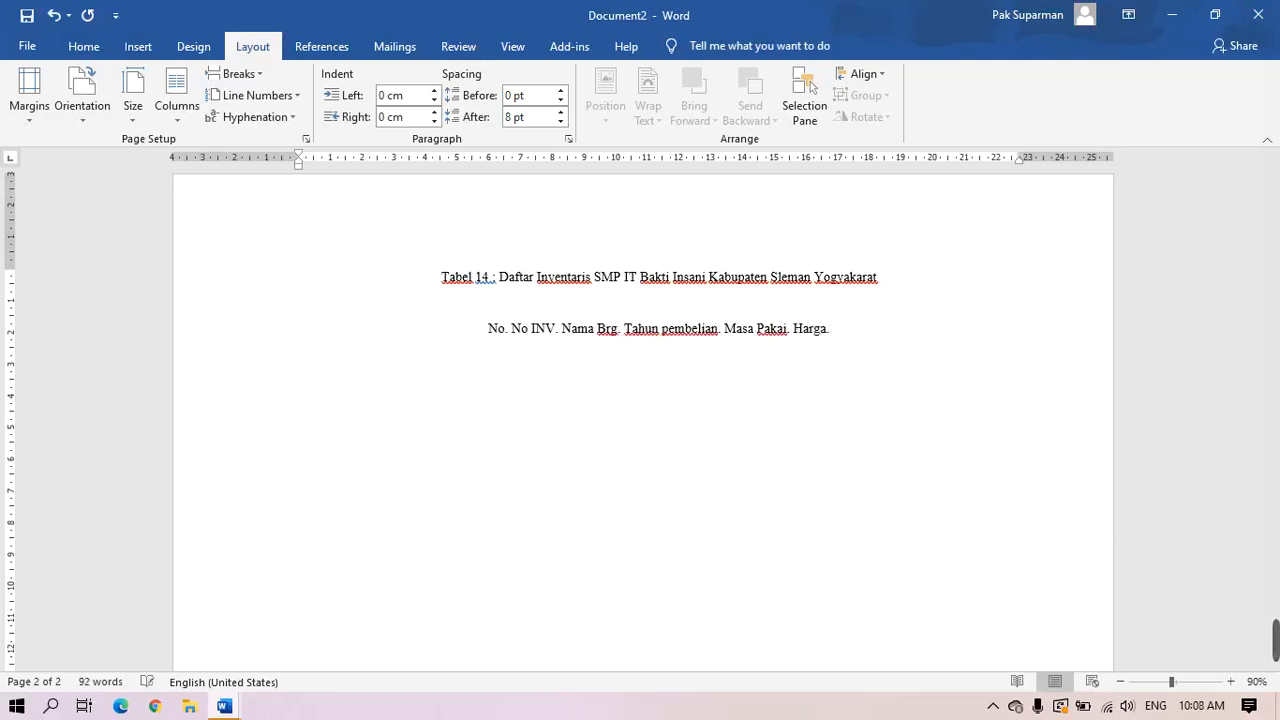
pyautogui.write('Ket')
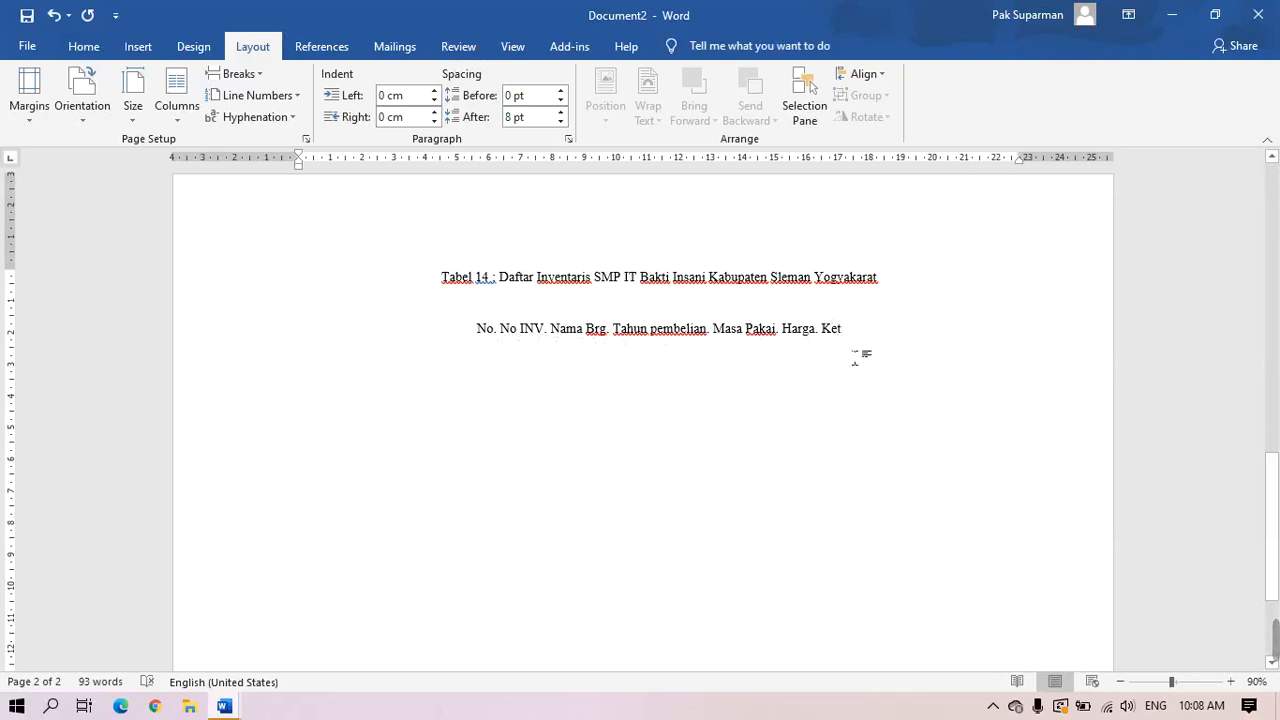
pyautogui.press('Return')
pyautogui.click(138, 46)
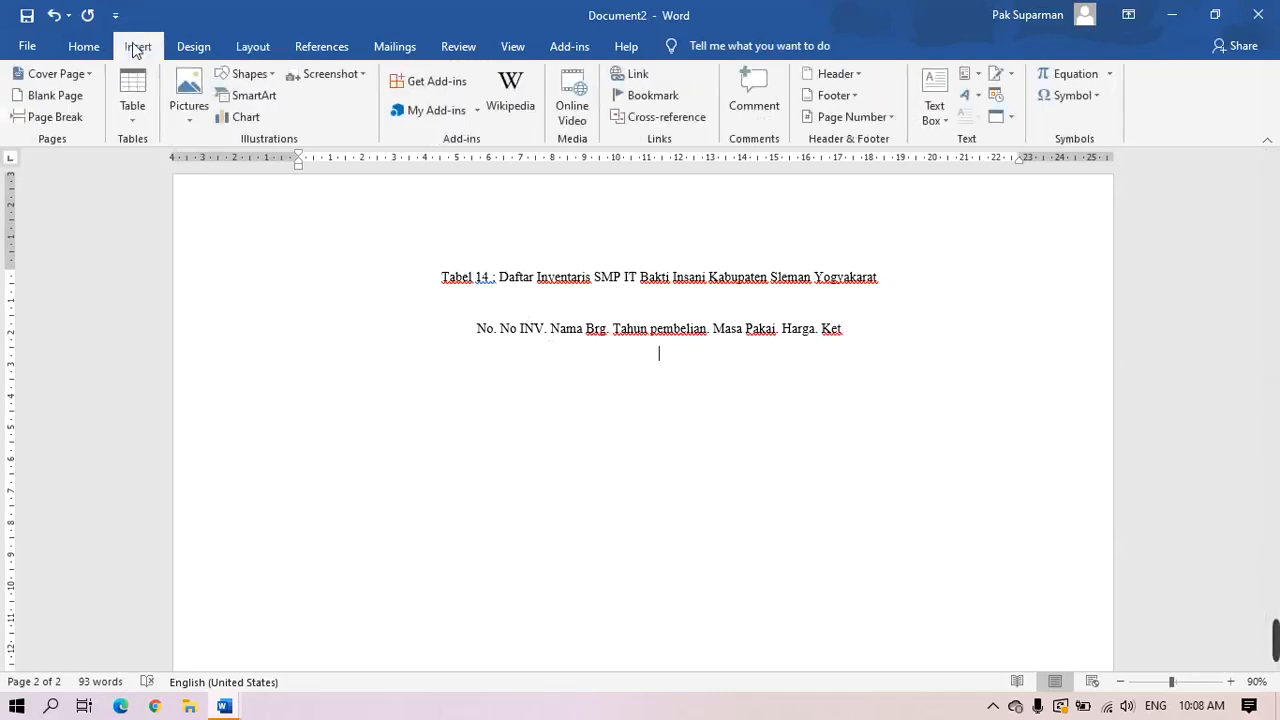
pyautogui.click(138, 122)
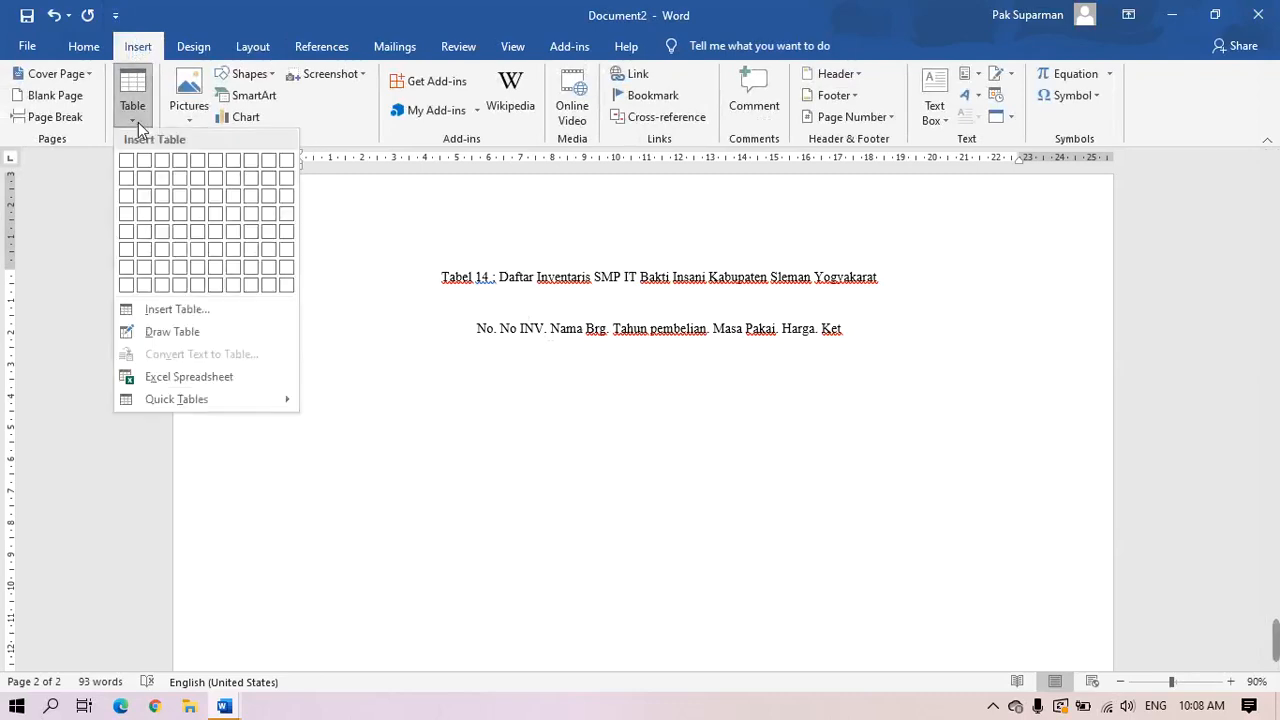
# Insert a 7x3 table headed No, No Inventaris, Nama Barang, Tahun Pembelian, Masa Pakai, Harga, Ket
pyautogui.click(237, 200)
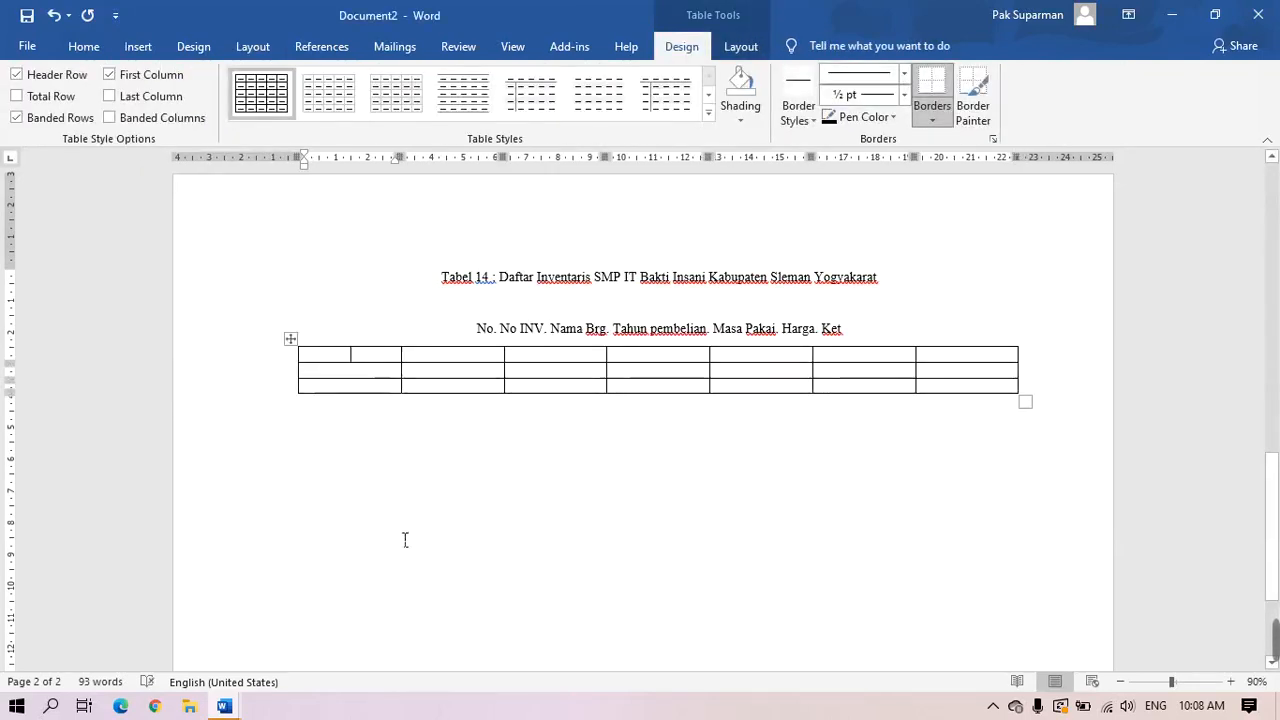
pyautogui.write('No')
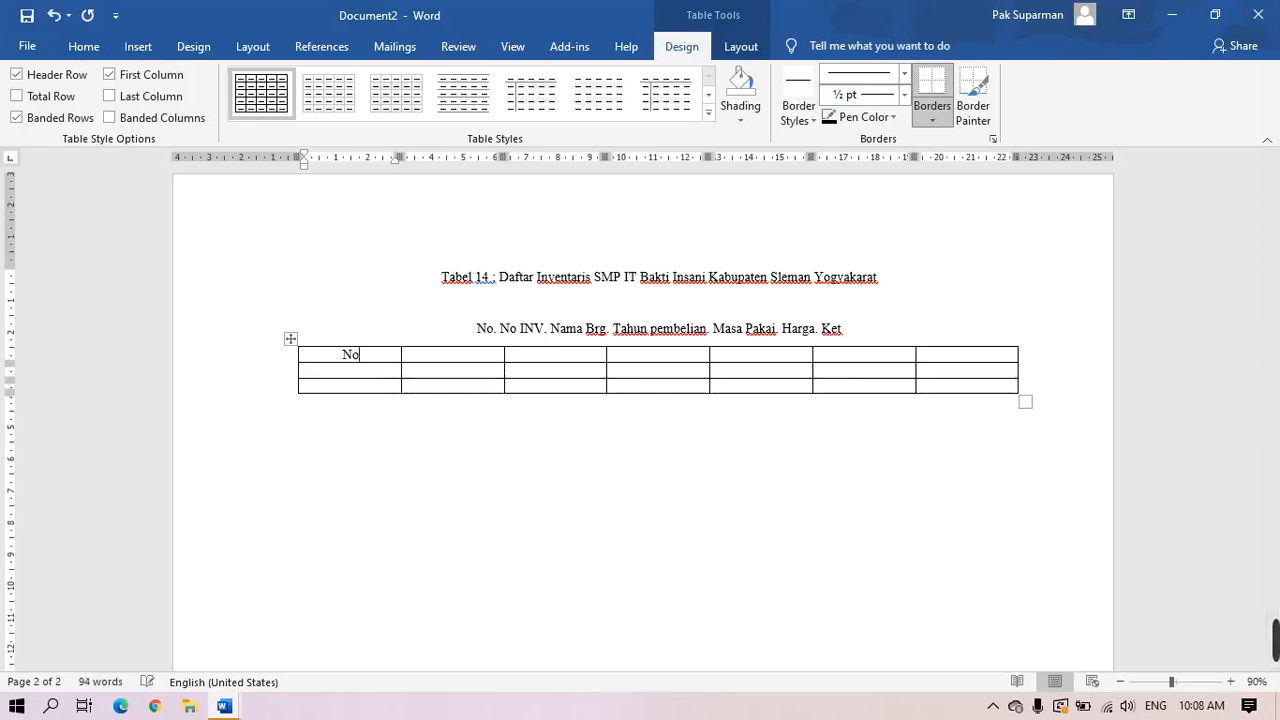
pyautogui.press('Tab')
pyautogui.write('N')
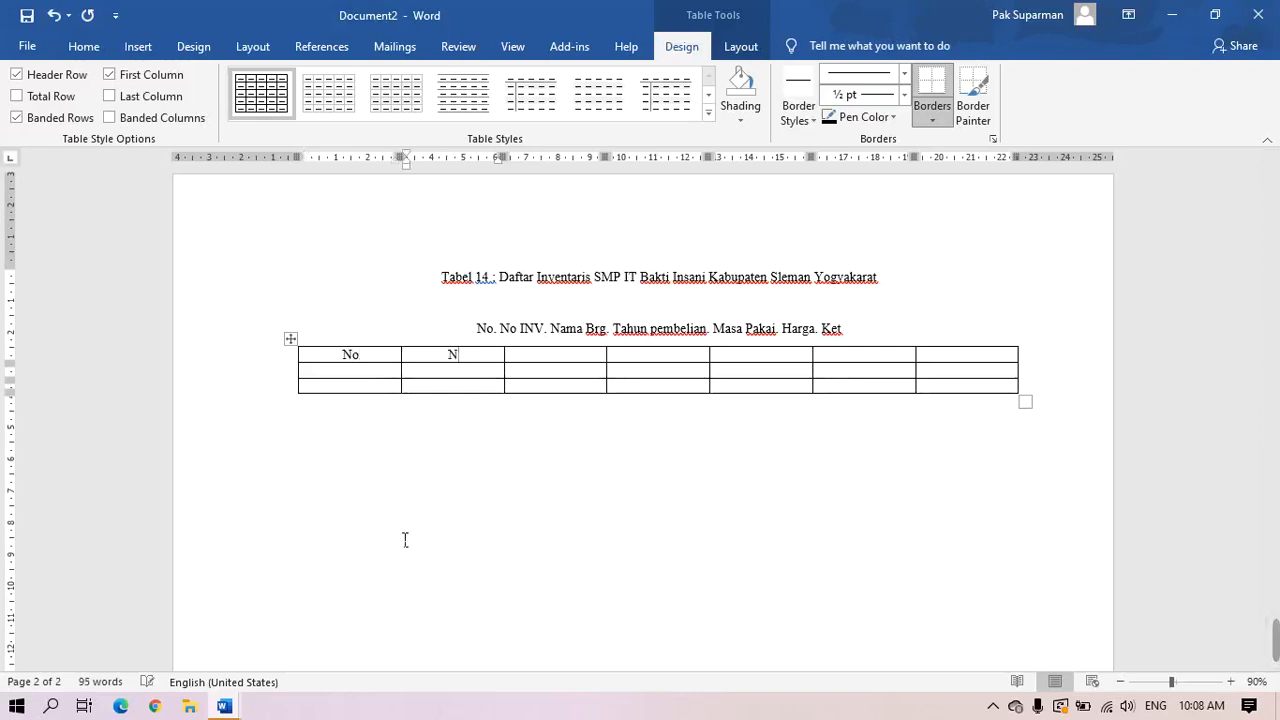
pyautogui.write('o Inventaris')
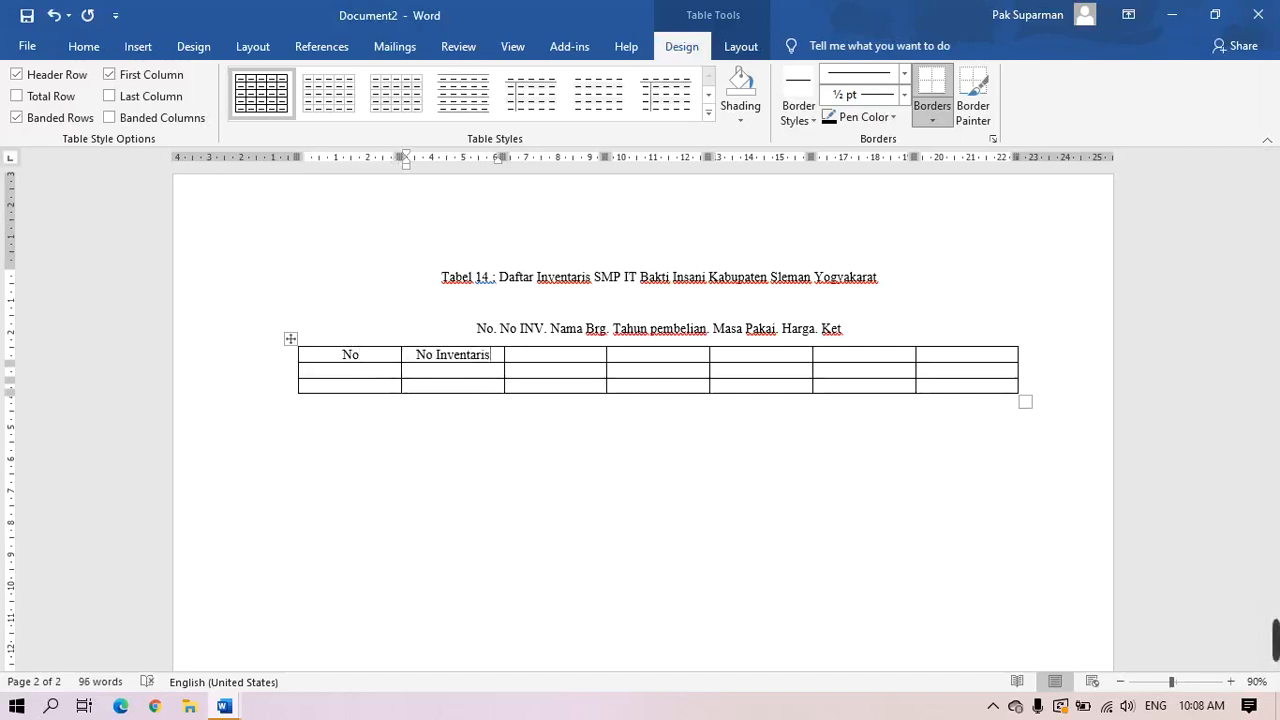
pyautogui.press('Tab')
pyautogui.write('N')
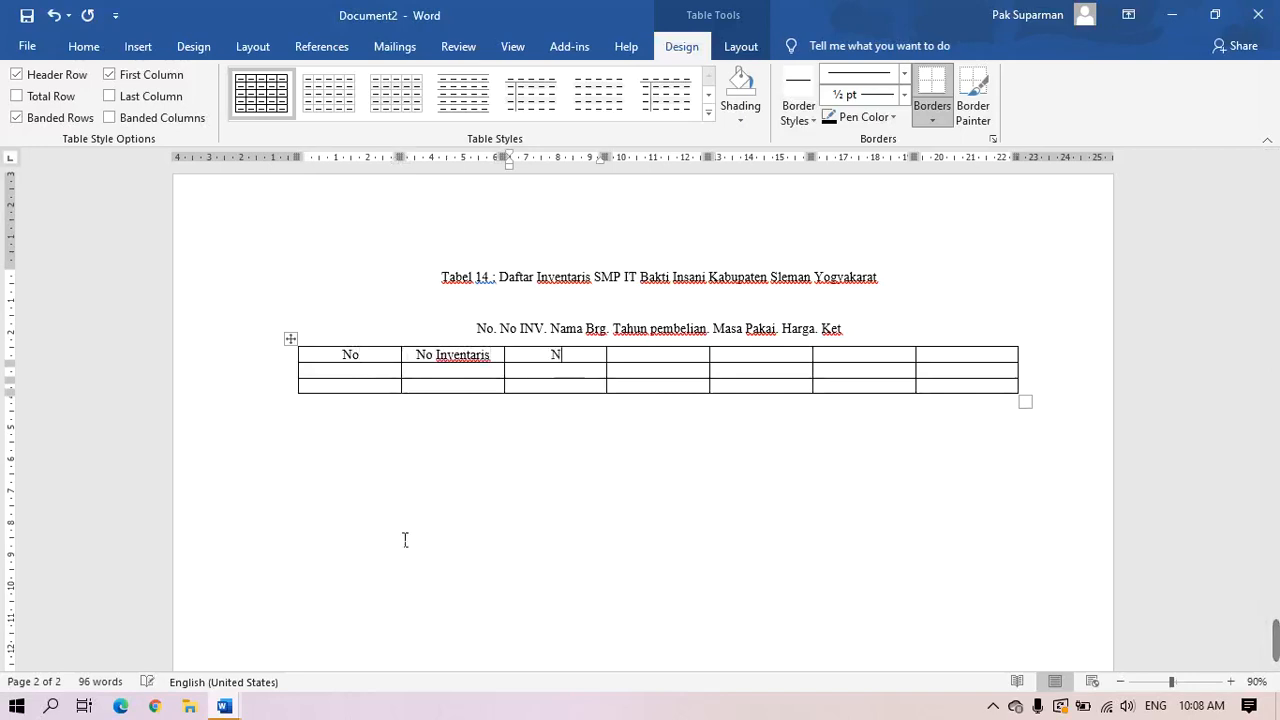
pyautogui.write('ama Barang')
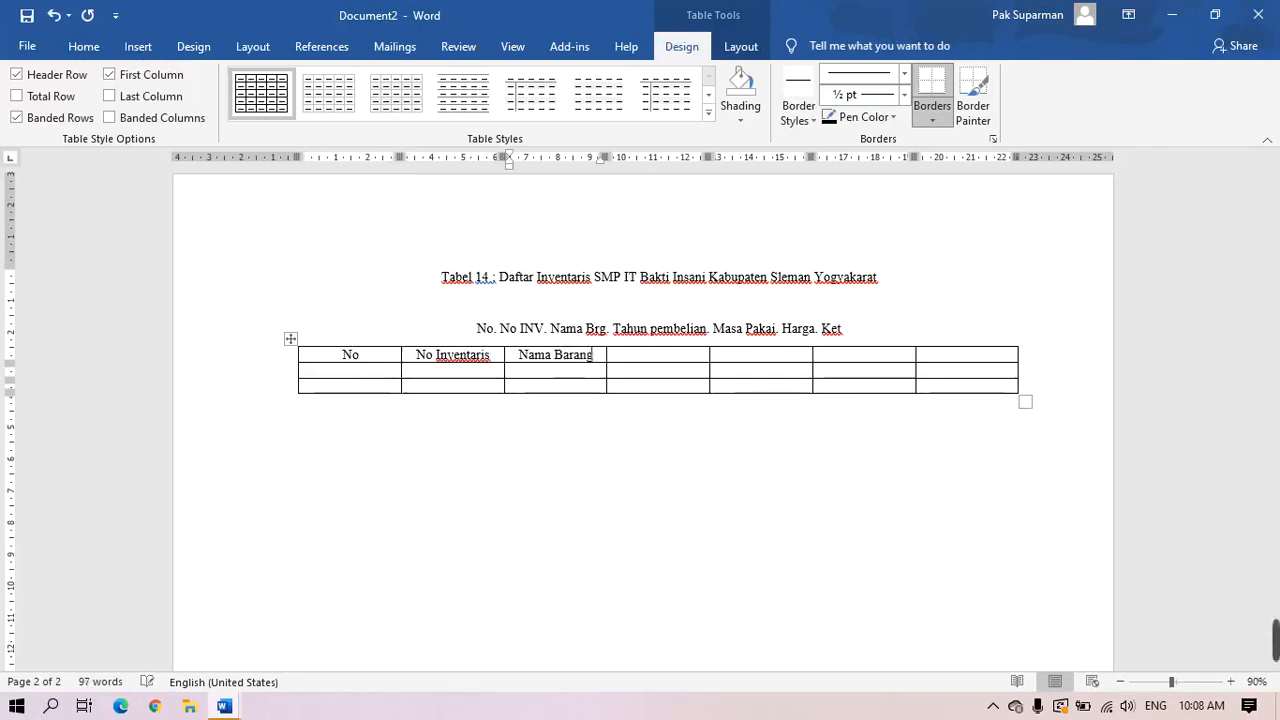
pyautogui.press('Tab')
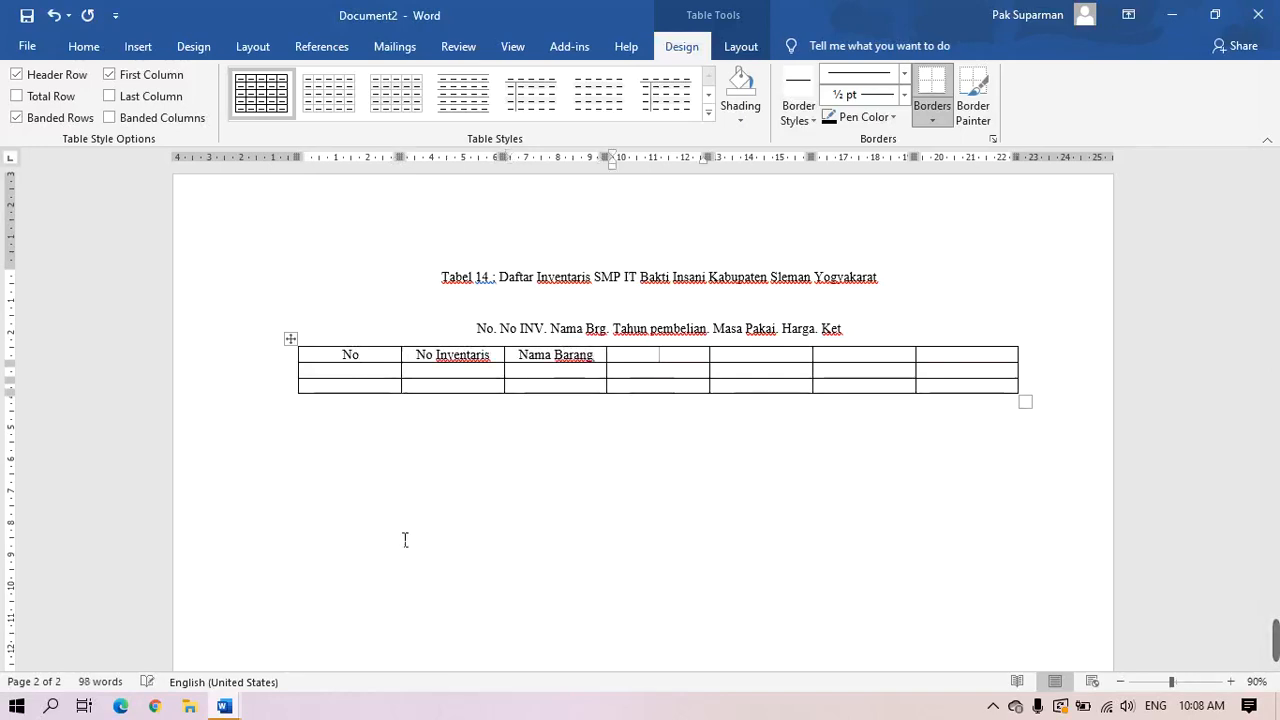
pyautogui.write('Tahun Pembelian')
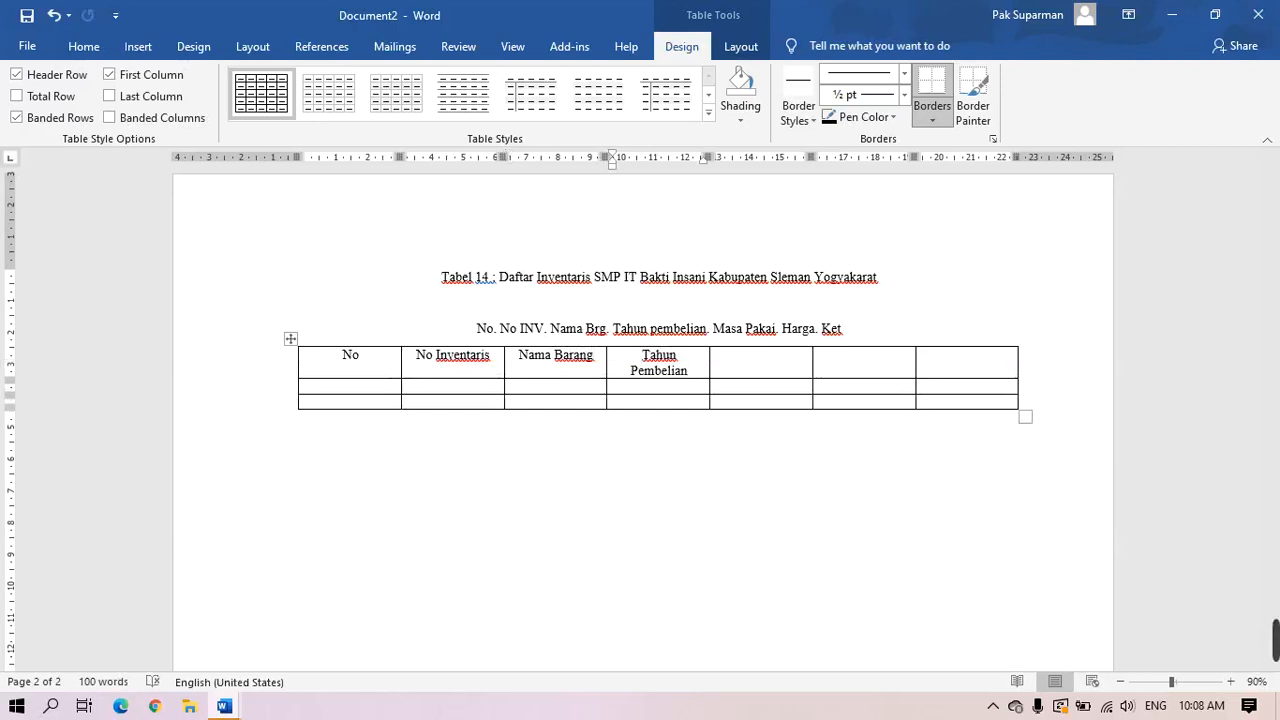
pyautogui.press('Tab')
pyautogui.write('Masa Pakai')
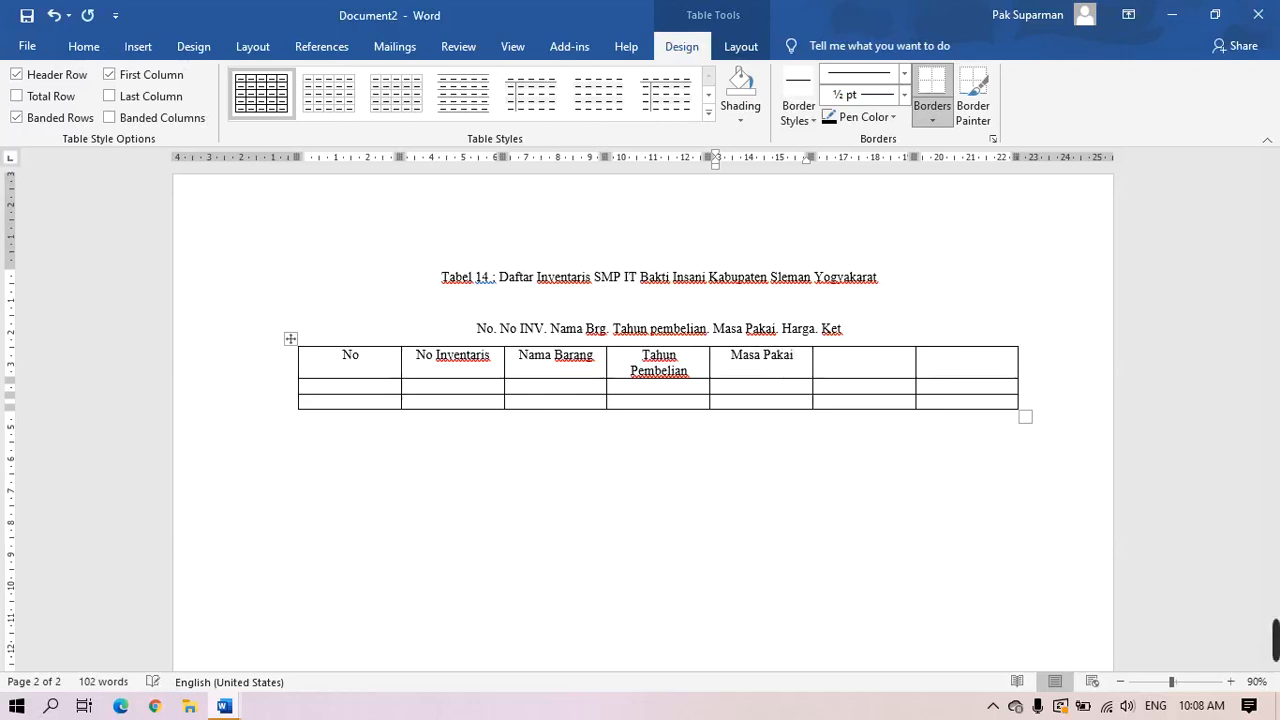
pyautogui.press('Tab')
pyautogui.write('Harga')
pyautogui.write('Ket')
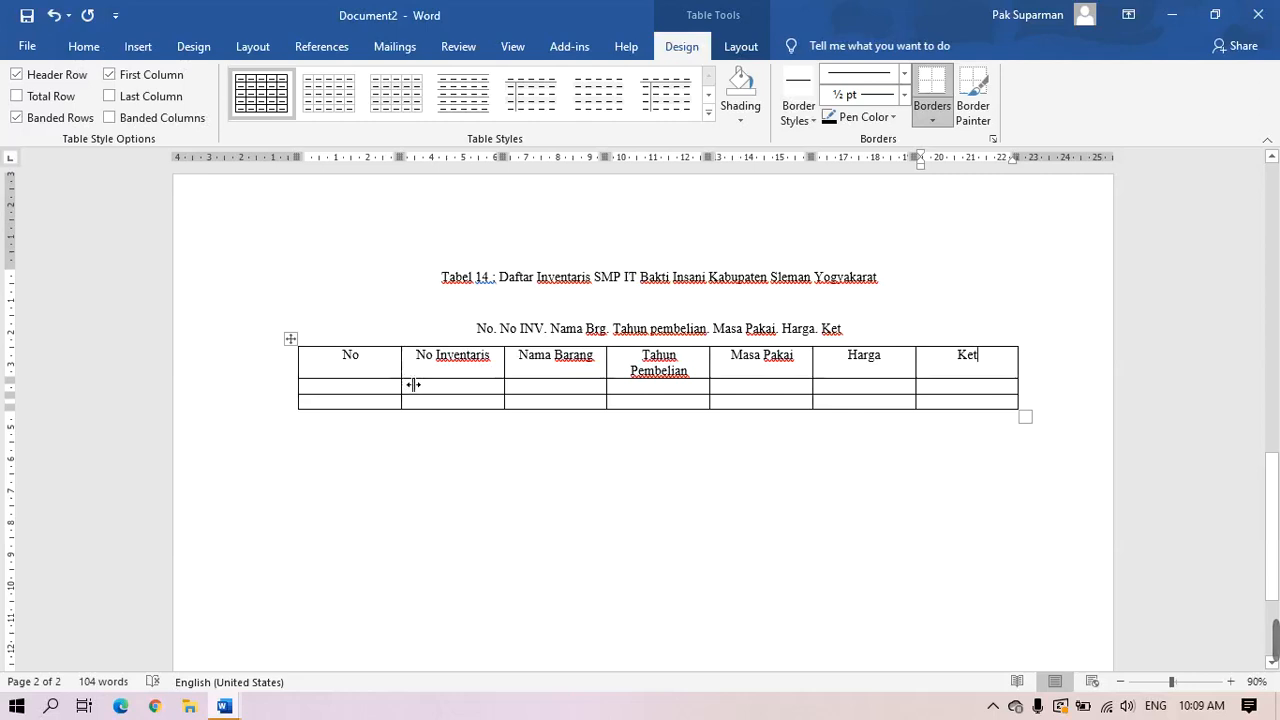
# Narrow the No column and widen No Inventaris, Nama Barang, Tahun Pembelian and Masa Pakai
pyautogui.moveTo(413, 384); pyautogui.dragTo(355, 397)
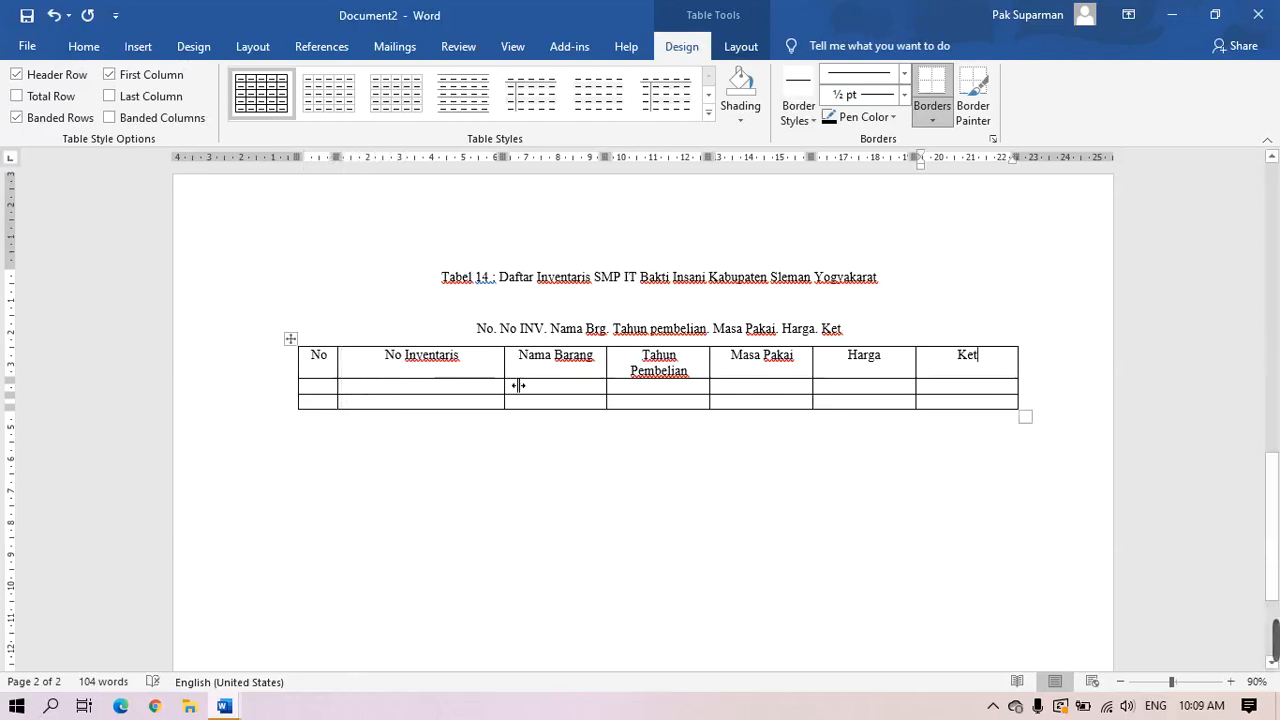
pyautogui.moveTo(514, 384); pyautogui.dragTo(466, 394)
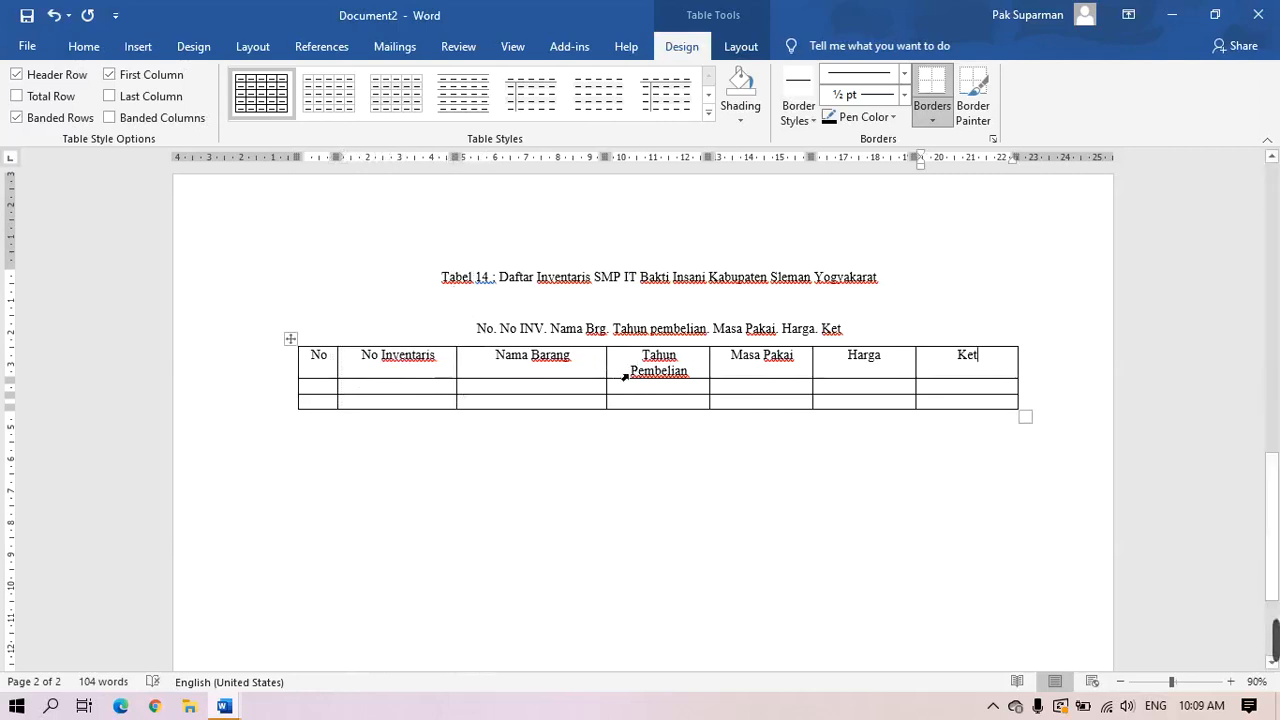
pyautogui.moveTo(618, 381); pyautogui.dragTo(623, 382)
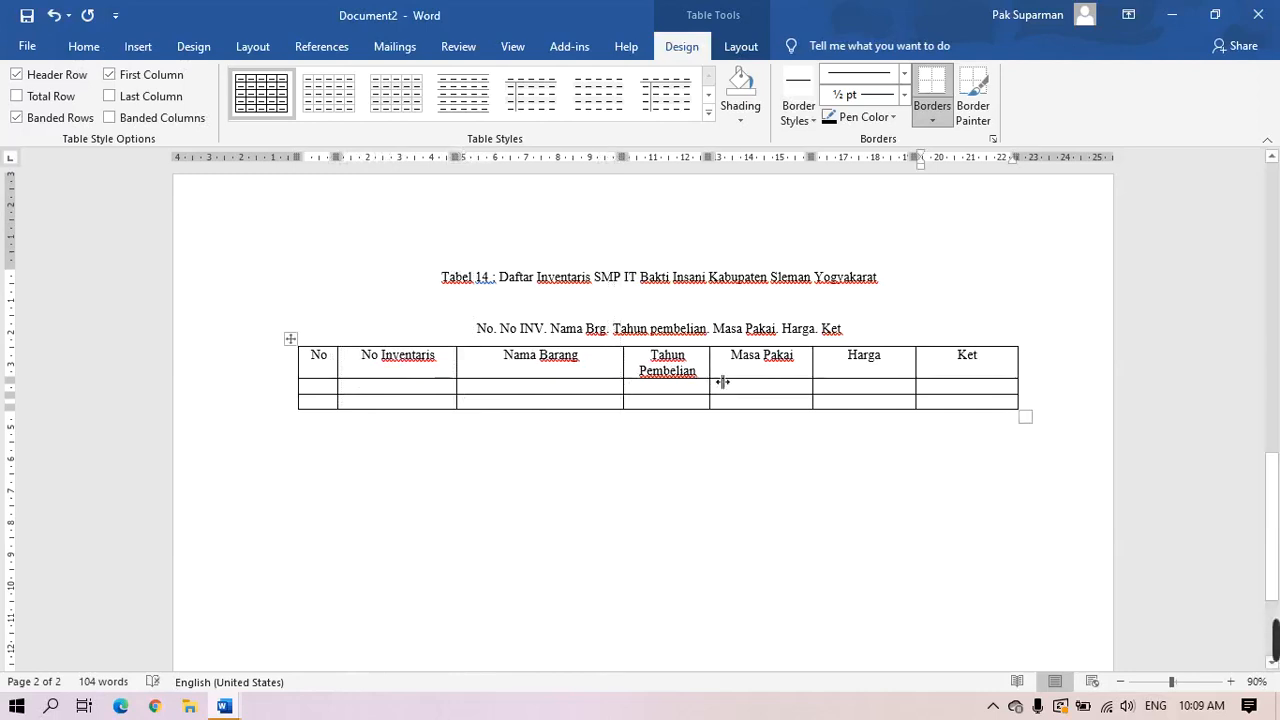
pyautogui.moveTo(714, 381); pyautogui.dragTo(751, 391)
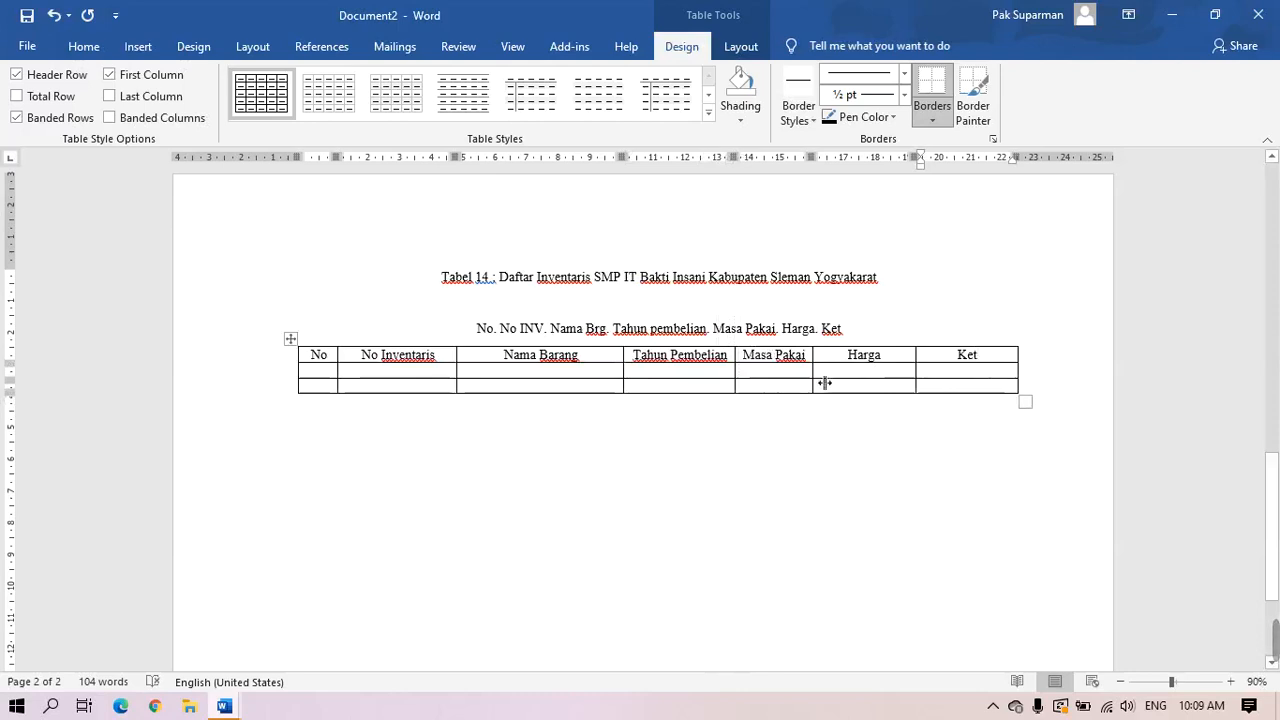
pyautogui.moveTo(813, 384); pyautogui.dragTo(957, 382)
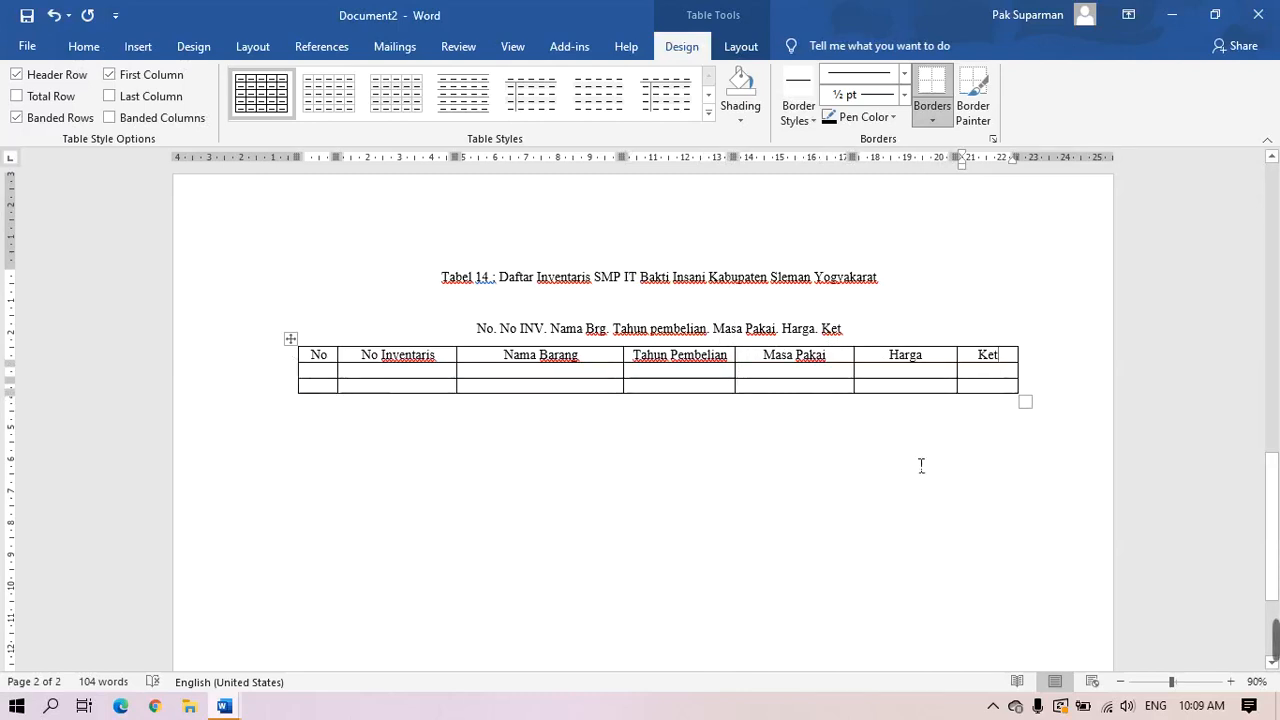
# Add two blank rows to the inventory table
pyautogui.click(1056, 394)
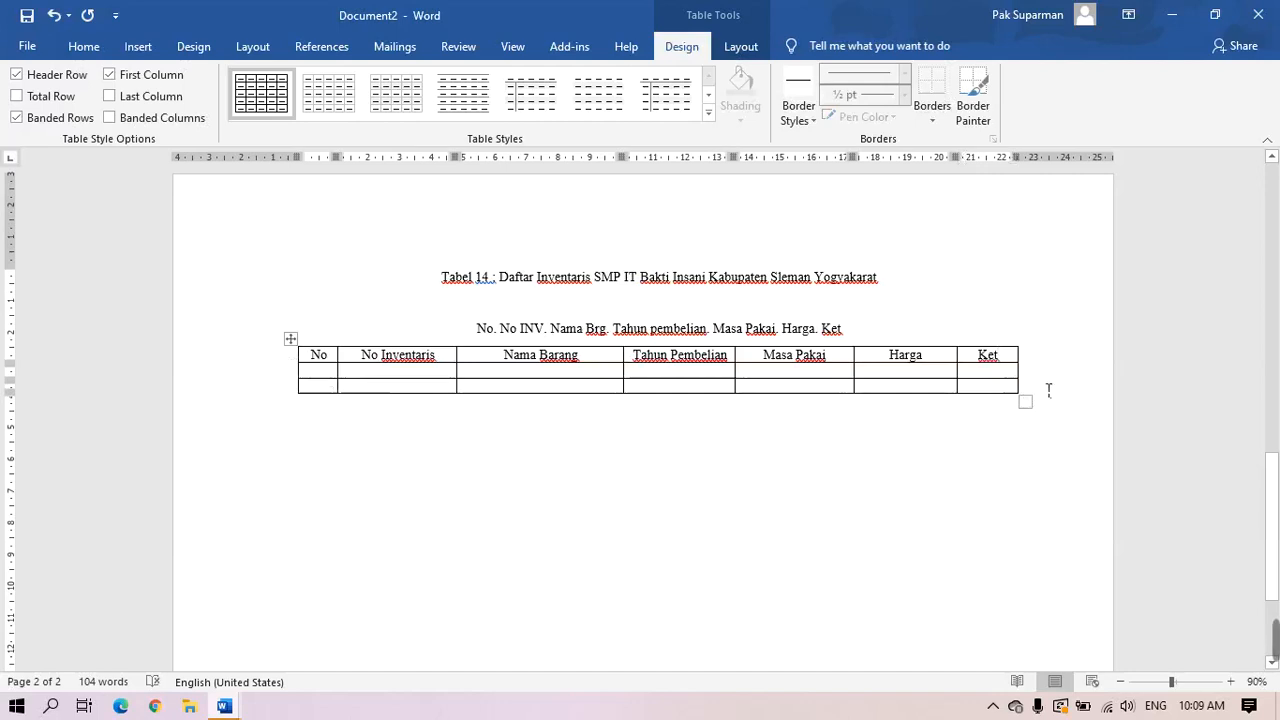
pyautogui.press('Return')
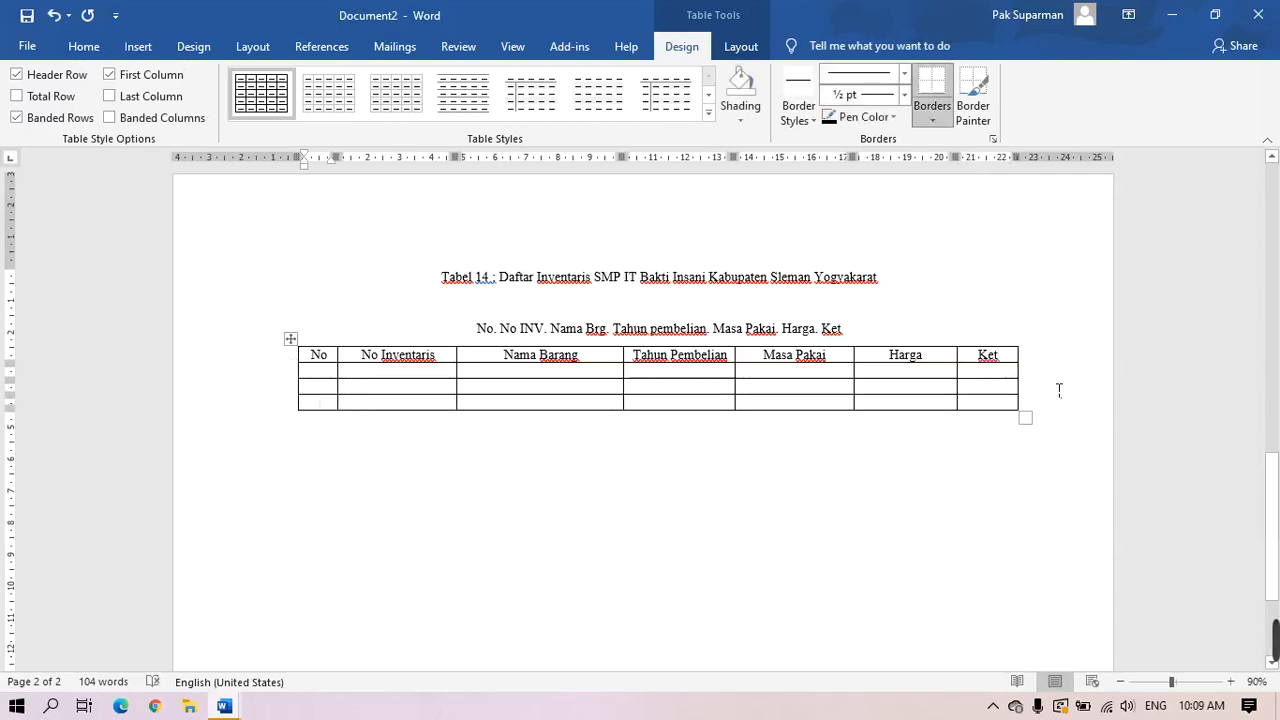
pyautogui.click(1059, 390)
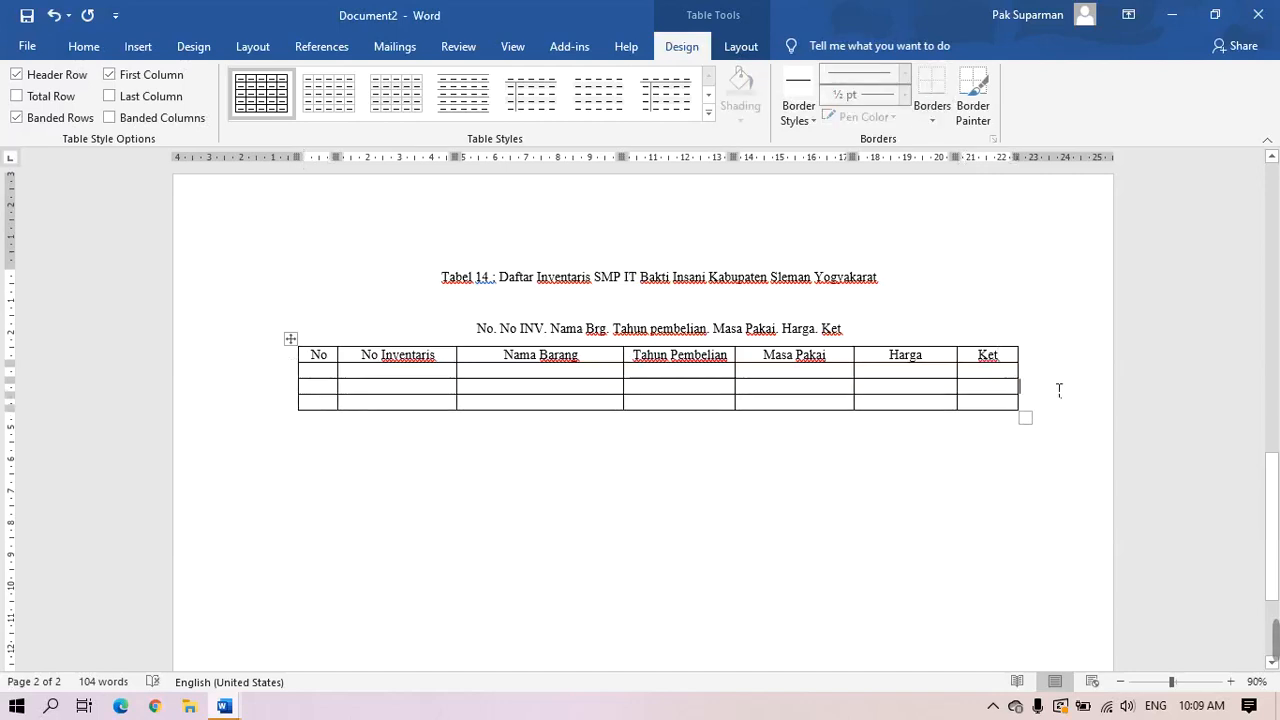
pyautogui.press('Return')
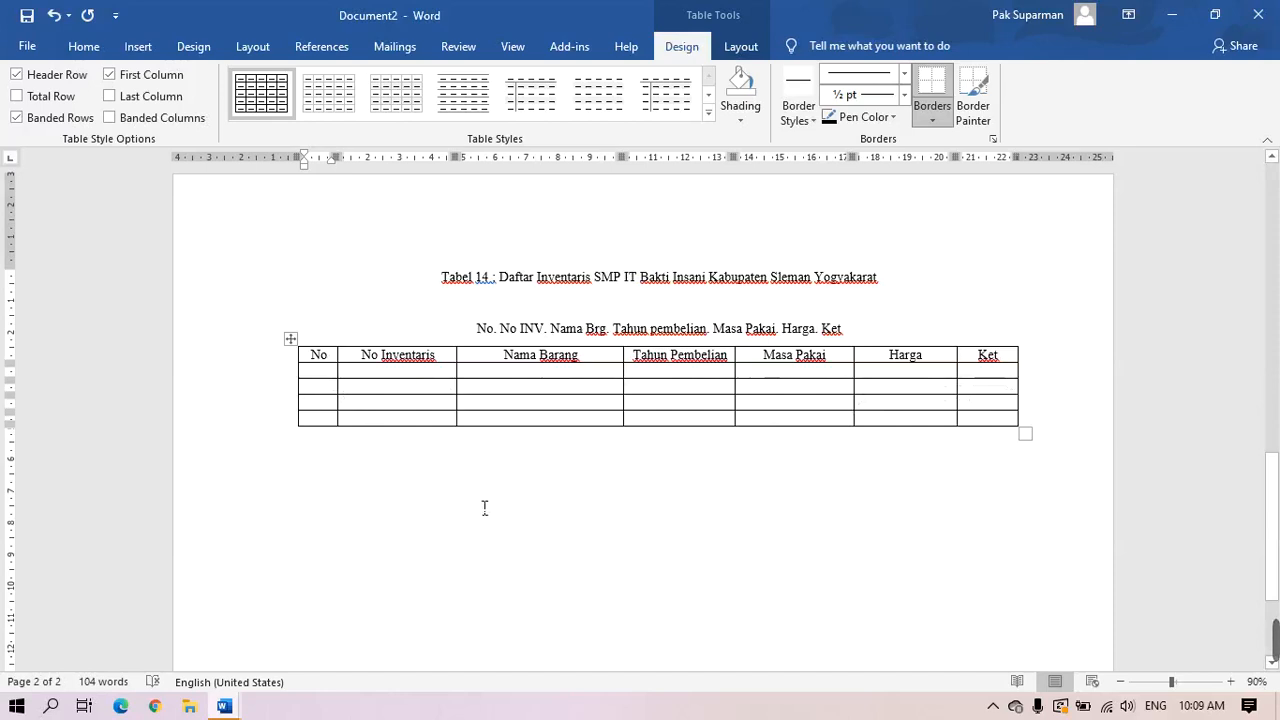
pyautogui.click(330, 376)
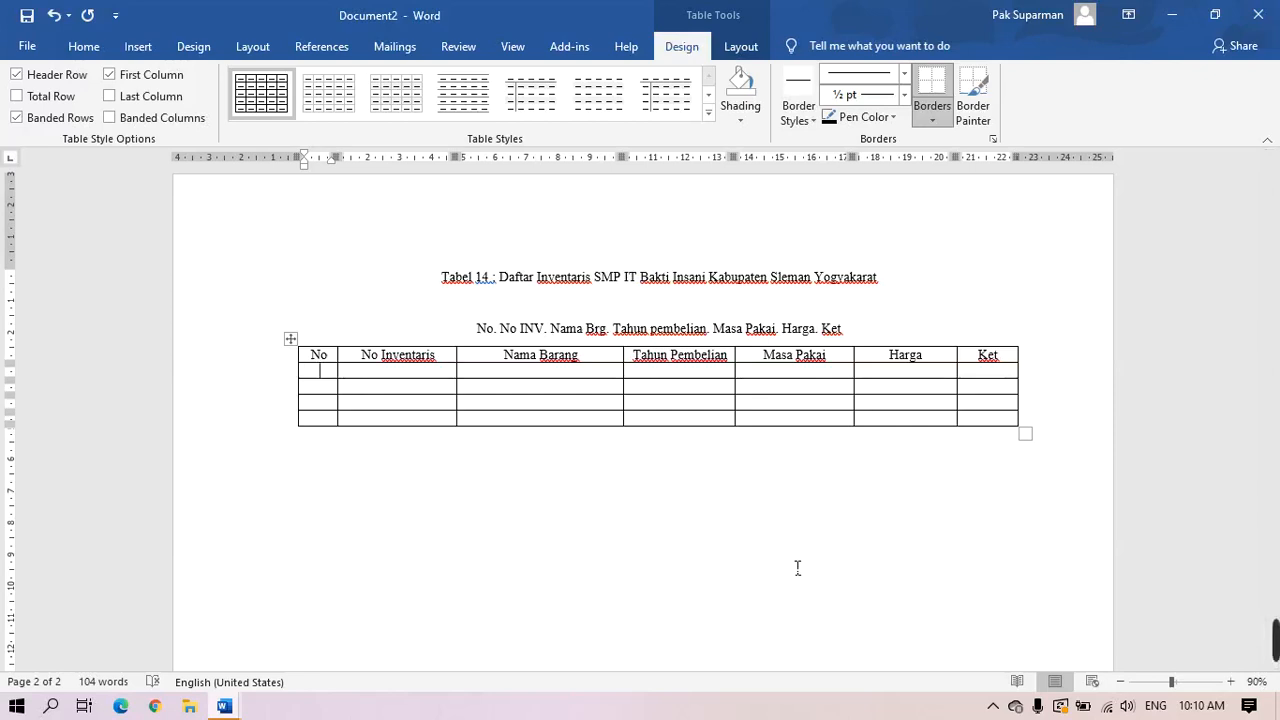
# Fill the row under the headers with column numbers (1), (2), (3), (4), (5), (6), (7)
pyautogui.write('(1)')
pyautogui.press('Tab')
pyautogui.write('(2)')
pyautogui.press('Tab')
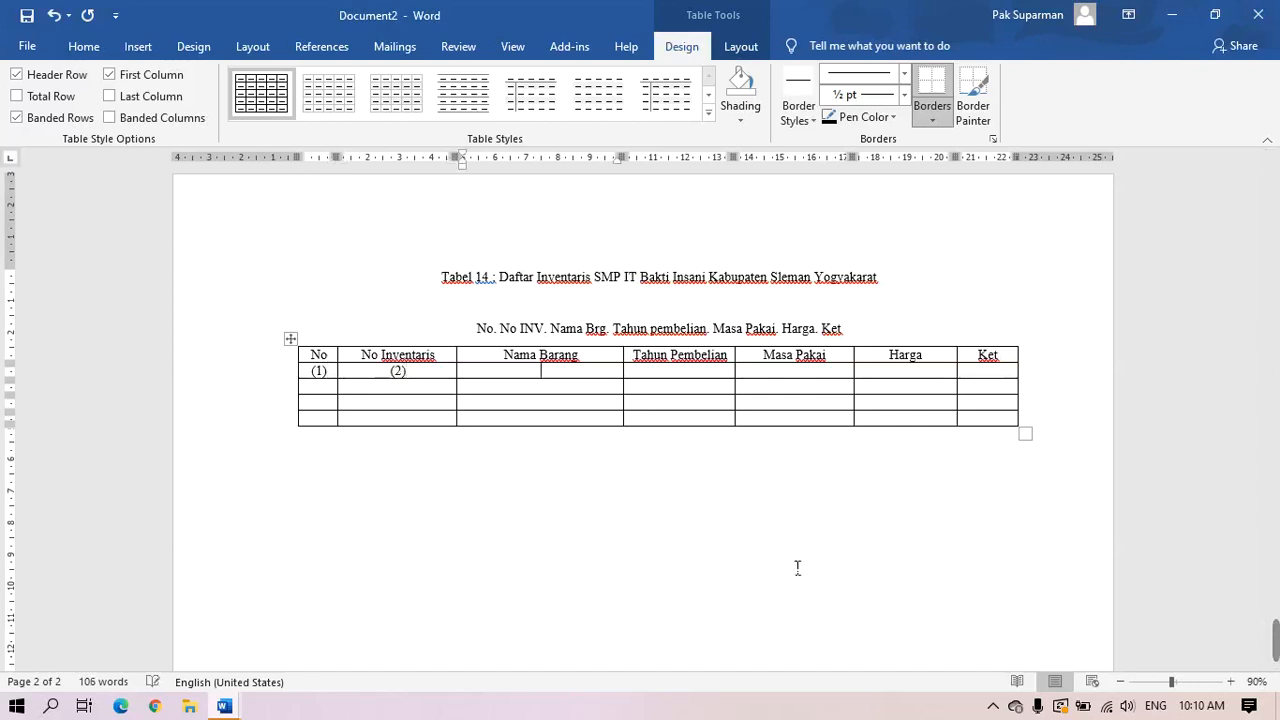
pyautogui.write('(3)')
pyautogui.press('Tab')
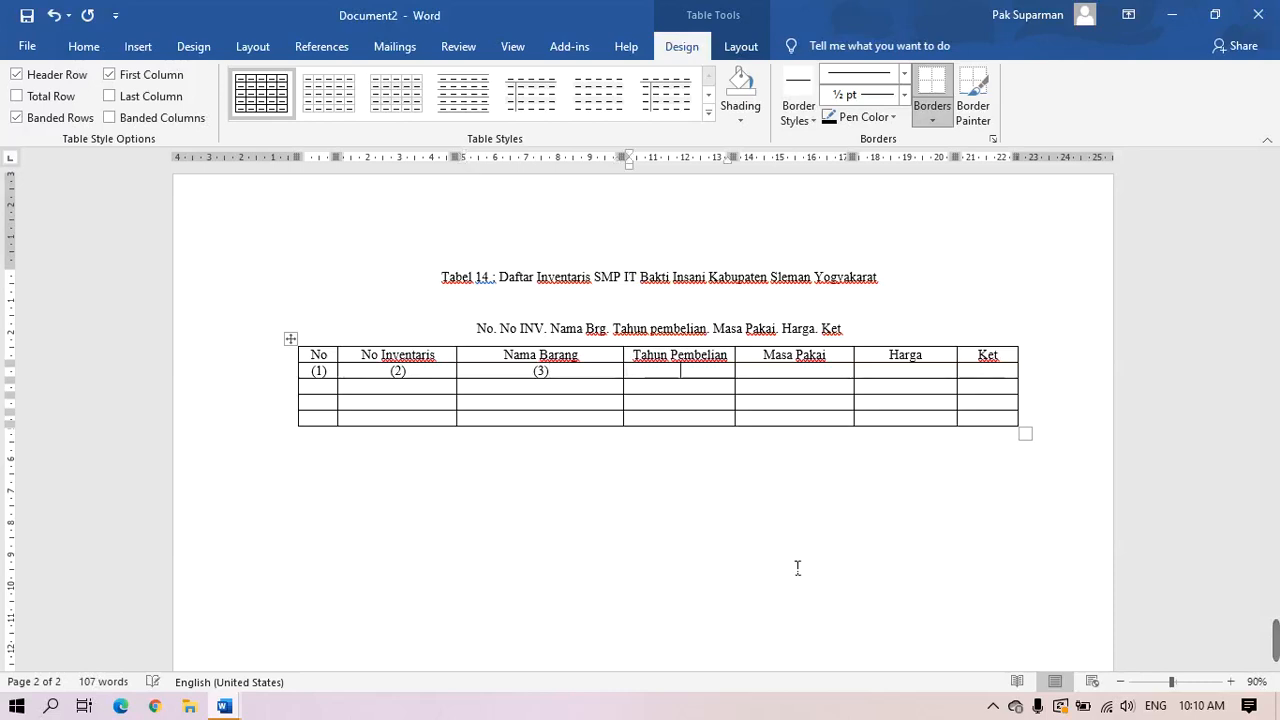
pyautogui.write('(4)')
pyautogui.press('Tab')
pyautogui.write('(')
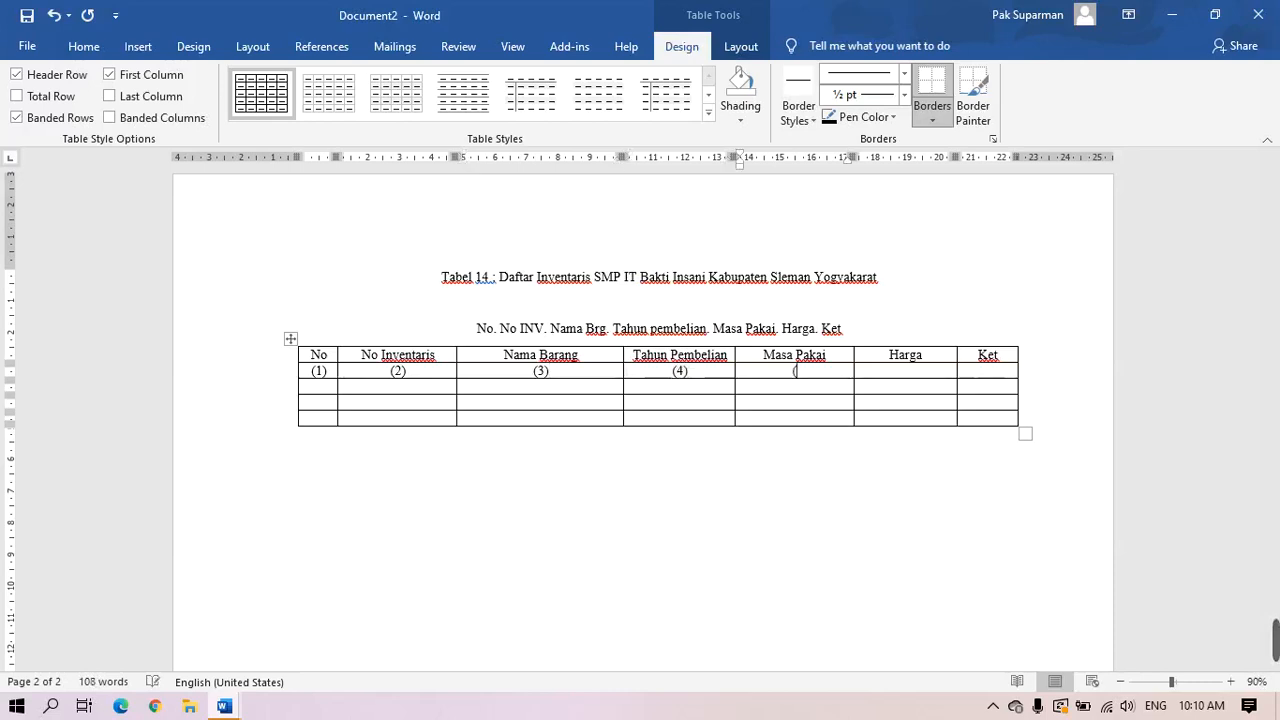
pyautogui.write('5)')
pyautogui.press('Tab')
pyautogui.write('(')
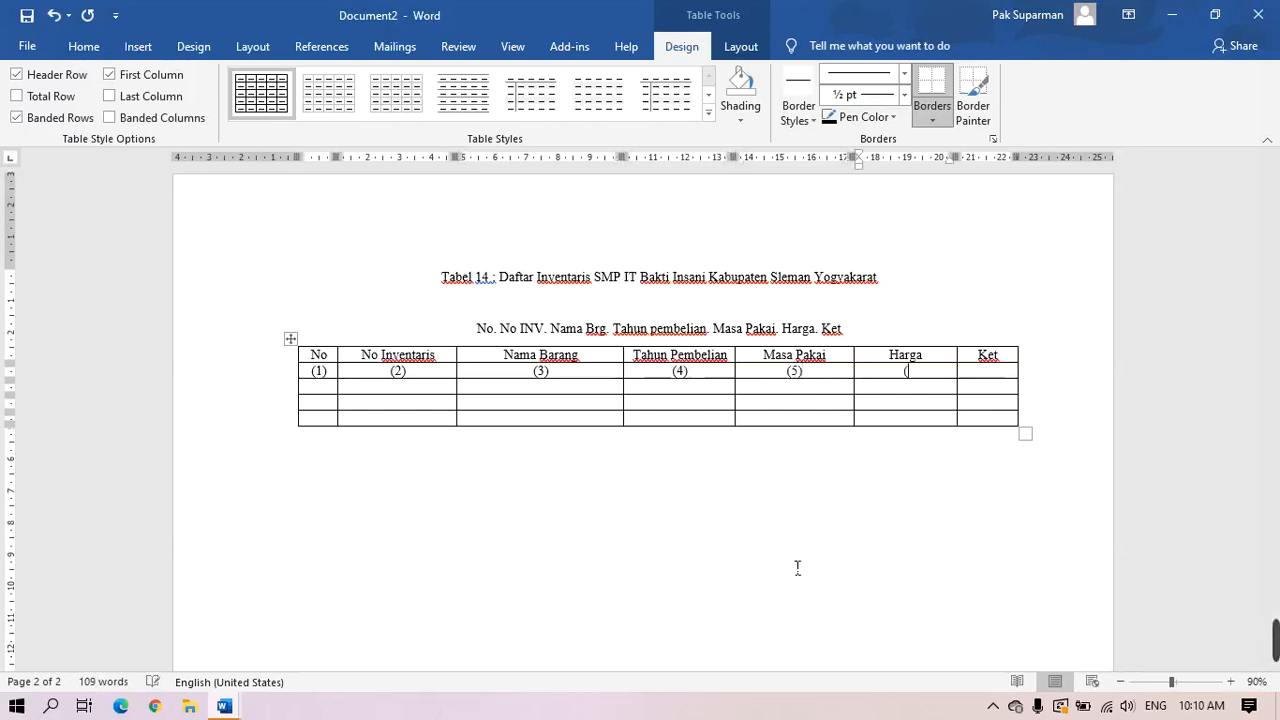
pyautogui.write('6)')
pyautogui.press('Tab')
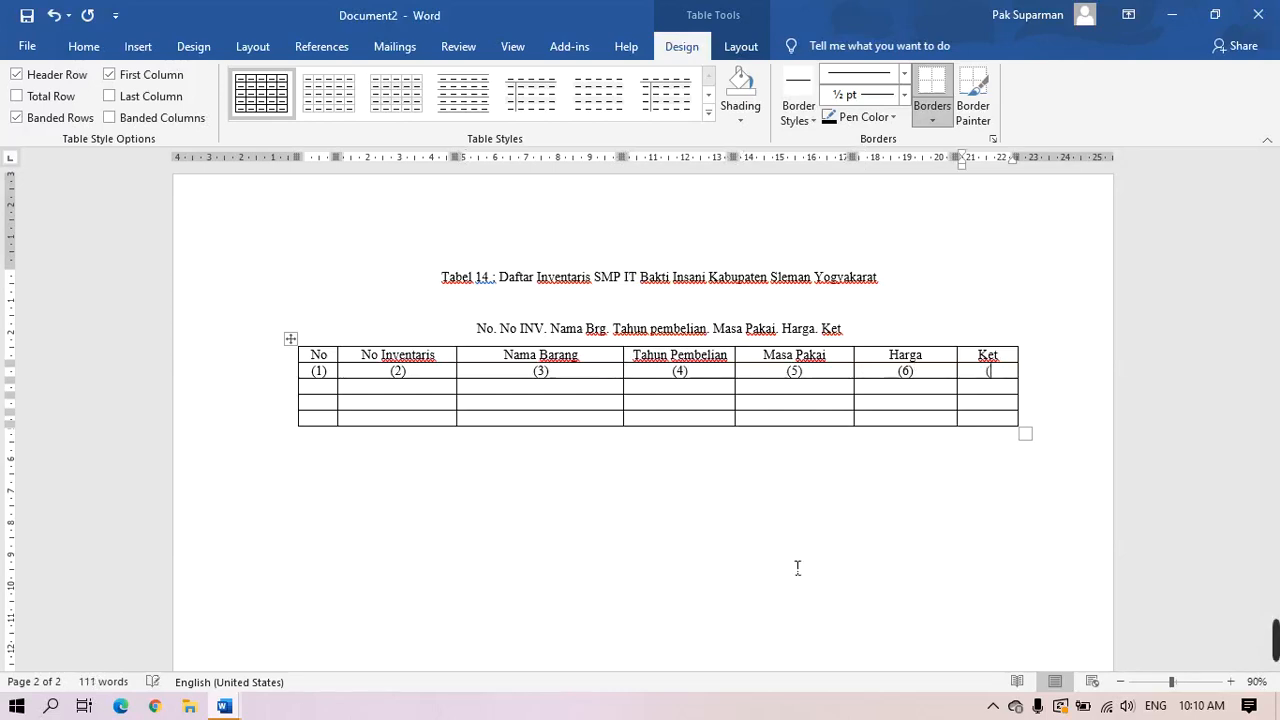
pyautogui.write('(7)')
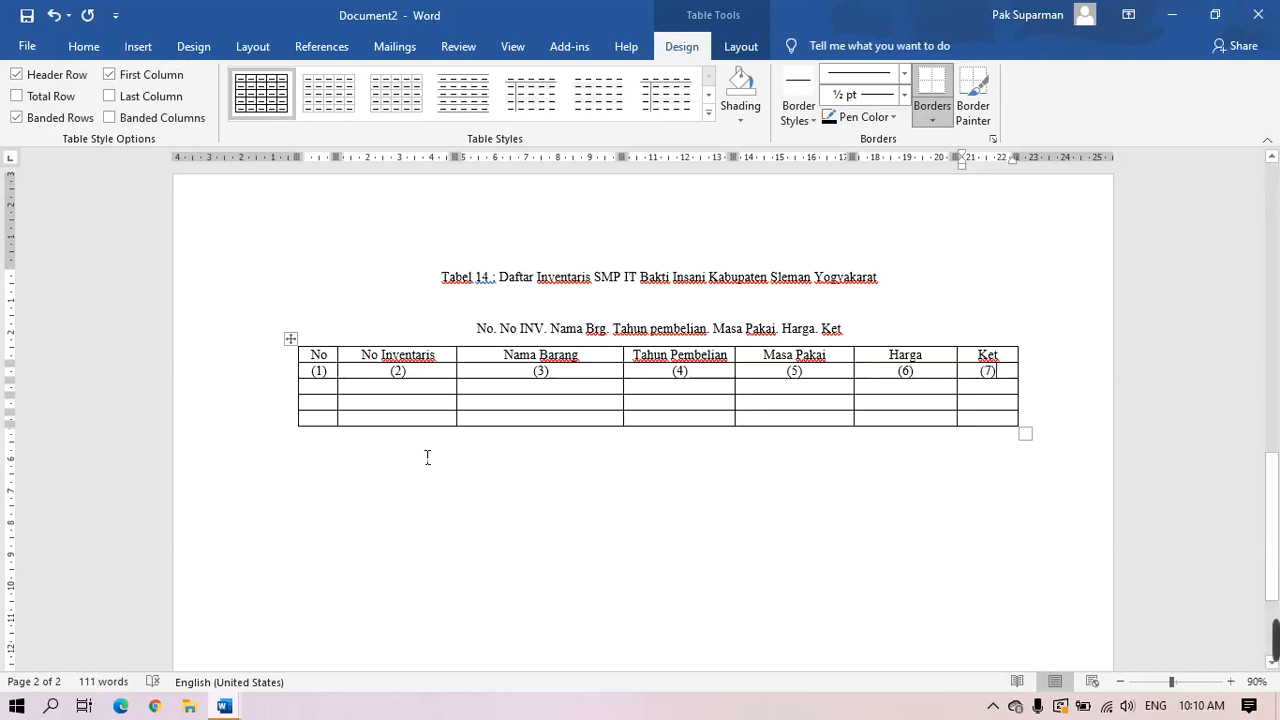
# Number the three item rows 1., 2. and 3. in the No column
pyautogui.click(335, 388)
pyautogui.write('1.')
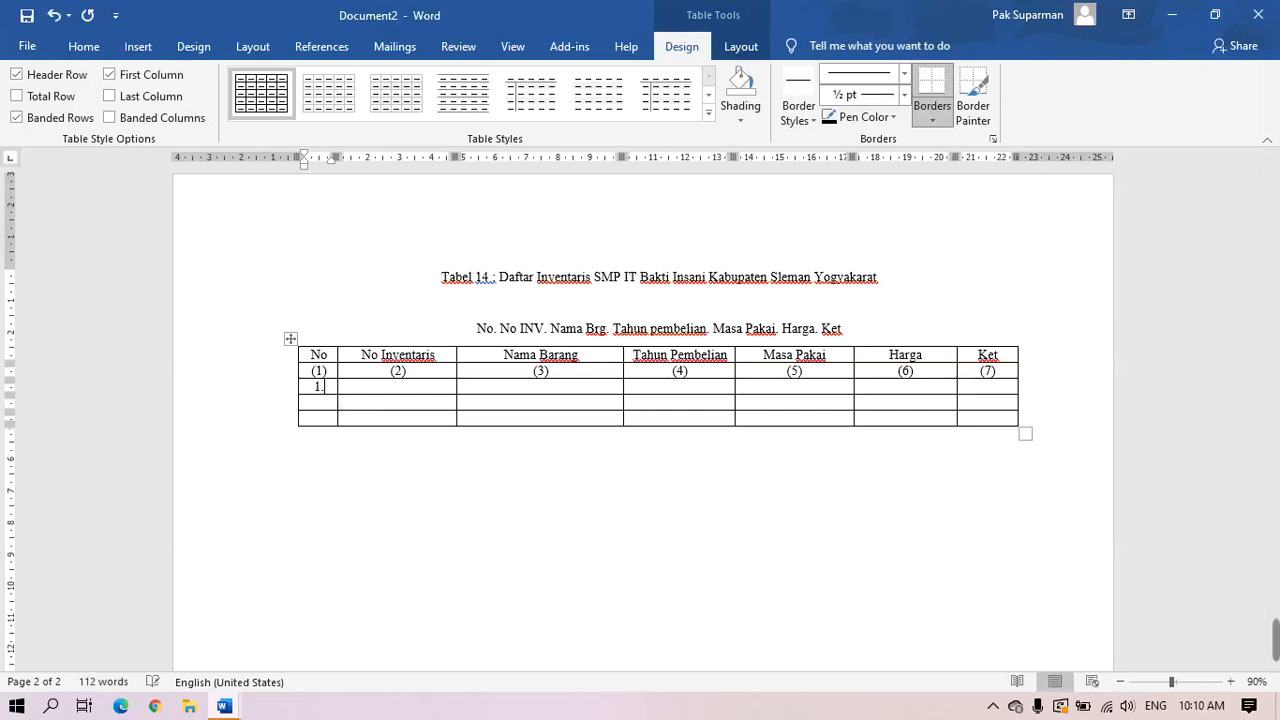
pyautogui.press('Down')
pyautogui.write('2.')
pyautogui.press('Down')
pyautogui.write('3.')
# Enter inventory number 057/SMPITBI/21 and item name LCD in row 1
pyautogui.click(369, 390)
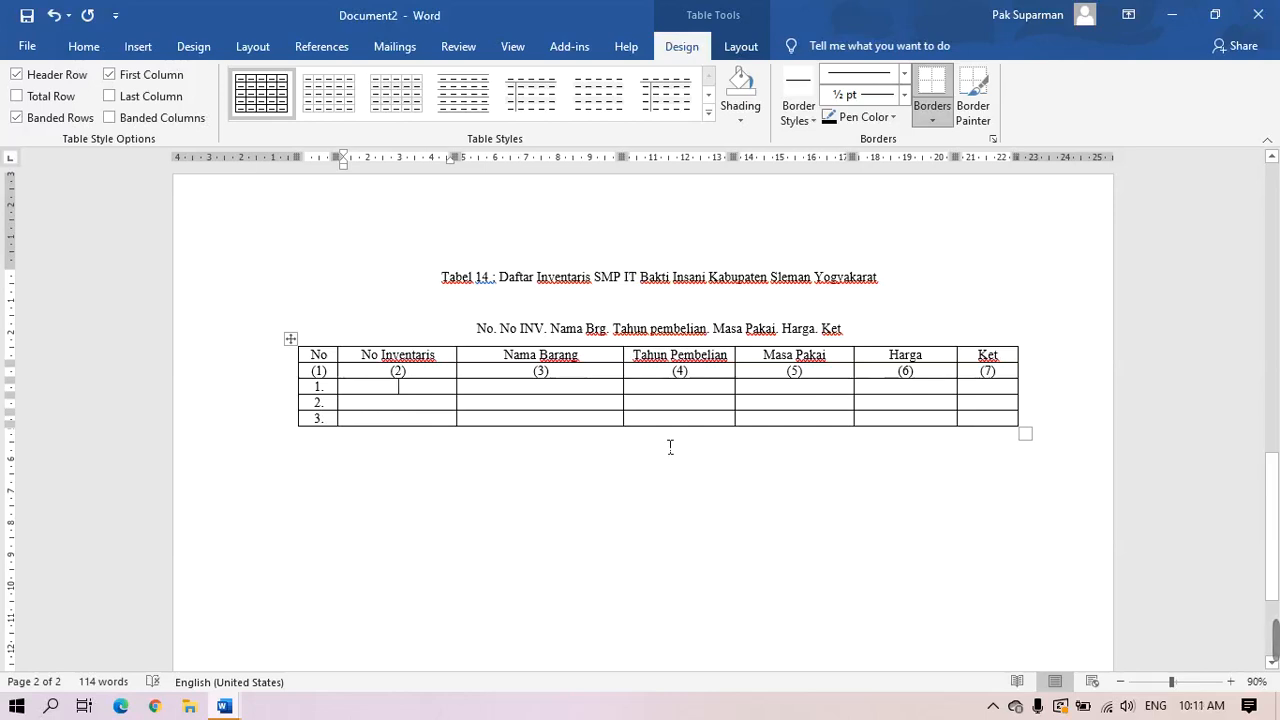
pyautogui.write('0')
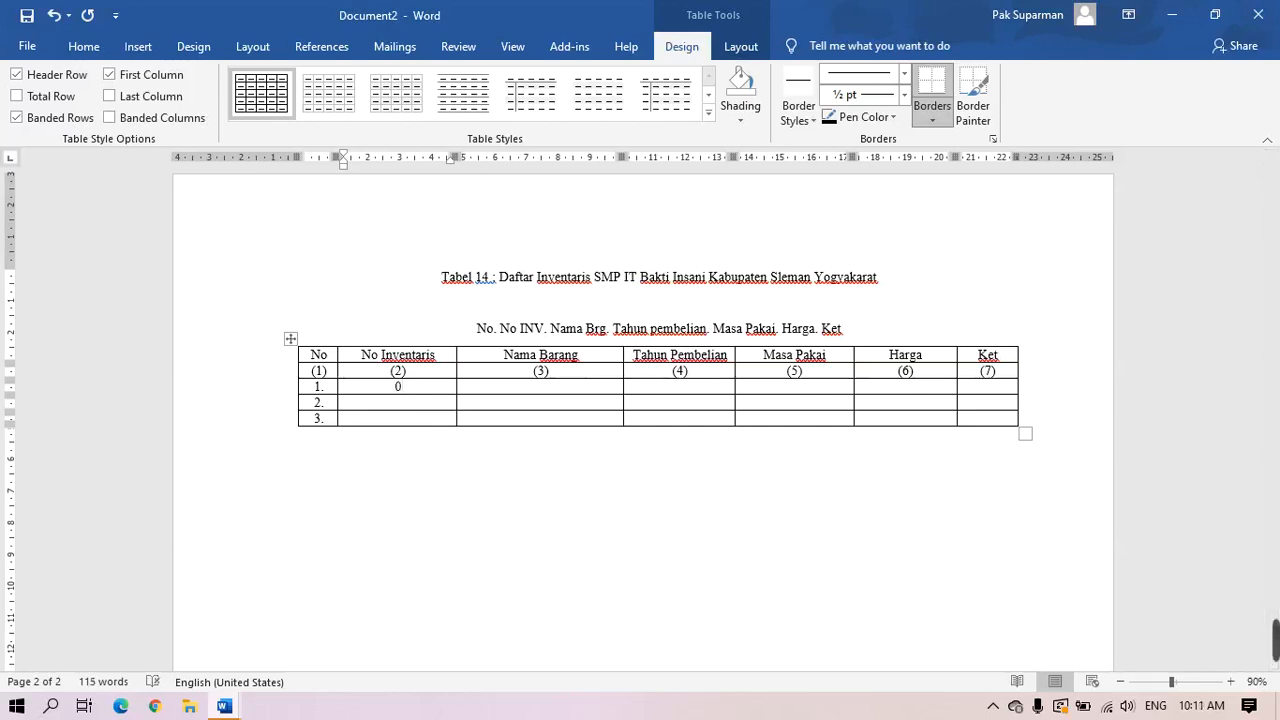
pyautogui.write('57/SMPITBI/')
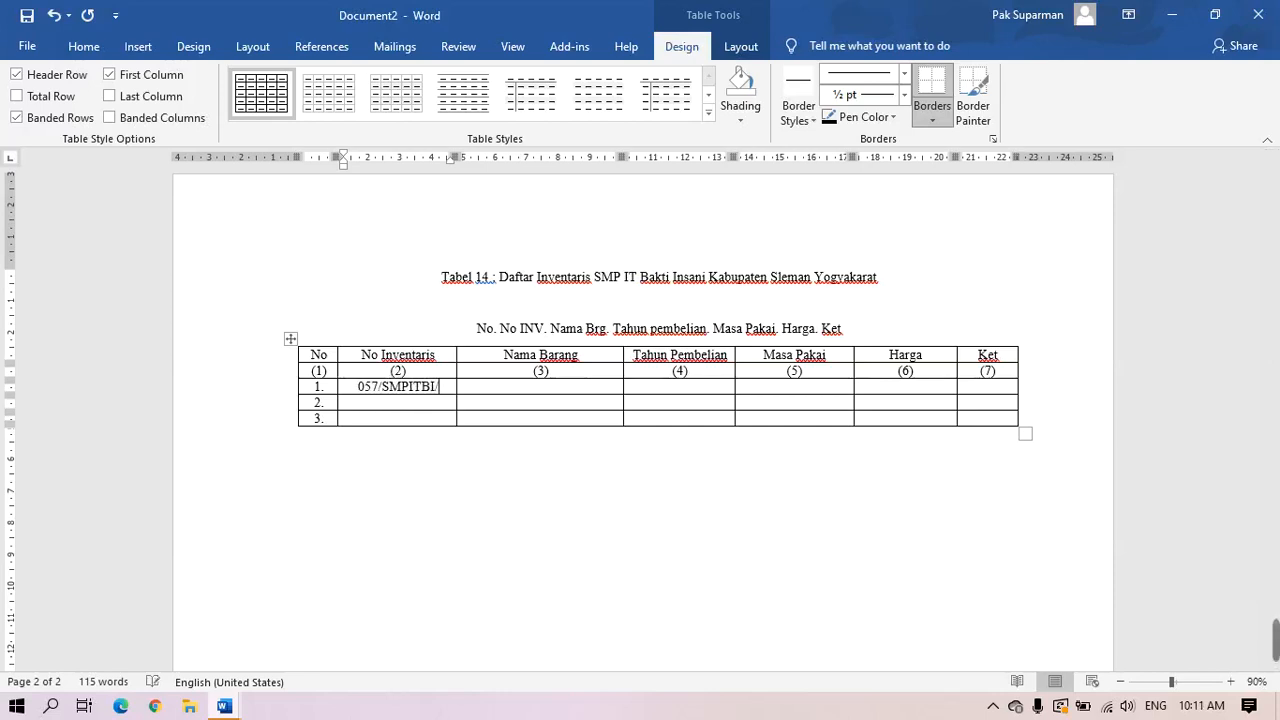
pyautogui.write('21')
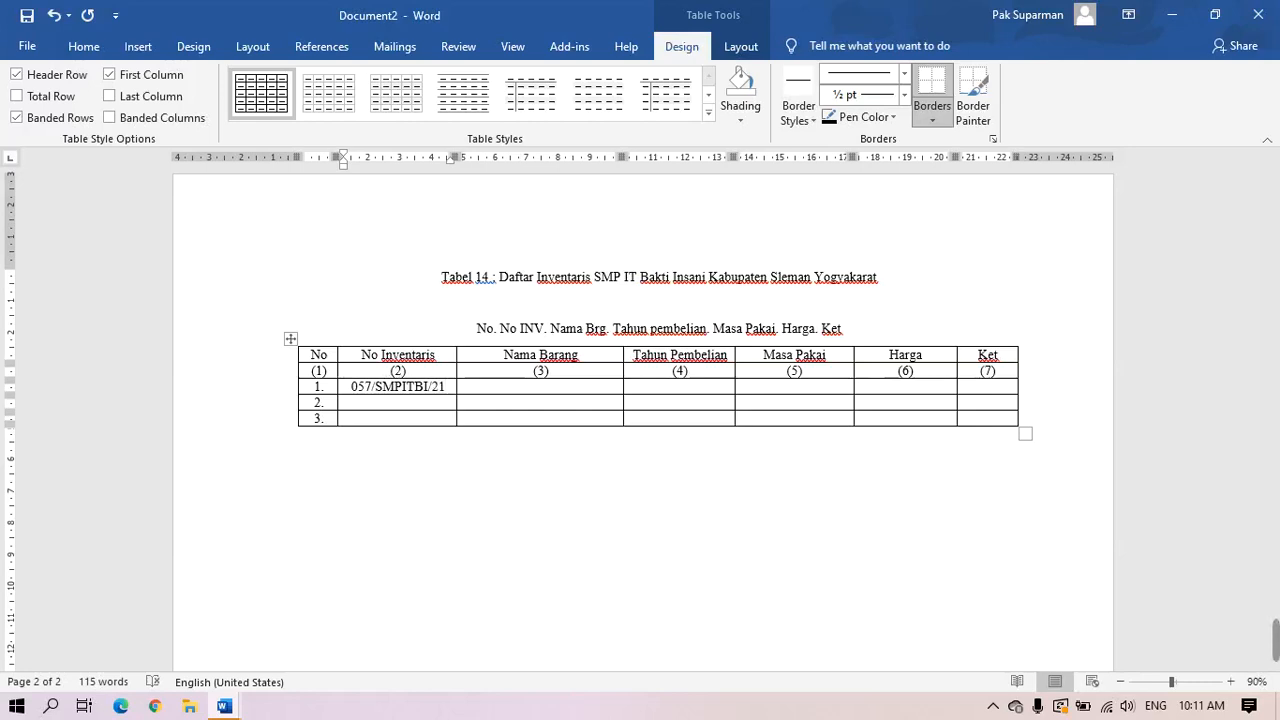
pyautogui.press('Tab')
pyautogui.write('LCD')
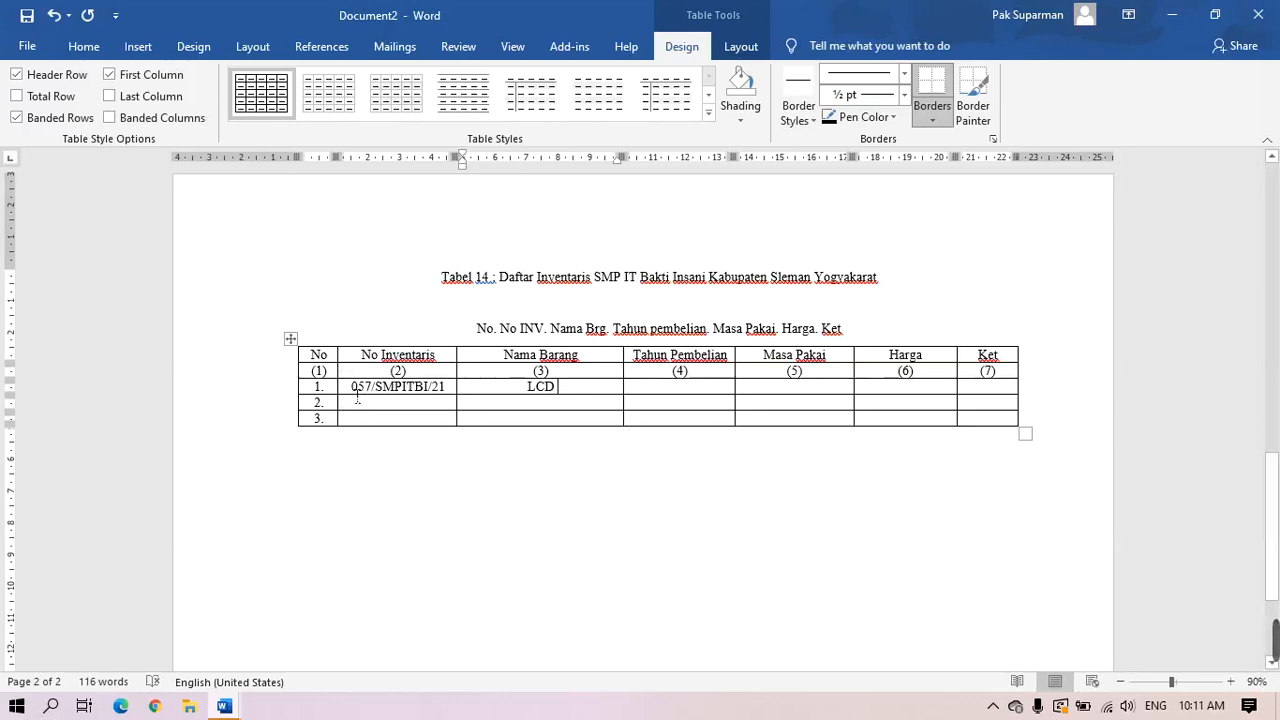
# Justify rows 1–3 of the No Inventaris, Nama Barang and Ket columns
pyautogui.moveTo(356, 393); pyautogui.dragTo(418, 418)
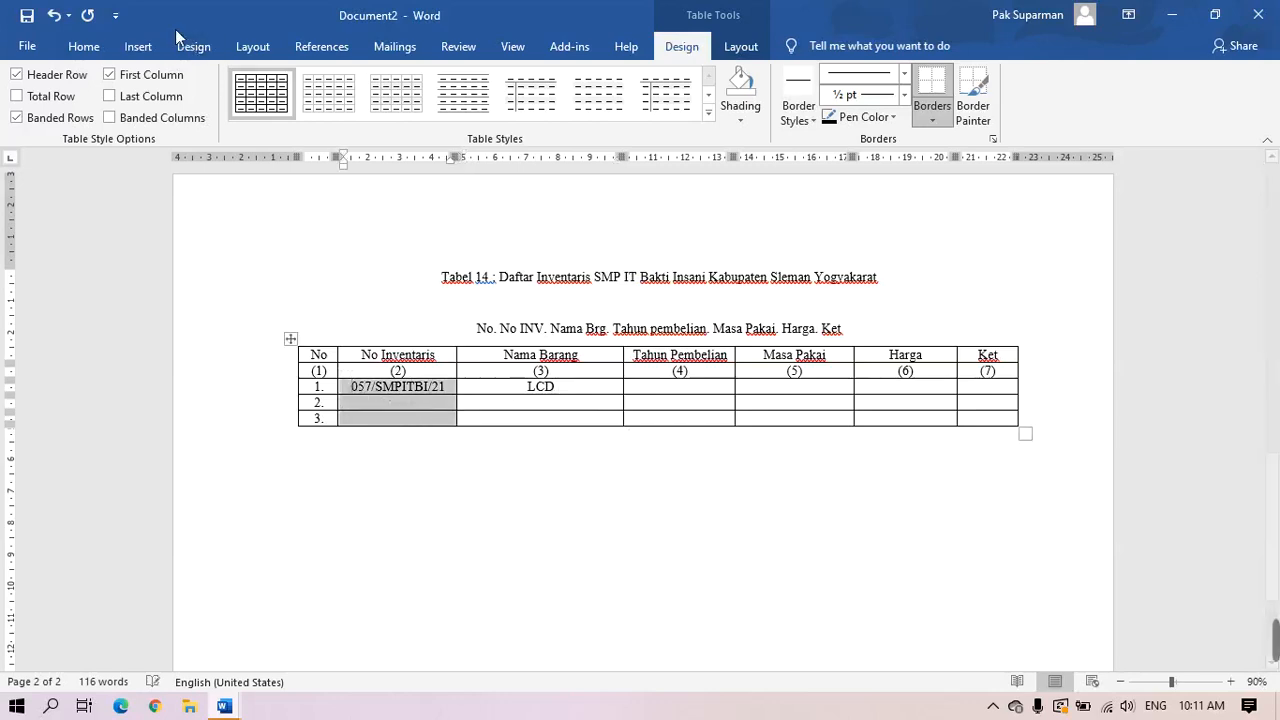
pyautogui.click(84, 46)
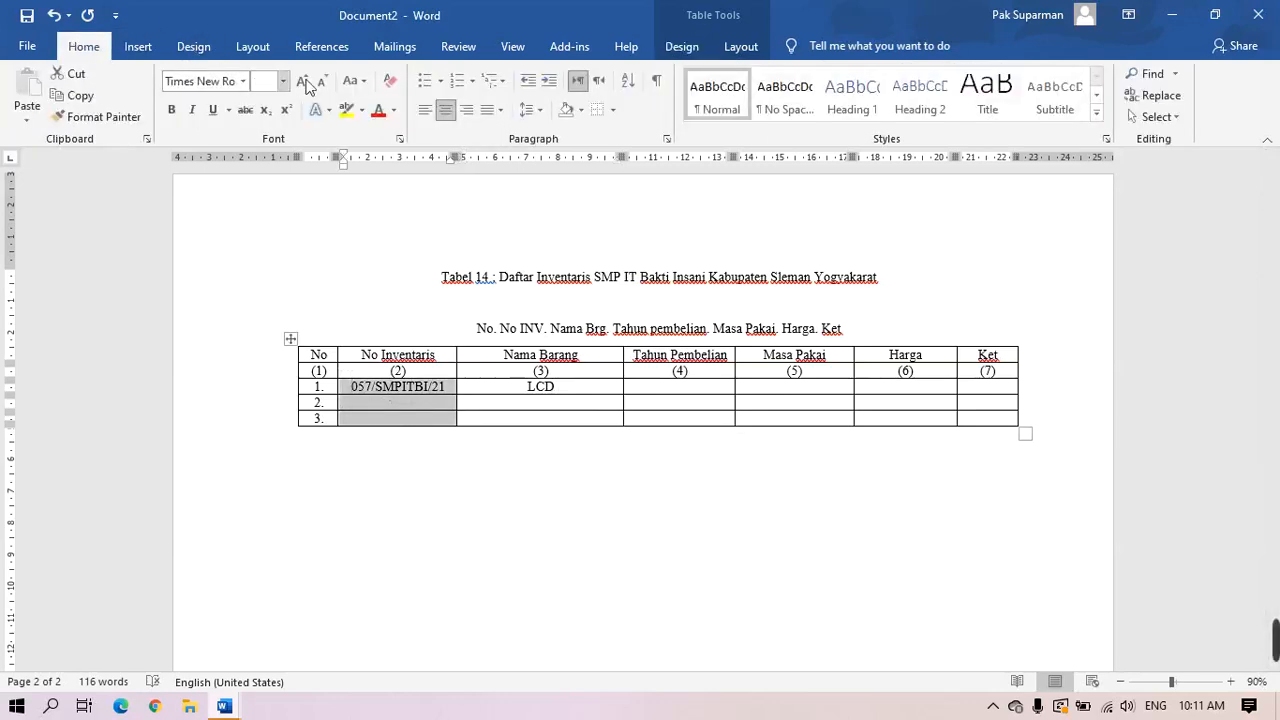
pyautogui.click(500, 112)
pyautogui.click(491, 132)
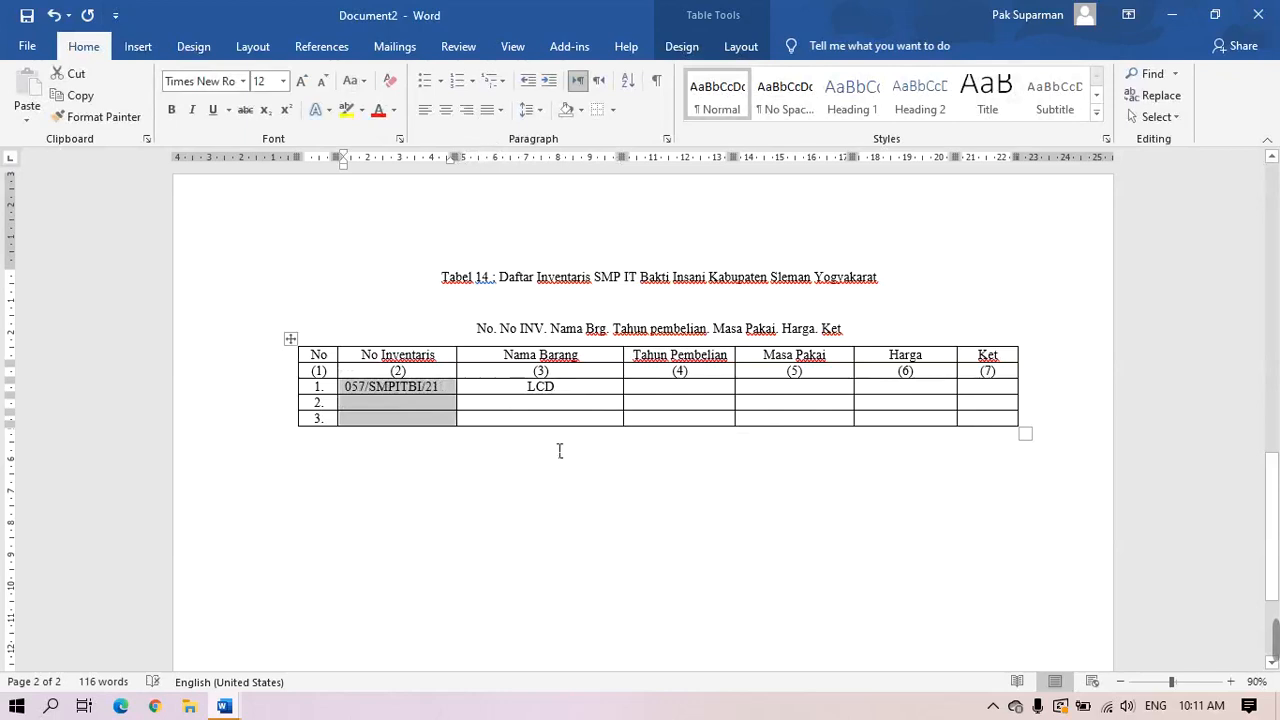
pyautogui.moveTo(527, 388); pyautogui.dragTo(527, 418)
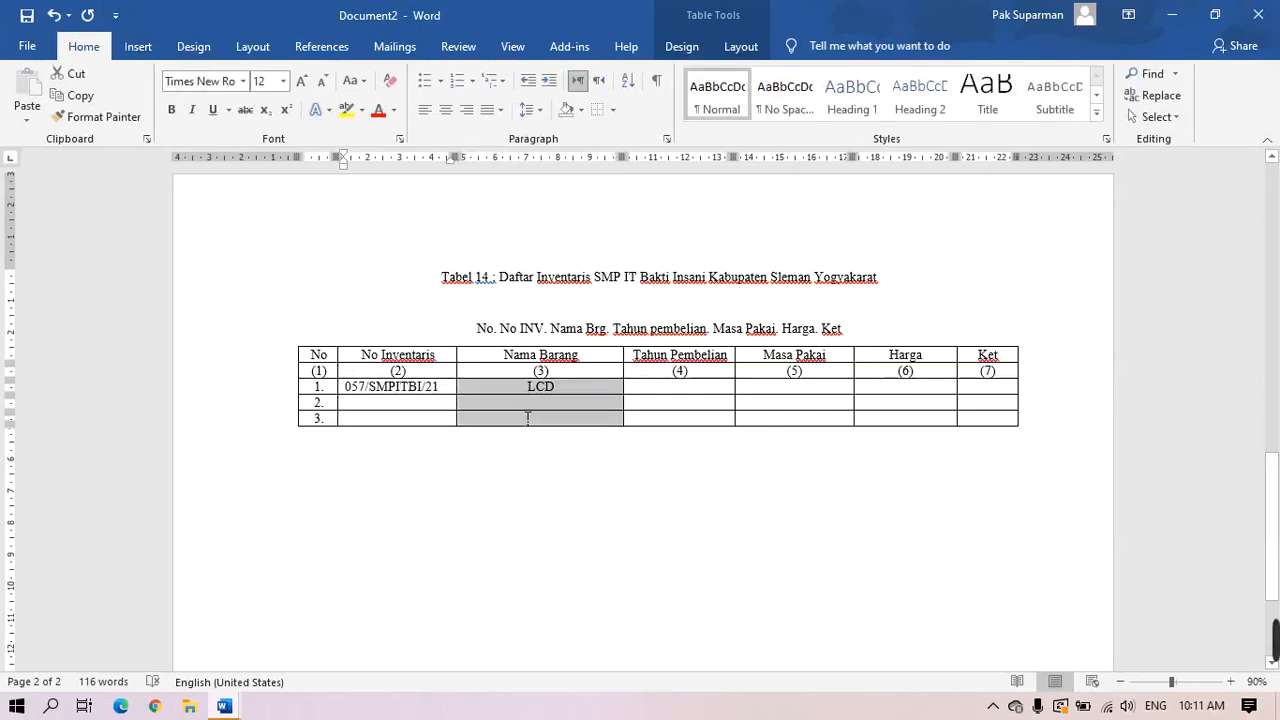
pyautogui.click(500, 111)
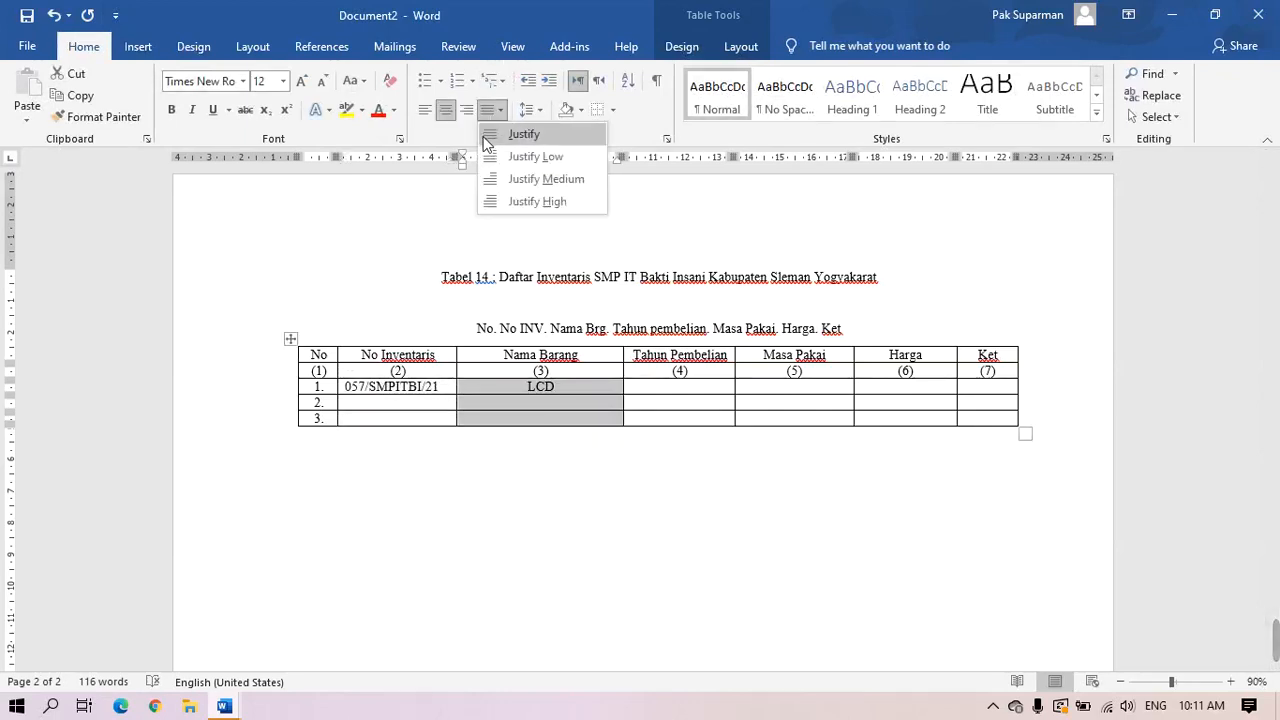
pyautogui.click(486, 136)
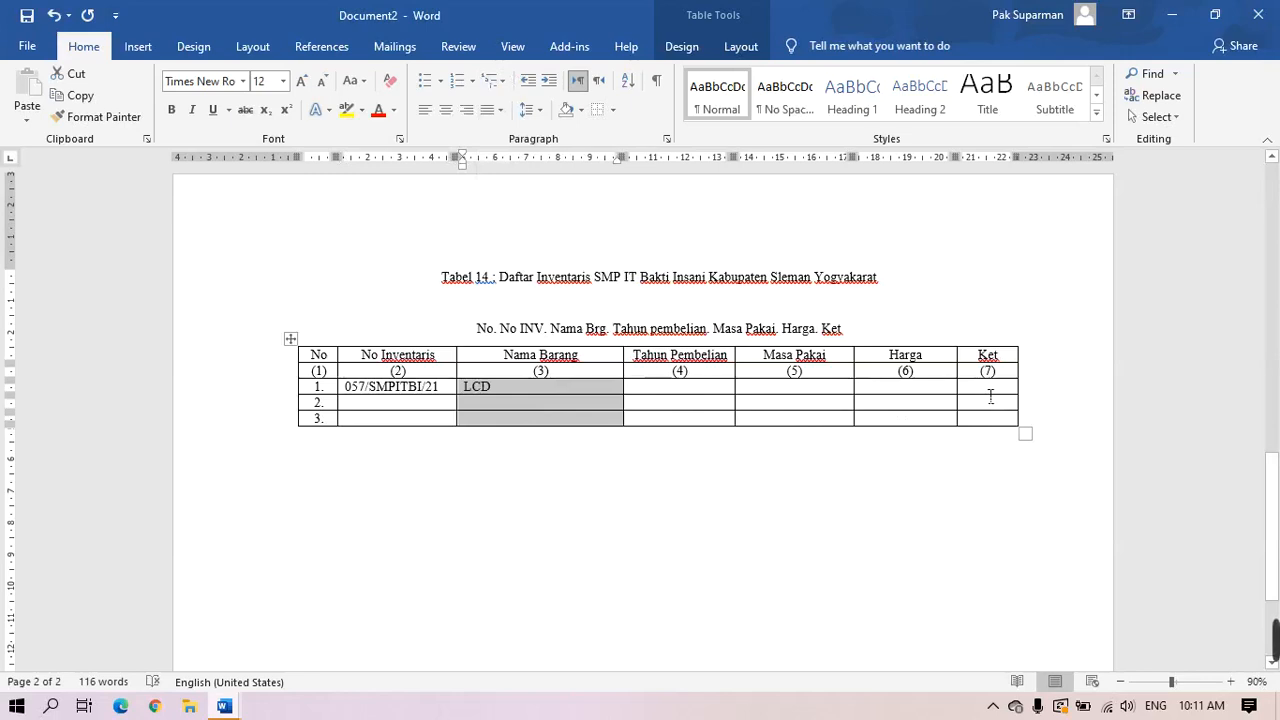
pyautogui.moveTo(988, 390); pyautogui.dragTo(990, 420)
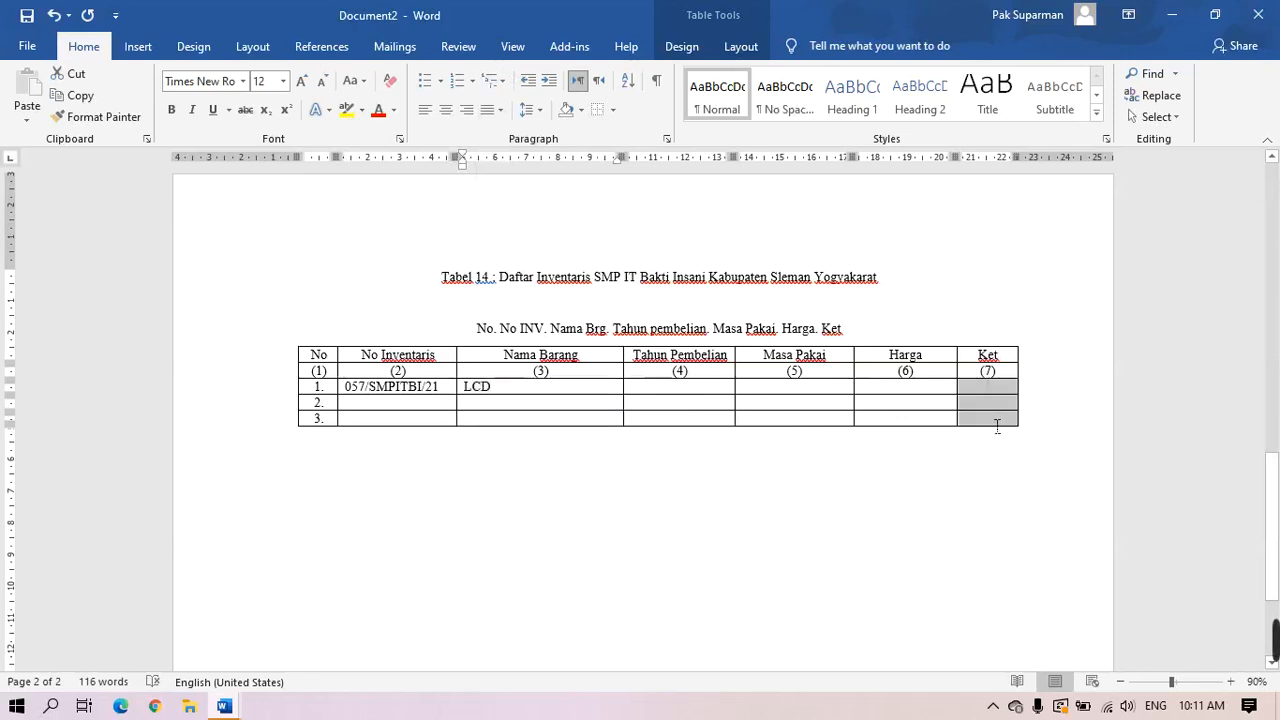
pyautogui.click(501, 110)
pyautogui.click(490, 138)
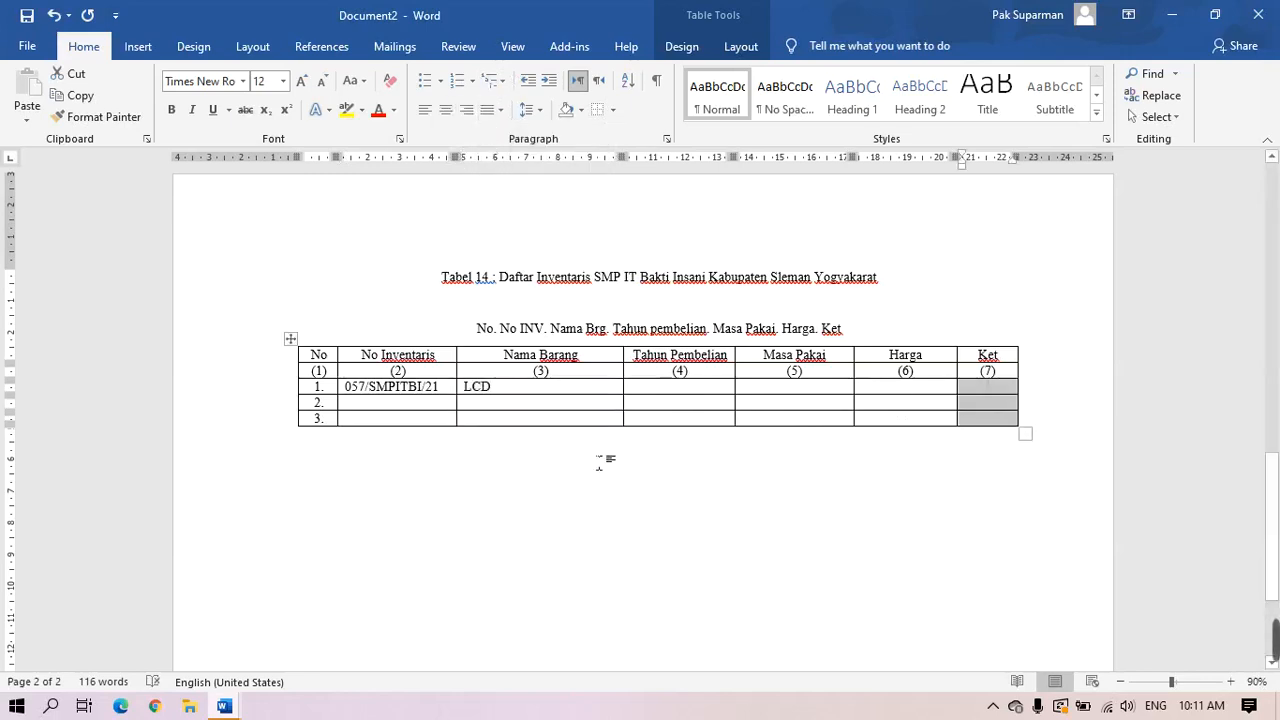
pyautogui.click(690, 388)
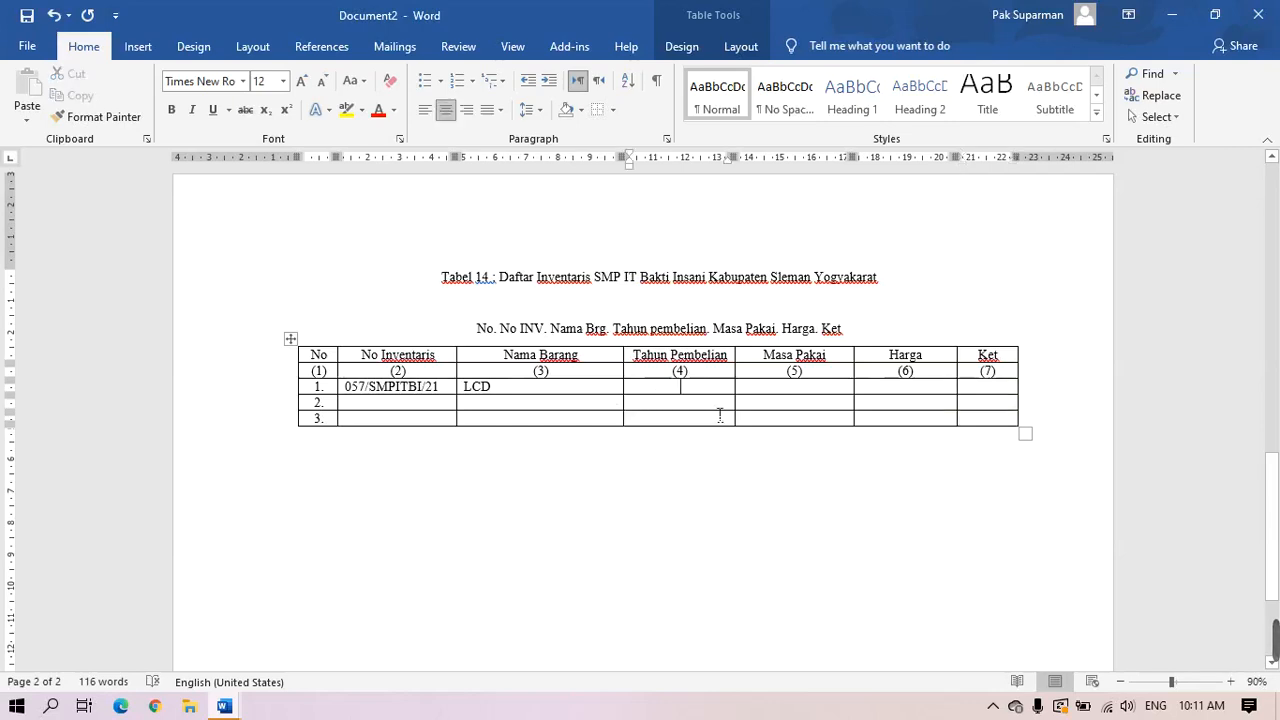
# Enter 2019, 3 tahun, 7.500.000,00 and Baru into row 1's remaining cells
pyautogui.write('2019')
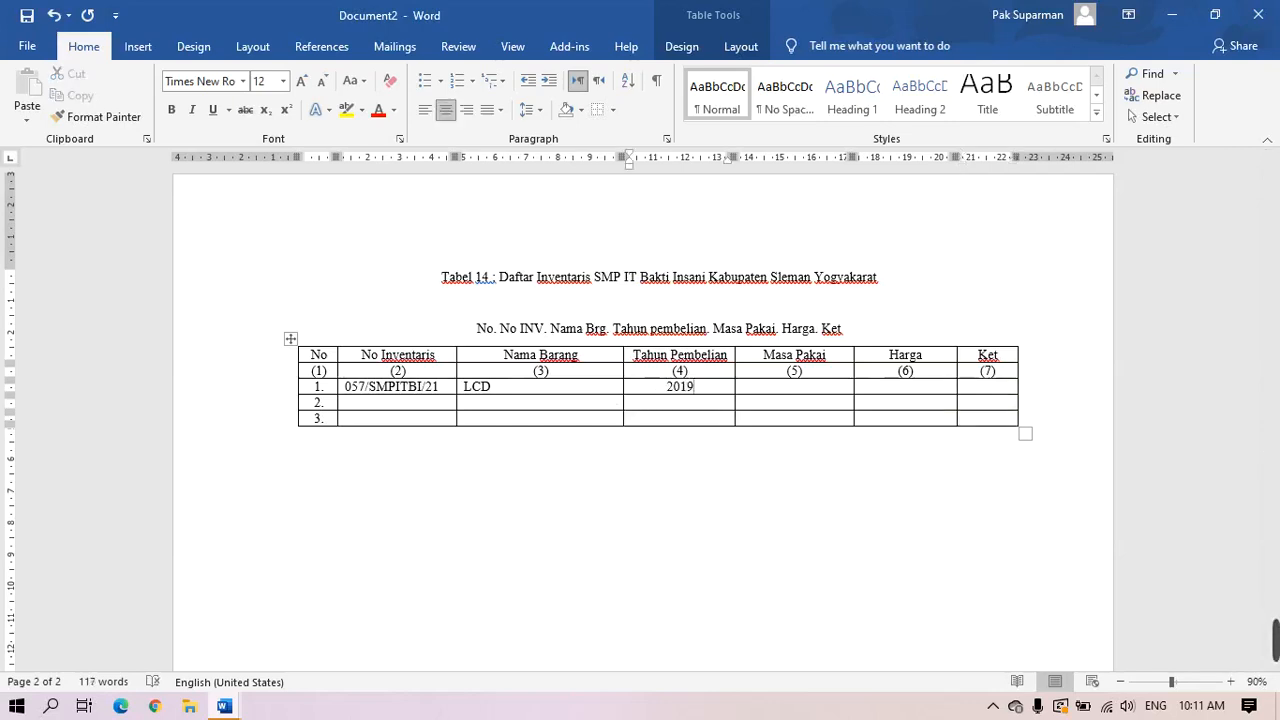
pyautogui.press('Tab')
pyautogui.write('3')
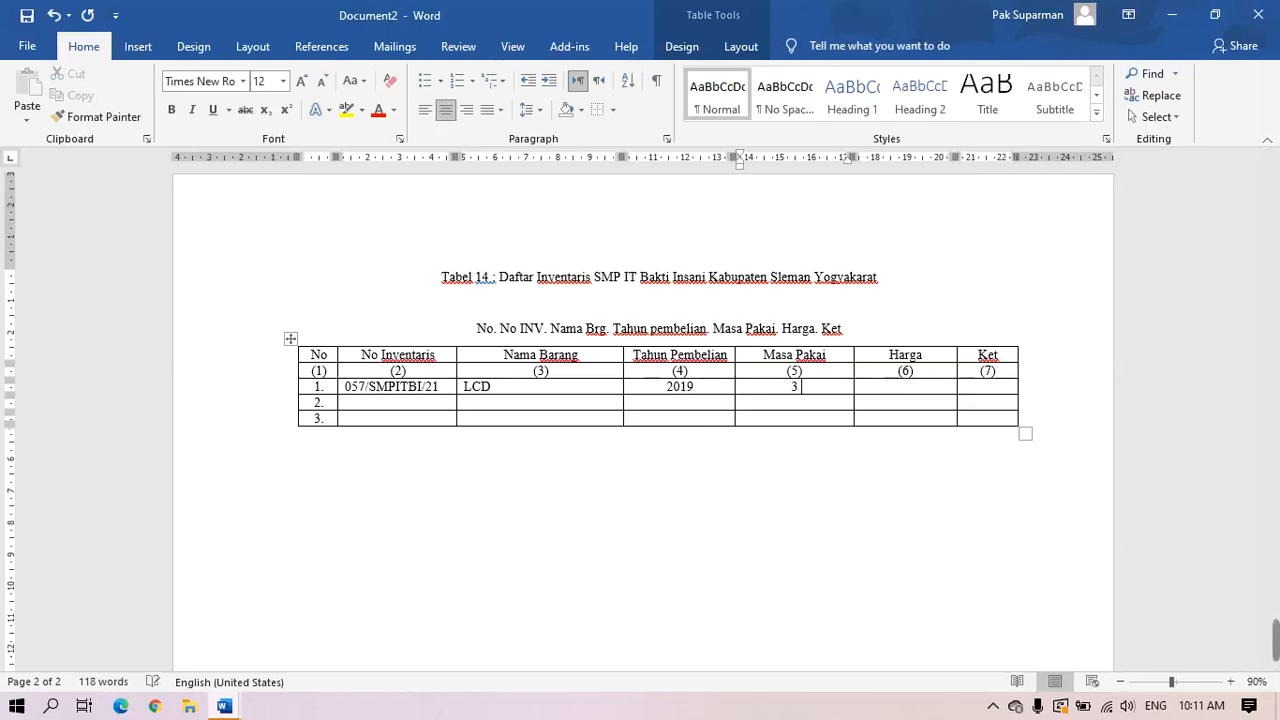
pyautogui.write(' tahun')
pyautogui.press('Tab')
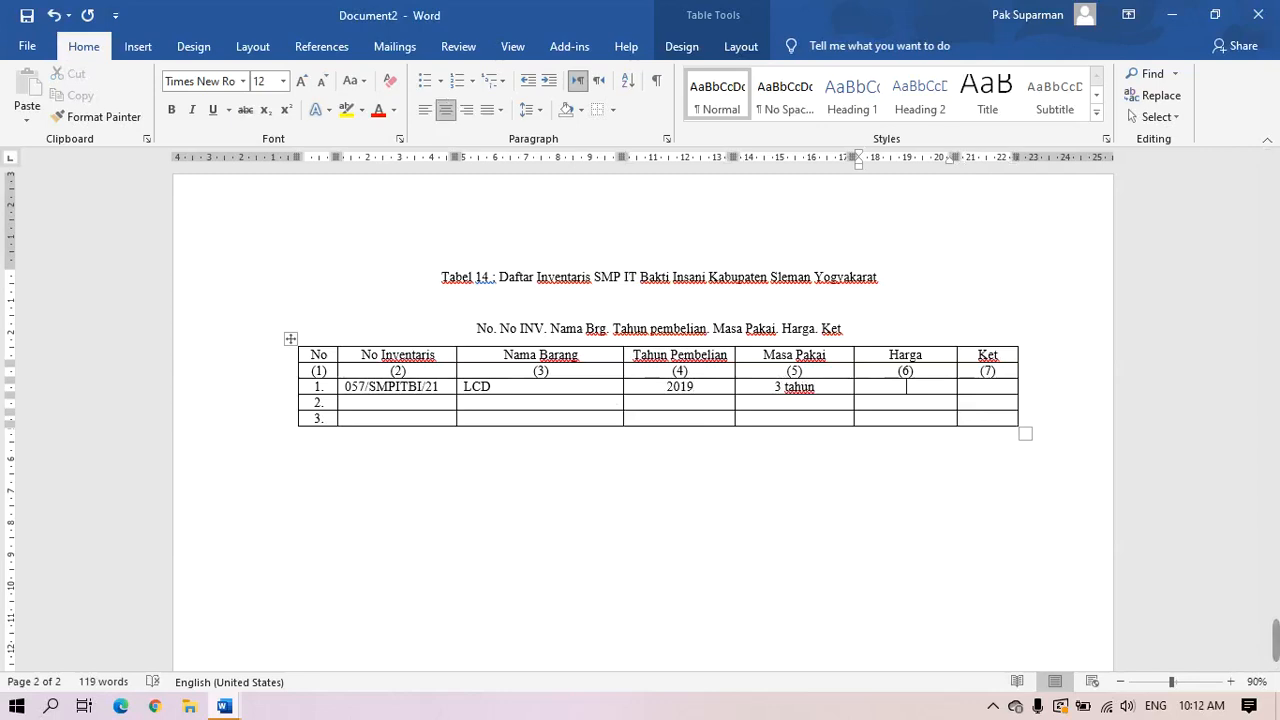
pyautogui.write('7.500.000')
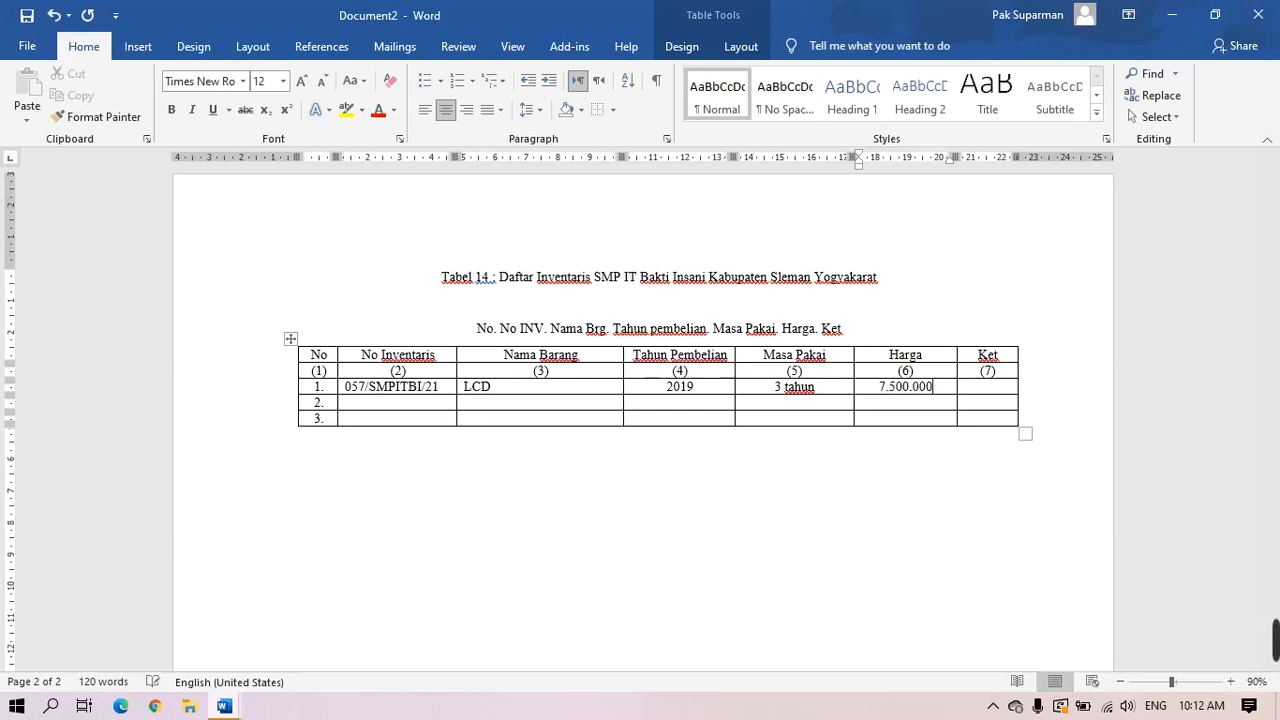
pyautogui.write(',00')
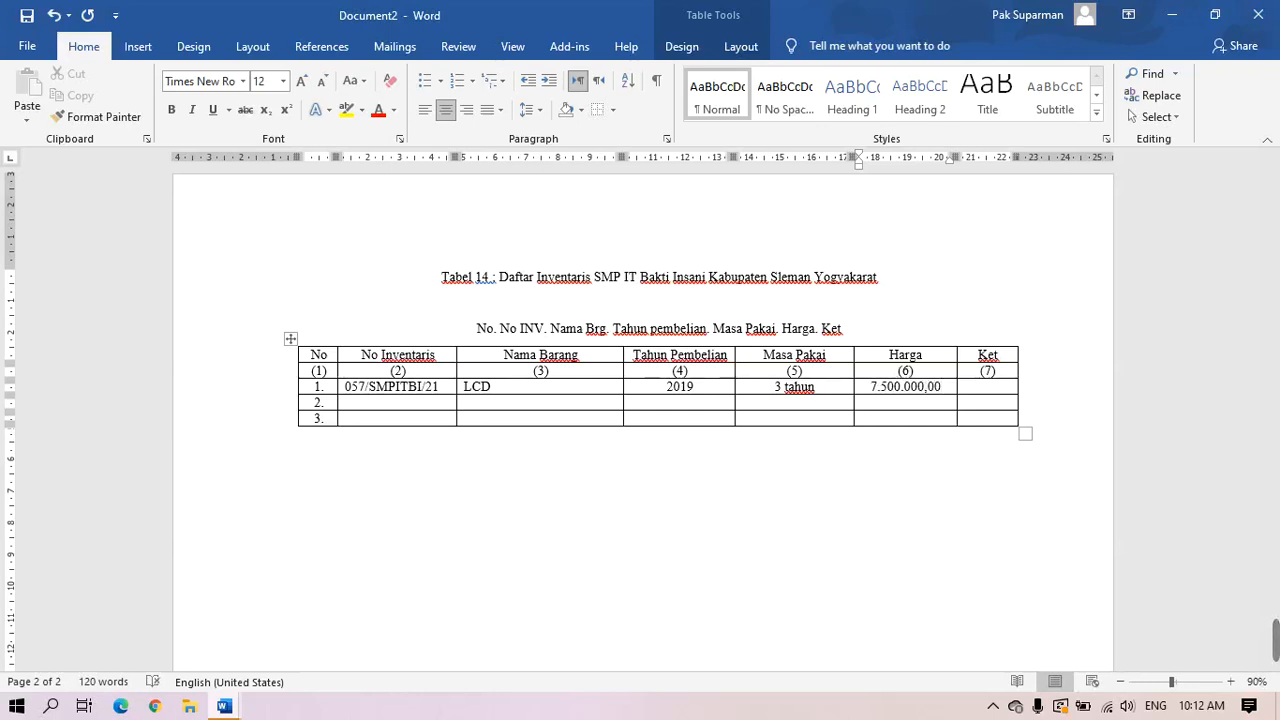
pyautogui.click(988, 393)
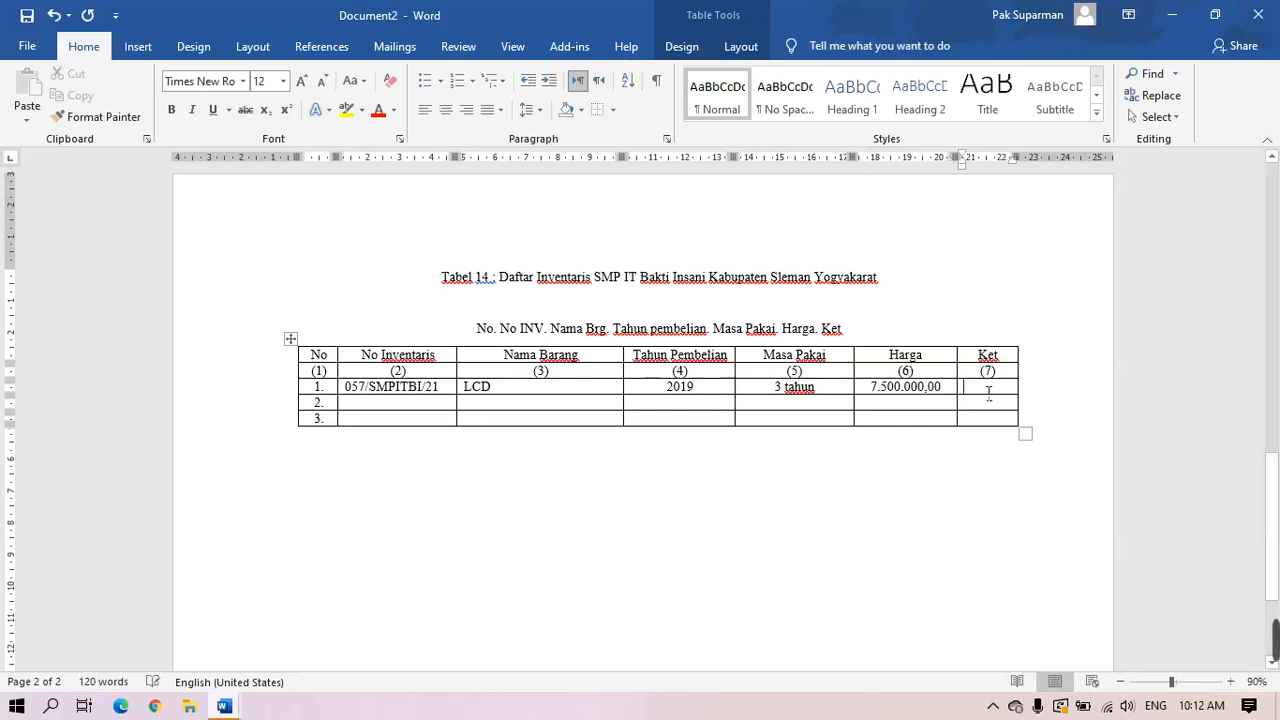
pyautogui.write('Baru')
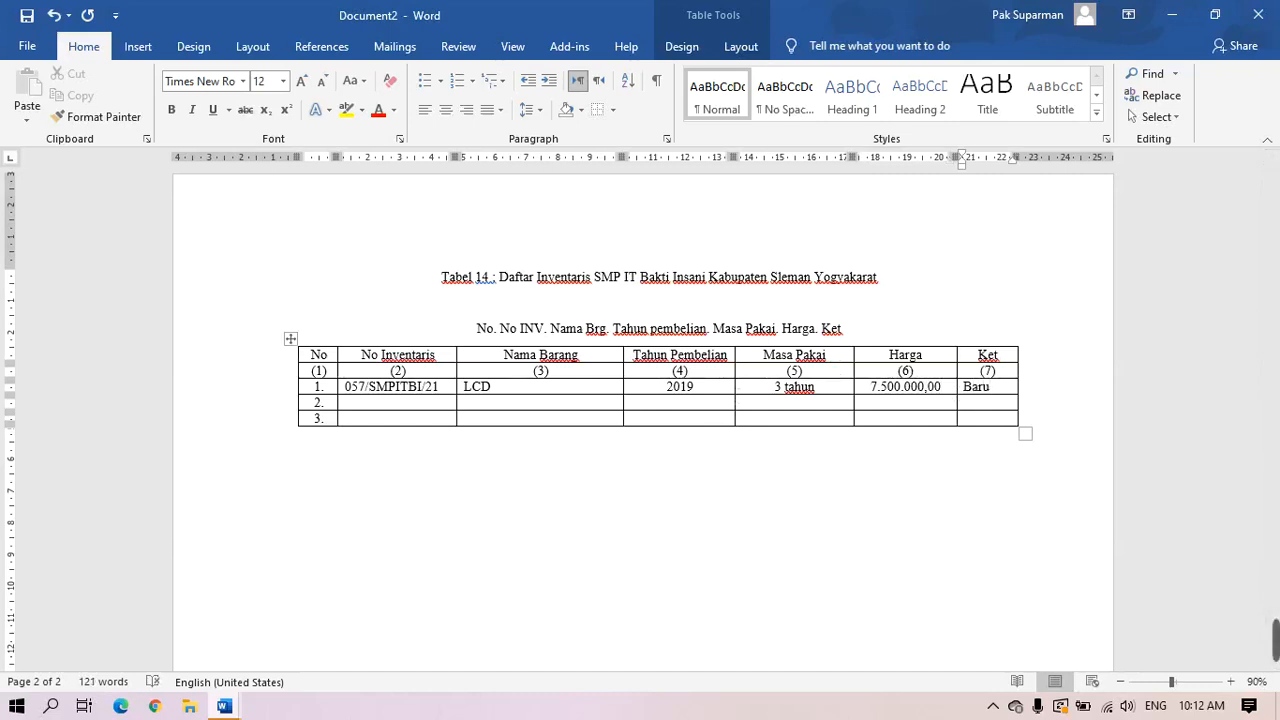
# Enter row 2's inventory number 058/SMPITBI/21 and item Komputer, correcting both year suffixes
pyautogui.click(452, 405)
pyautogui.write('0')
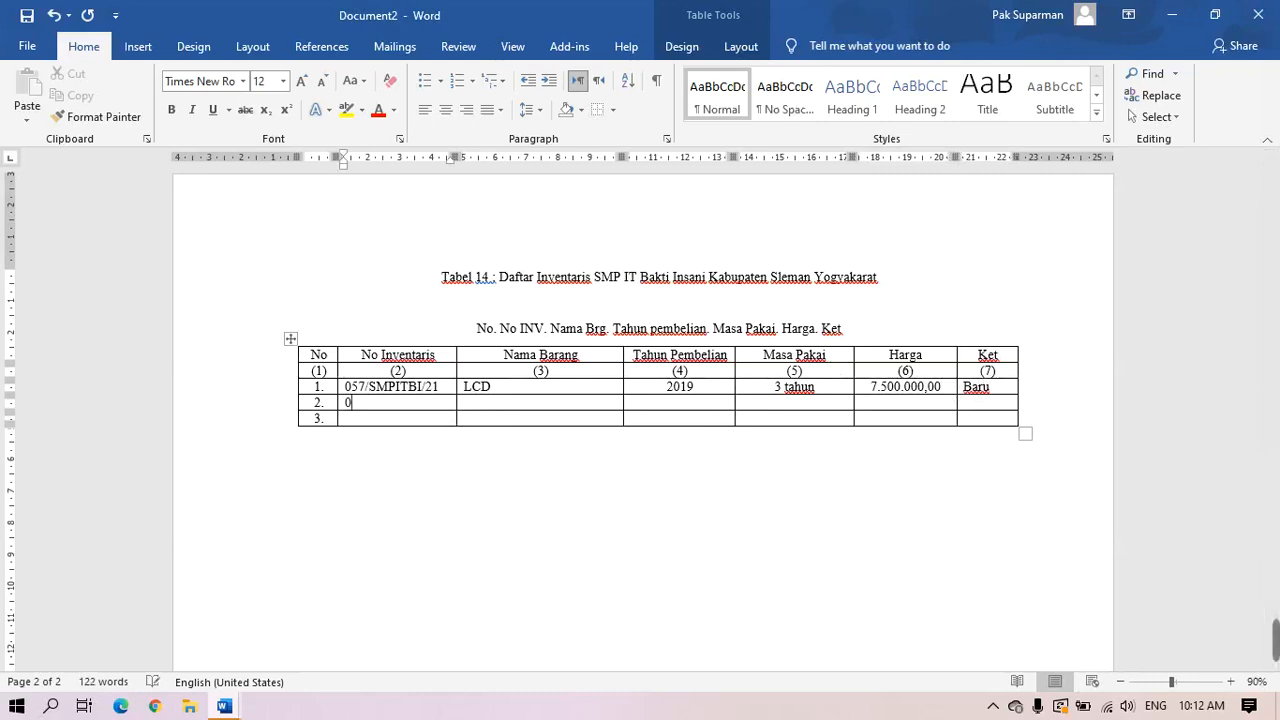
pyautogui.write('58/SMPITB')
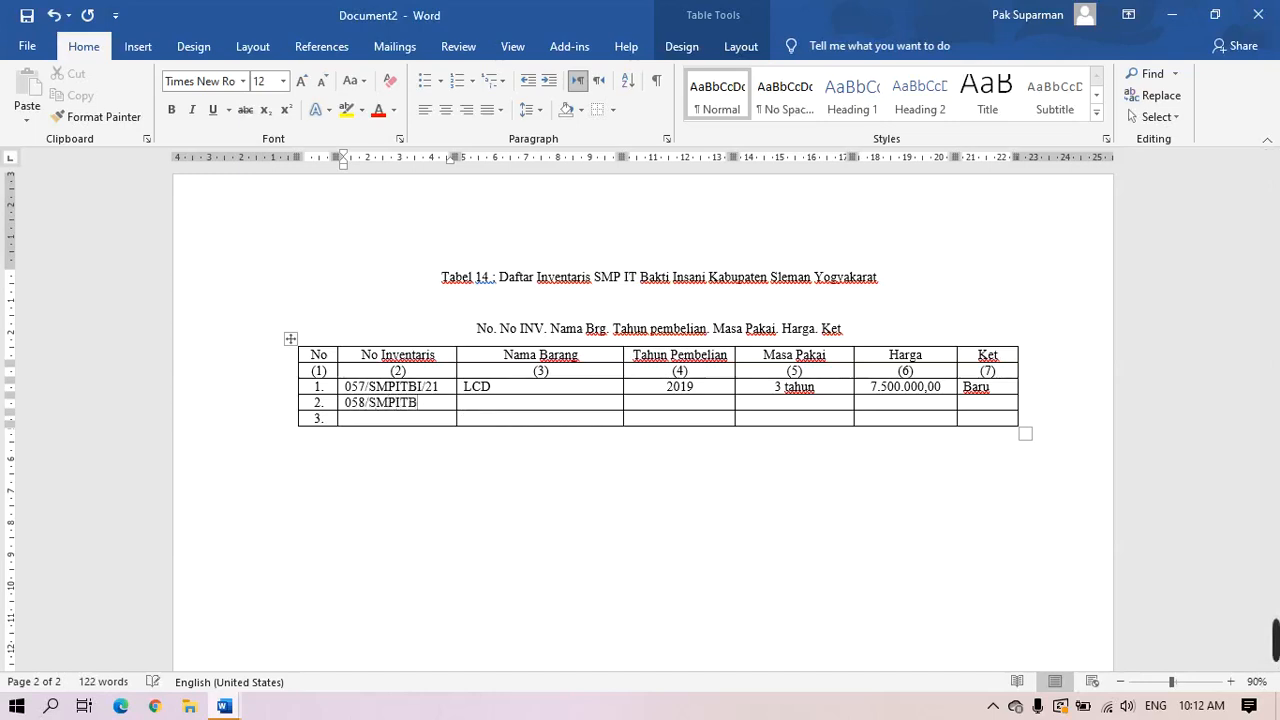
pyautogui.write('I/21')
pyautogui.click(428, 386)
pyautogui.click(427, 402)
pyautogui.press('Tab')
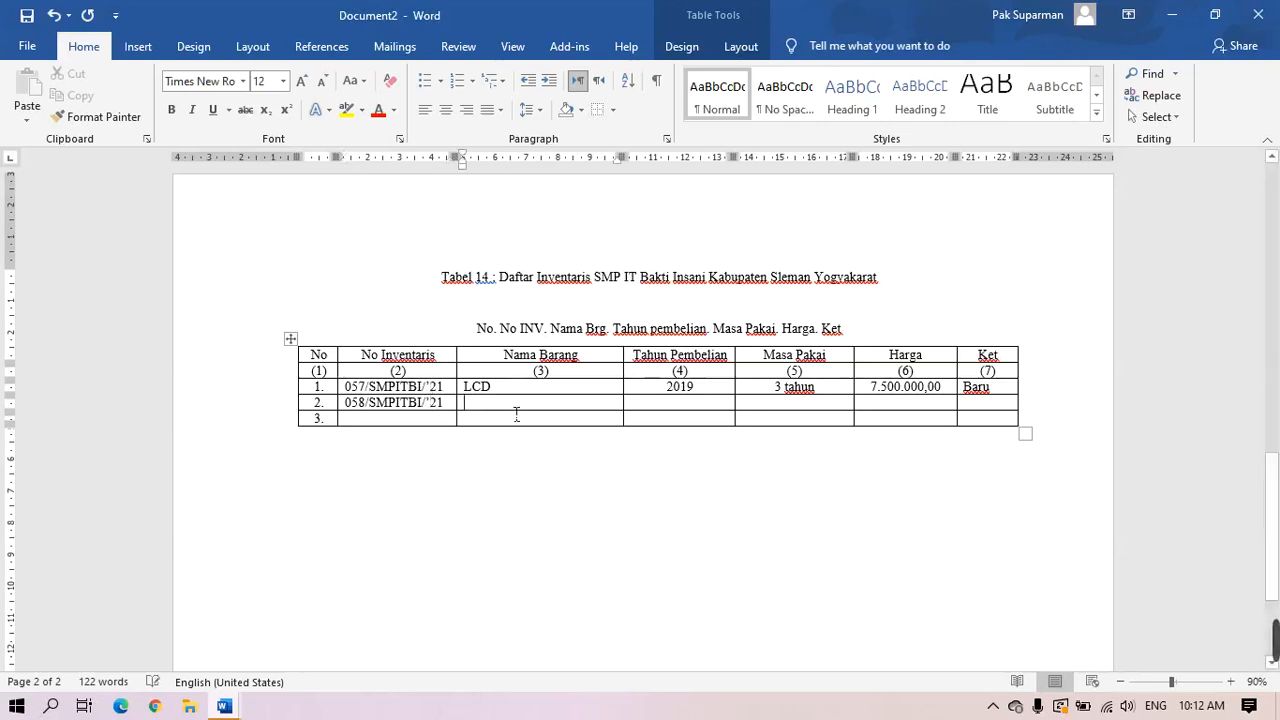
pyautogui.write('Kpm')
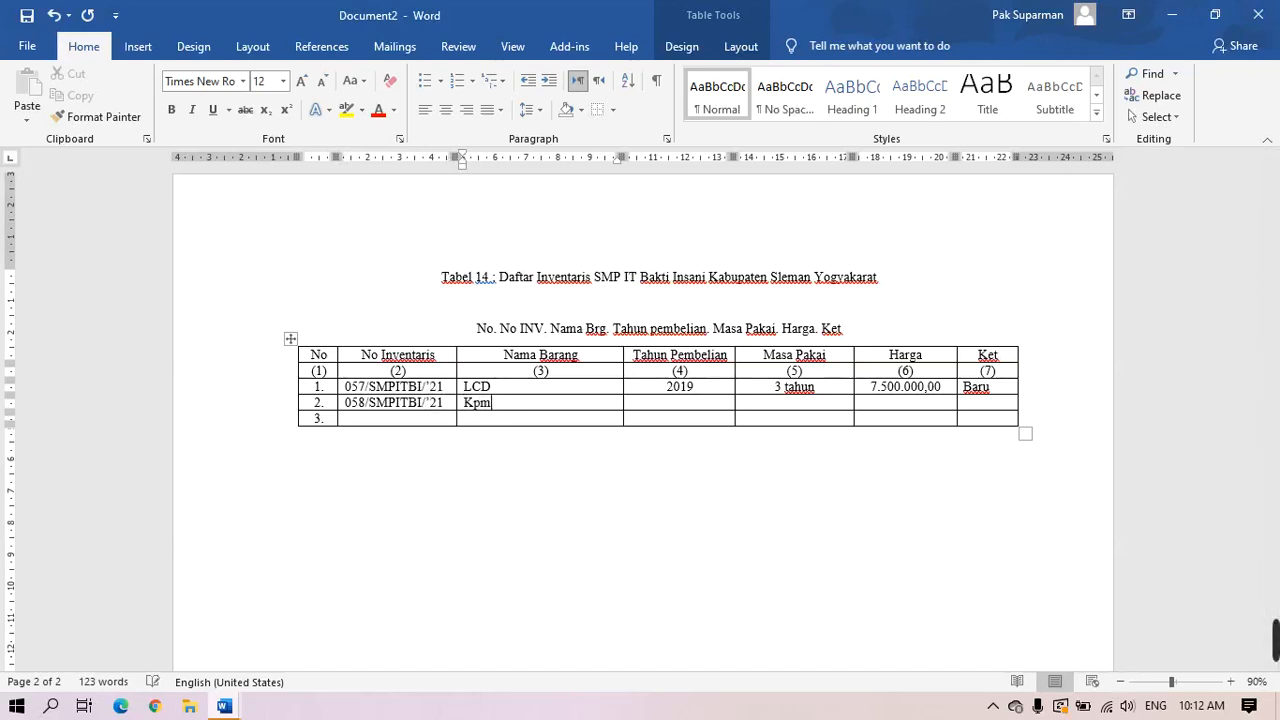
pyautogui.press('BackSpace')
pyautogui.press('BackSpace')
pyautogui.write('omputer')
# Fill row 2 with 2018, 5 tahun, 9.000.000,00 and begin typing Baru in Ket
pyautogui.click(684, 405)
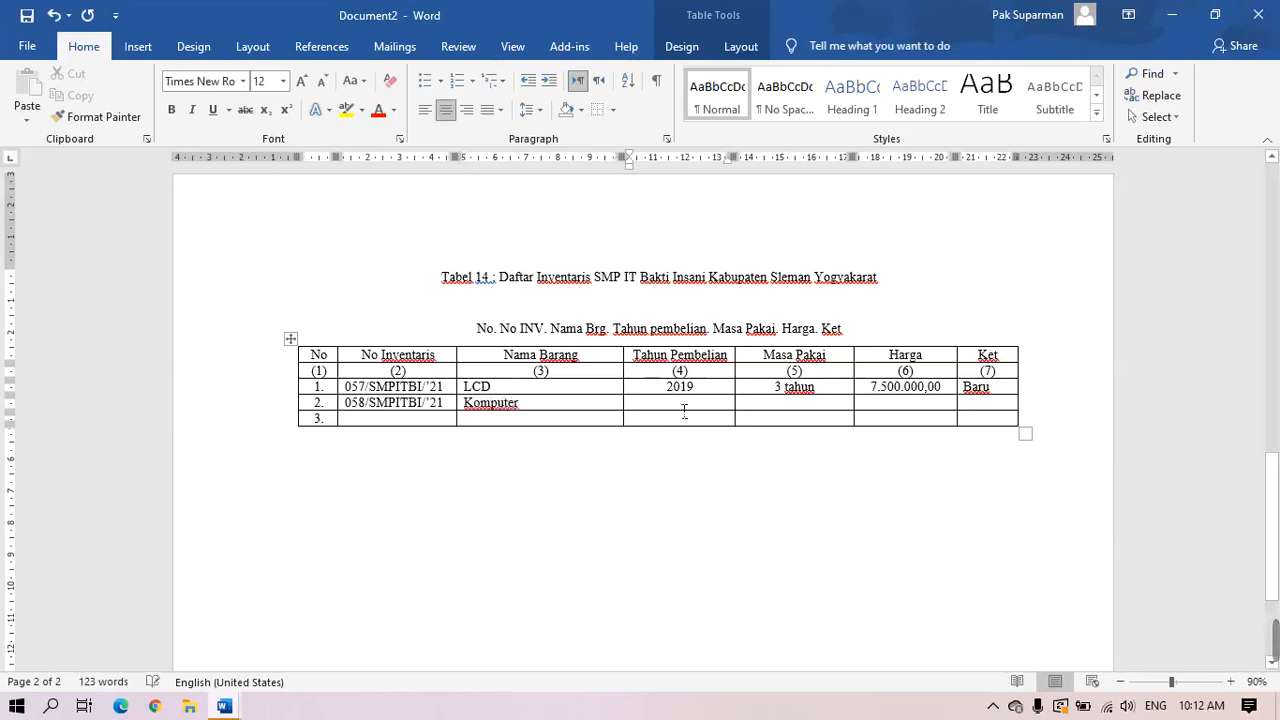
pyautogui.write('201')
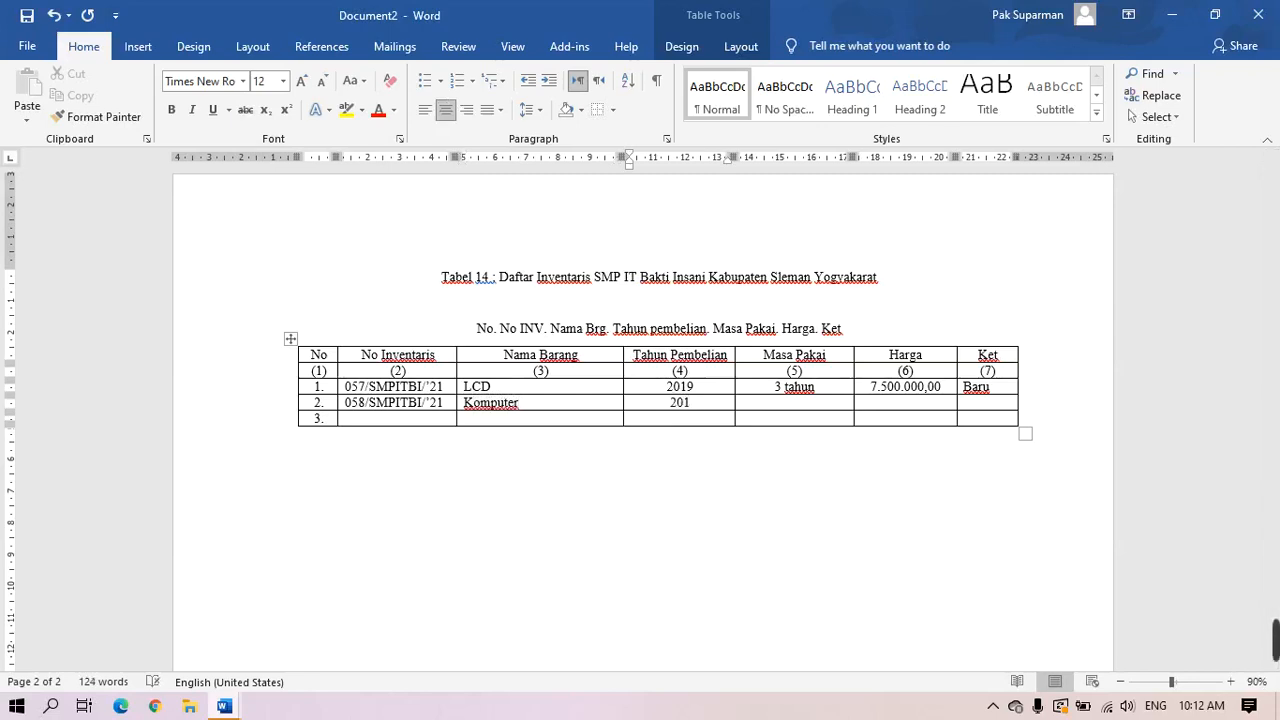
pyautogui.write('9')
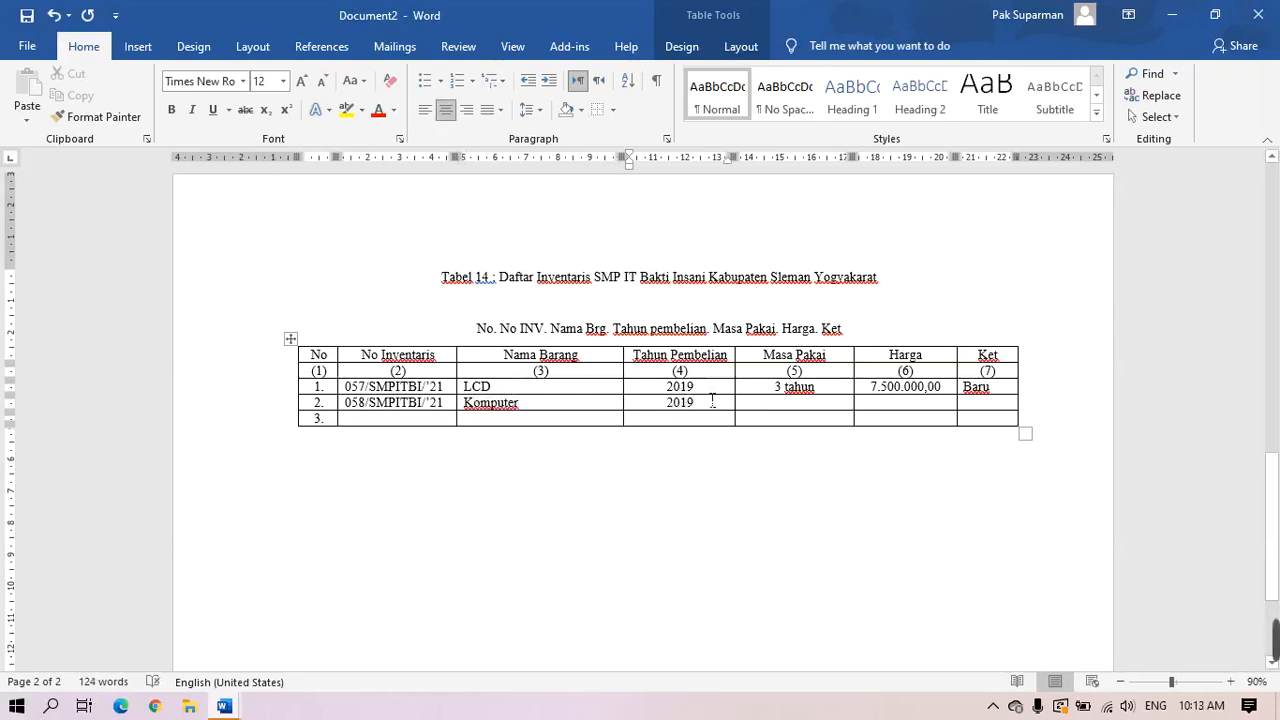
pyautogui.press('BackSpace')
pyautogui.write('8')
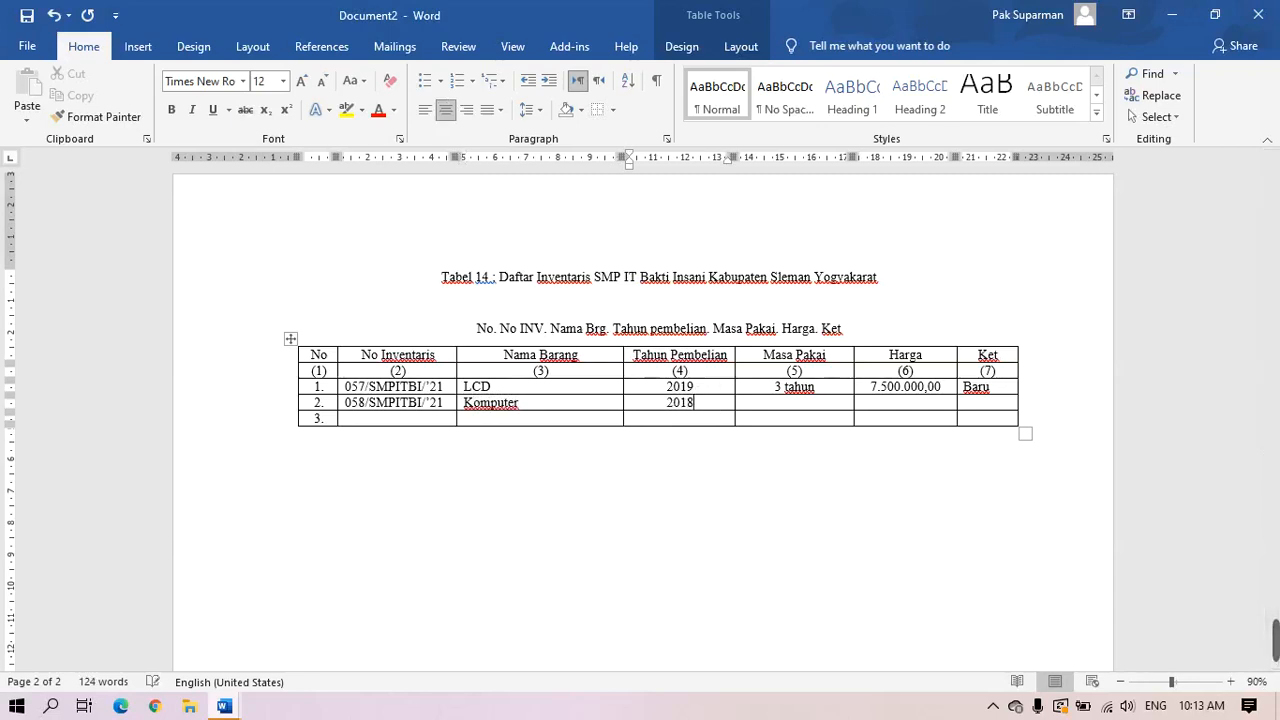
pyautogui.click(816, 410)
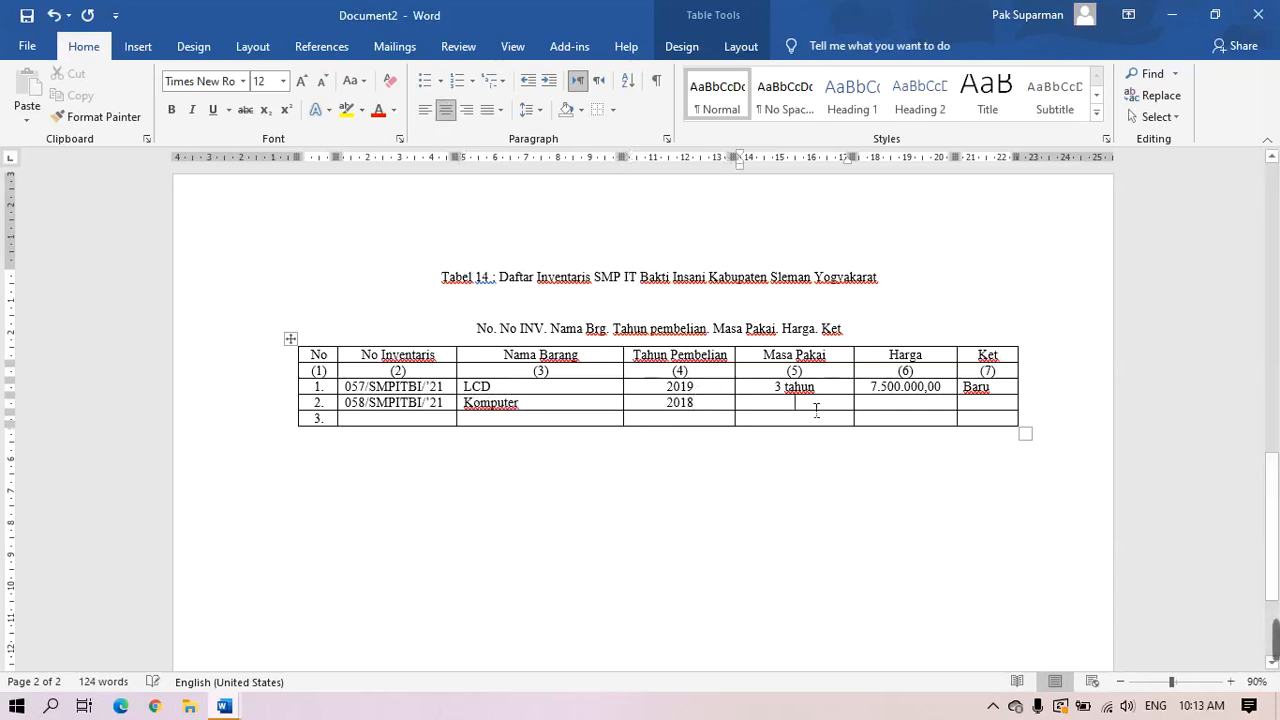
pyautogui.write('5')
pyautogui.write('tahub')
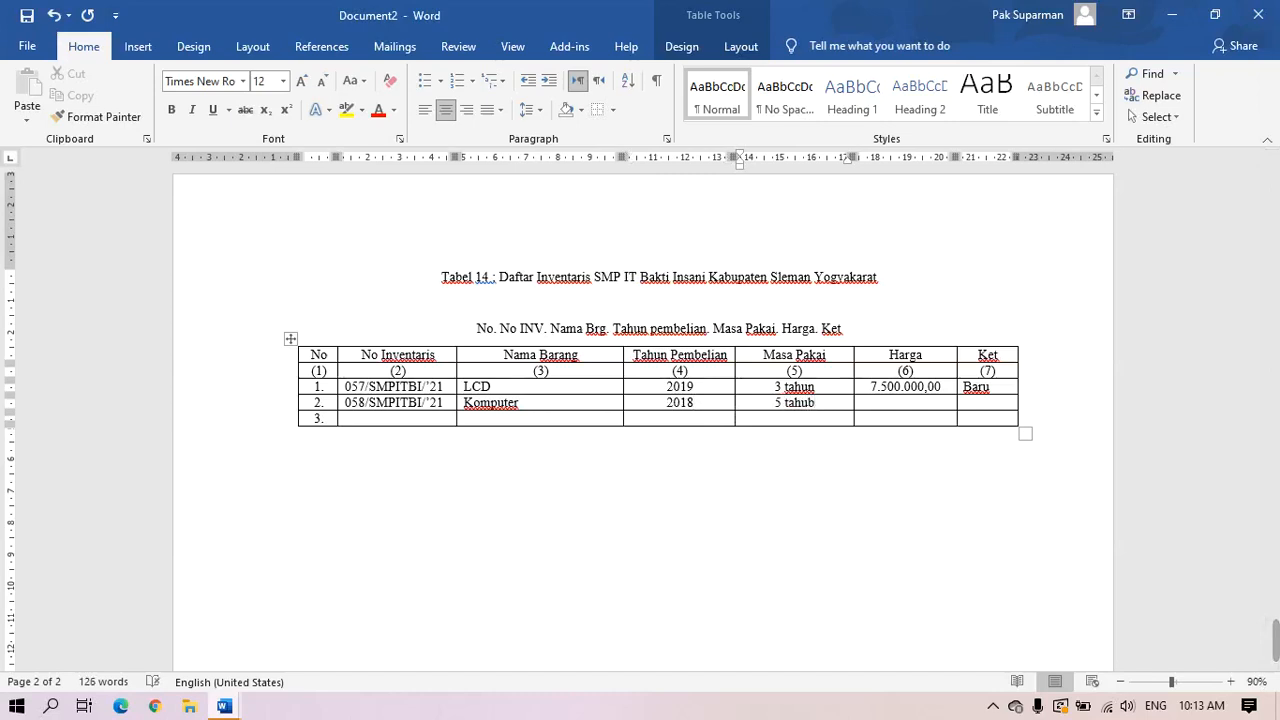
pyautogui.press('BackSpace')
pyautogui.write('n')
pyautogui.click(898, 407)
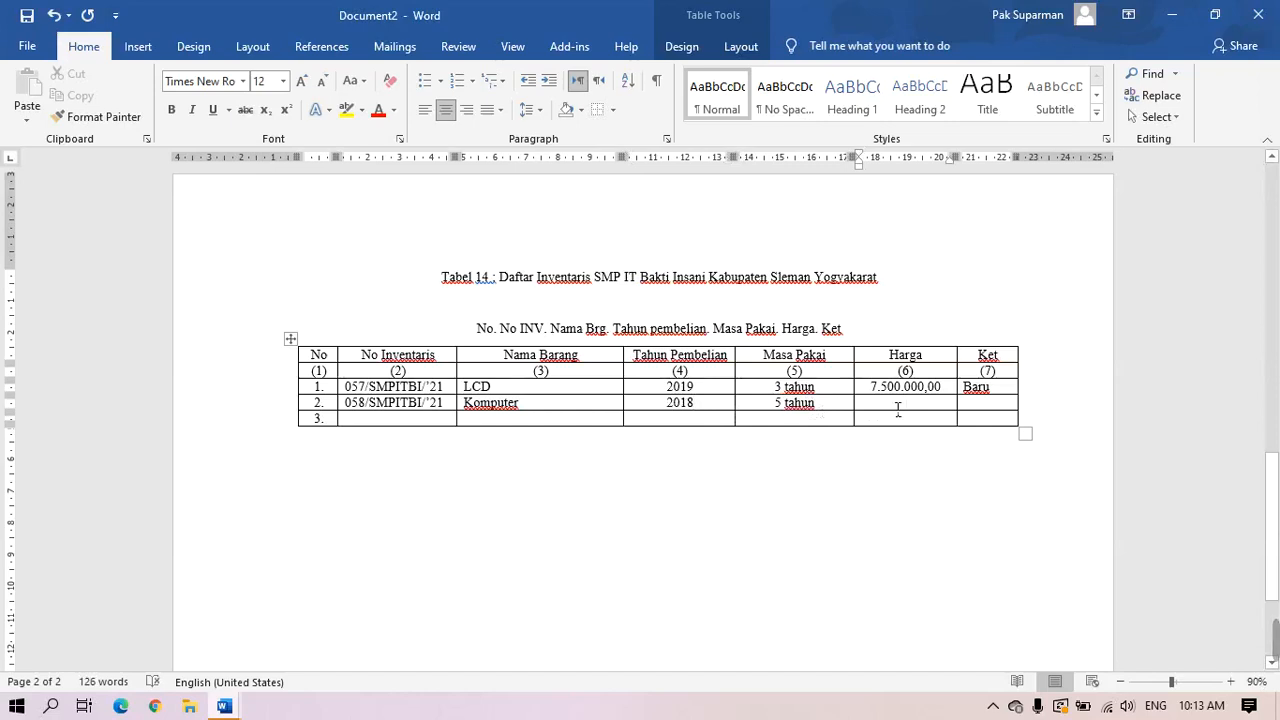
pyautogui.write('9.000')
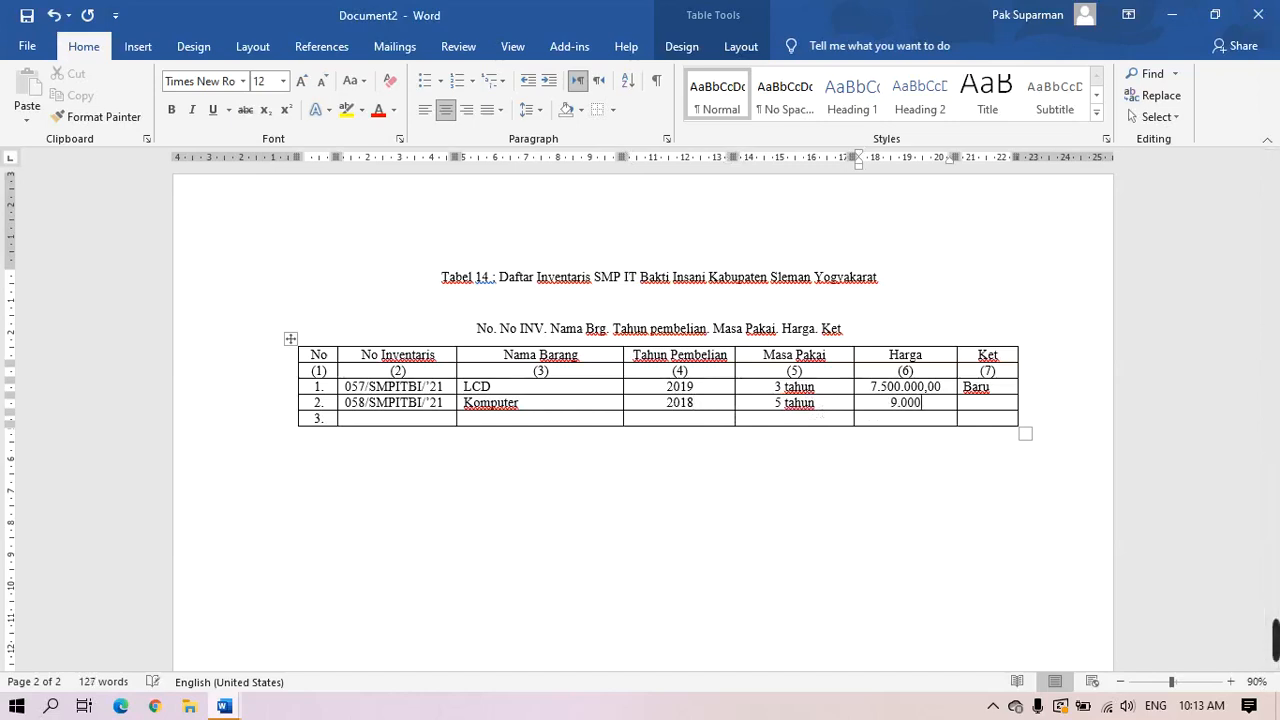
pyautogui.write('.000,00')
pyautogui.click(988, 408)
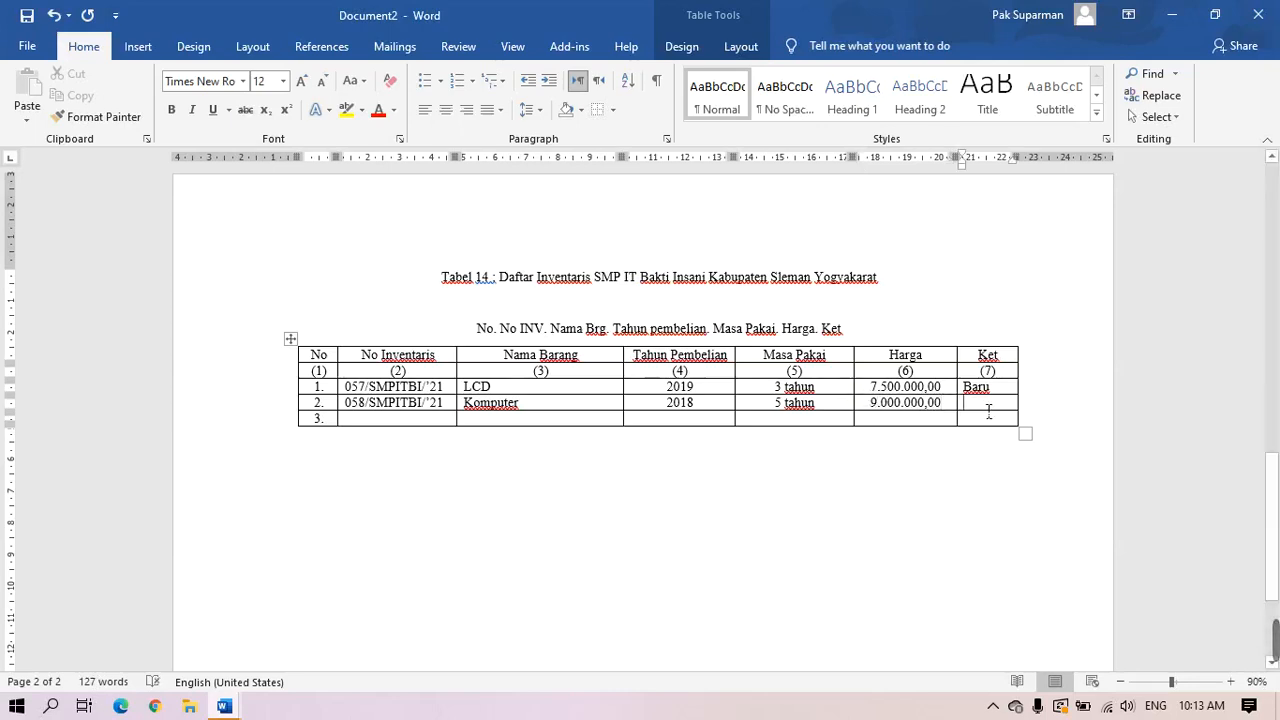
pyautogui.write('Baru')
# Delete the column-names line and empty lines above Tabel 14, then scroll to check
pyautogui.click(258, 336)
pyautogui.press('Delete')
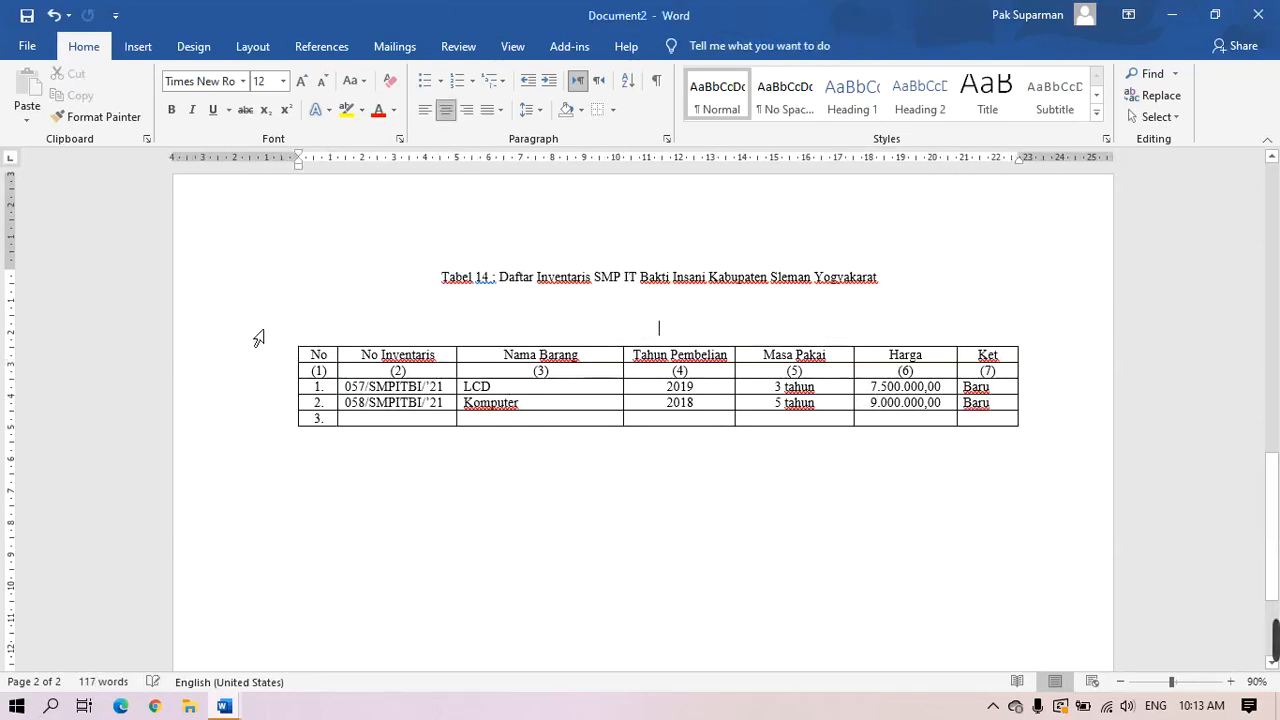
pyautogui.press('Delete')
pyautogui.press('Delete')
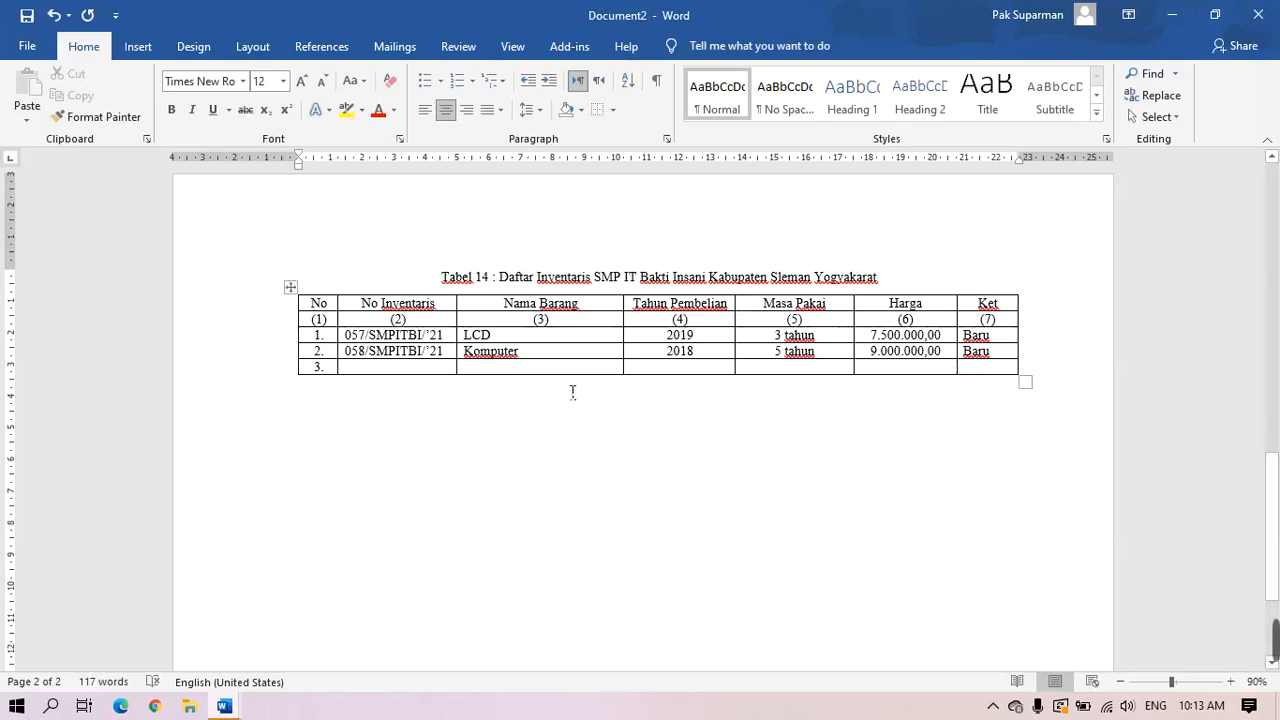
pyautogui.scroll(-5, 686, 506)
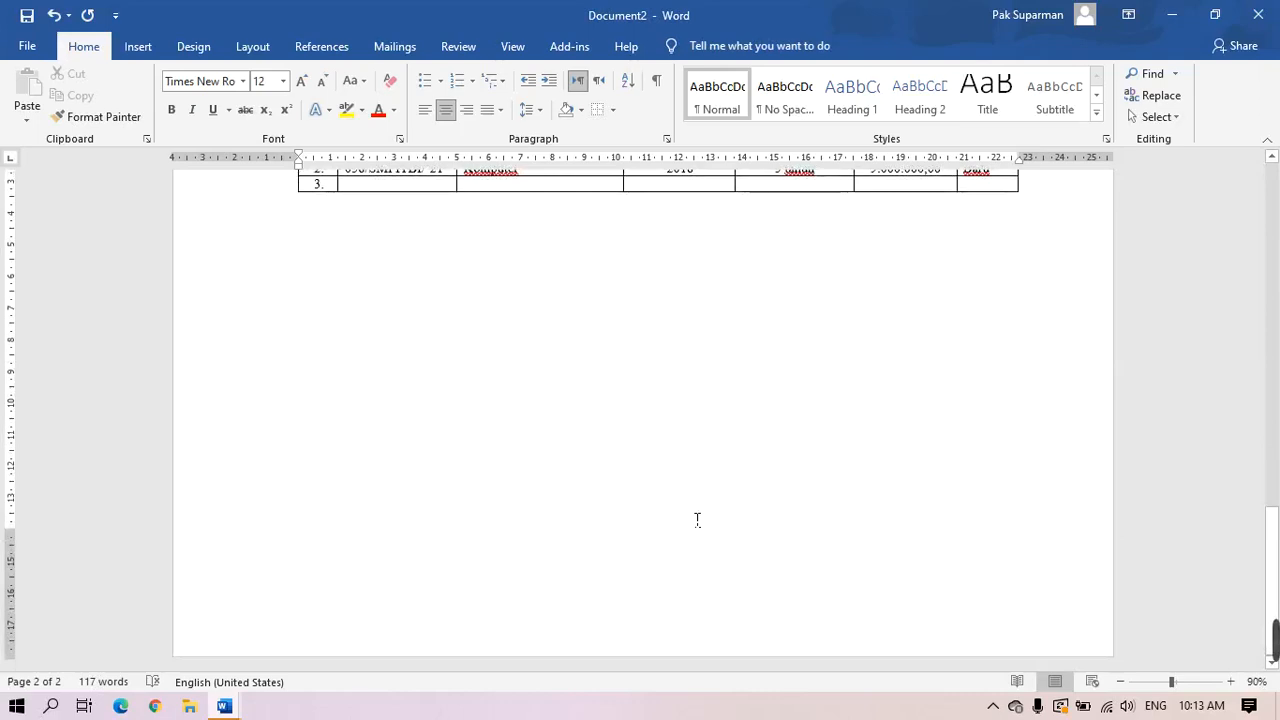
pyautogui.scroll(10, 697, 520)
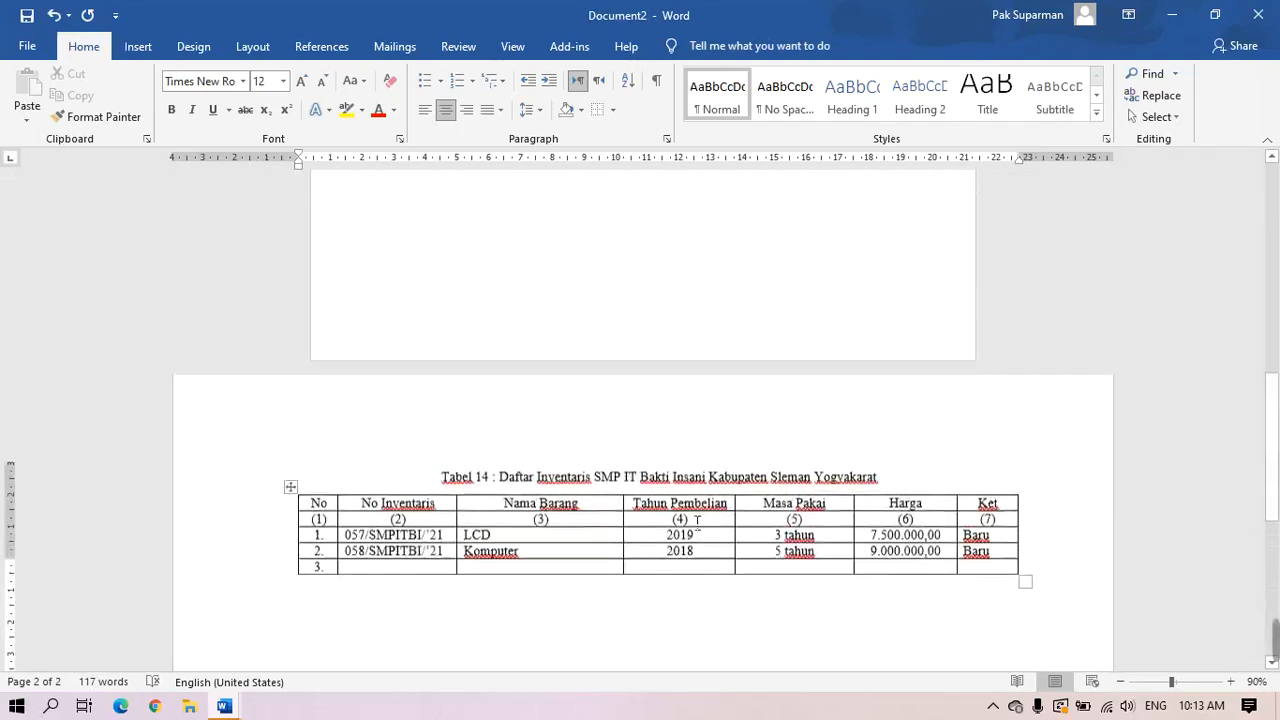
pyautogui.scroll(4, 697, 520)
pyautogui.scroll(-7, 697, 520)
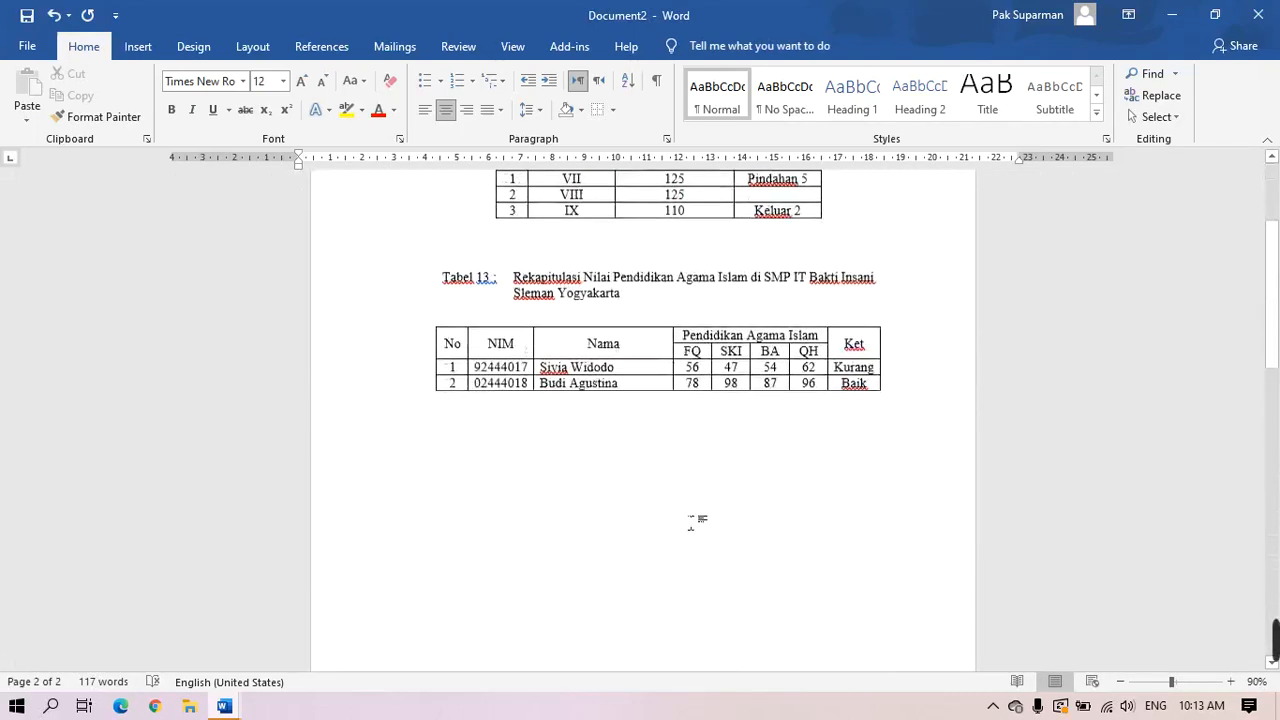
# Create a new blank document with Times New Roman 12 pt font
pyautogui.click(27, 46)
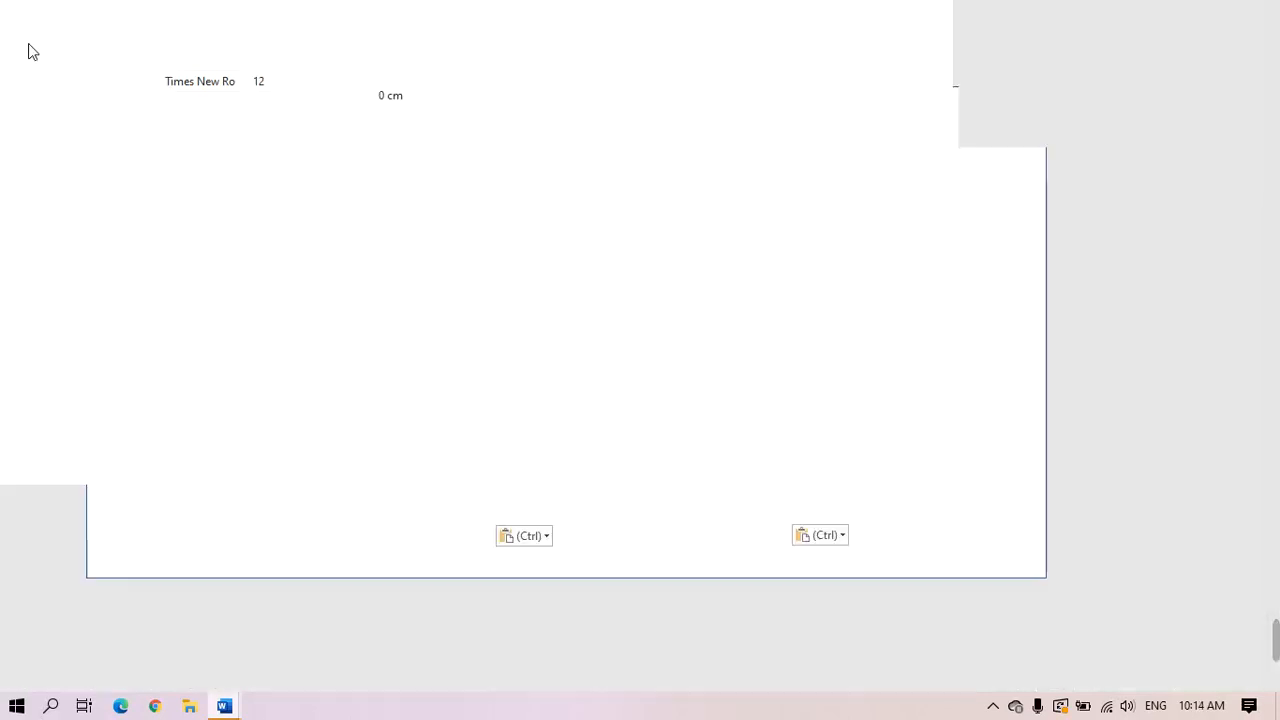
pyautogui.click(50, 133)
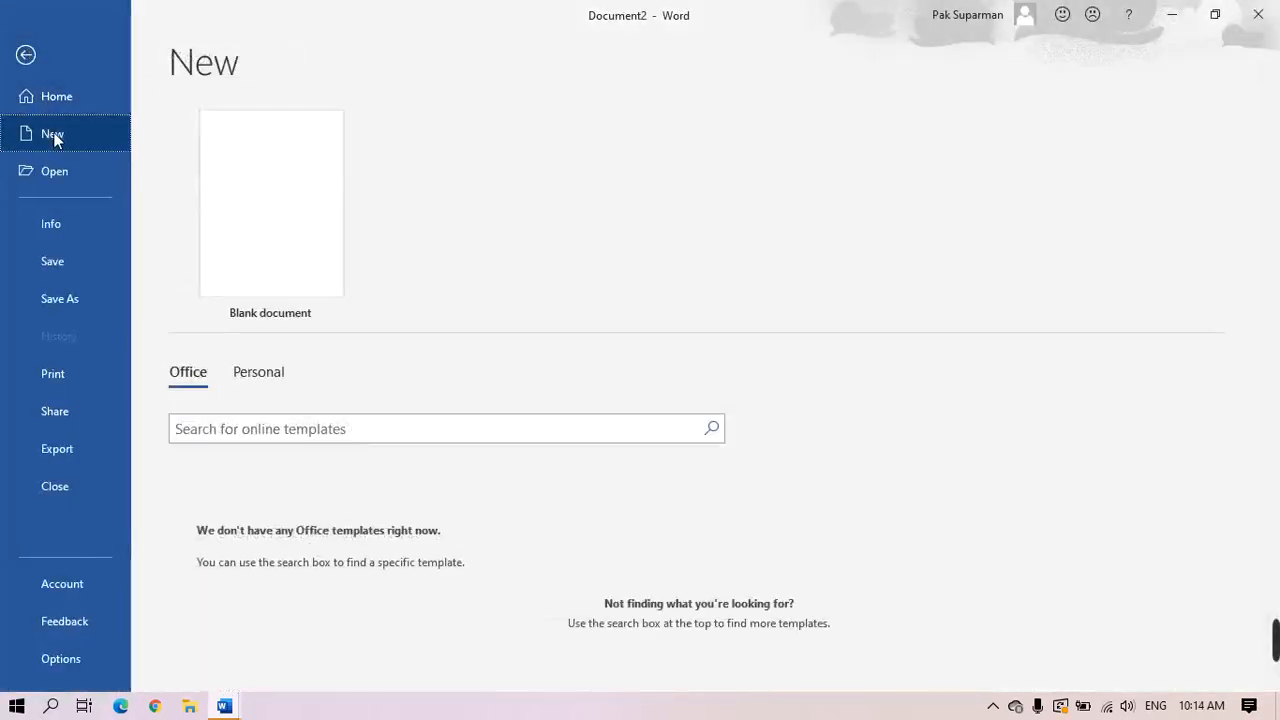
pyautogui.click(310, 252)
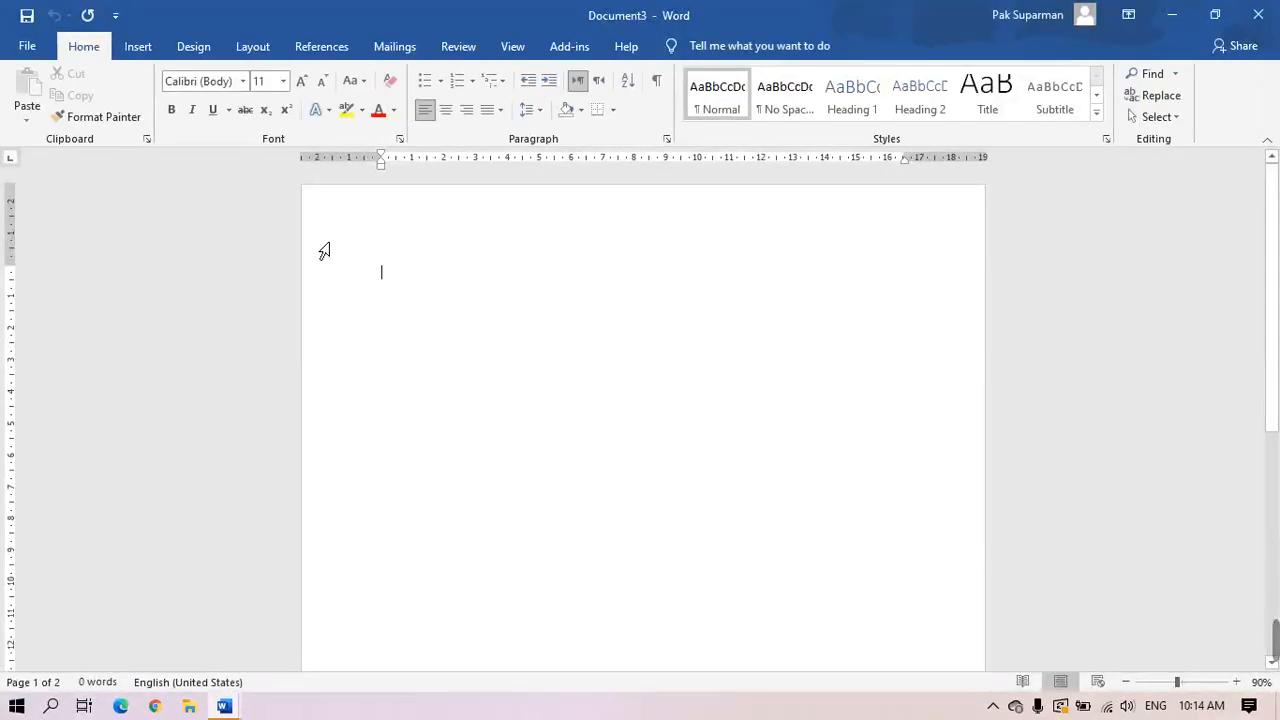
pyautogui.click(243, 81)
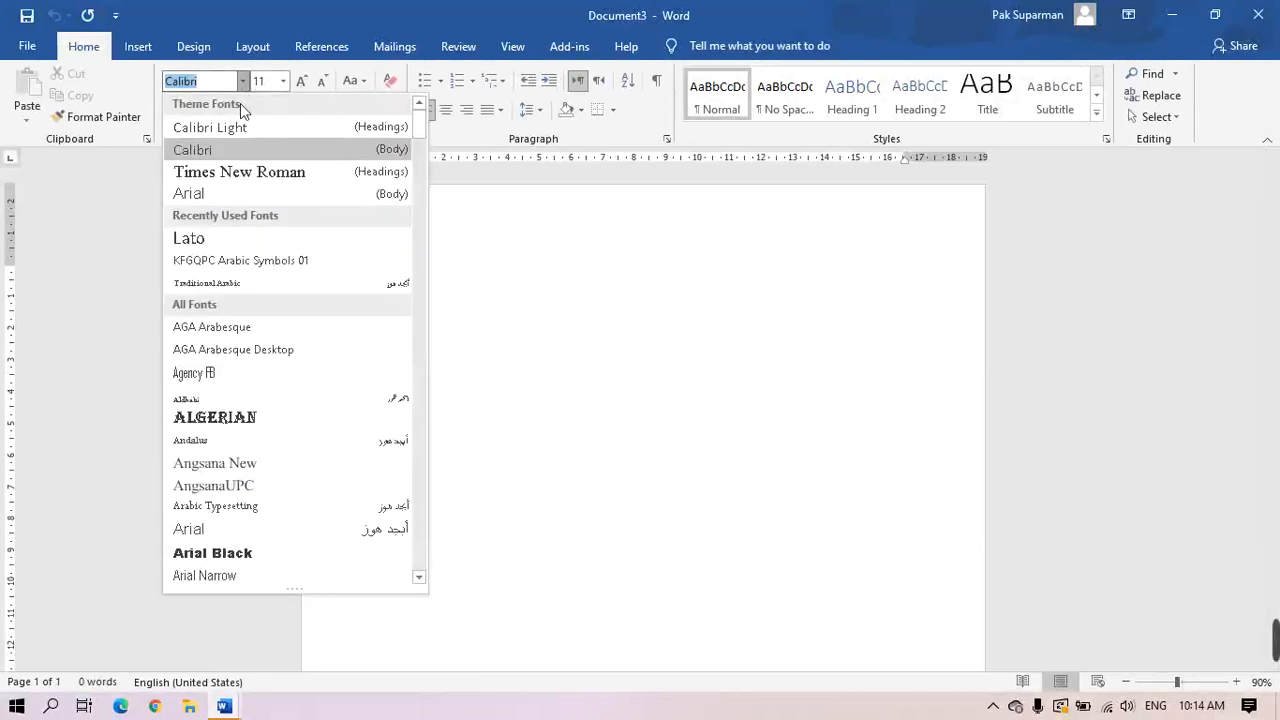
pyautogui.click(253, 177)
pyautogui.click(283, 82)
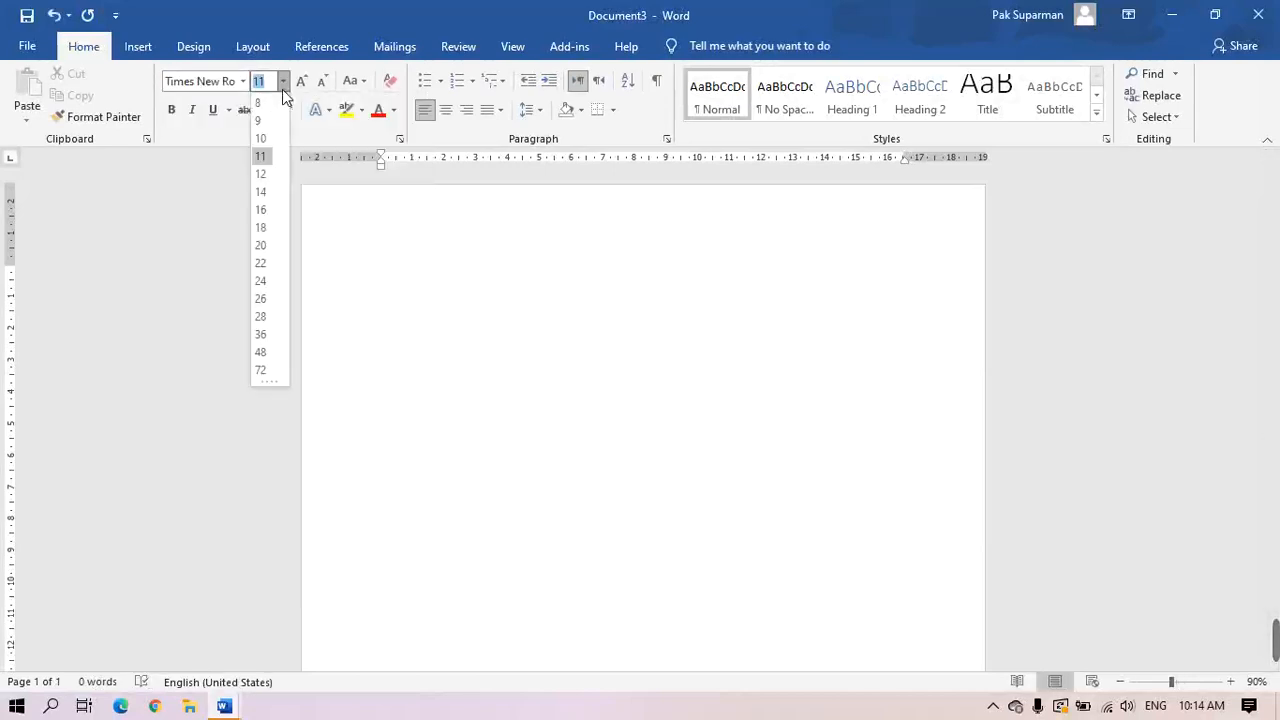
pyautogui.click(263, 176)
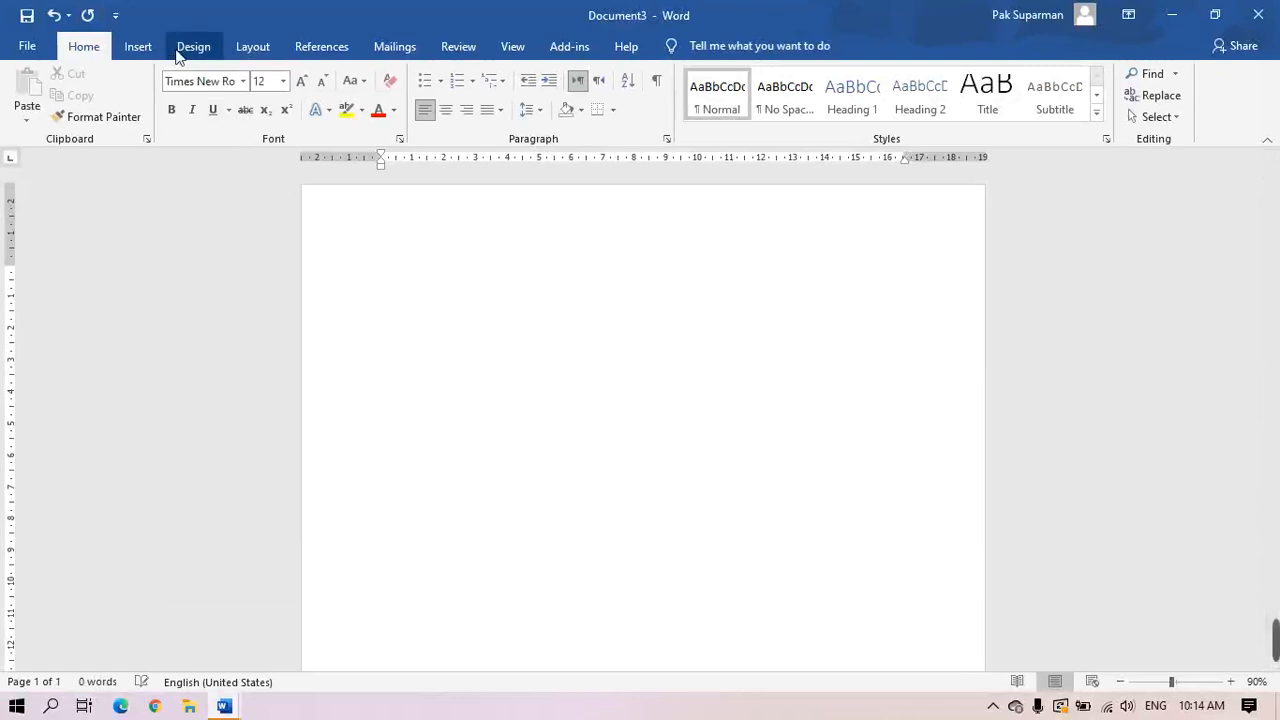
# Set the paper size to A4 and apply the last custom margin setting
pyautogui.click(247, 49)
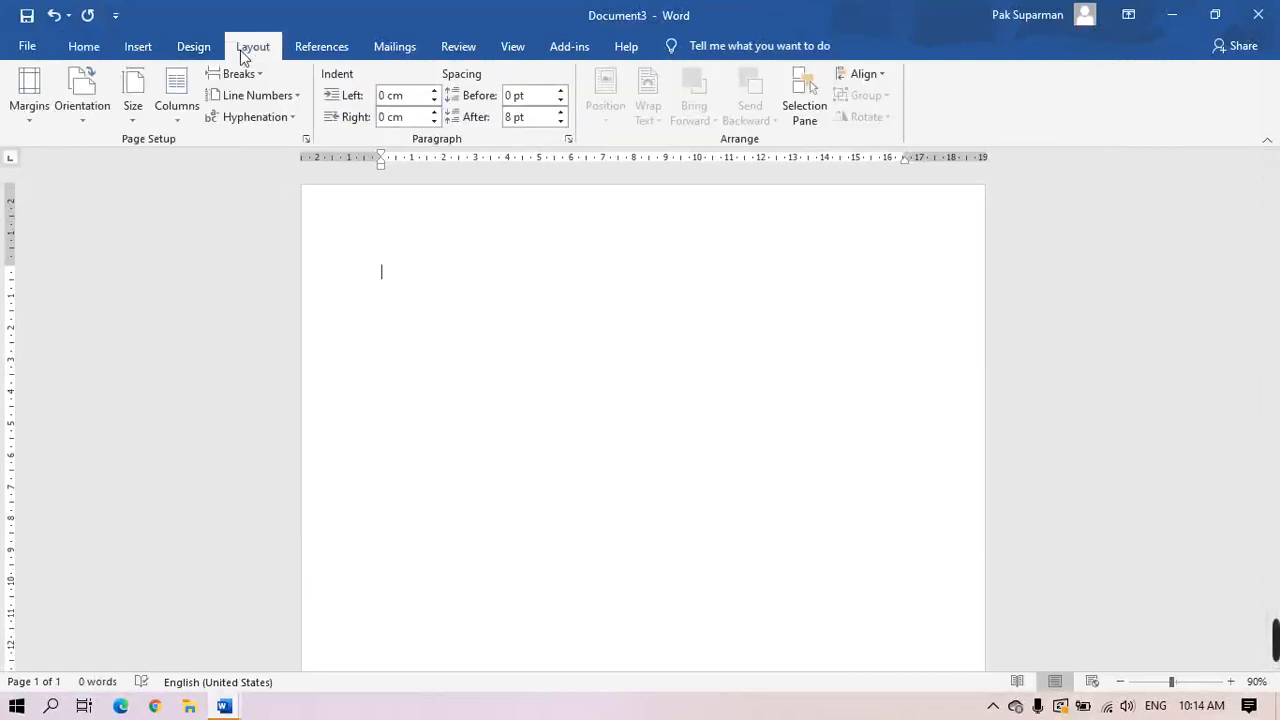
pyautogui.click(81, 121)
pyautogui.click(137, 120)
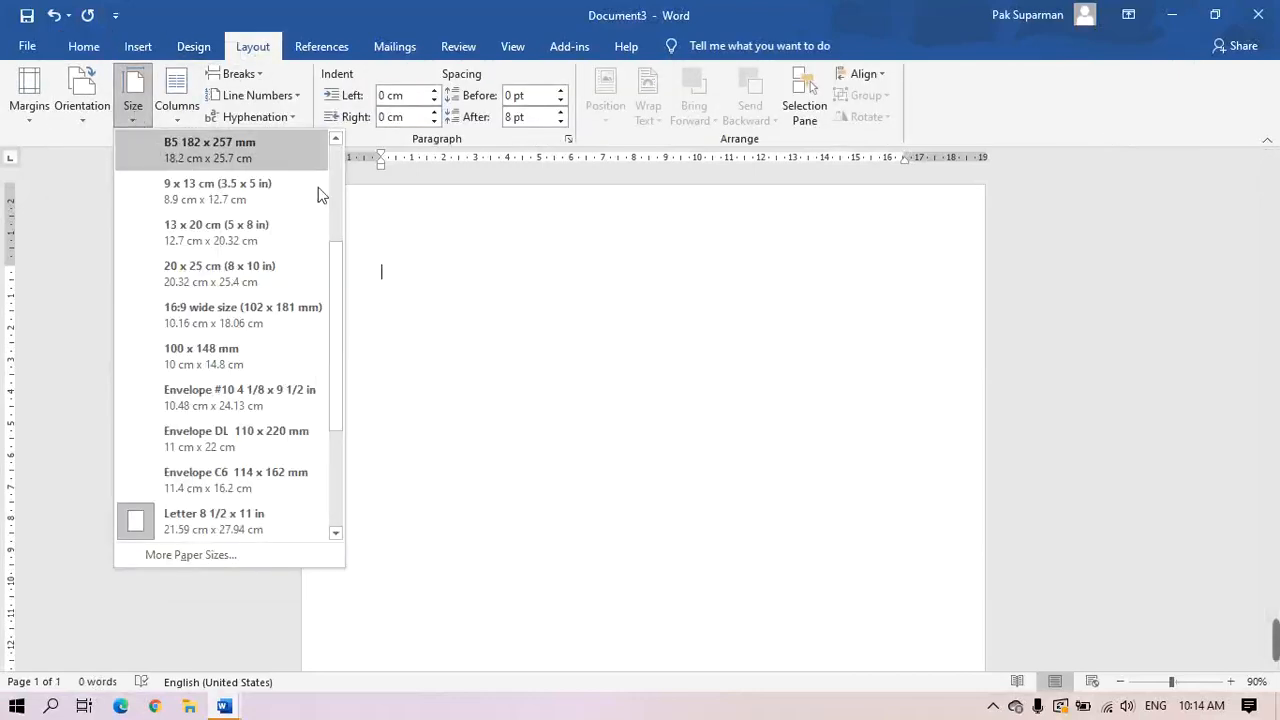
pyautogui.scroll(5, 340, 285)
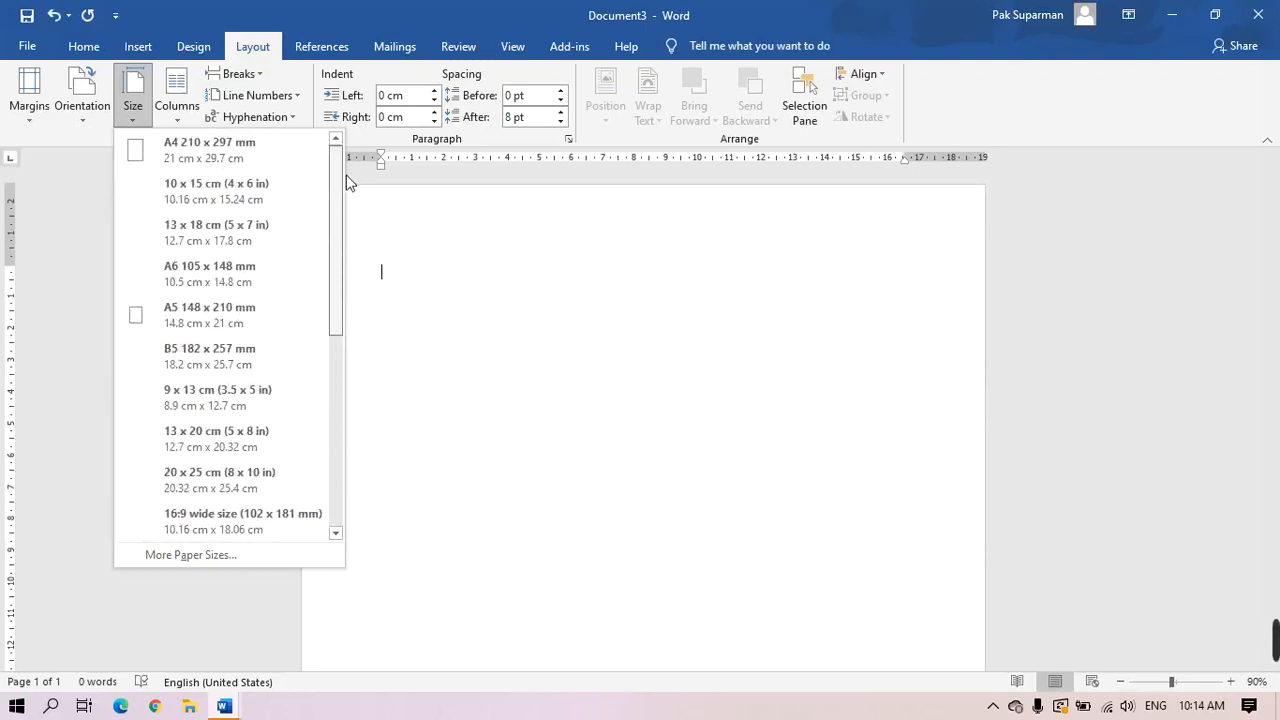
pyautogui.click(223, 145)
pyautogui.click(26, 122)
pyautogui.click(103, 165)
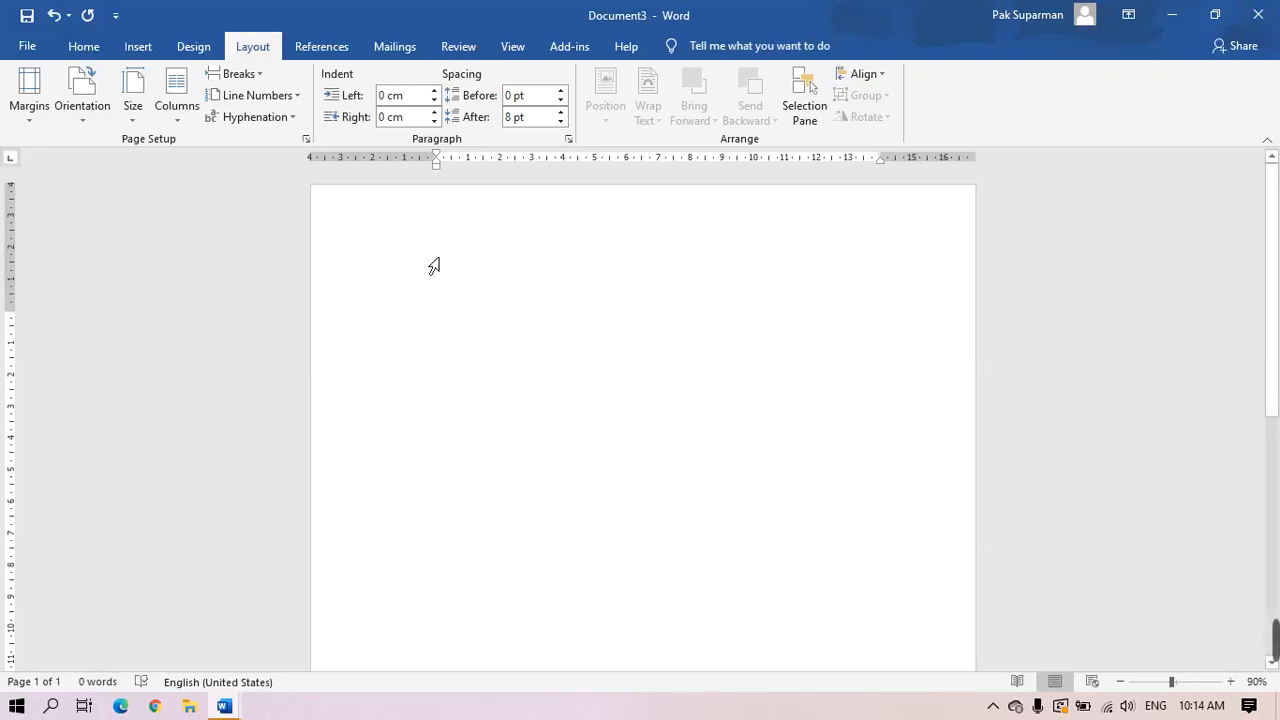
pyautogui.click(138, 47)
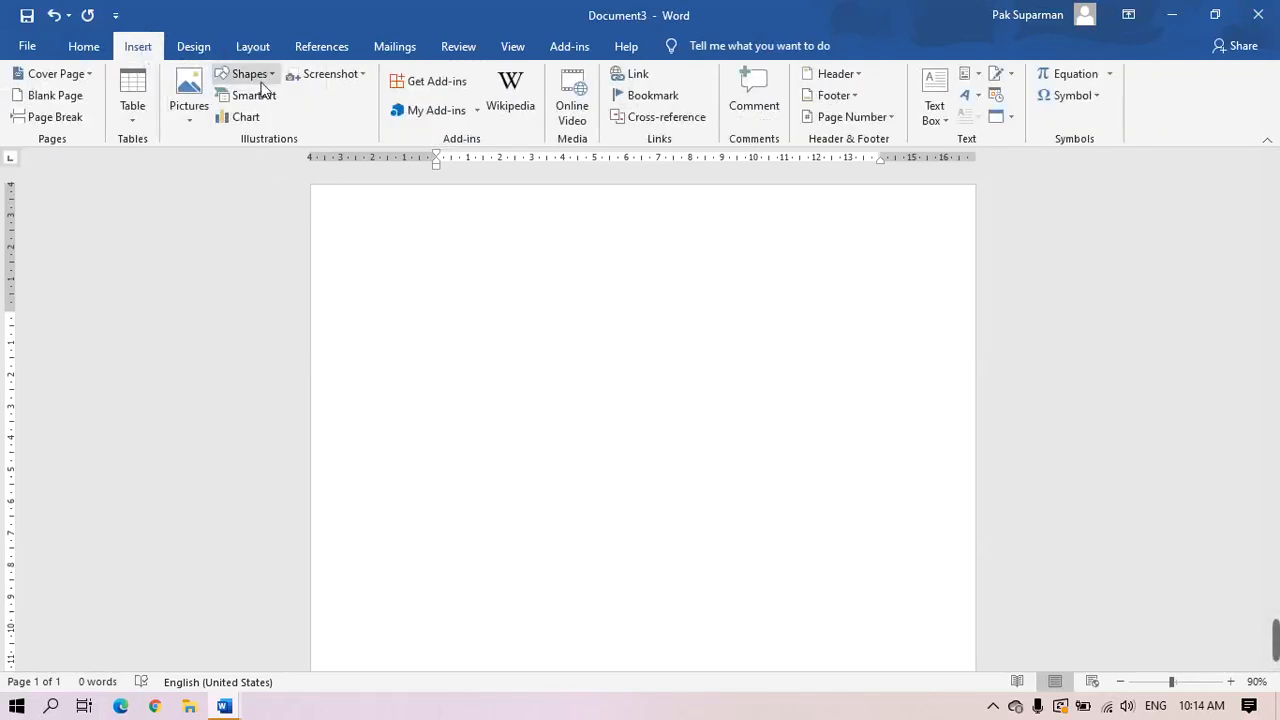
# Draw a text box near the page centre and type KEPALA SEKOLAH in it
pyautogui.click(271, 76)
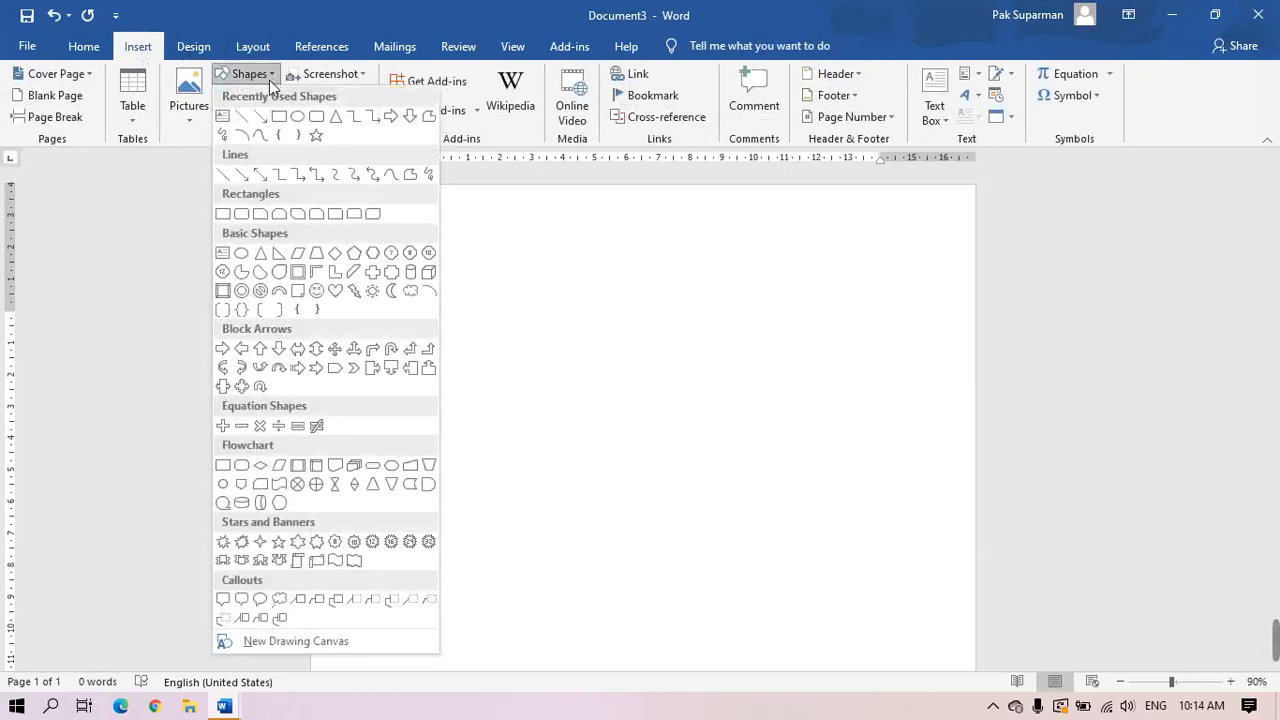
pyautogui.click(222, 119)
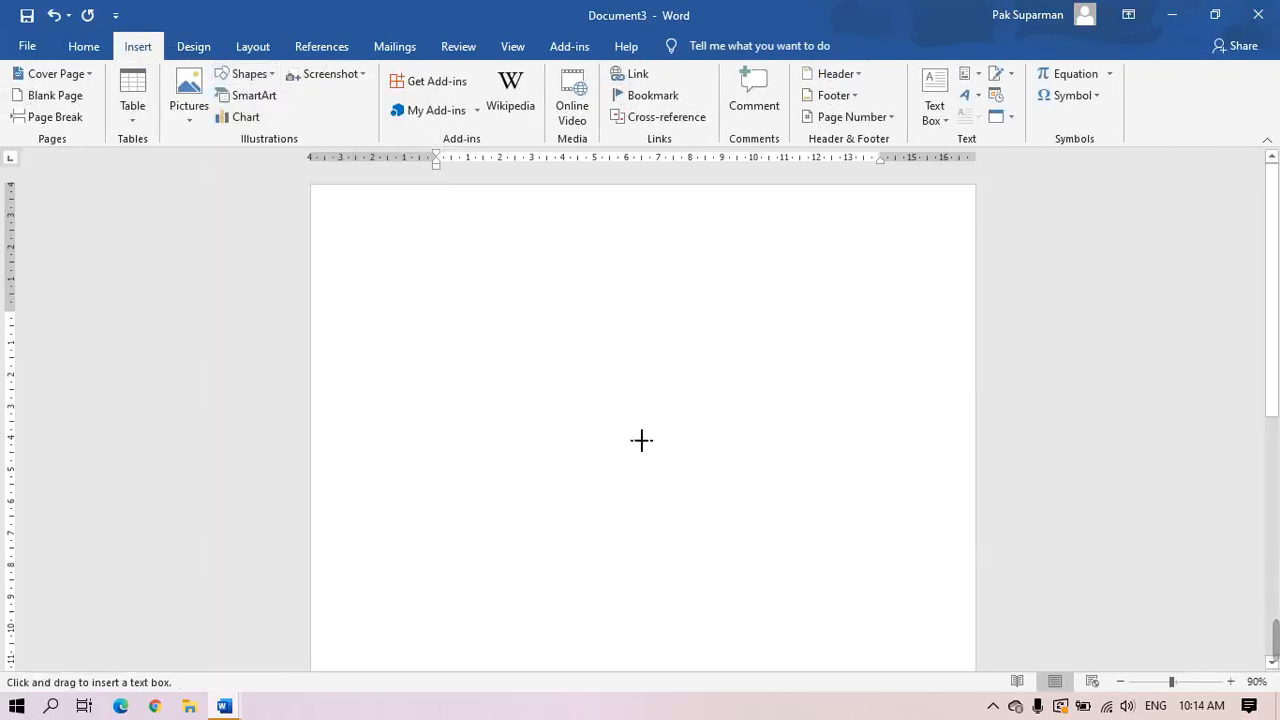
pyautogui.moveTo(520, 300); pyautogui.dragTo(815, 358)
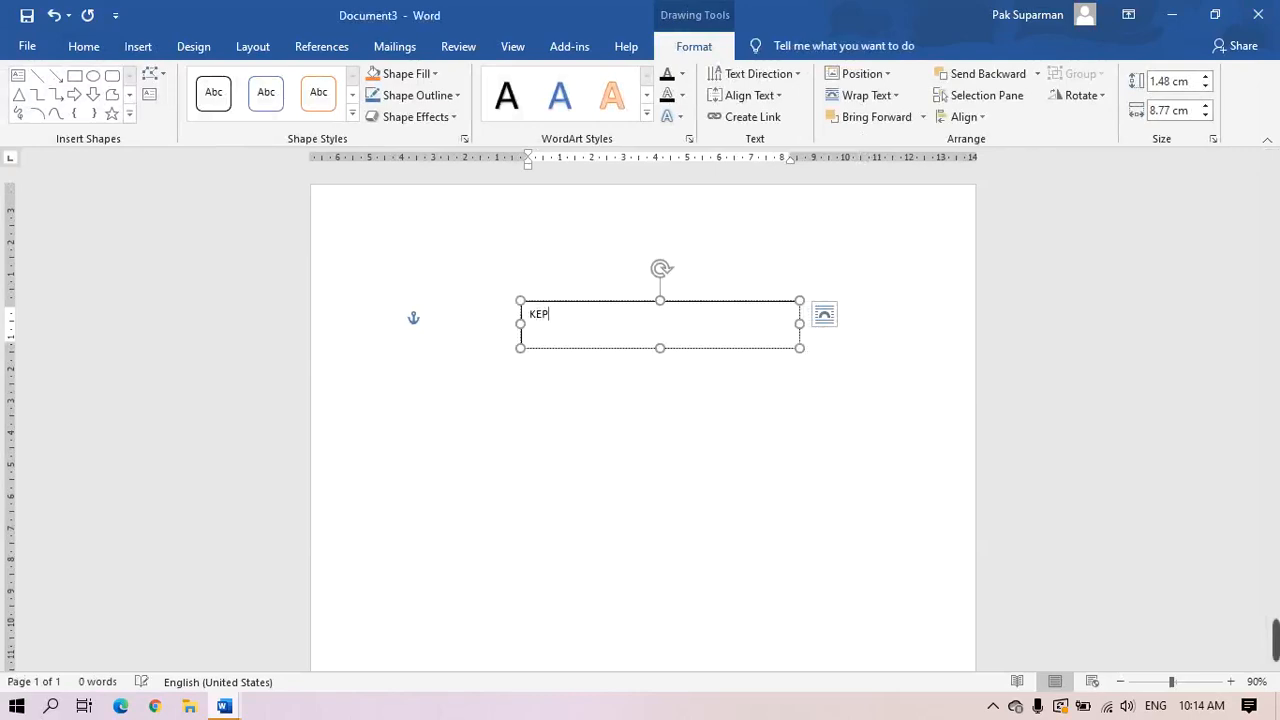
pyautogui.write('KEPALA SEKOLAH')
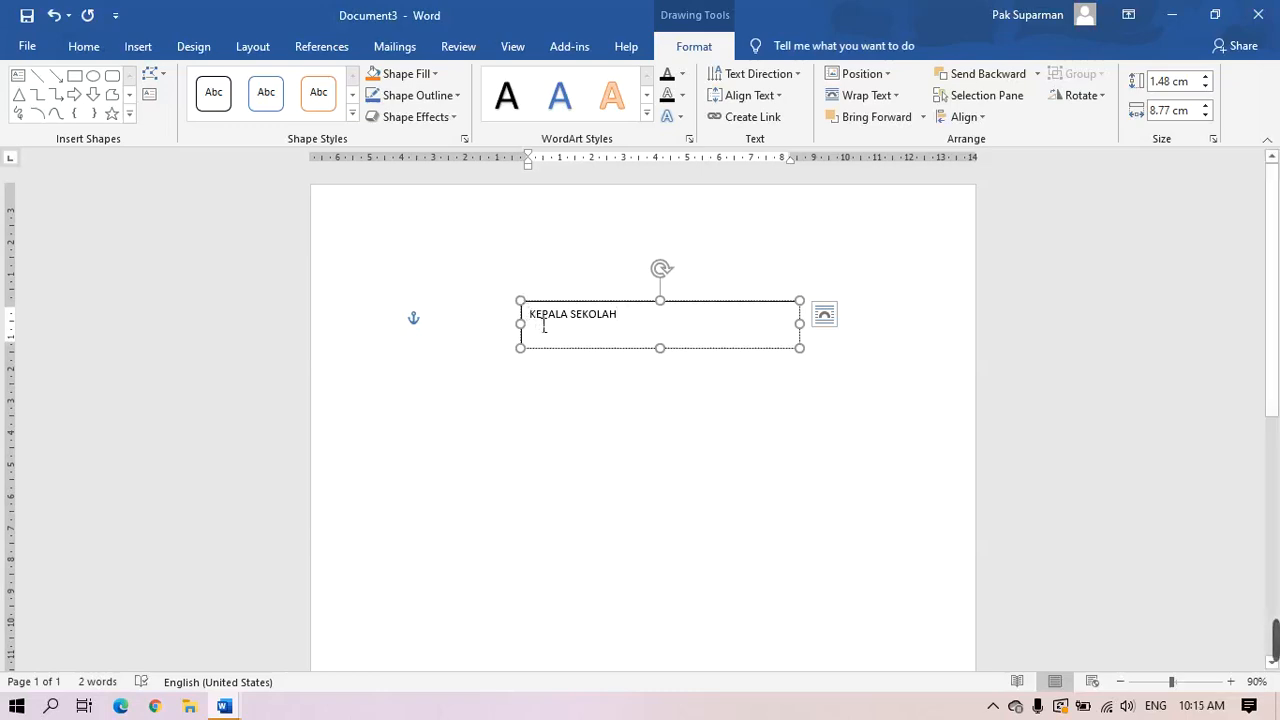
# Make the text 24 pt, shrink the box to fit, and shift it slightly up-right
pyautogui.moveTo(538, 325); pyautogui.dragTo(646, 344)
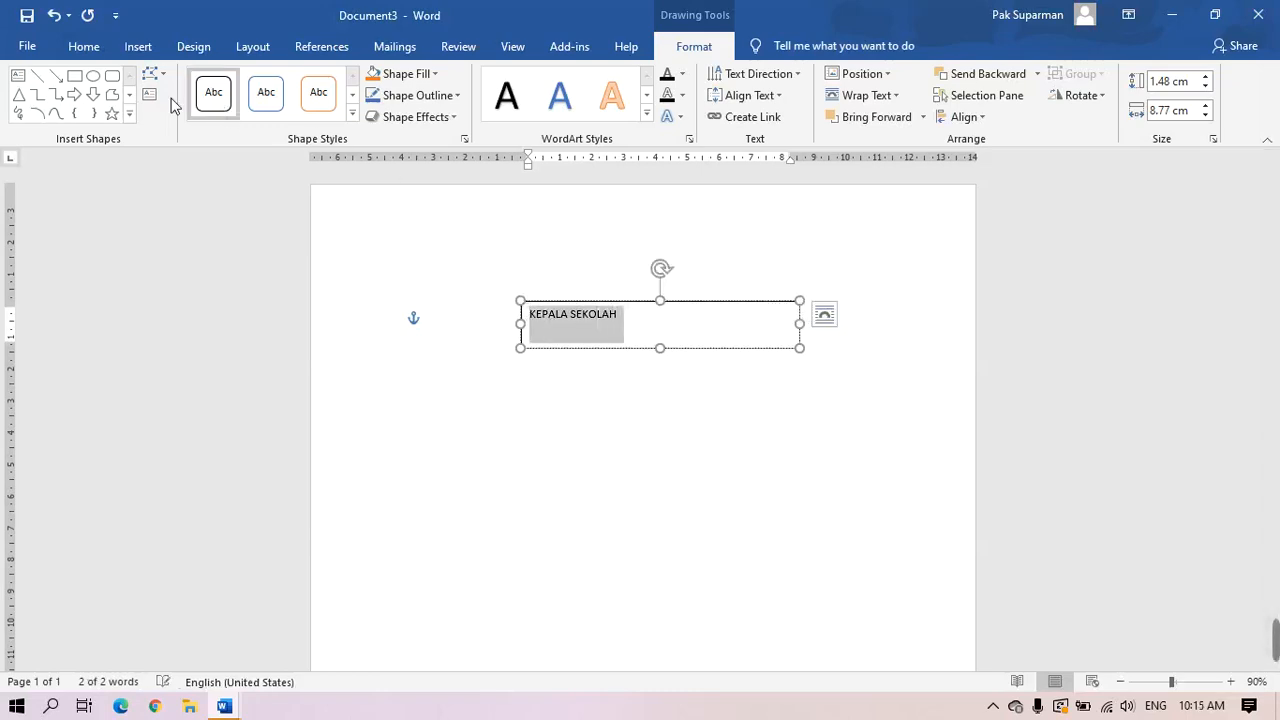
pyautogui.click(85, 47)
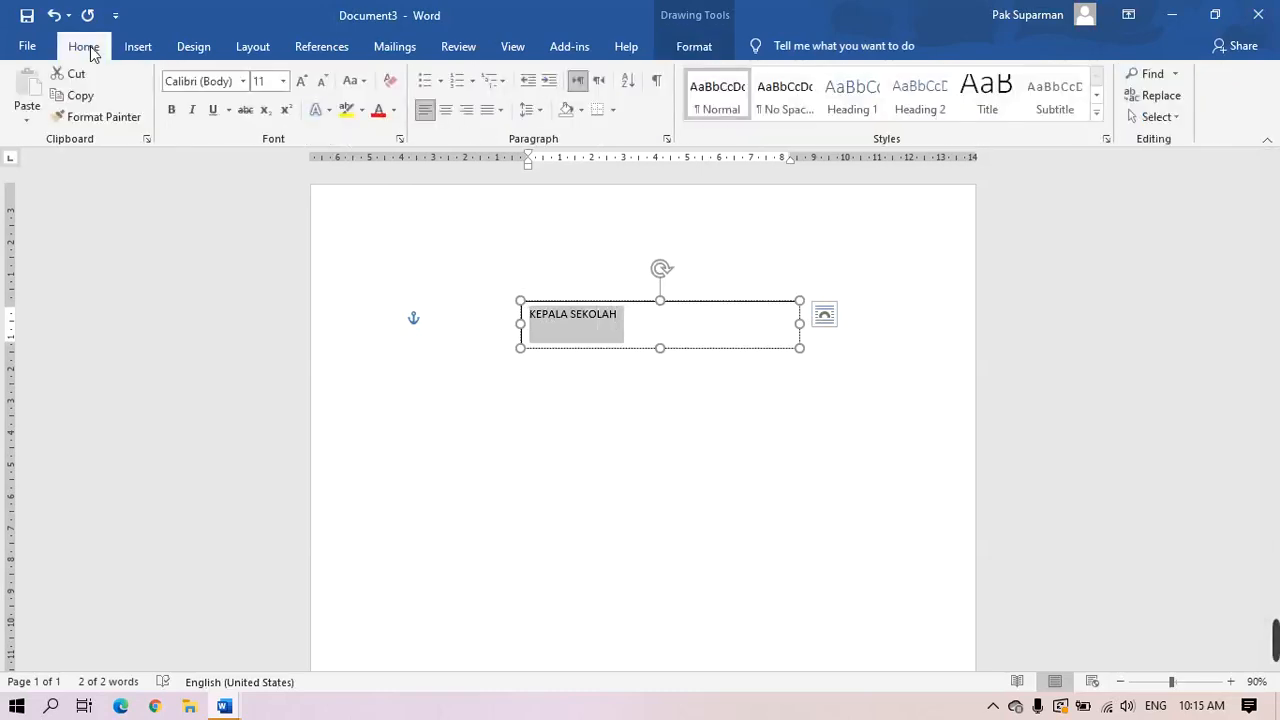
pyautogui.click(283, 84)
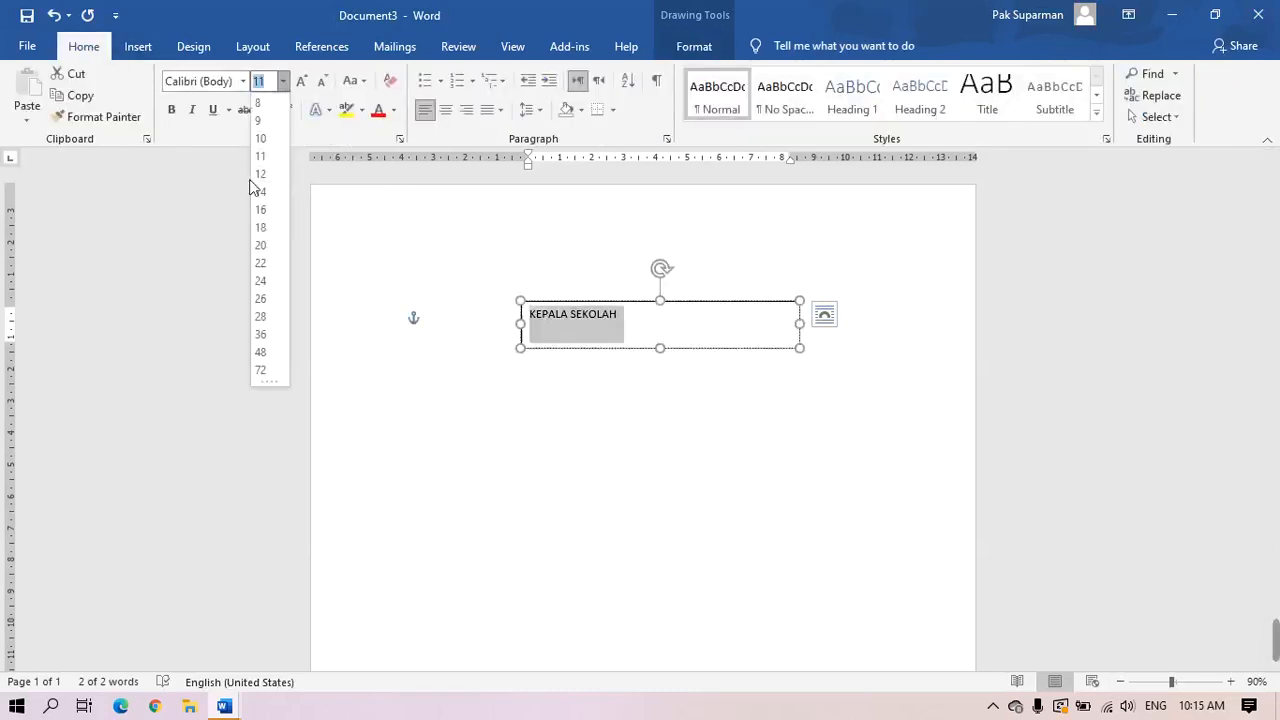
pyautogui.click(261, 281)
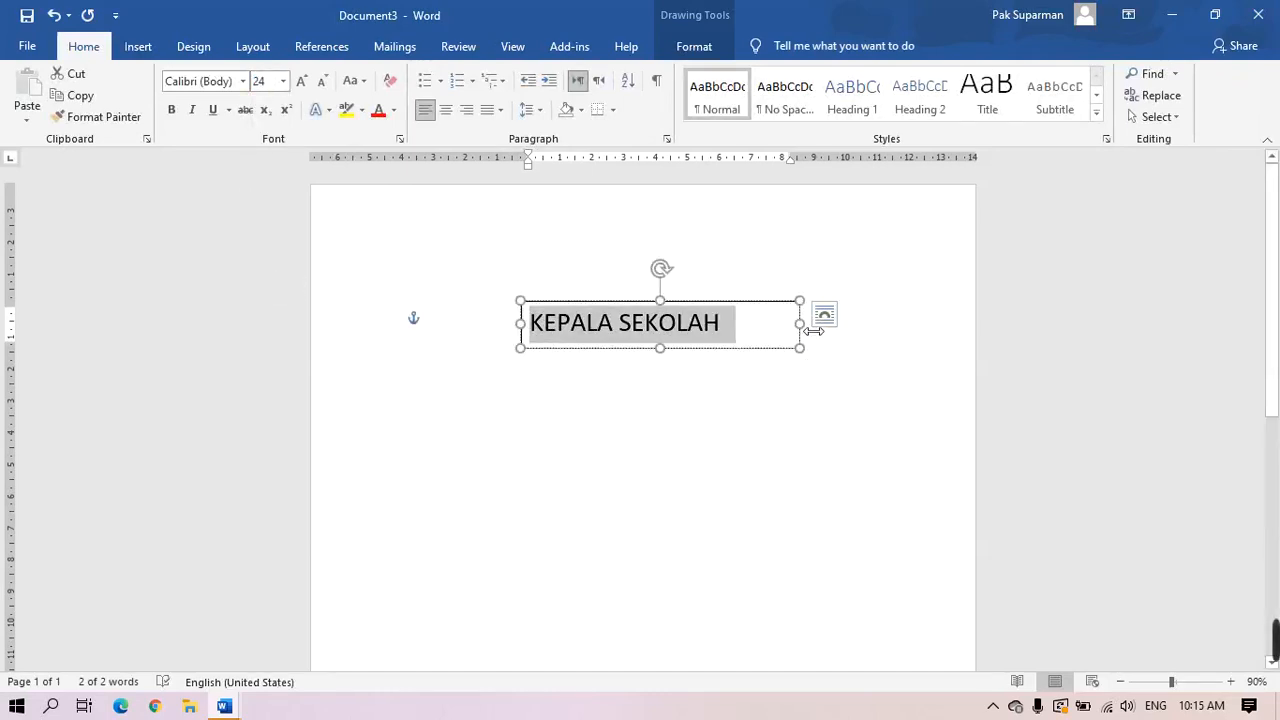
pyautogui.moveTo(814, 330); pyautogui.dragTo(738, 330)
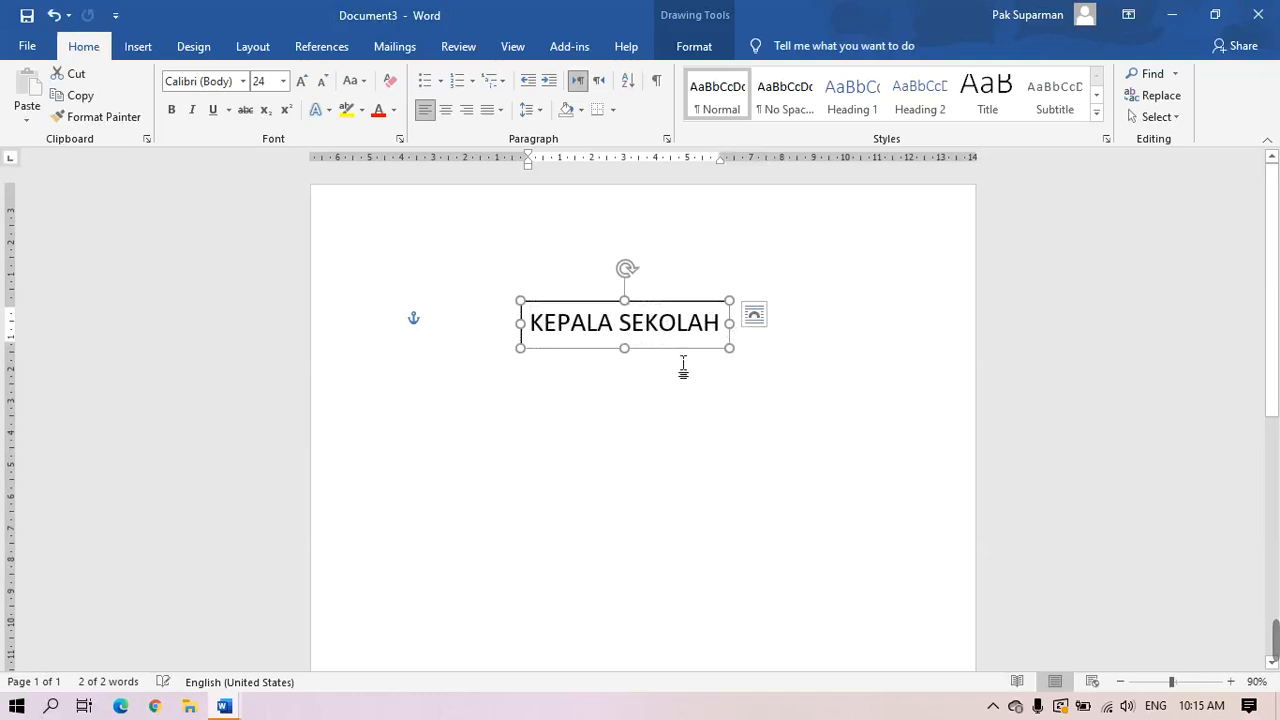
pyautogui.moveTo(678, 357); pyautogui.dragTo(704, 351)
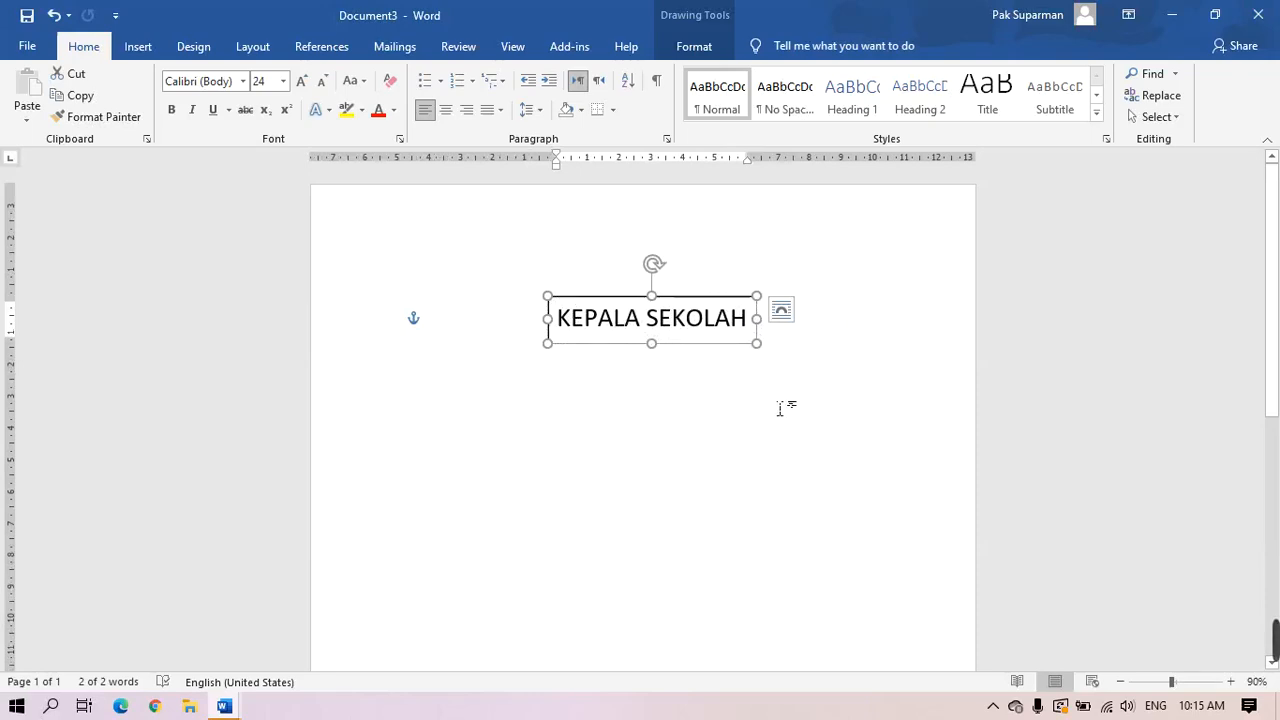
# Copy the text box and arrange the duplicates in a row beneath the original
pyautogui.hotkey('ctrl', 'c')
pyautogui.hotkey('ctrl', 'v')
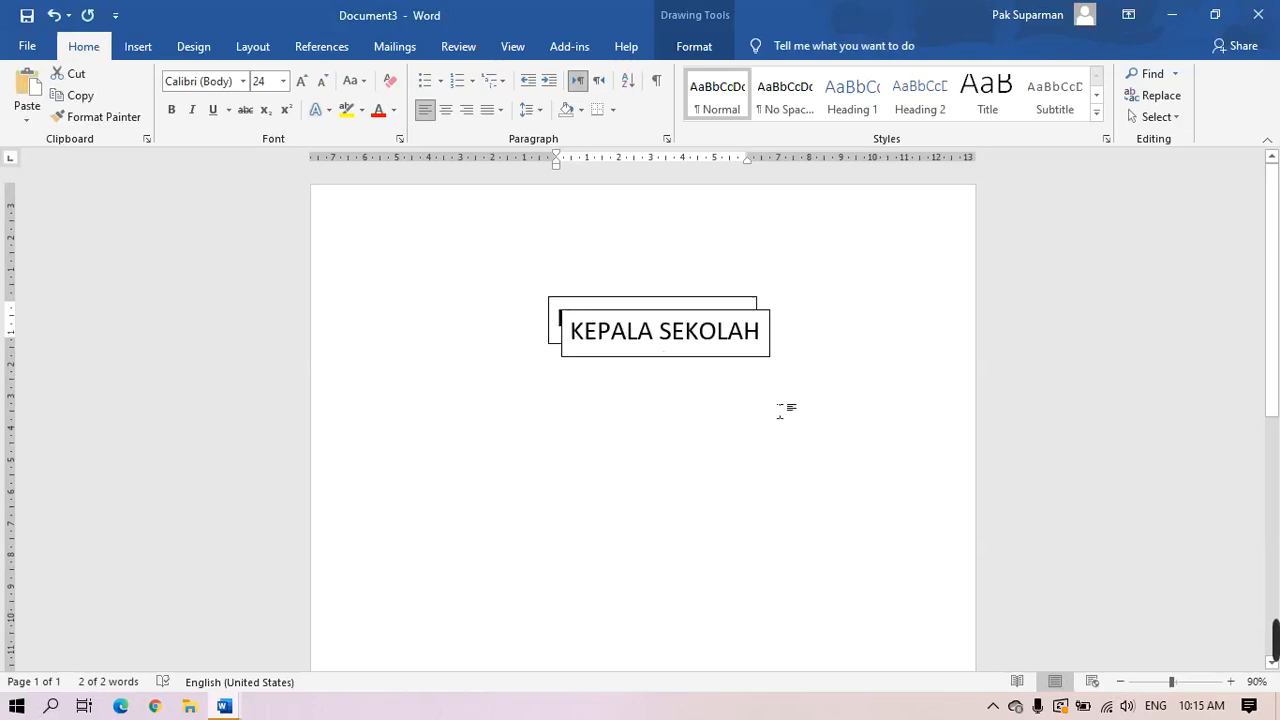
pyautogui.click(780, 410)
pyautogui.hotkey('ctrl', 'v')
pyautogui.hotkey('ctrl', 'v')
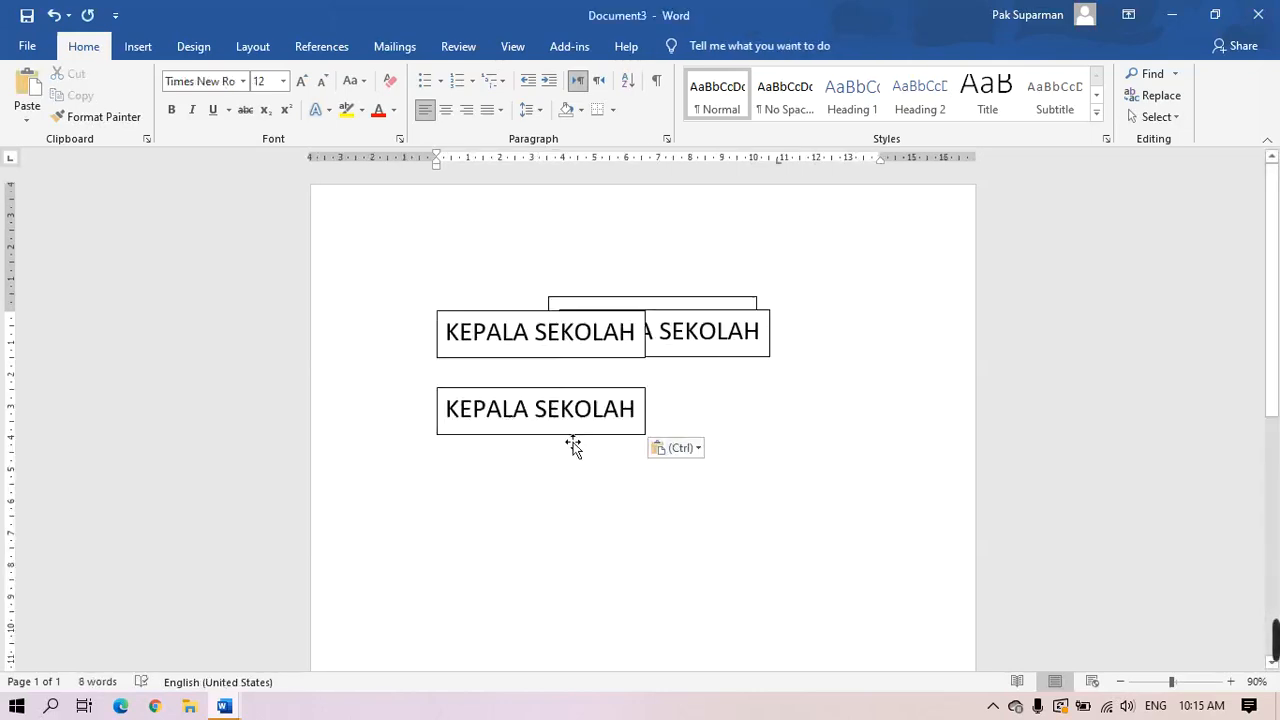
pyautogui.moveTo(573, 436); pyautogui.dragTo(507, 441)
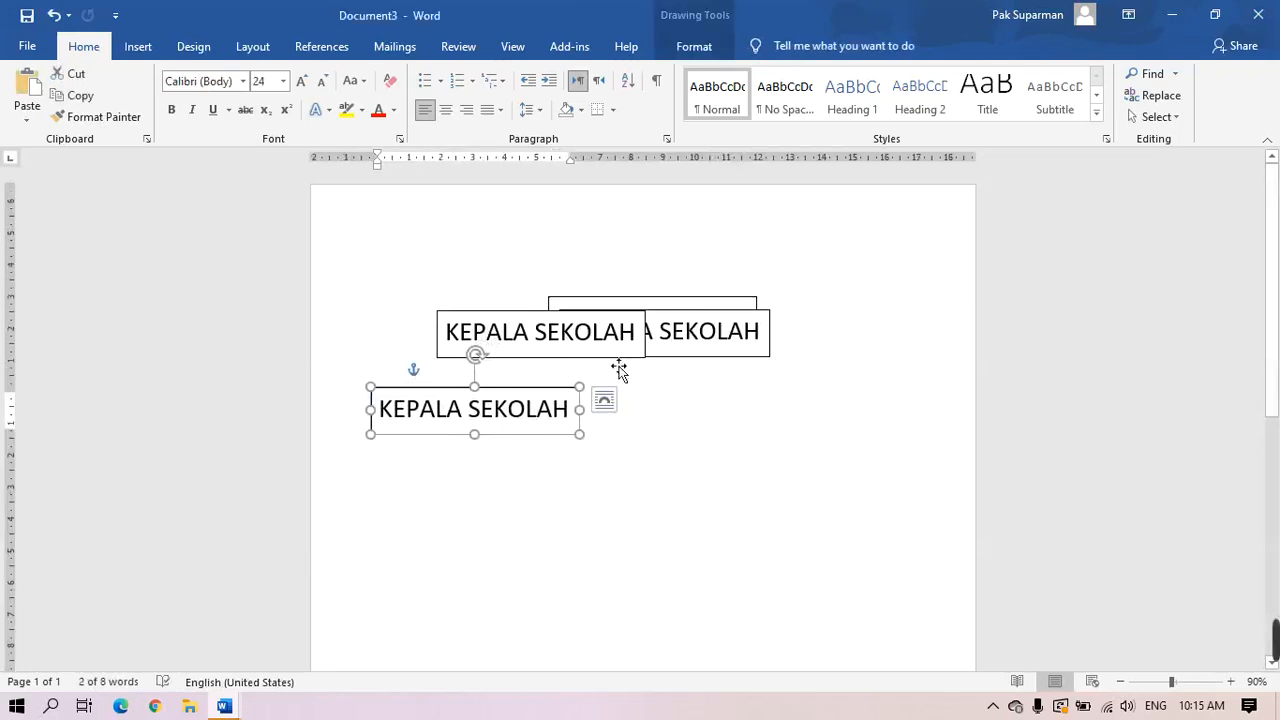
pyautogui.moveTo(623, 362); pyautogui.dragTo(797, 442)
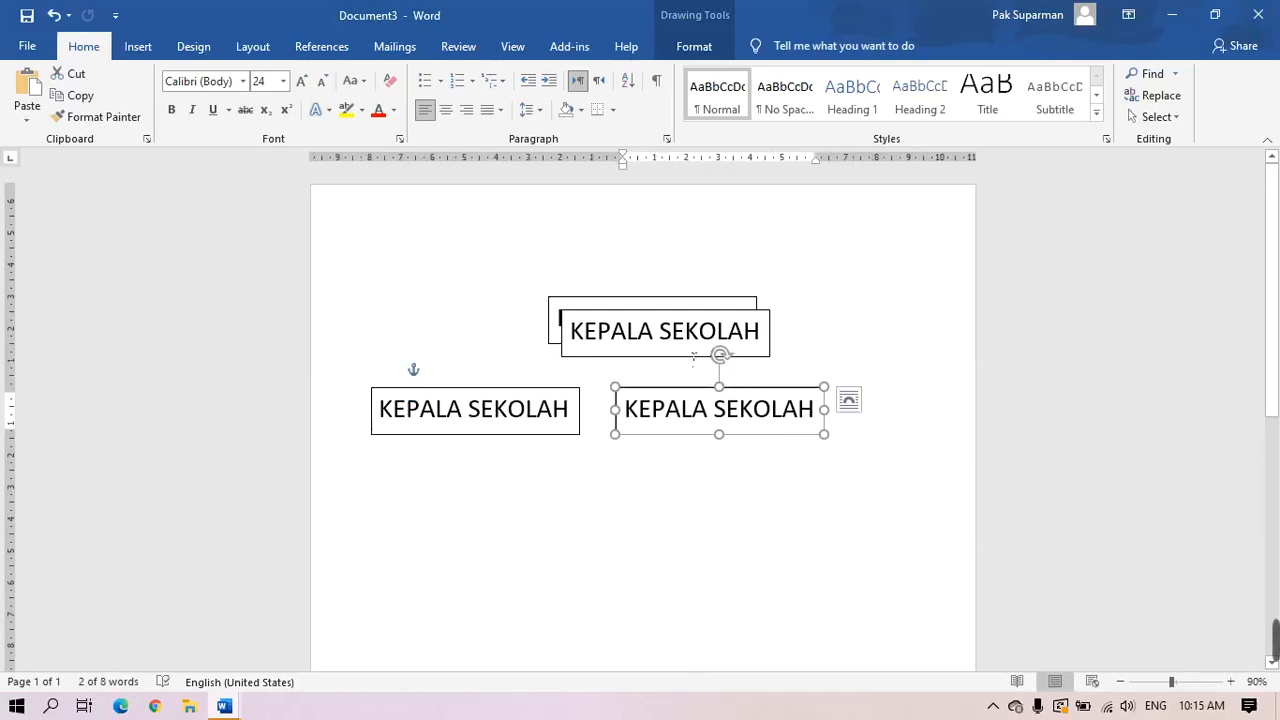
pyautogui.moveTo(693, 356); pyautogui.dragTo(914, 441)
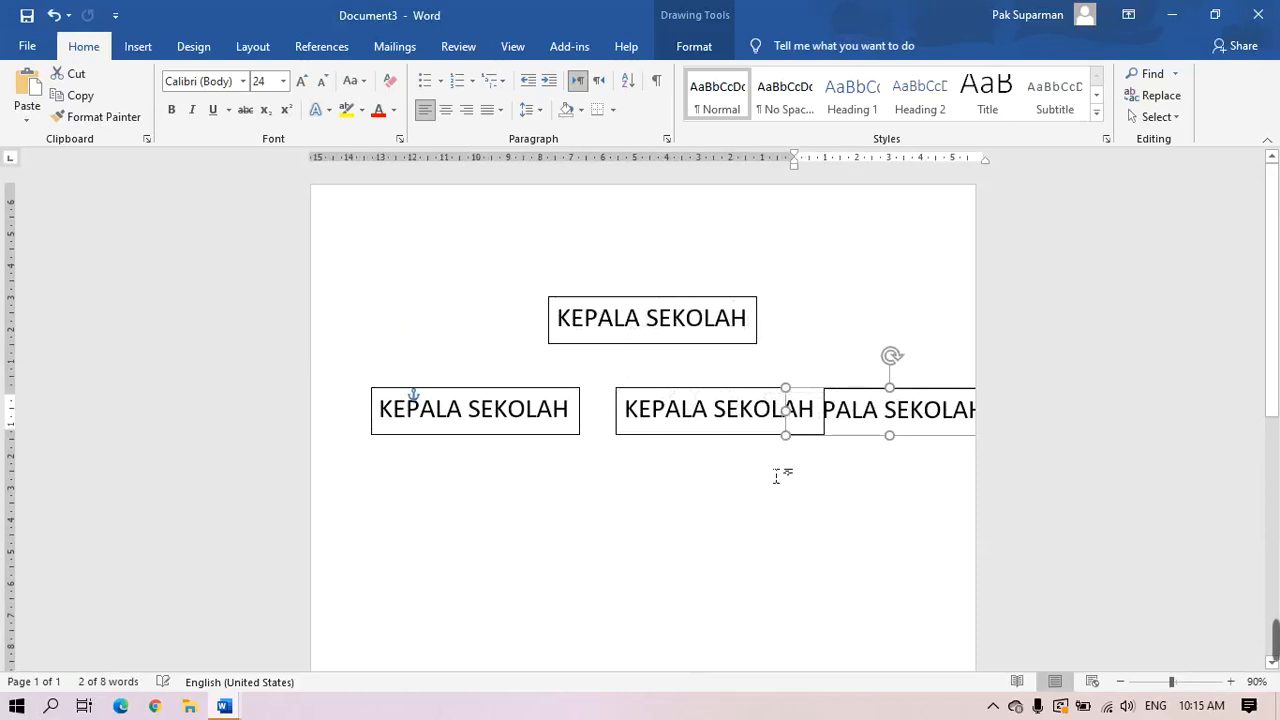
pyautogui.moveTo(707, 439); pyautogui.dragTo(672, 440)
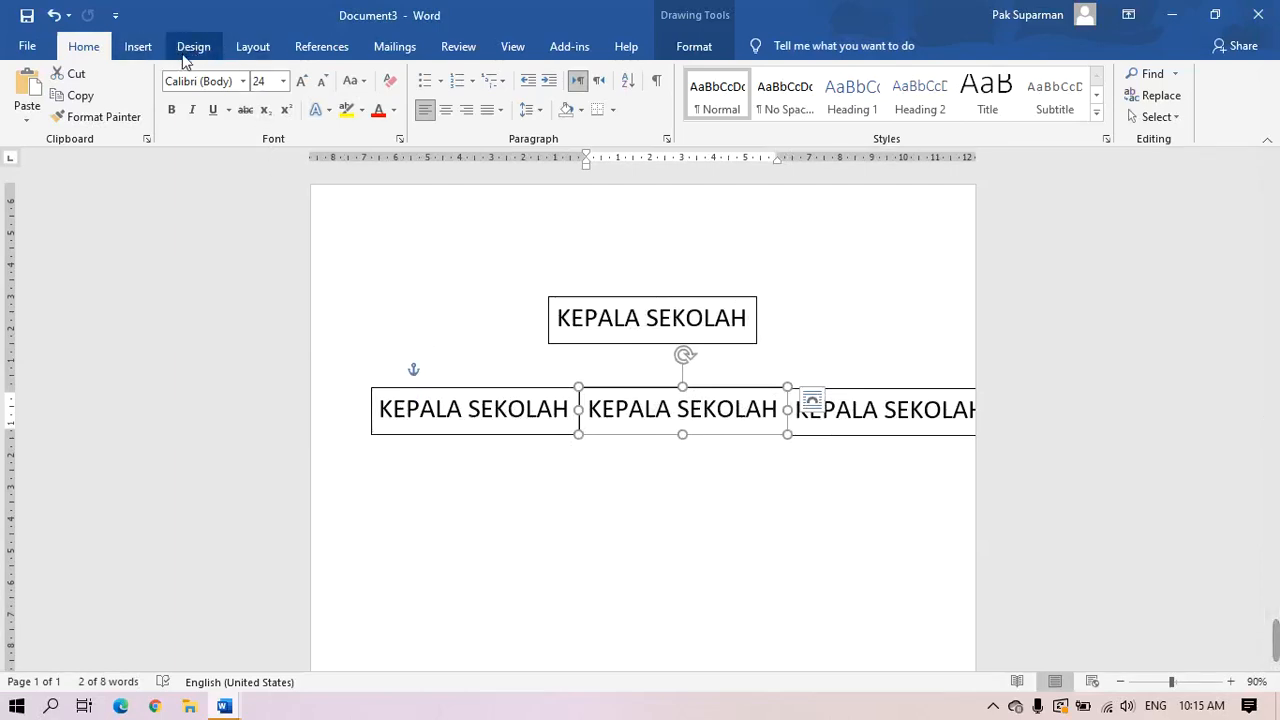
# Switch the page to landscape and reposition the top box and the three-box row evenly
pyautogui.click(253, 47)
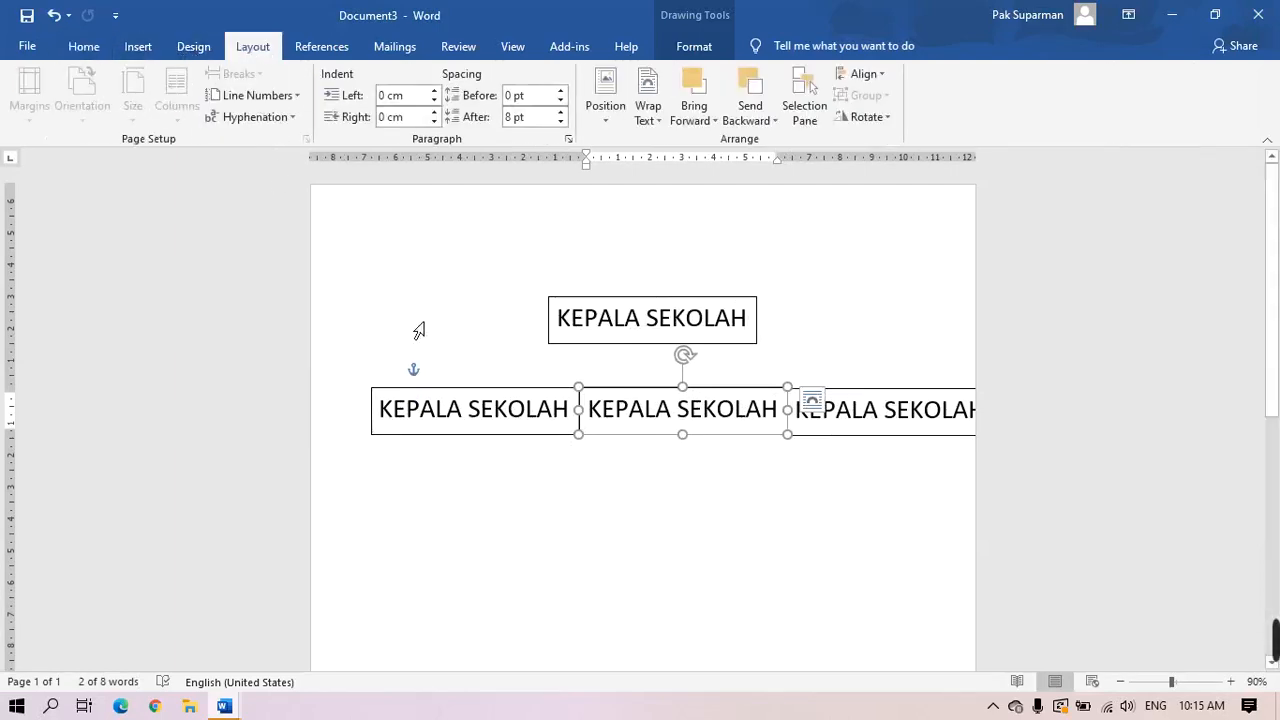
pyautogui.click(469, 369)
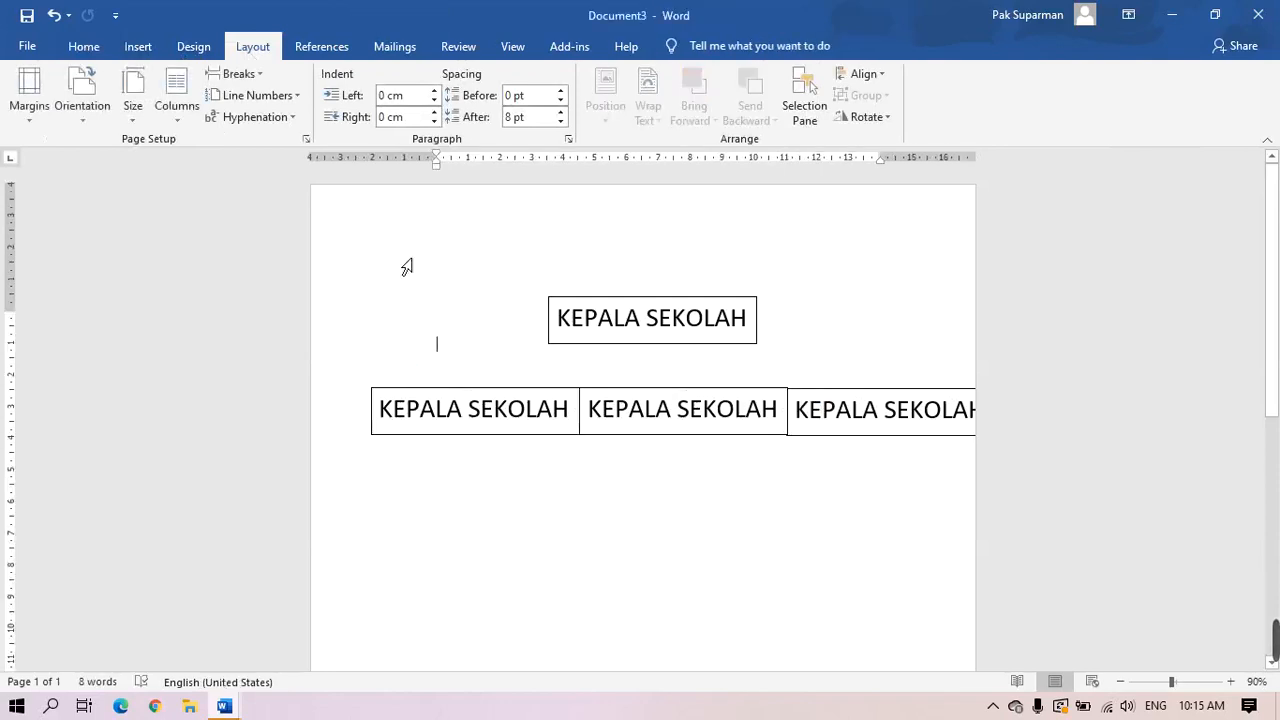
pyautogui.click(81, 121)
pyautogui.click(95, 201)
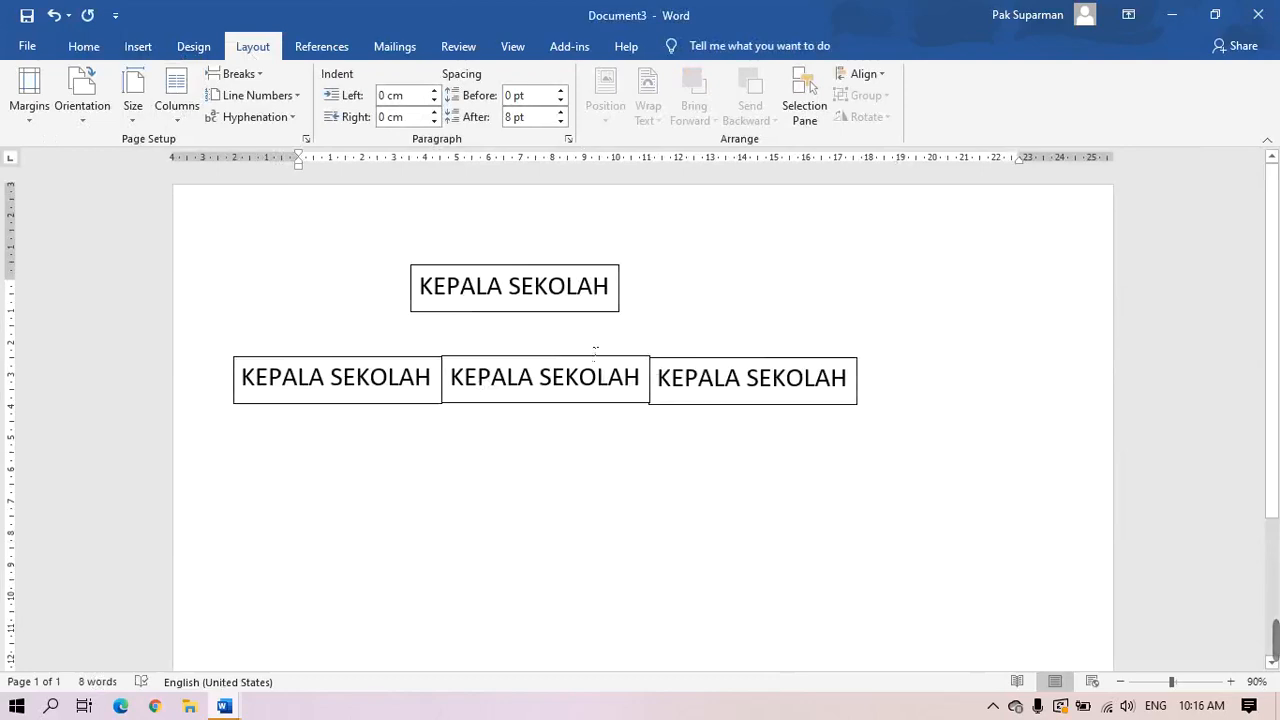
pyautogui.moveTo(594, 322); pyautogui.dragTo(757, 347)
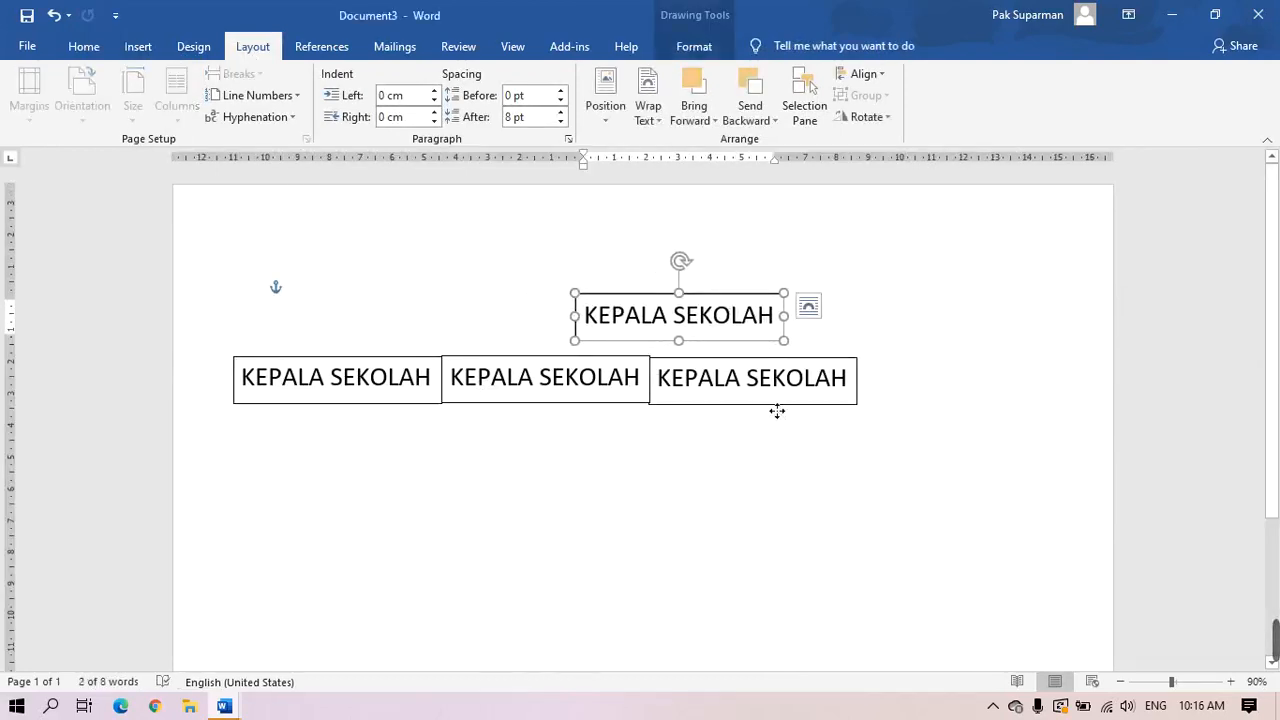
pyautogui.moveTo(779, 411); pyautogui.dragTo(923, 437)
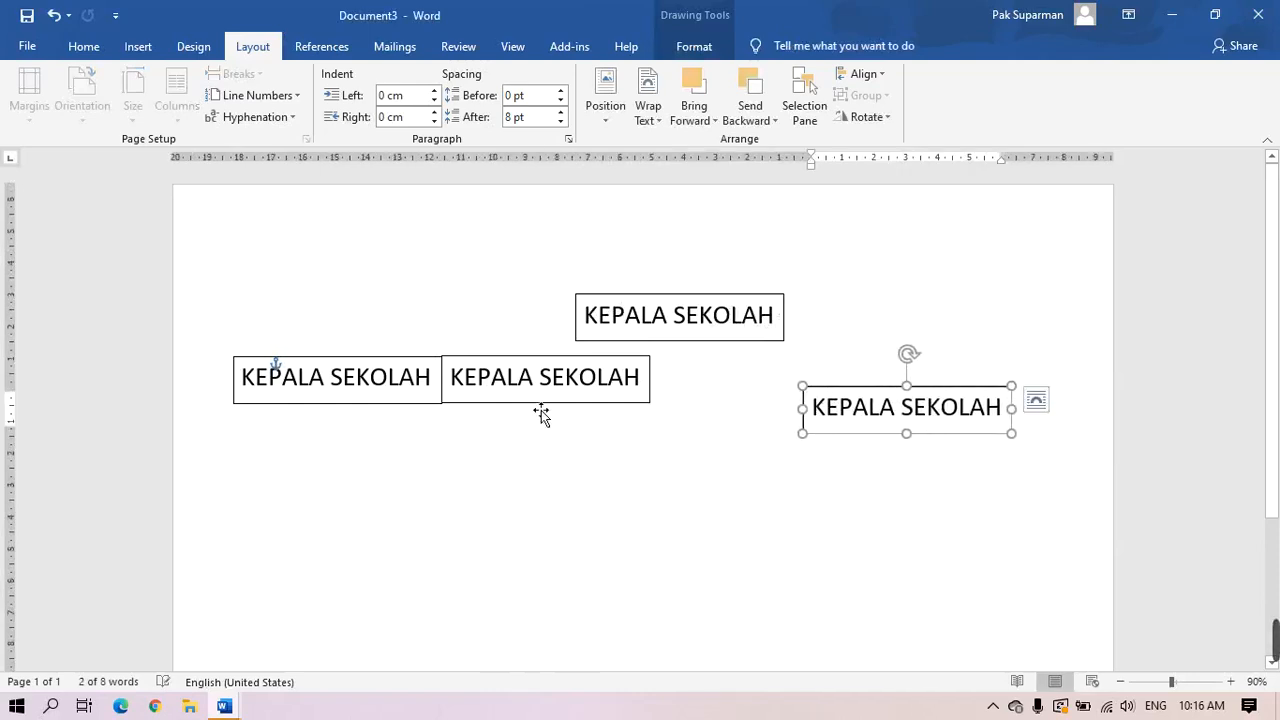
pyautogui.moveTo(545, 415); pyautogui.dragTo(602, 447)
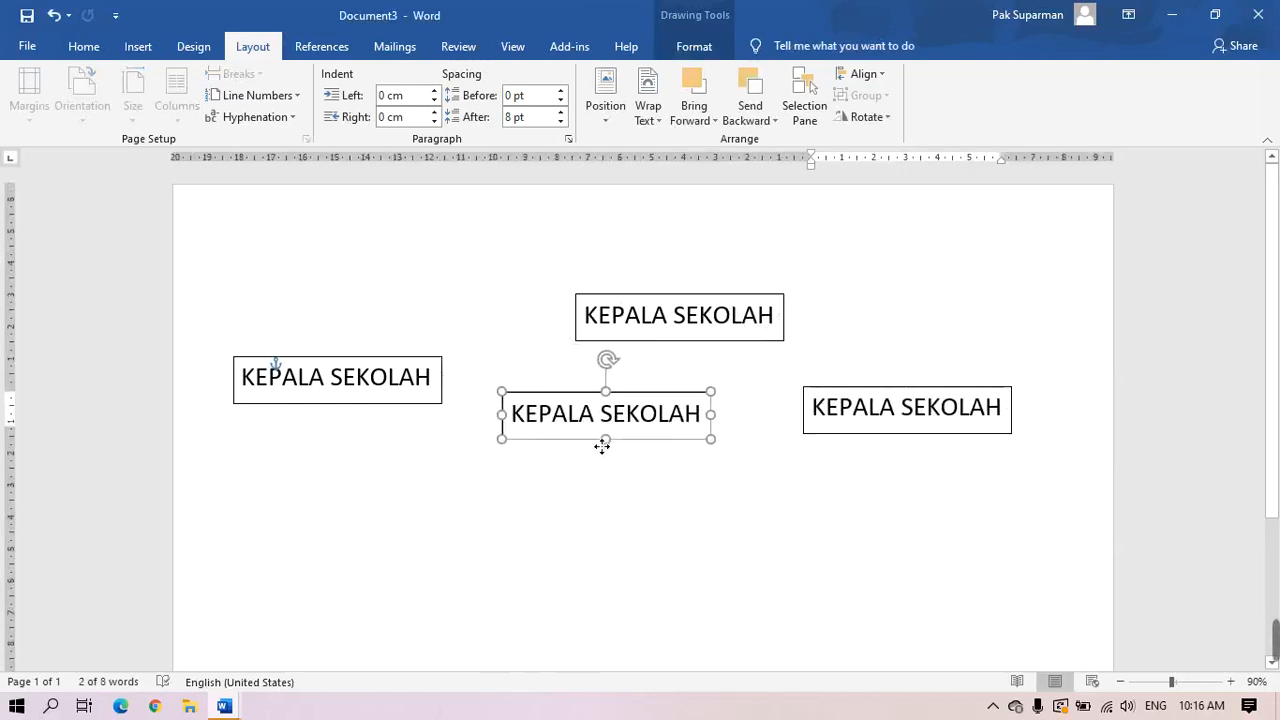
pyautogui.moveTo(663, 342); pyautogui.dragTo(622, 339)
pyautogui.moveTo(389, 411); pyautogui.dragTo(443, 448)
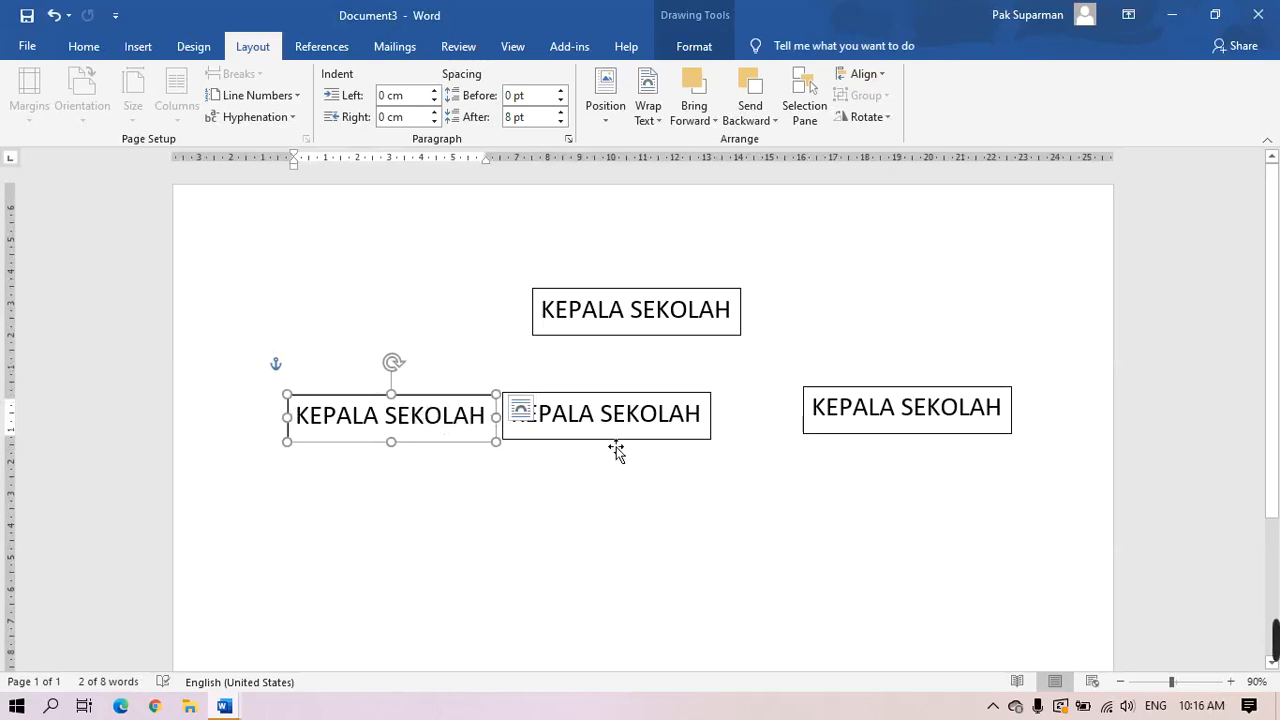
pyautogui.moveTo(616, 445); pyautogui.dragTo(666, 450)
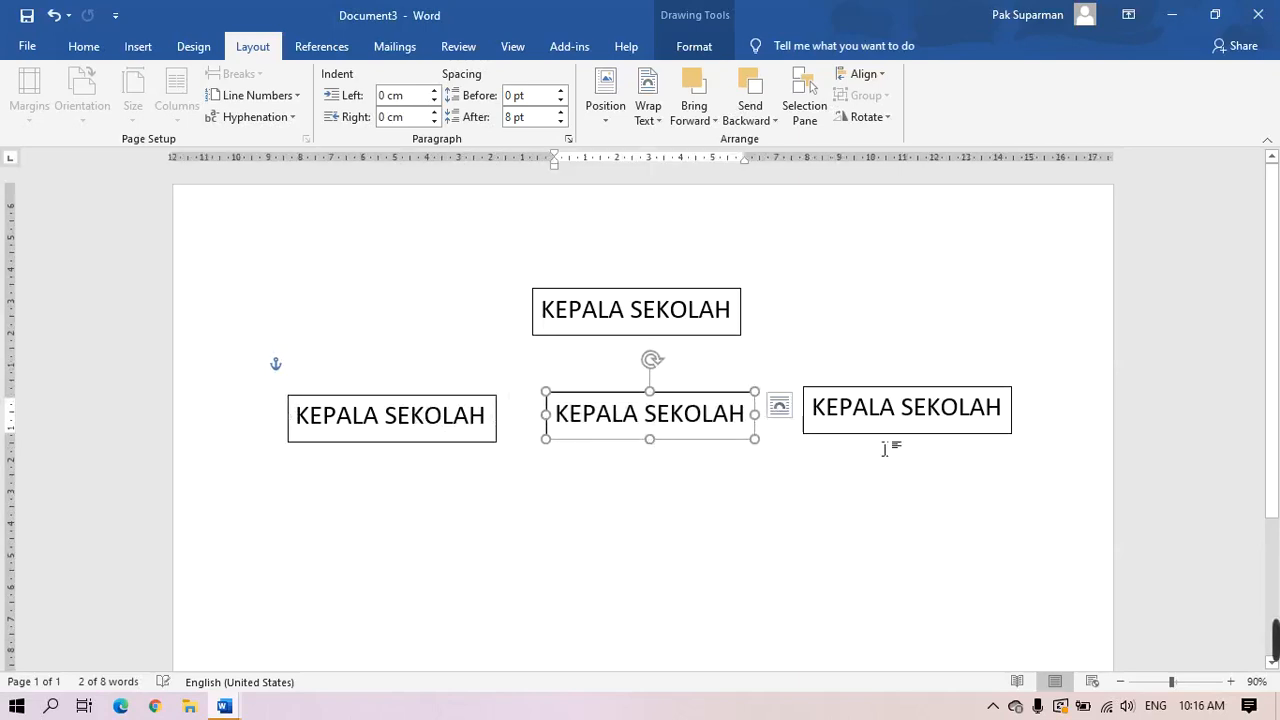
pyautogui.moveTo(894, 442); pyautogui.dragTo(899, 450)
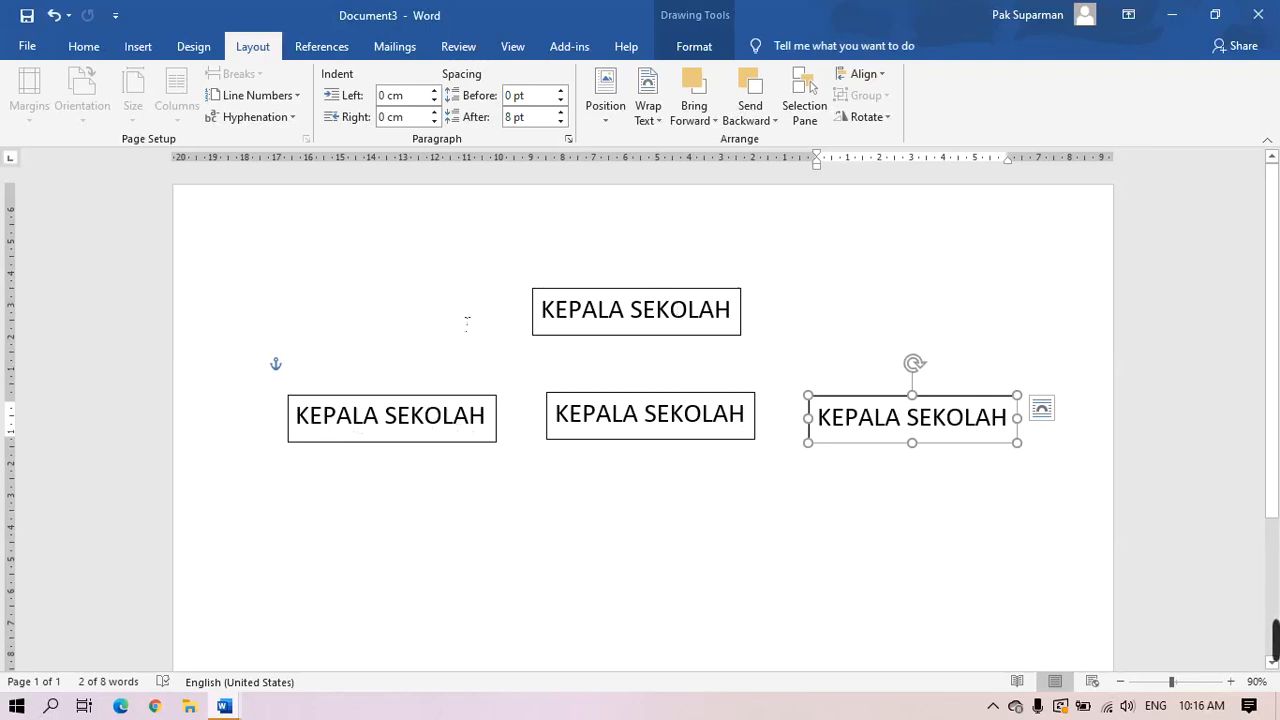
pyautogui.click(917, 610)
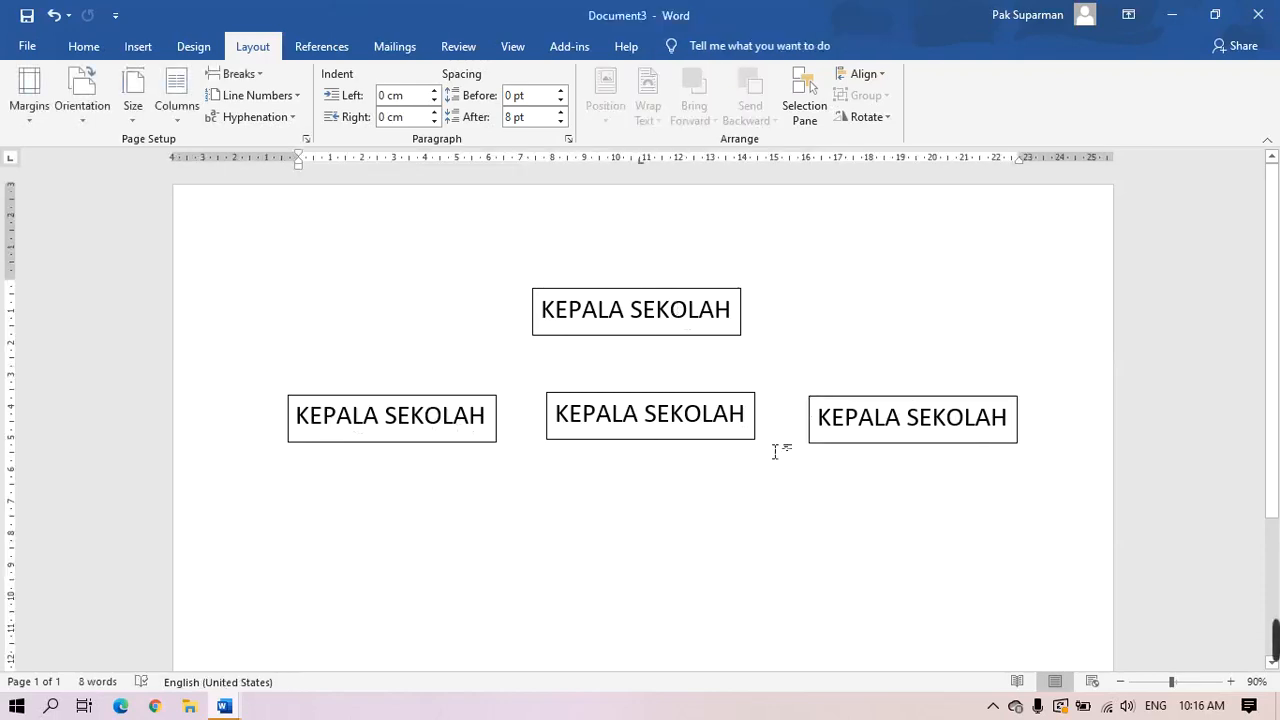
# Duplicate the three row boxes into a new row below and centre the top box
pyautogui.click(414, 446)
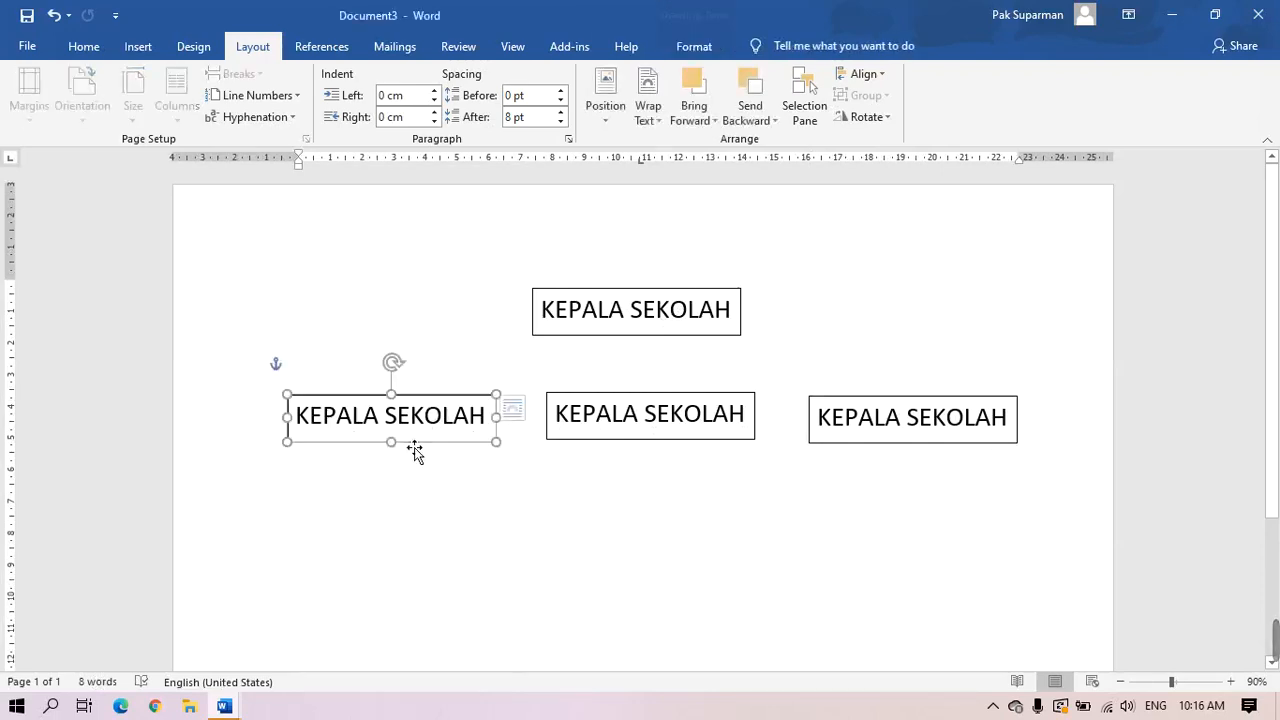
pyautogui.keyDown('shift'); pyautogui.click(598, 448); pyautogui.keyUp('shift')
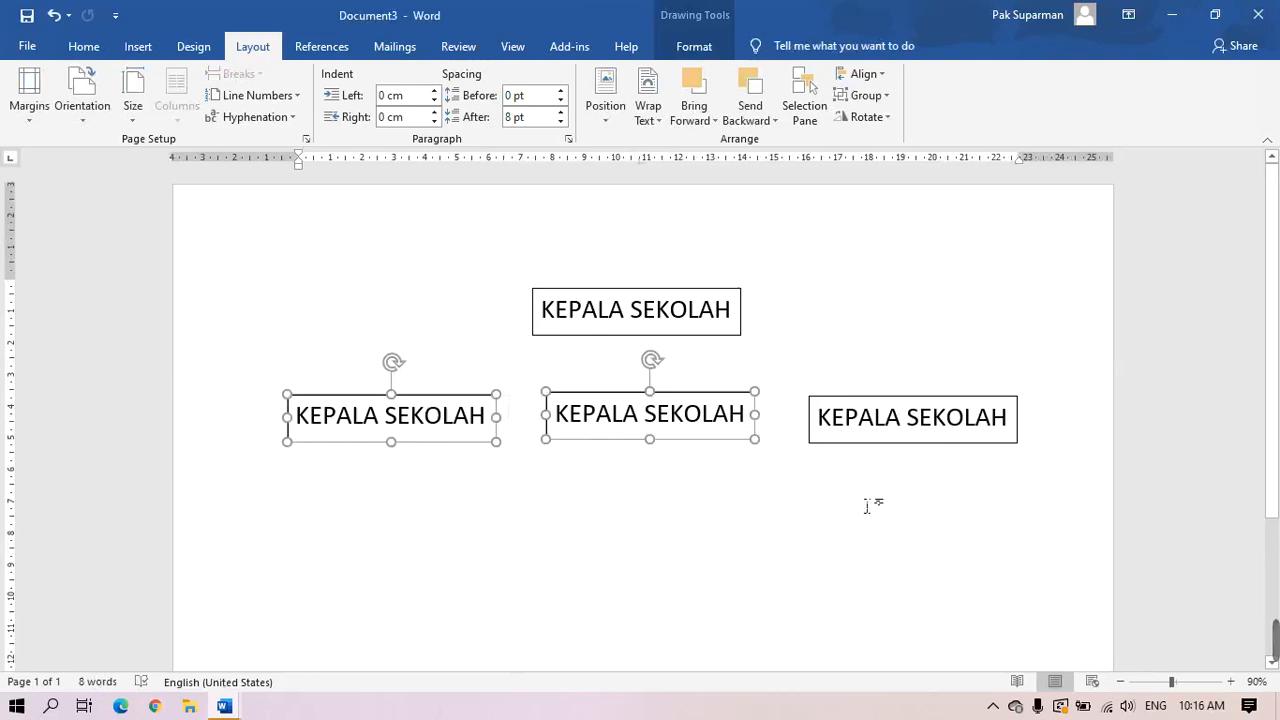
pyautogui.keyDown('shift'); pyautogui.click(910, 446); pyautogui.keyUp('shift')
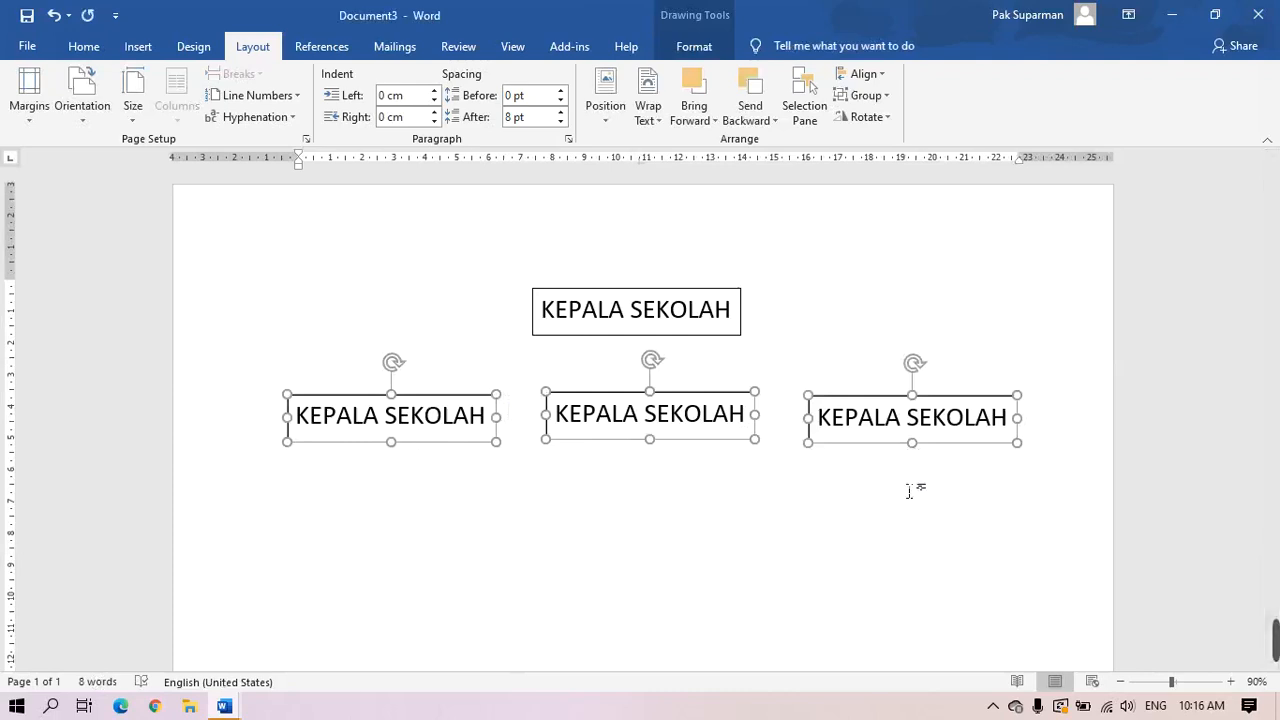
pyautogui.hotkey('ctrl', 'v')
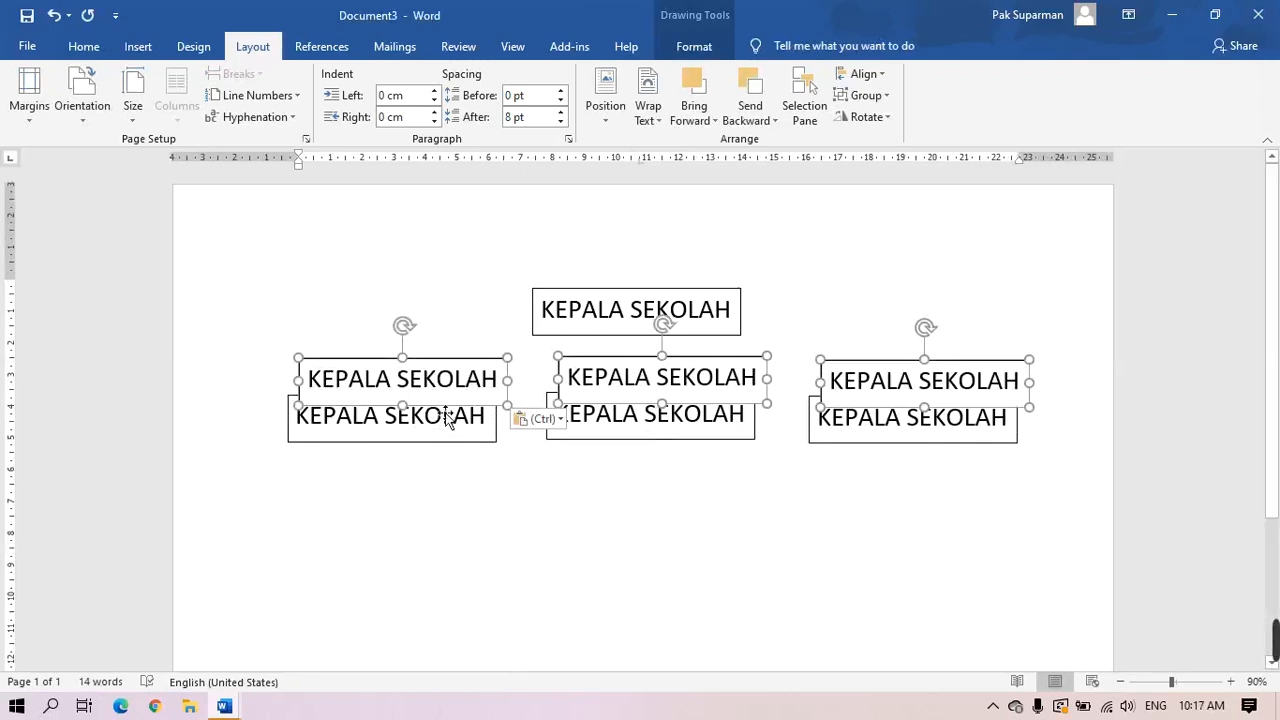
pyautogui.moveTo(447, 418); pyautogui.dragTo(434, 574)
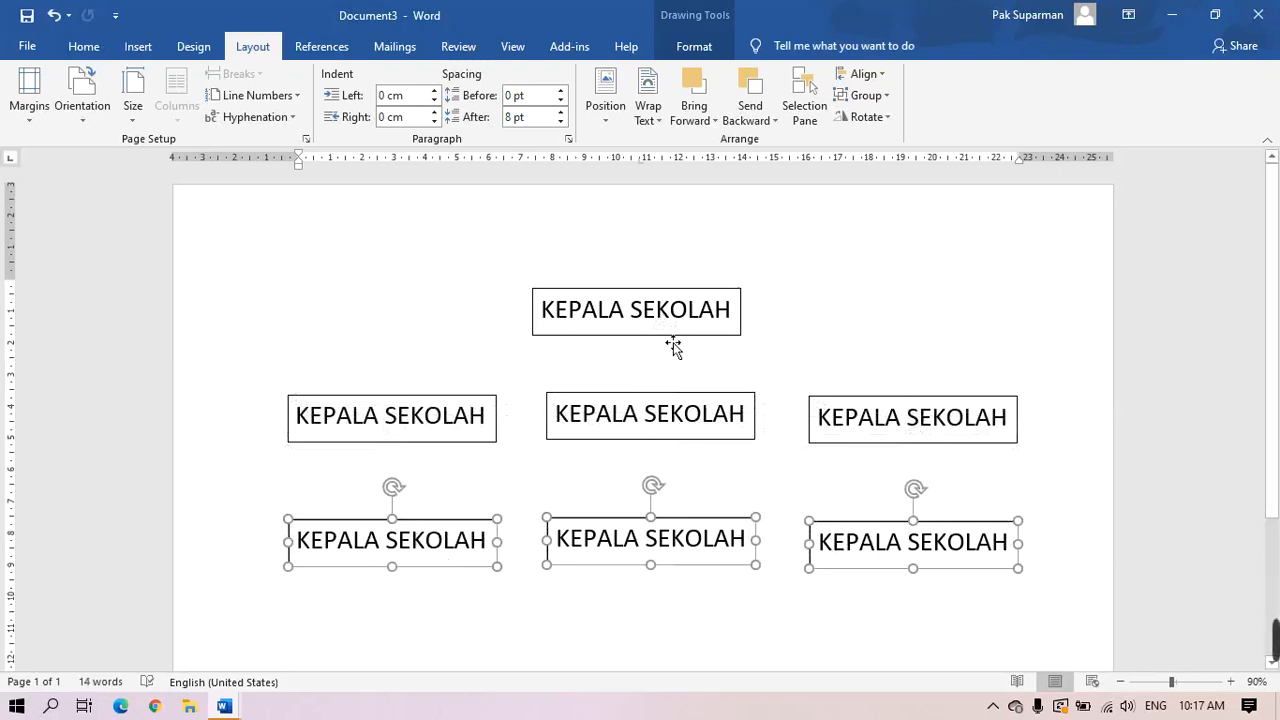
pyautogui.moveTo(673, 346); pyautogui.dragTo(686, 346)
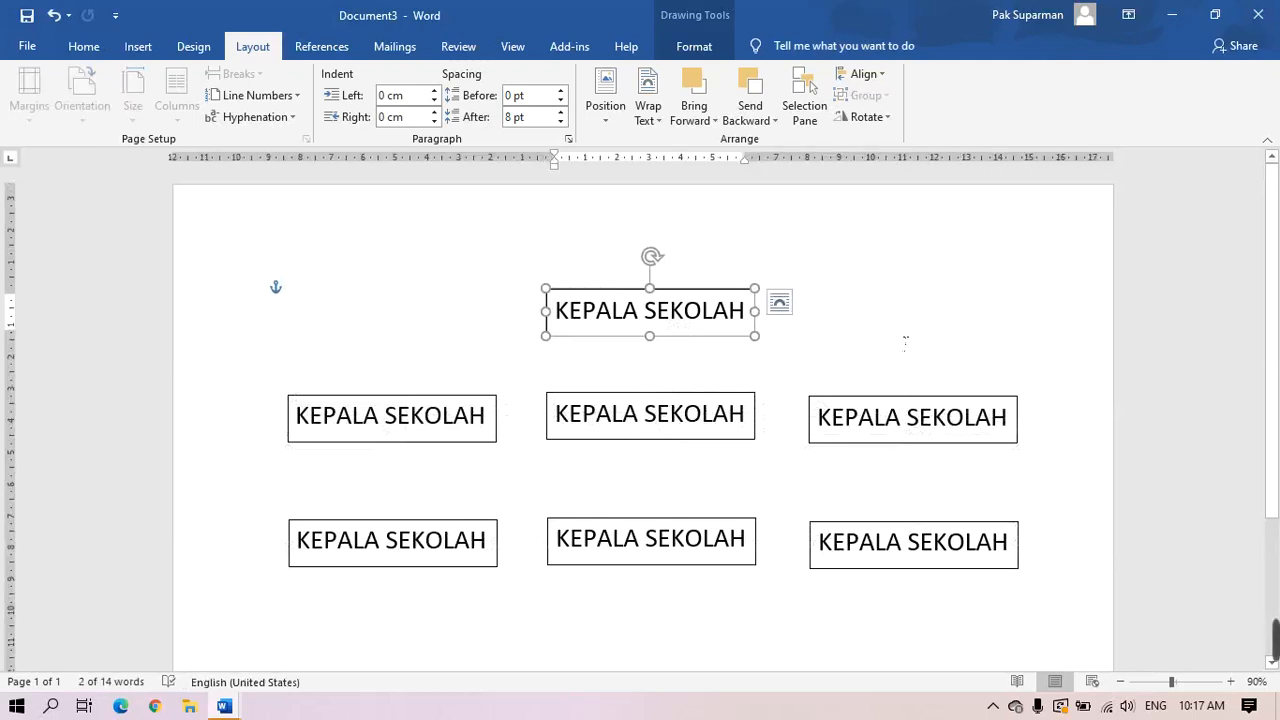
pyautogui.click(903, 344)
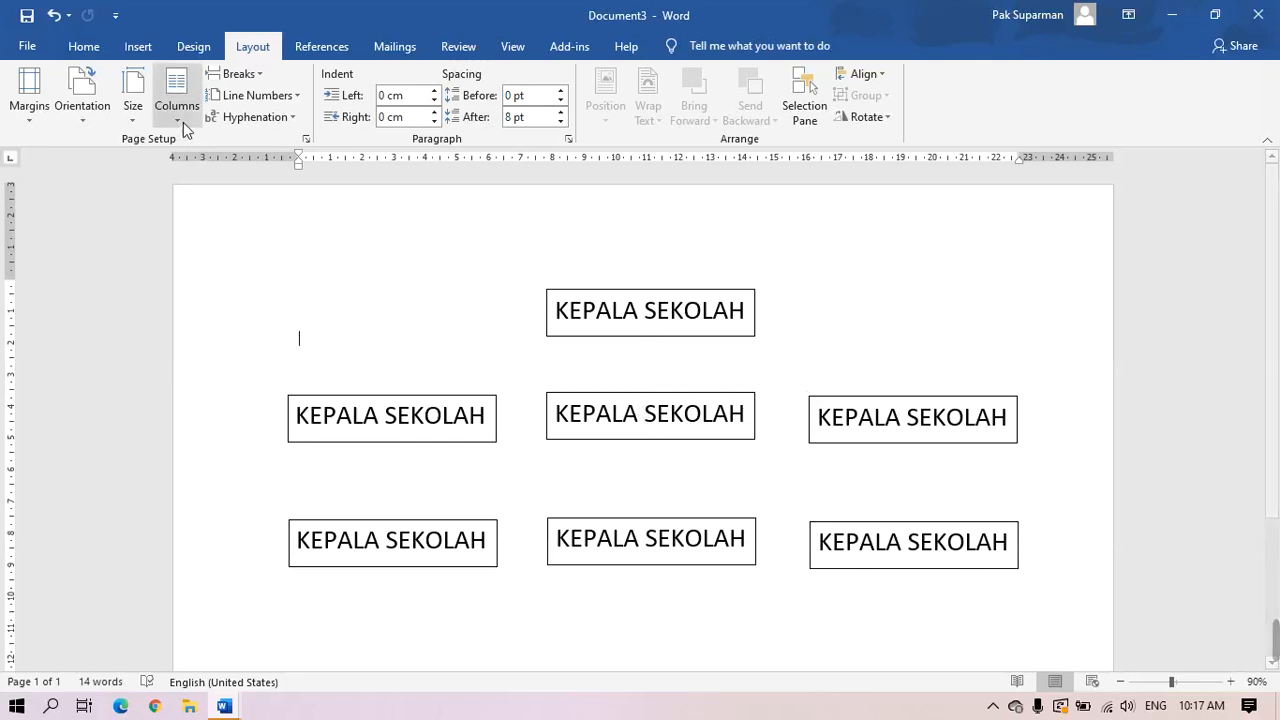
# Draw a line across above the middle row, undoing and redrawing the slanted first attempt
pyautogui.click(137, 50)
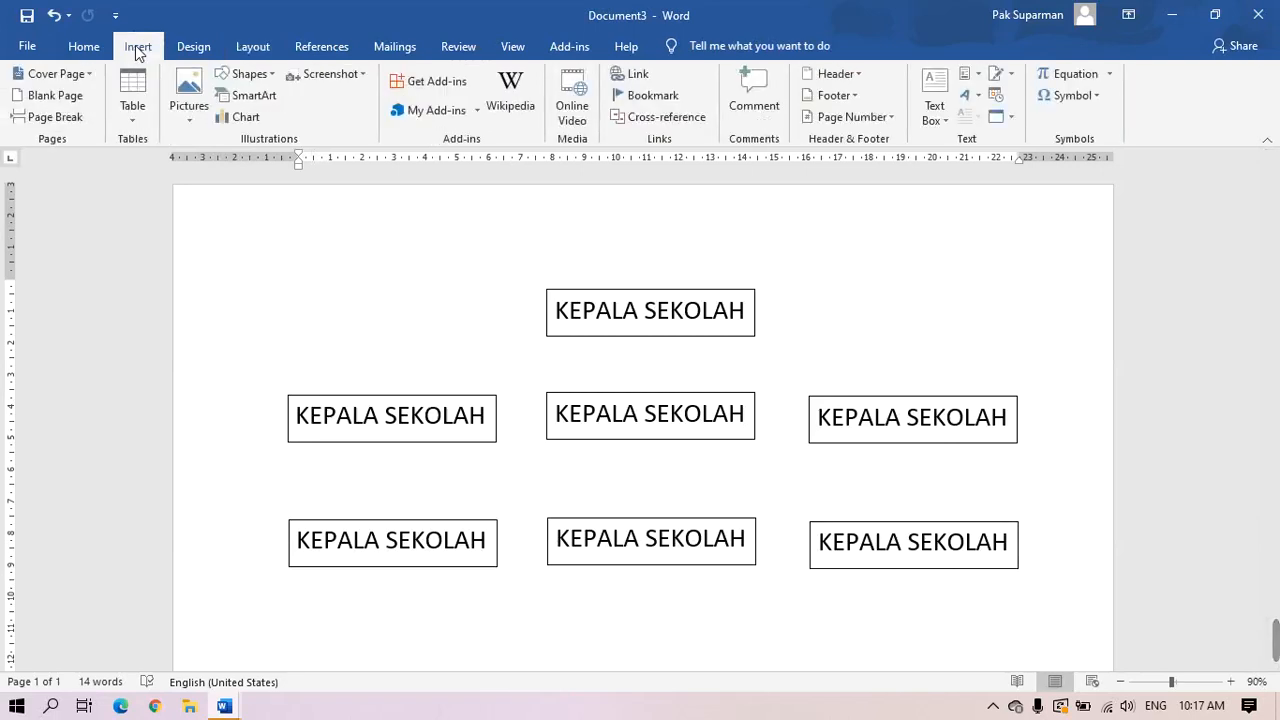
pyautogui.click(250, 75)
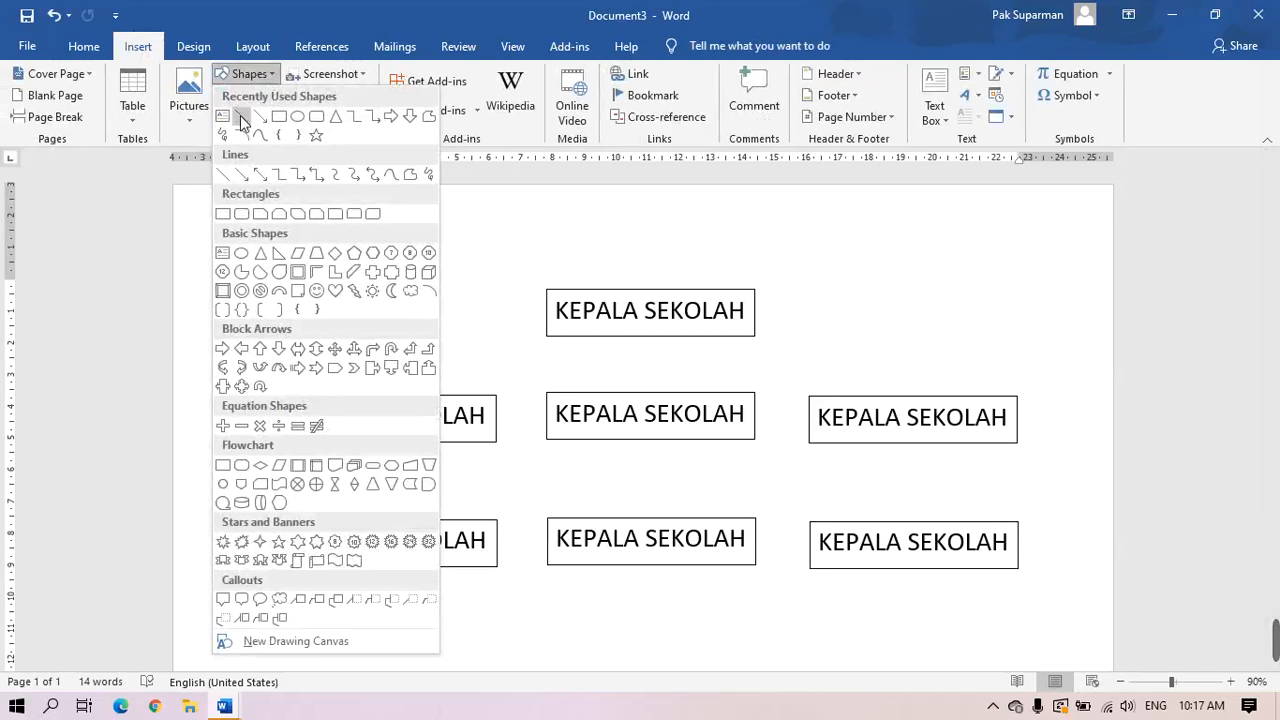
pyautogui.click(240, 116)
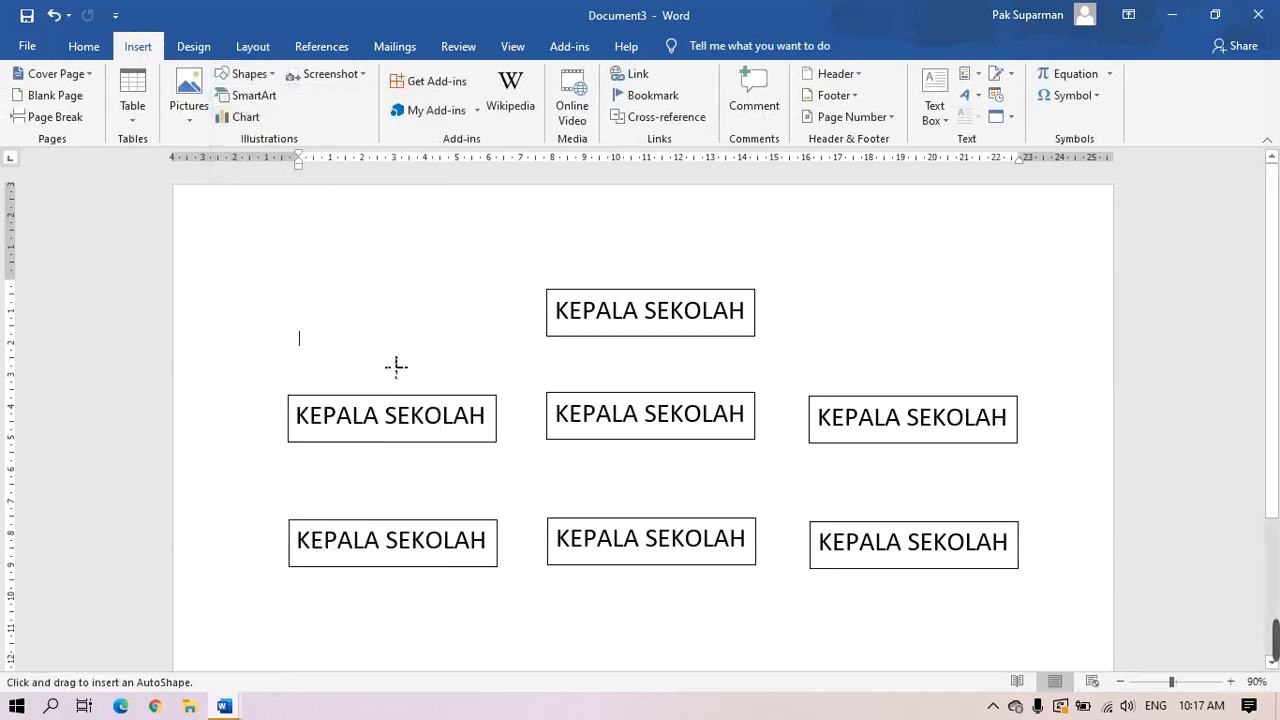
pyautogui.moveTo(391, 371)
pyautogui.mouseDown()
pyautogui.moveTo(1049, 411)
pyautogui.moveTo(989, 382)
pyautogui.moveTo(907, 375)
pyautogui.mouseUp()
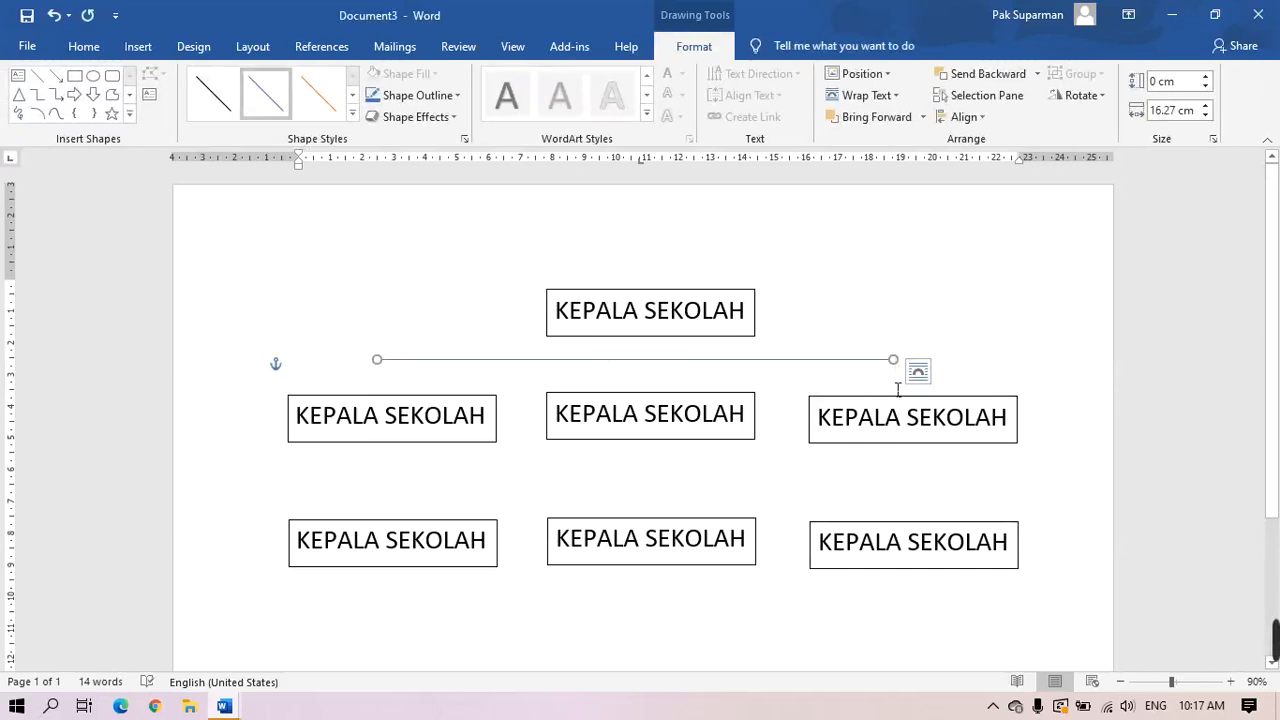
pyautogui.click(84, 47)
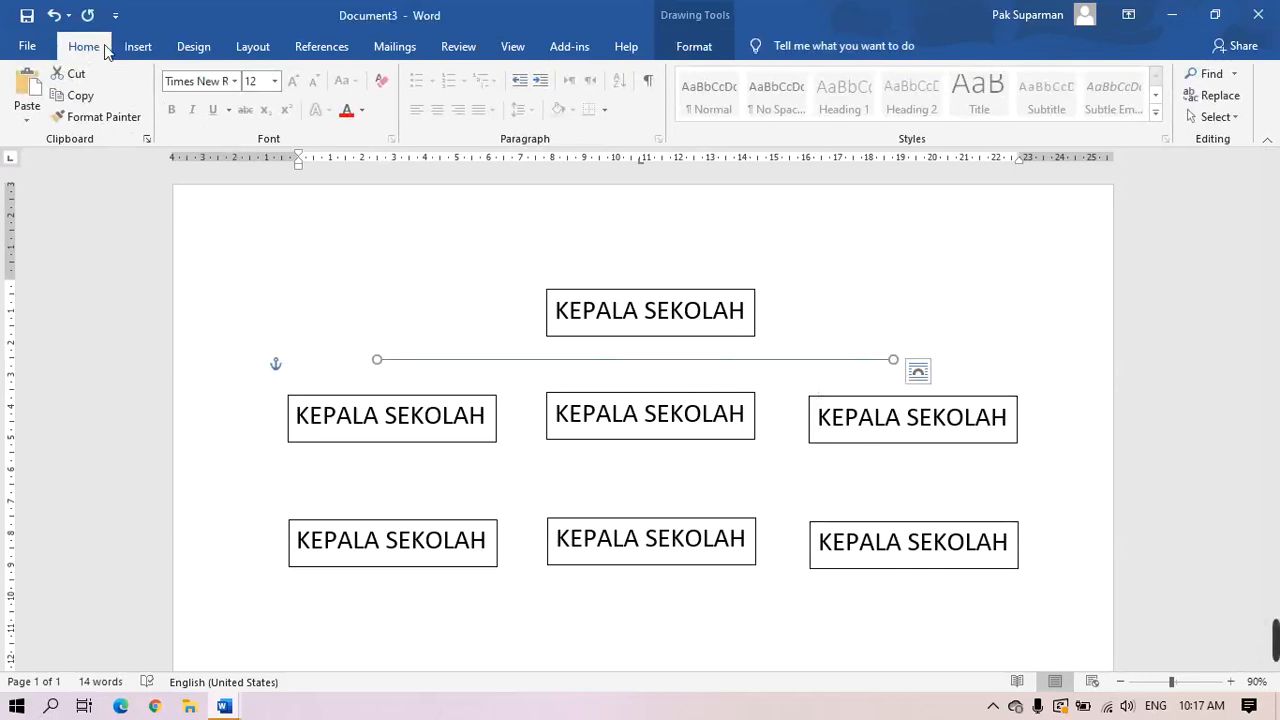
pyautogui.click(54, 15)
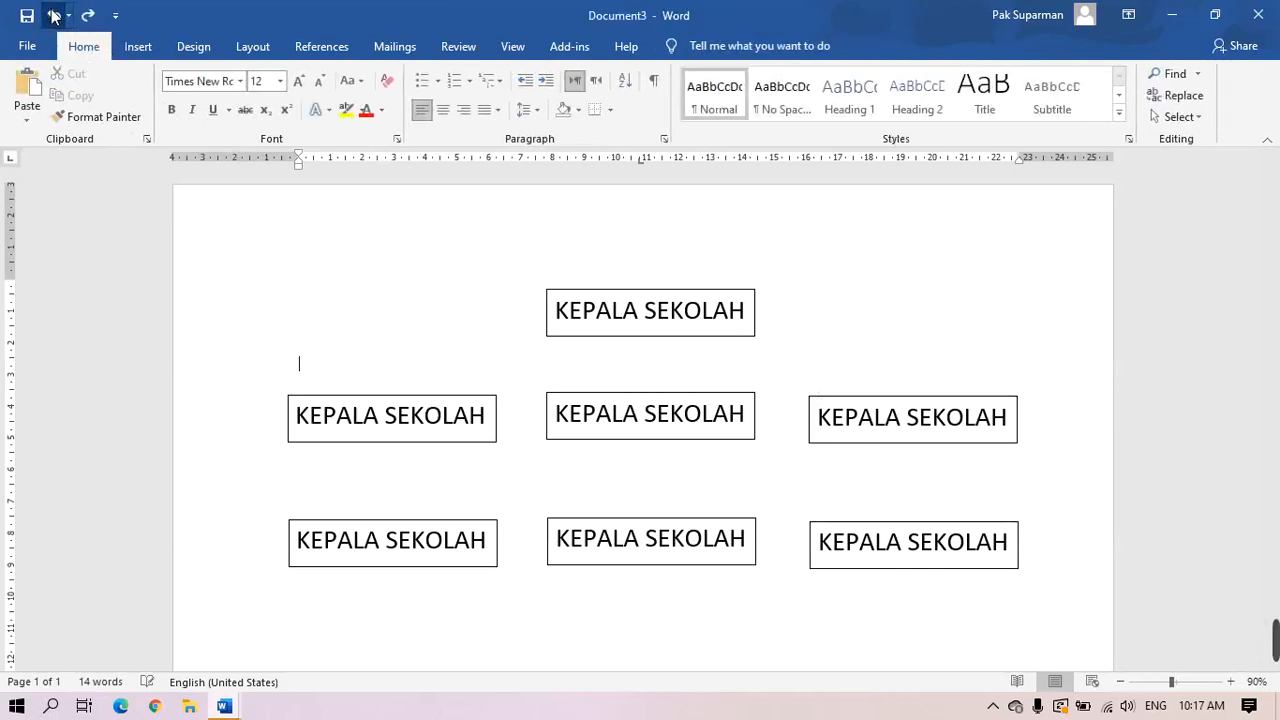
pyautogui.click(138, 47)
pyautogui.click(262, 74)
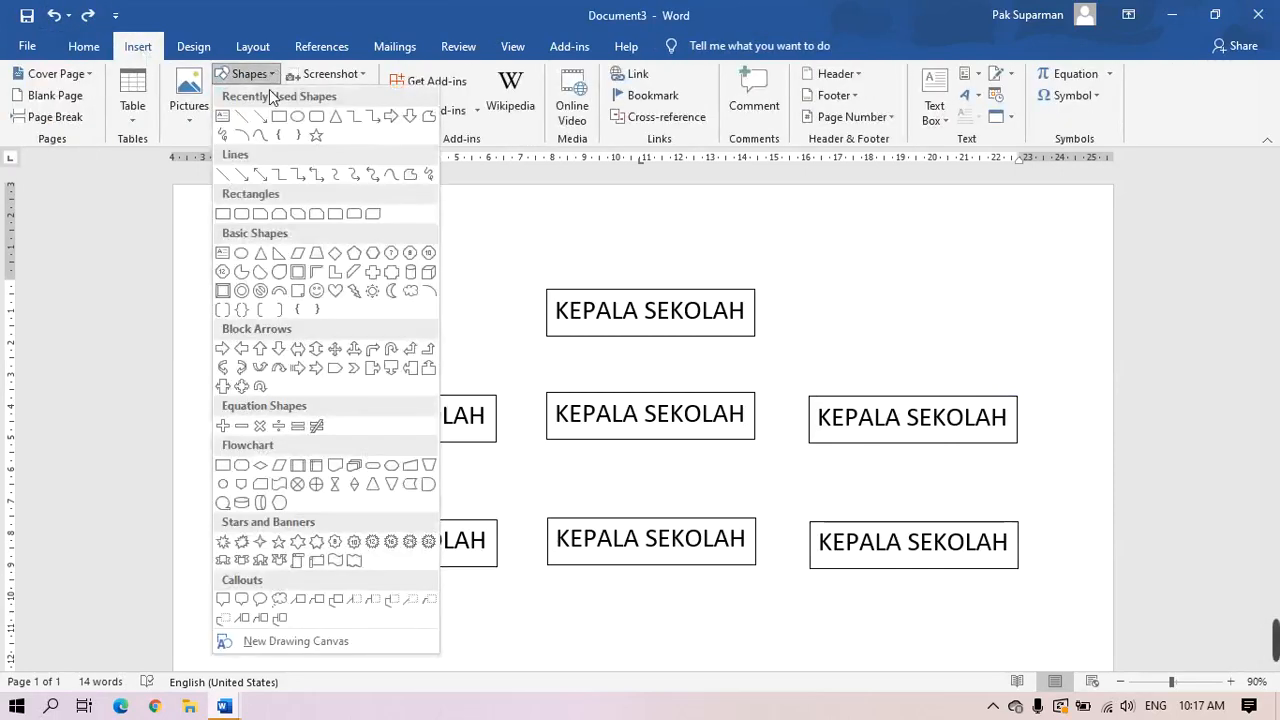
pyautogui.click(242, 118)
pyautogui.moveTo(399, 368)
pyautogui.mouseDown()
pyautogui.moveTo(543, 386)
pyautogui.moveTo(942, 370)
pyautogui.moveTo(883, 337)
pyautogui.mouseUp()
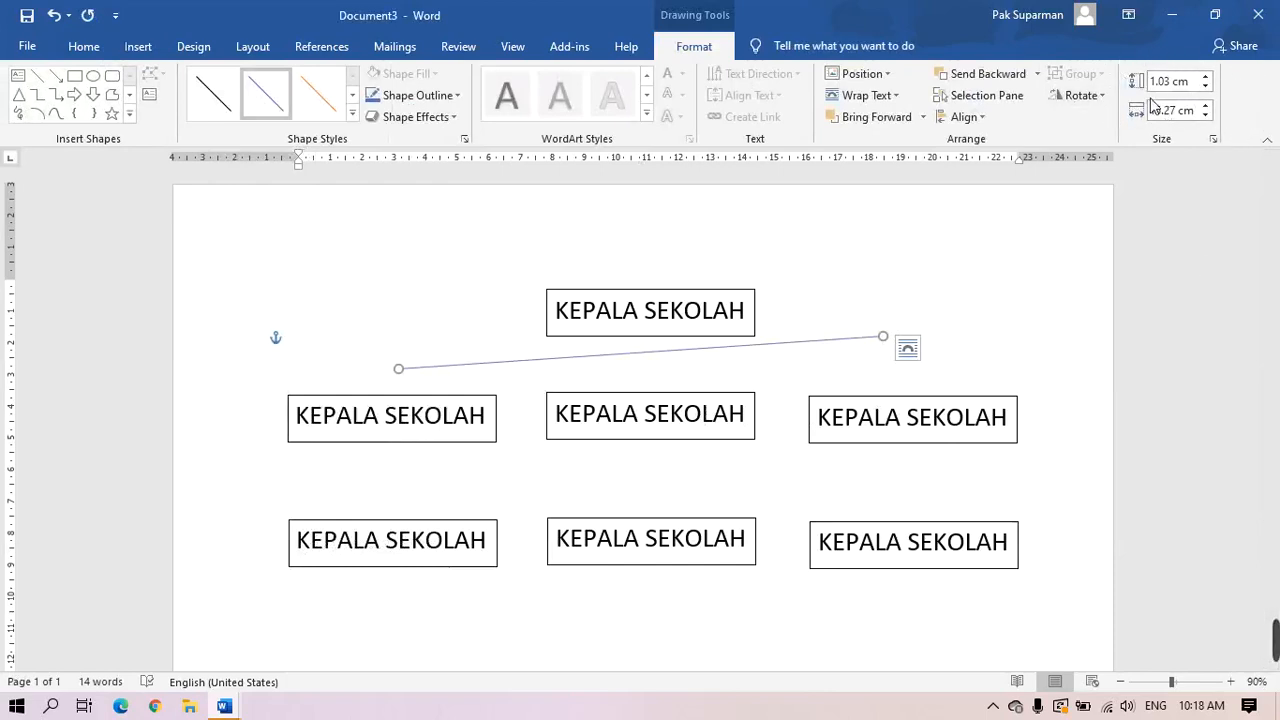
# Reduce the line's height to 0 cm and move it down just above the middle row
pyautogui.click(1206, 87)
pyautogui.click(1206, 87)
pyautogui.click(1207, 88)
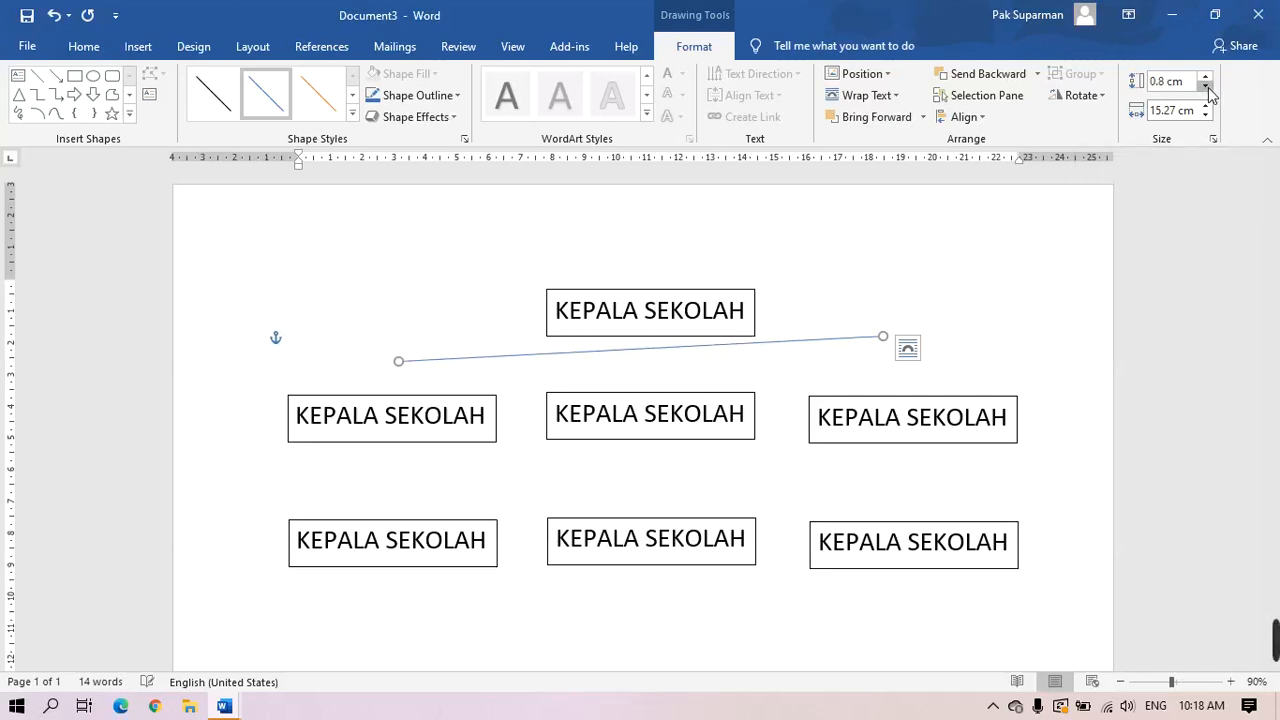
pyautogui.click(1207, 88)
pyautogui.click(1207, 88)
pyautogui.click(1207, 88)
pyautogui.click(1207, 88)
pyautogui.click(1207, 88)
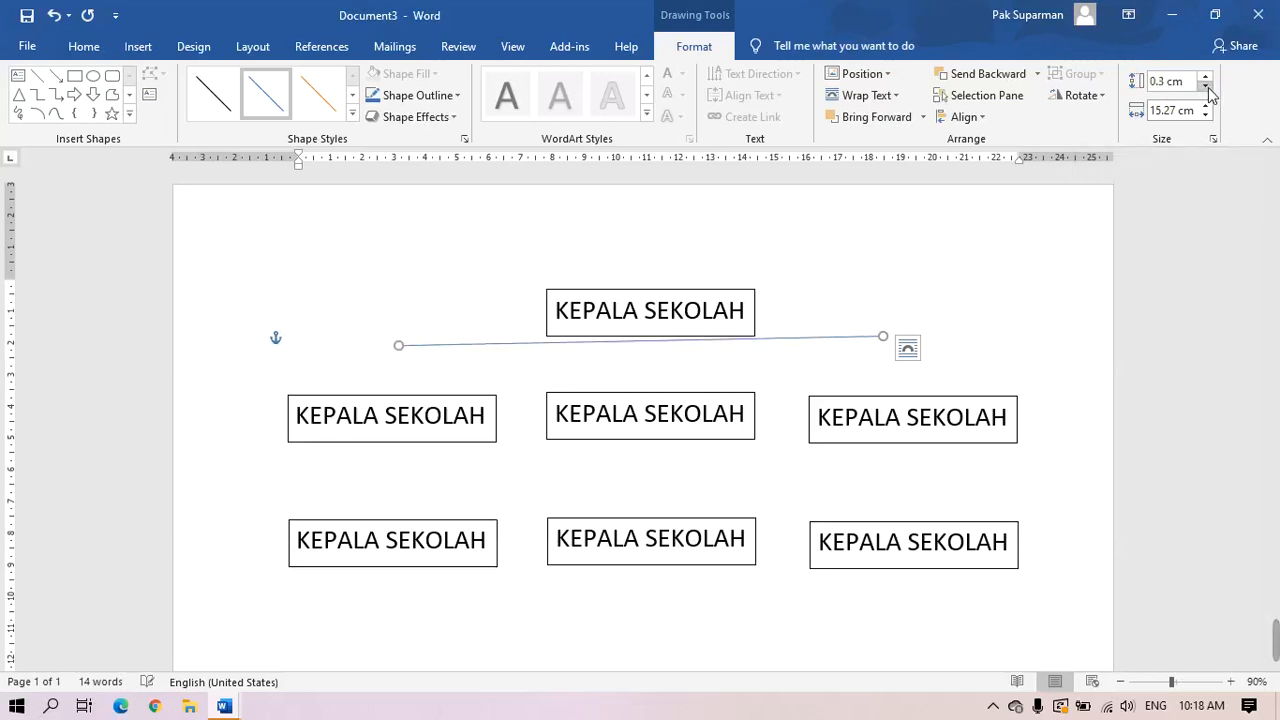
pyautogui.click(1207, 88)
pyautogui.click(1207, 88)
pyautogui.click(1207, 88)
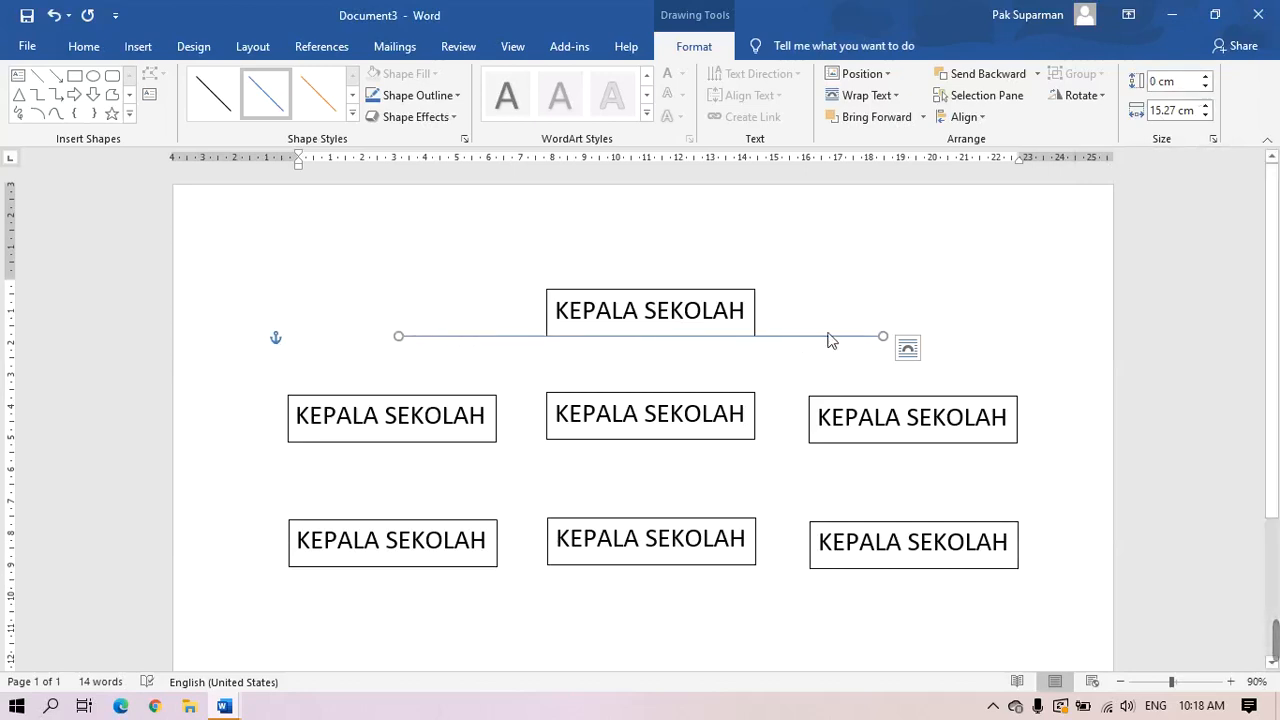
pyautogui.hotkey('ctrl', 'Down')
pyautogui.hotkey('ctrl', 'Down')
pyautogui.hotkey('ctrl', 'Down')
pyautogui.hotkey('ctrl', 'Down')
pyautogui.hotkey('ctrl', 'Down')
pyautogui.hotkey('ctrl', 'Down')
pyautogui.hotkey('ctrl', 'Down')
pyautogui.hotkey('ctrl', 'Down')
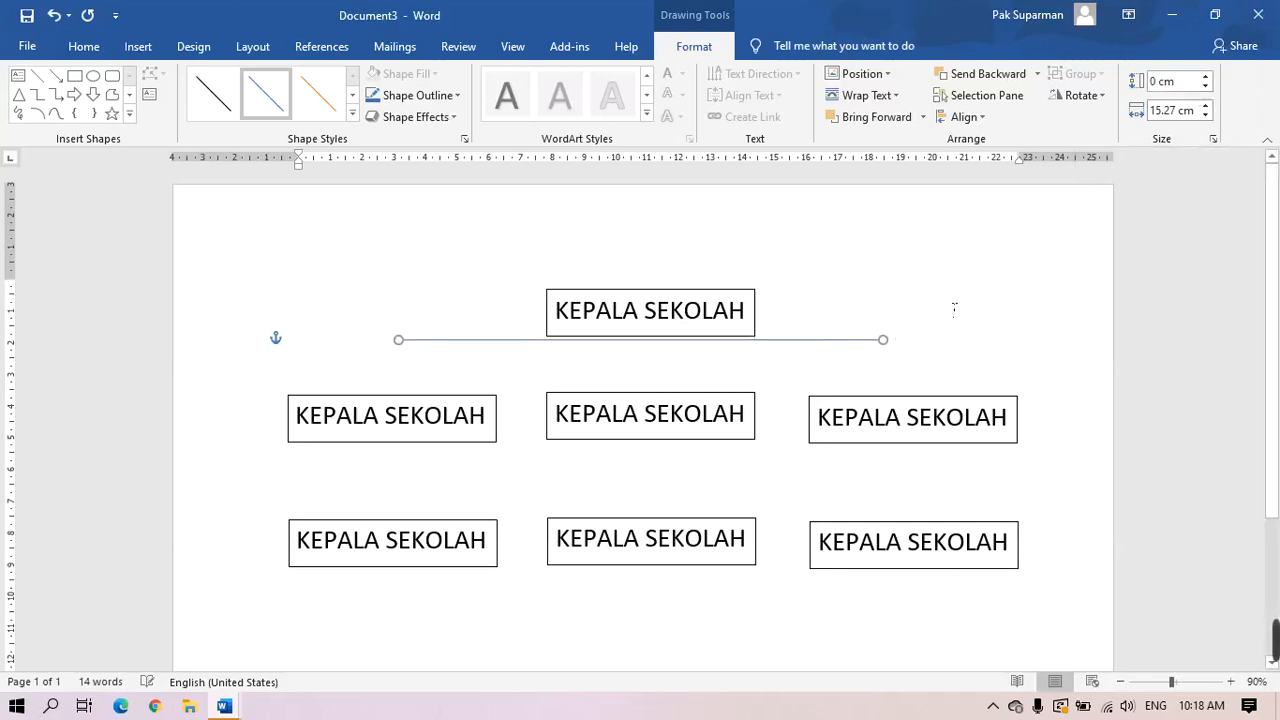
pyautogui.hotkey('ctrl', 'Down')
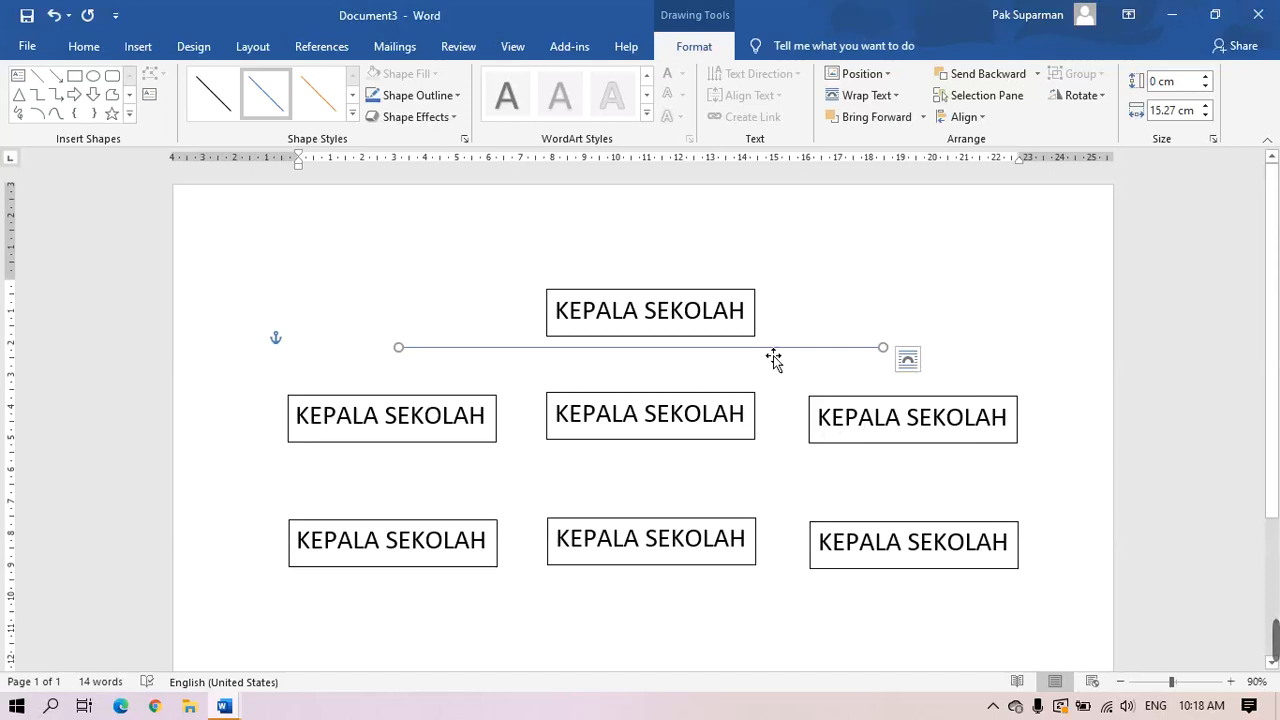
pyautogui.moveTo(773, 357); pyautogui.dragTo(782, 375)
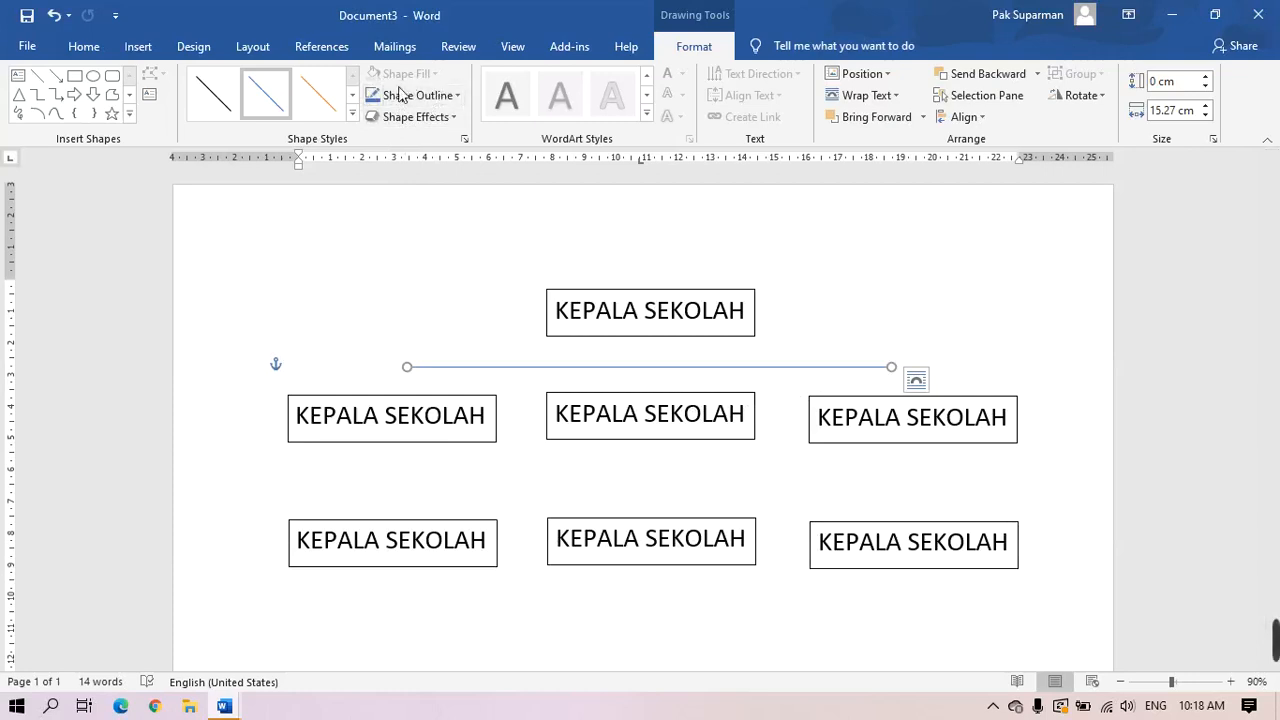
# Give the horizontal line a black outline and a heavier weight, then deselect it
pyautogui.click(458, 96)
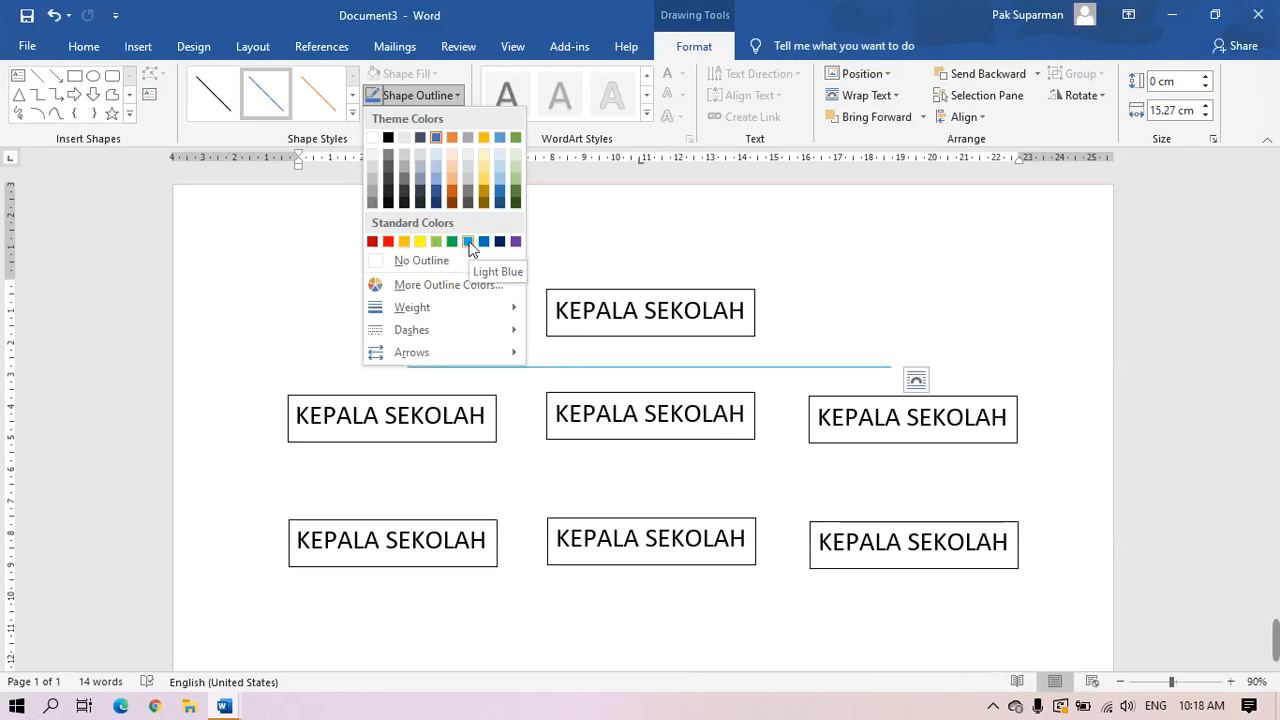
pyautogui.click(388, 138)
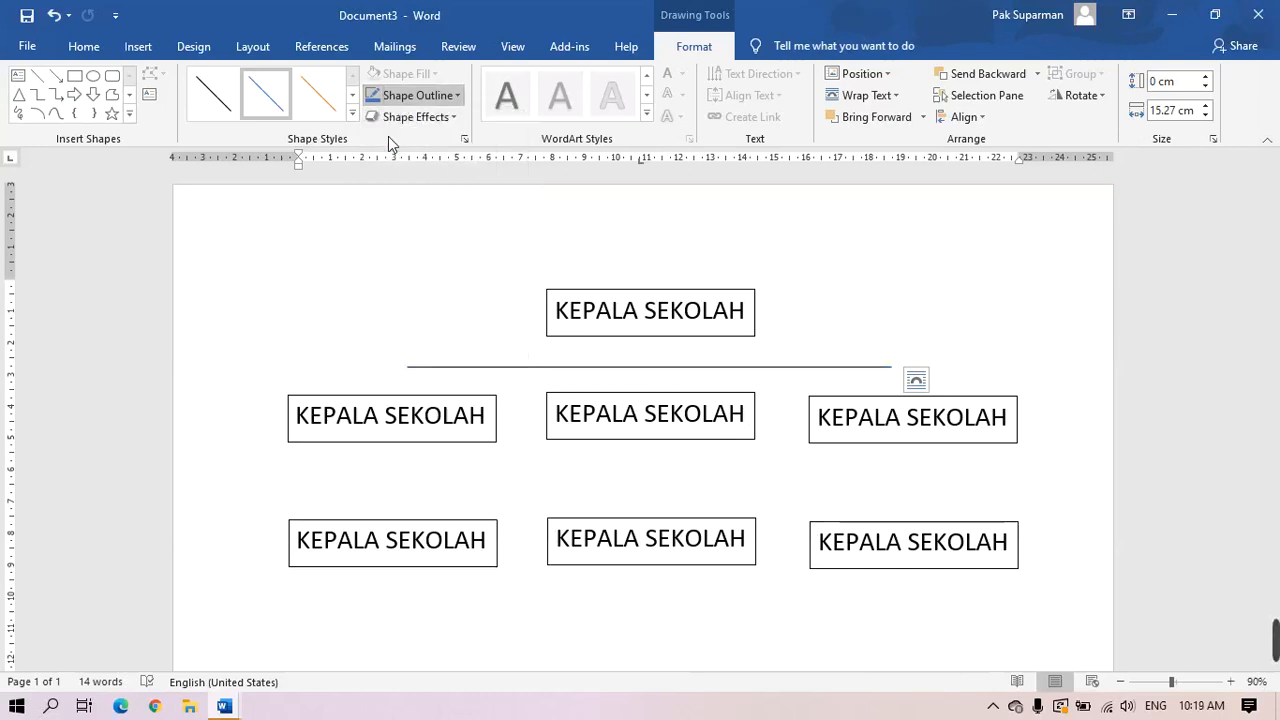
pyautogui.click(457, 97)
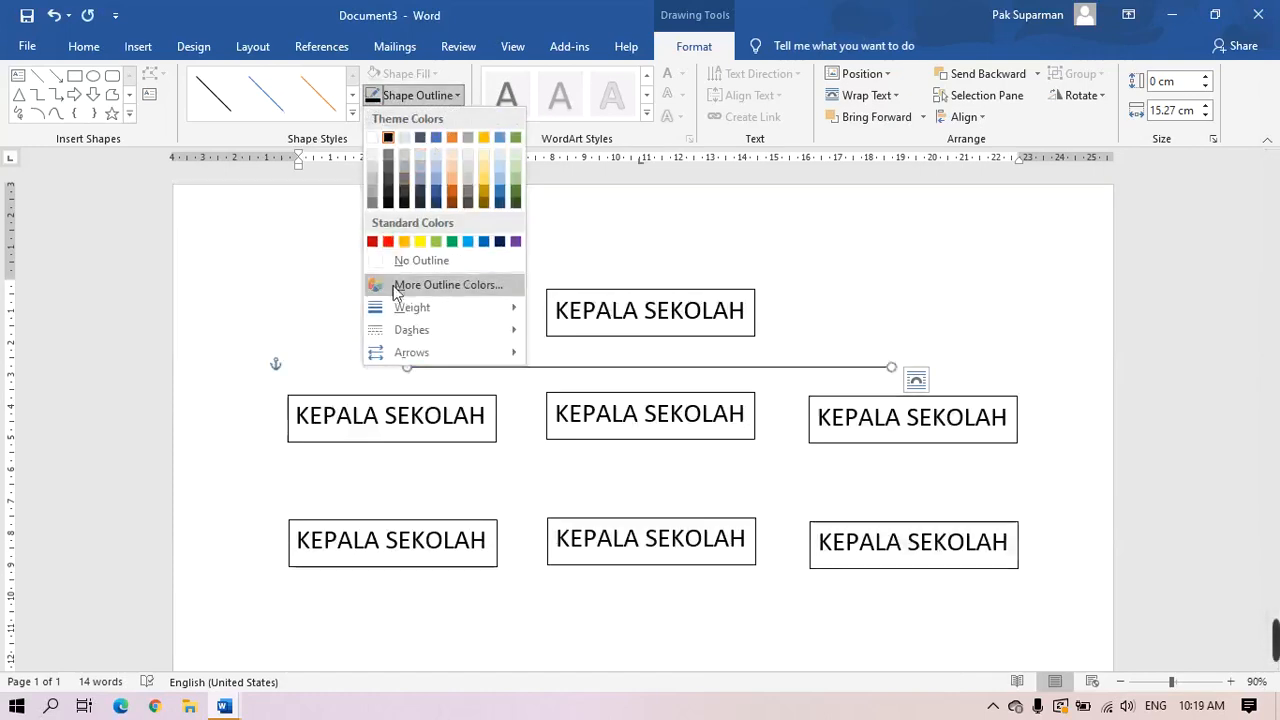
pyautogui.moveTo(422, 317)
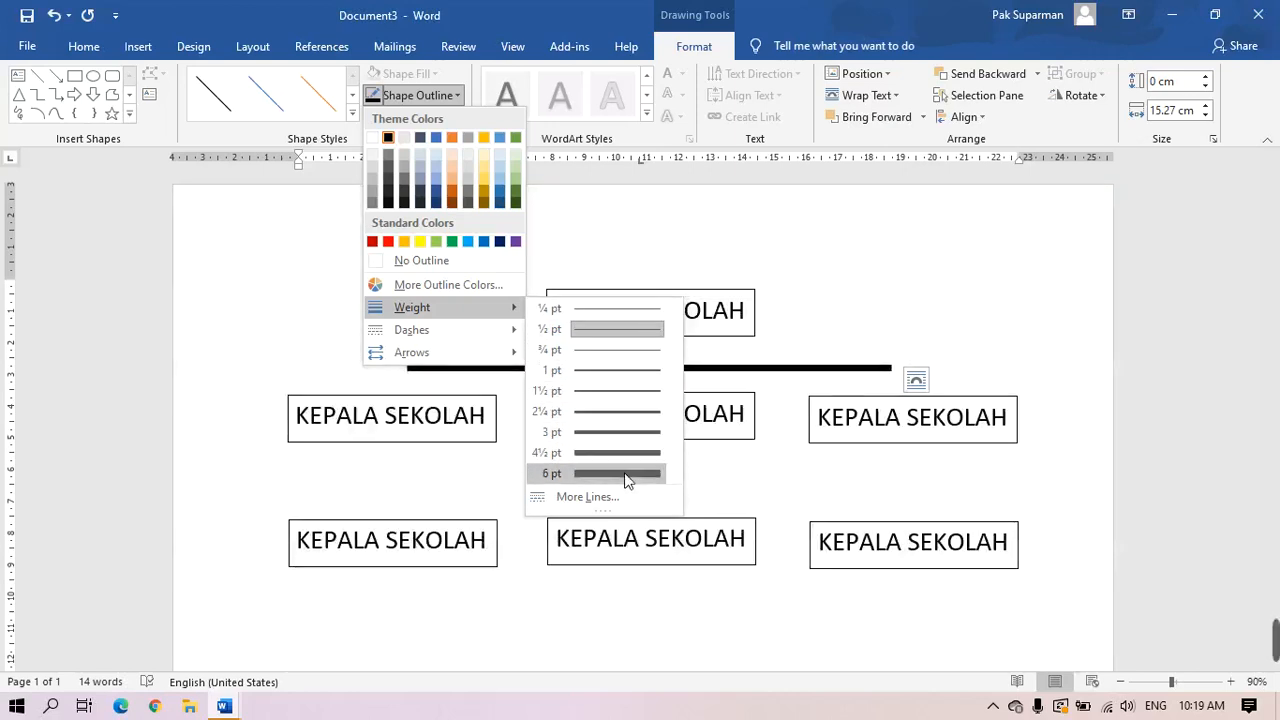
pyautogui.click(629, 389)
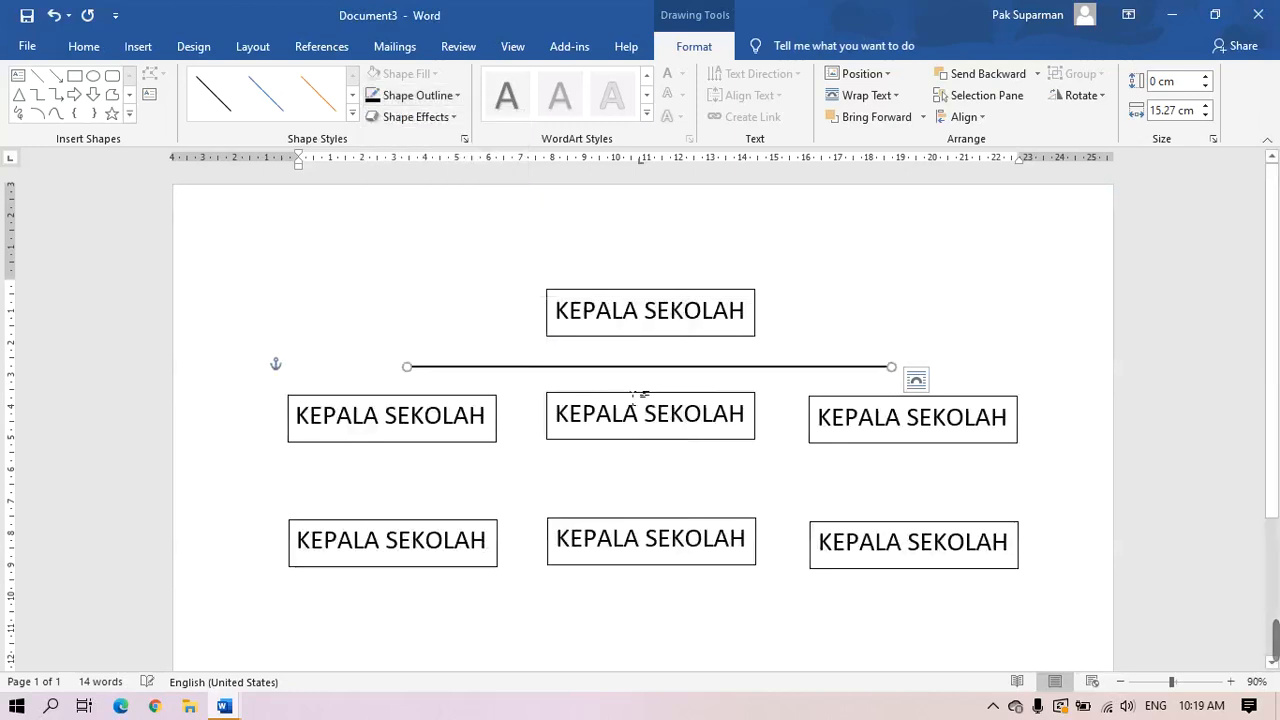
pyautogui.click(1033, 342)
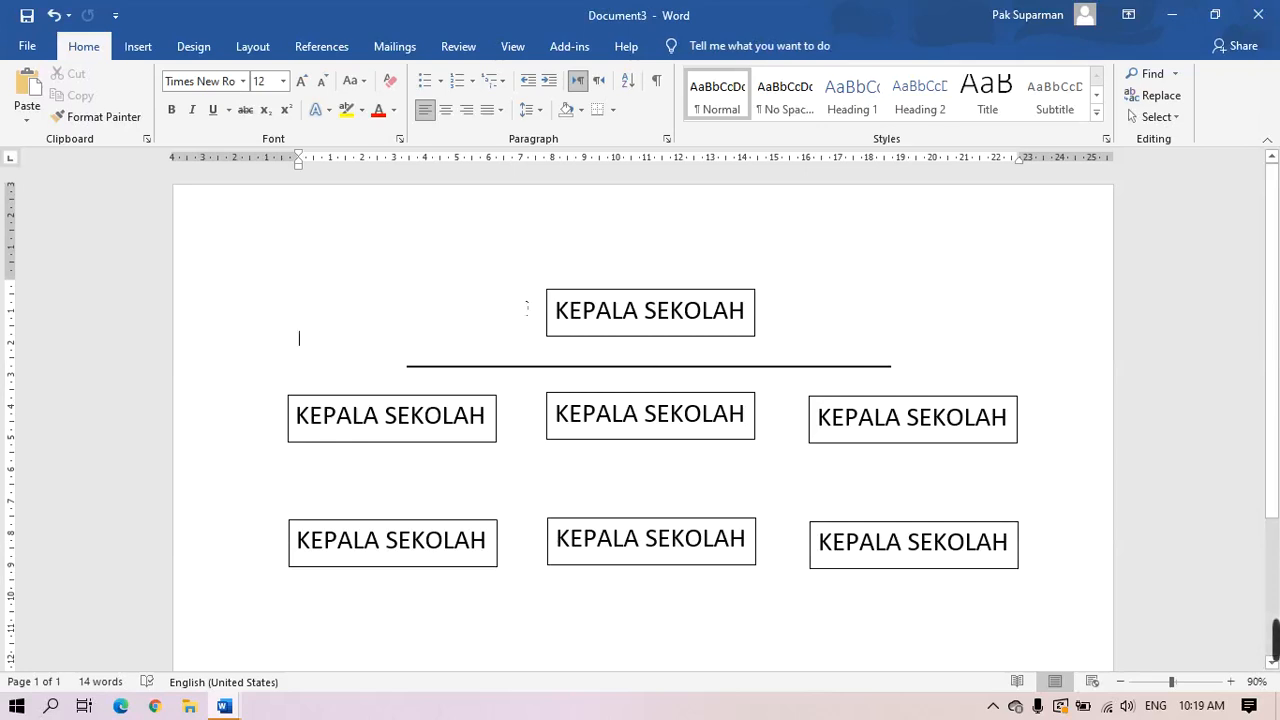
pyautogui.click(139, 47)
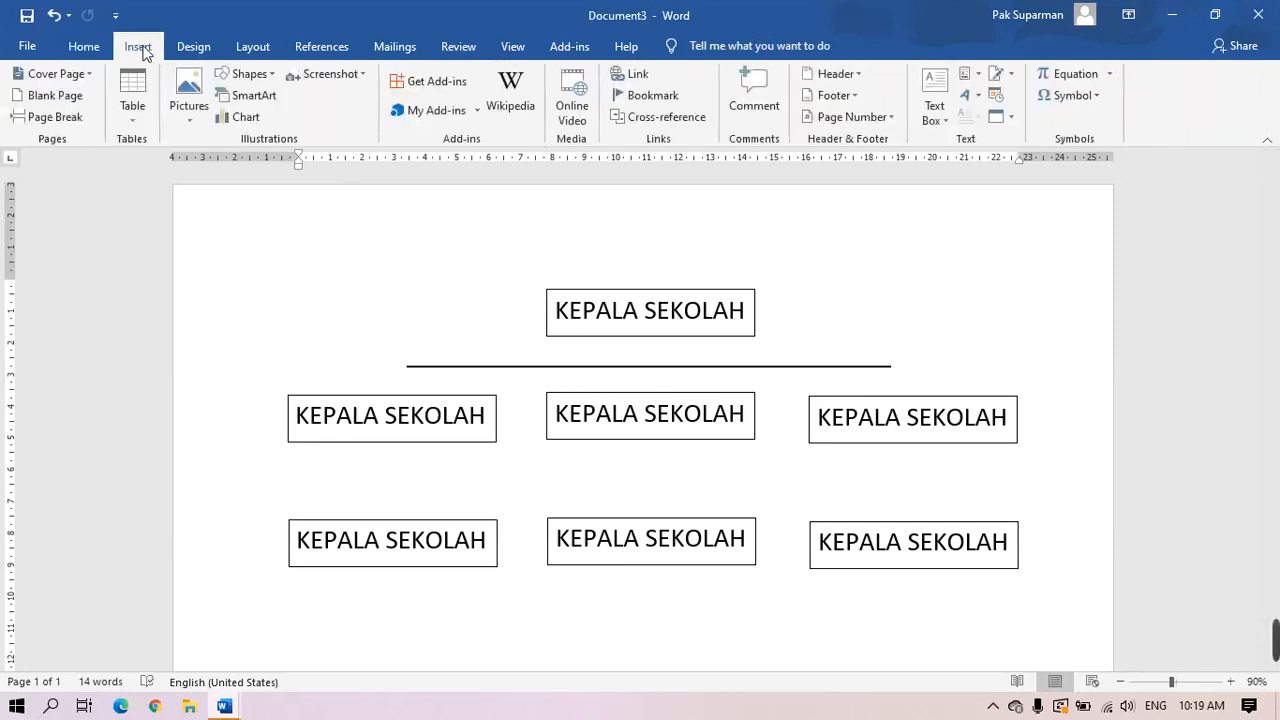
# Draw a Line Arrow from the top KEPALA SEKOLAH box's bottom edge down to the middle centre box
pyautogui.click(272, 76)
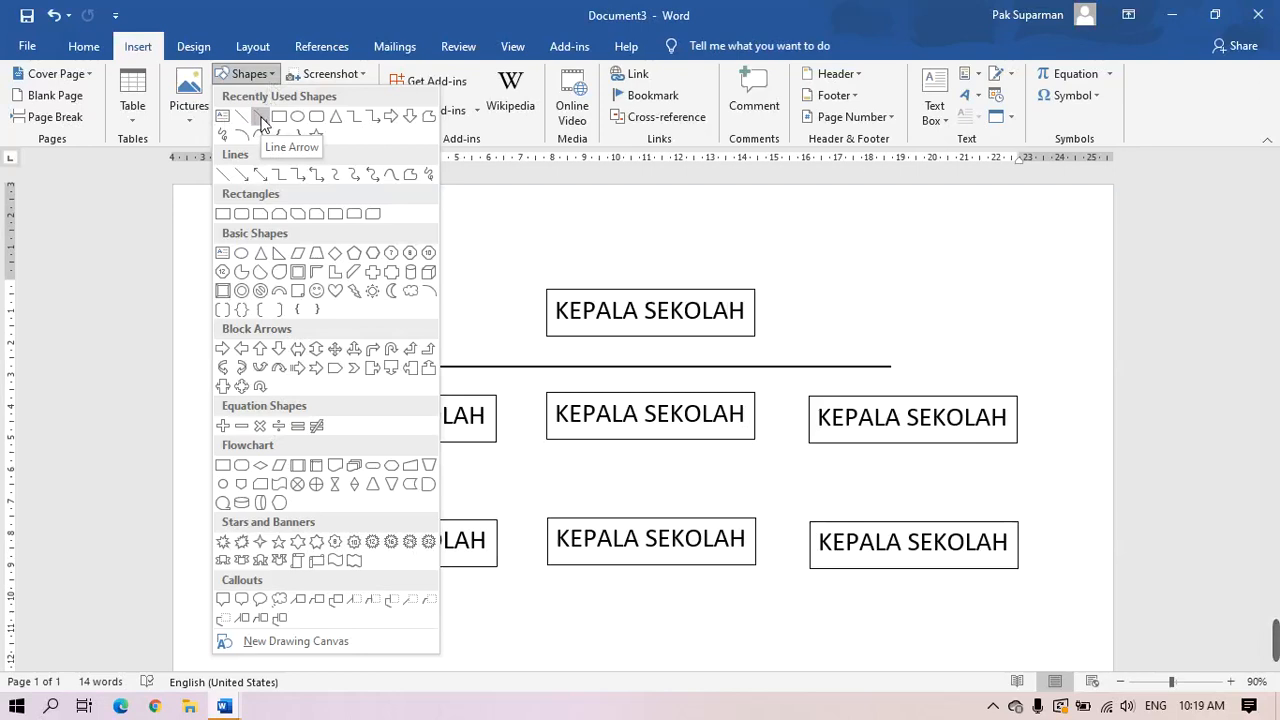
pyautogui.click(261, 121)
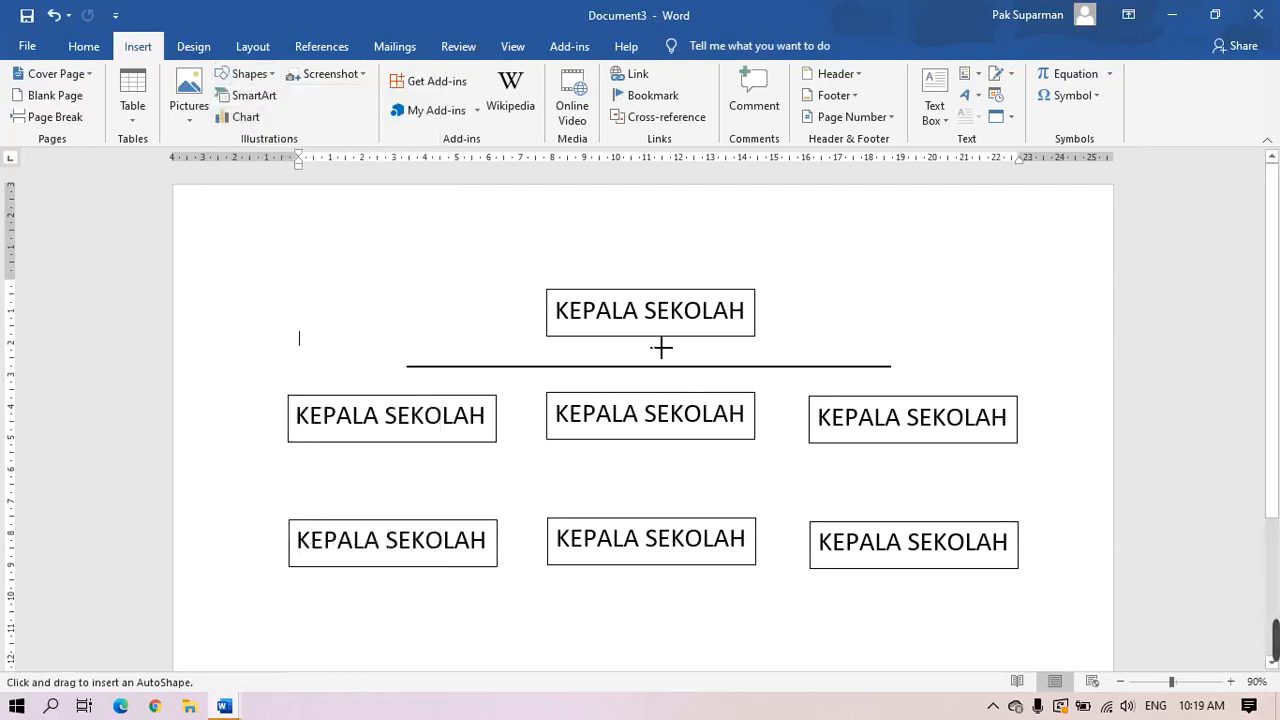
pyautogui.moveTo(660, 351); pyautogui.dragTo(663, 401)
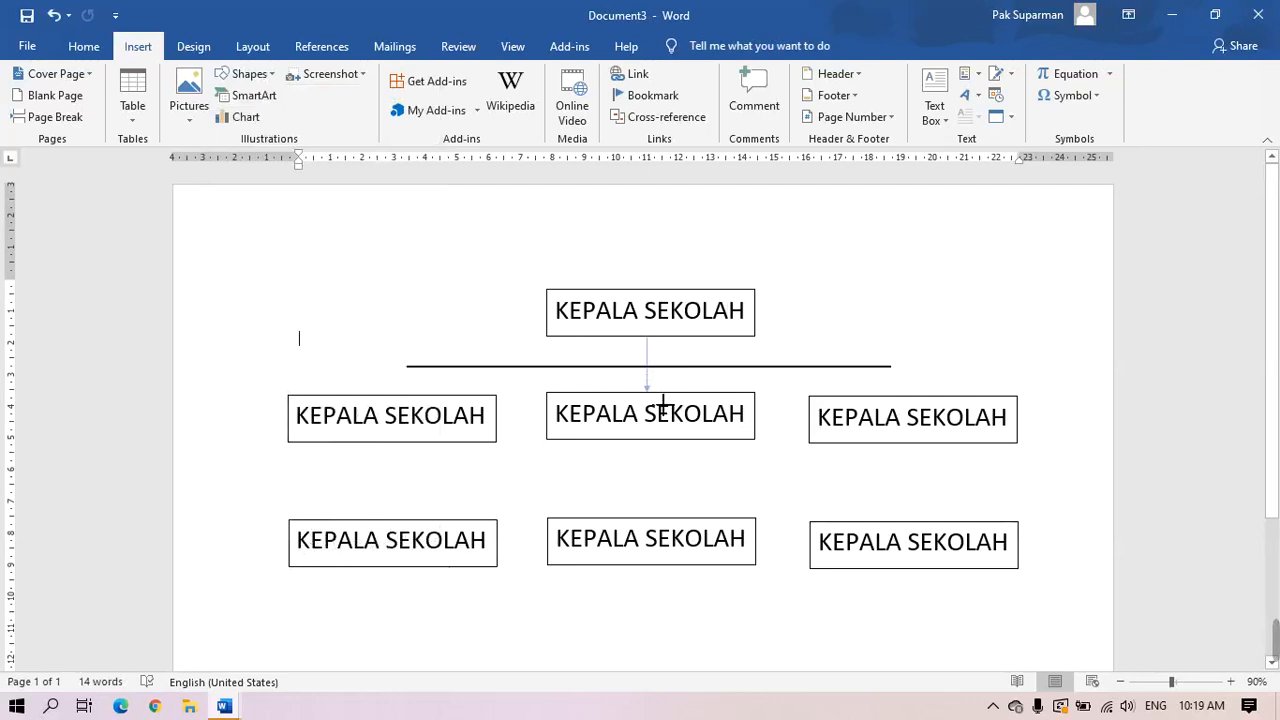
pyautogui.moveTo(663, 405); pyautogui.dragTo(663, 405)
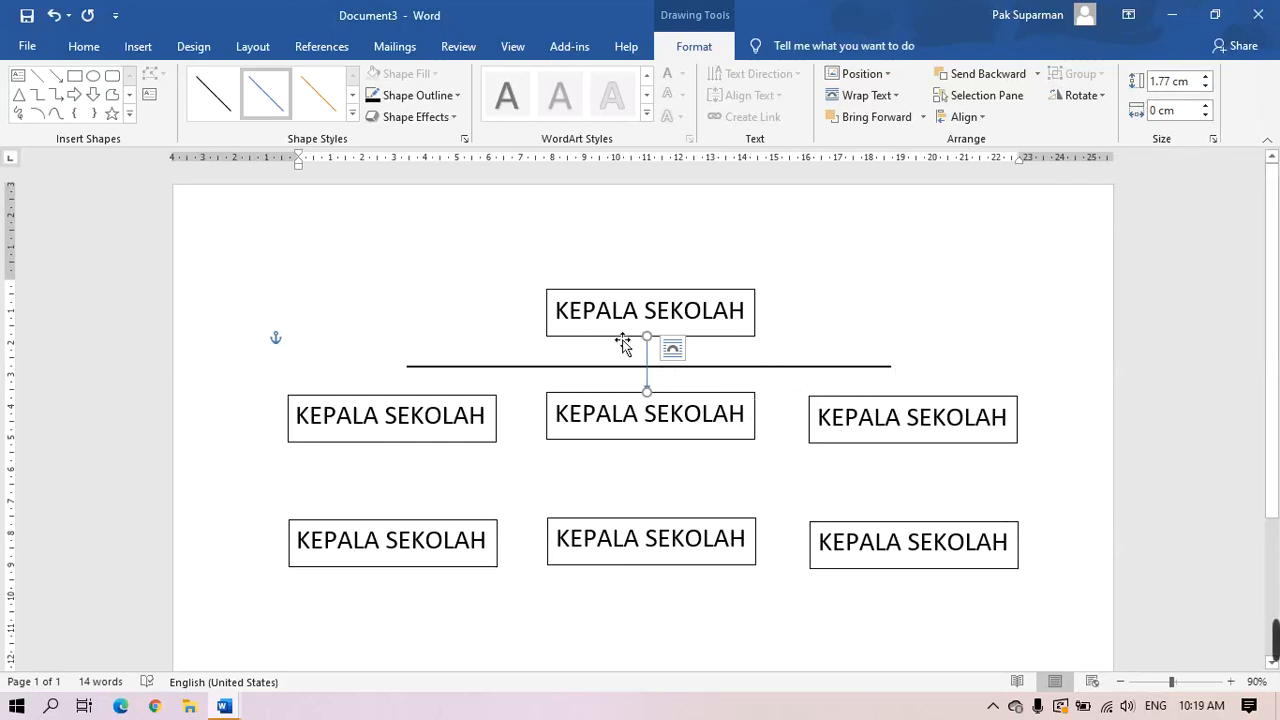
# Give the vertical arrow a black outline with 1½ pt weight
pyautogui.click(461, 92)
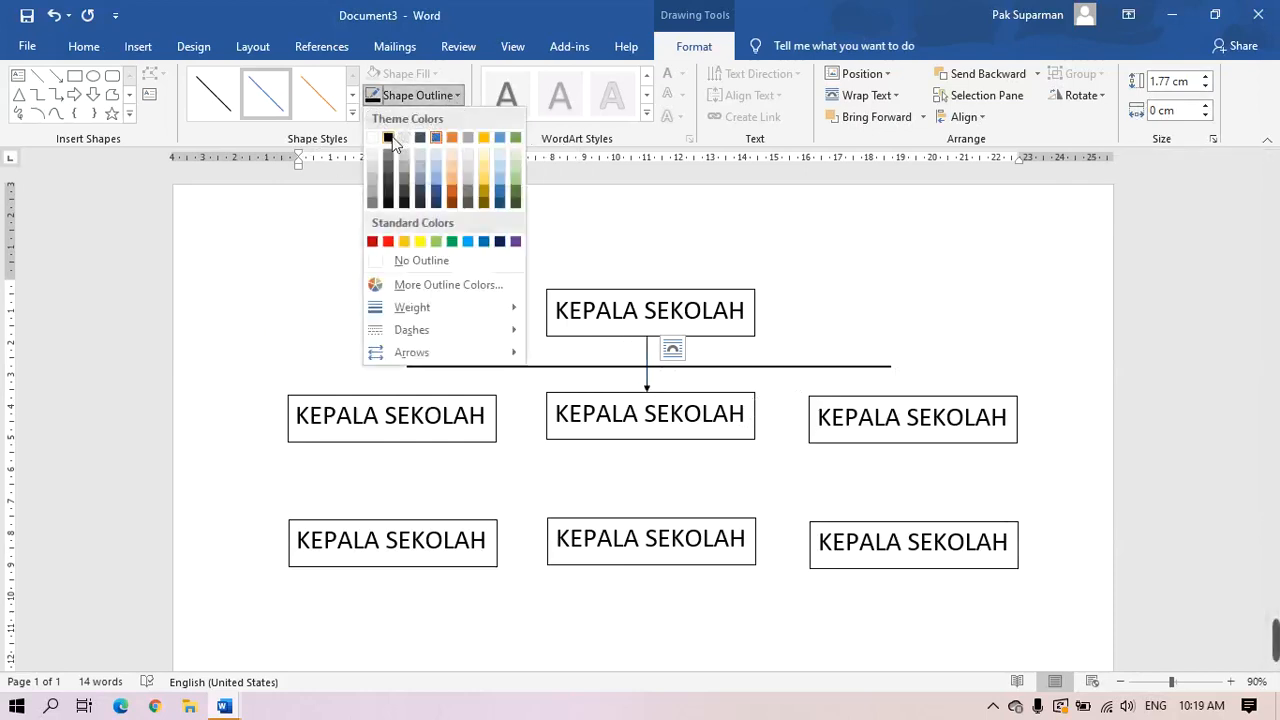
pyautogui.click(392, 135)
pyautogui.click(457, 95)
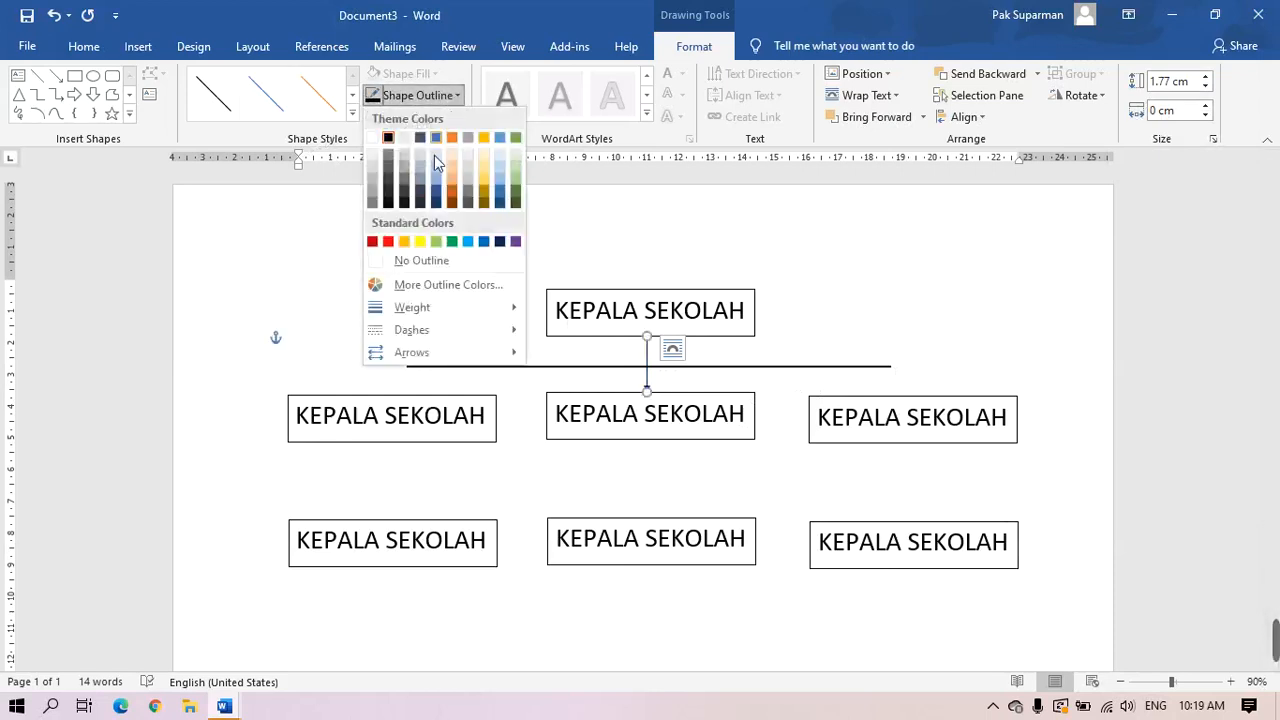
pyautogui.moveTo(430, 311)
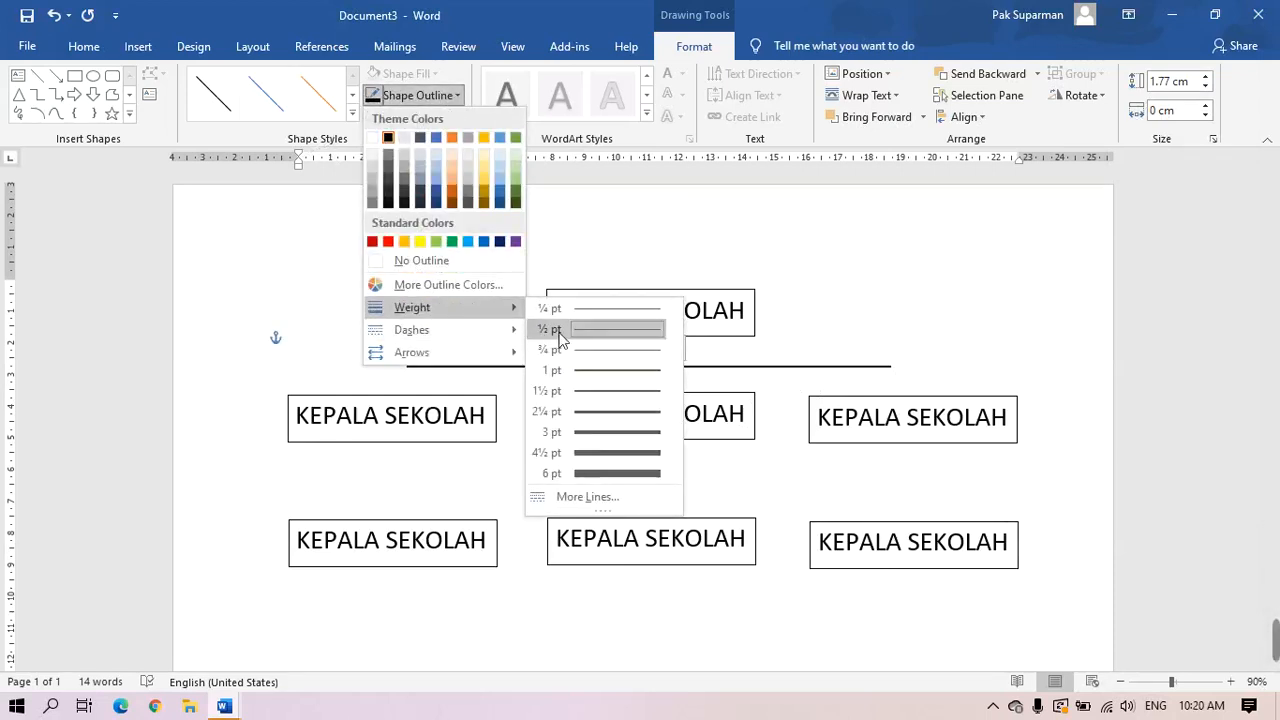
pyautogui.click(613, 391)
pyautogui.click(1030, 305)
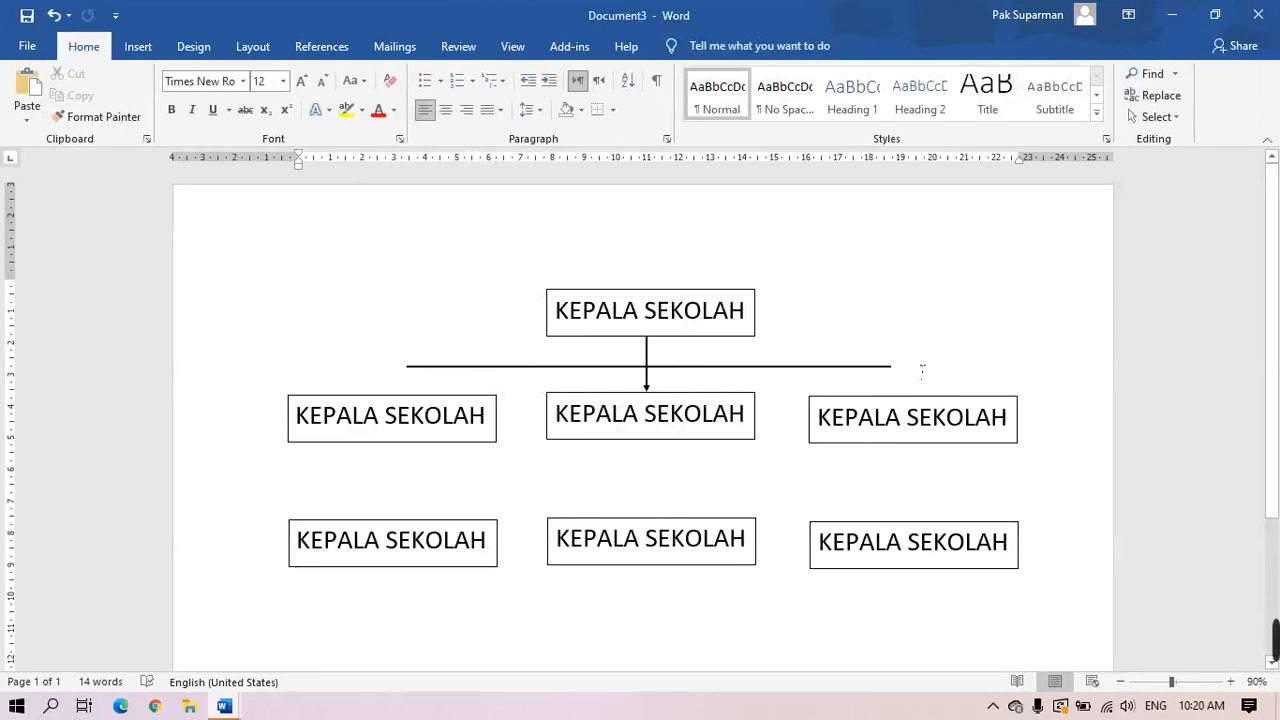
# Paste two copies of the vertical arrow, one placed above the left middle-row box
pyautogui.click(658, 359)
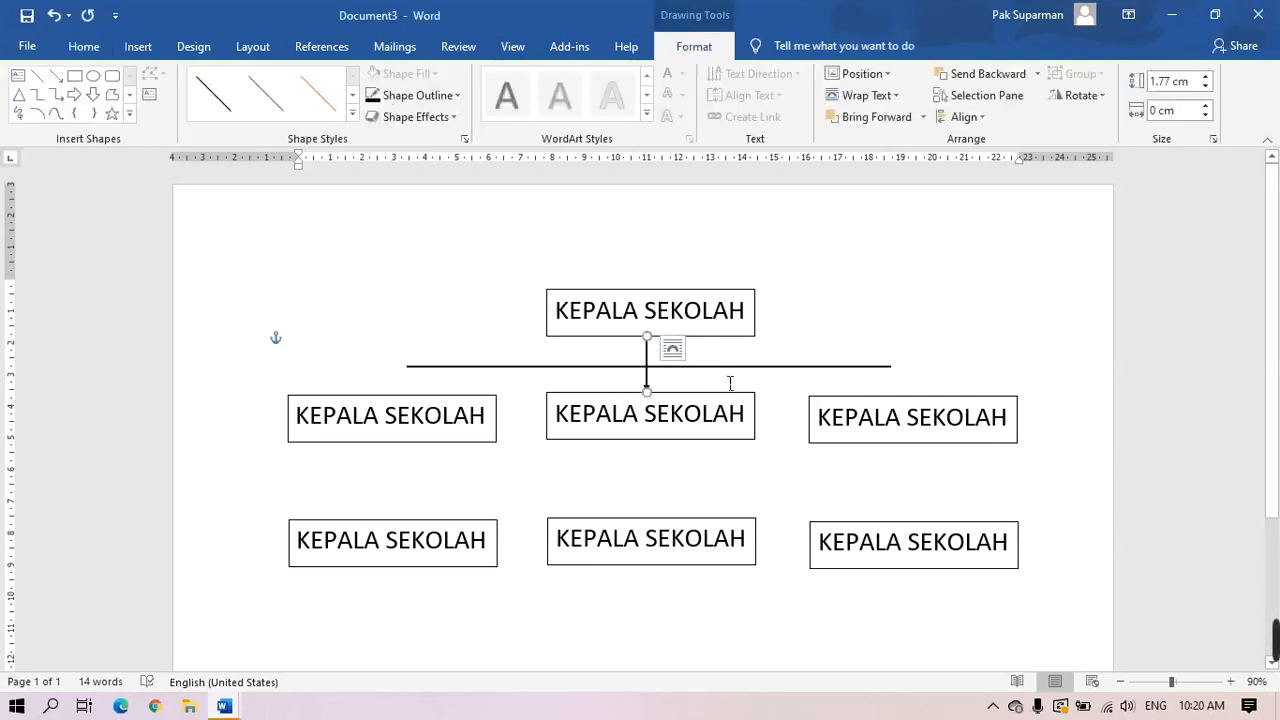
pyautogui.click(730, 383)
pyautogui.hotkey('ctrl', 'v')
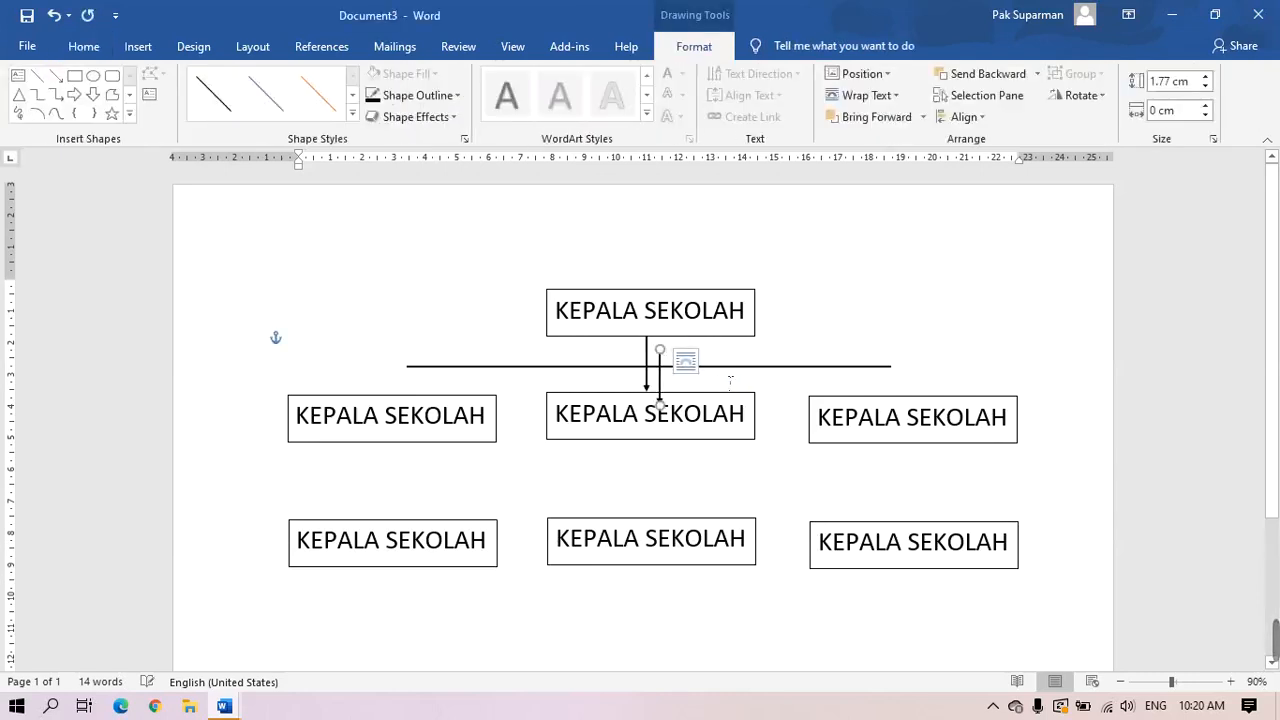
pyautogui.hotkey('ctrl', 'v')
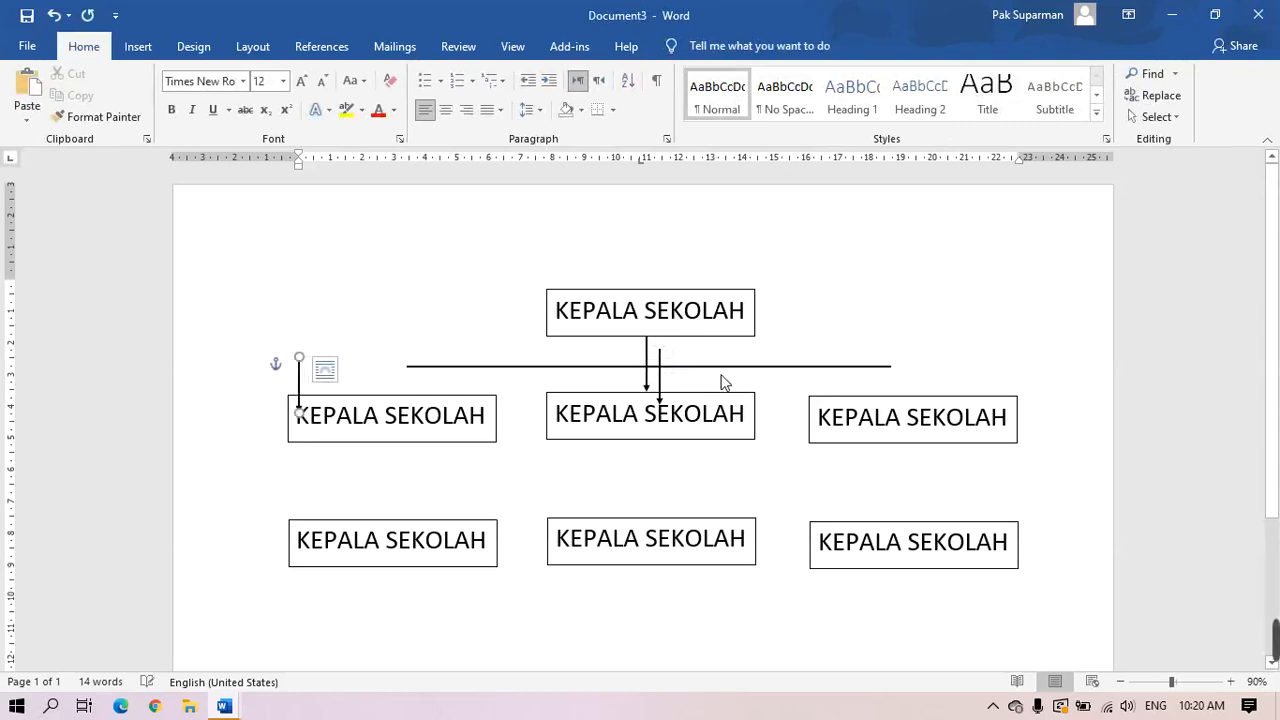
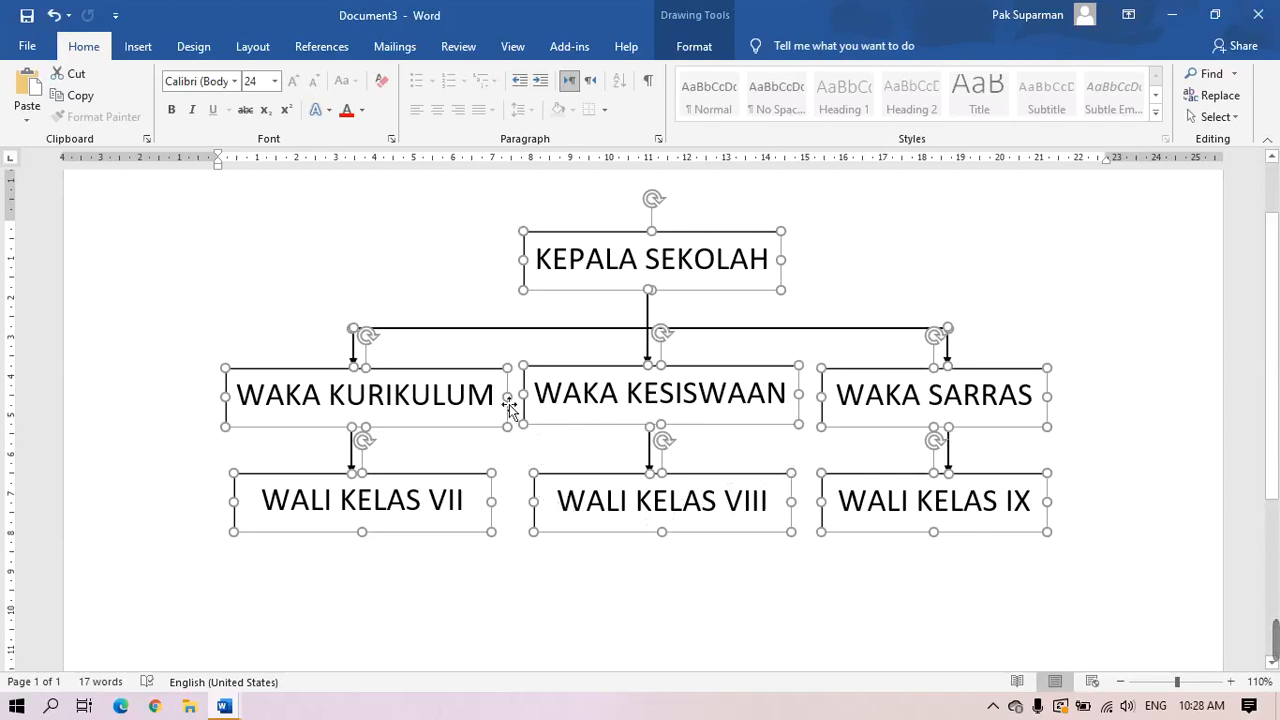
# Group all the org chart boxes and arrows into a single drawing
pyautogui.rightClick(560, 437)
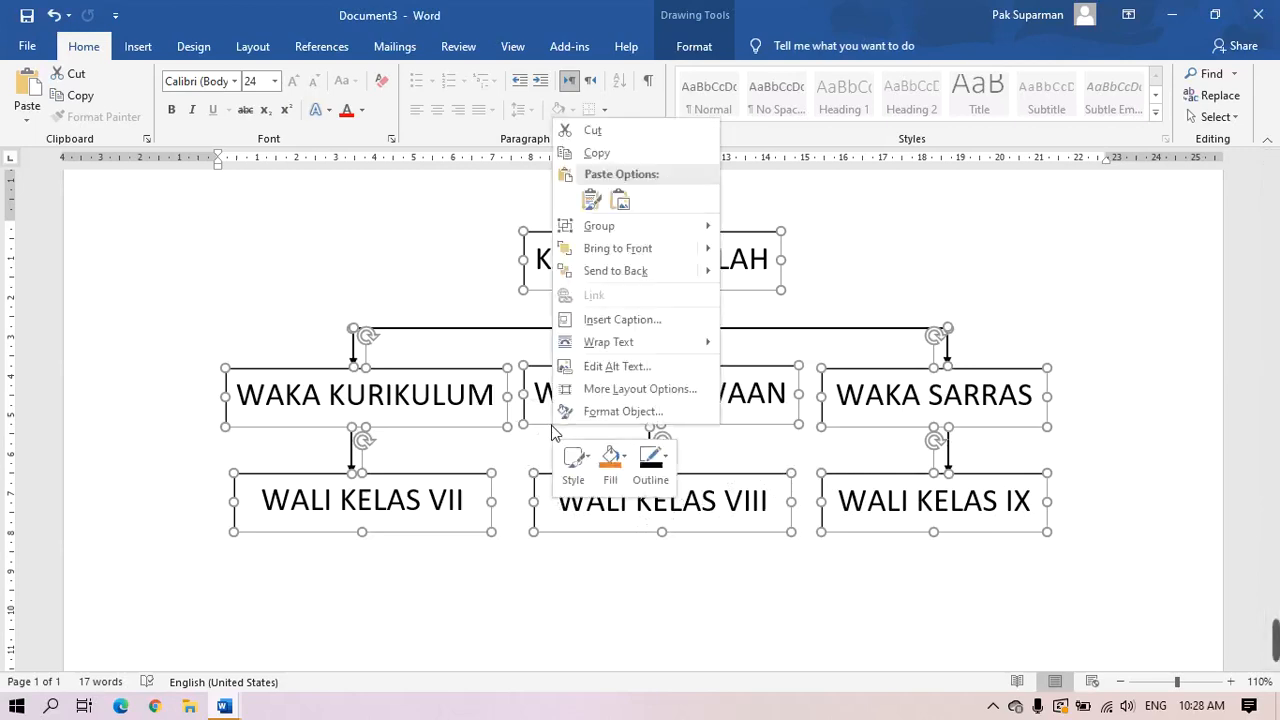
pyautogui.moveTo(617, 229)
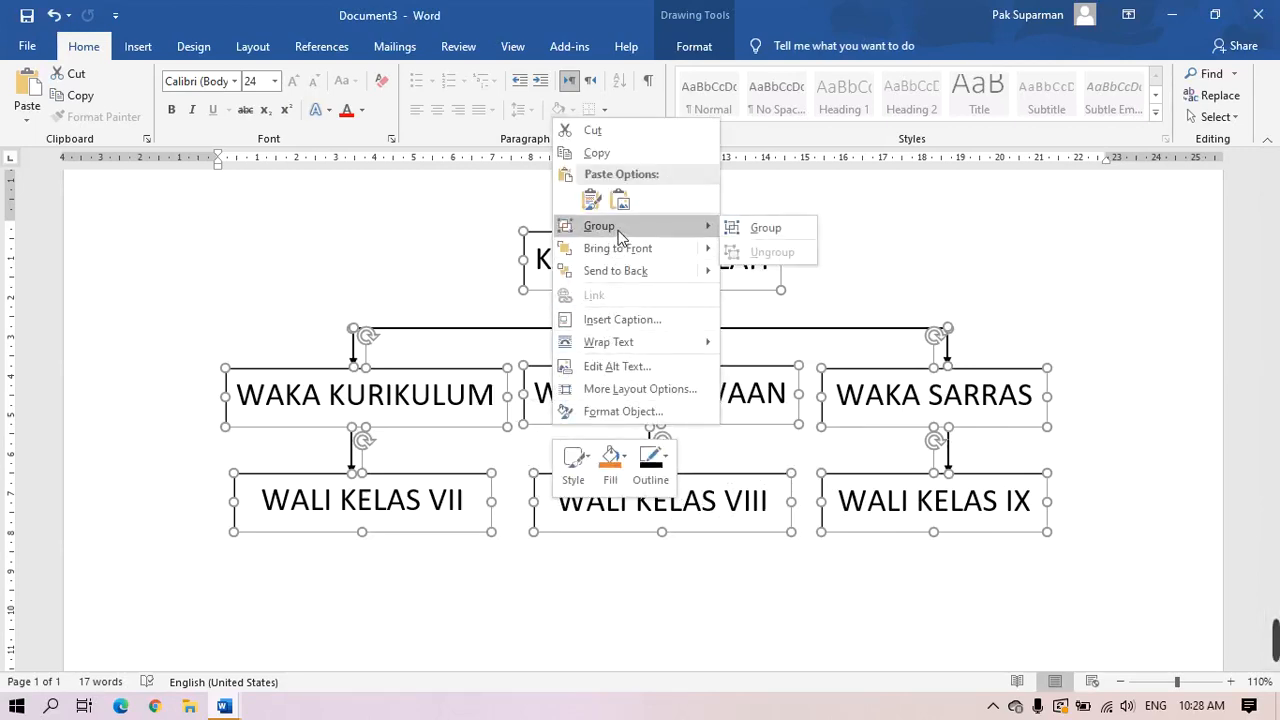
pyautogui.click(767, 229)
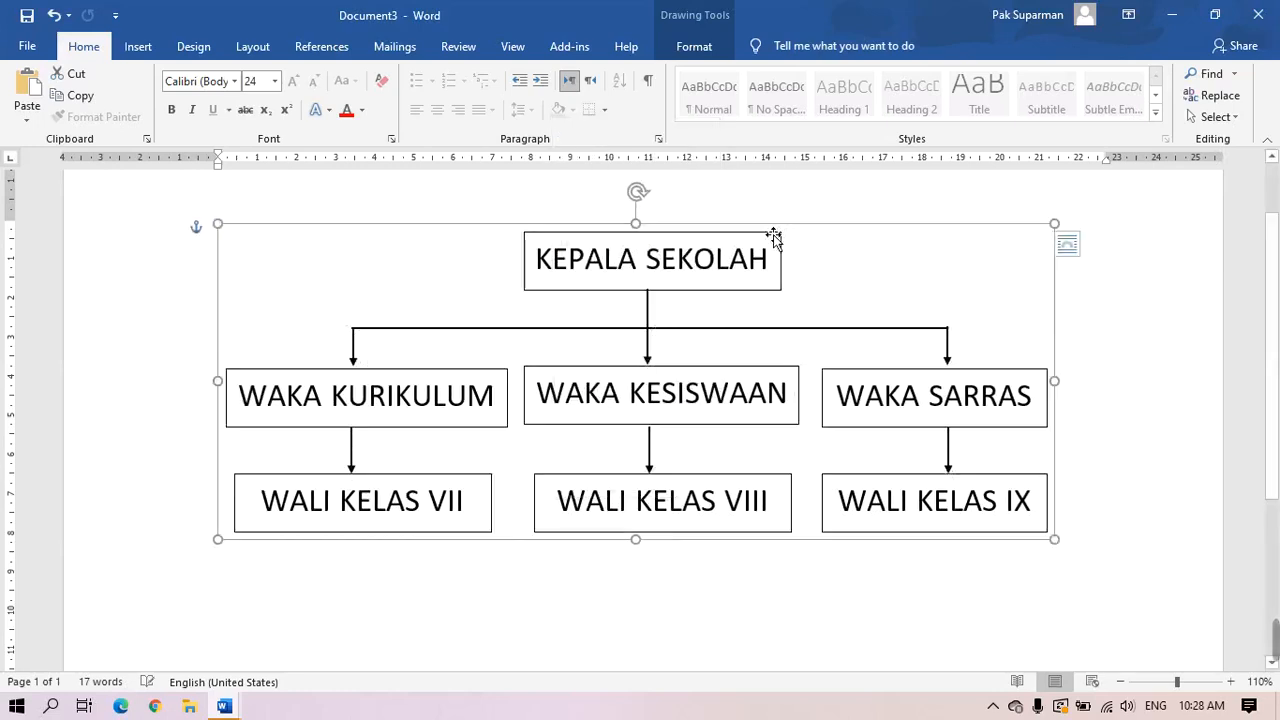
# Shift the grouped org chart slightly down and to the right
pyautogui.click(870, 310)
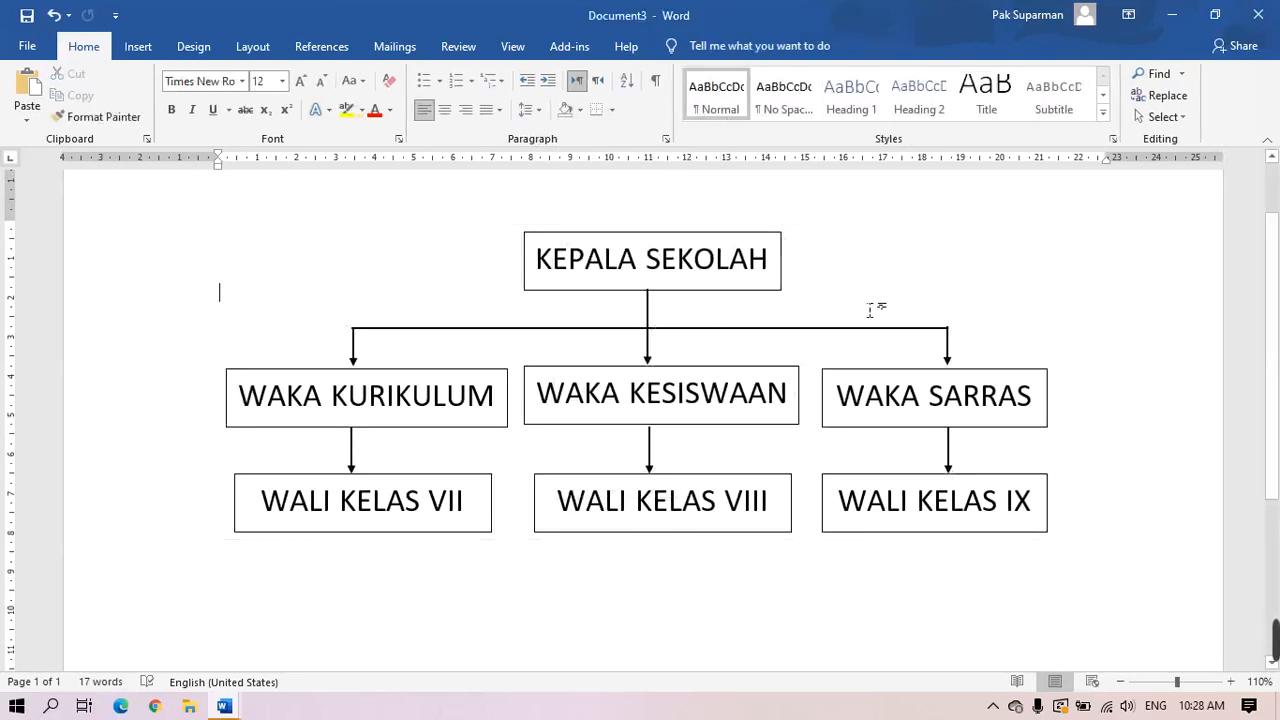
pyautogui.click(756, 303)
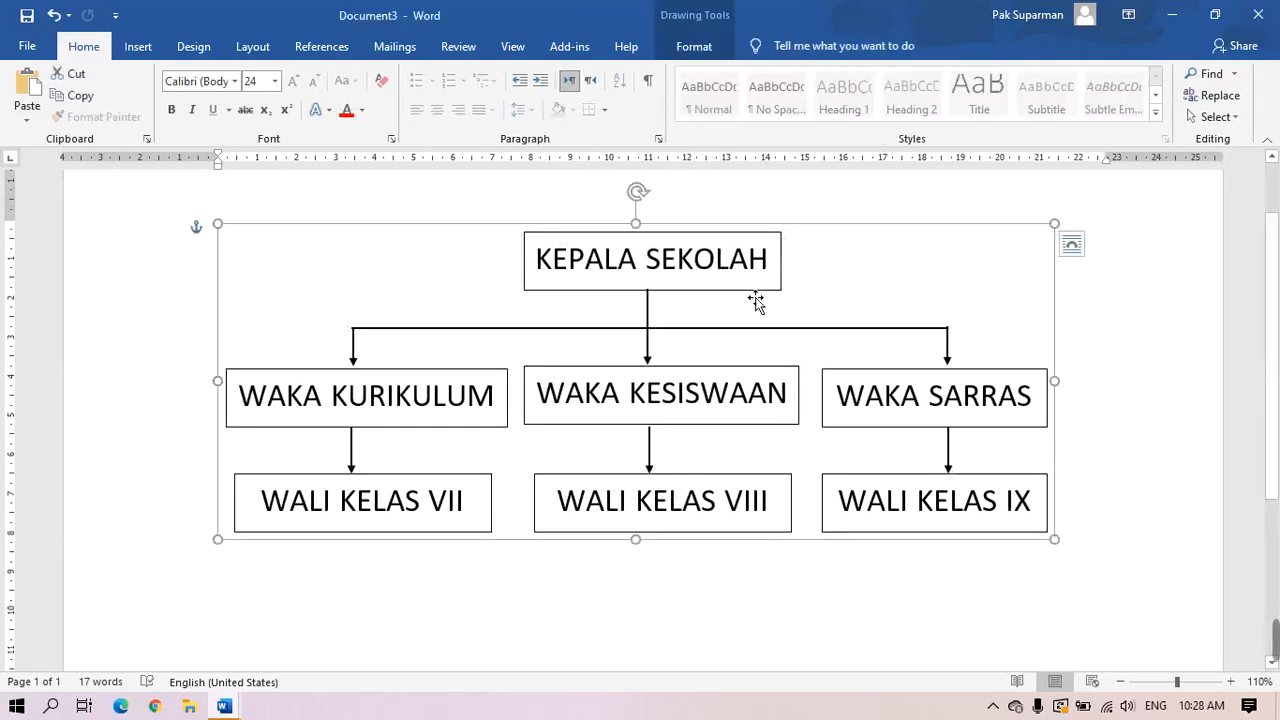
pyautogui.moveTo(709, 330); pyautogui.dragTo(736, 392)
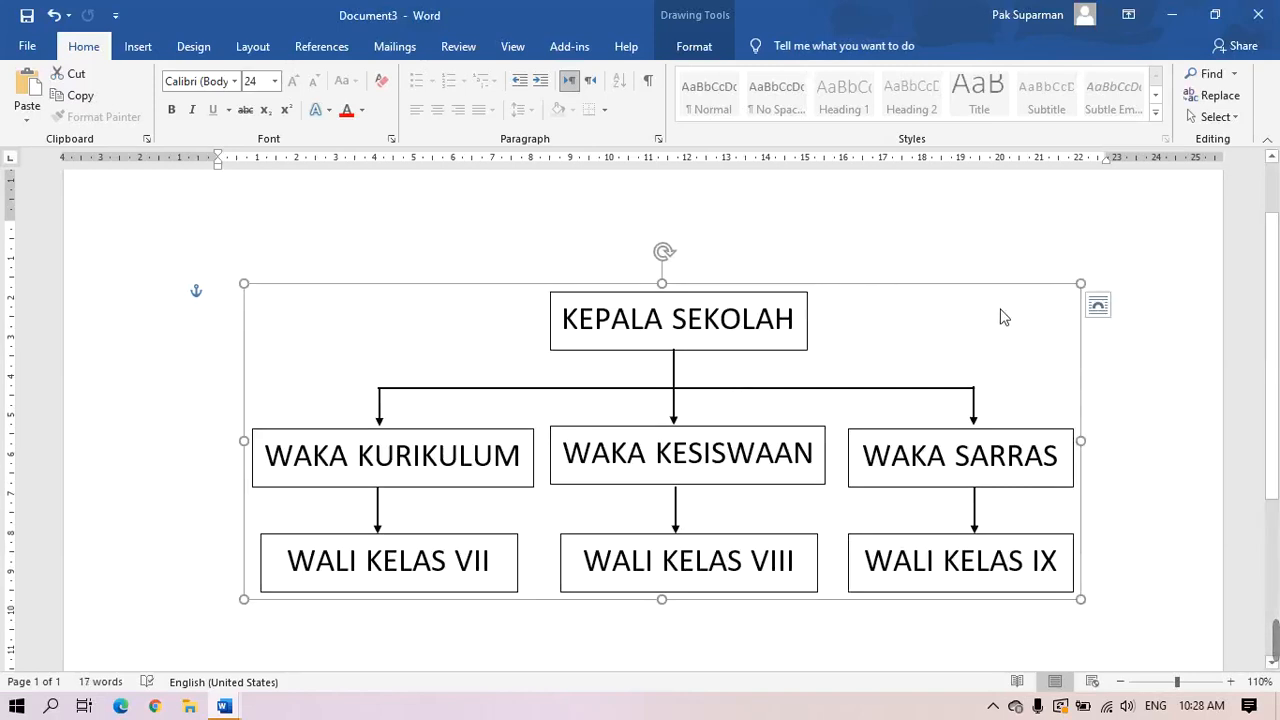
pyautogui.click(1147, 395)
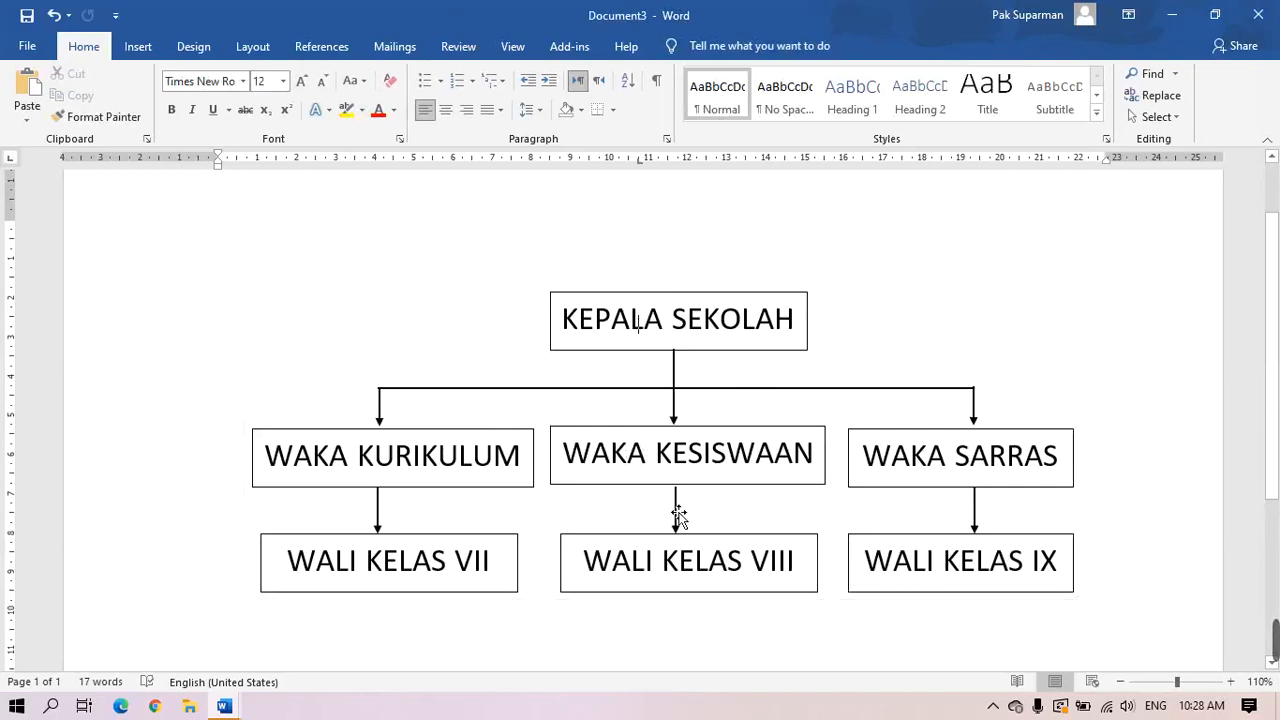
pyautogui.scroll(-2, 679, 515)
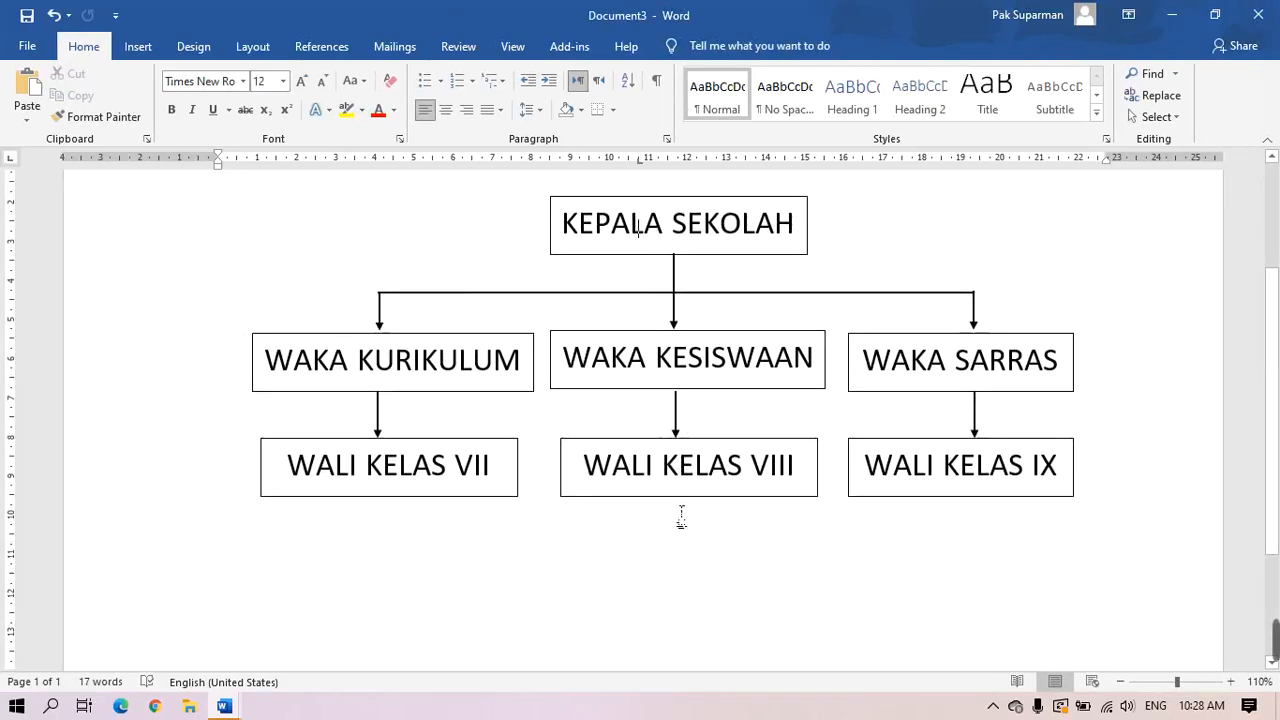
# Create a new blank document and set the font to Times New Roman, size 12
pyautogui.click(32, 48)
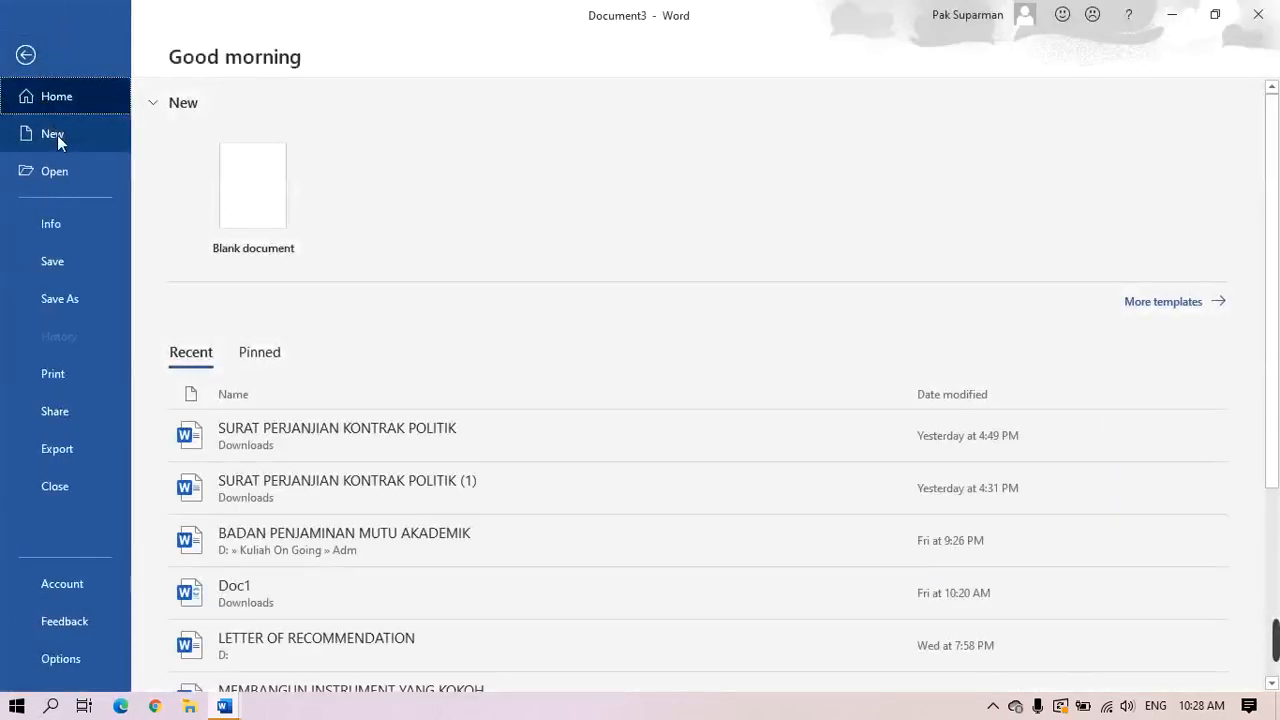
pyautogui.click(57, 135)
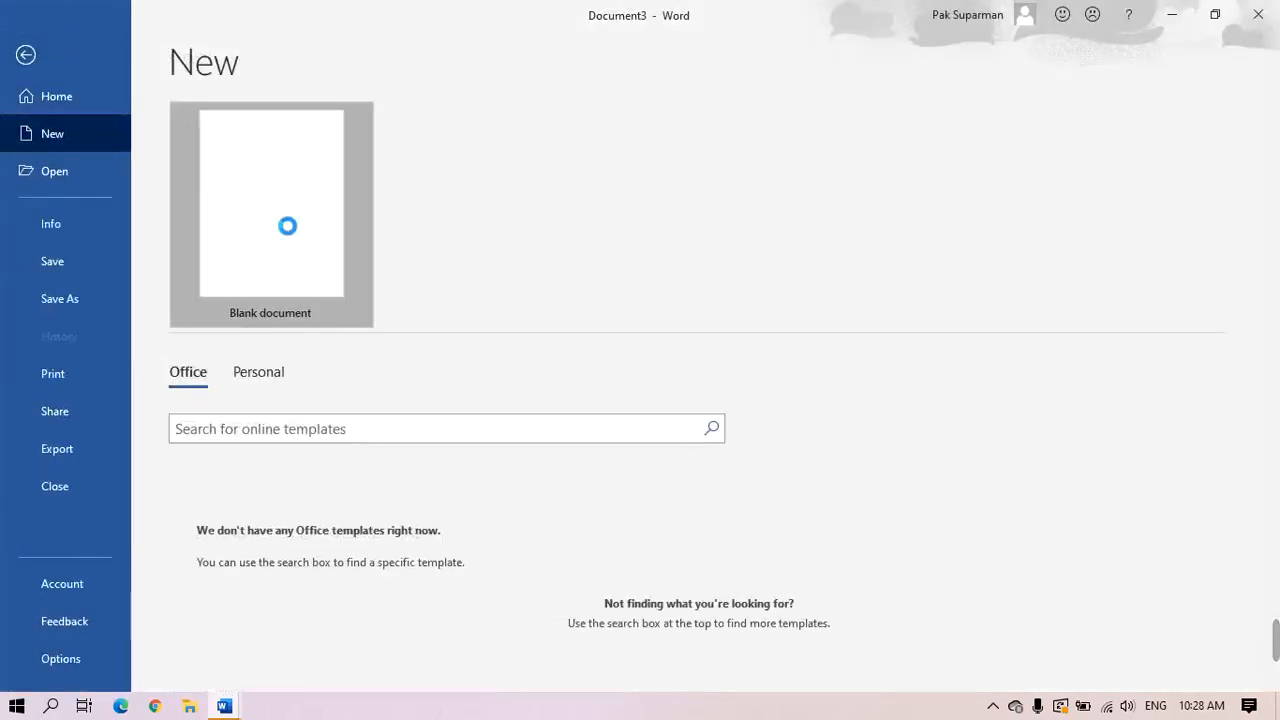
pyautogui.click(276, 220)
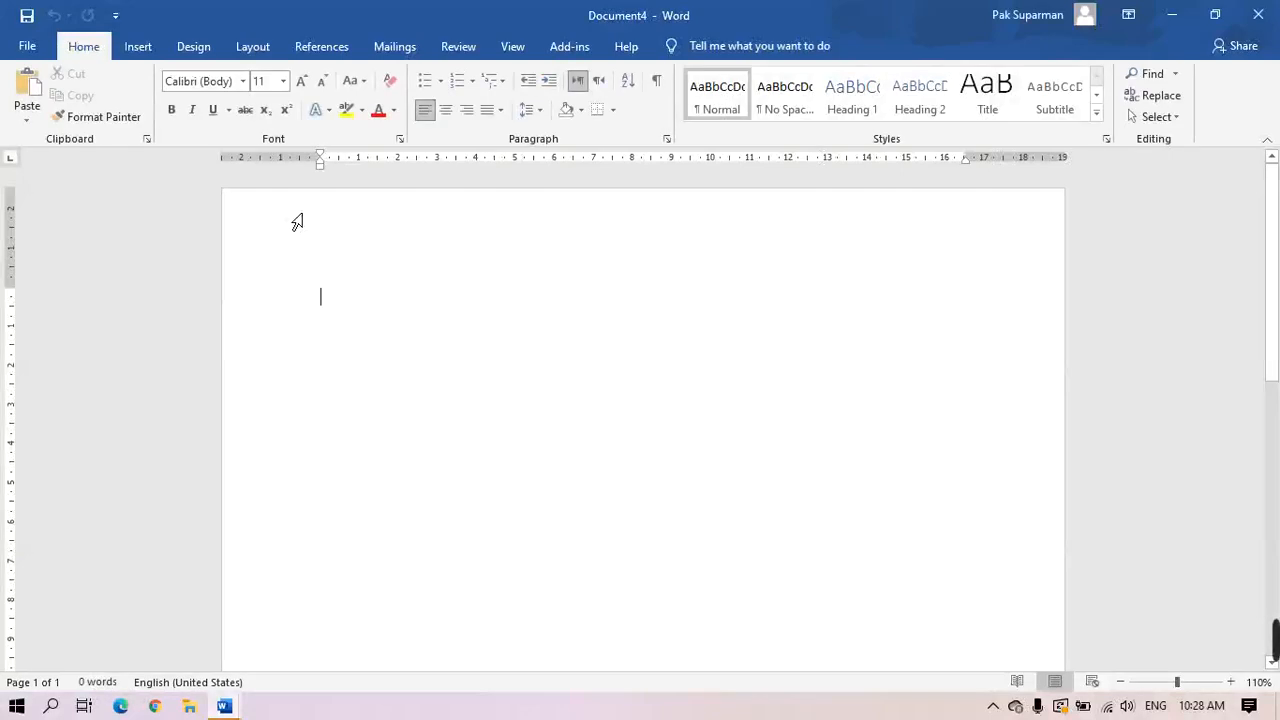
pyautogui.click(242, 81)
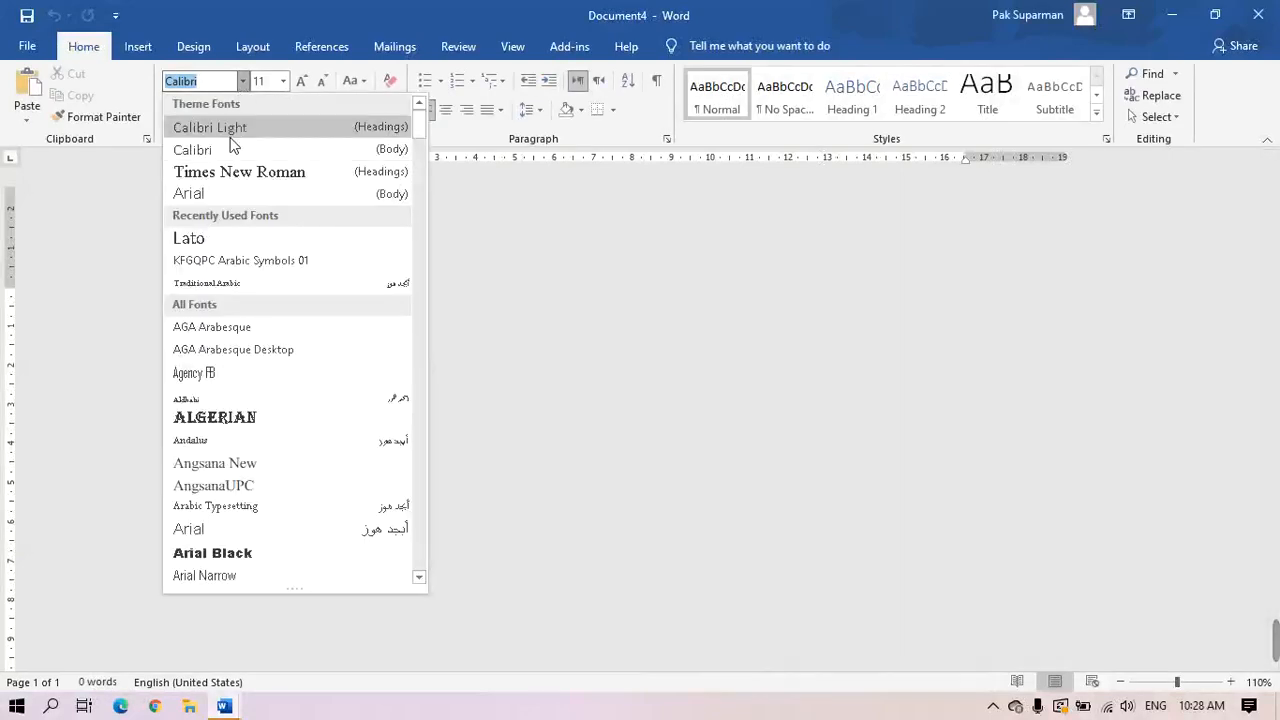
pyautogui.click(237, 171)
pyautogui.click(282, 81)
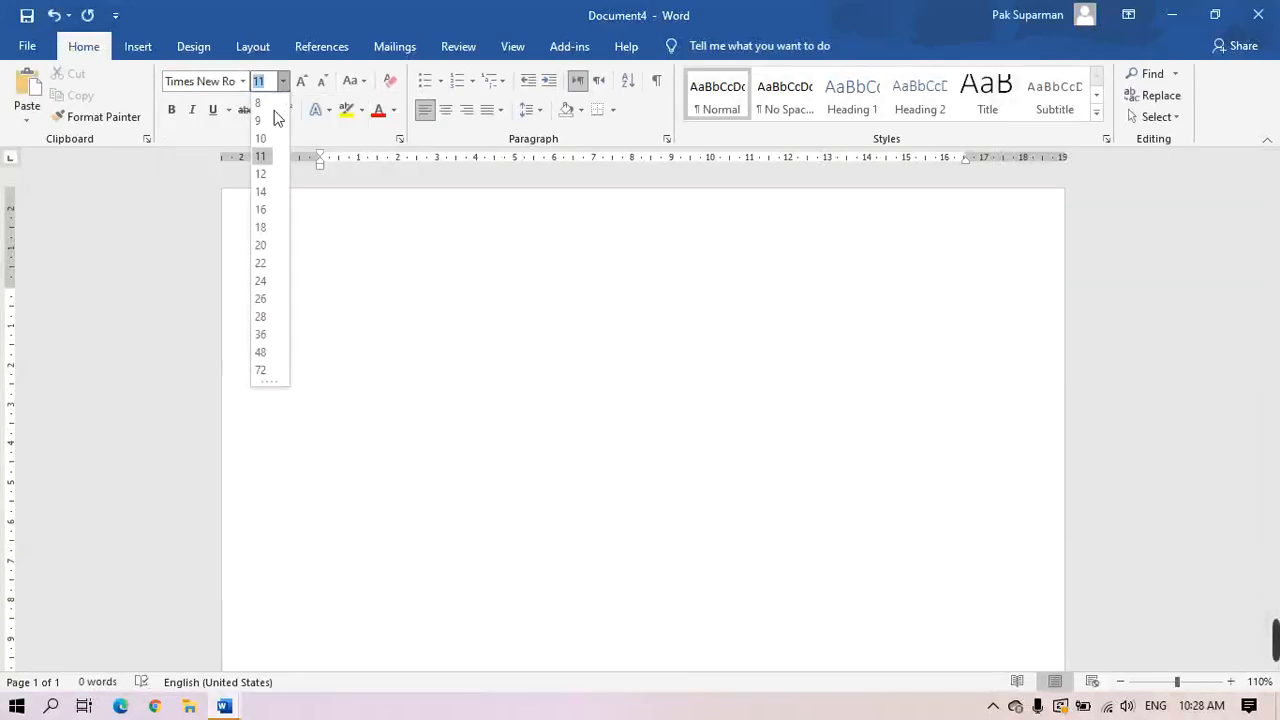
pyautogui.click(262, 174)
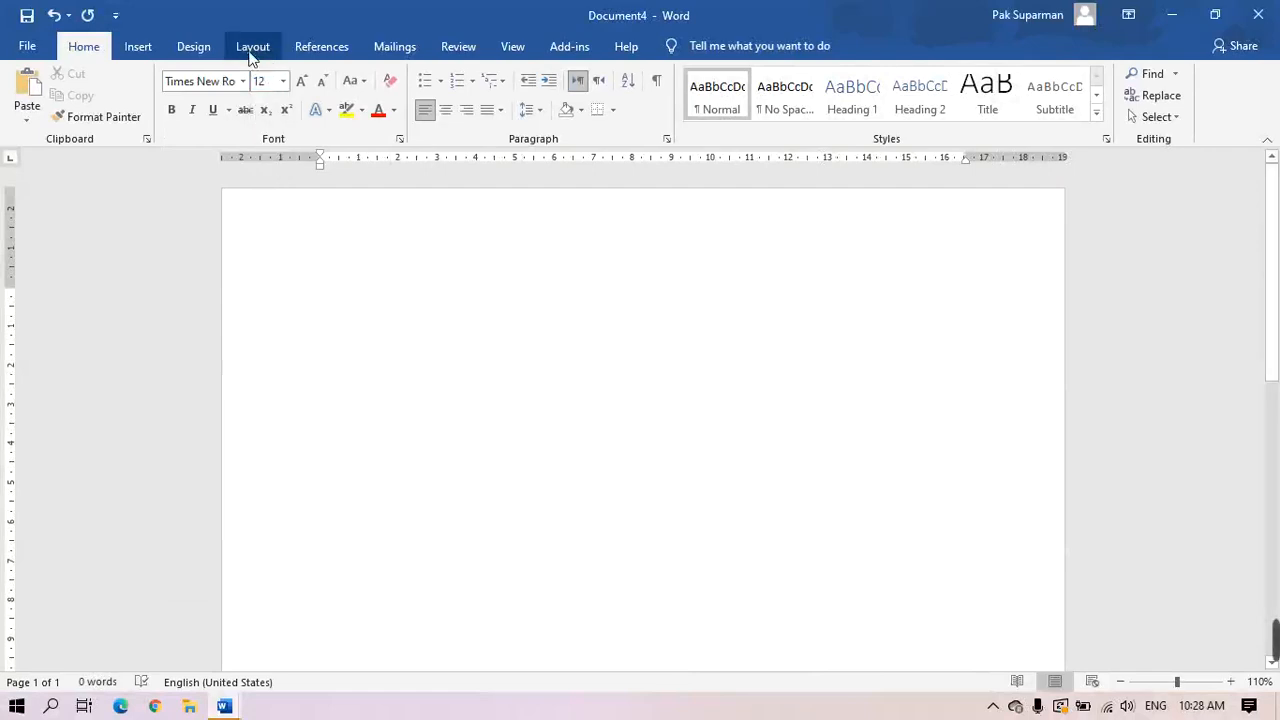
# Set the paper size to A4 with 4 cm left and 3 cm right margins
pyautogui.click(250, 52)
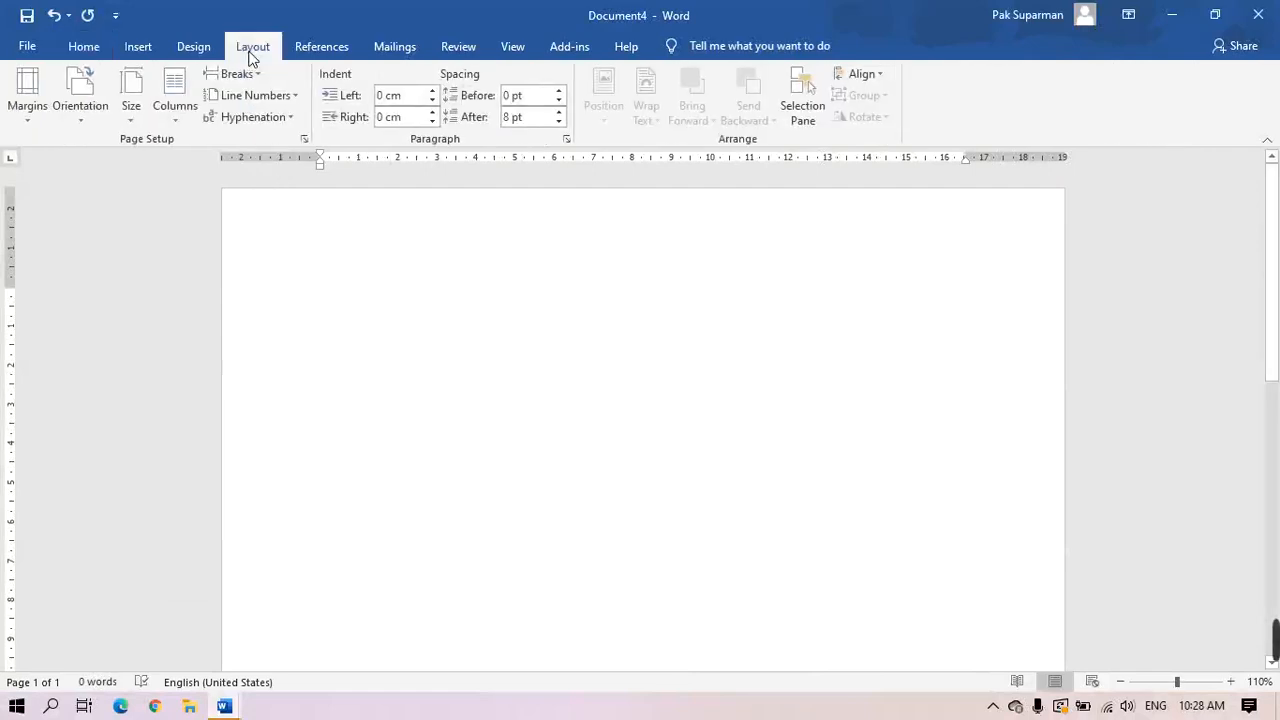
pyautogui.click(131, 115)
pyautogui.scroll(4, 316, 260)
pyautogui.click(225, 141)
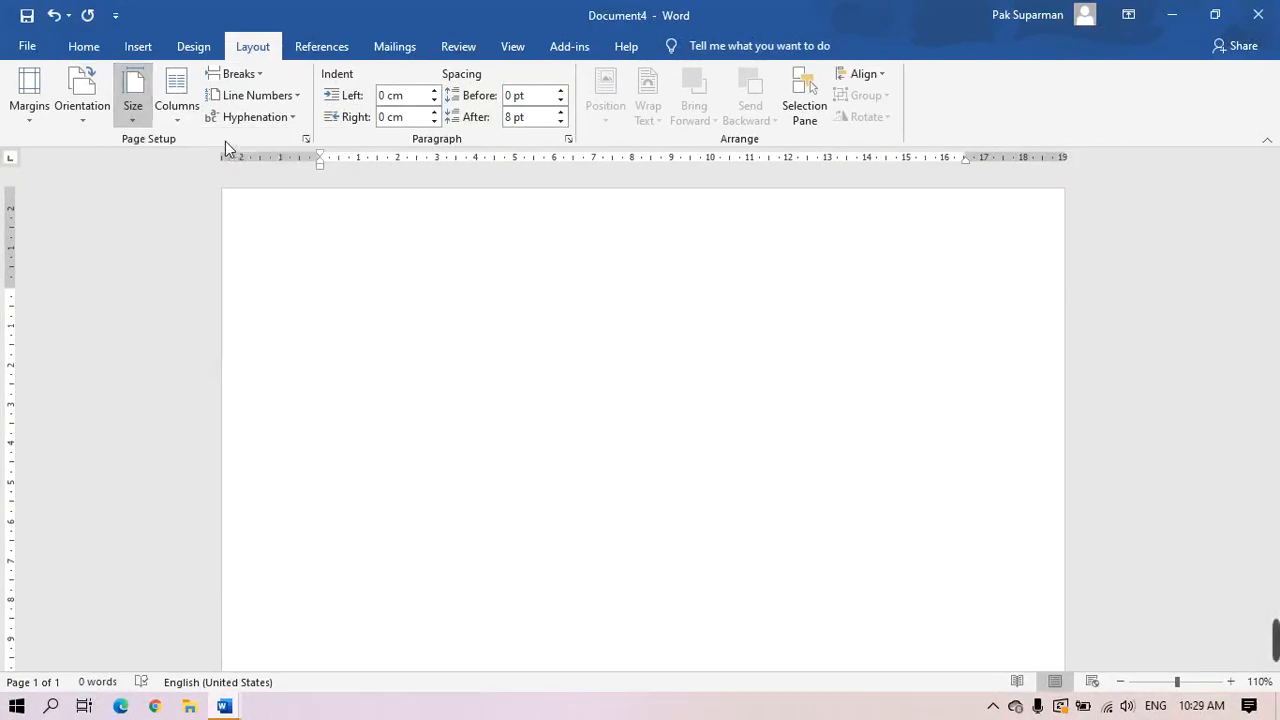
pyautogui.click(30, 118)
pyautogui.click(95, 160)
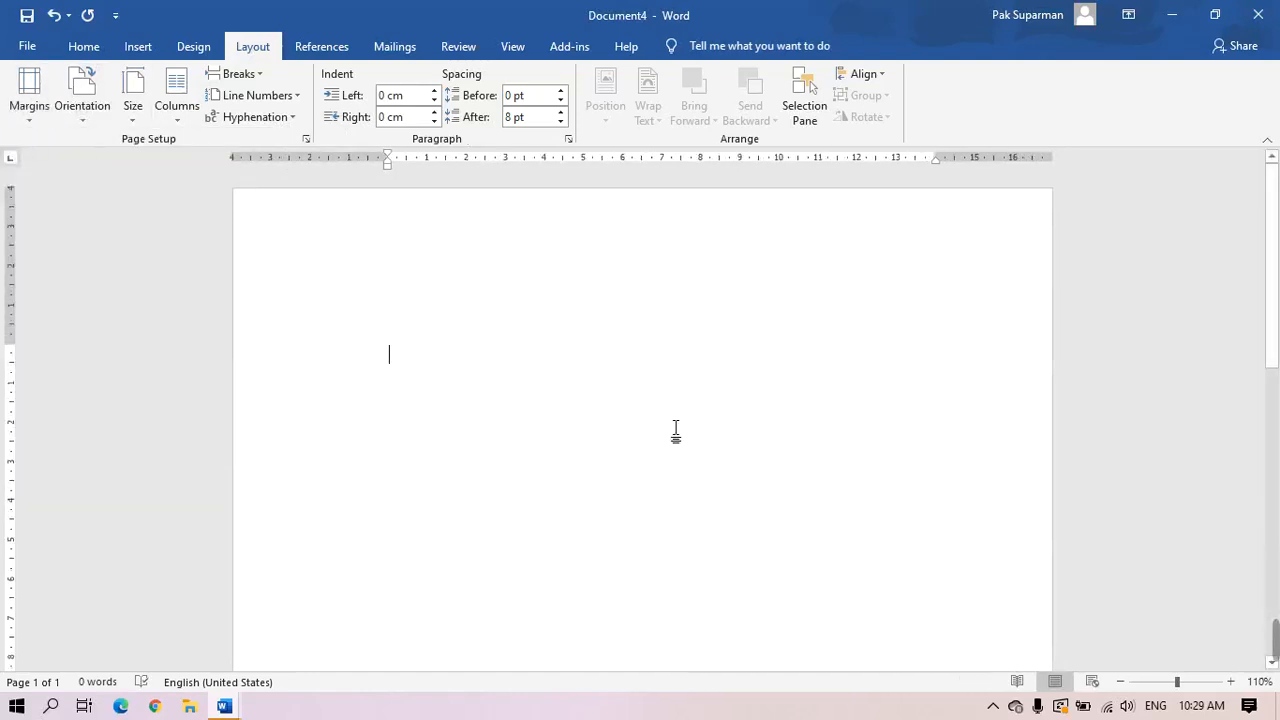
# Type 'Standar Deviasi' and 'Korelasi' on two lines, then switch to Chrome
pyautogui.write('S')
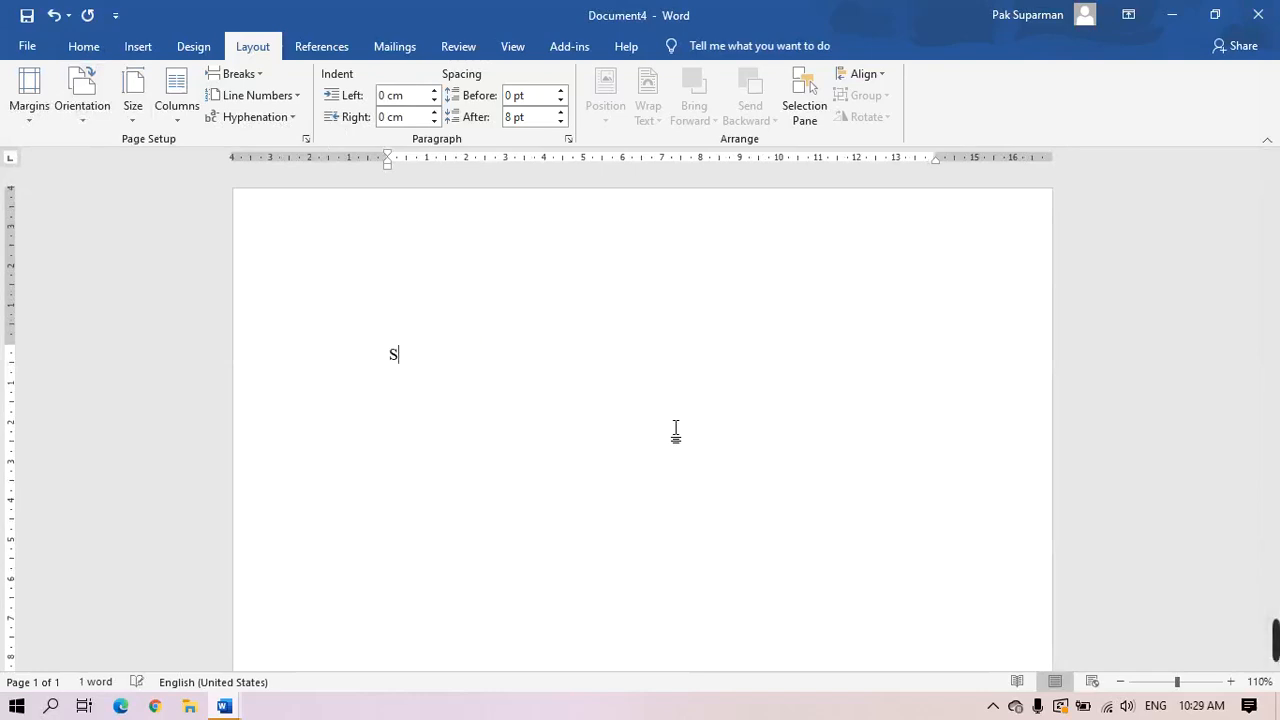
pyautogui.write('tandar Deviasi')
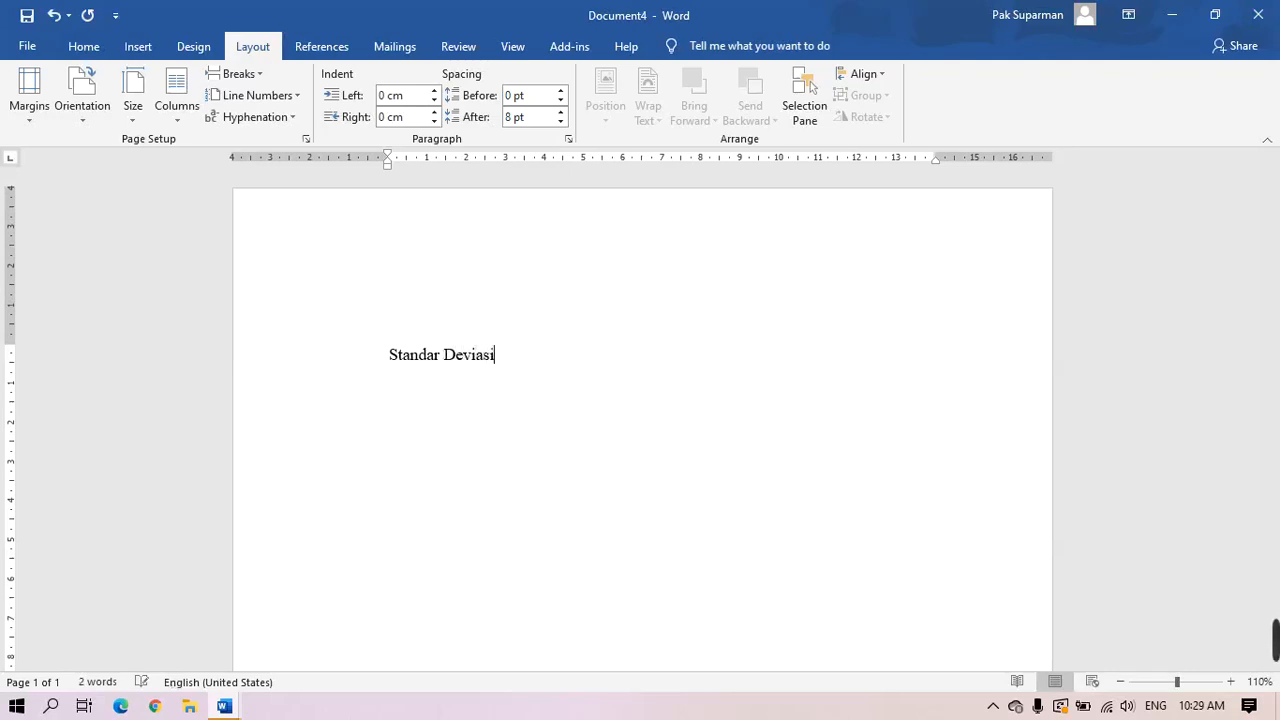
pyautogui.press('Return')
pyautogui.write('Korelasi')
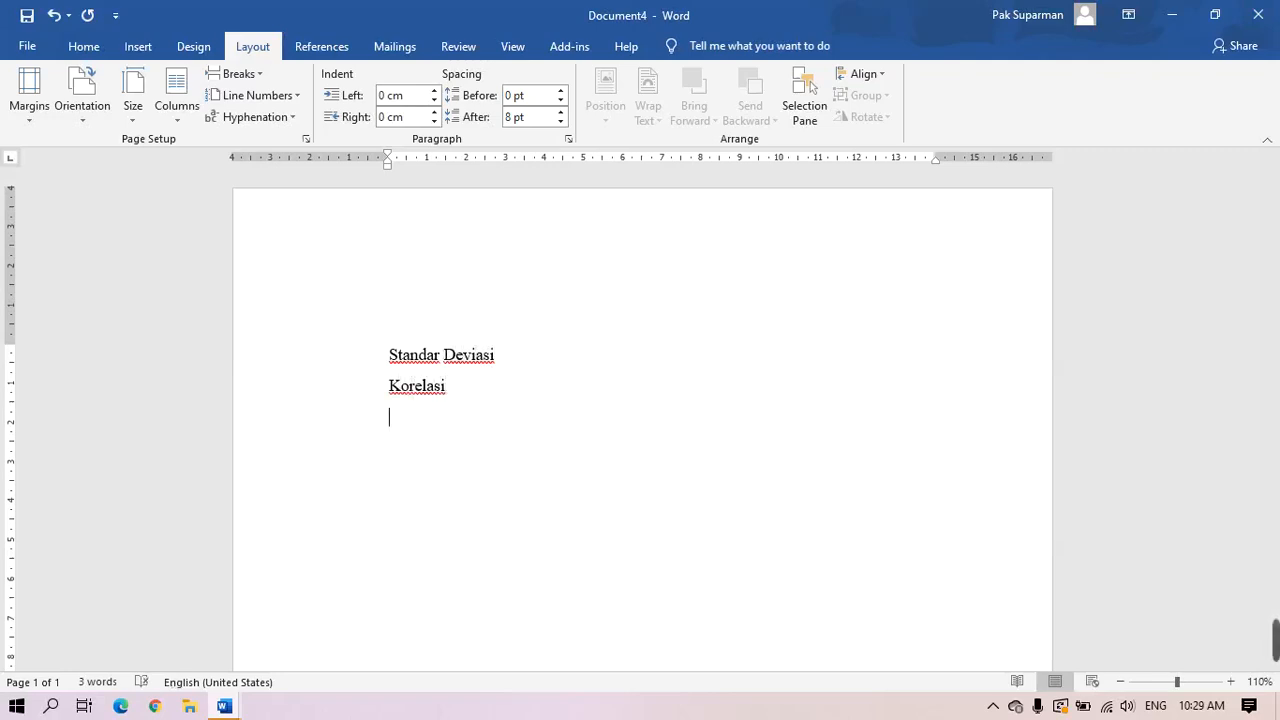
pyautogui.click(161, 709)
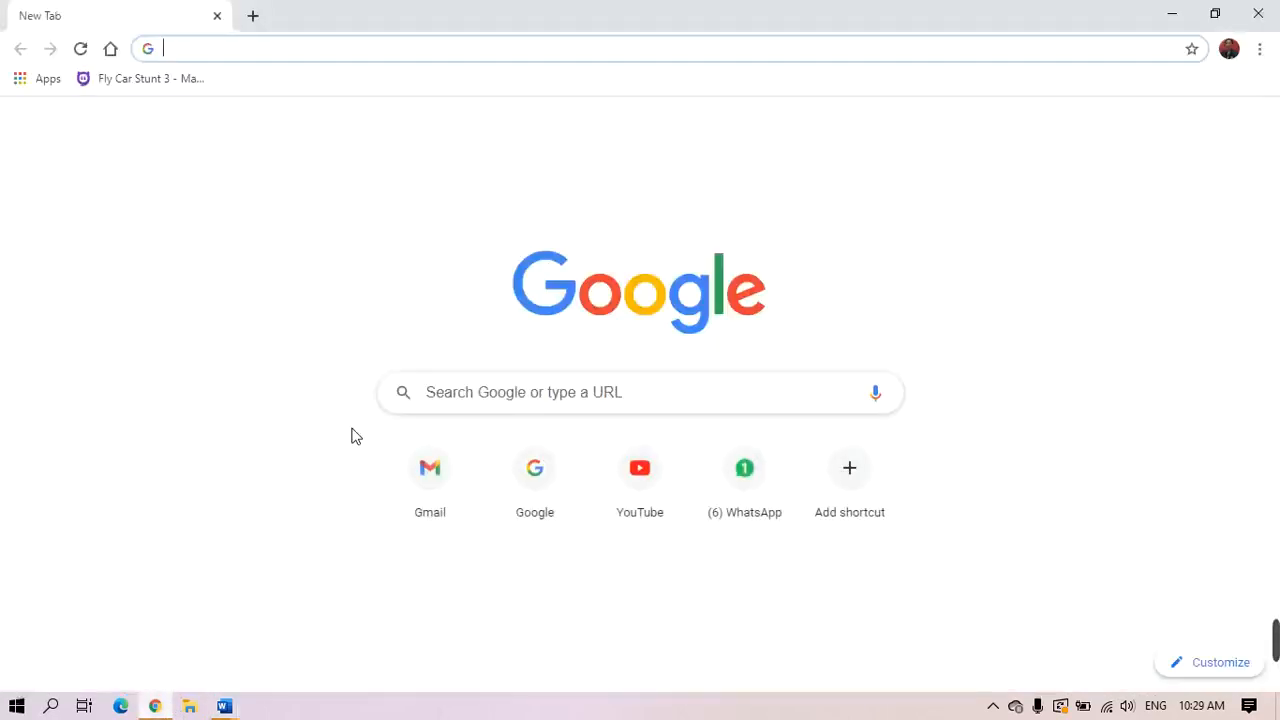
# Search Google for 'rumus standar deviasi' and check the Rumus Statistik result link
pyautogui.click(465, 407)
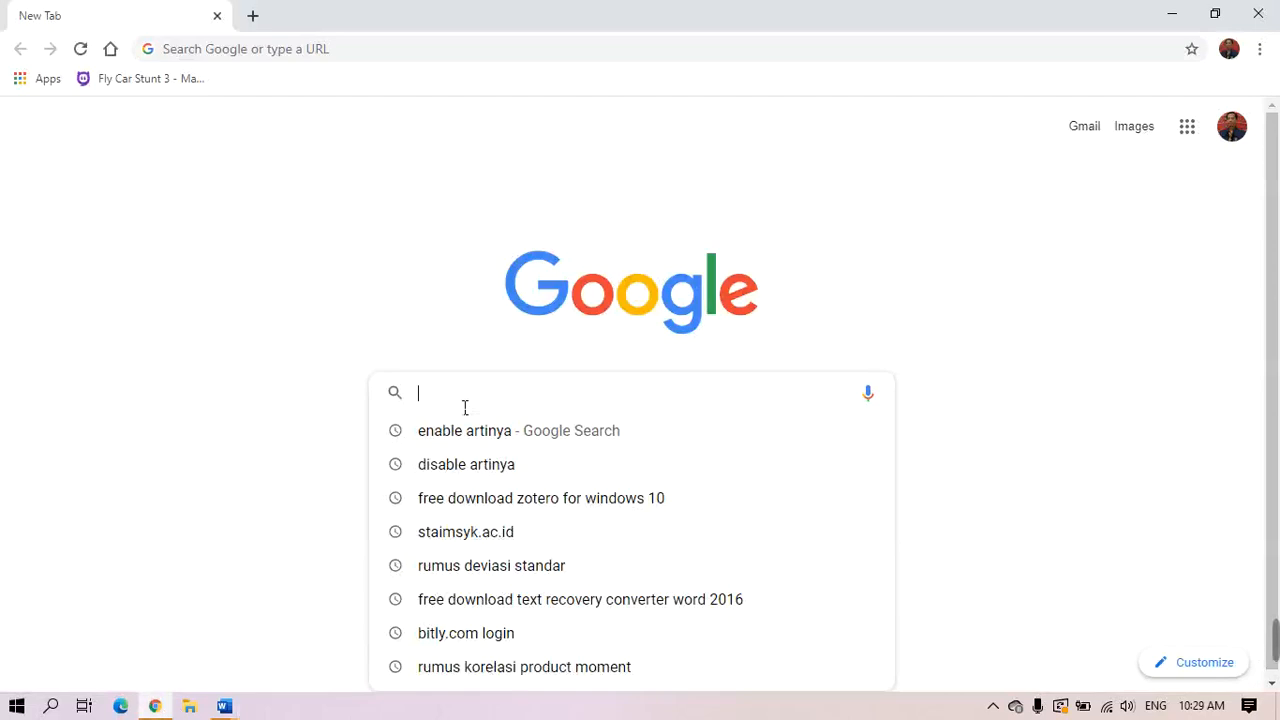
pyautogui.write('rumus')
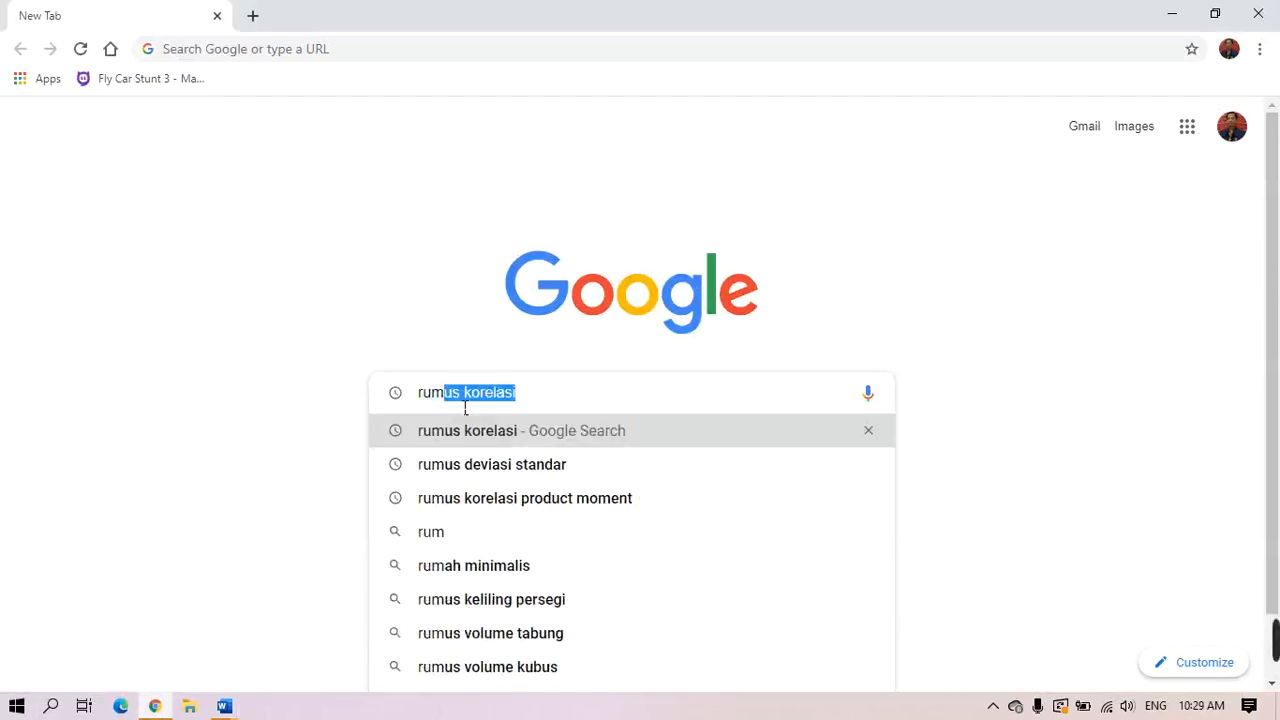
pyautogui.write(' standar')
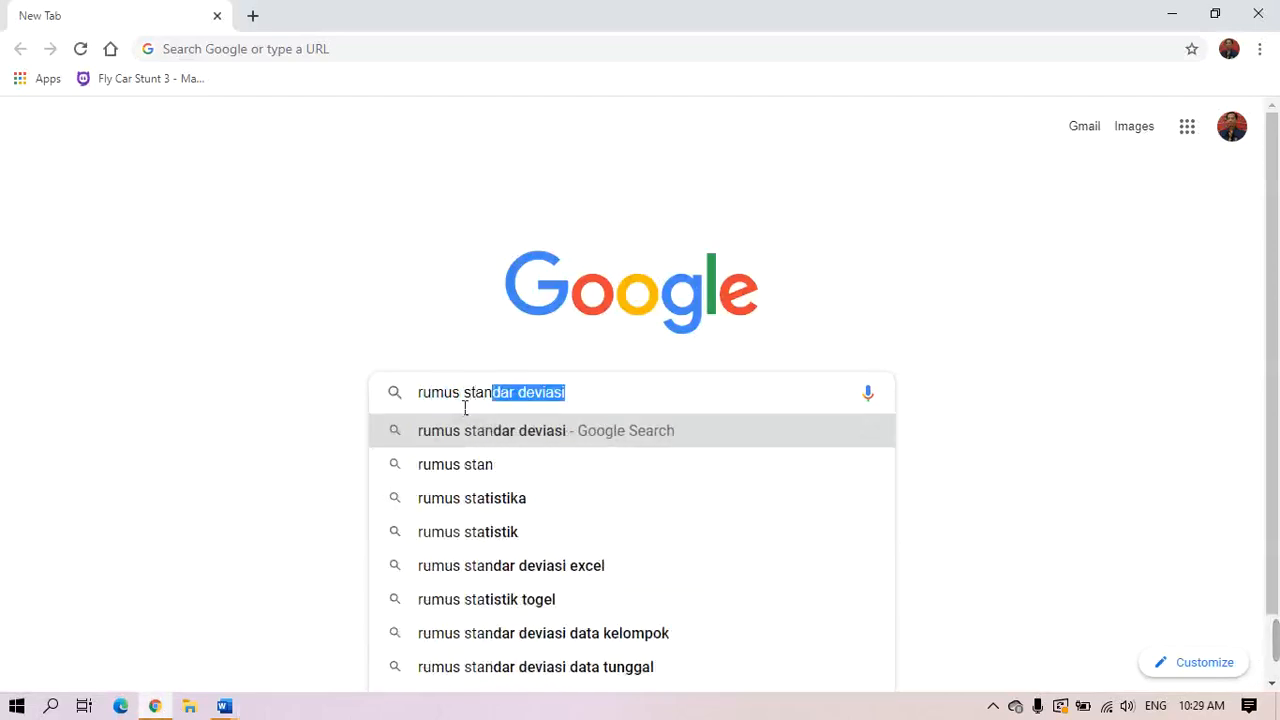
pyautogui.click(523, 438)
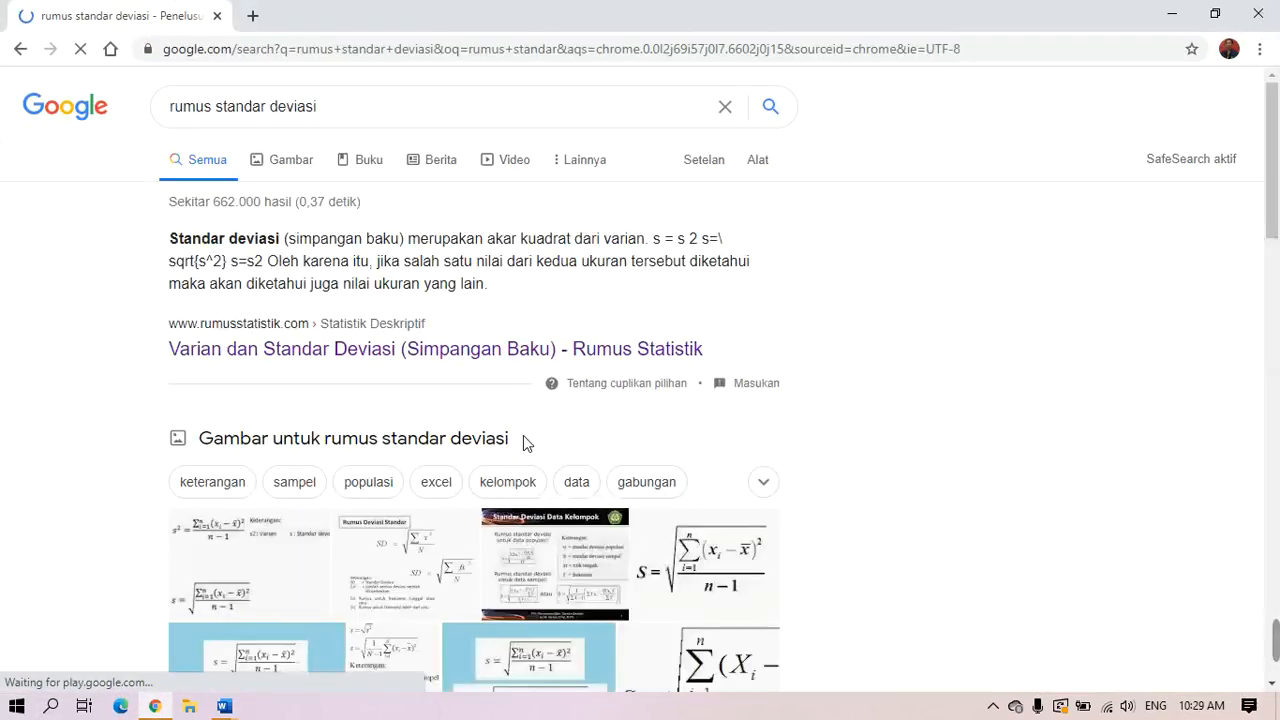
pyautogui.rightClick(699, 555)
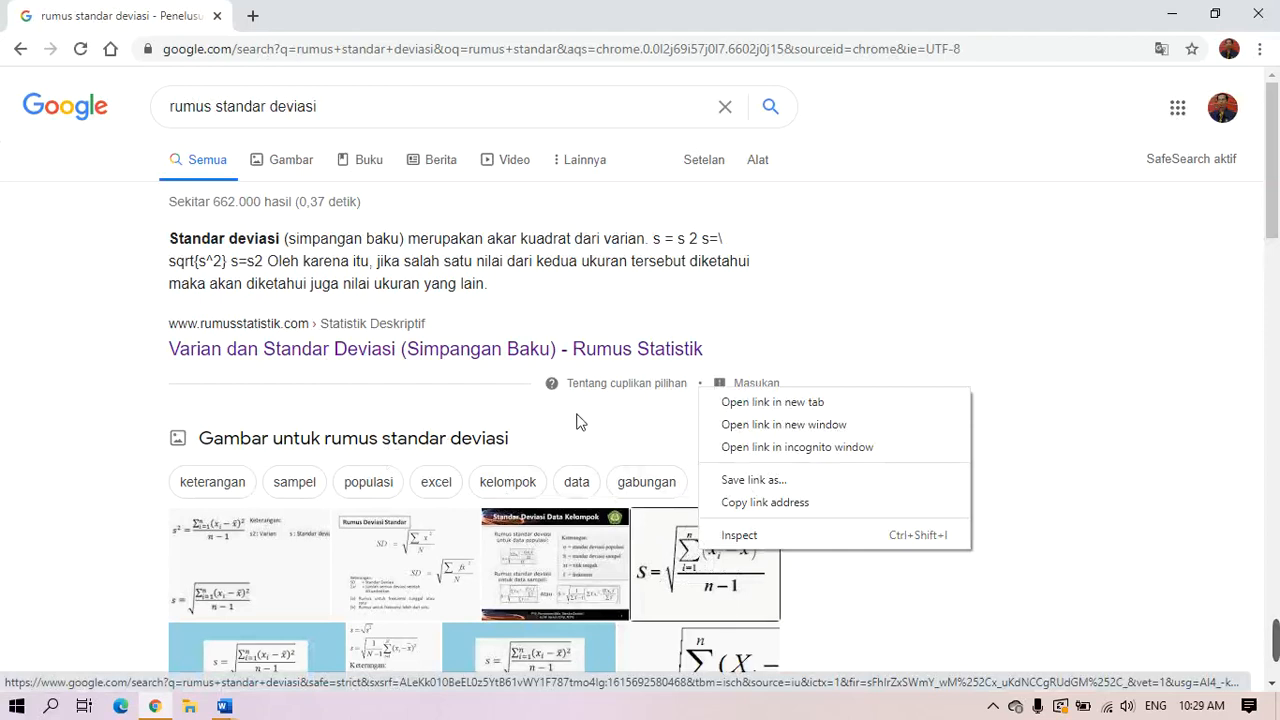
pyautogui.click(380, 423)
# Copy the standard deviation formula image from the Rumus Statistik article, then return to Document4
pyautogui.click(296, 352)
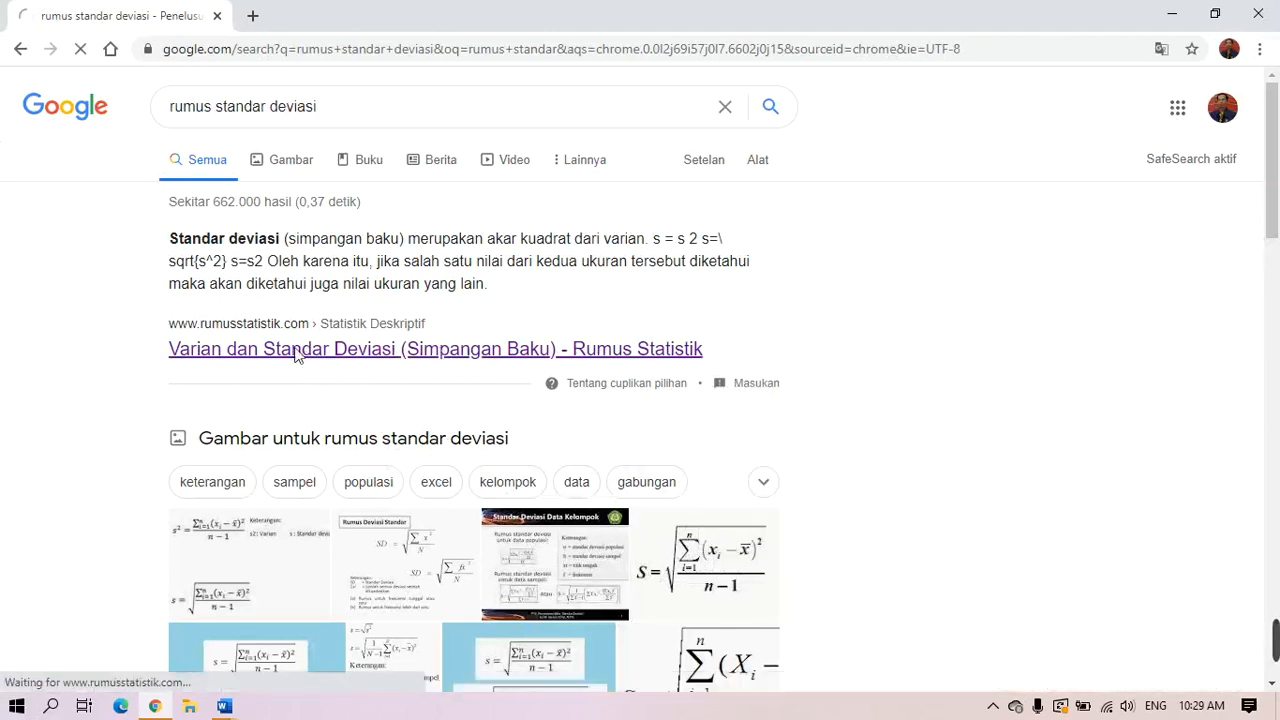
pyautogui.scroll(-5, 575, 437)
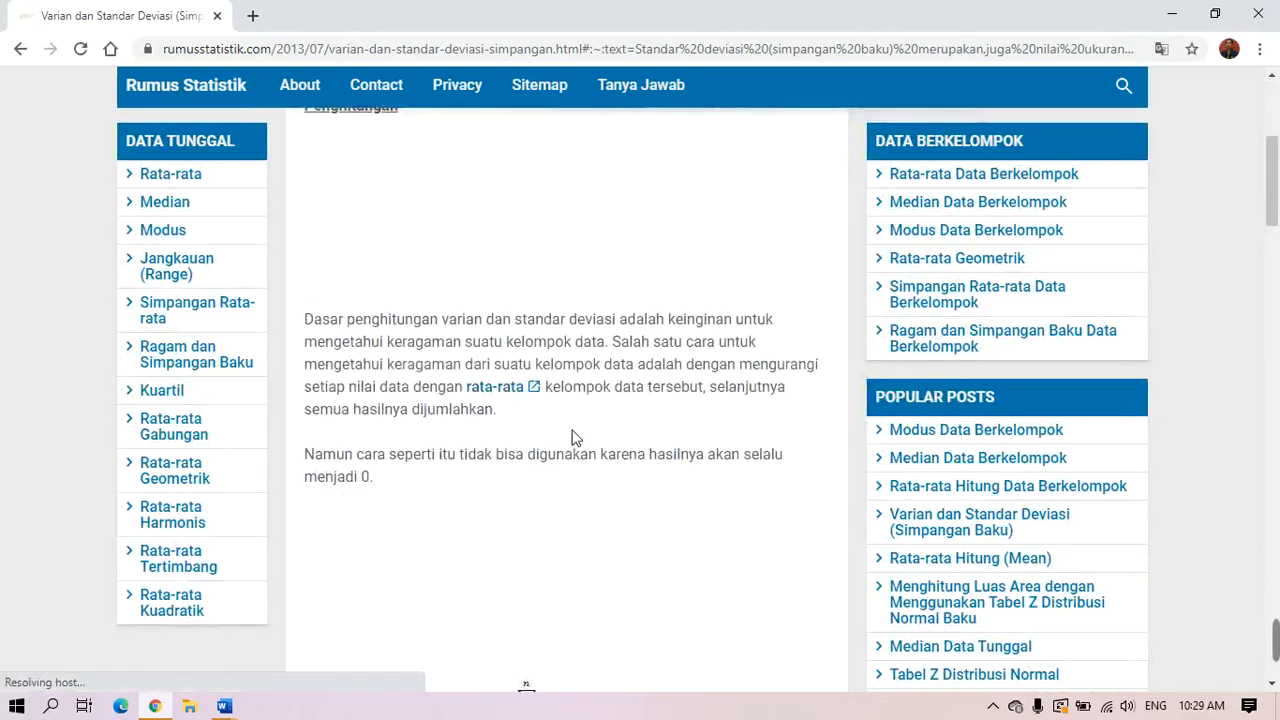
pyautogui.scroll(-2, 575, 440)
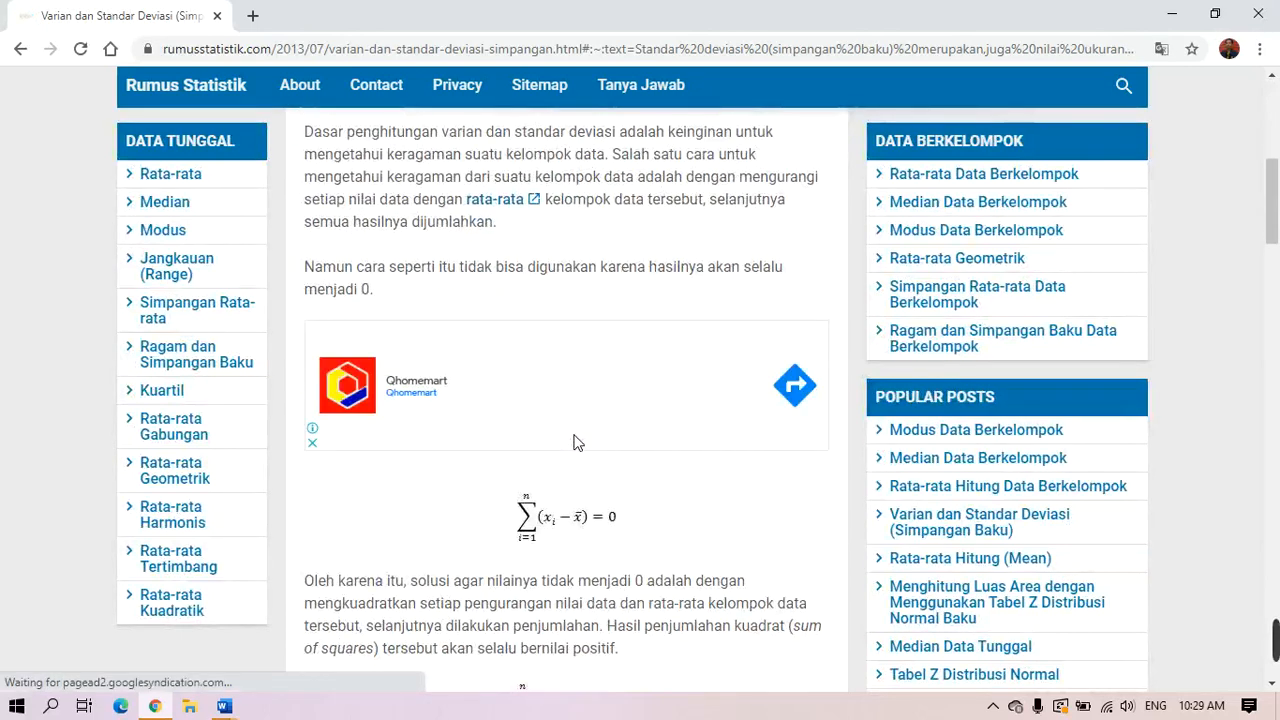
pyautogui.scroll(-3, 575, 443)
pyautogui.scroll(-5, 608, 528)
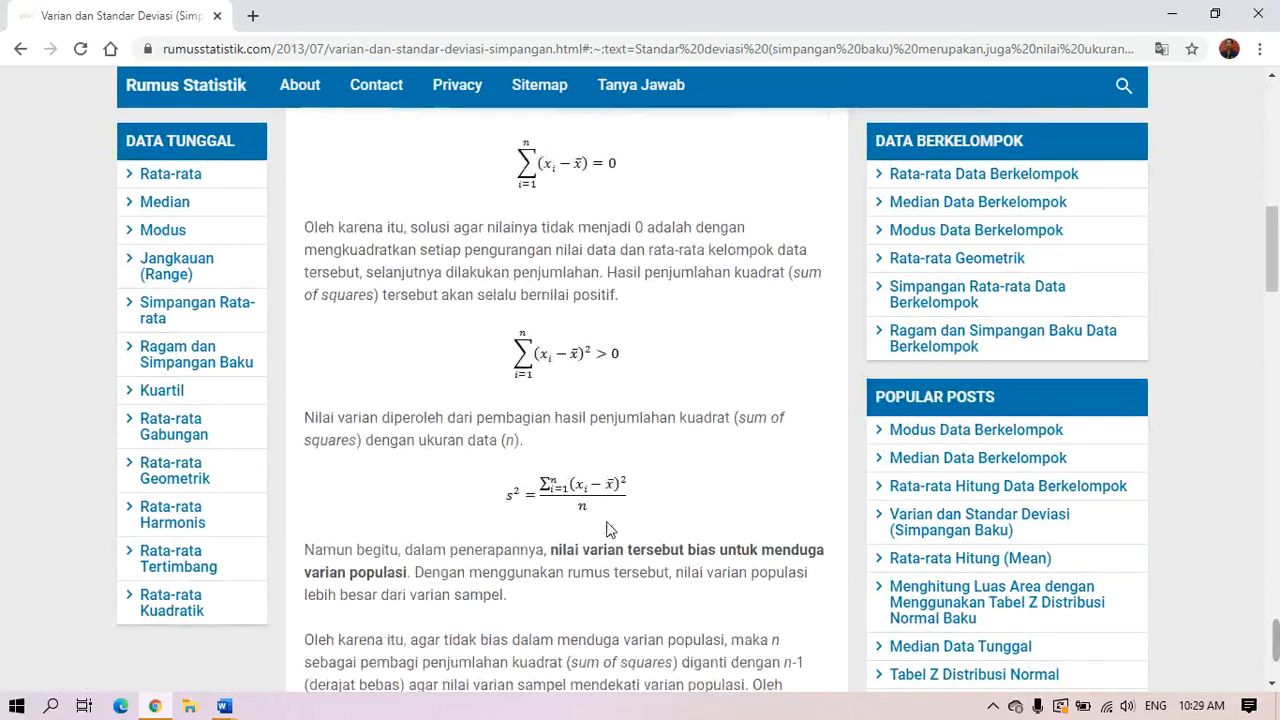
pyautogui.scroll(-1, 608, 528)
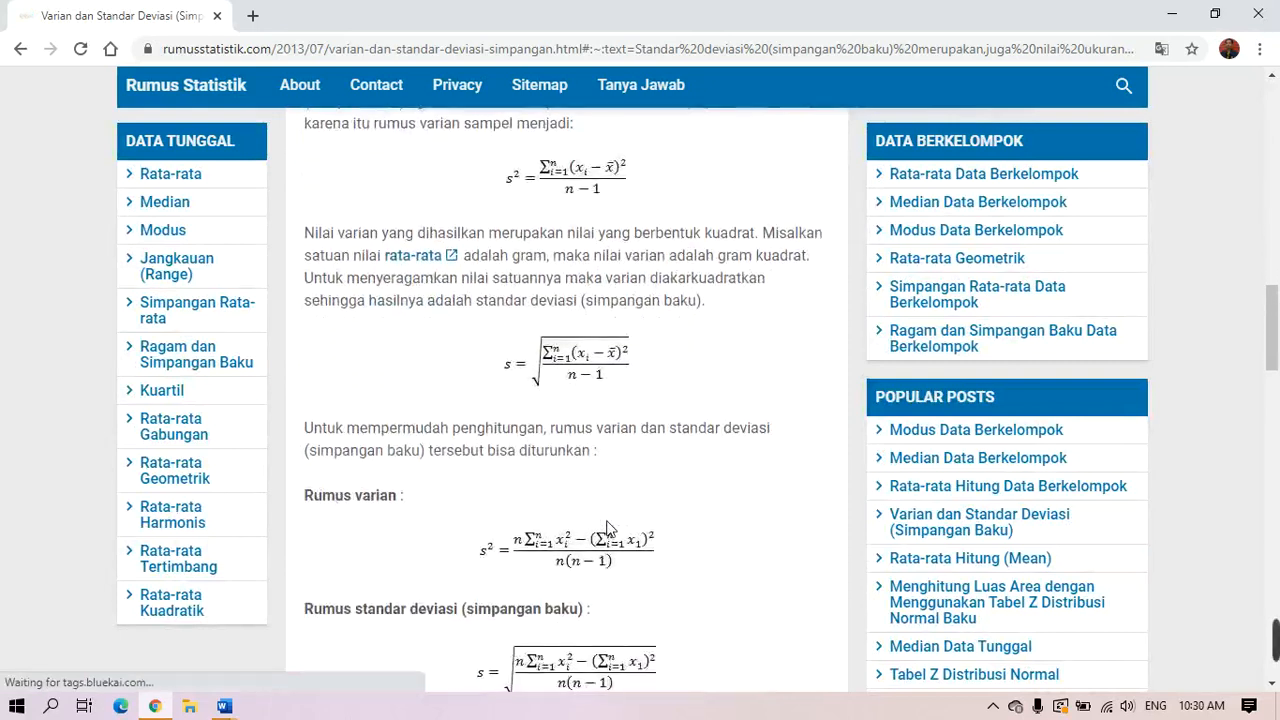
pyautogui.rightClick(575, 368)
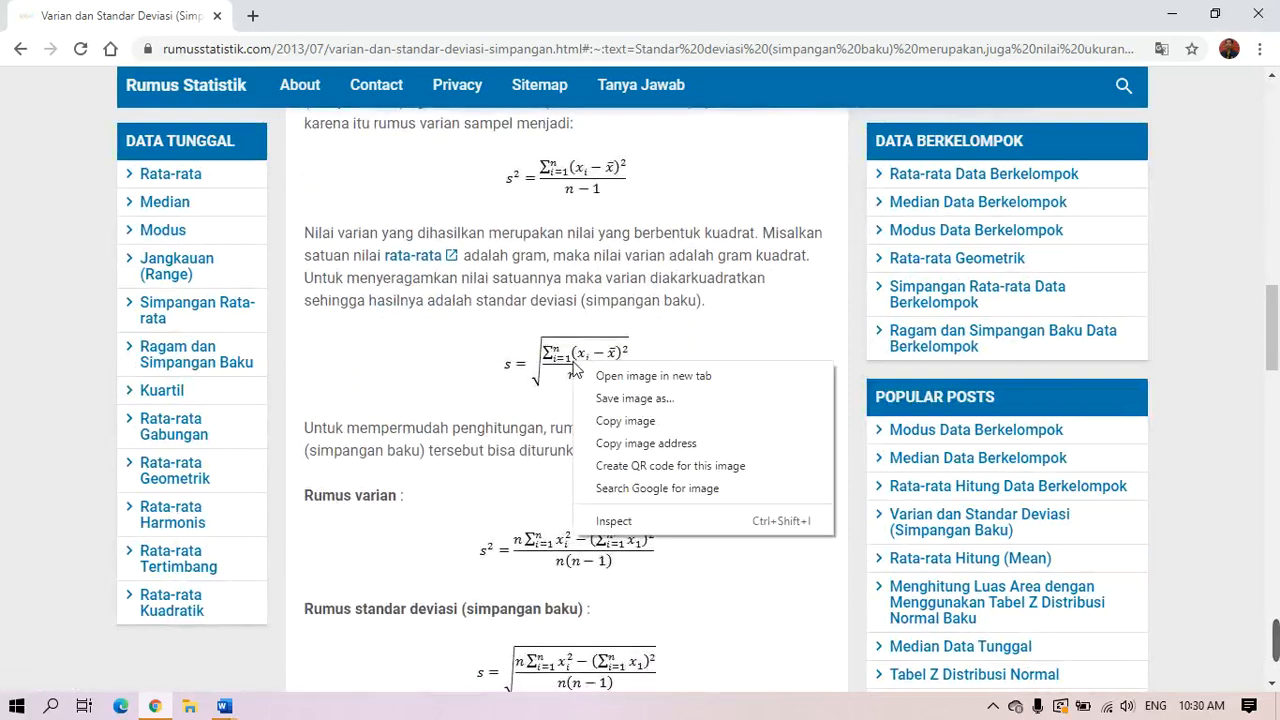
pyautogui.click(625, 421)
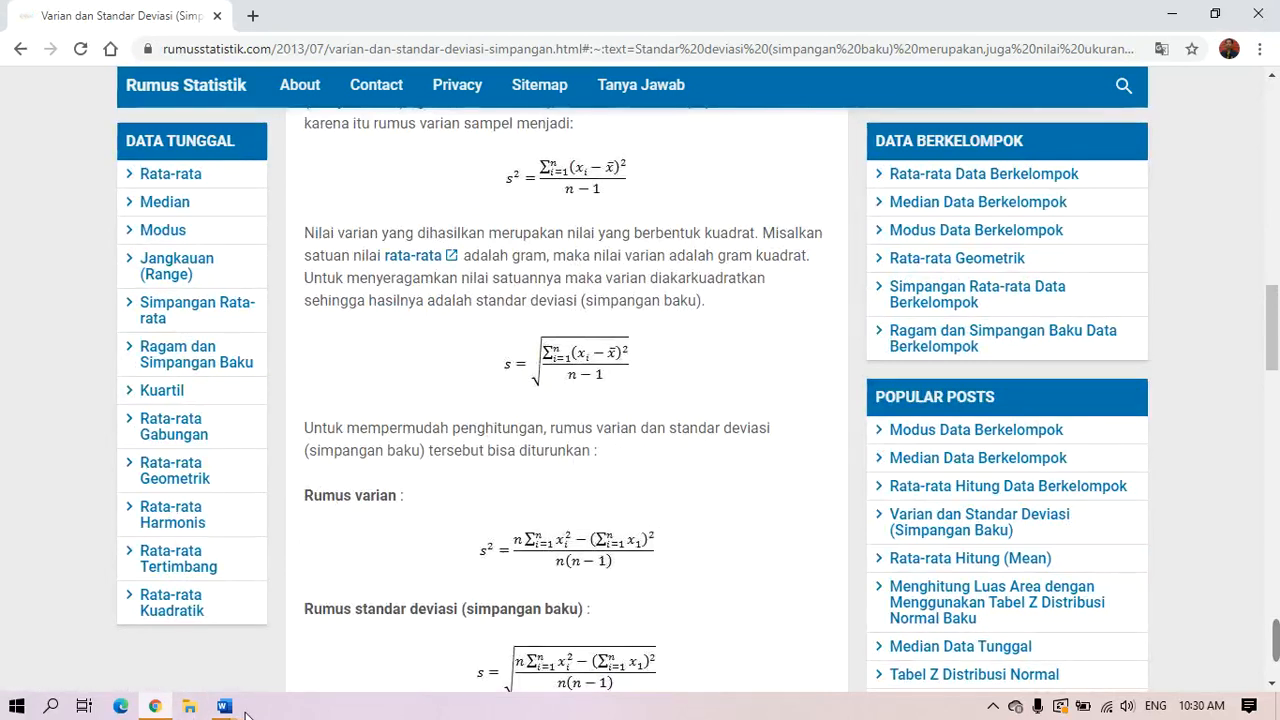
pyautogui.moveTo(226, 706)
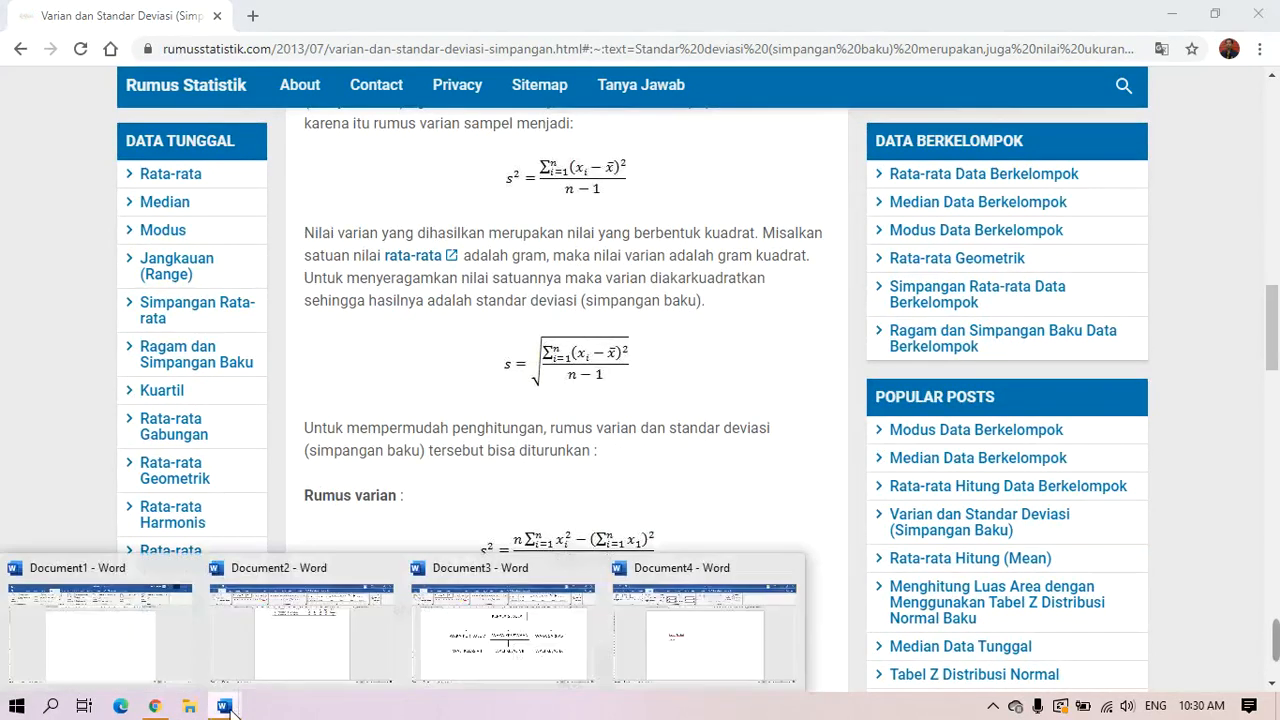
pyautogui.click(719, 661)
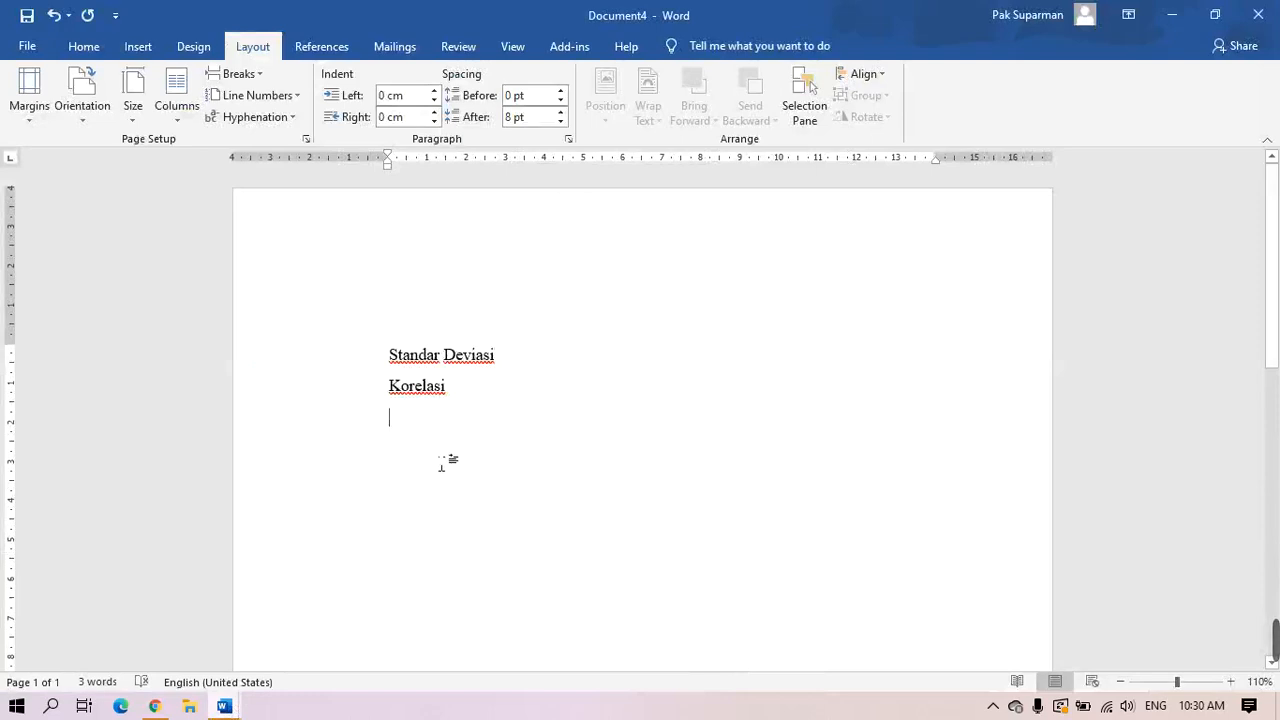
# Paste the standard deviation formula image under 'Korelasi' and go back to the Google results
pyautogui.hotkey('ctrl', 'v')
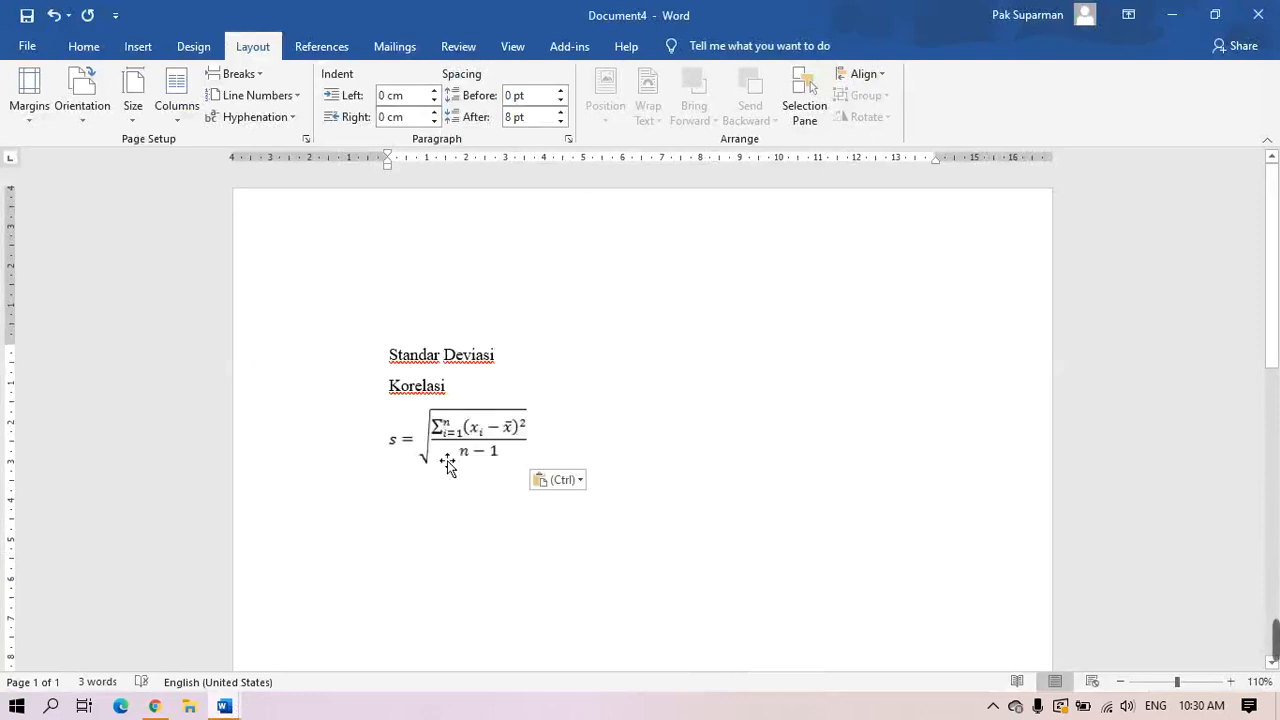
pyautogui.moveTo(475, 462); pyautogui.dragTo(755, 486)
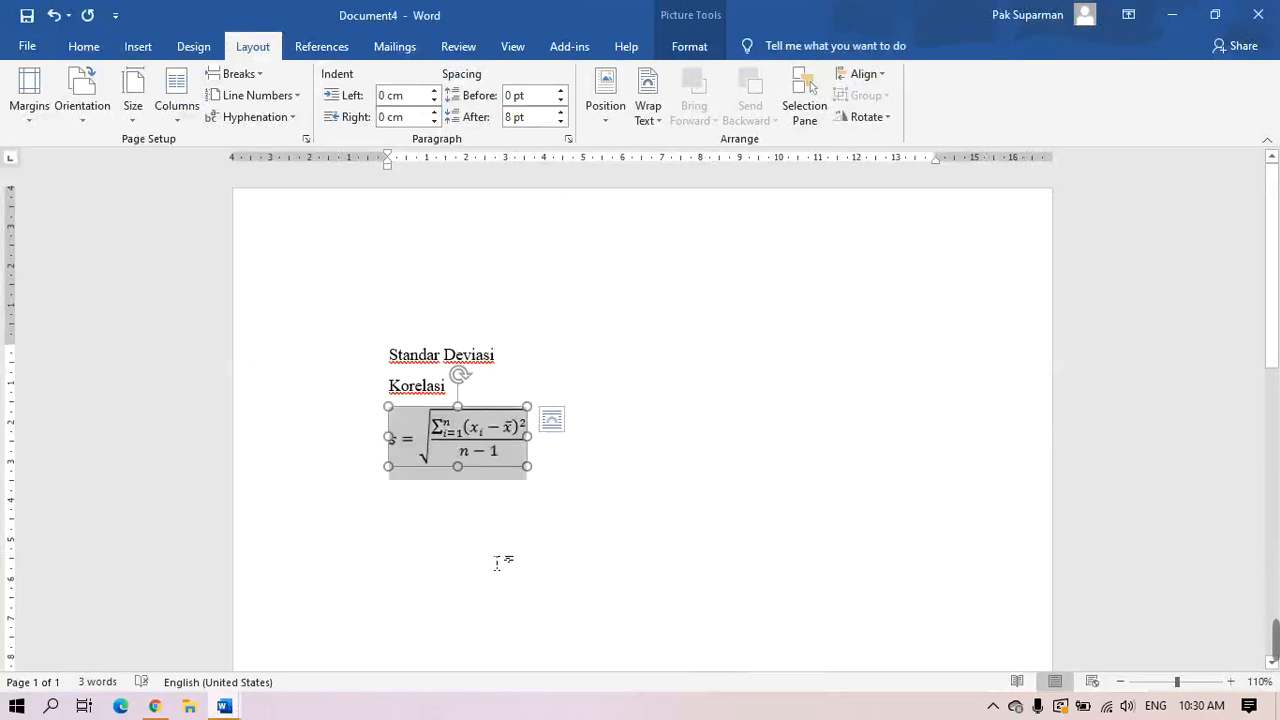
pyautogui.click(163, 707)
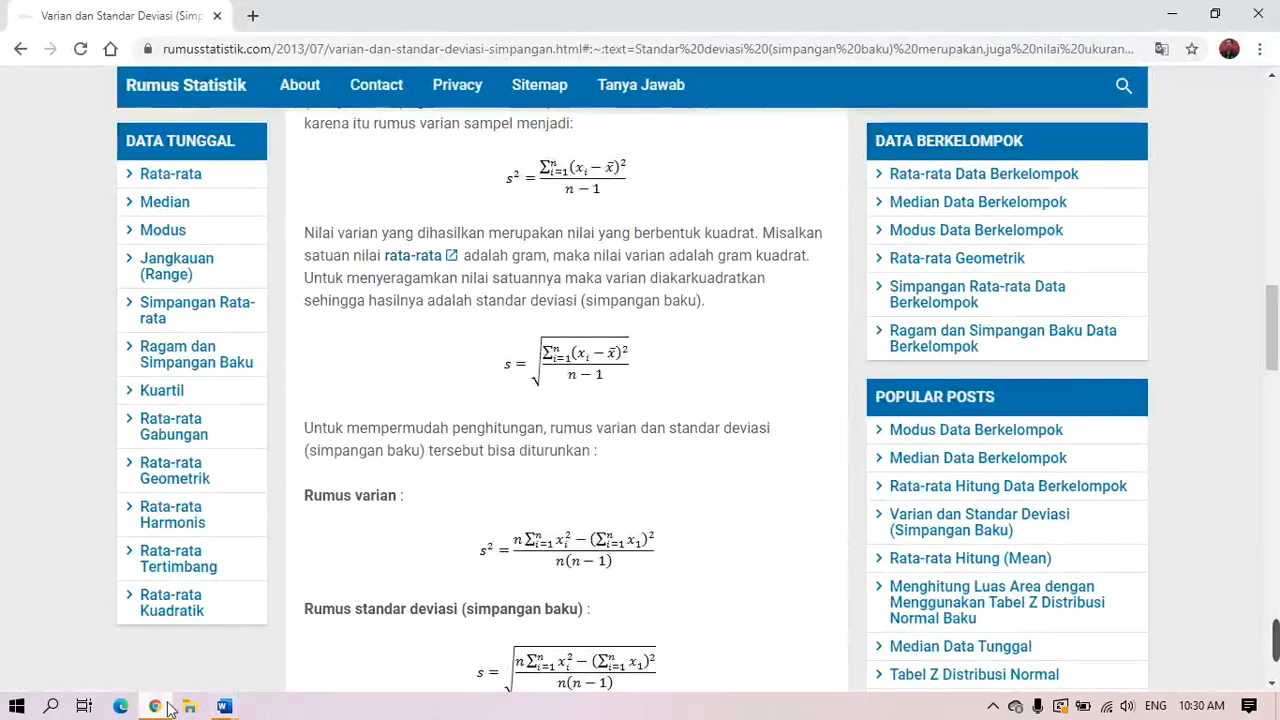
pyautogui.click(20, 48)
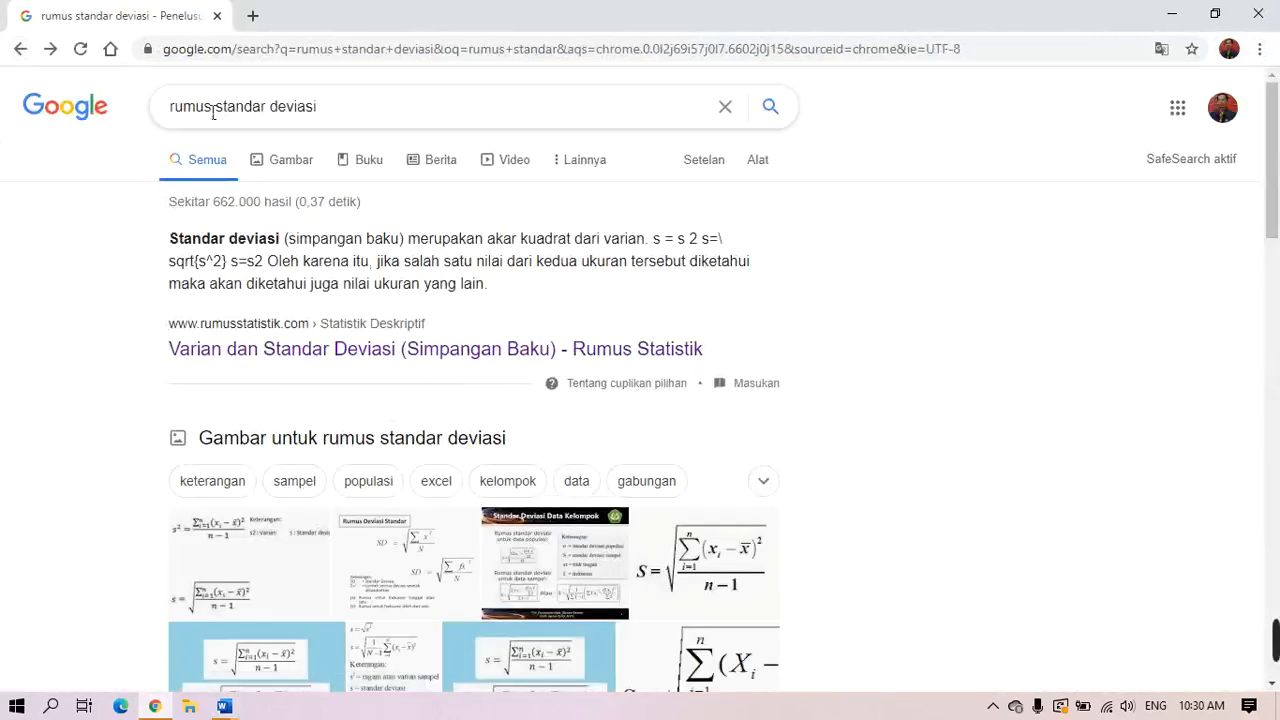
# Search 'rumus korelasi product moment' and copy the Teorionline Pearson correlation formula image
pyautogui.moveTo(216, 117); pyautogui.dragTo(360, 131)
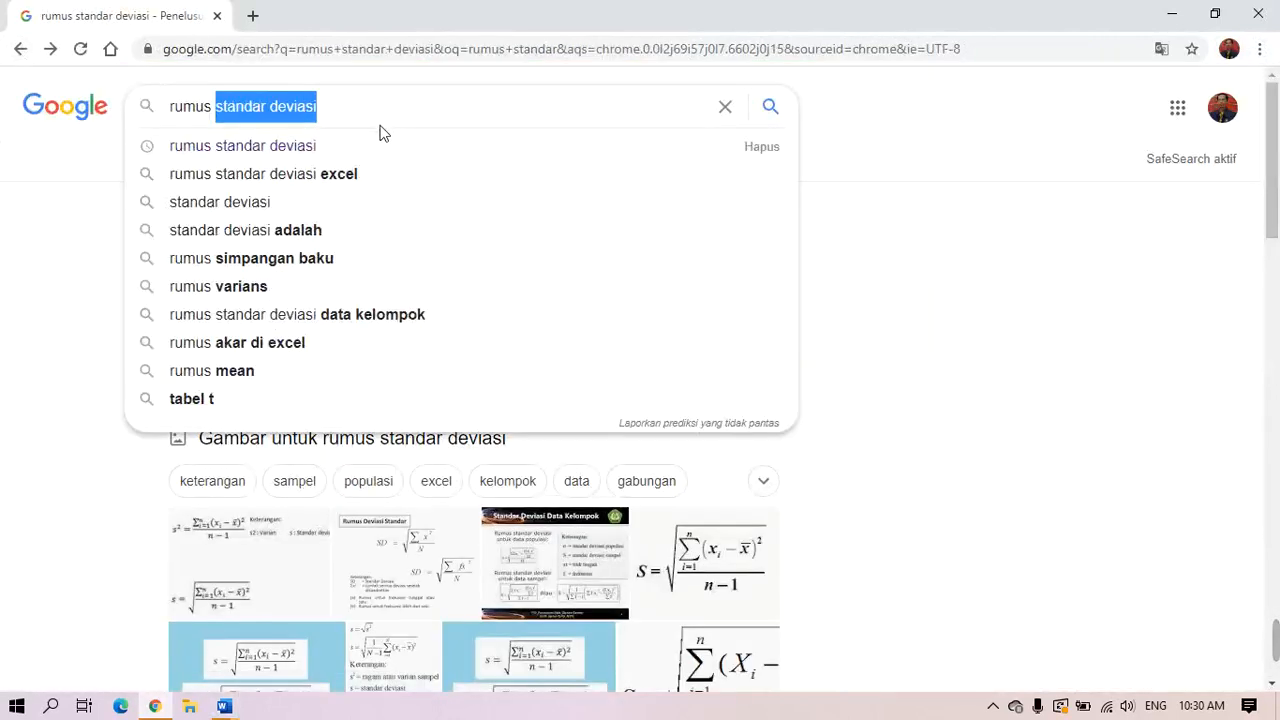
pyautogui.write('korelasi')
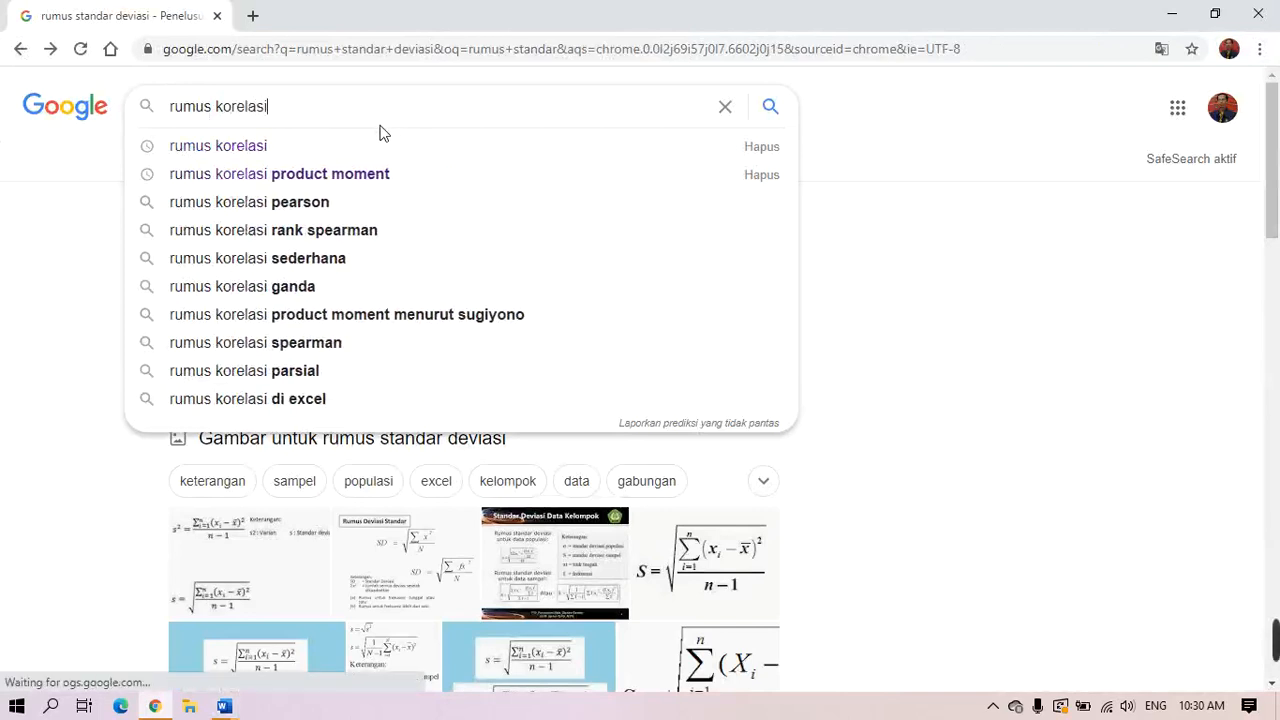
pyautogui.click(369, 172)
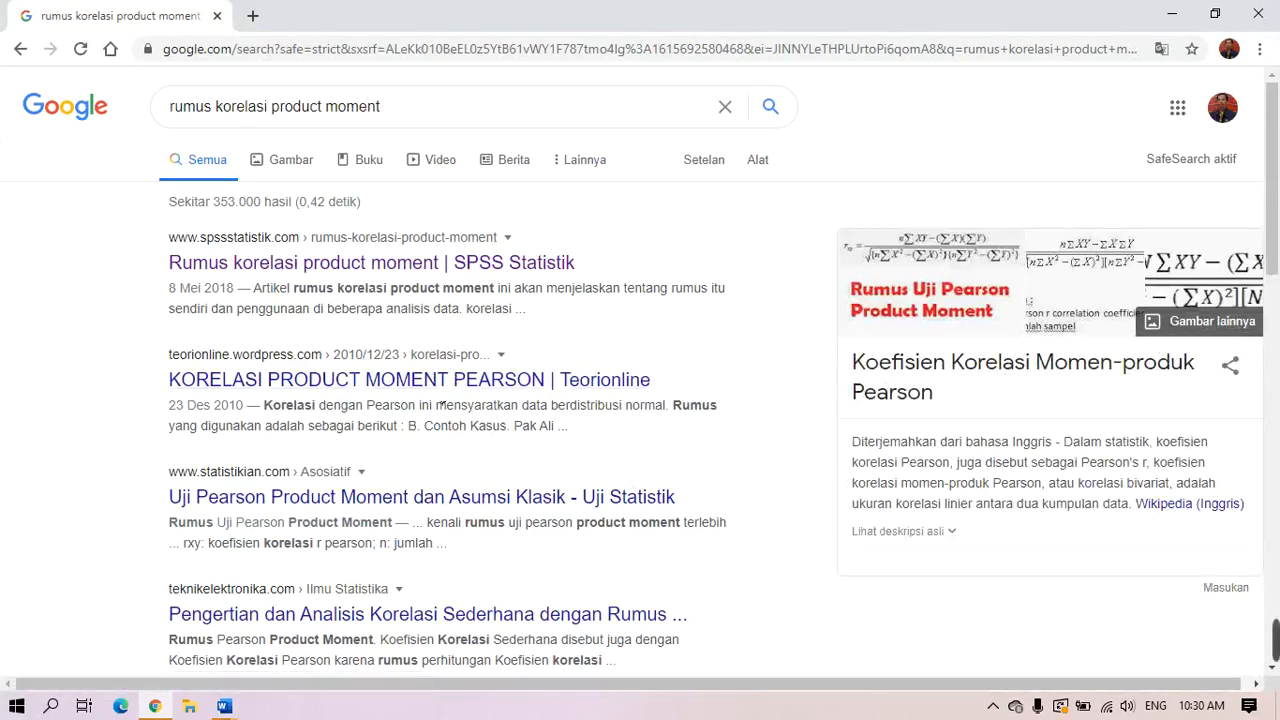
pyautogui.click(426, 383)
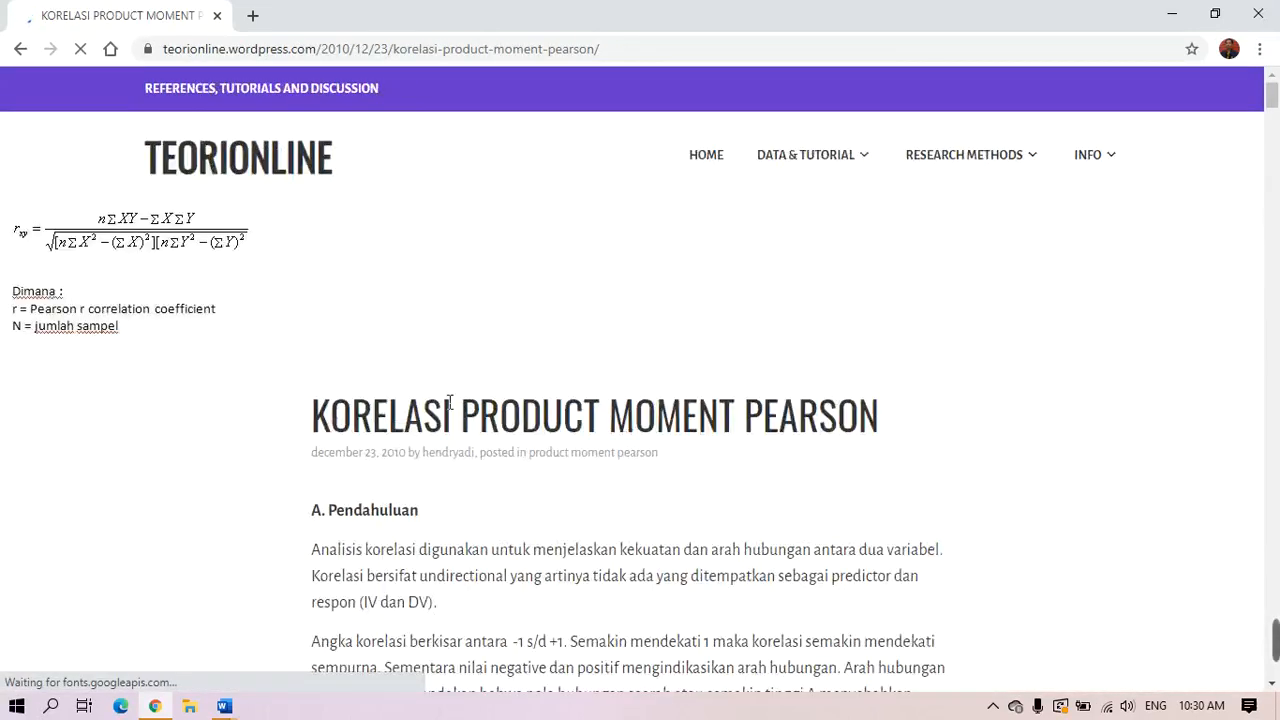
pyautogui.rightClick(173, 243)
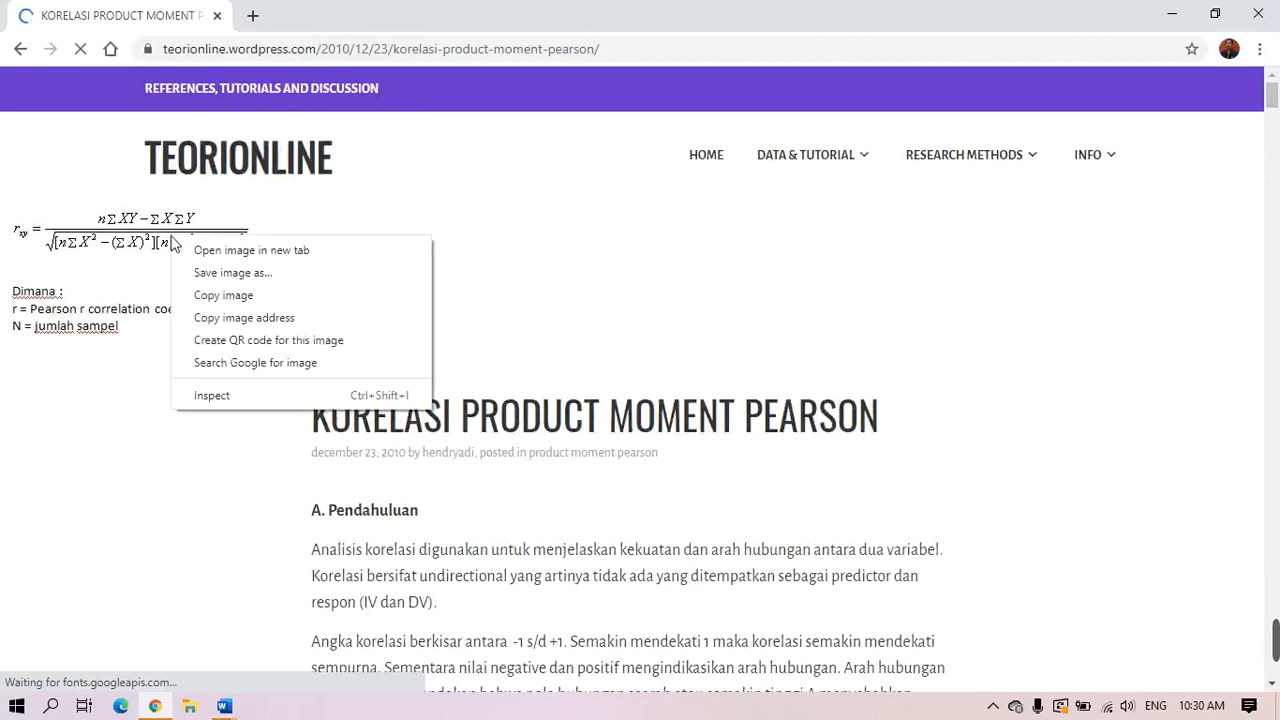
pyautogui.click(226, 297)
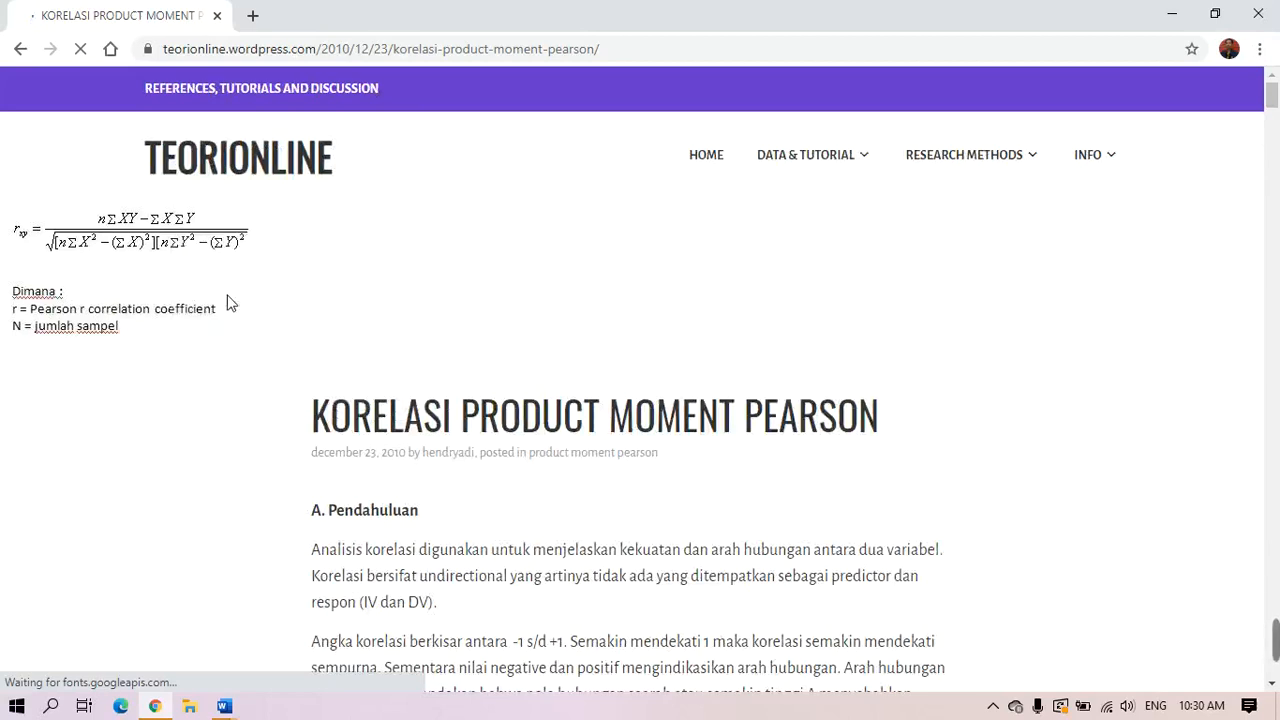
pyautogui.click(224, 706)
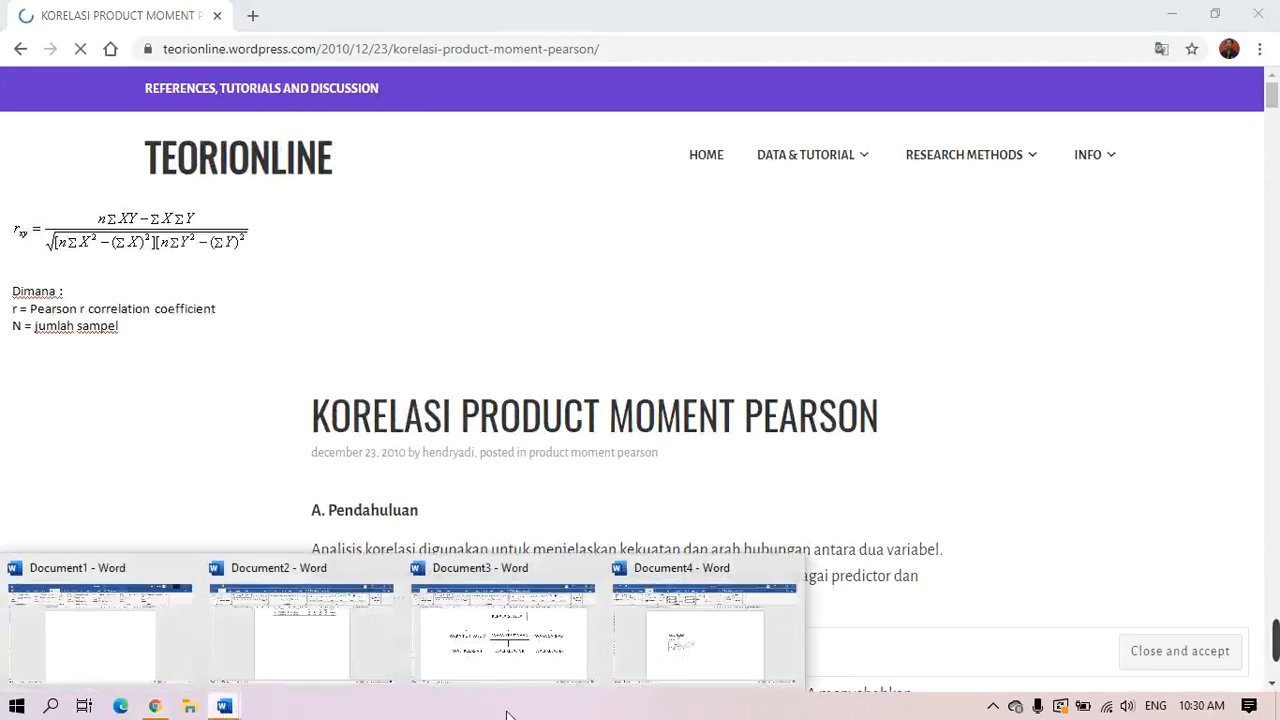
# Paste the Pearson correlation image on a new line below the standard deviation formula and copy it
pyautogui.click(724, 693)
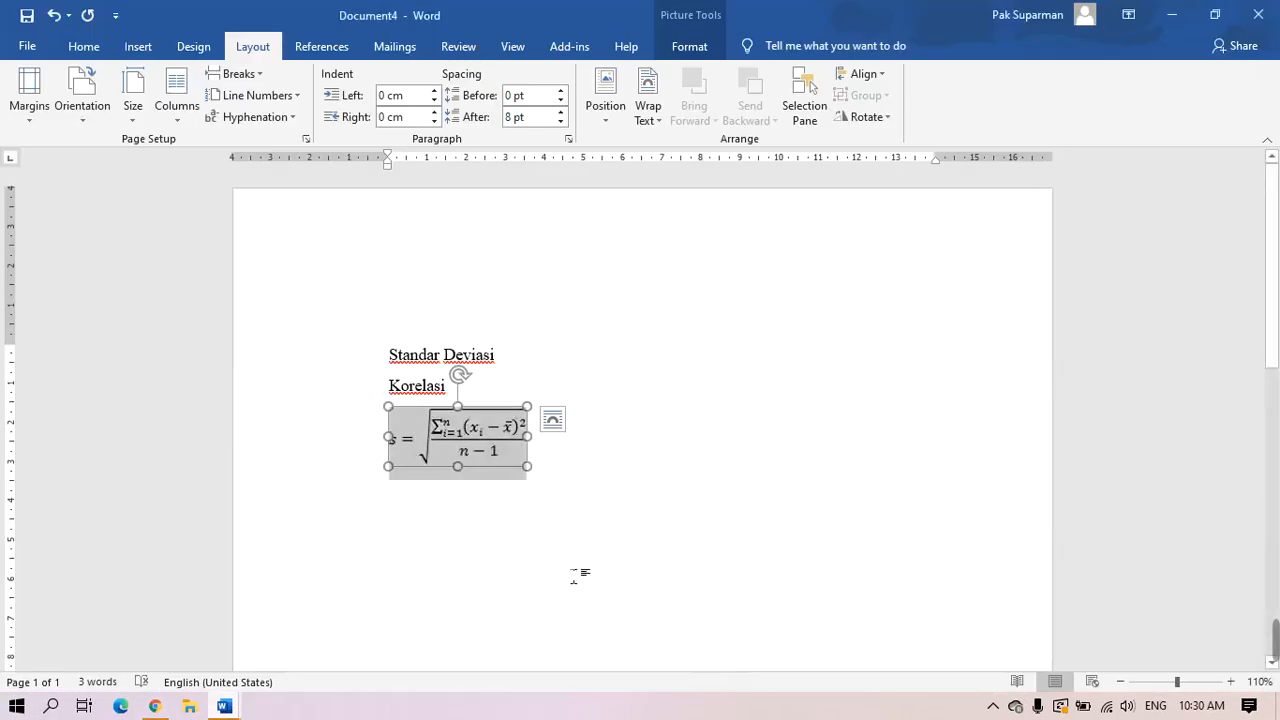
pyautogui.click(713, 488)
pyautogui.press('Return')
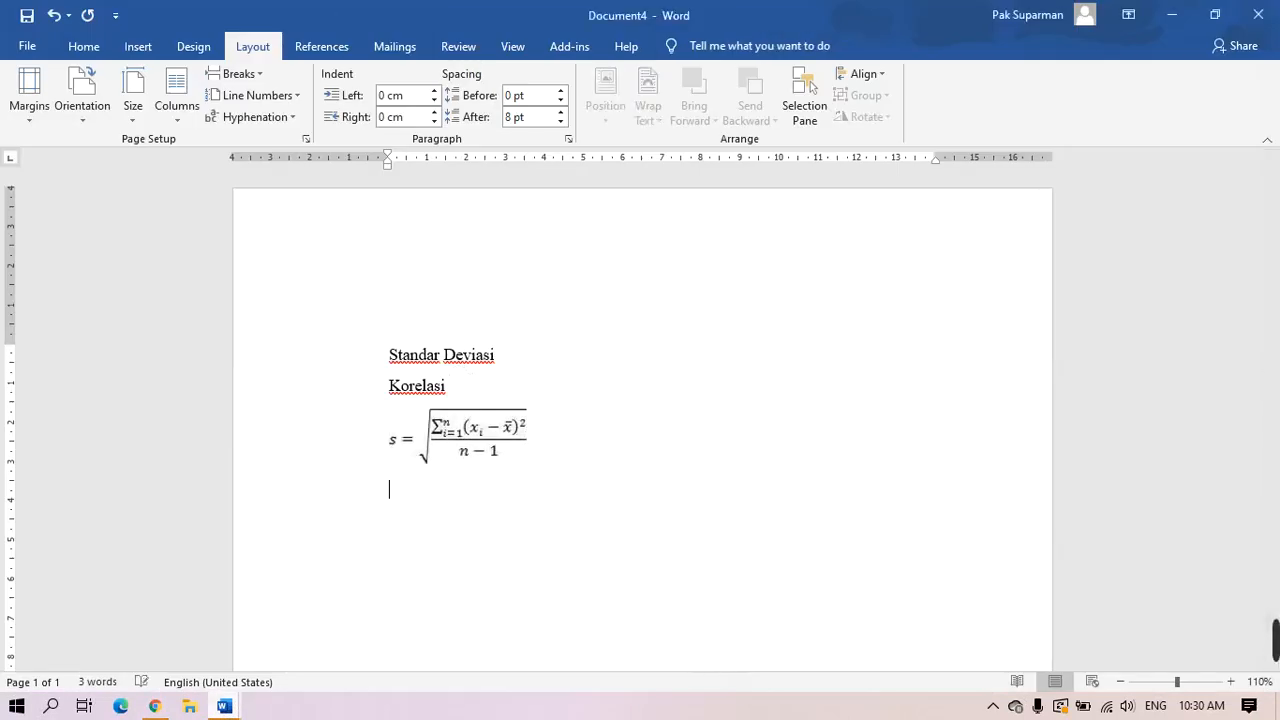
pyautogui.hotkey('ctrl', 'v')
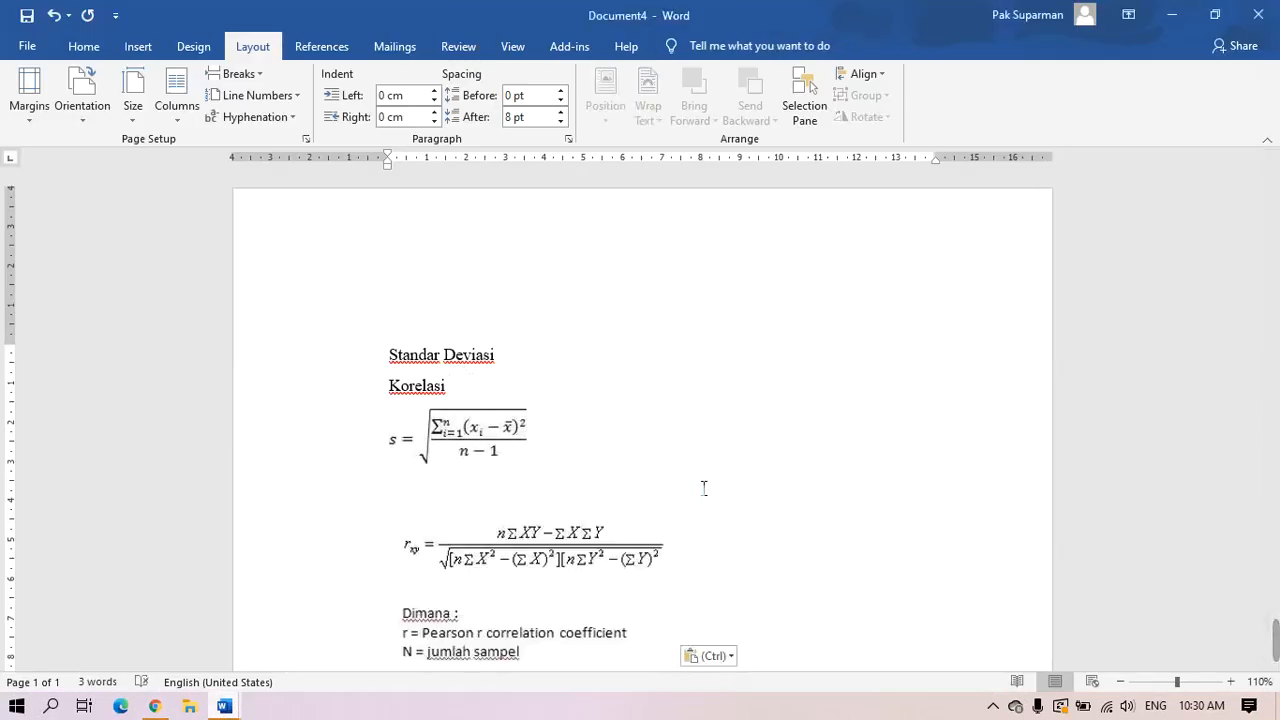
pyautogui.scroll(-3, 704, 488)
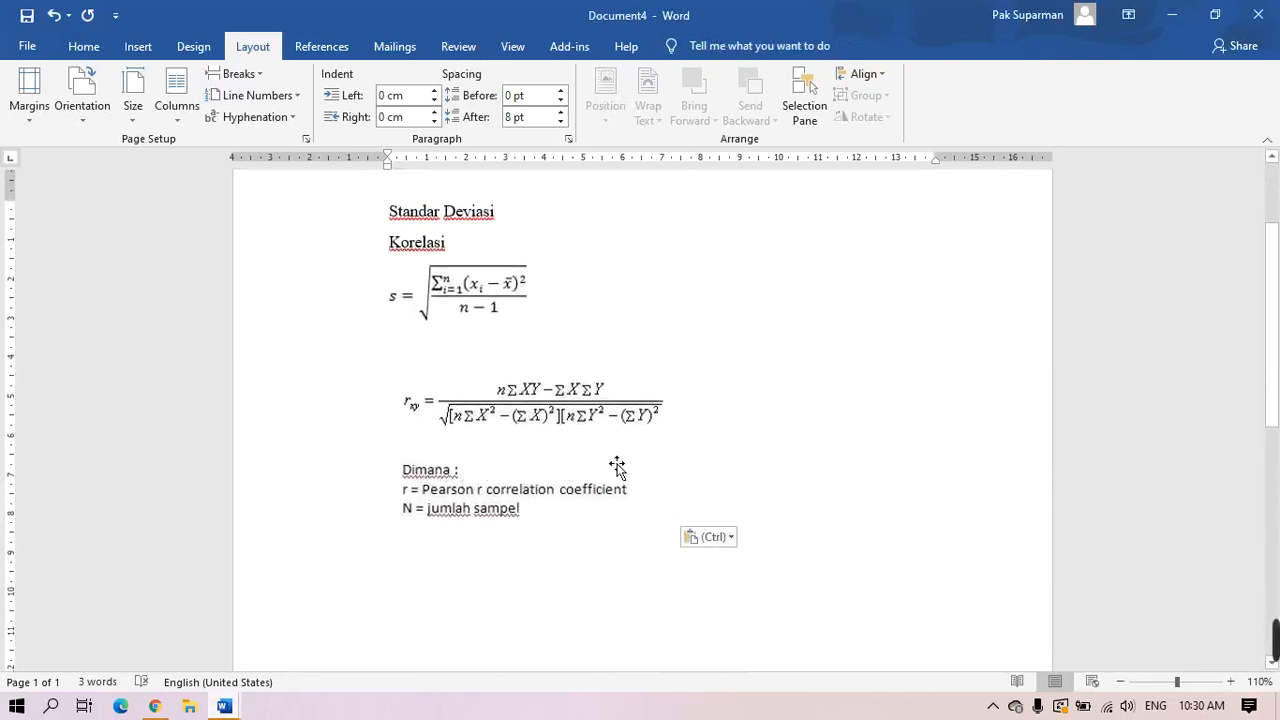
pyautogui.rightClick(523, 449)
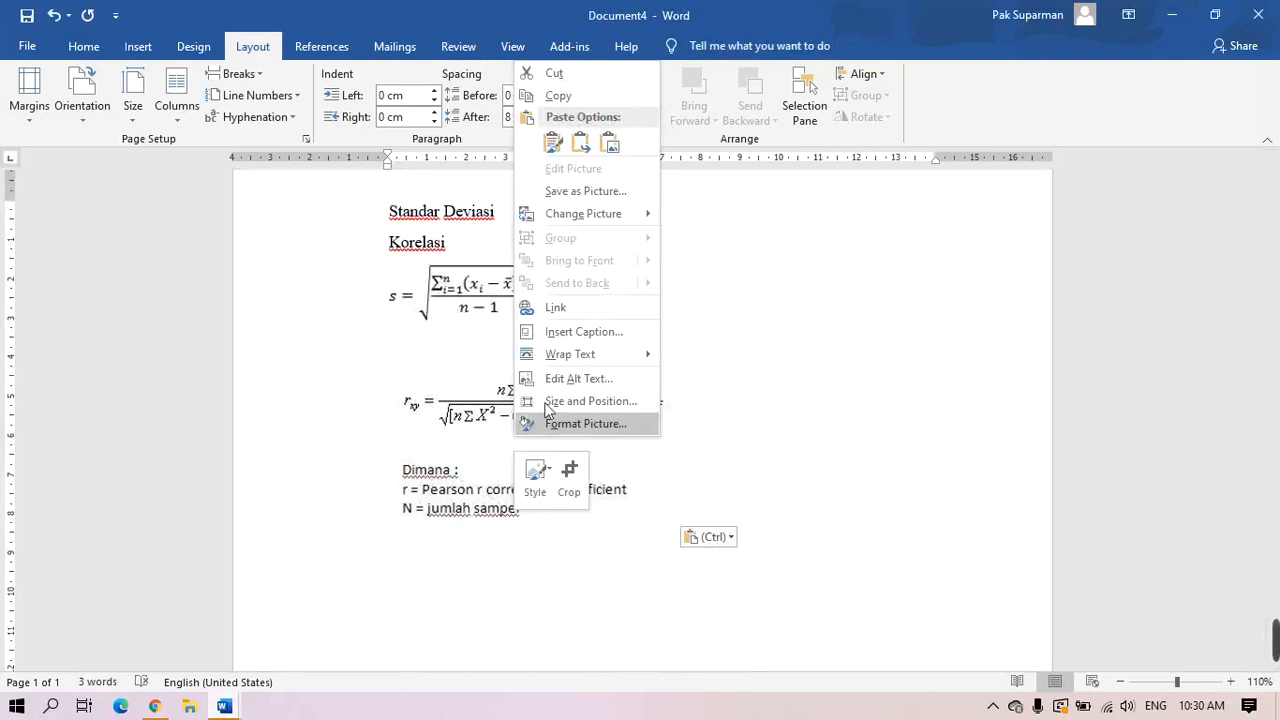
pyautogui.press('Escape')
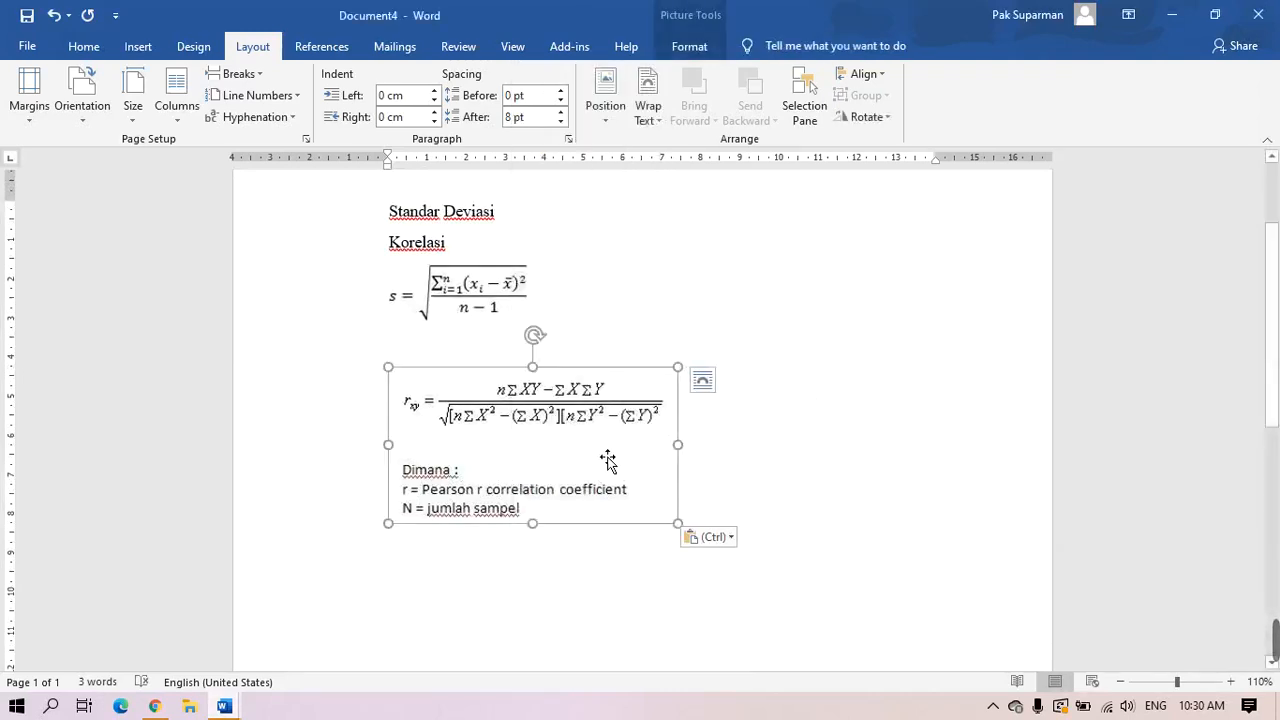
pyautogui.rightClick(543, 433)
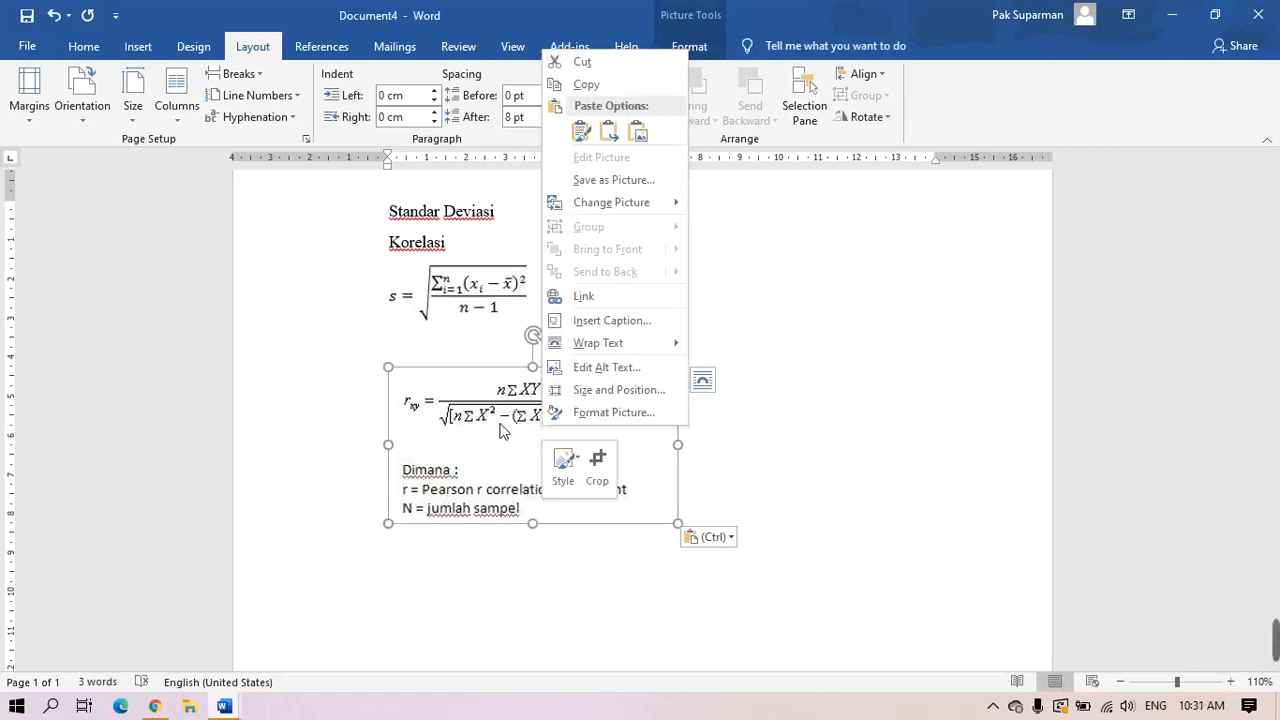
pyautogui.click(578, 88)
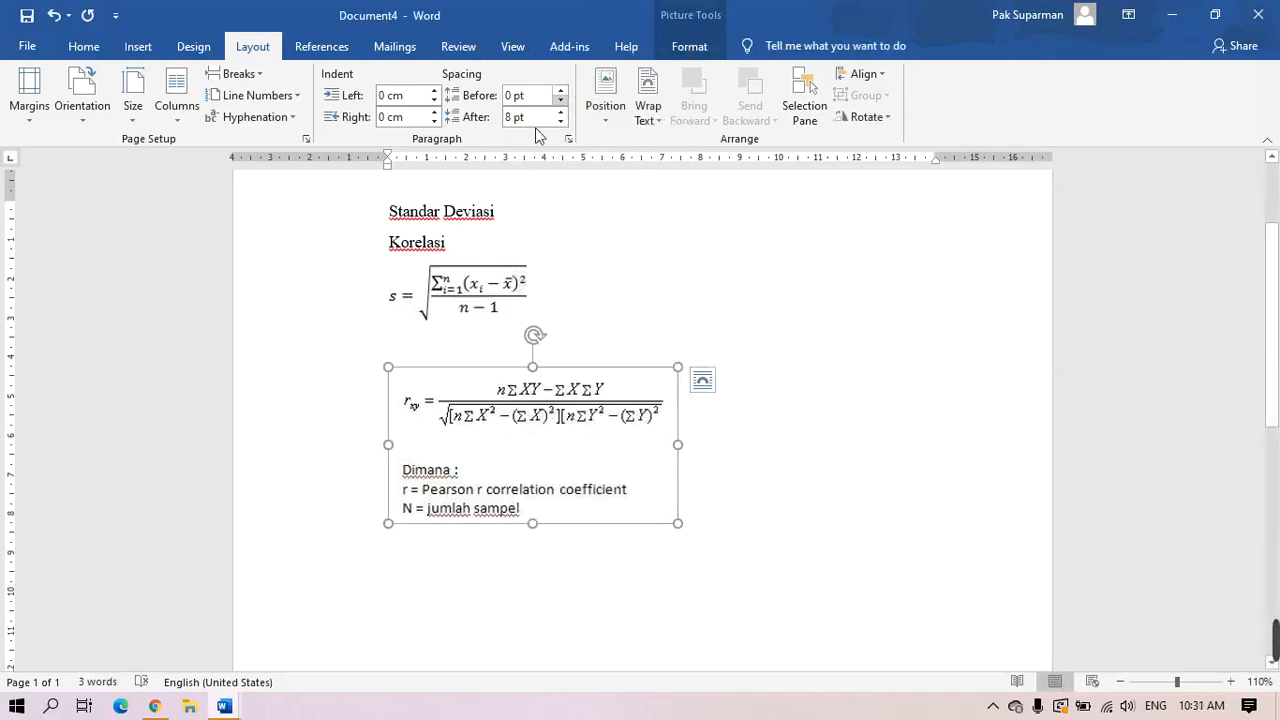
pyautogui.click(52, 707)
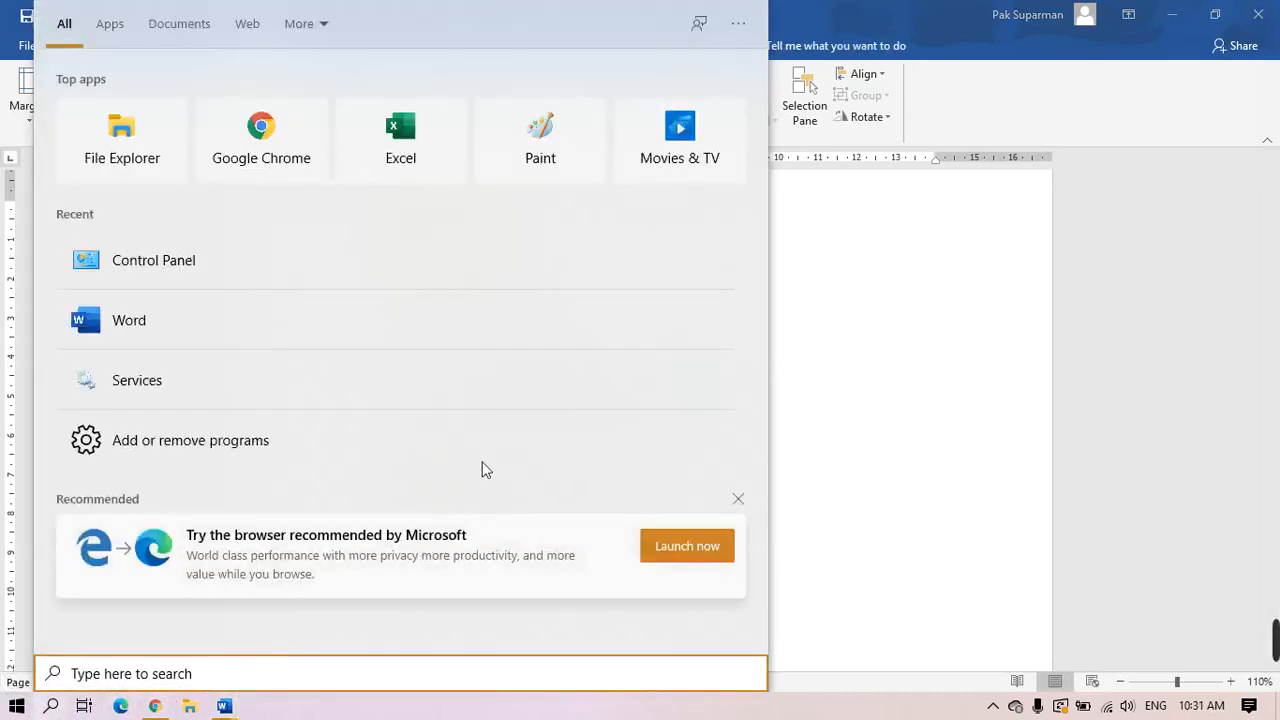
# In Paint, paste the correlation picture and copy only its formula, excluding the Dimana lines
pyautogui.click(586, 163)
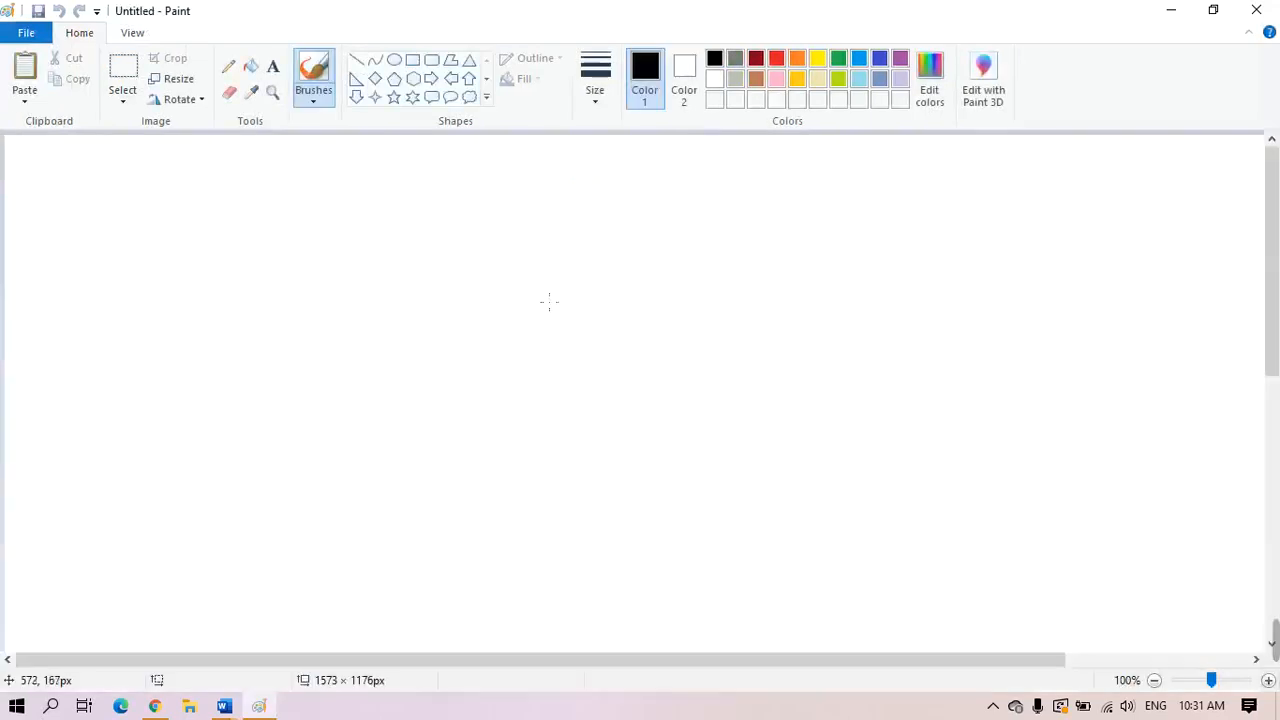
pyautogui.hotkey('ctrl', 'v')
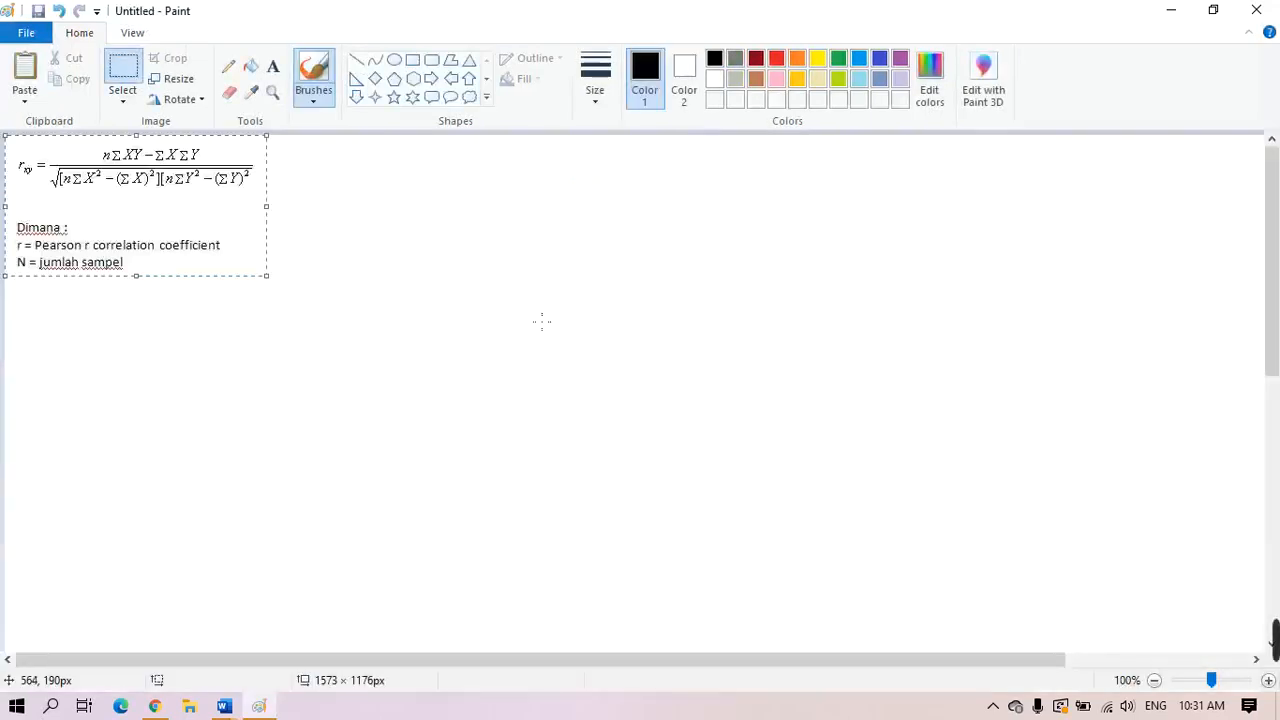
pyautogui.click(127, 75)
pyautogui.moveTo(15, 141); pyautogui.dragTo(236, 204)
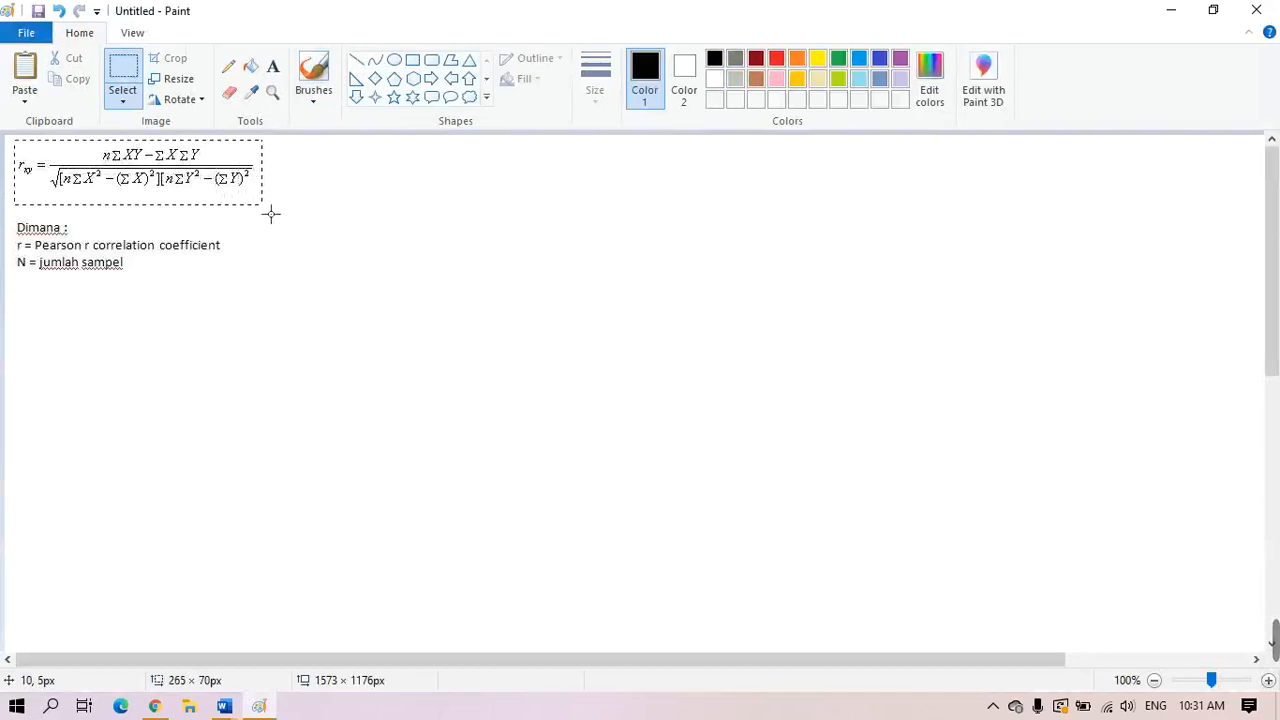
pyautogui.moveTo(271, 214); pyautogui.dragTo(271, 216)
pyautogui.rightClick(236, 183)
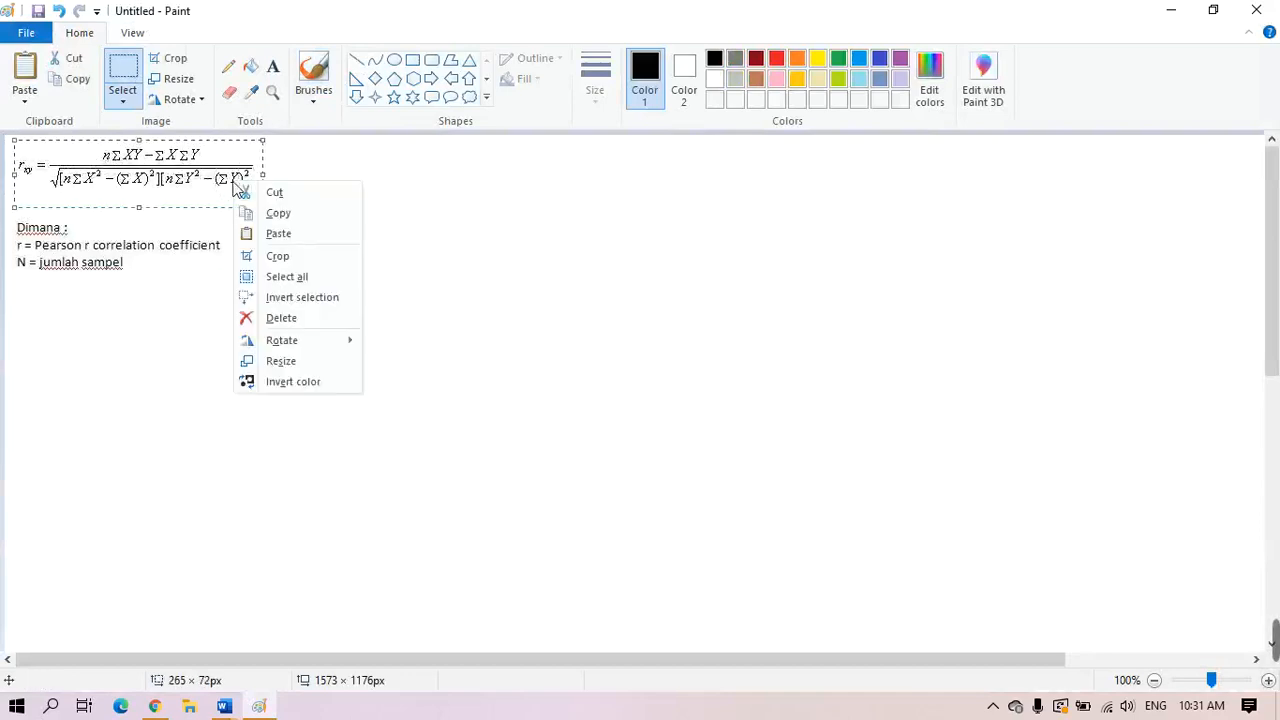
pyautogui.click(276, 214)
pyautogui.click(226, 706)
# Paste the formula-only correlation image on a new line below the old picture
pyautogui.click(733, 682)
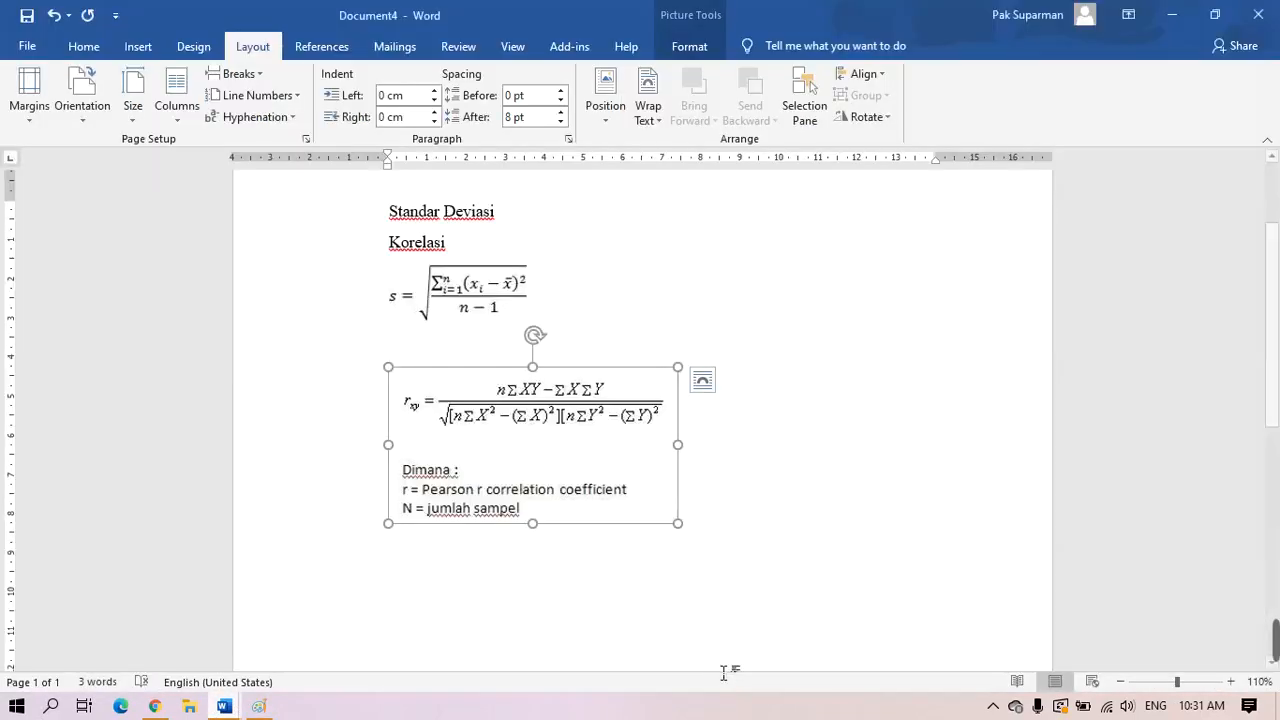
pyautogui.doubleClick(521, 577)
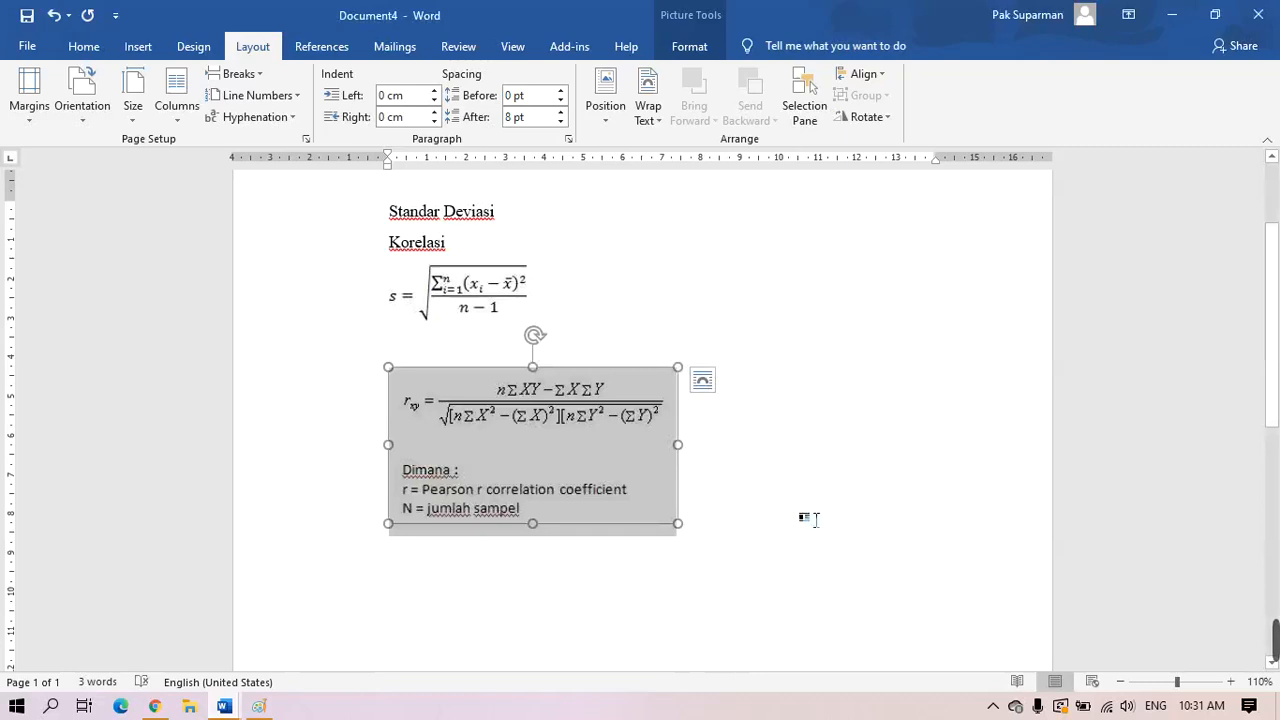
pyautogui.click(815, 518)
pyautogui.press('Return')
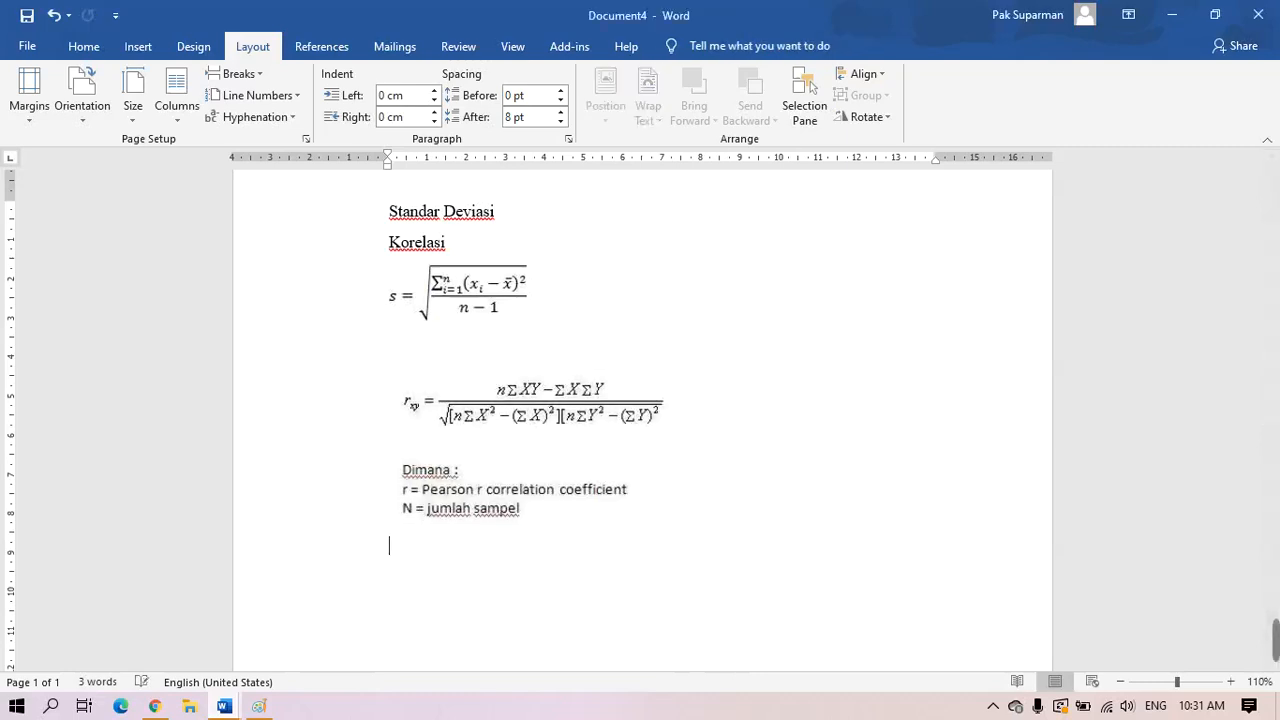
pyautogui.hotkey('ctrl', 'v')
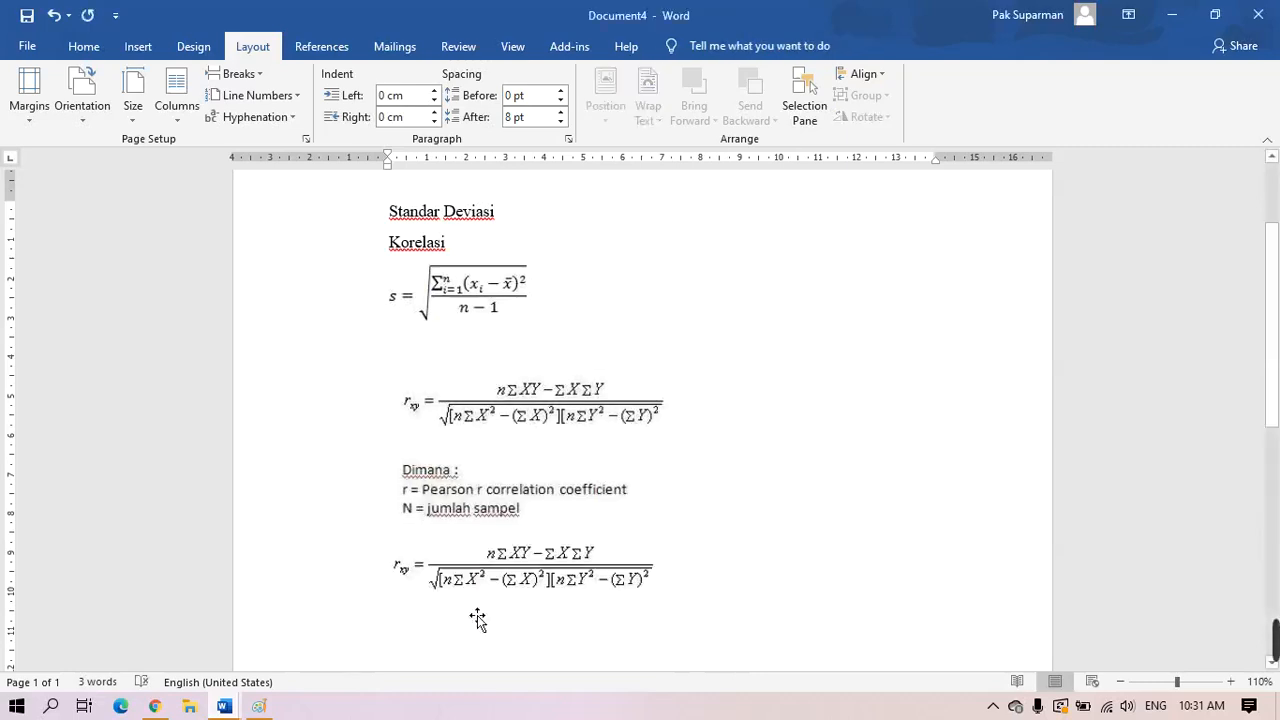
# Delete the old correlation picture with the Dimana notes, keeping the blank line above the formula
pyautogui.click(563, 455)
pyautogui.press('Delete')
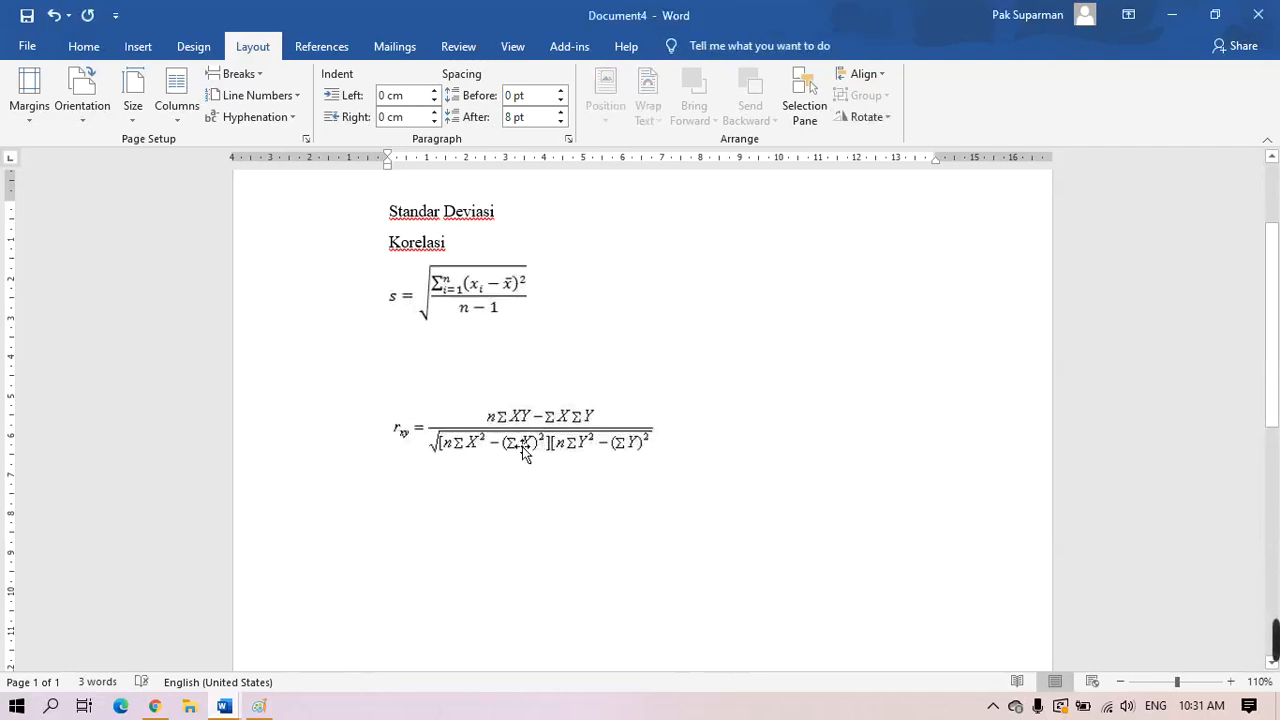
pyautogui.click(348, 370)
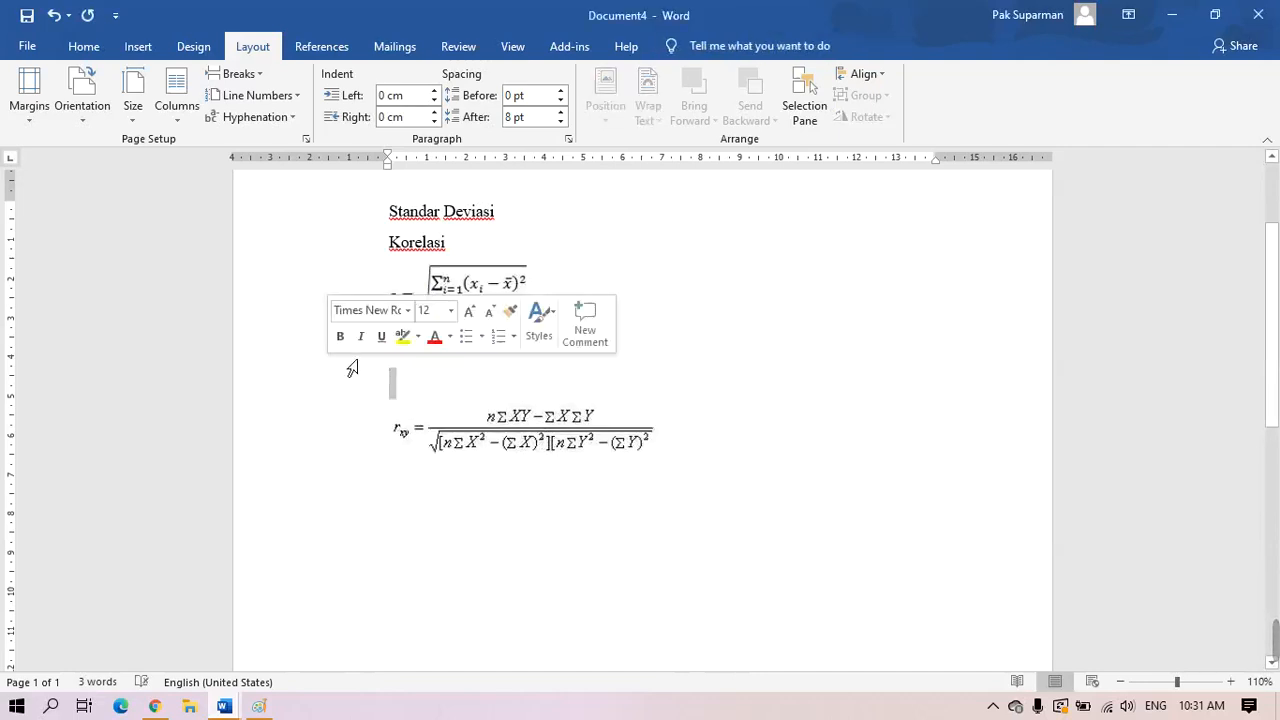
pyautogui.press('Delete')
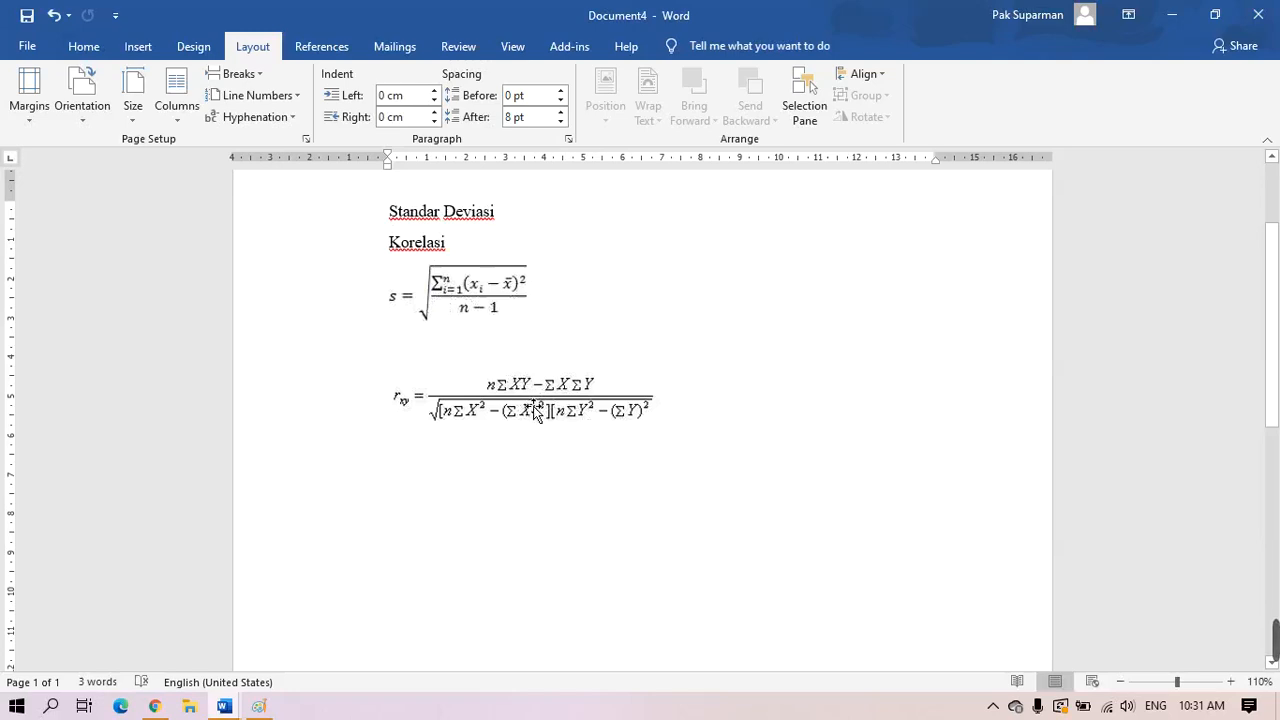
pyautogui.hotkey('ctrl', 'z')
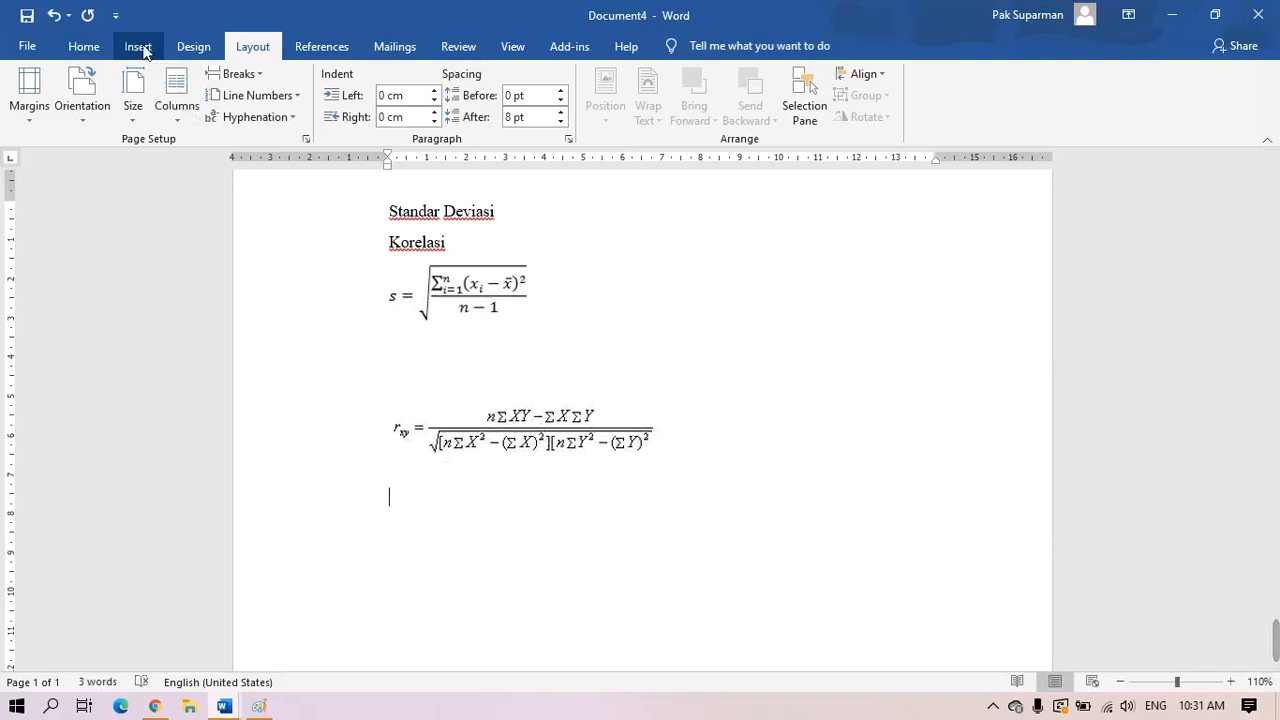
# Insert a new blank equation from the Equation list below the Pearson correlation image
pyautogui.click(139, 47)
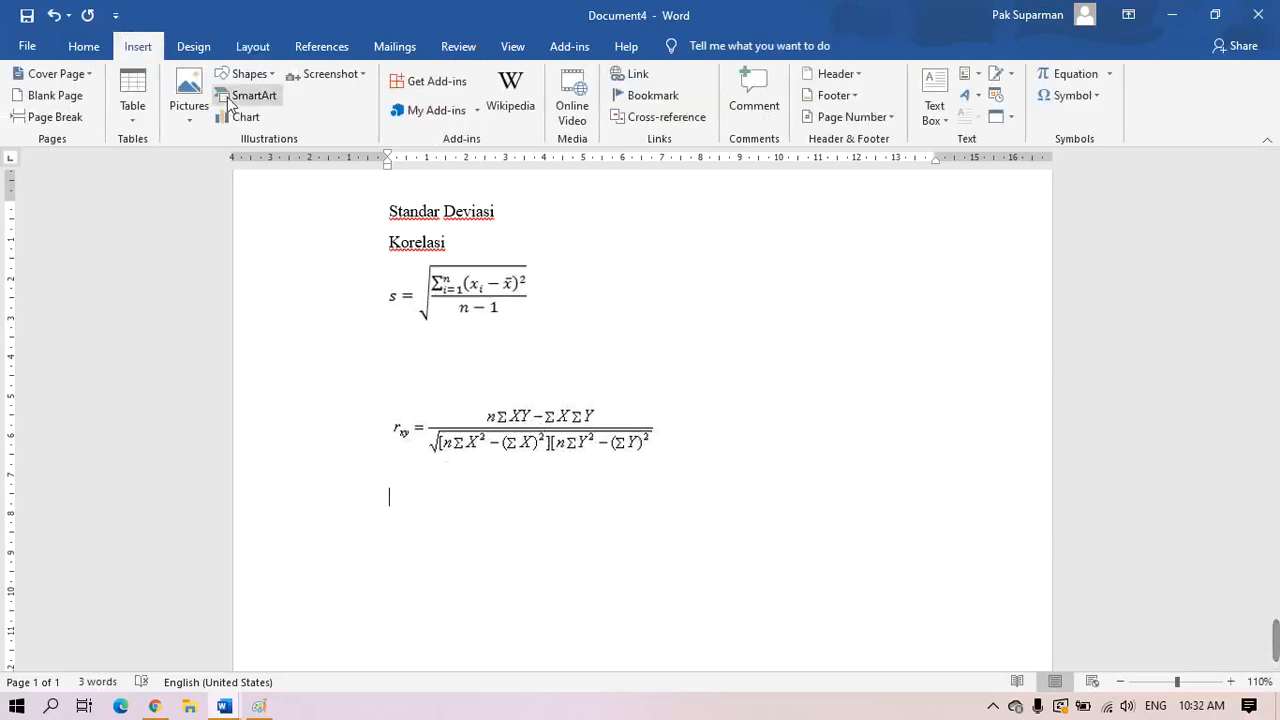
pyautogui.click(1110, 78)
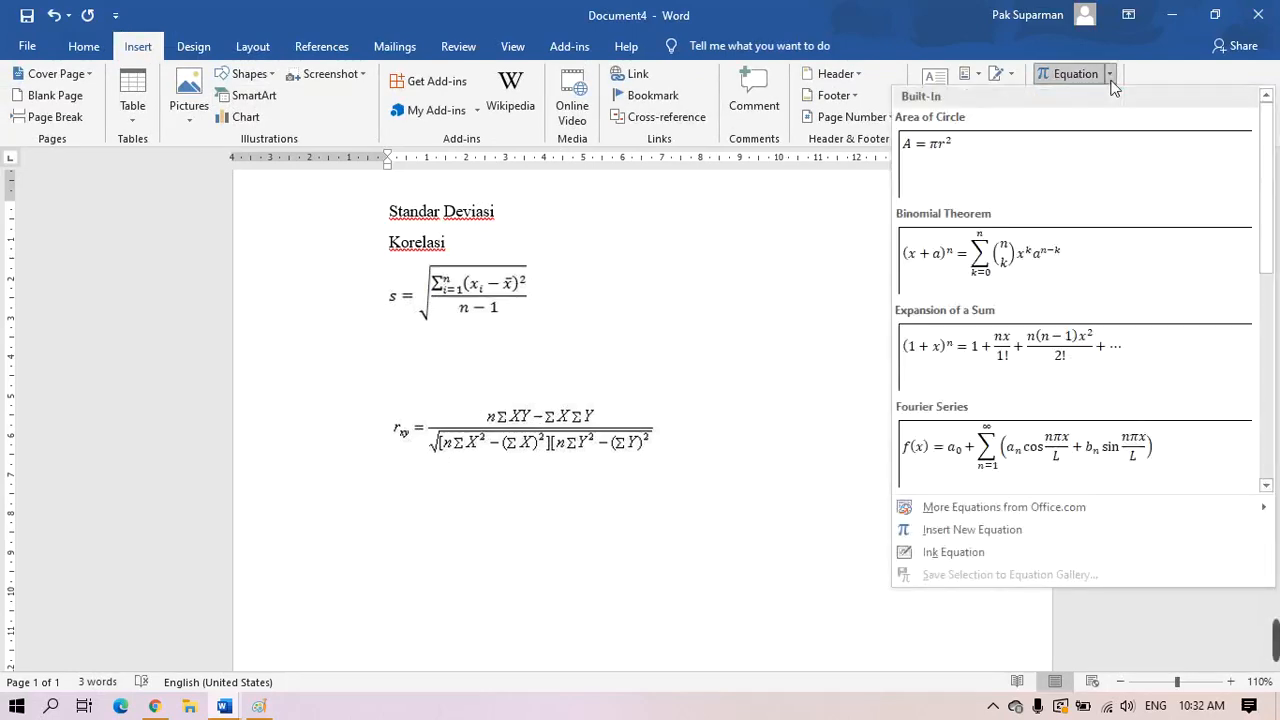
pyautogui.click(997, 528)
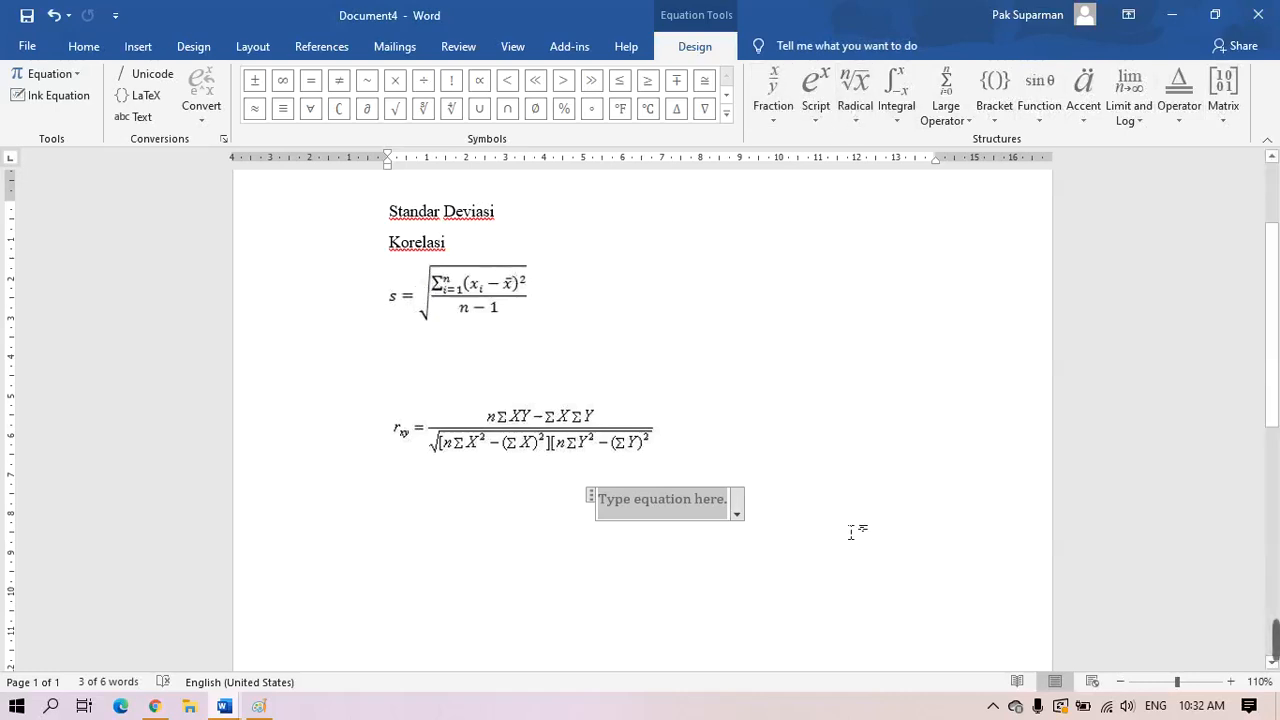
# Type 's =' followed by a square root holding an empty stacked fraction
pyautogui.write('s ')
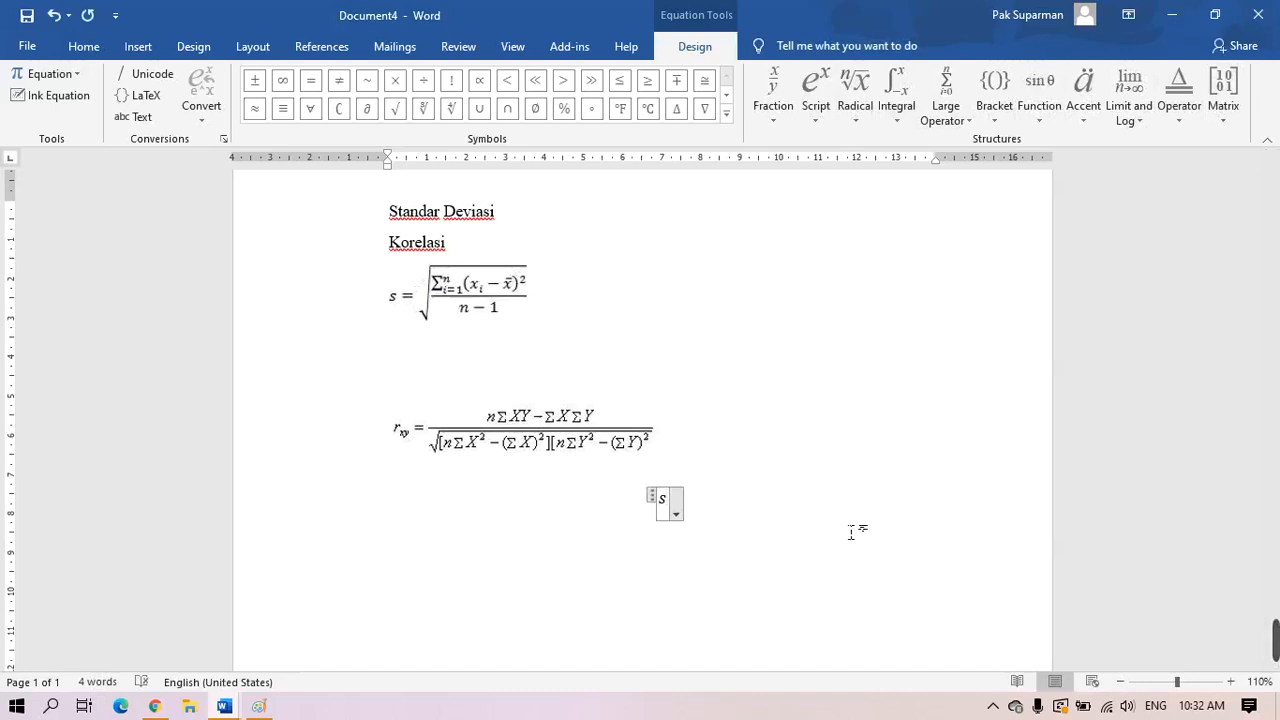
pyautogui.write('=')
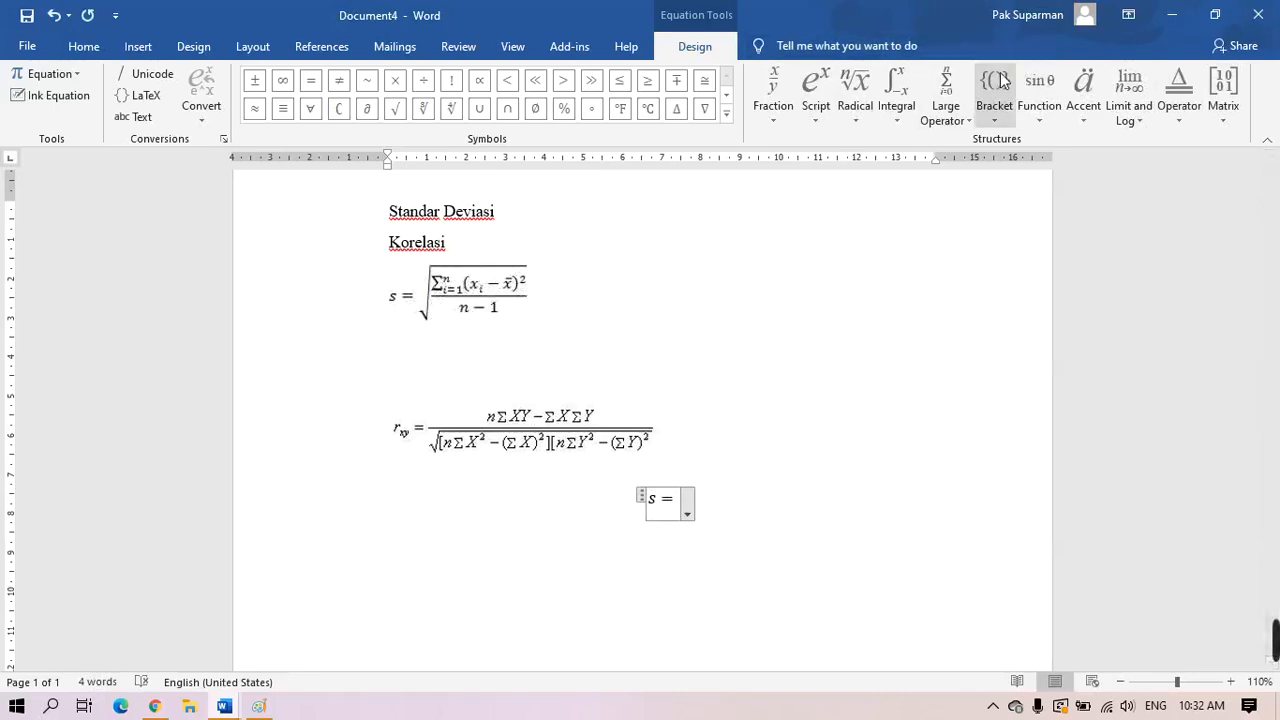
pyautogui.click(856, 110)
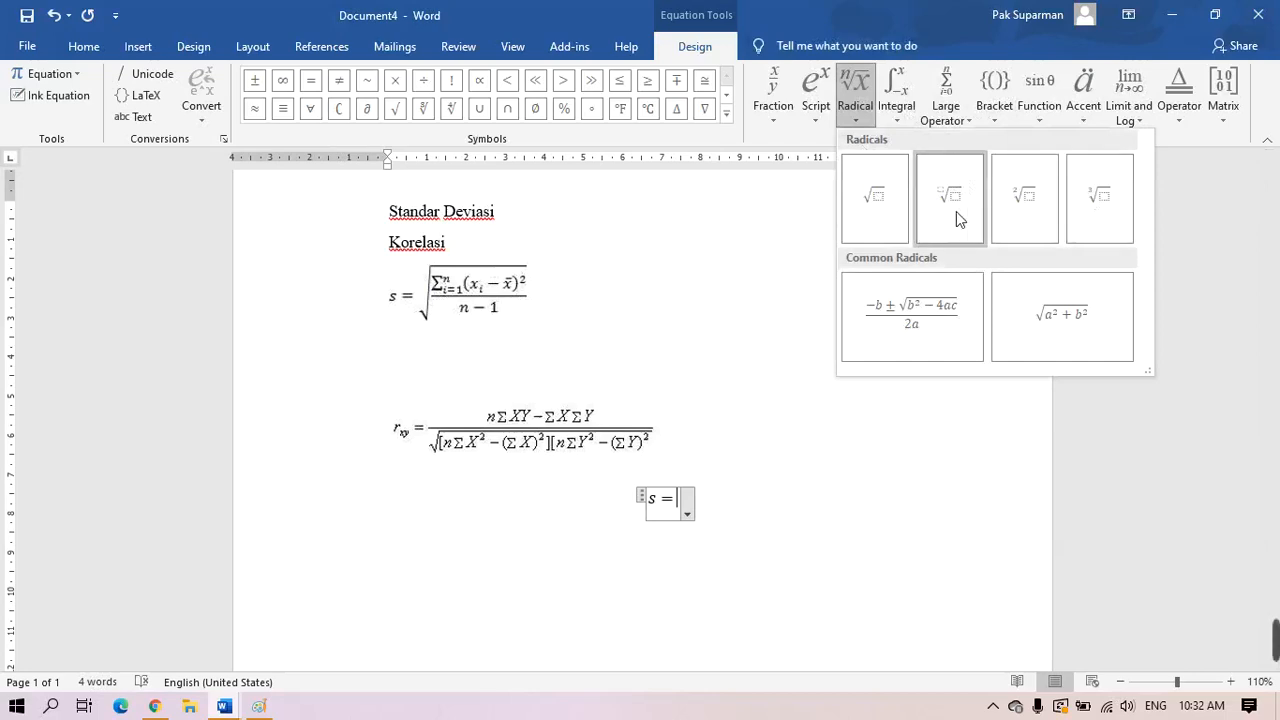
pyautogui.click(868, 197)
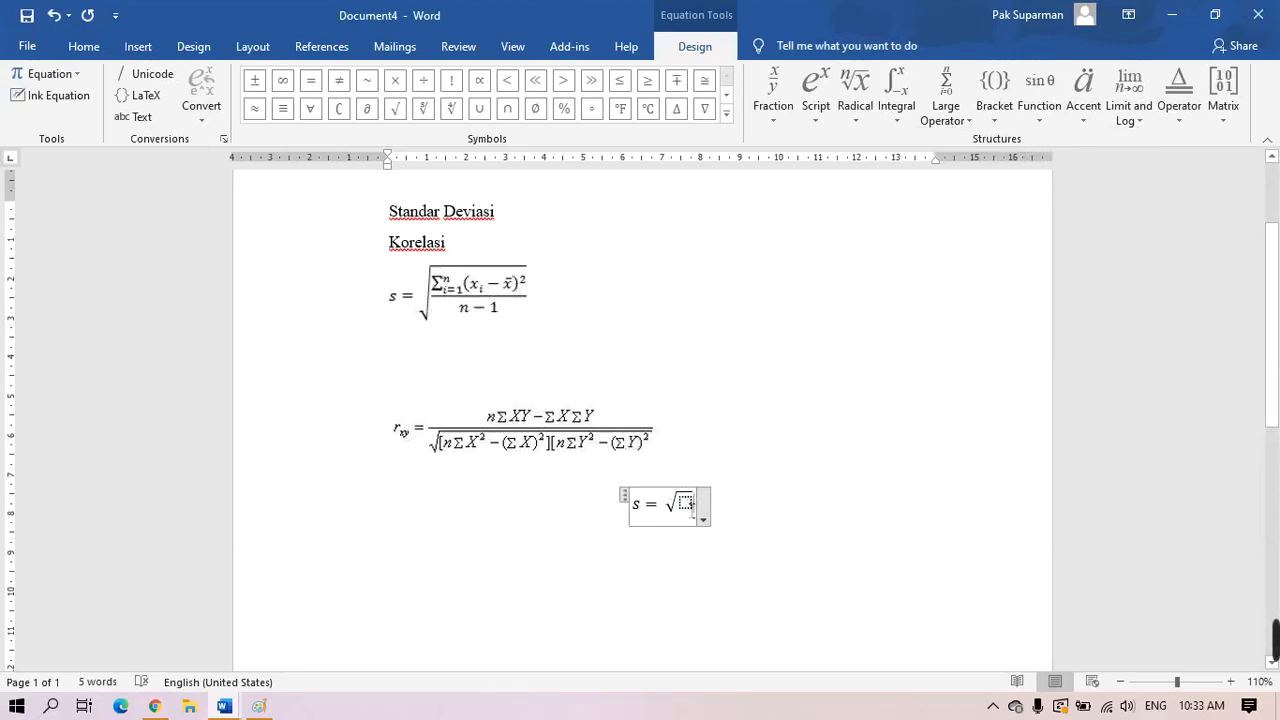
pyautogui.click(692, 512)
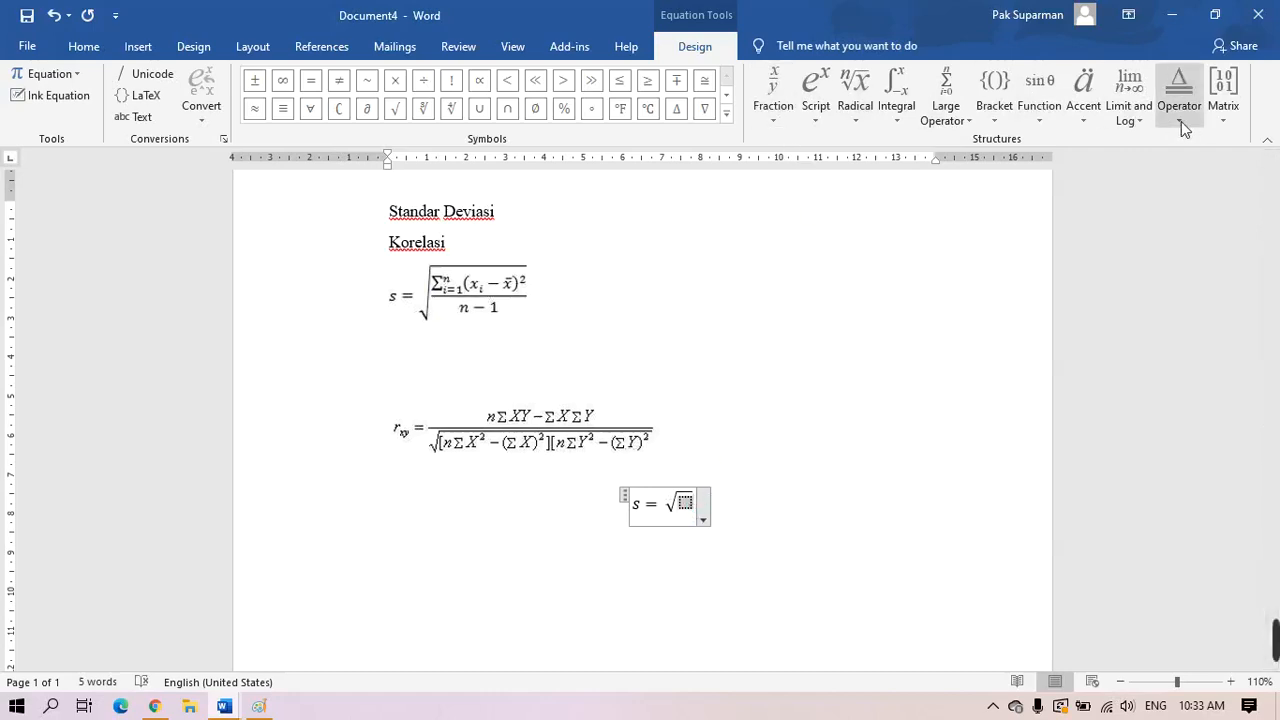
pyautogui.click(775, 117)
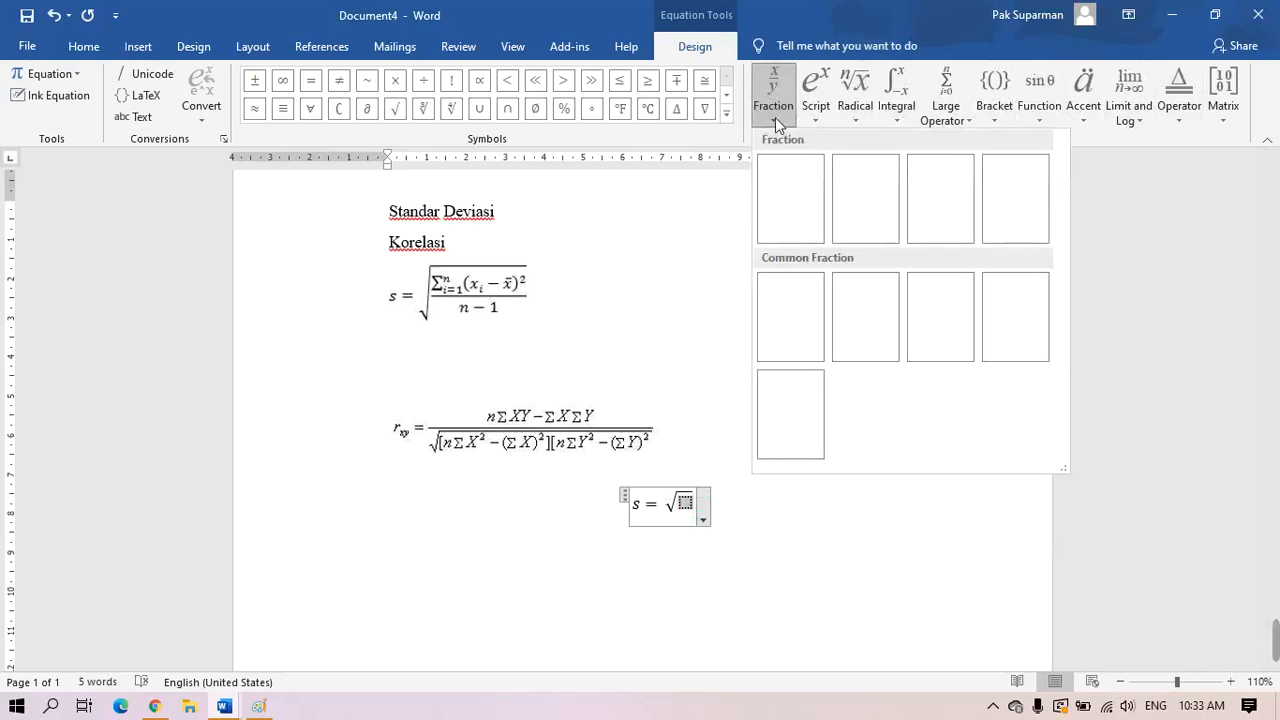
pyautogui.click(799, 213)
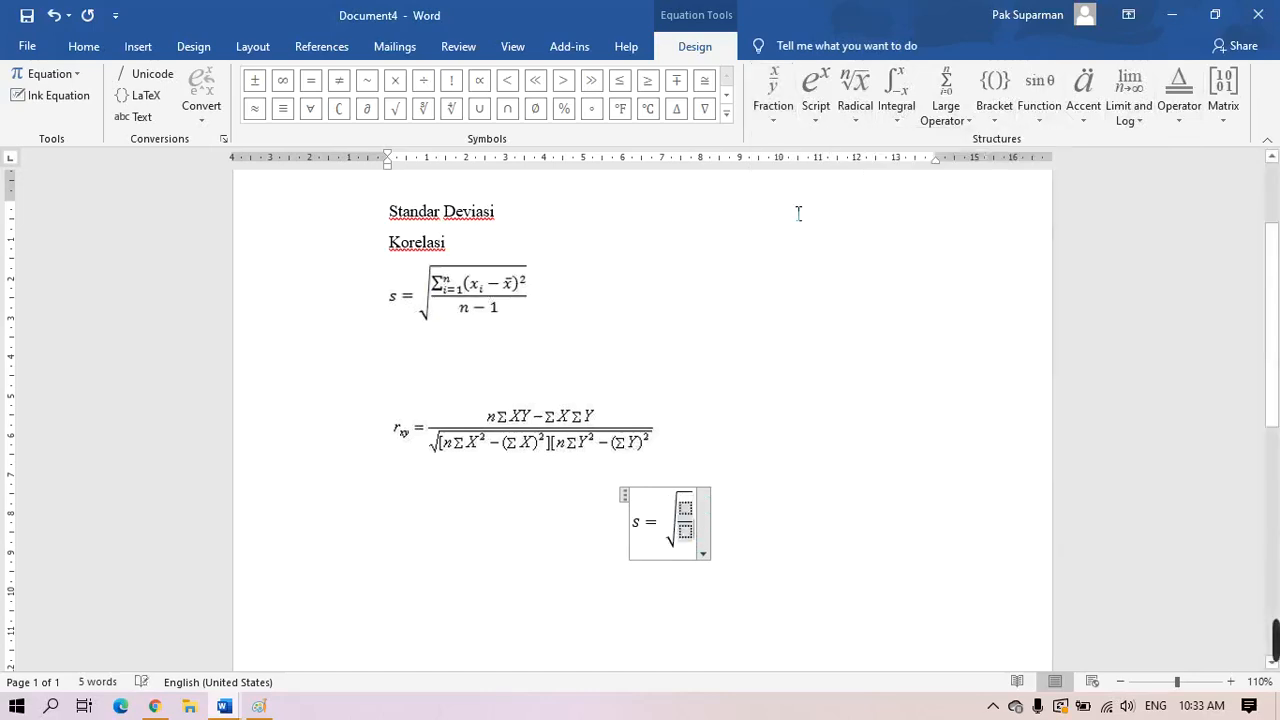
pyautogui.click(690, 509)
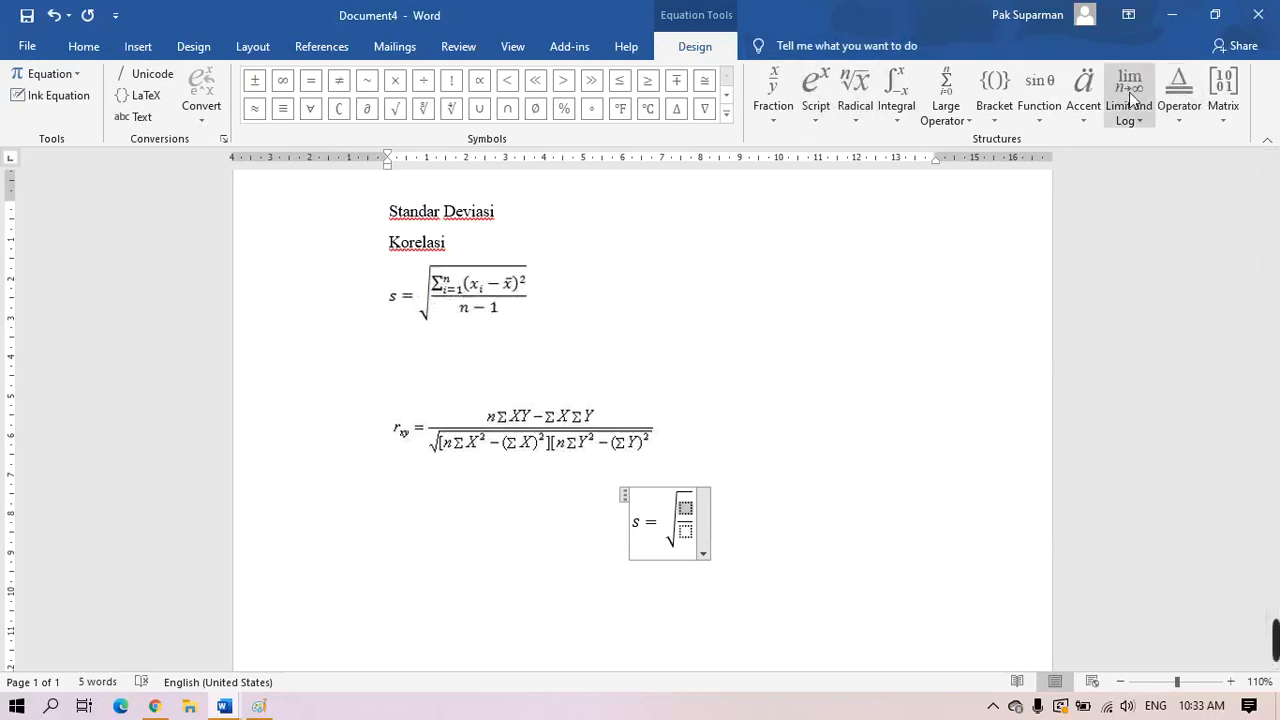
# Add a summation from i=1 to n in the fraction's numerator
pyautogui.click(970, 121)
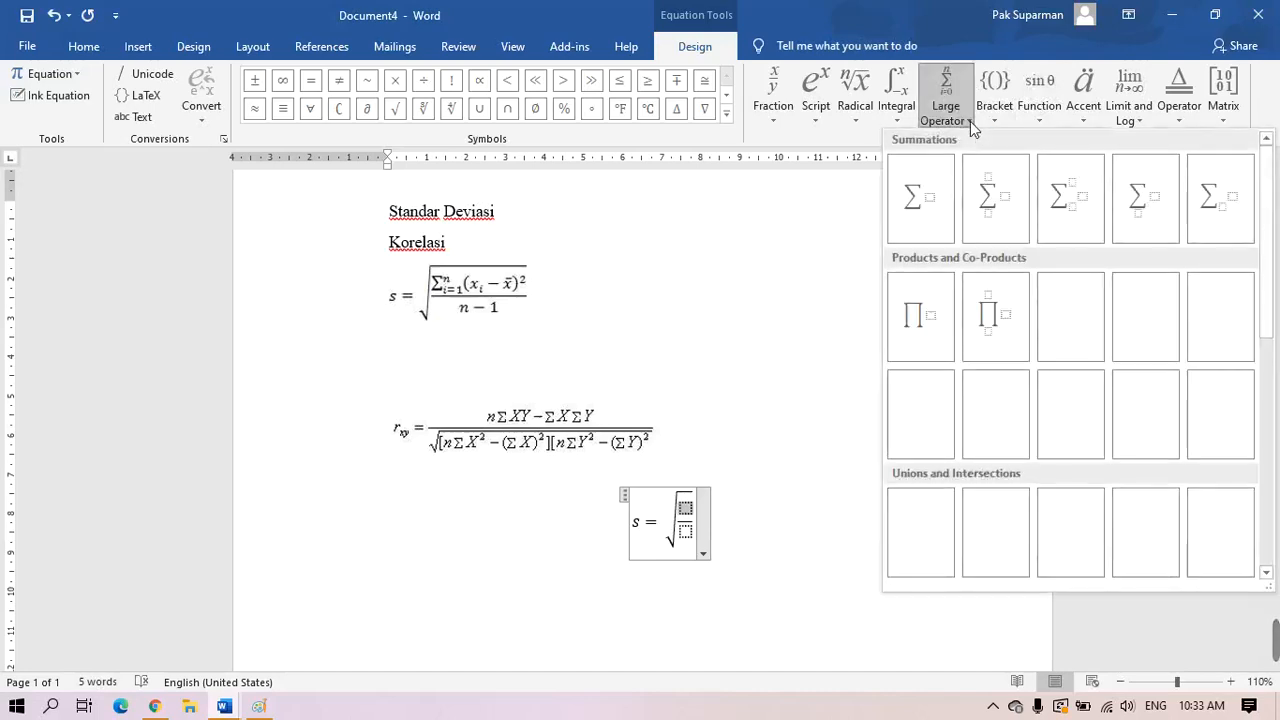
pyautogui.click(1080, 218)
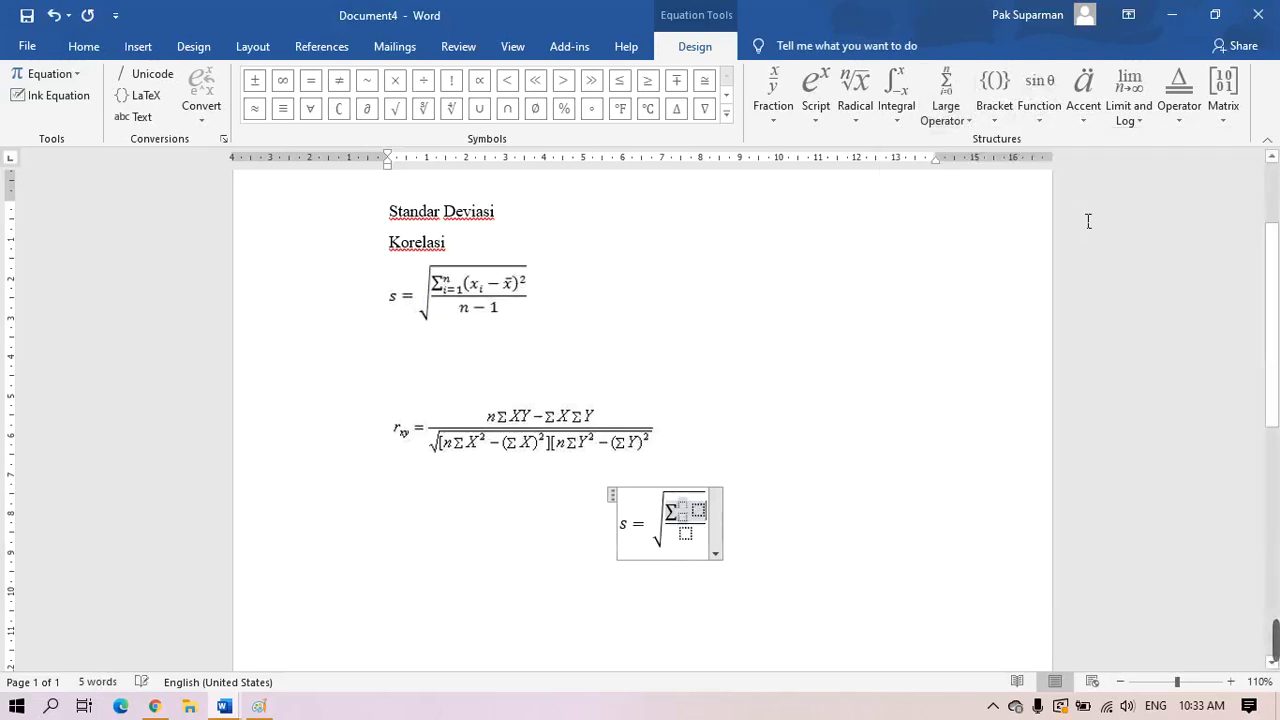
pyautogui.click(688, 507)
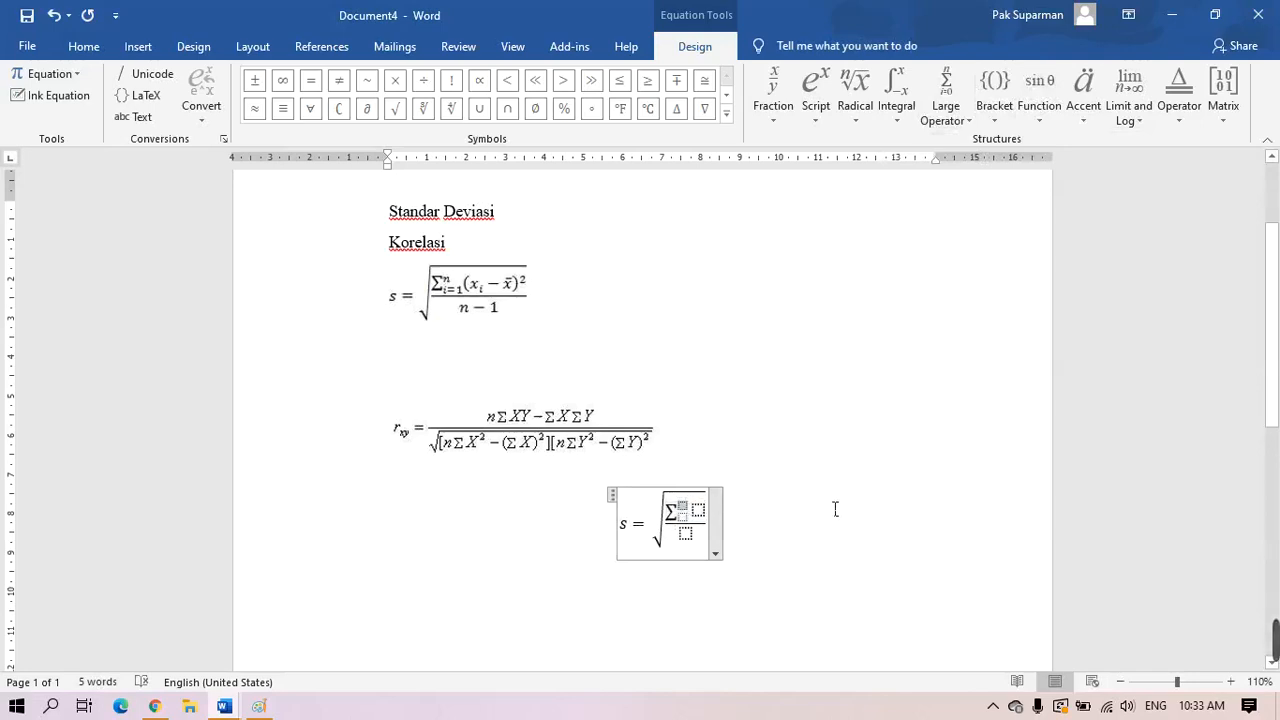
pyautogui.write('n')
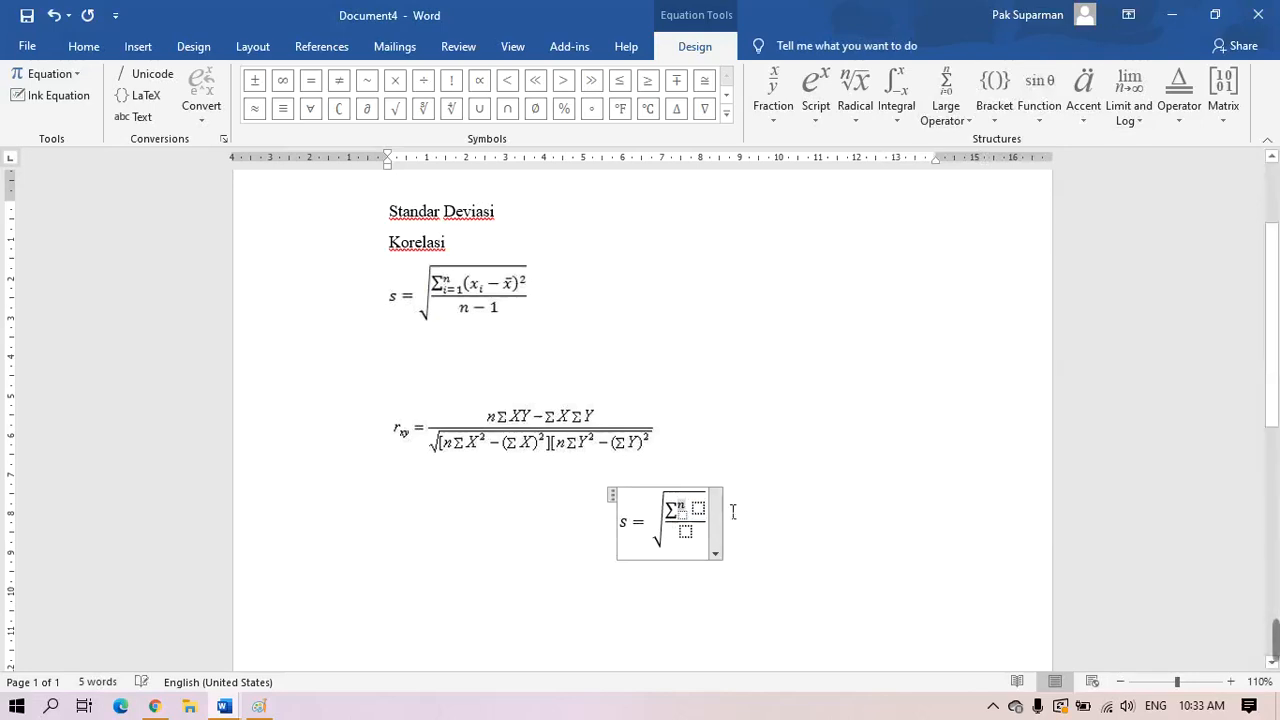
pyautogui.click(685, 517)
pyautogui.write('i=1')
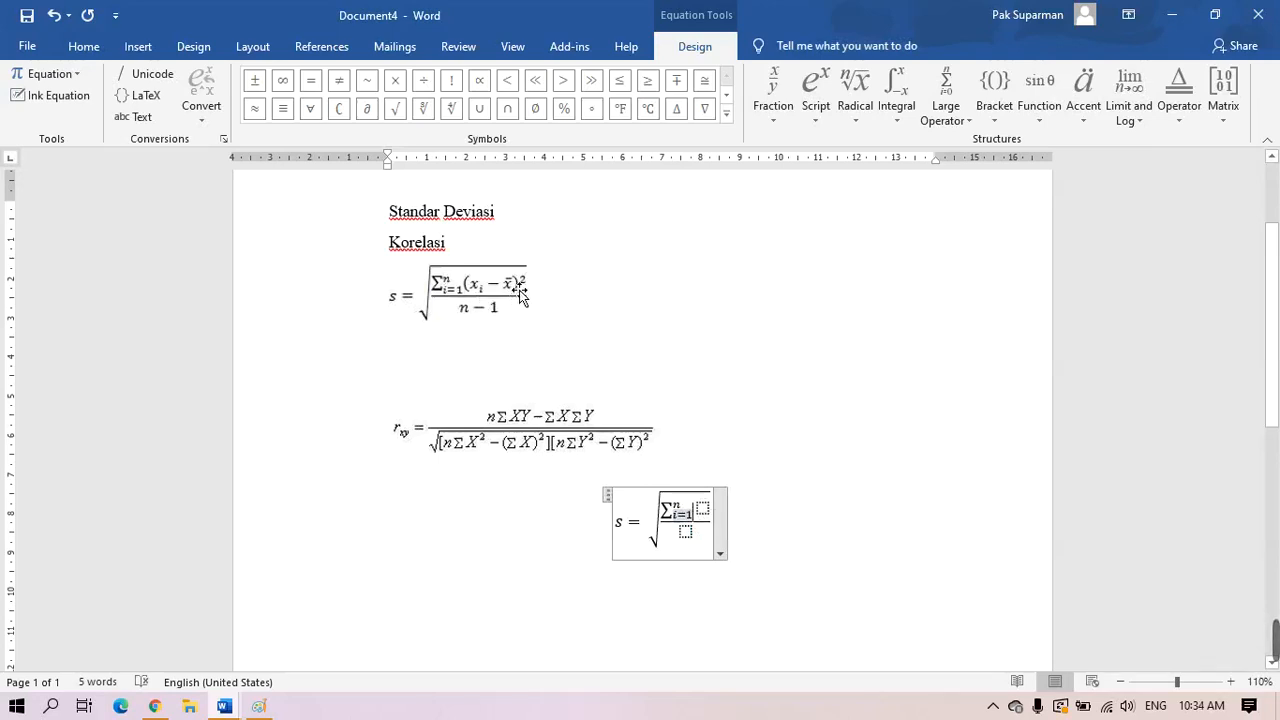
pyautogui.click(705, 510)
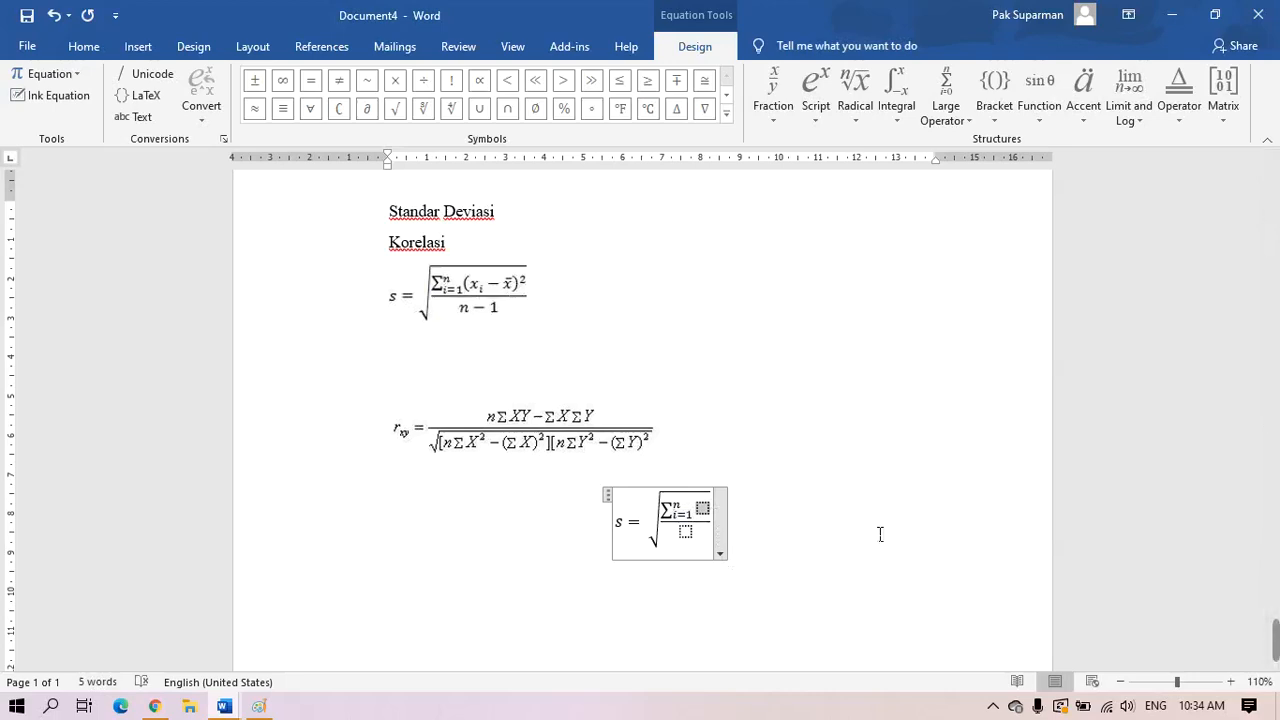
# Give the summed term an exponent slot and wrap its base in parentheses
pyautogui.click(815, 125)
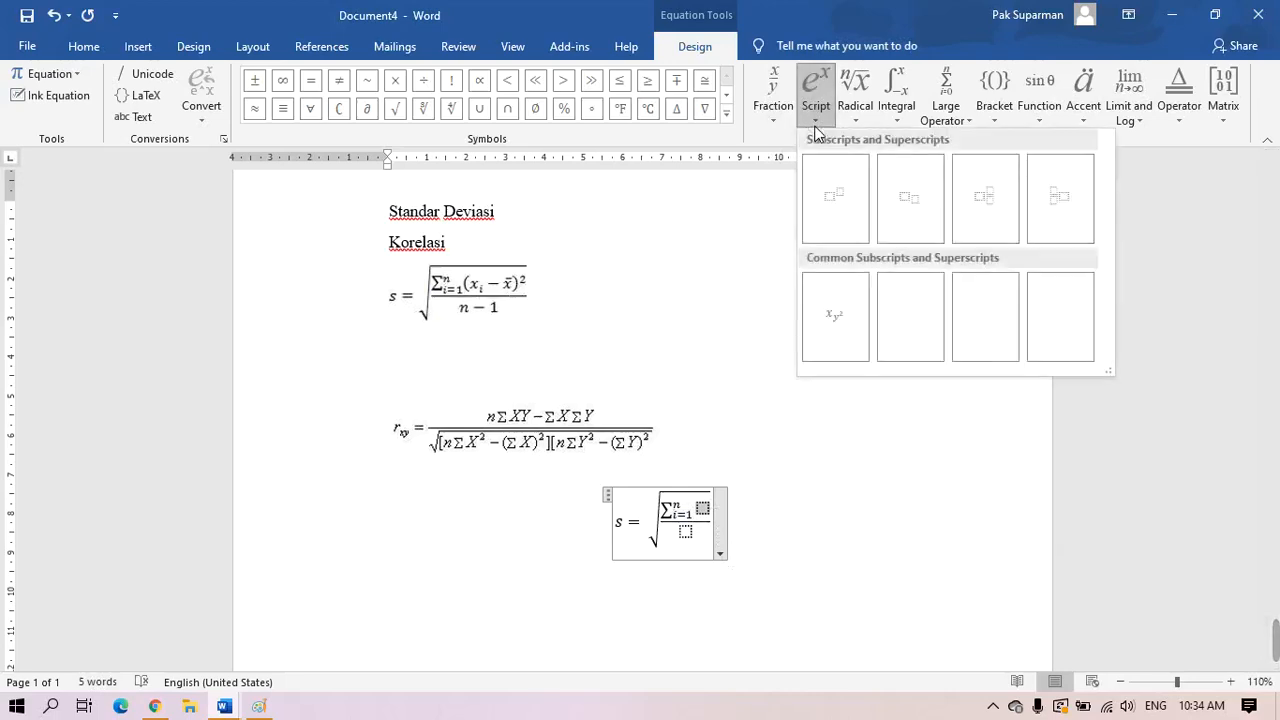
pyautogui.click(835, 207)
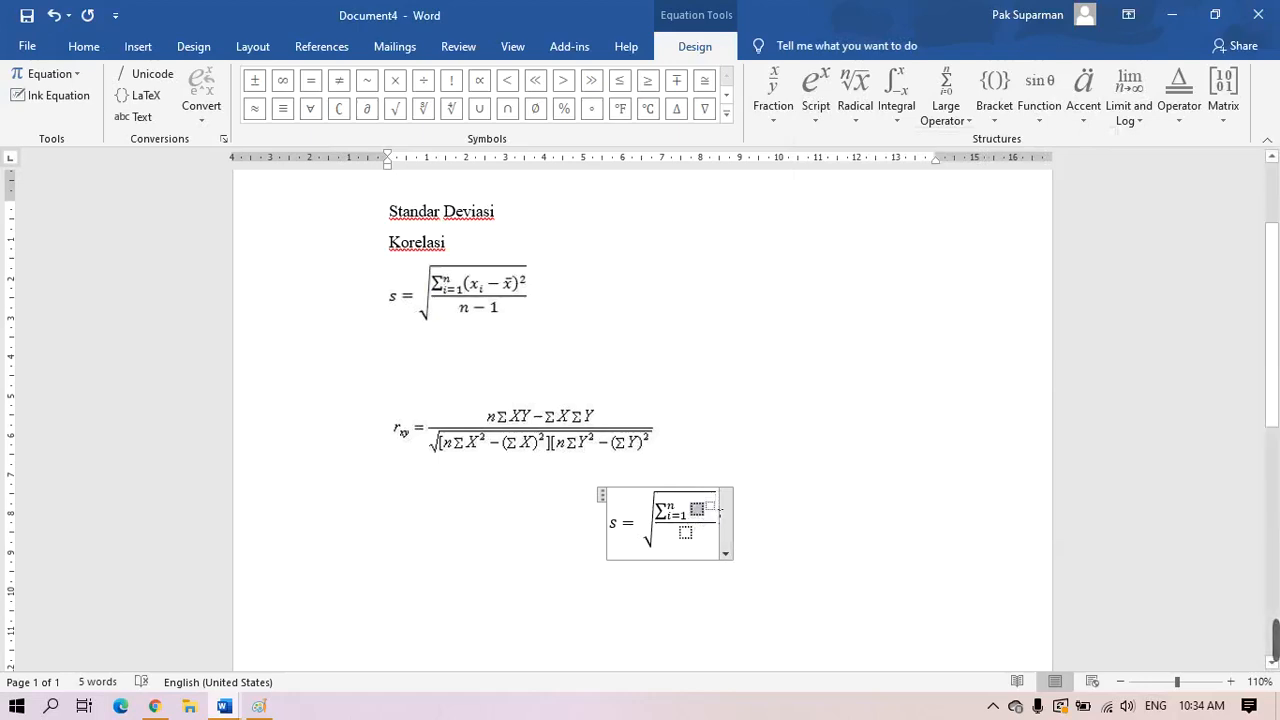
pyautogui.click(1000, 124)
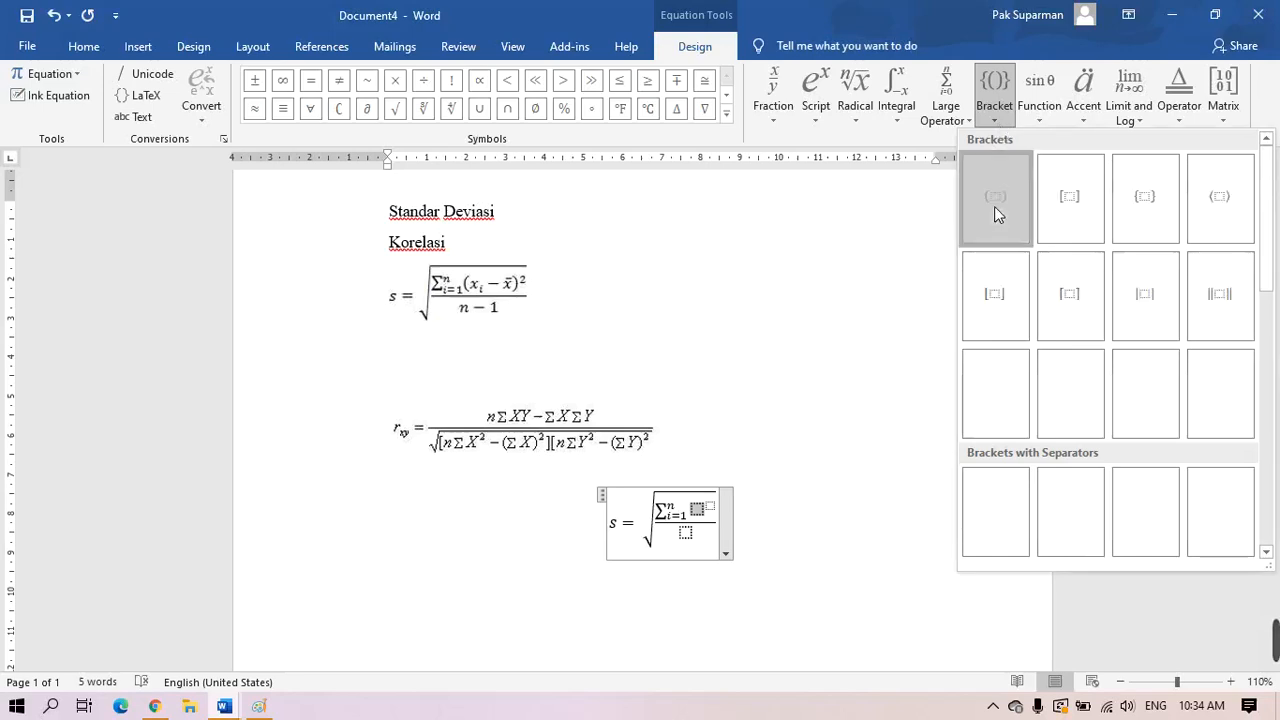
pyautogui.click(996, 210)
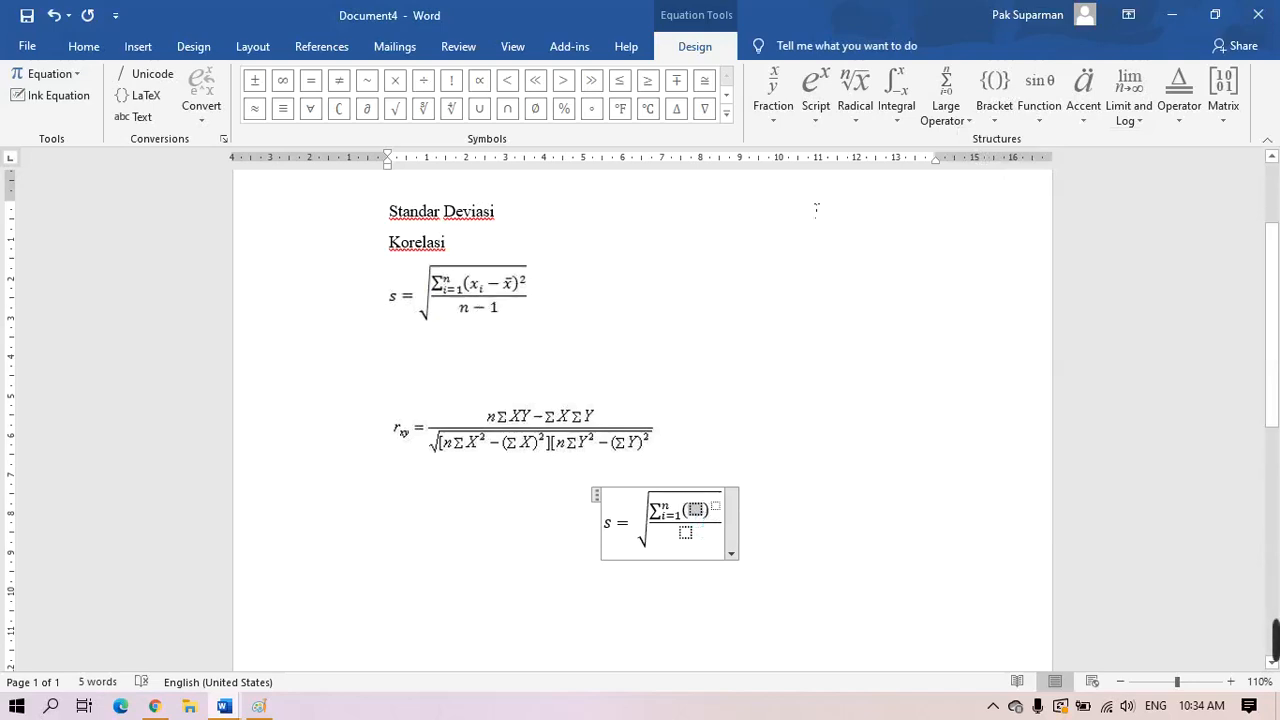
# Fill the parentheses with x subscript i, removing two stray minus signs
pyautogui.click(817, 122)
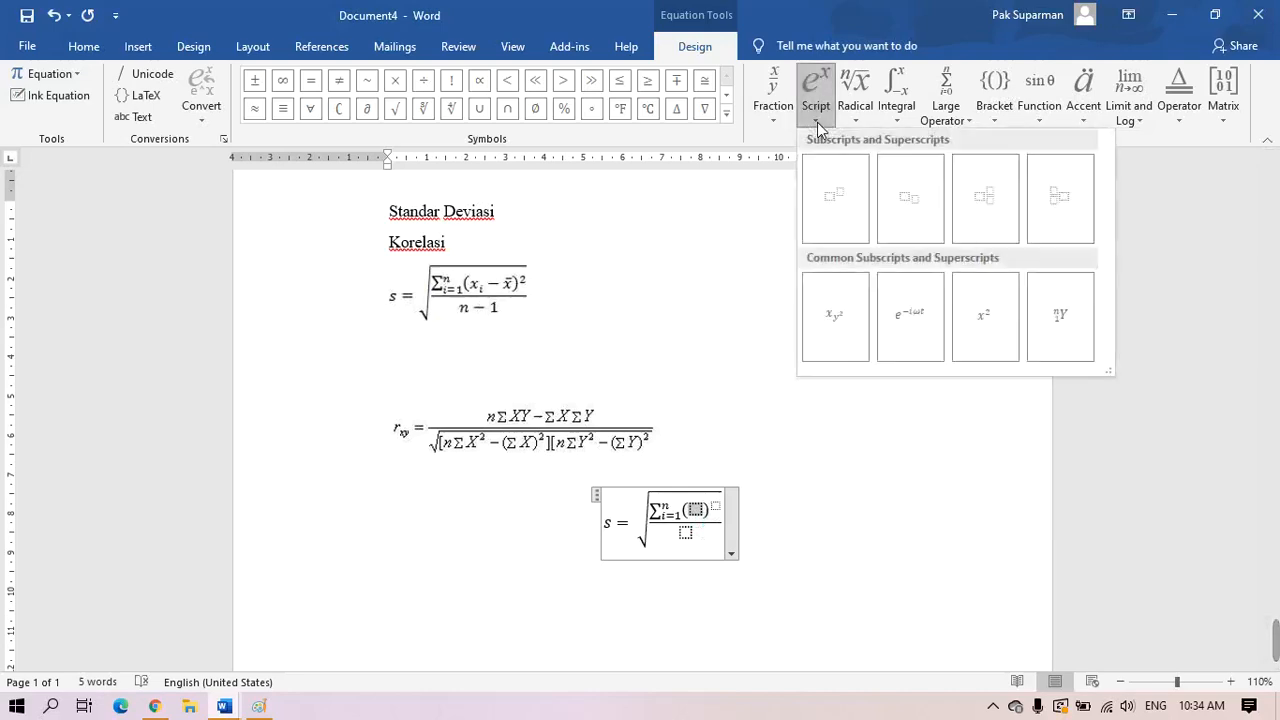
pyautogui.click(911, 217)
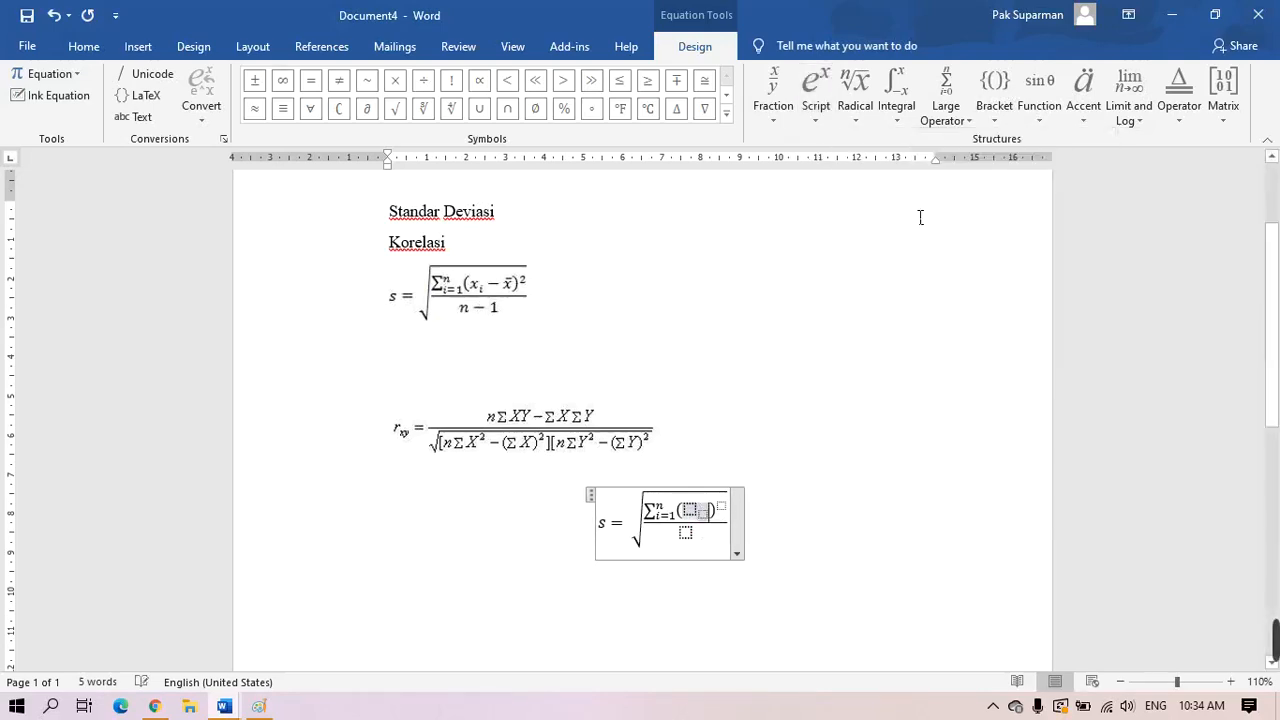
pyautogui.click(691, 512)
pyautogui.write('x')
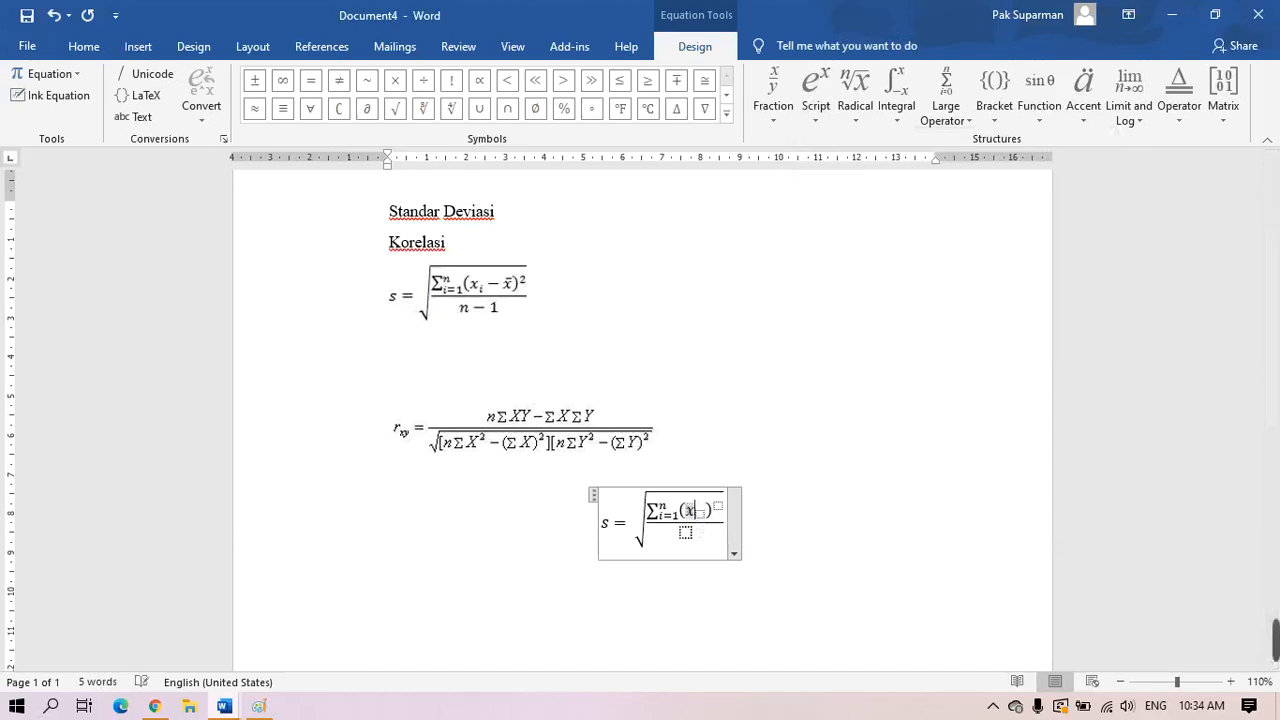
pyautogui.press('Right')
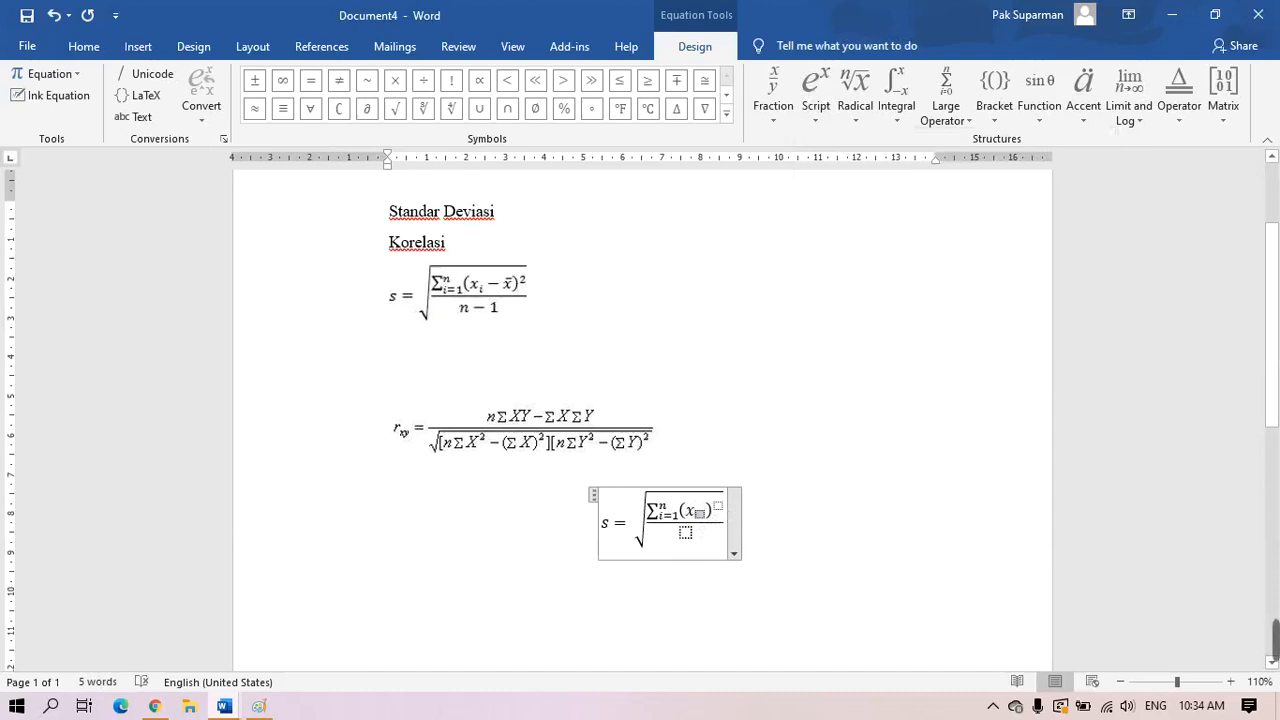
pyautogui.write('i')
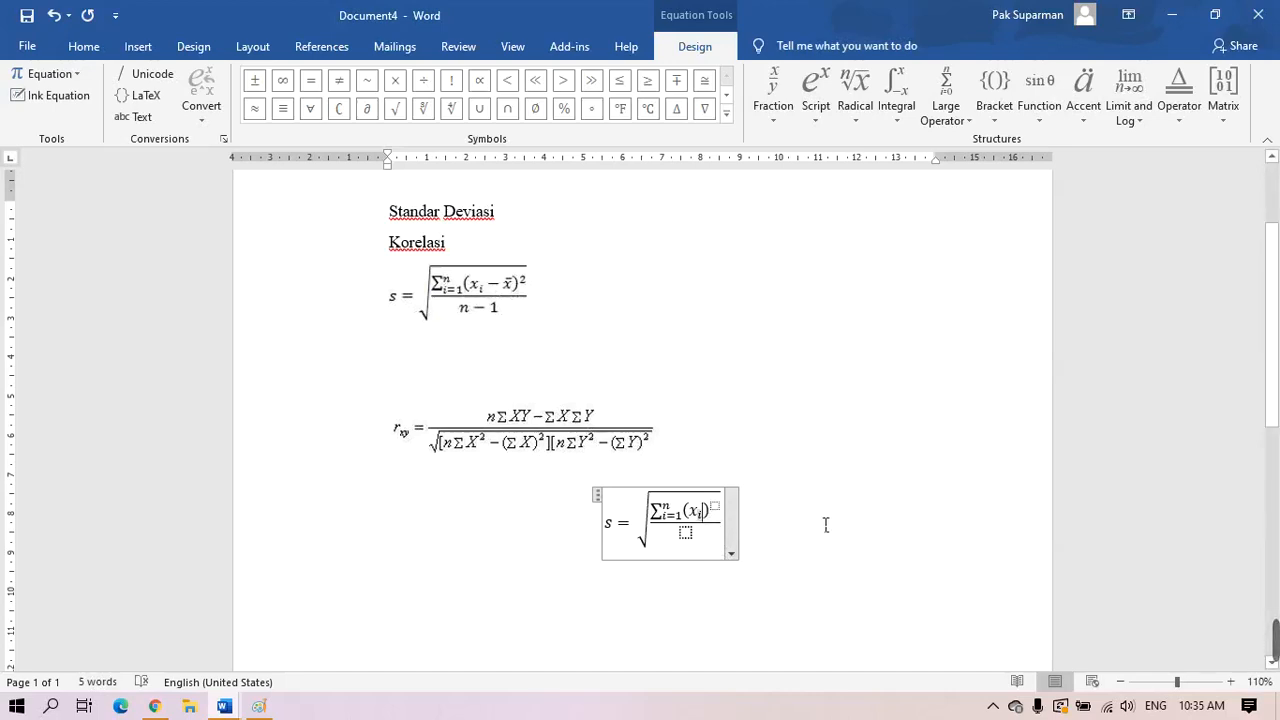
pyautogui.write('-')
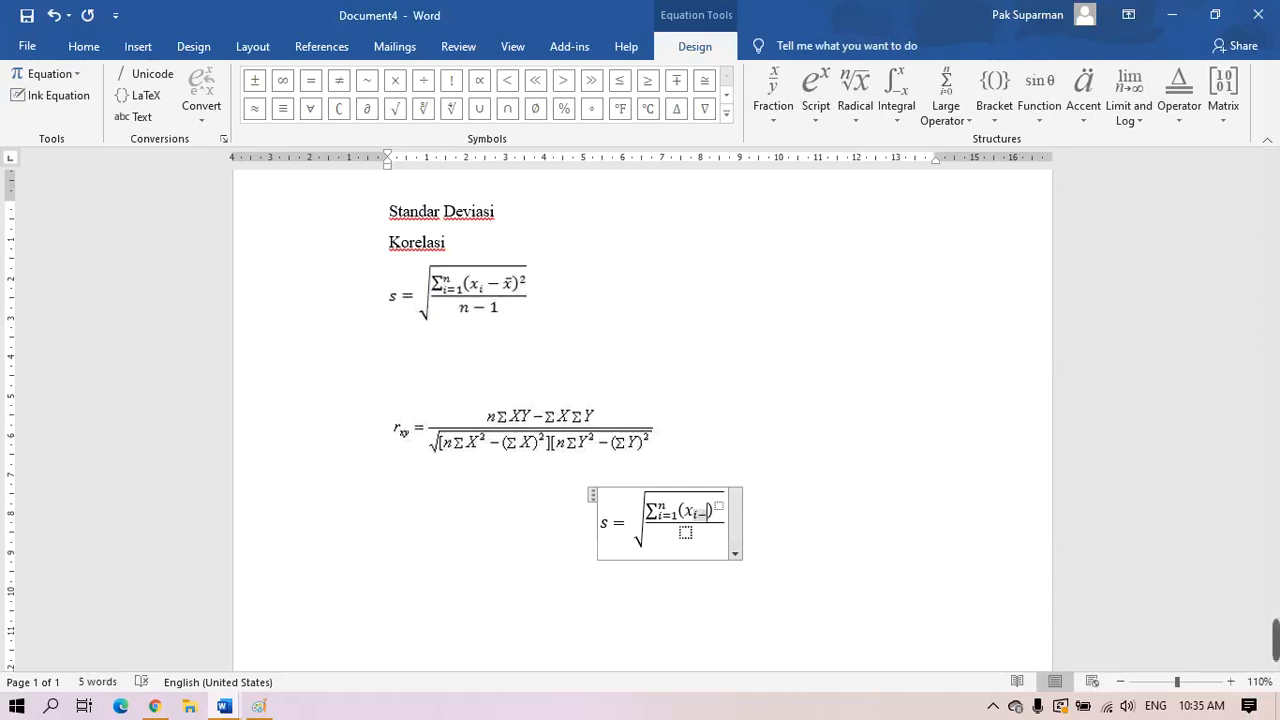
pyautogui.press('BackSpace')
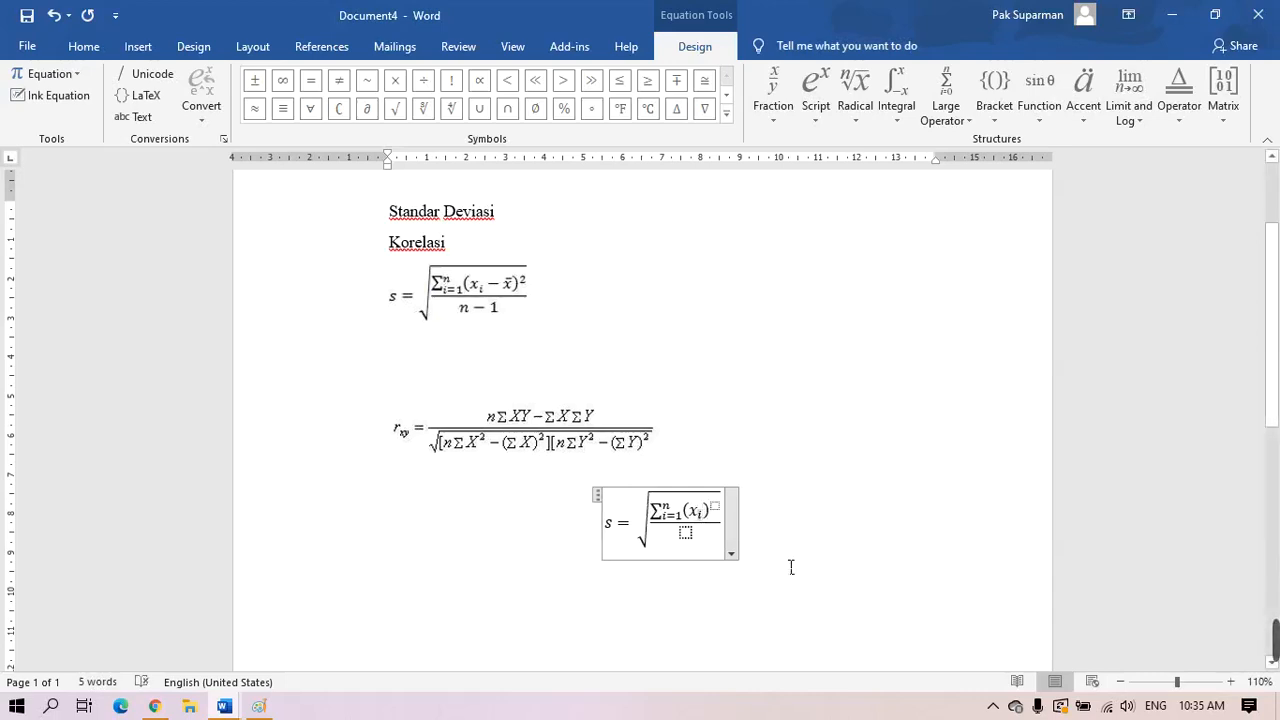
pyautogui.write('-')
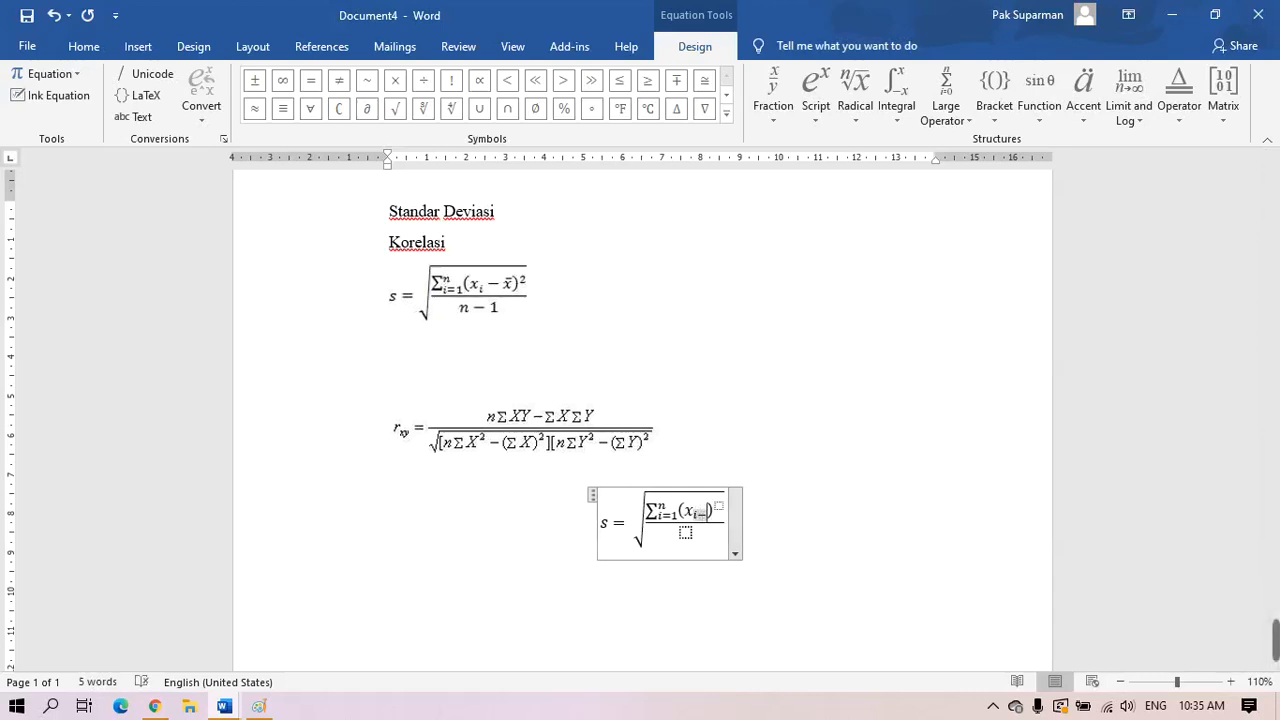
pyautogui.press('BackSpace')
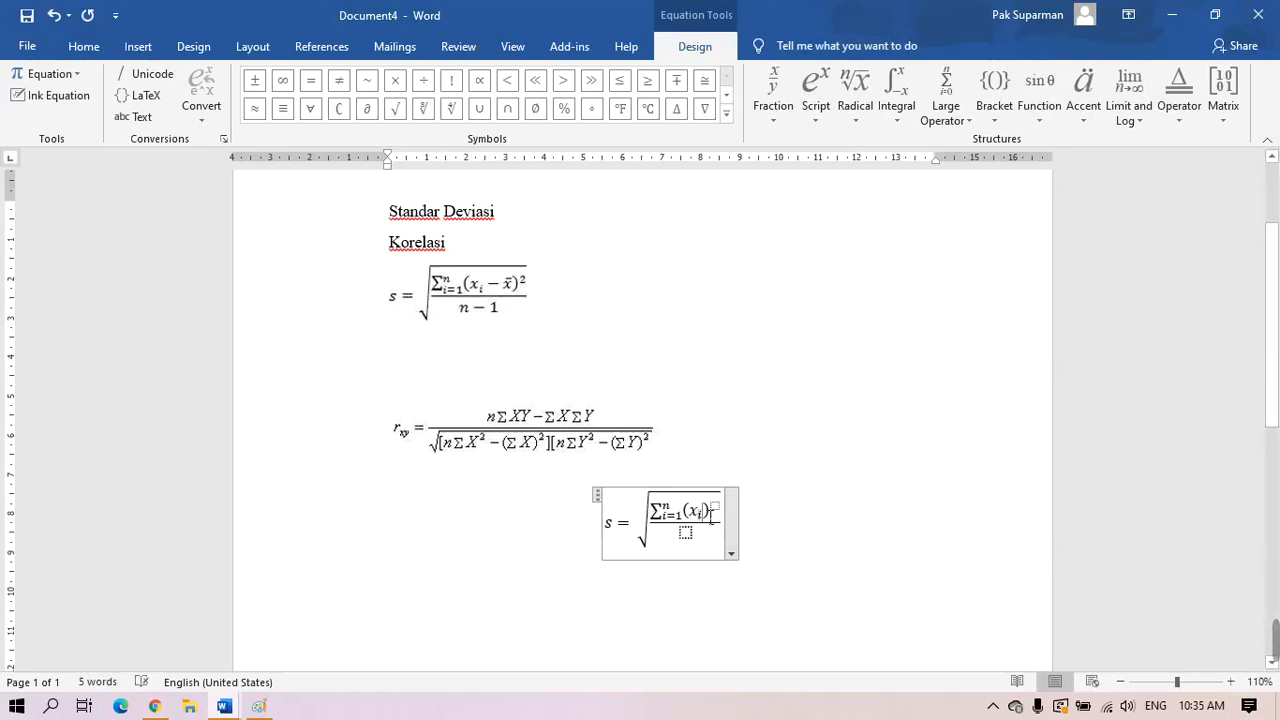
pyautogui.press('Left')
pyautogui.press('Left')
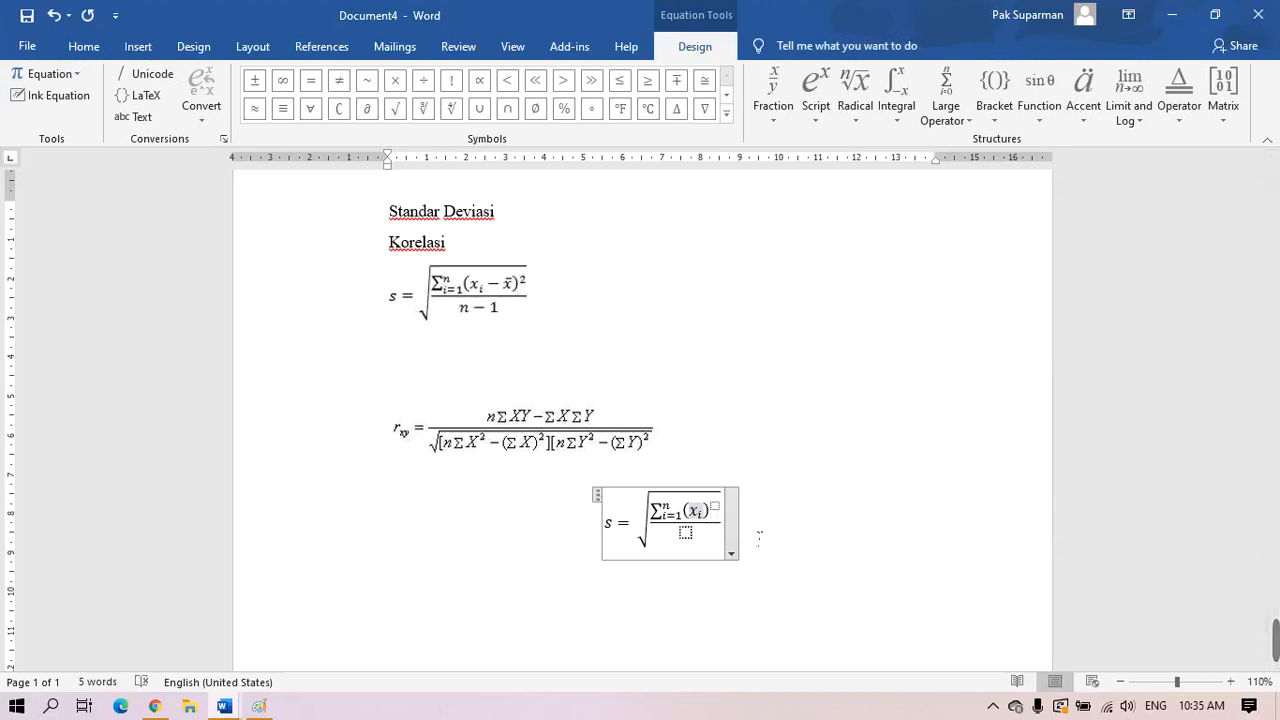
# Add a minus and x-bar after xᵢ inside the parentheses
pyautogui.write('-')
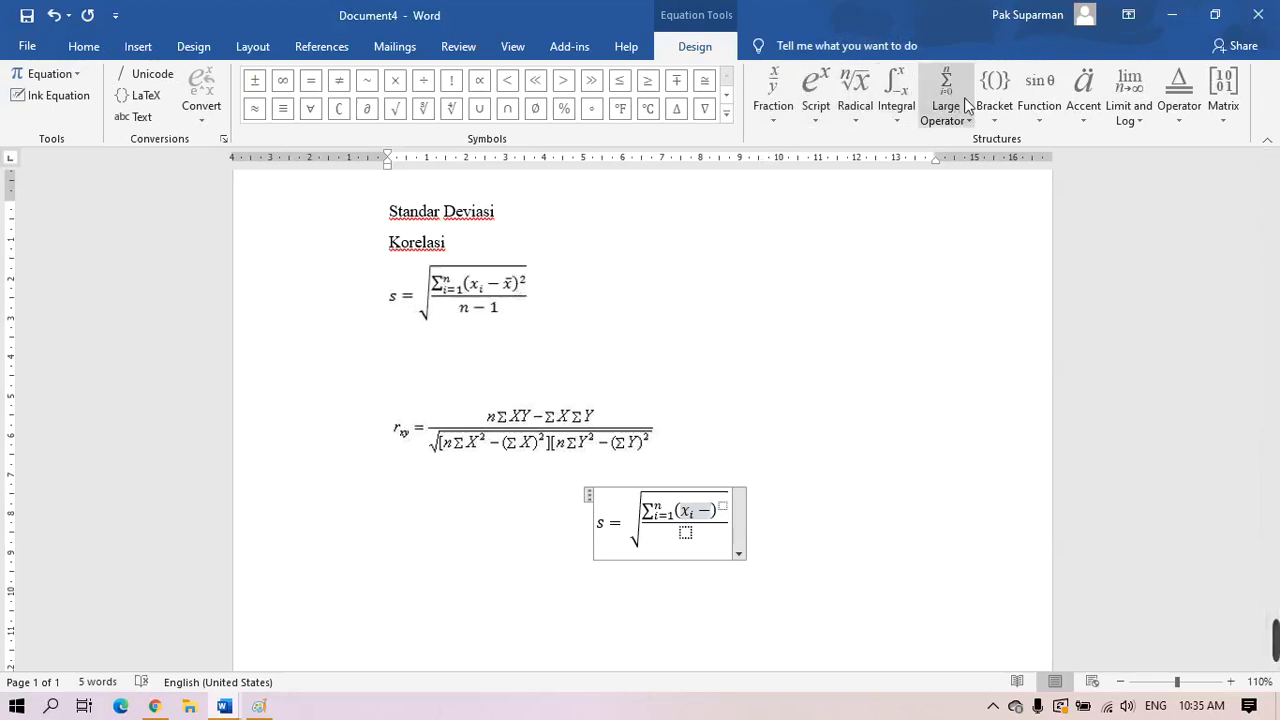
pyautogui.click(1086, 121)
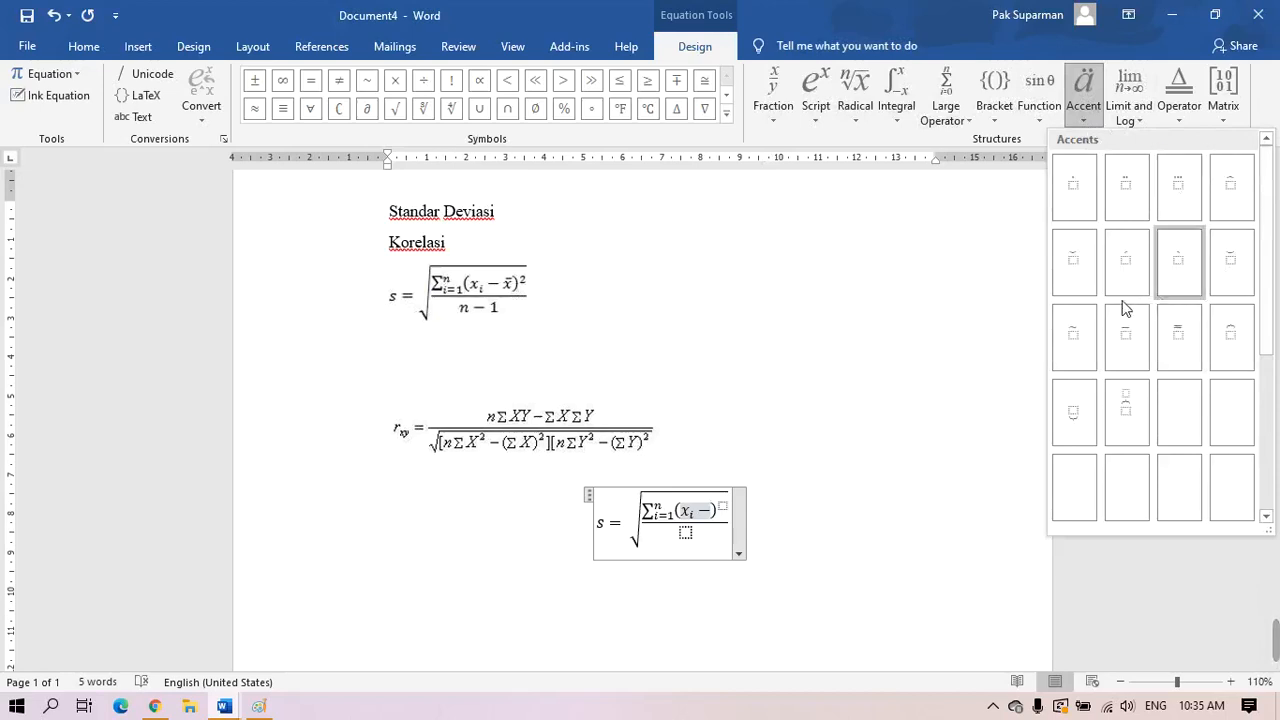
pyautogui.click(1135, 352)
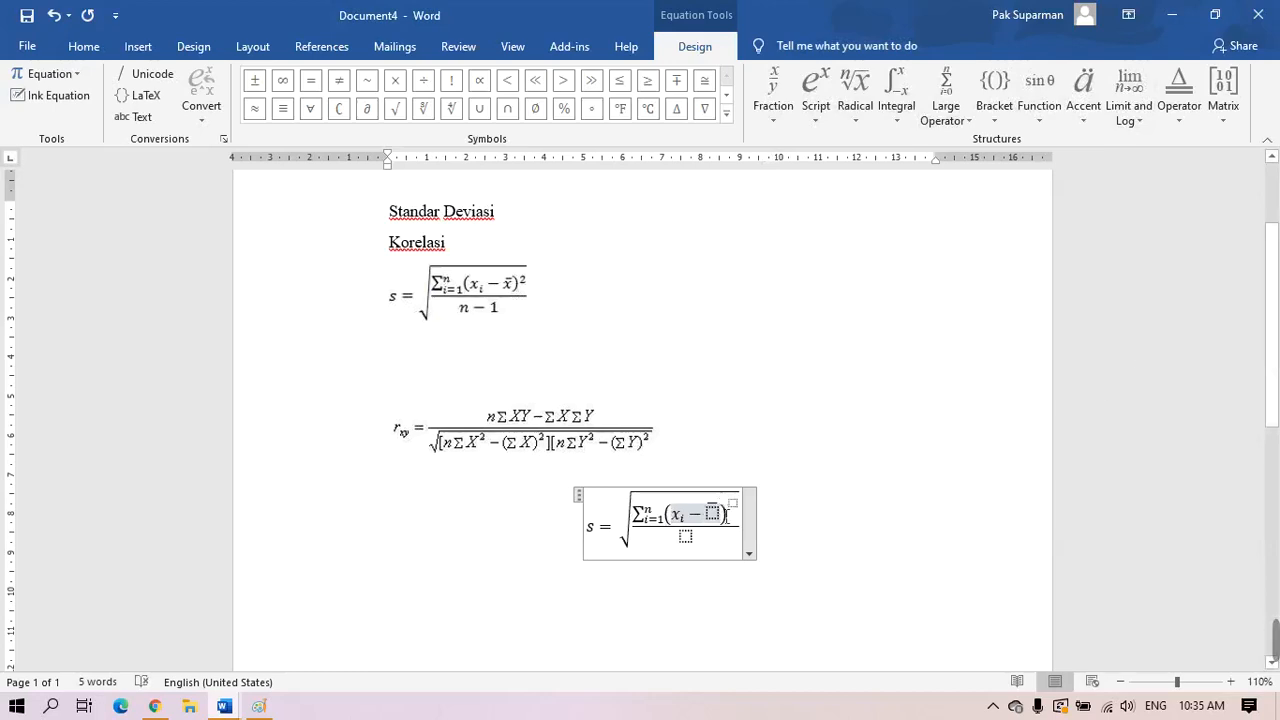
pyautogui.click(731, 526)
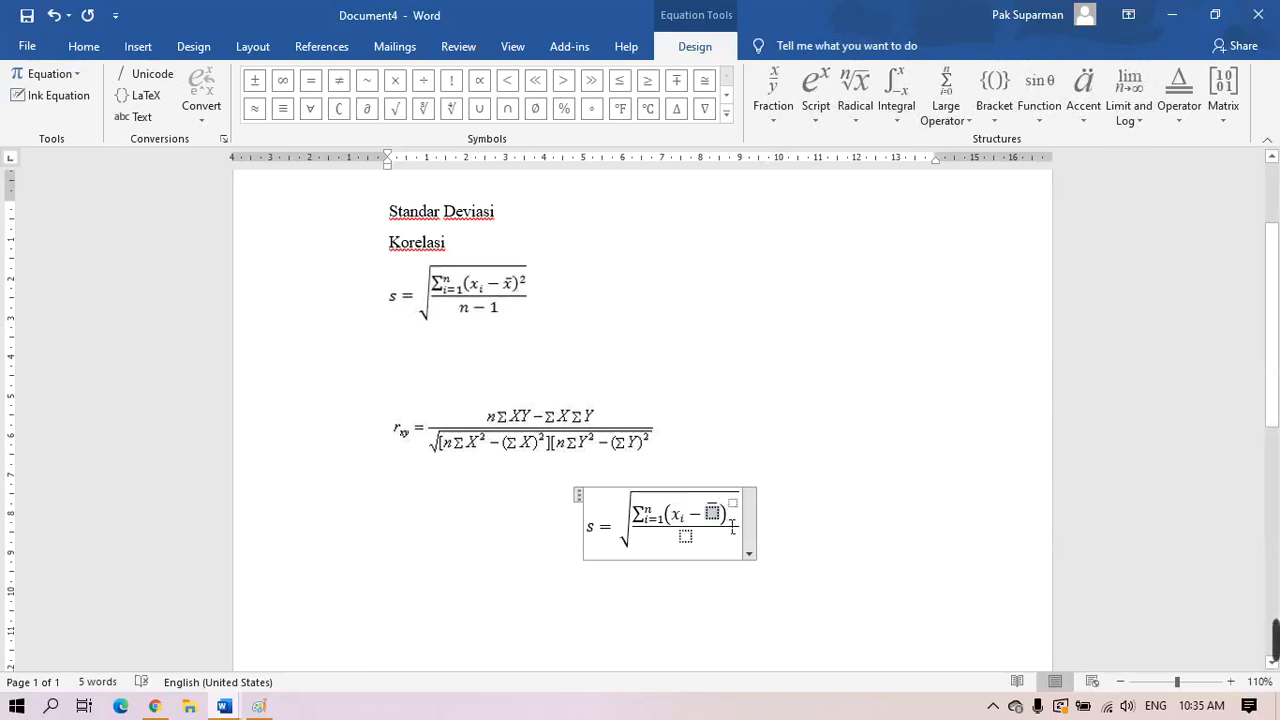
pyautogui.write('x')
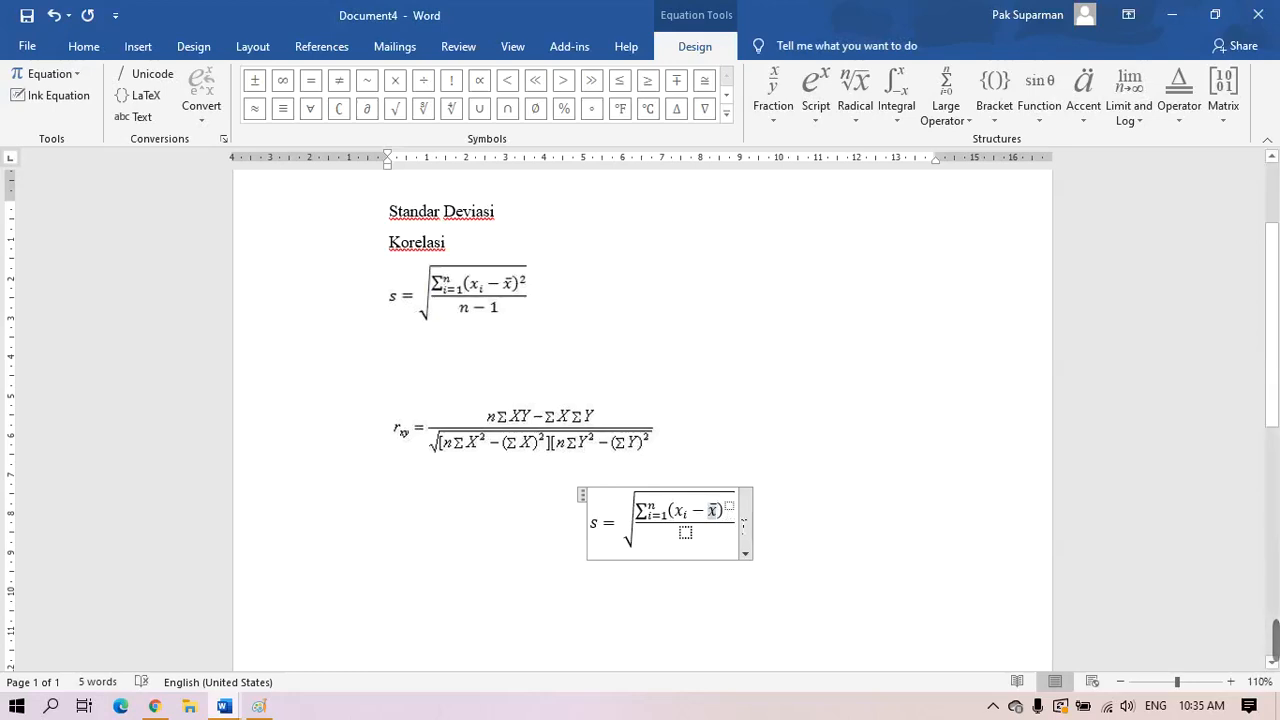
# Set the exponent to 2 and the denominator to n-1
pyautogui.click(741, 513)
pyautogui.write('2')
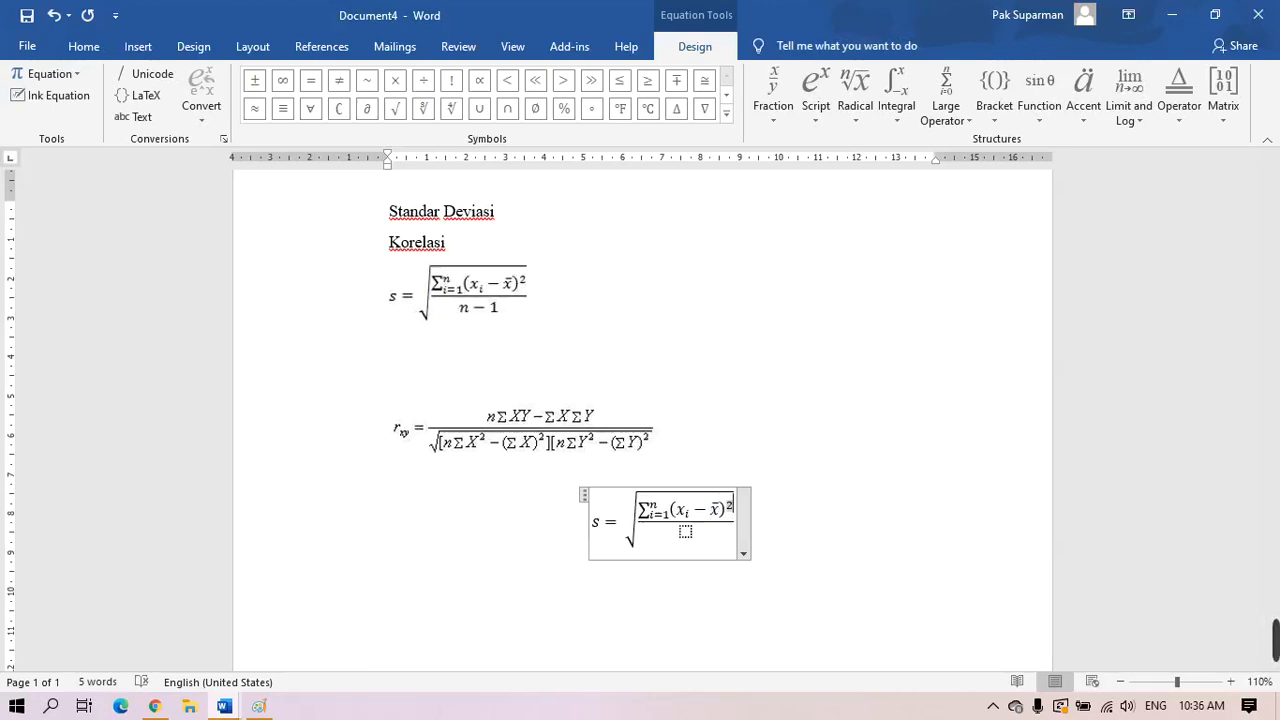
pyautogui.click(687, 532)
pyautogui.write('n')
pyautogui.write('-')
pyautogui.write('1')
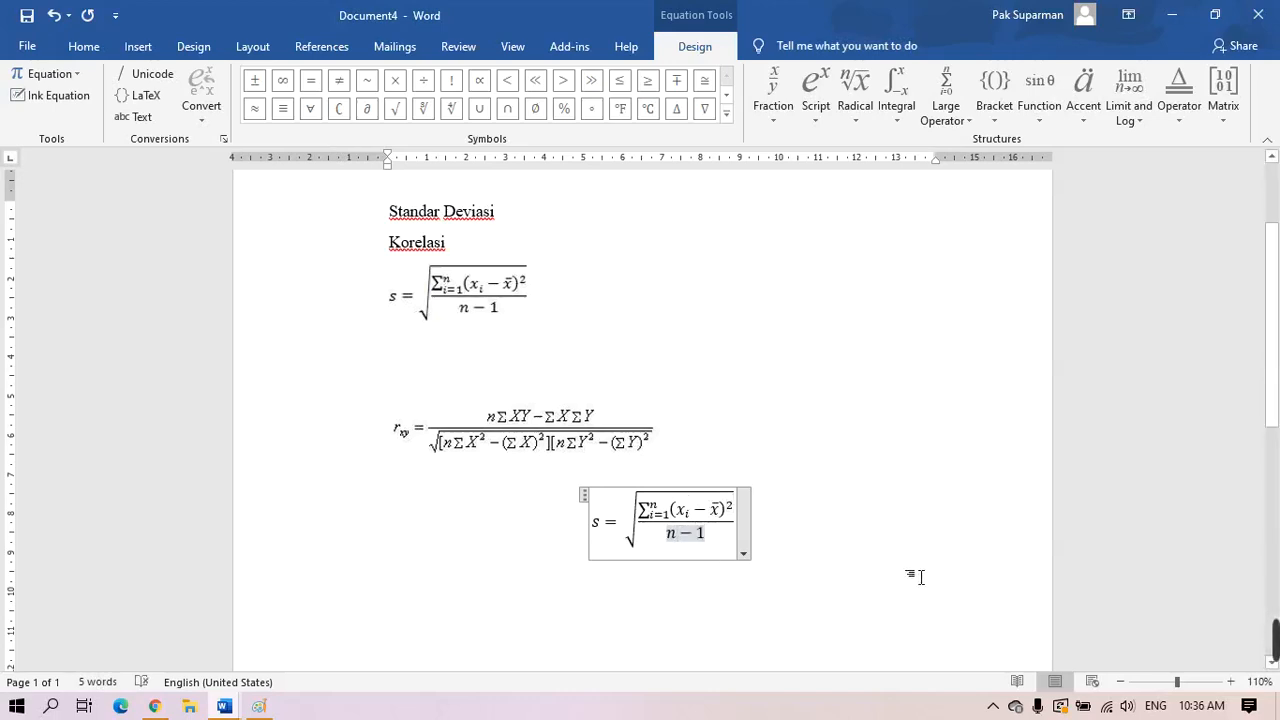
# Set the new standard-deviation equation's font size to 14
pyautogui.click(874, 563)
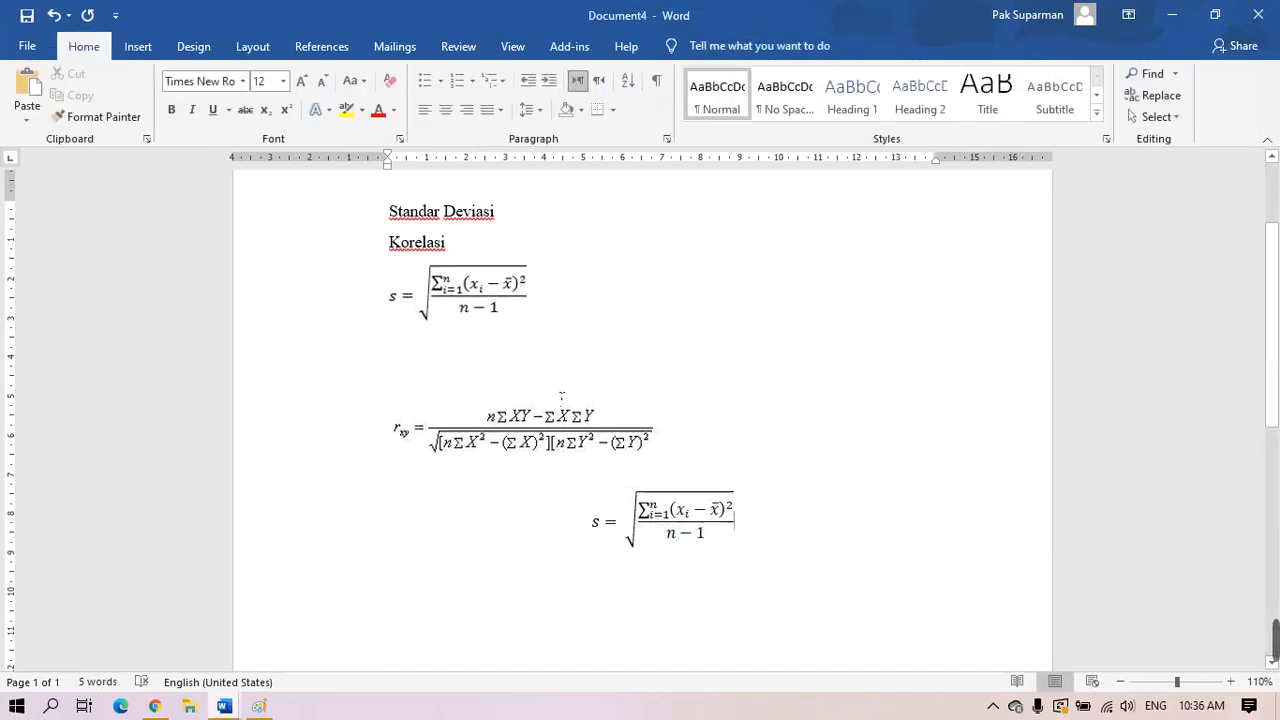
pyautogui.moveTo(690, 540); pyautogui.dragTo(828, 524)
pyautogui.click(828, 524)
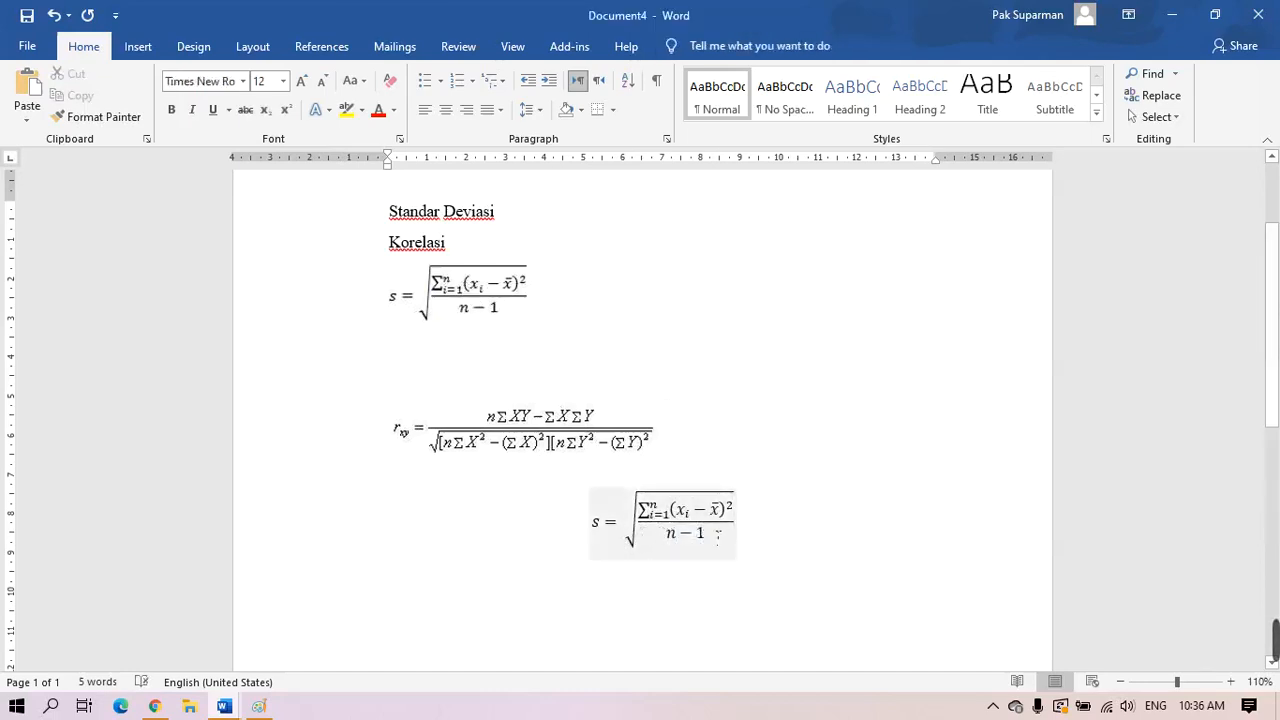
pyautogui.moveTo(601, 525); pyautogui.dragTo(687, 517)
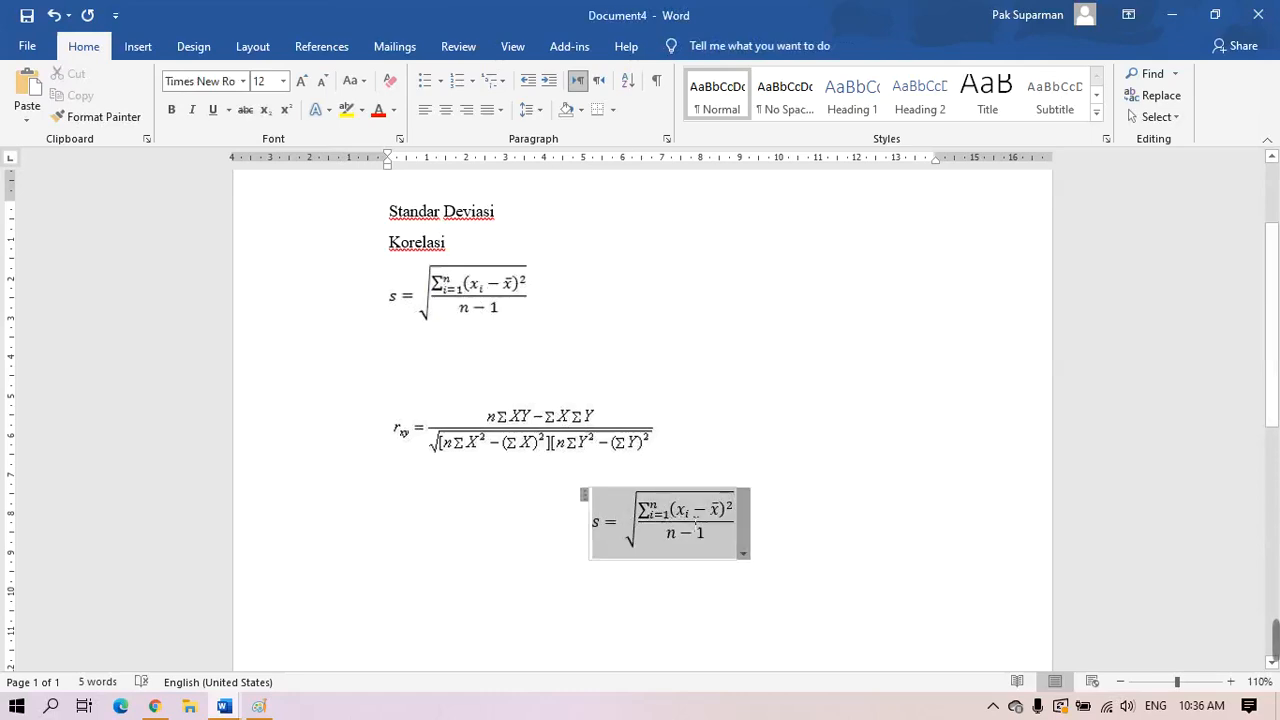
pyautogui.click(283, 81)
pyautogui.click(264, 191)
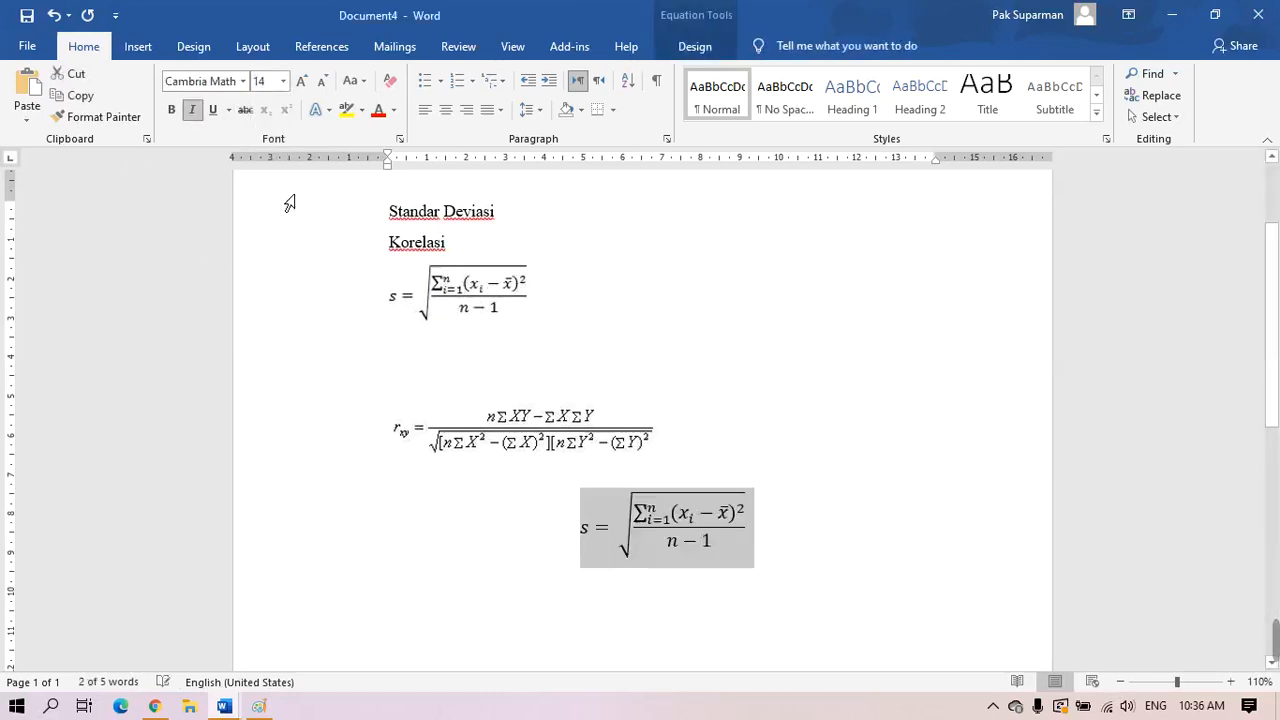
pyautogui.click(875, 589)
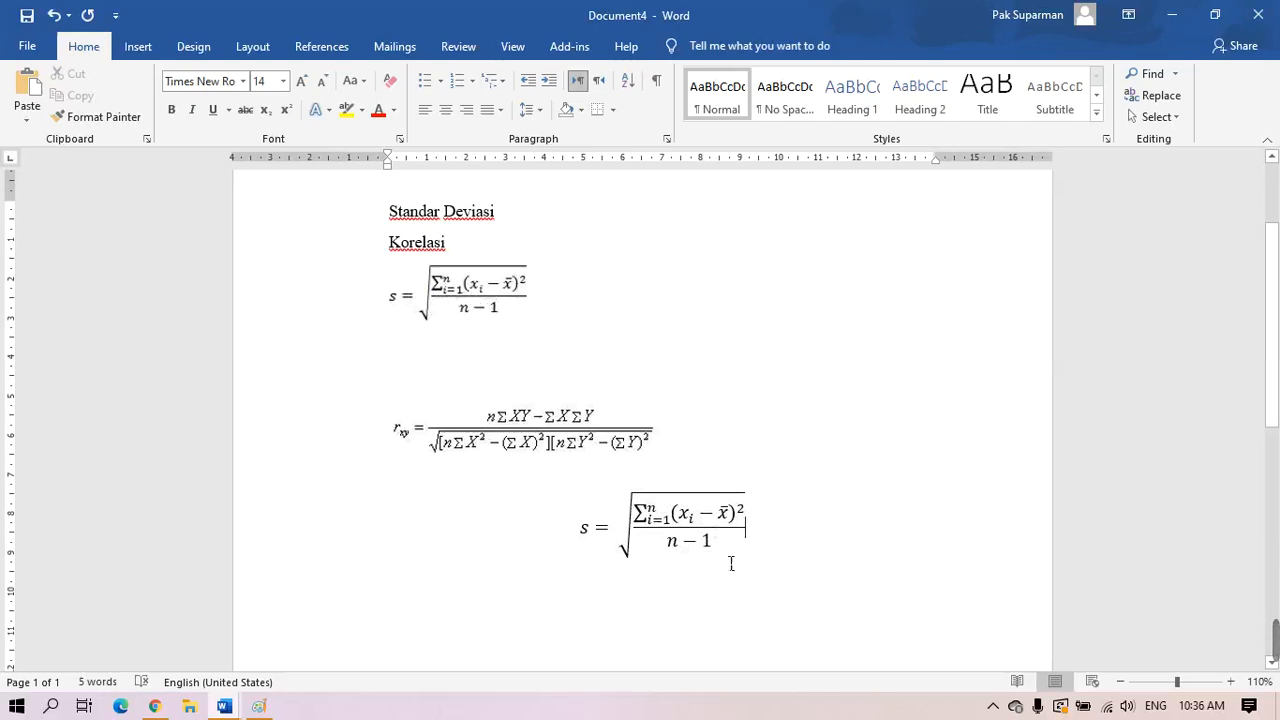
# Select the whole equation for copying and go to the empty line under the first formula
pyautogui.click(690, 552)
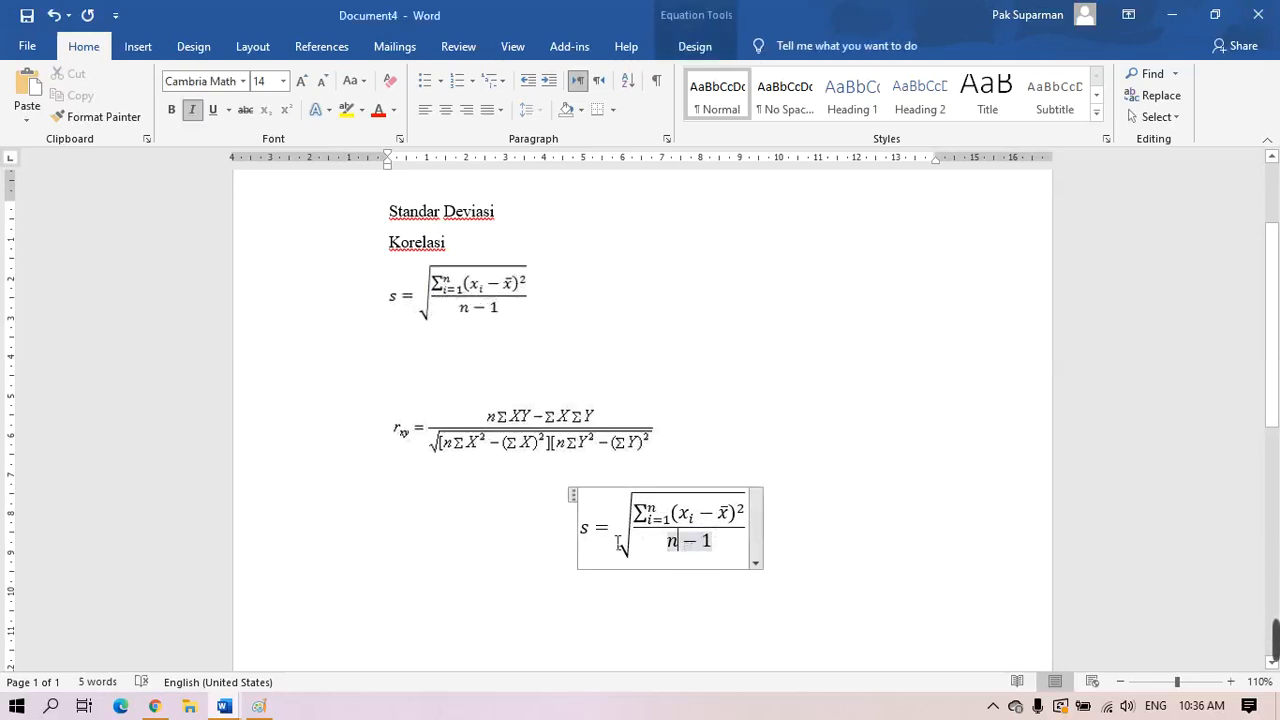
pyautogui.click(476, 534)
pyautogui.click(314, 526)
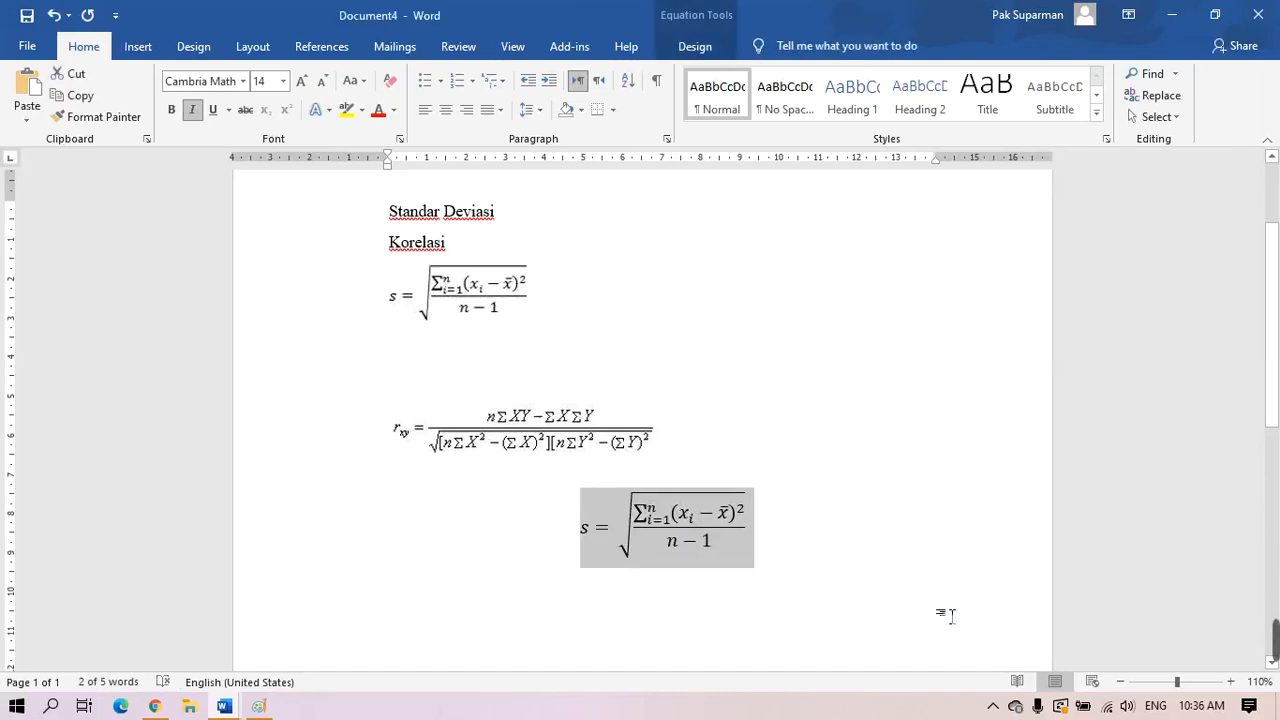
pyautogui.click(477, 370)
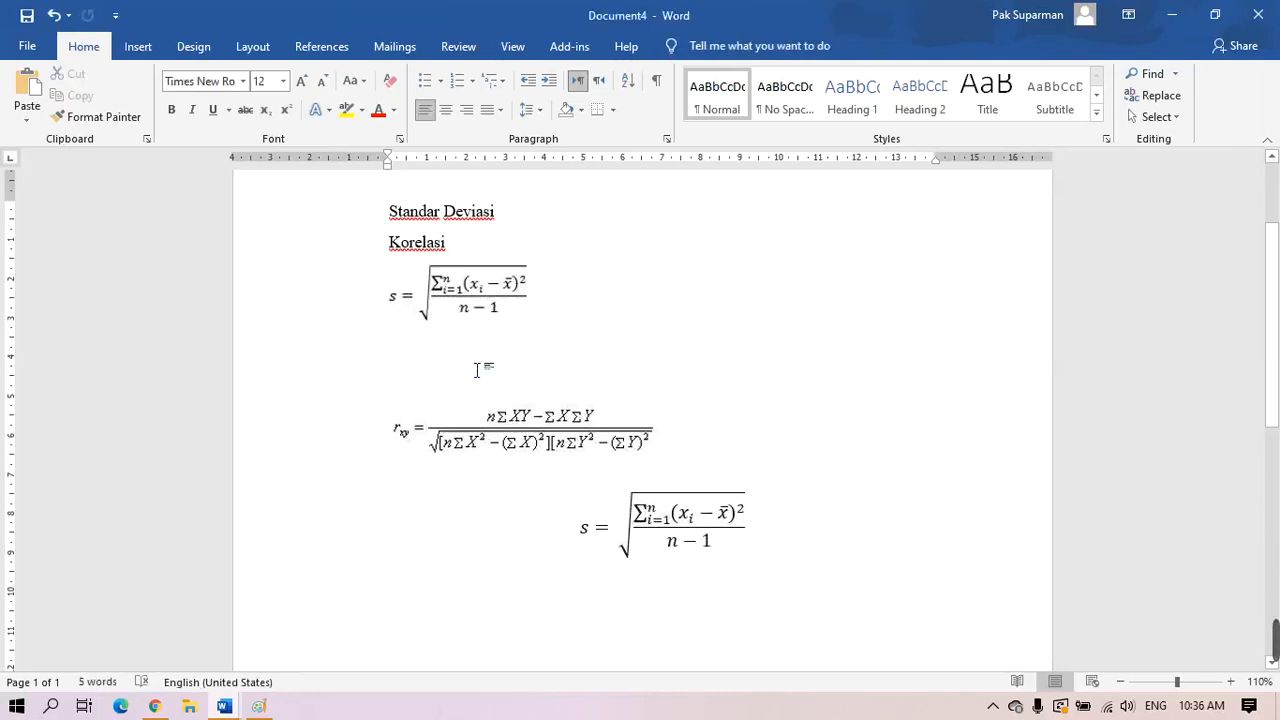
# Paste the equation under the standard-deviation image, delete the lower duplicate, and centre the line below
pyautogui.hotkey('ctrl', 'v')
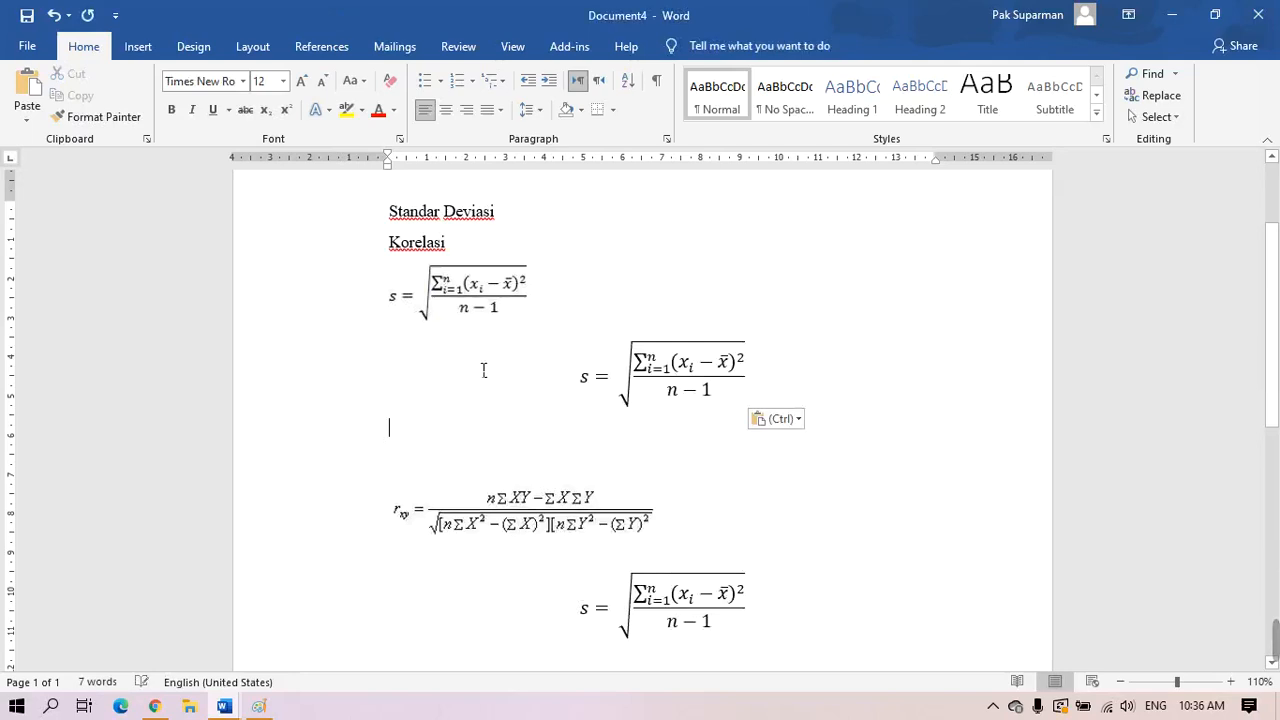
pyautogui.click(344, 604)
pyautogui.press('Delete')
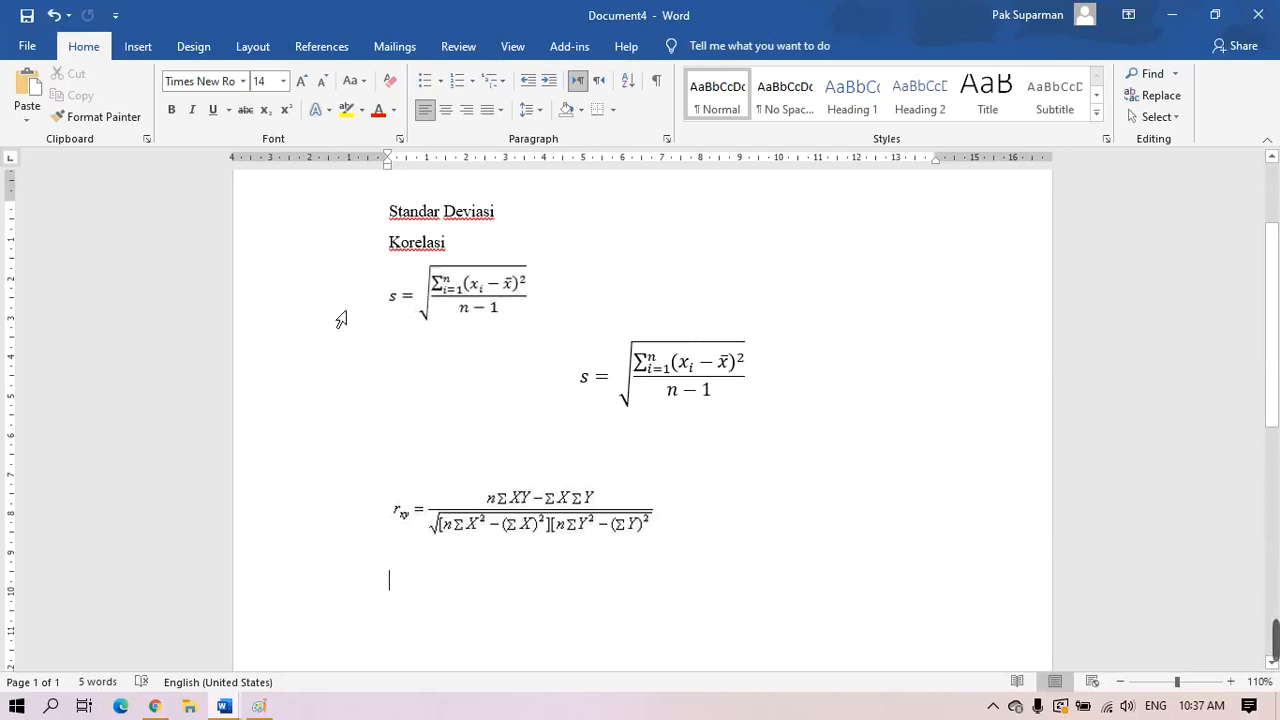
pyautogui.click(451, 117)
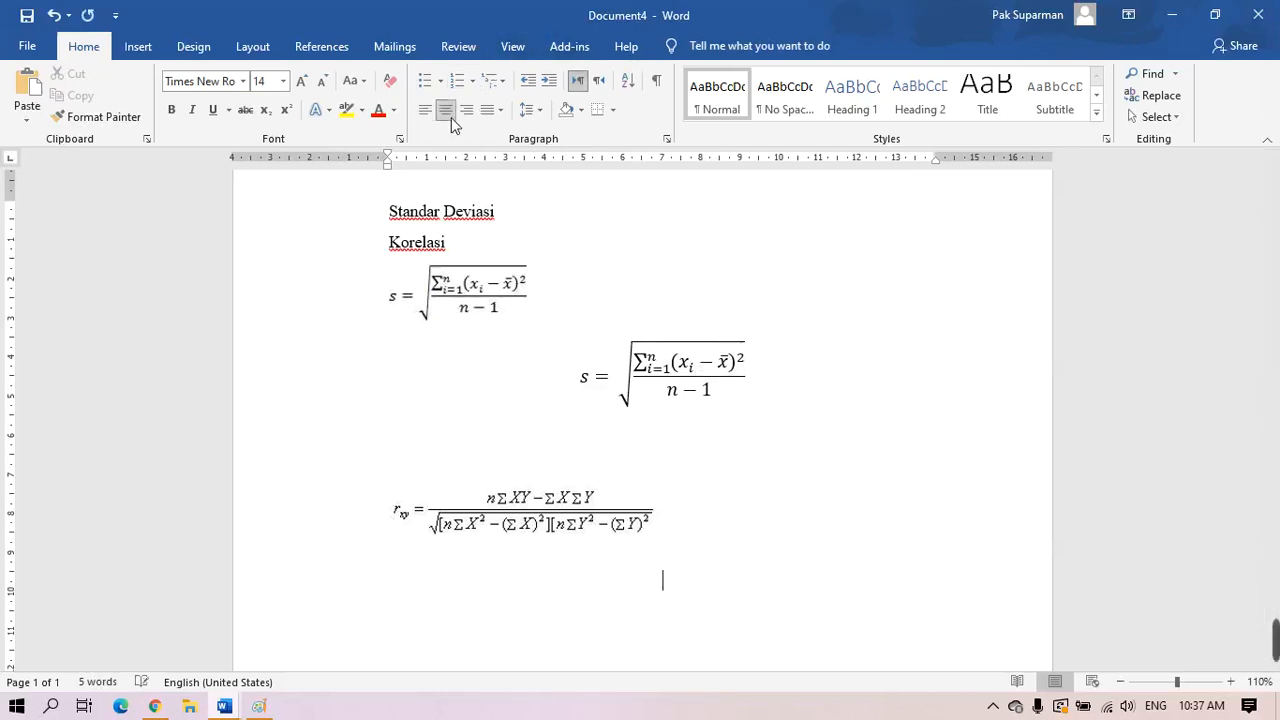
pyautogui.click(139, 47)
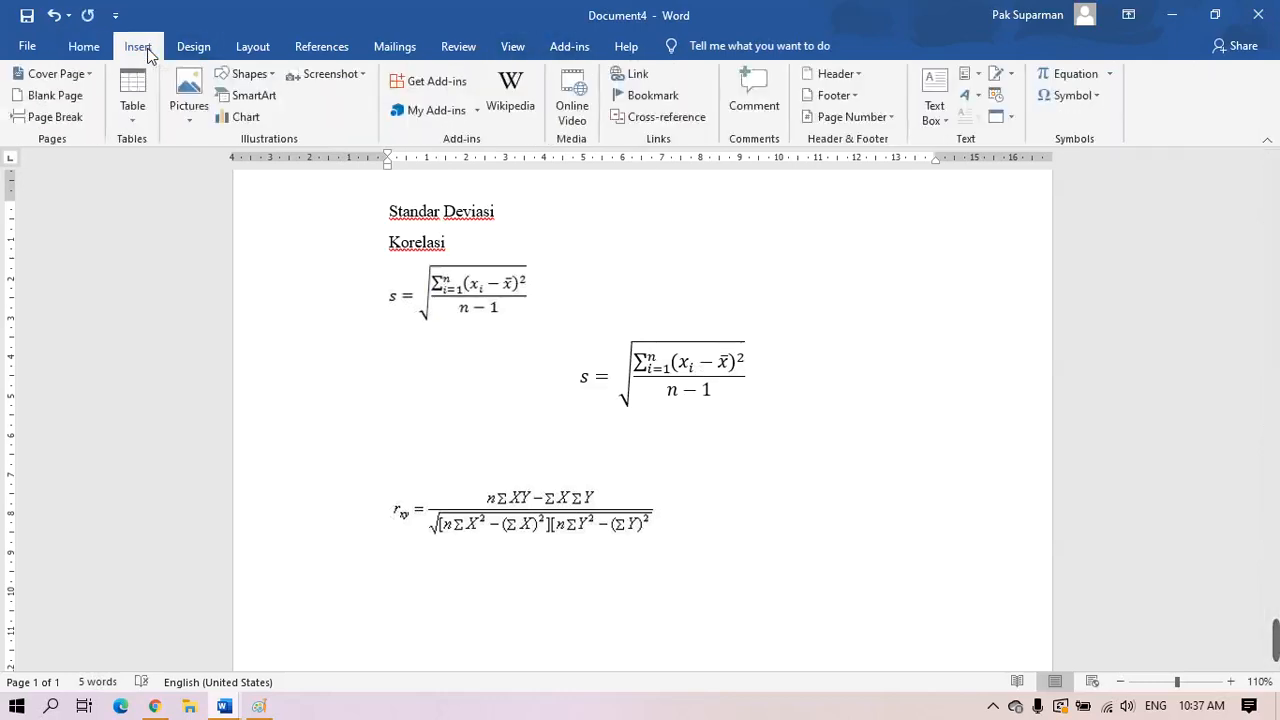
# Insert a new blank equation below the correlation formula image
pyautogui.click(1110, 78)
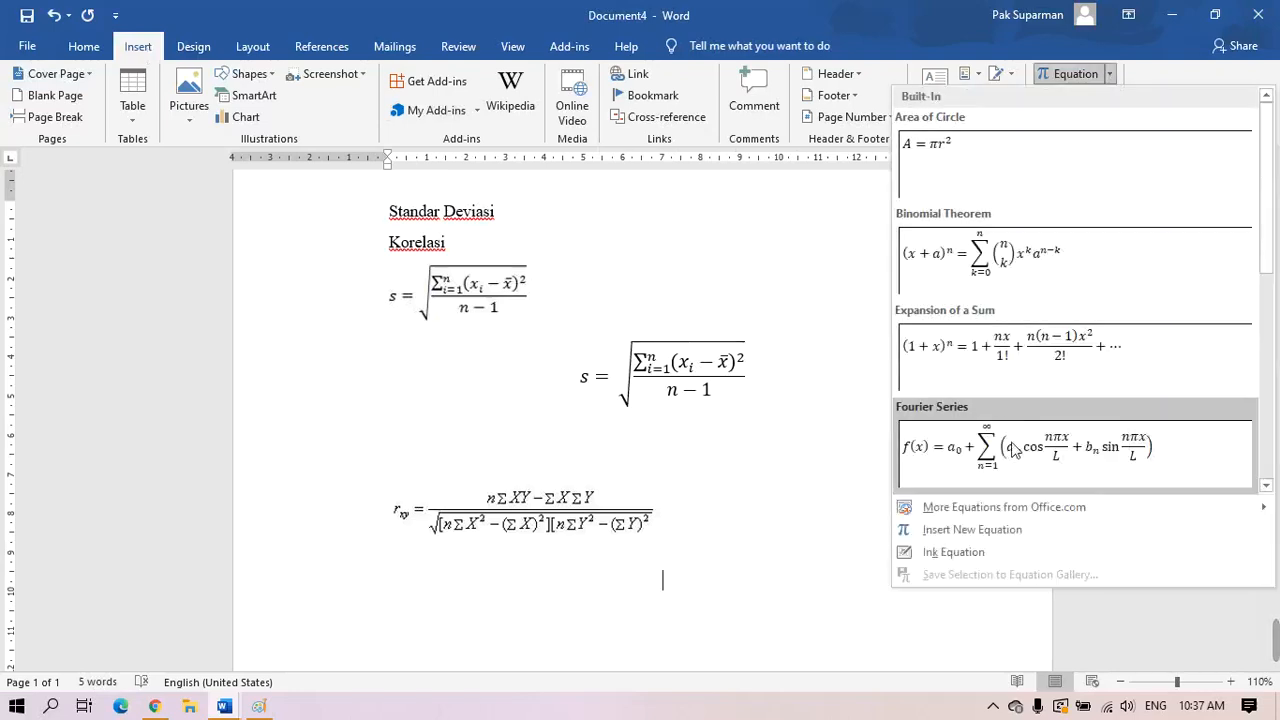
pyautogui.click(1009, 533)
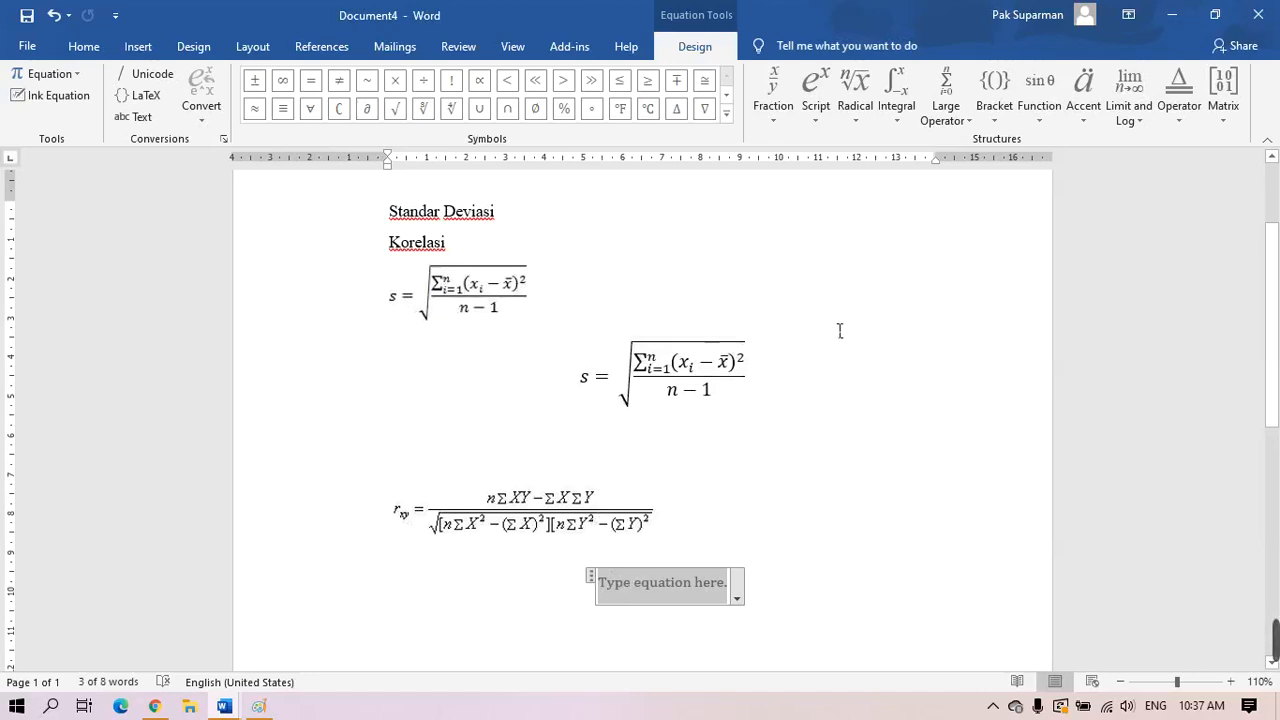
pyautogui.click(814, 124)
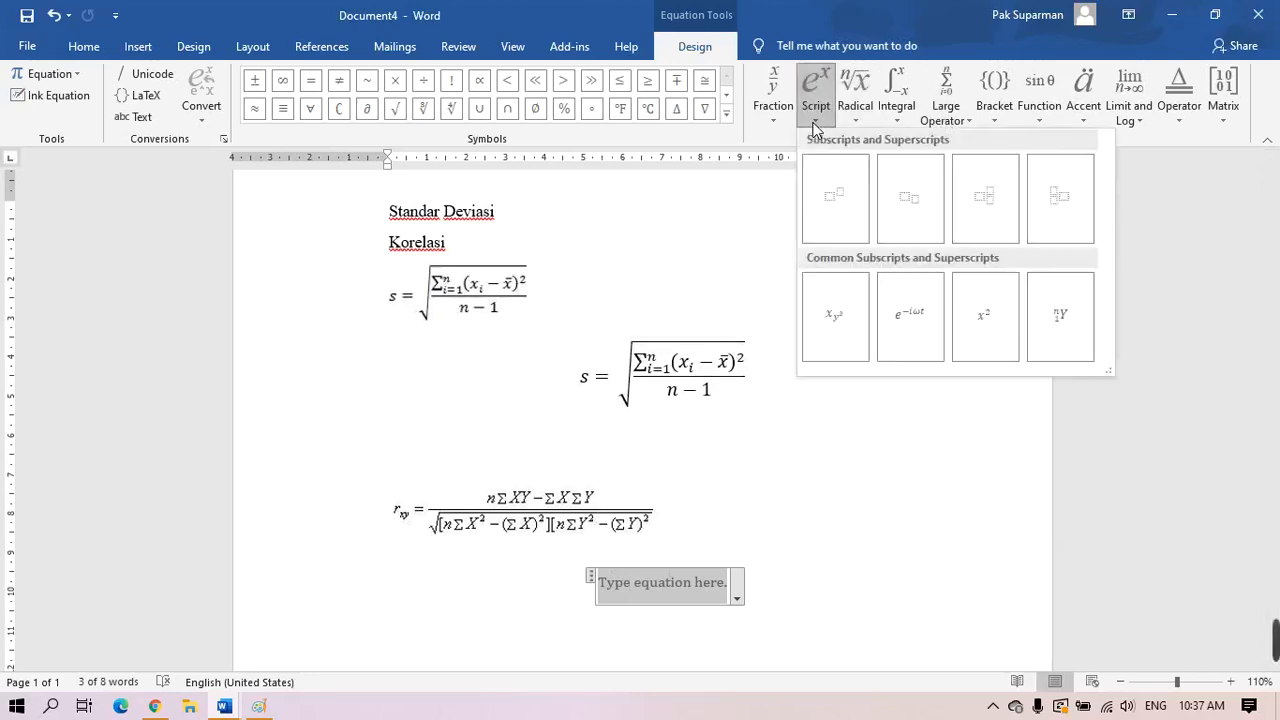
# Type r with subscript xy followed by an equals sign
pyautogui.click(921, 211)
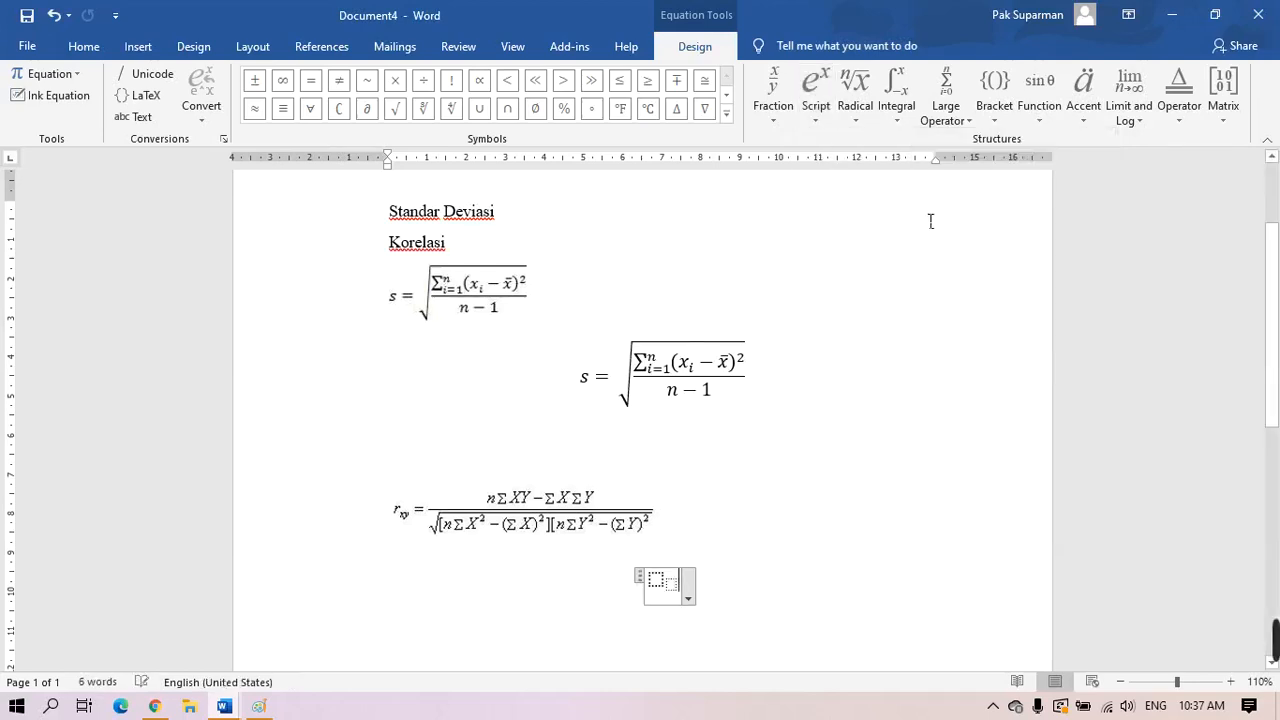
pyautogui.write('r')
pyautogui.press('Right')
pyautogui.write('xy')
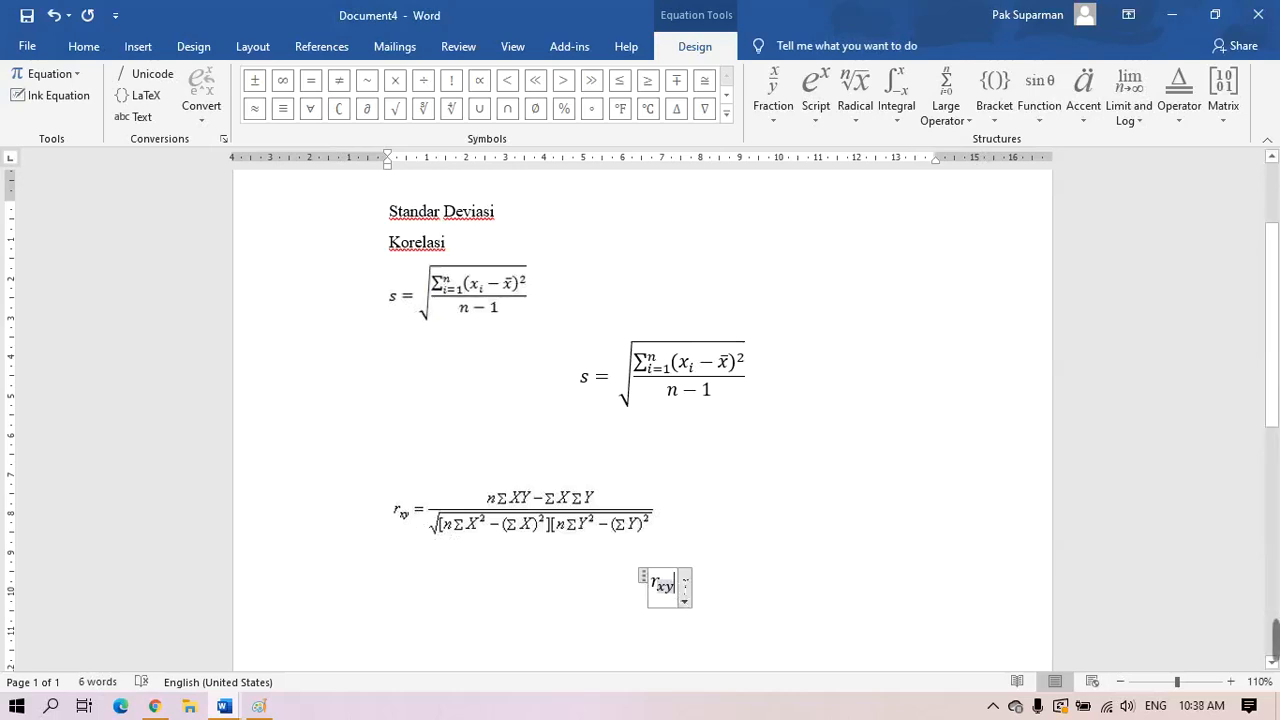
pyautogui.press('Right')
pyautogui.write('=')
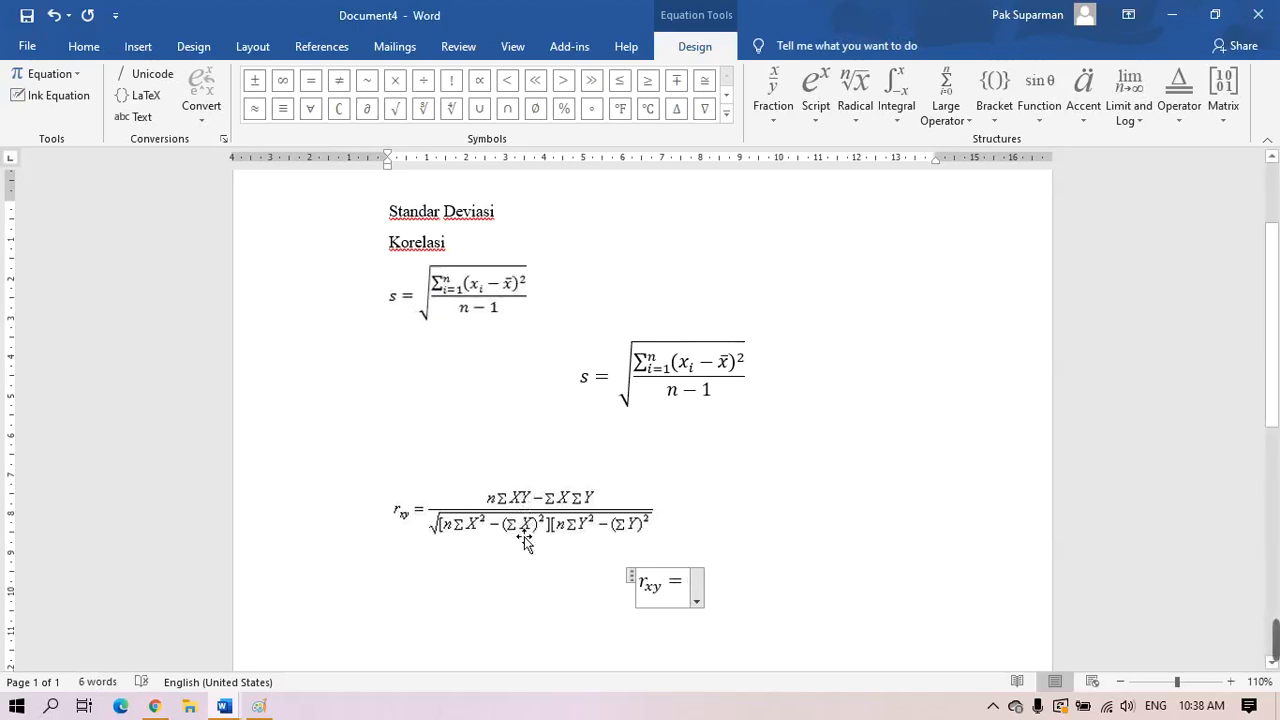
# Insert a stacked fraction and type nΣXY − in its numerator
pyautogui.click(772, 100)
pyautogui.click(792, 199)
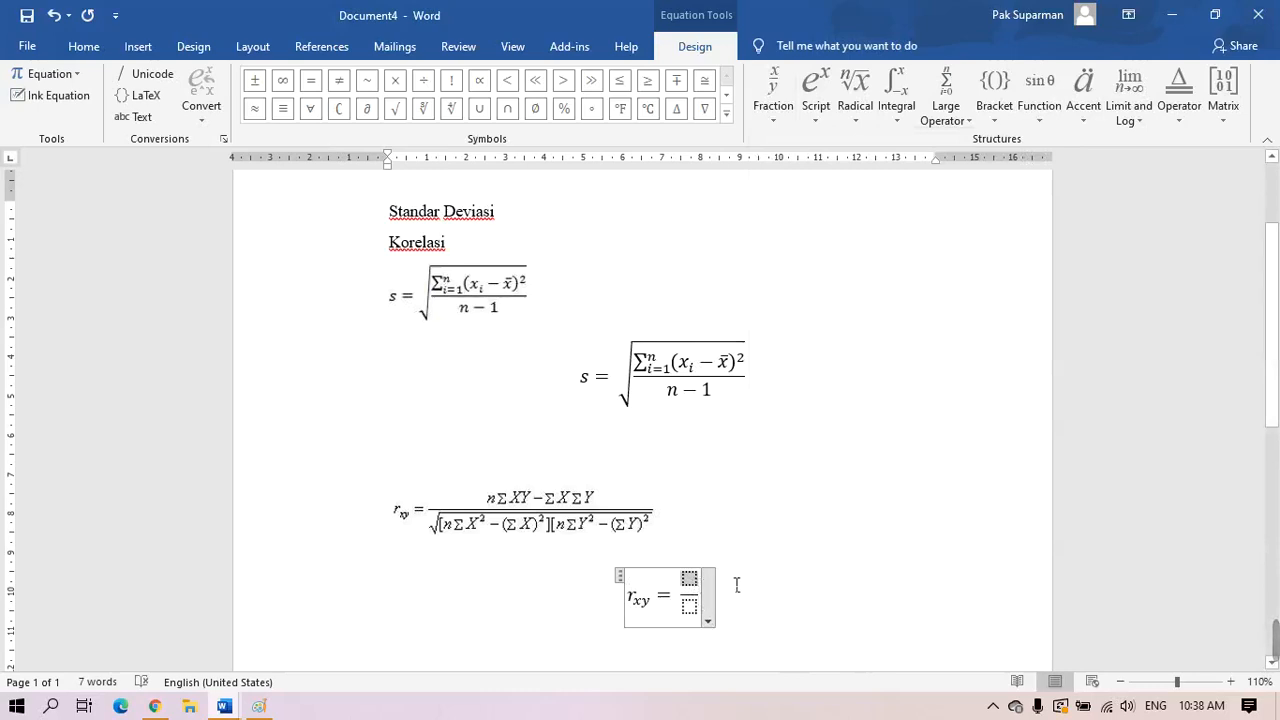
pyautogui.write('n')
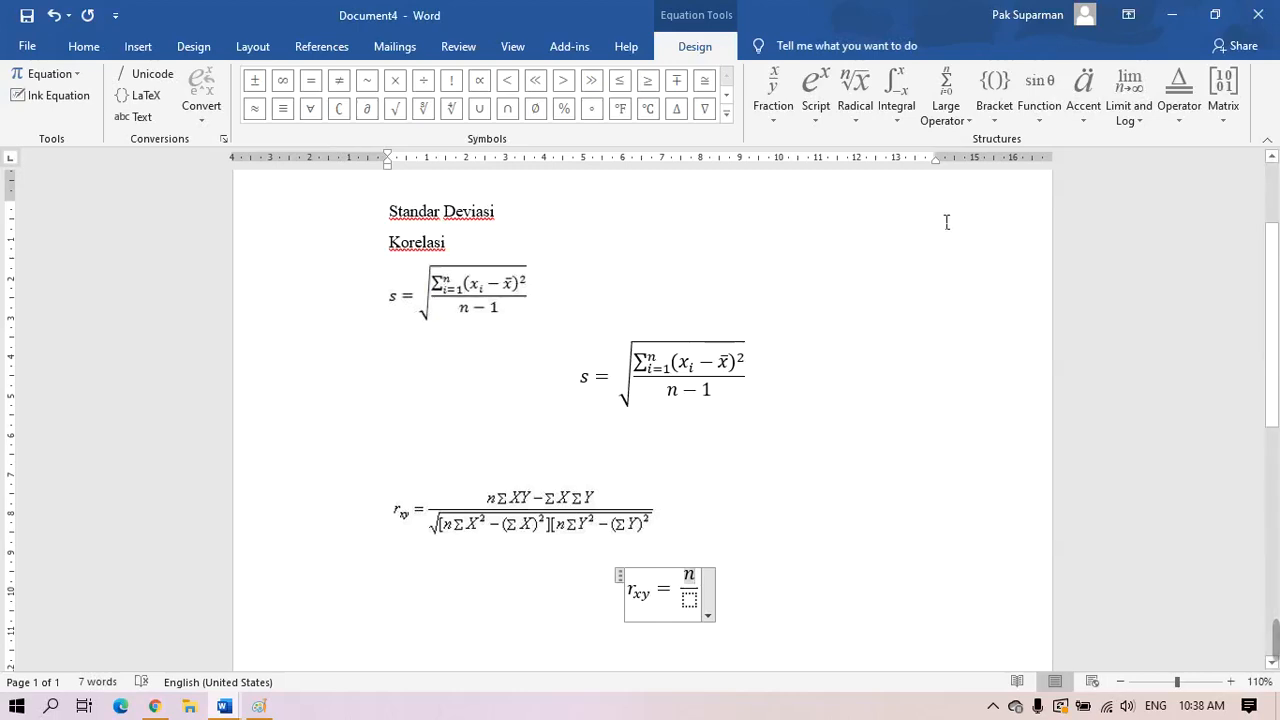
pyautogui.click(960, 124)
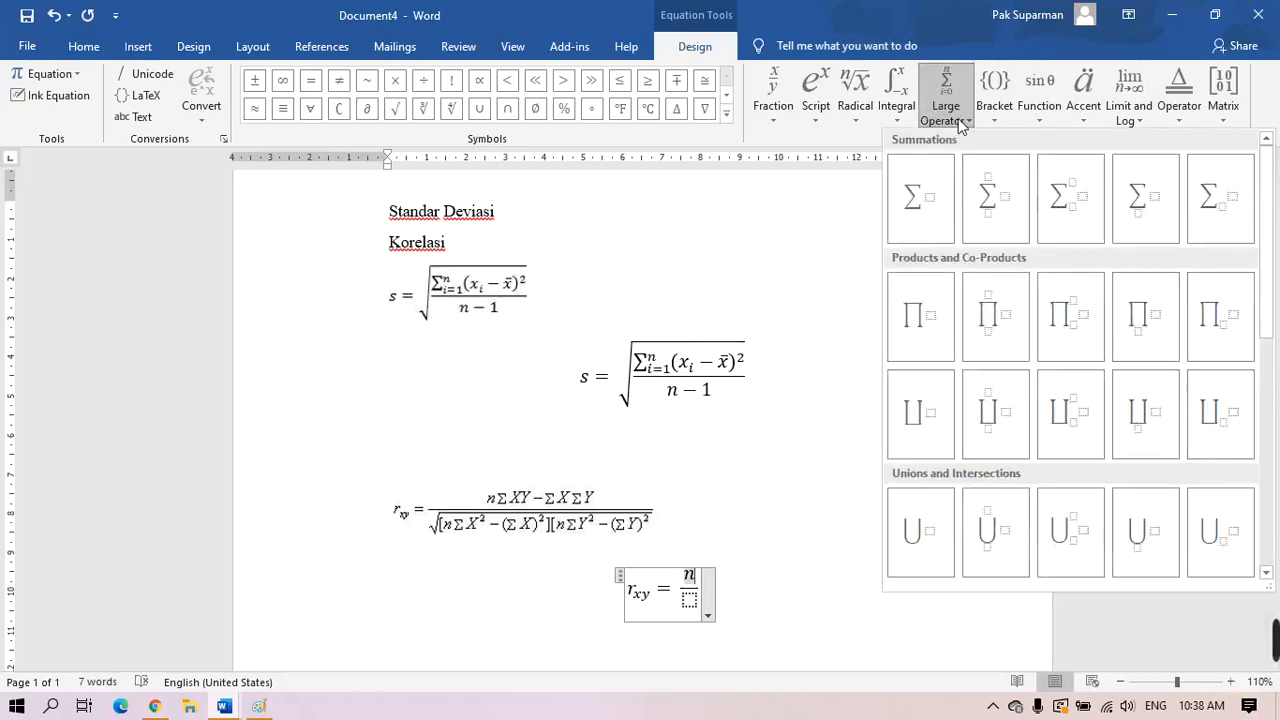
pyautogui.click(922, 201)
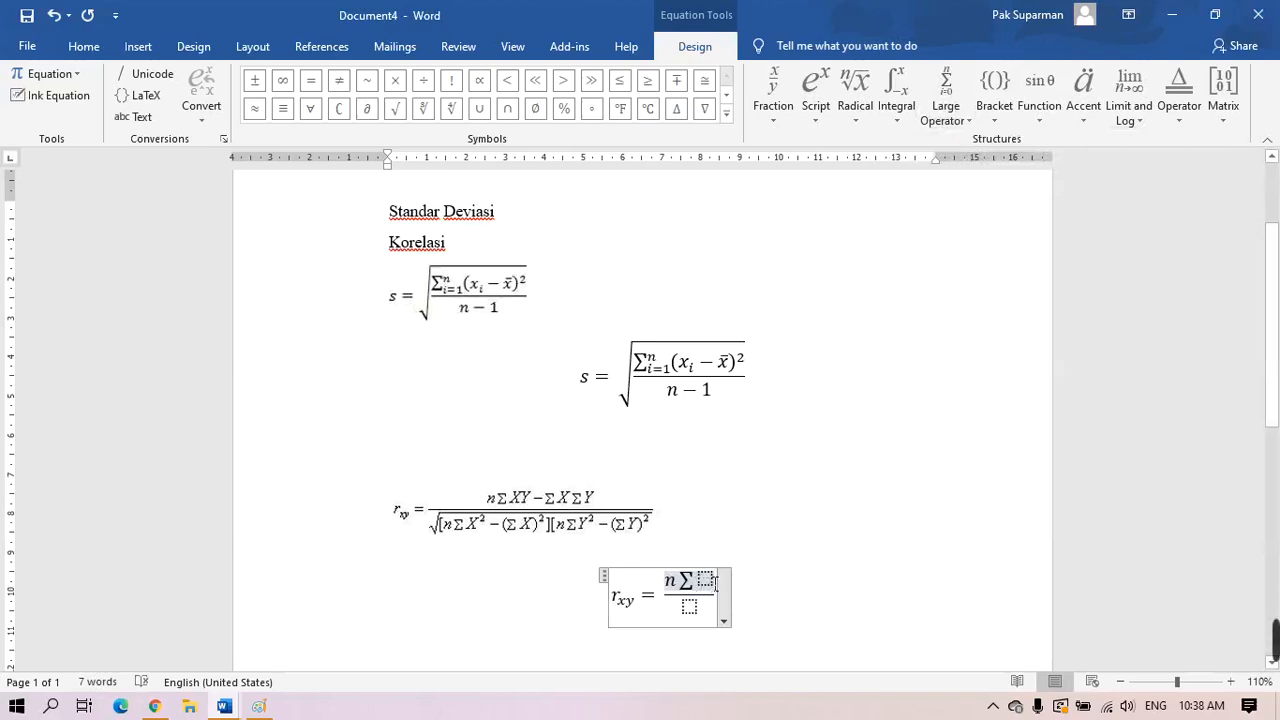
pyautogui.write('XY')
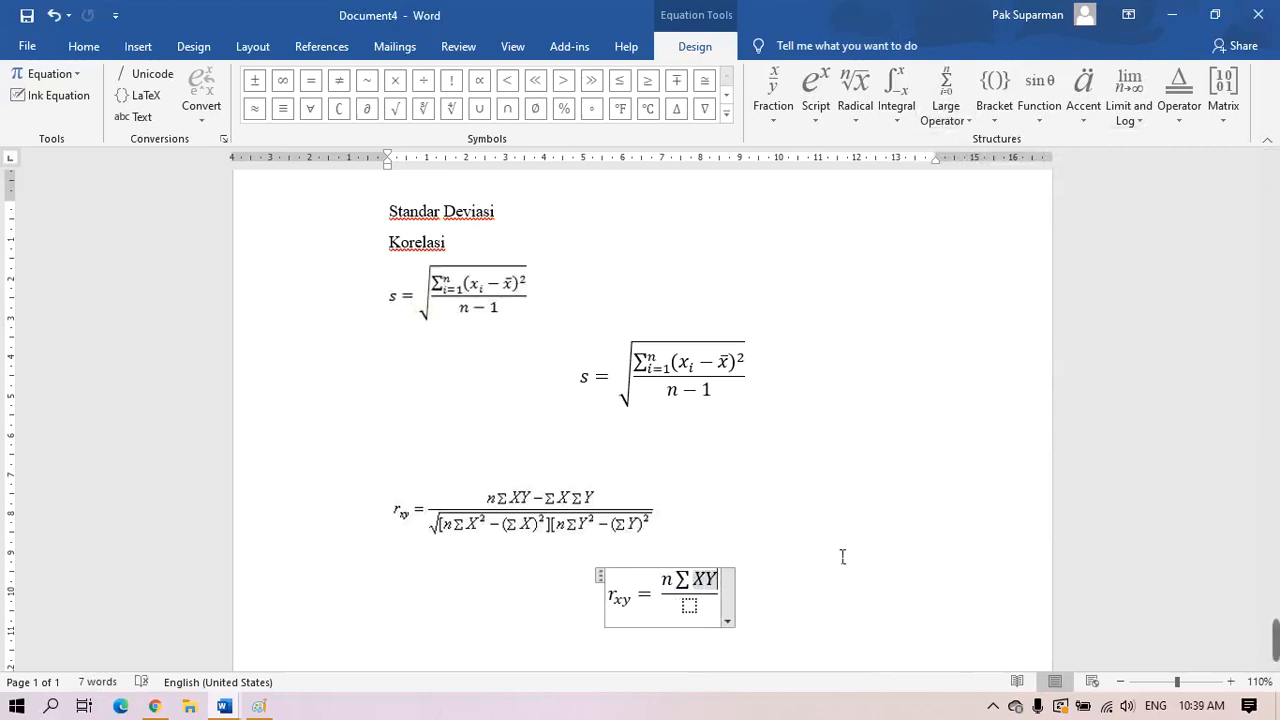
pyautogui.write('-')
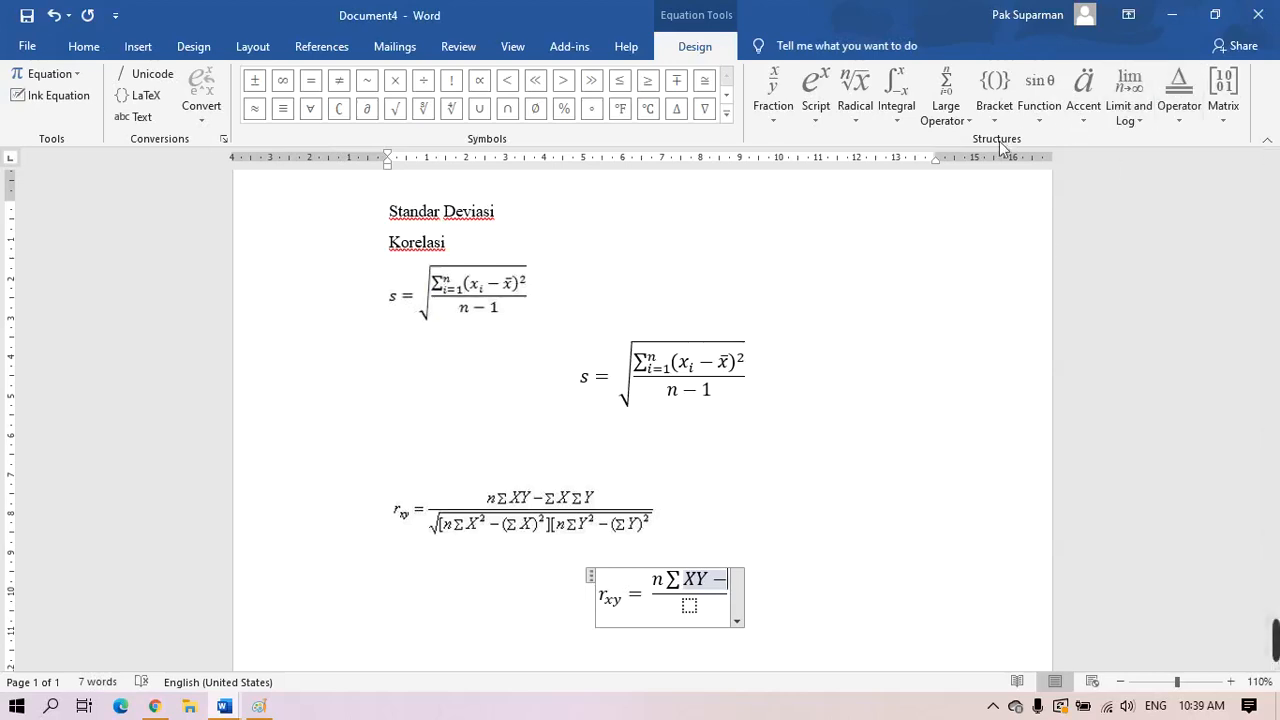
# Finish the numerator with ΣX and ΣY summations and move into the empty denominator
pyautogui.click(957, 131)
pyautogui.click(980, 202)
pyautogui.click(746, 584)
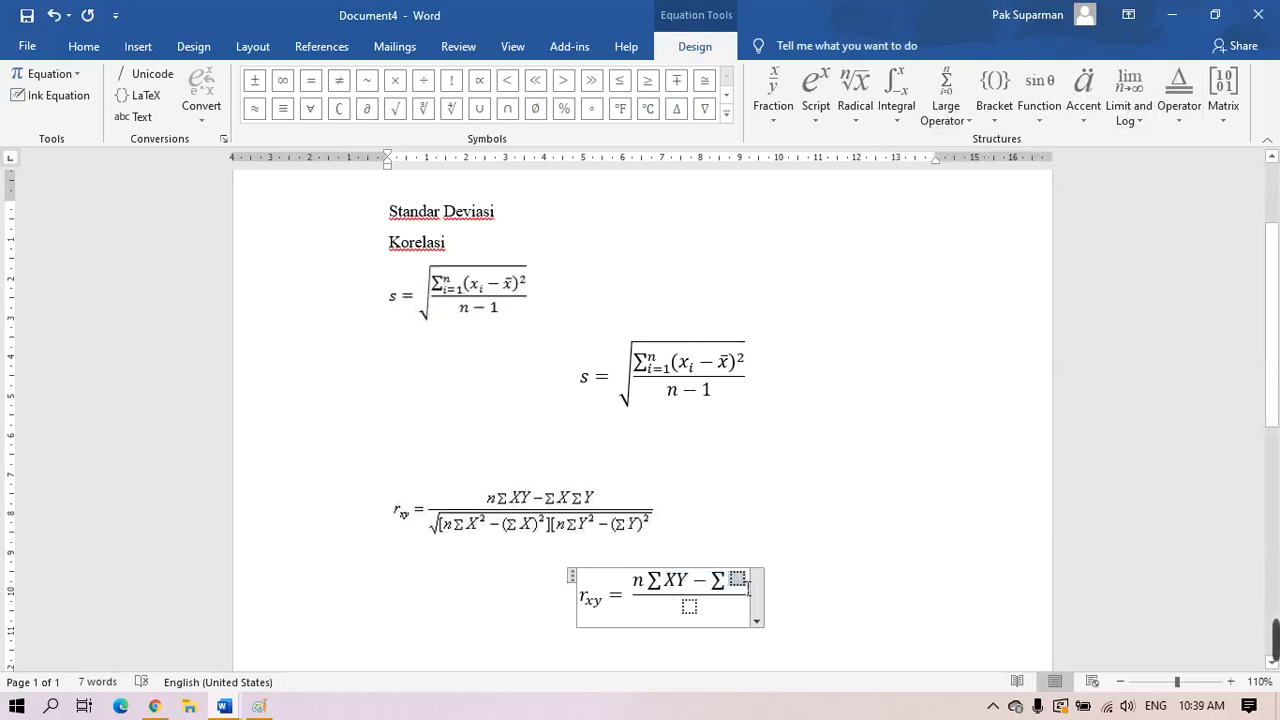
pyautogui.write('X')
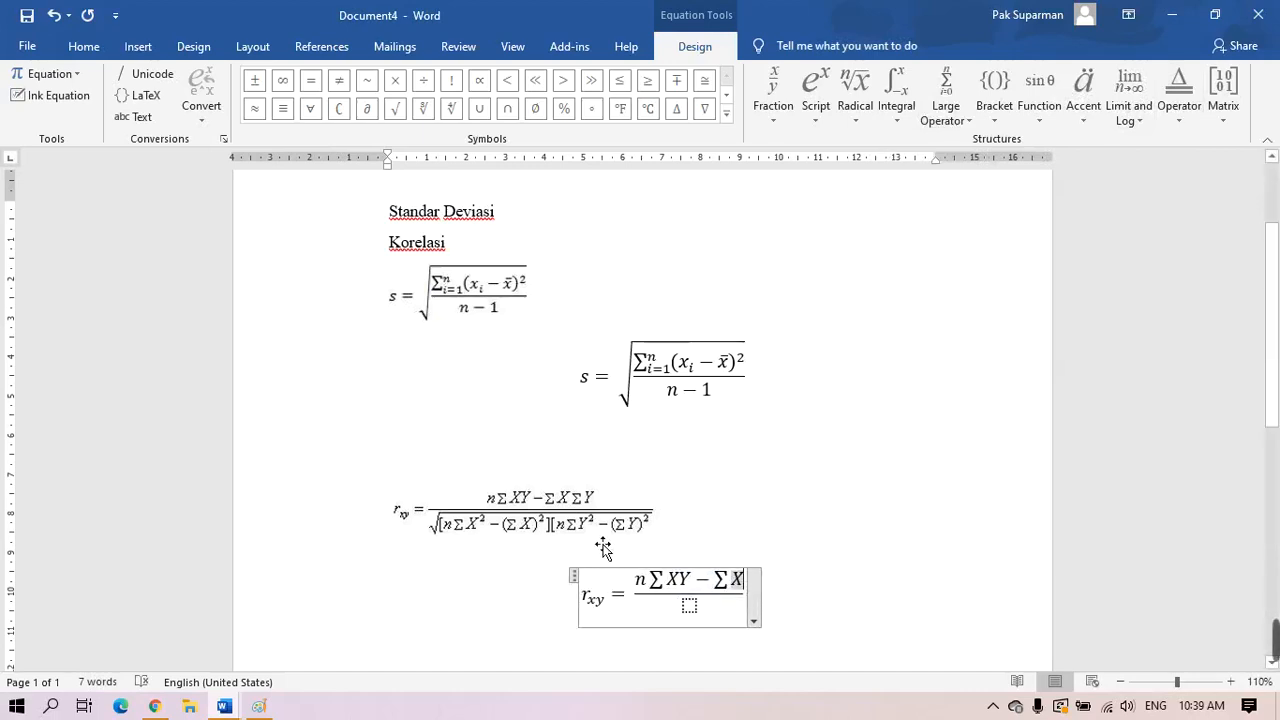
pyautogui.click(994, 100)
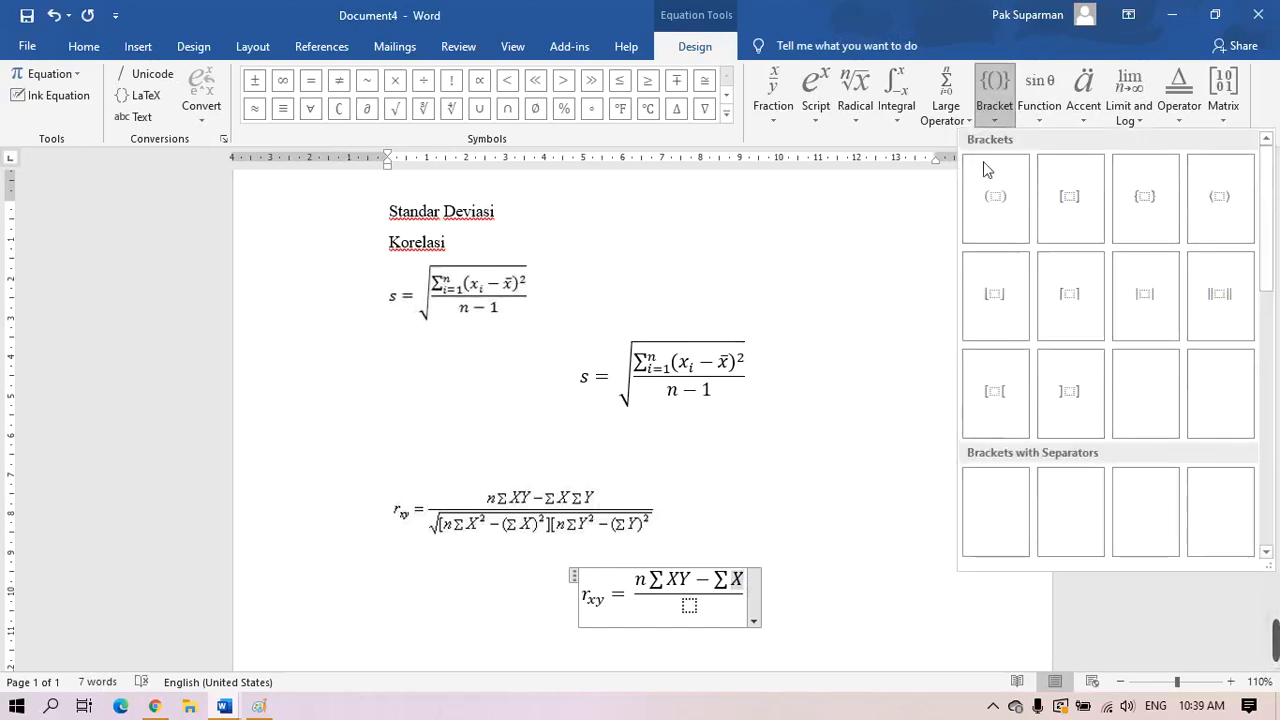
pyautogui.click(935, 118)
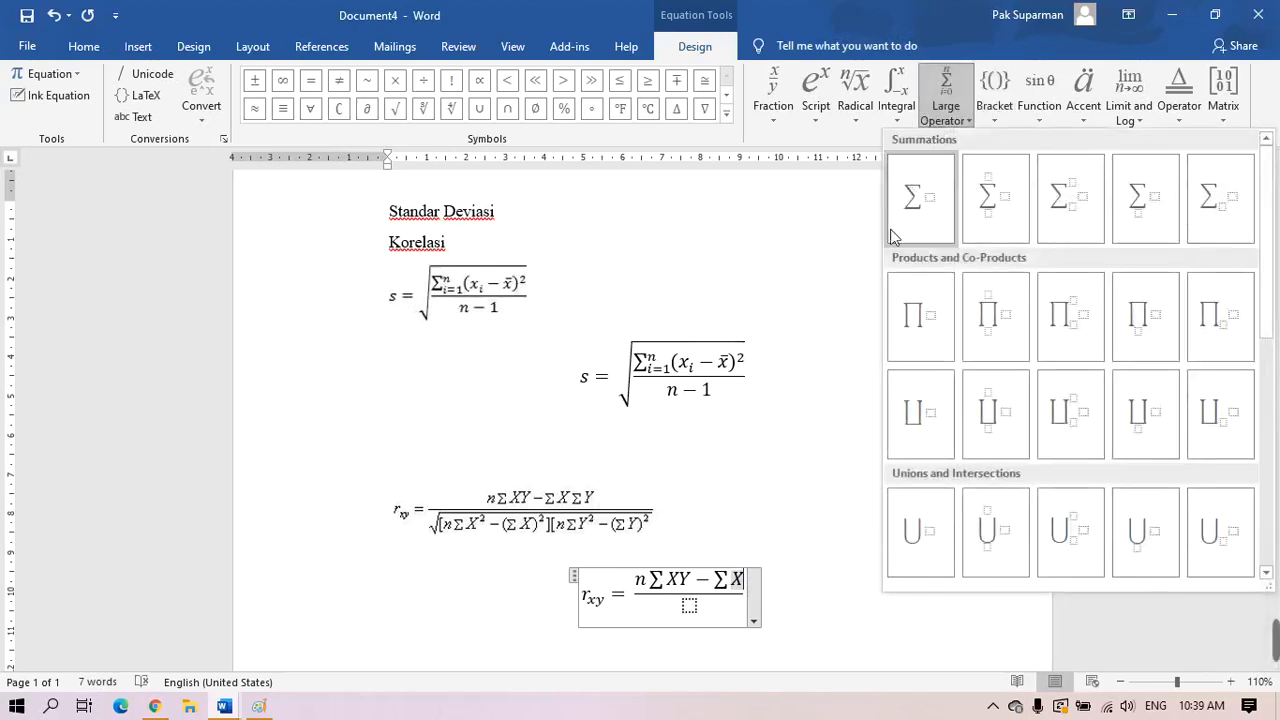
pyautogui.click(924, 218)
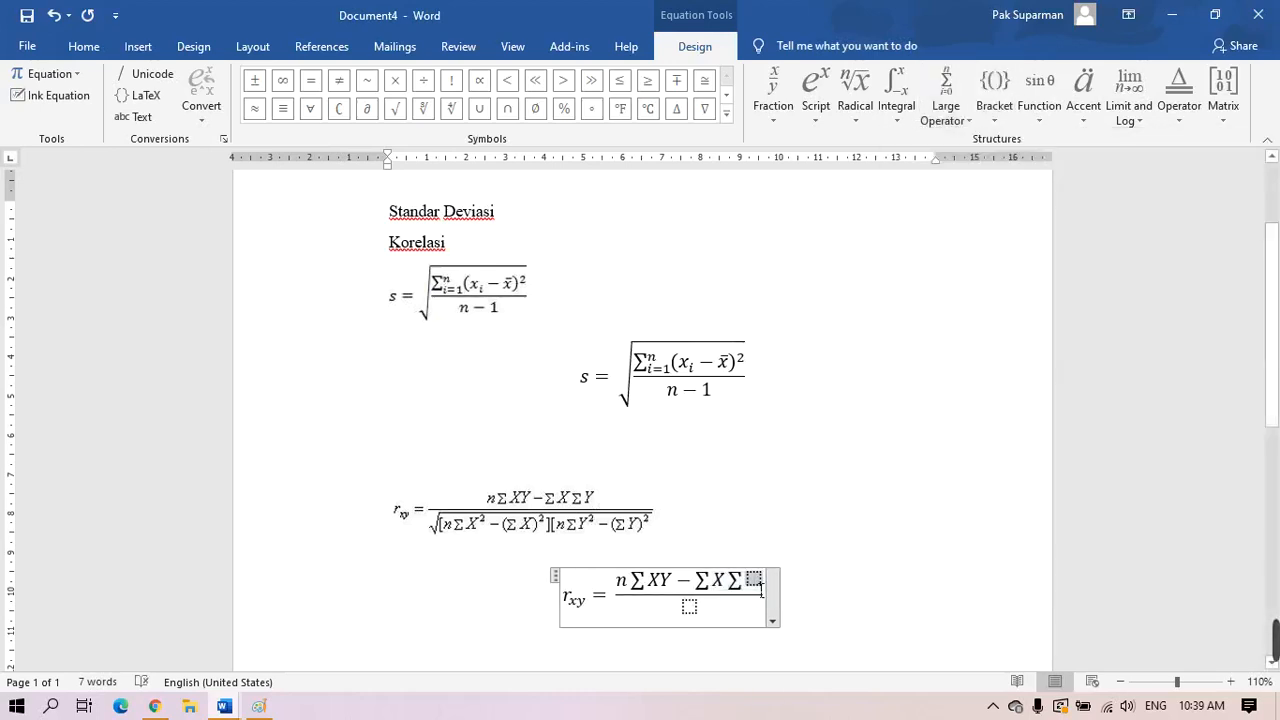
pyautogui.write('Y')
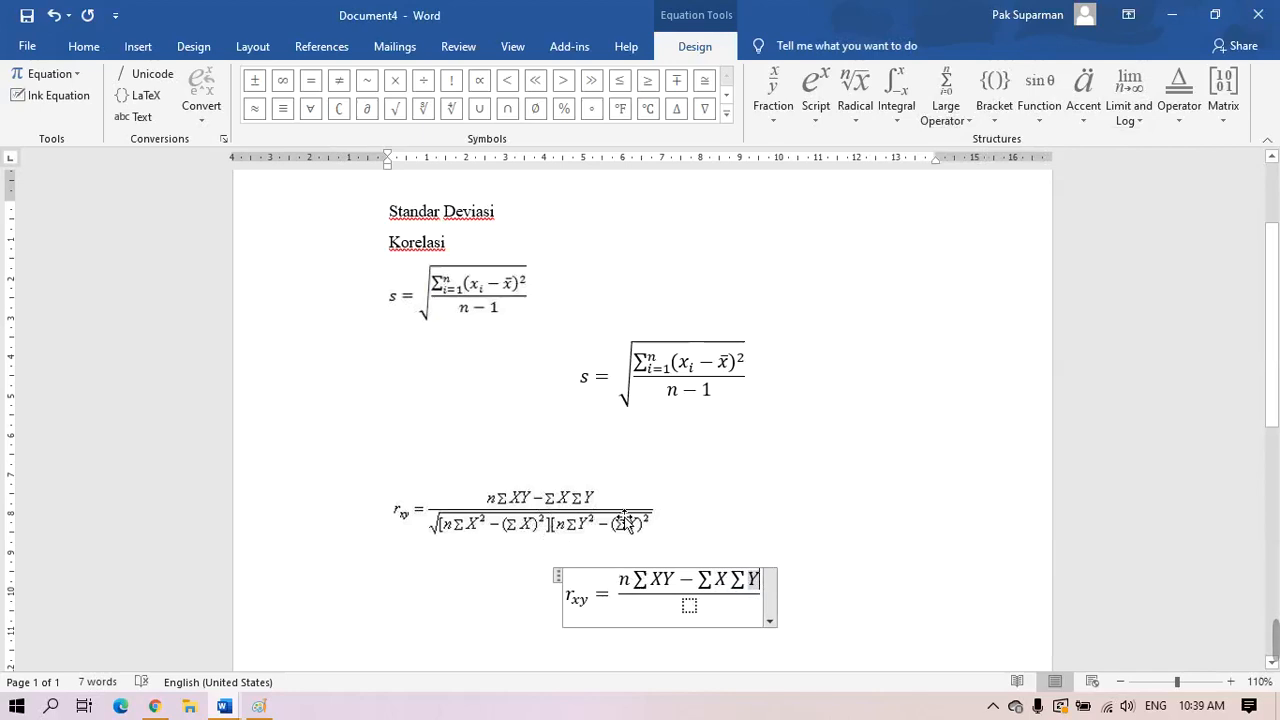
pyautogui.click(689, 605)
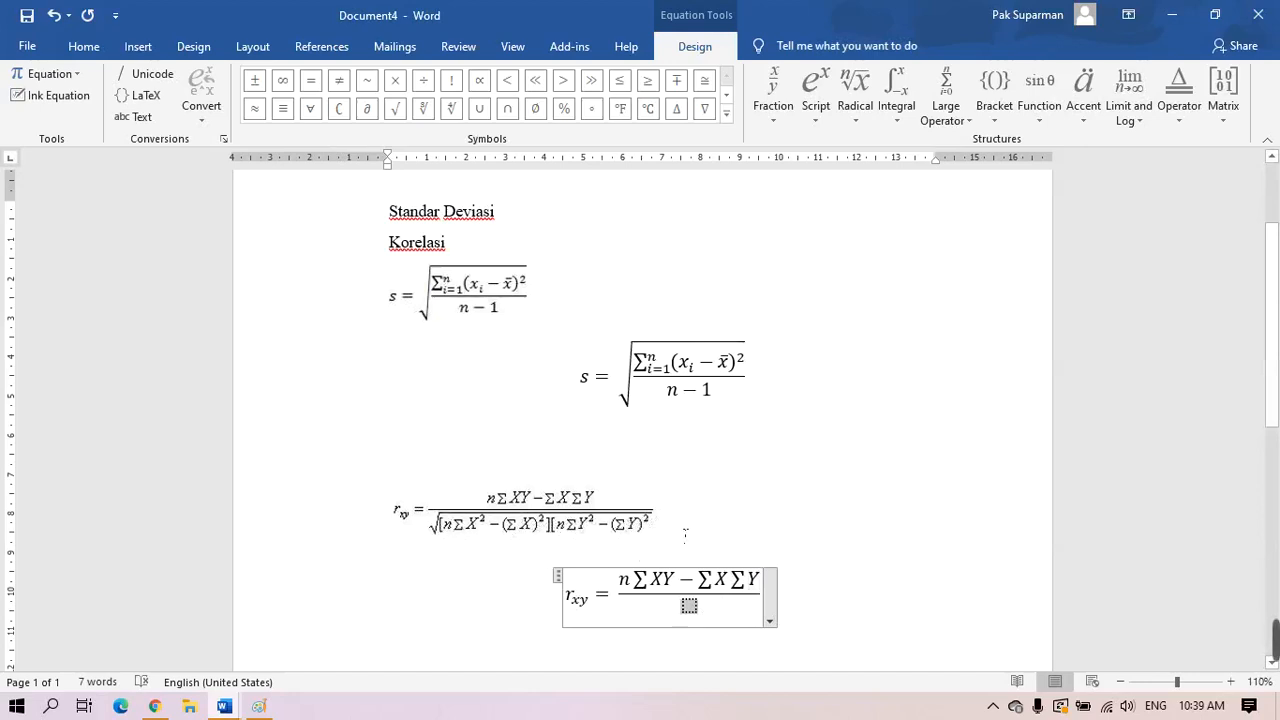
pyautogui.click(857, 115)
# Insert a square root holding square brackets in the correlation denominator and type n inside
pyautogui.click(875, 187)
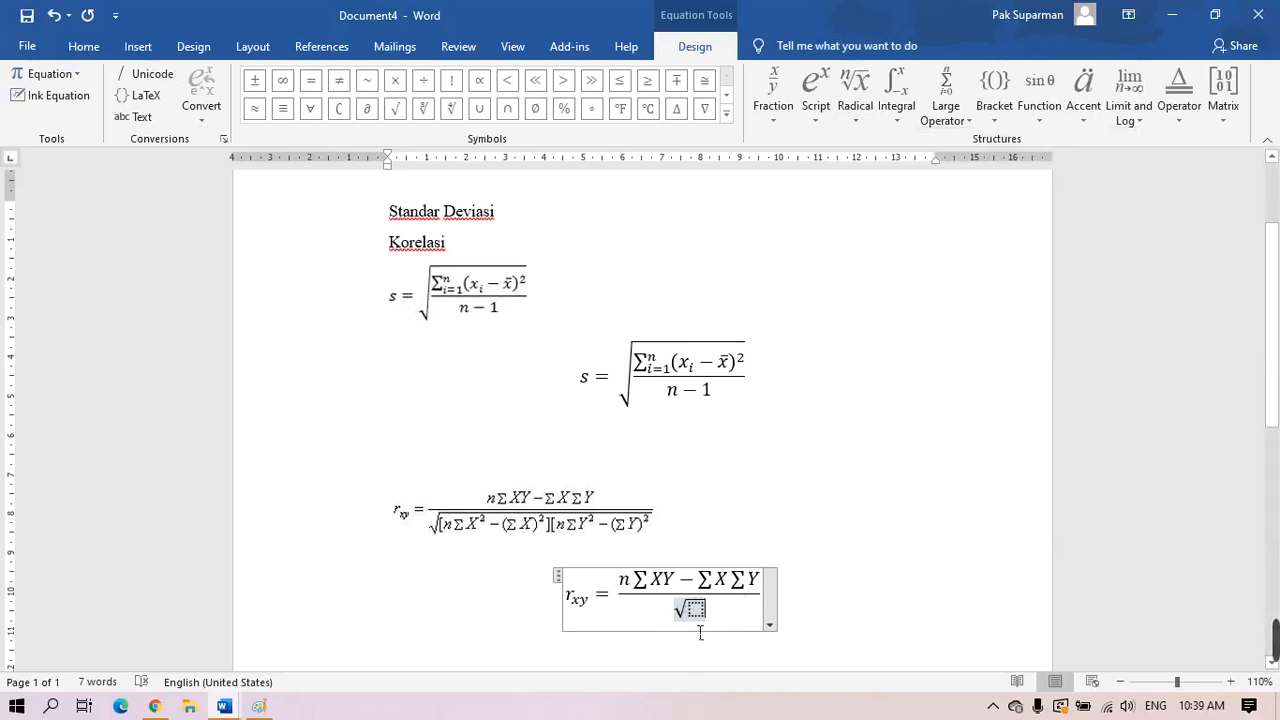
pyautogui.click(725, 612)
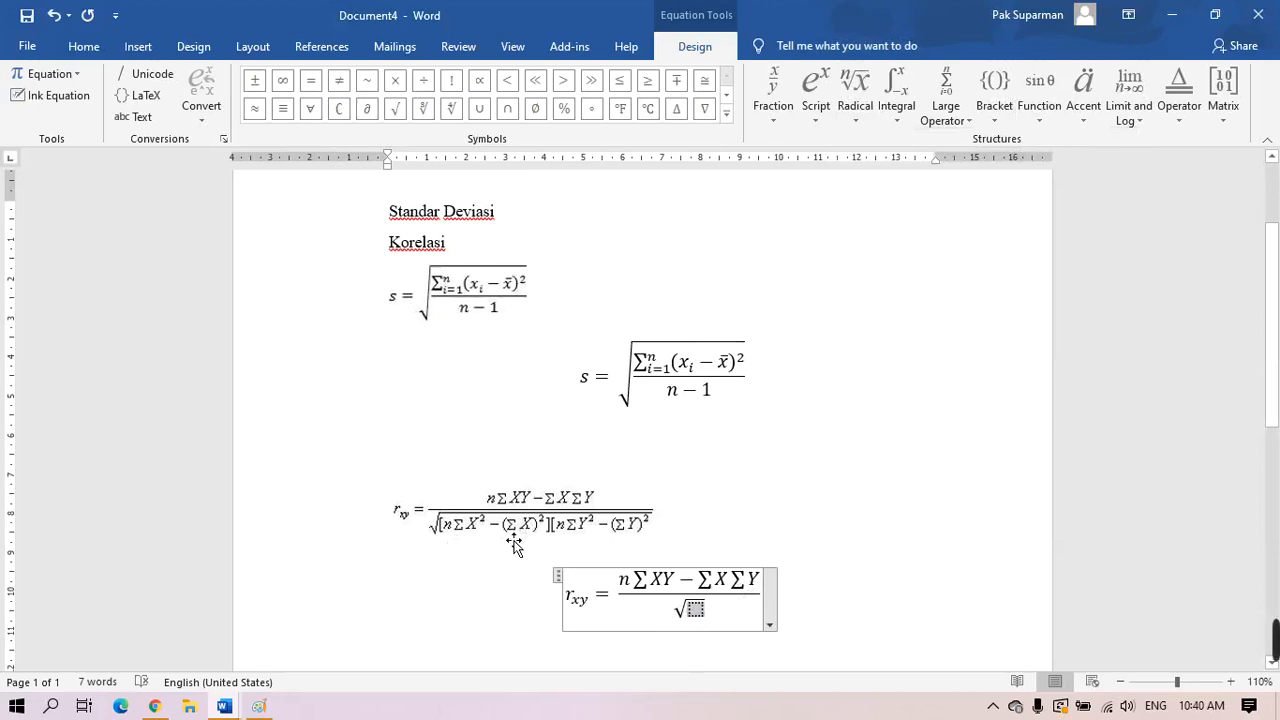
pyautogui.click(994, 118)
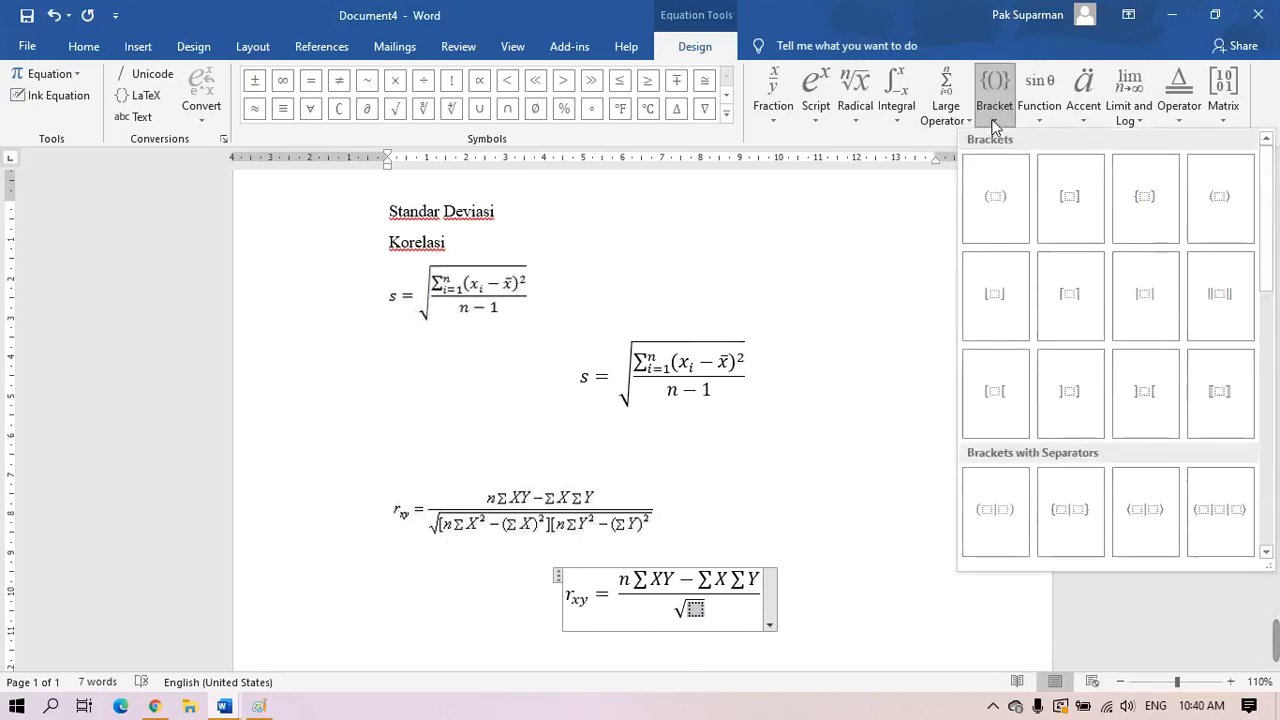
pyautogui.click(1080, 216)
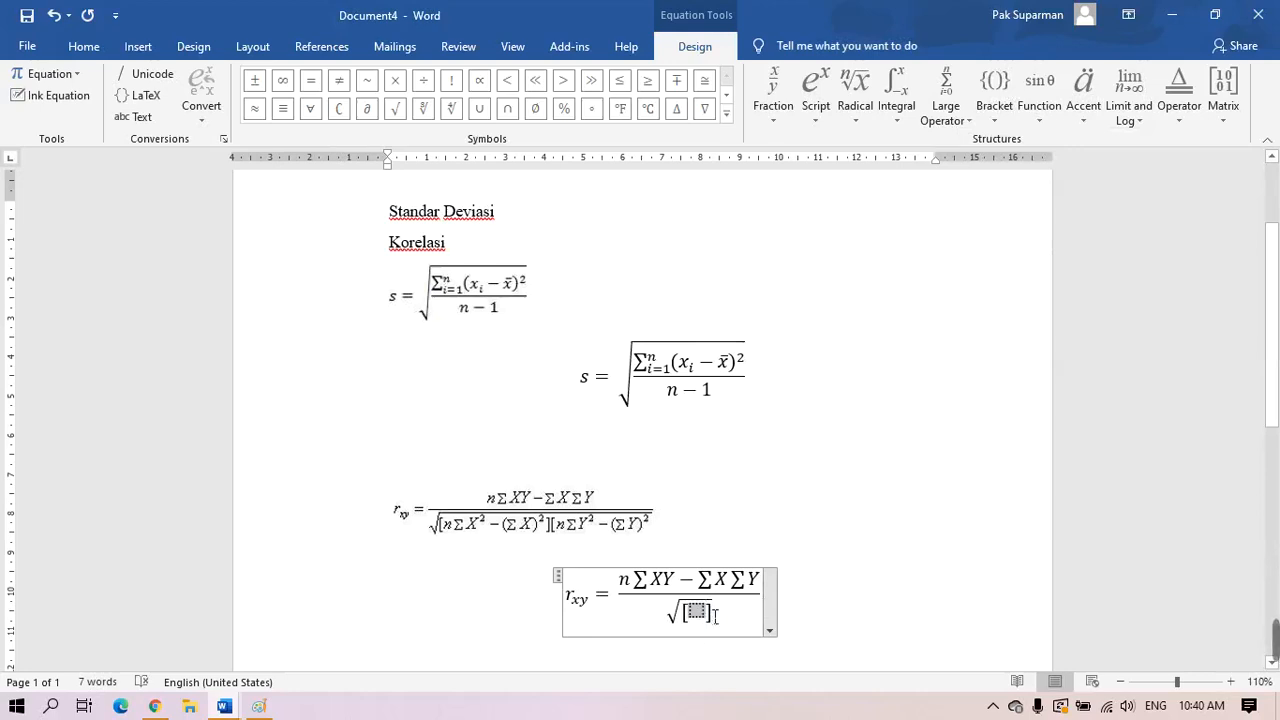
pyautogui.write('n')
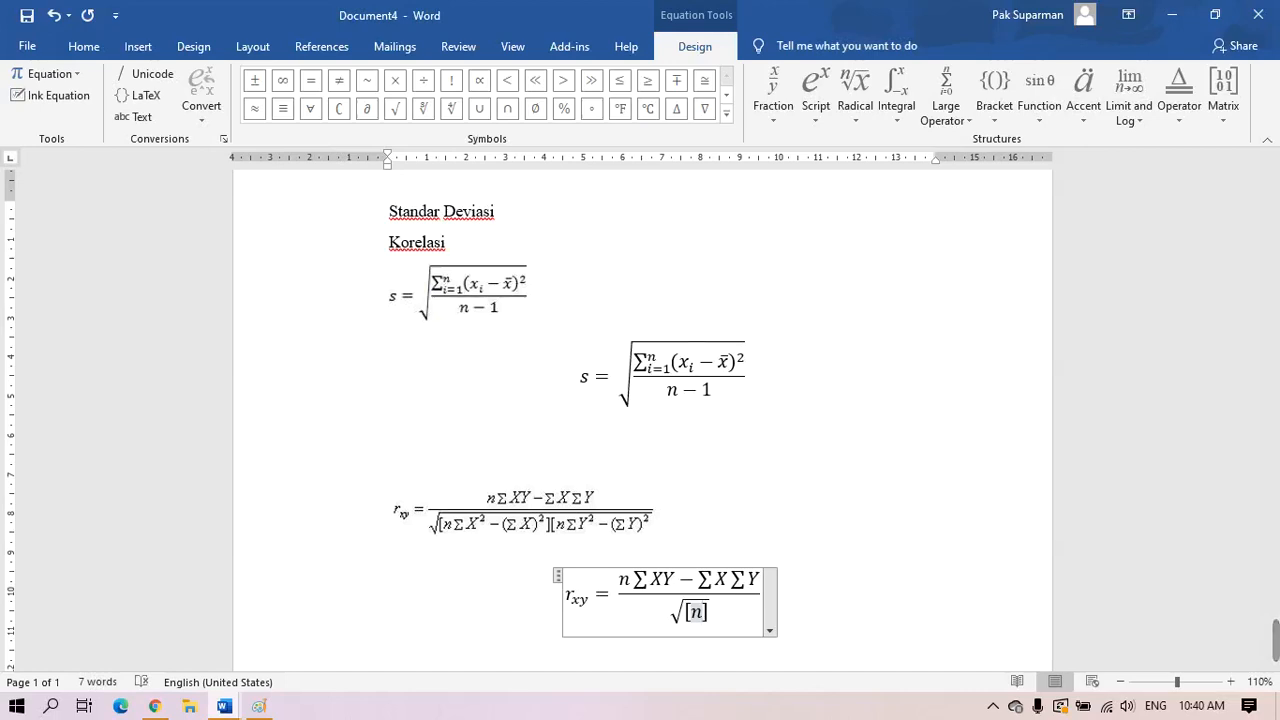
# After n in the bracket, build ∑X² with a superscript and summation, then type a minus
pyautogui.click(816, 95)
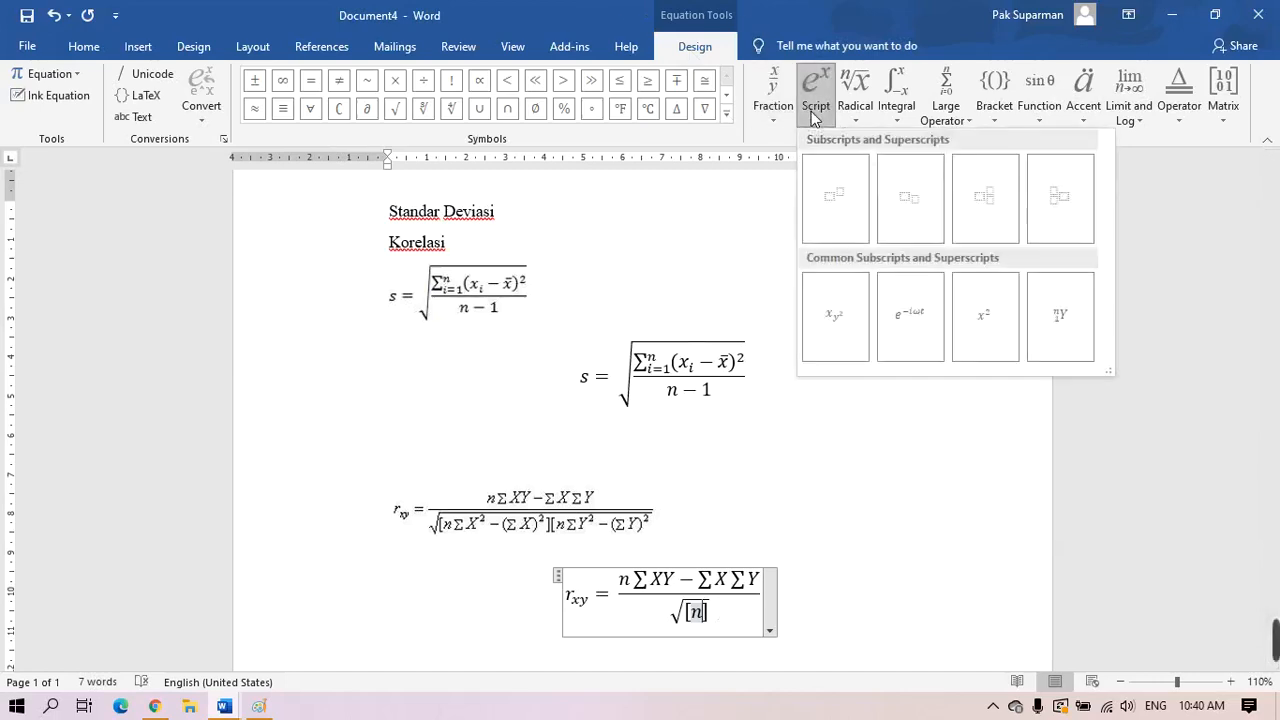
pyautogui.click(847, 200)
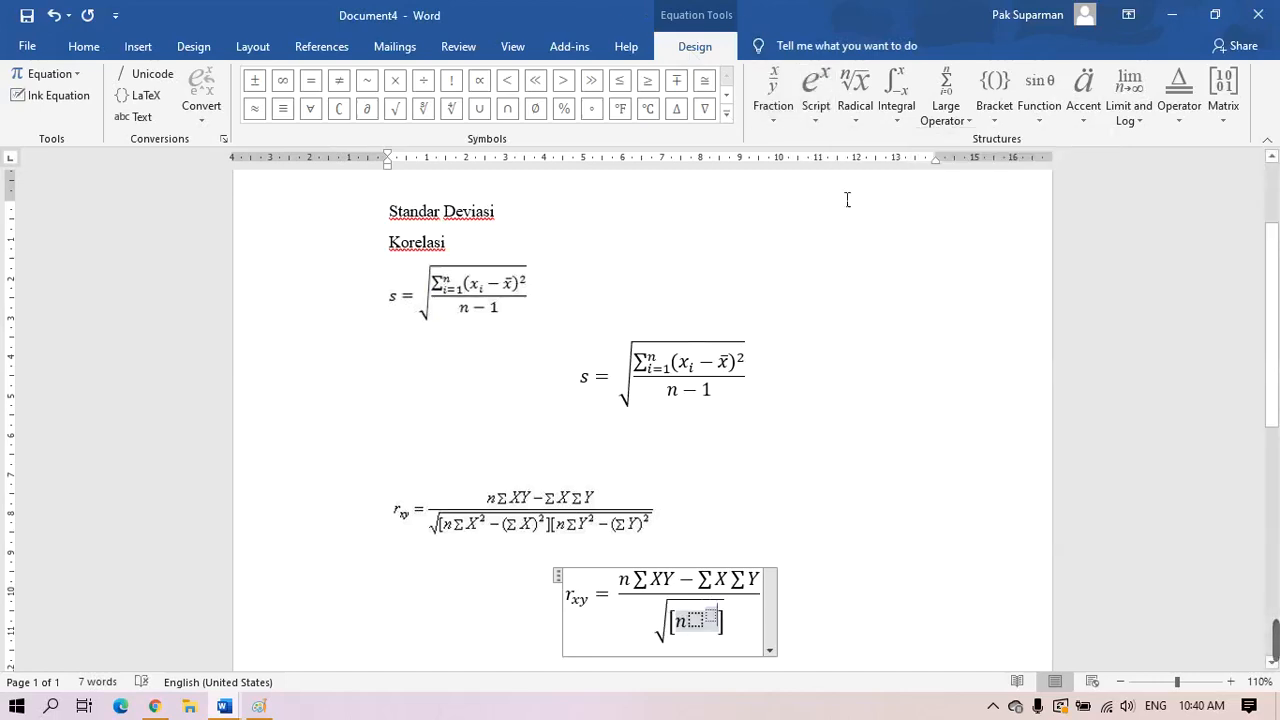
pyautogui.click(699, 629)
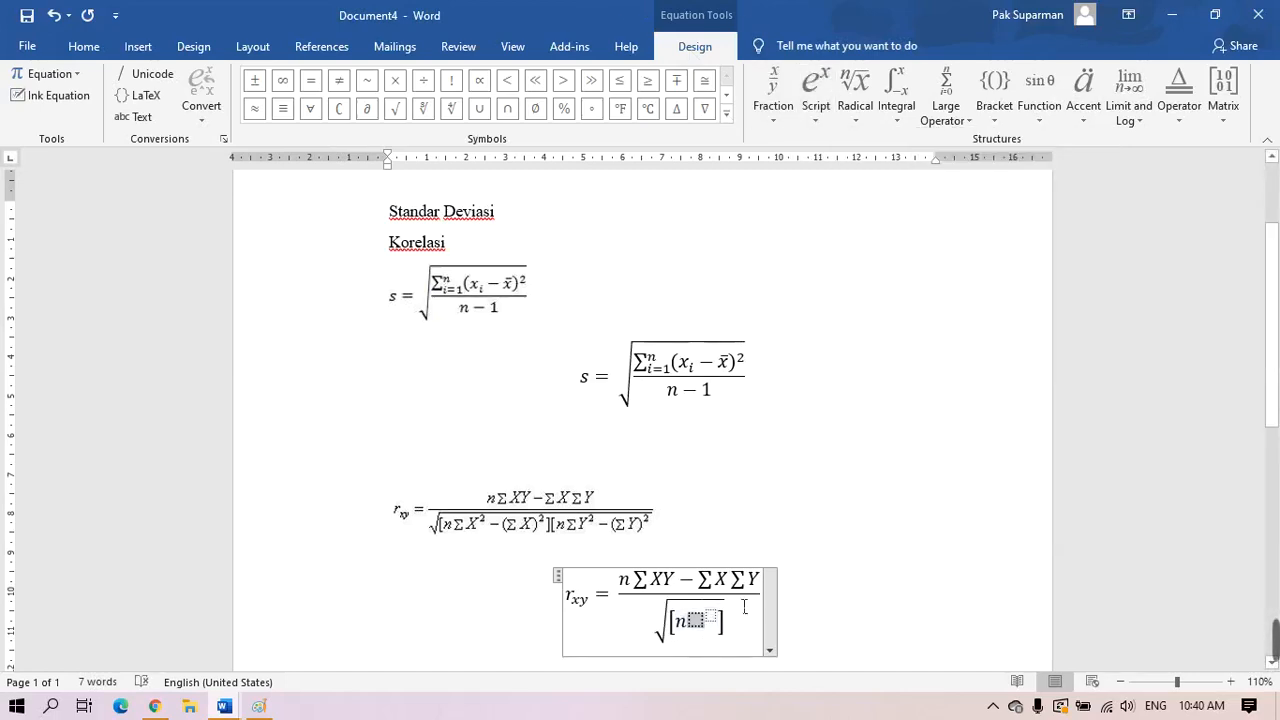
pyautogui.click(965, 125)
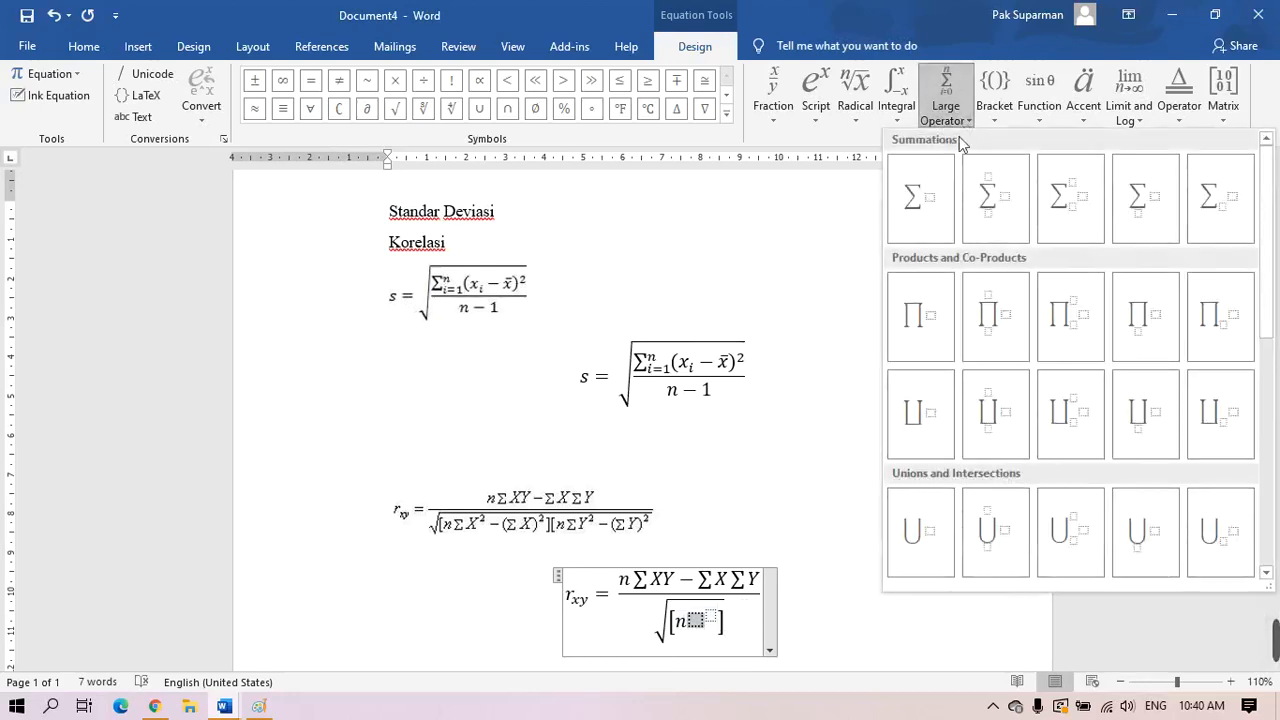
pyautogui.click(932, 210)
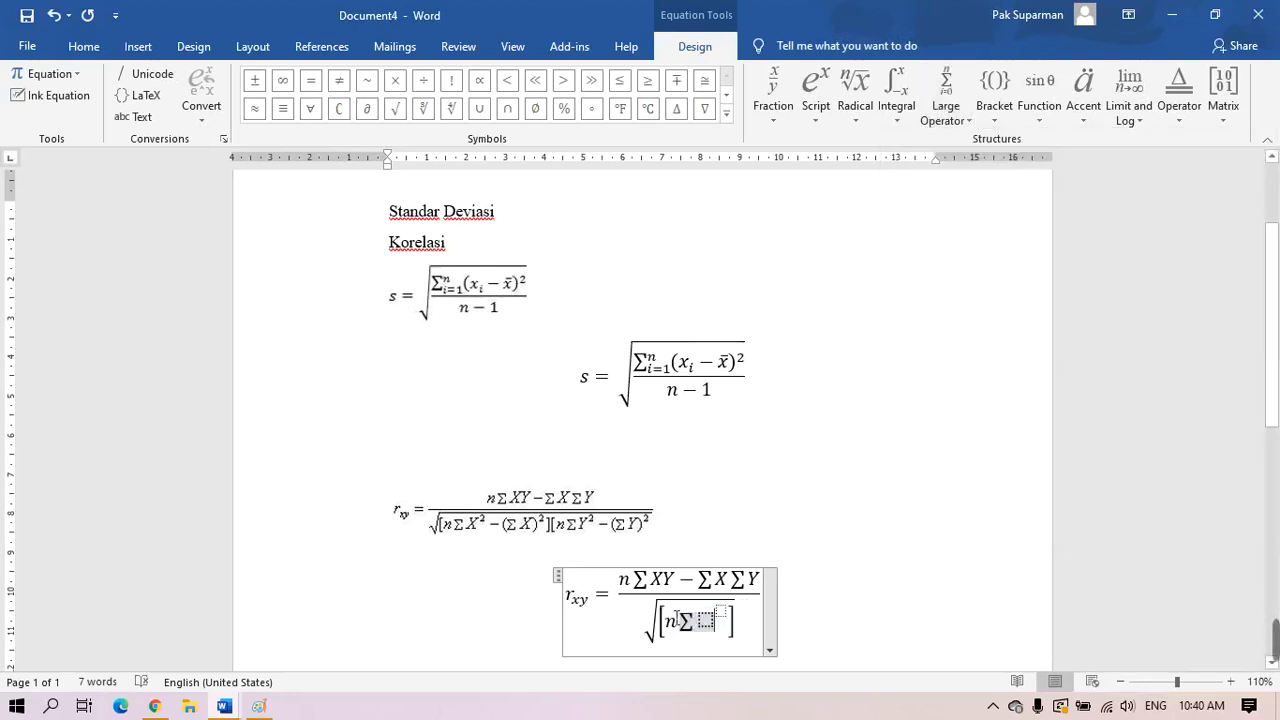
pyautogui.click(710, 621)
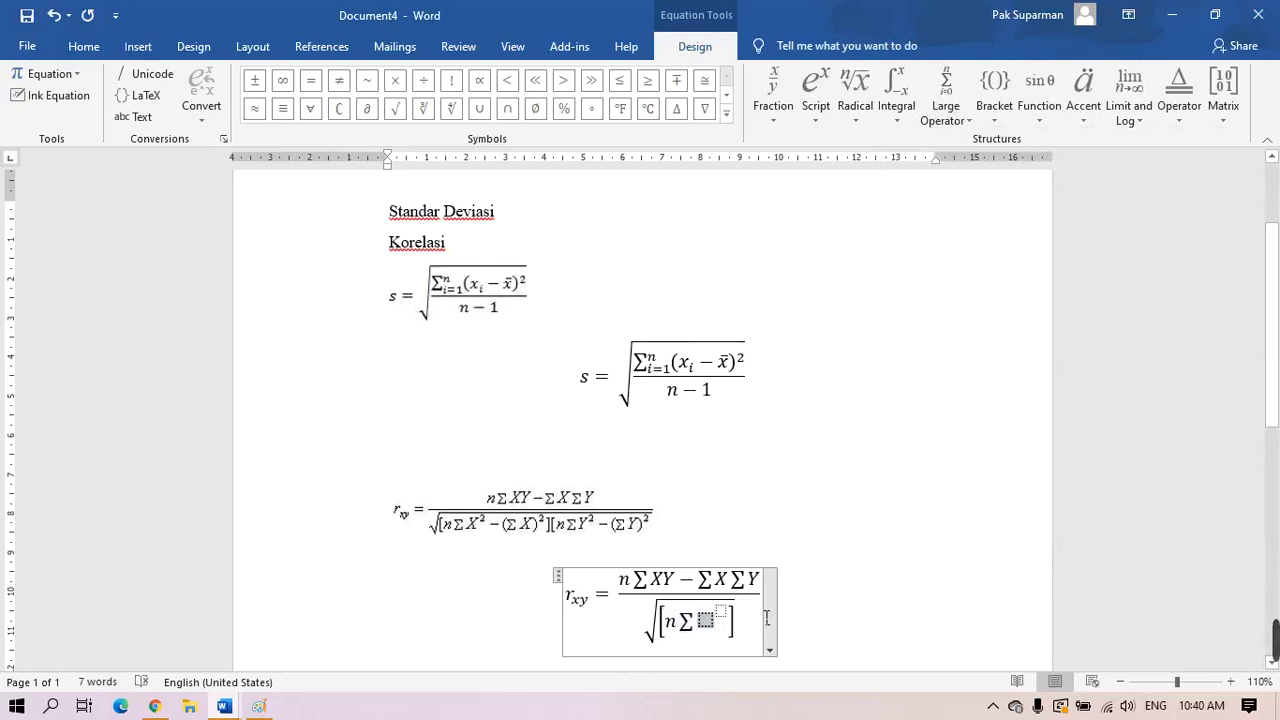
pyautogui.write('X')
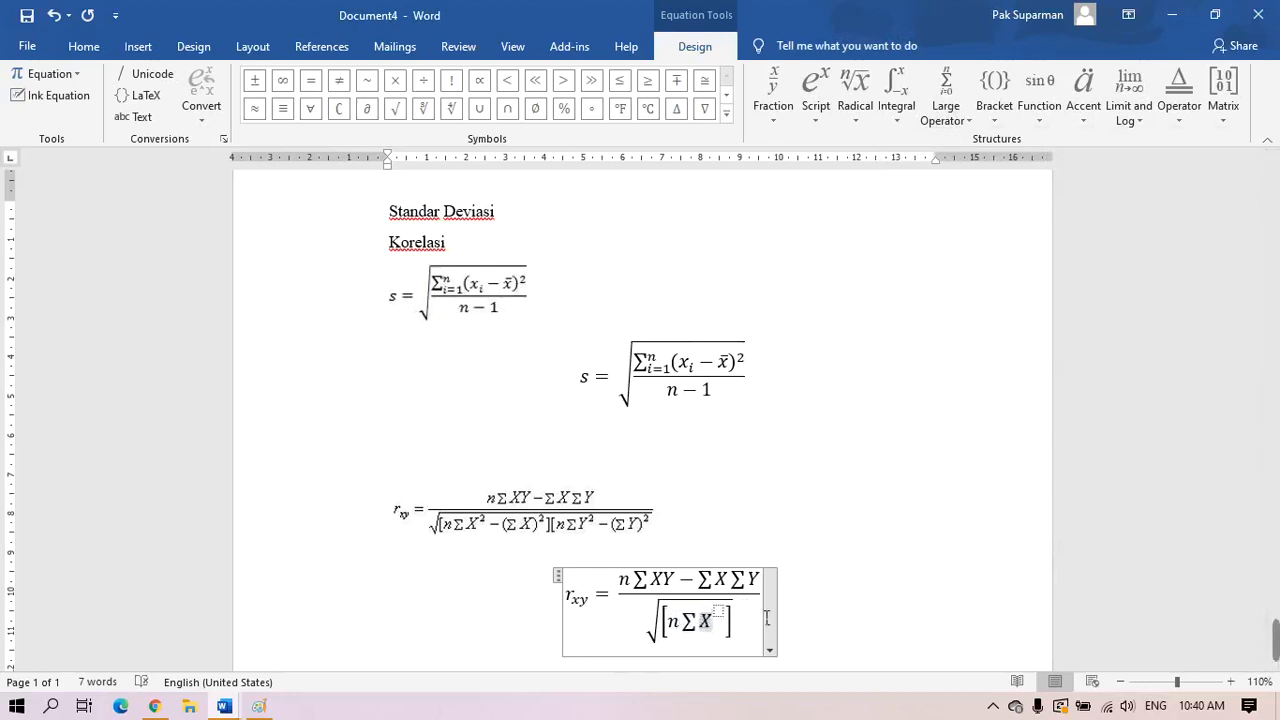
pyautogui.press('Right')
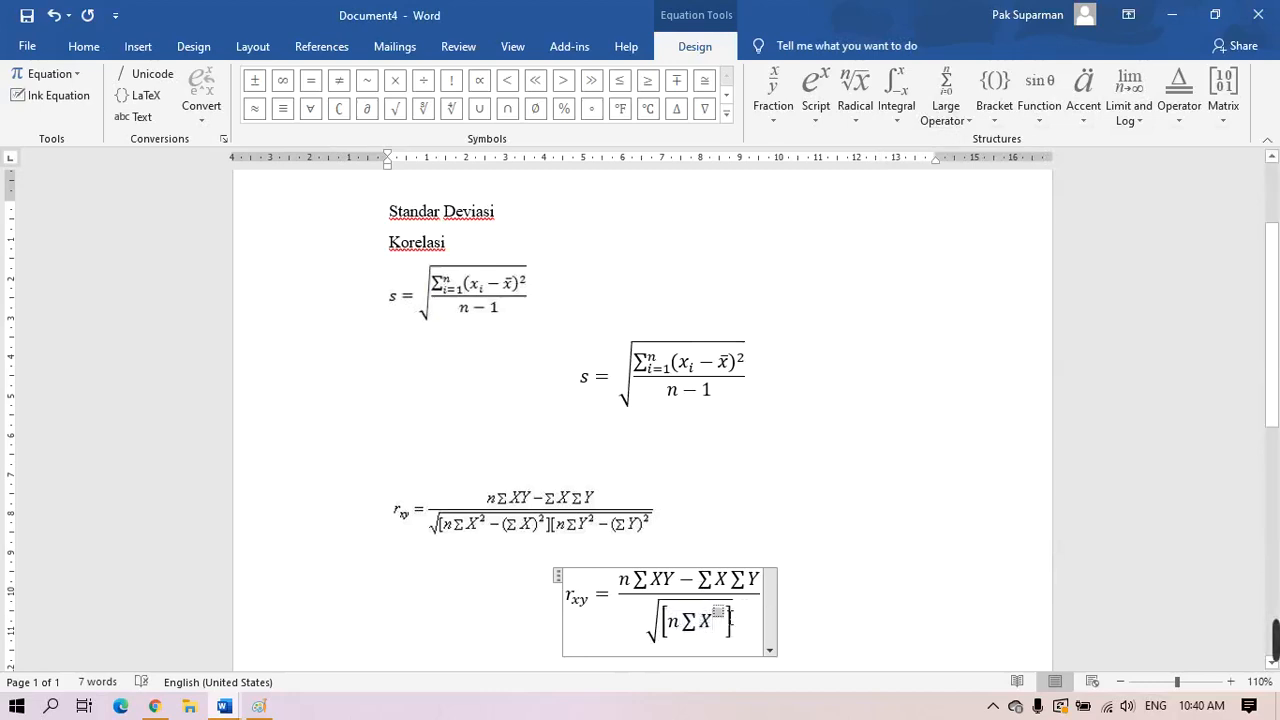
pyautogui.write('2')
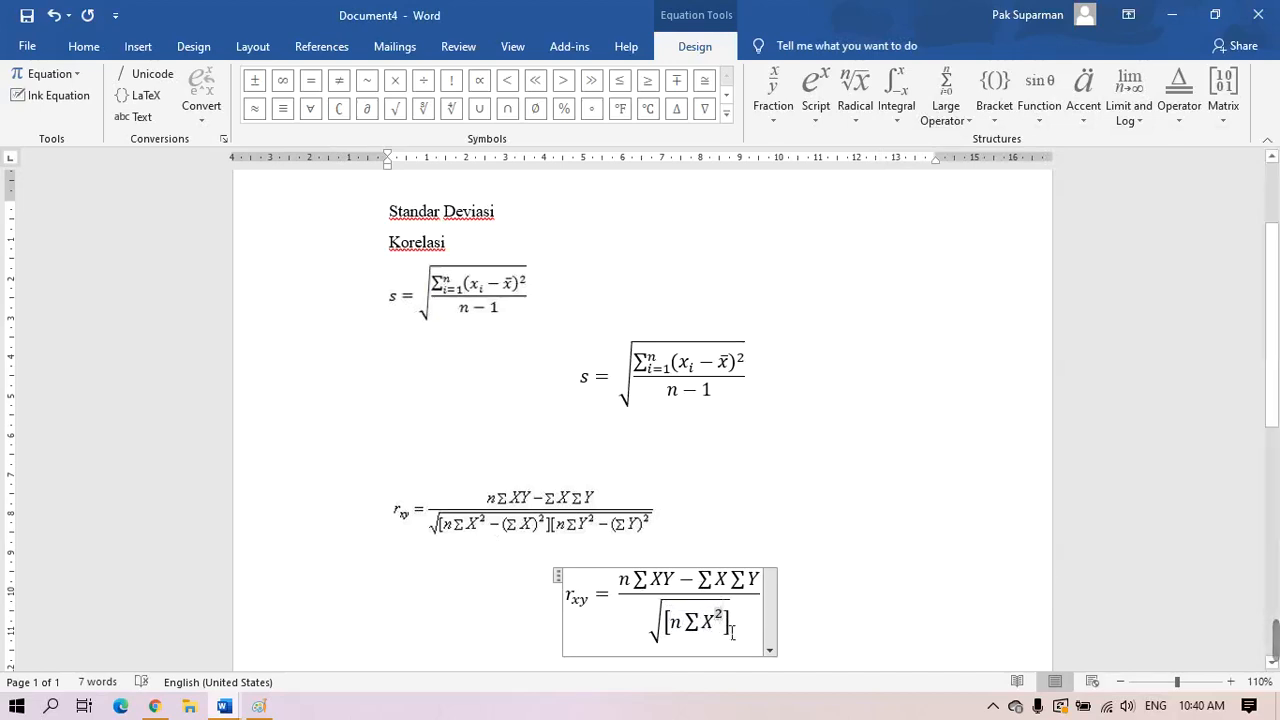
pyautogui.press('Right')
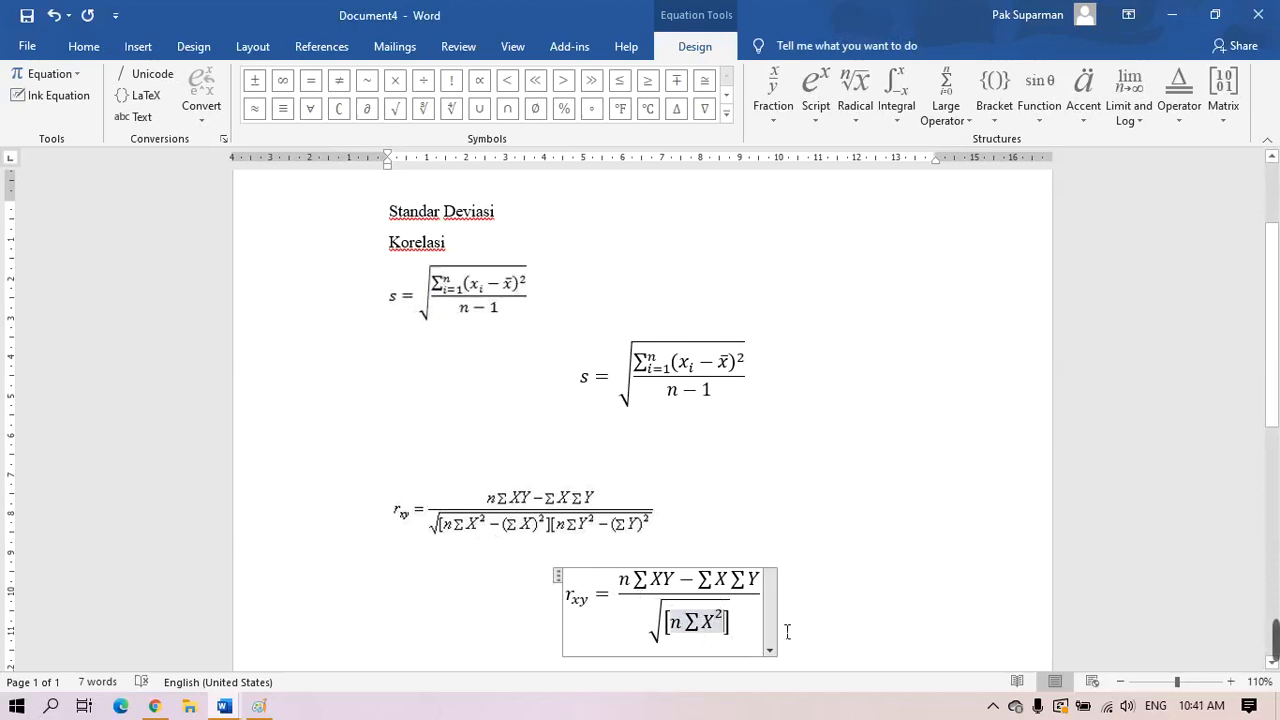
pyautogui.write('-')
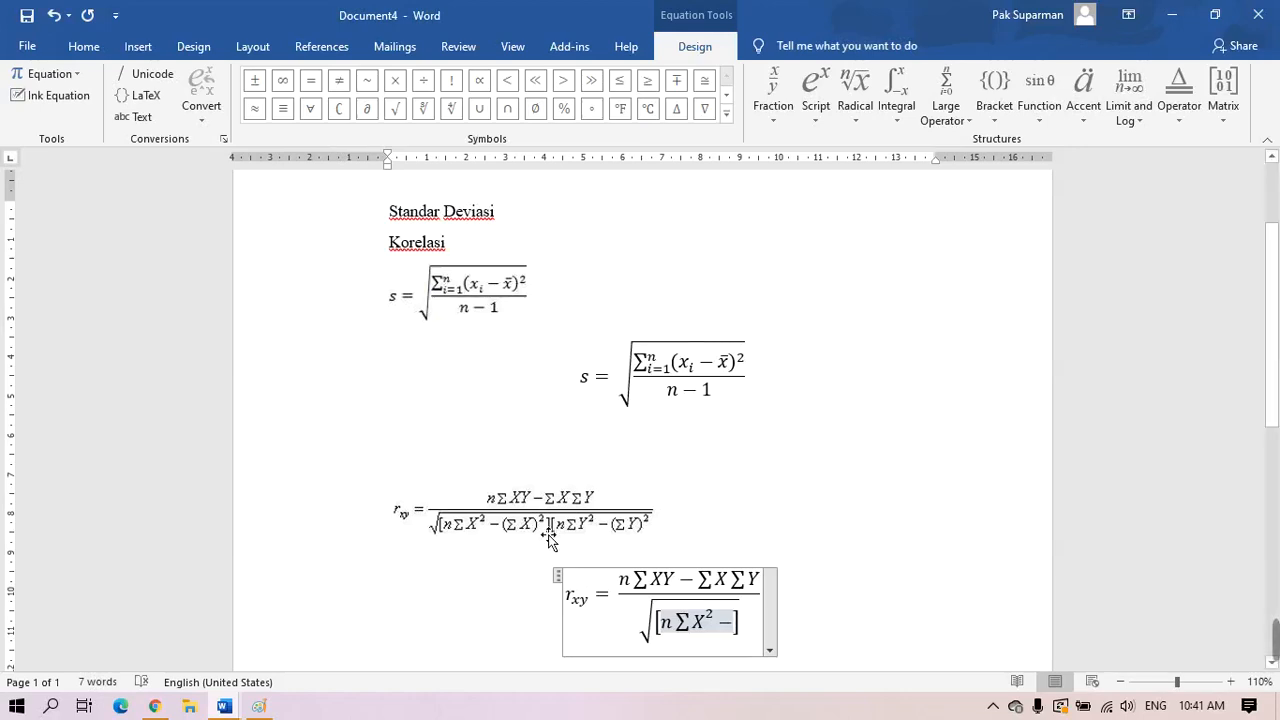
# Add ∑(X)² after the minus using a superscript, summation and parentheses
pyautogui.click(816, 92)
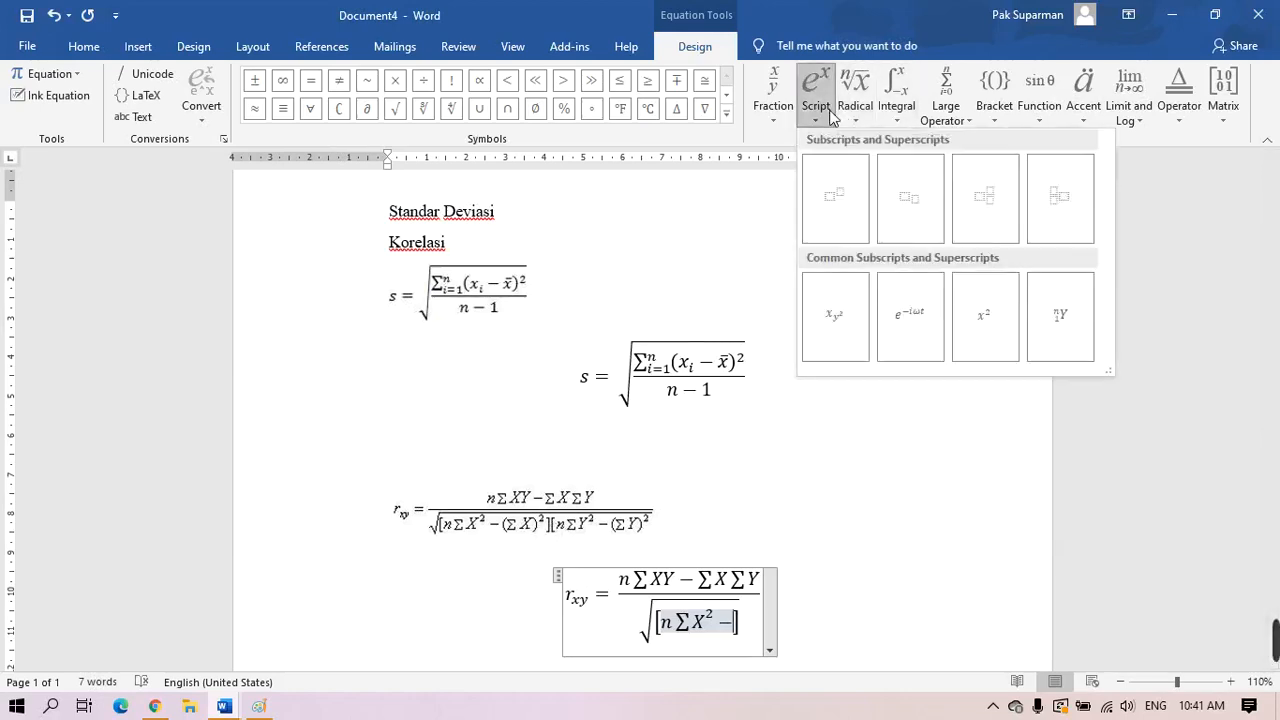
pyautogui.click(843, 196)
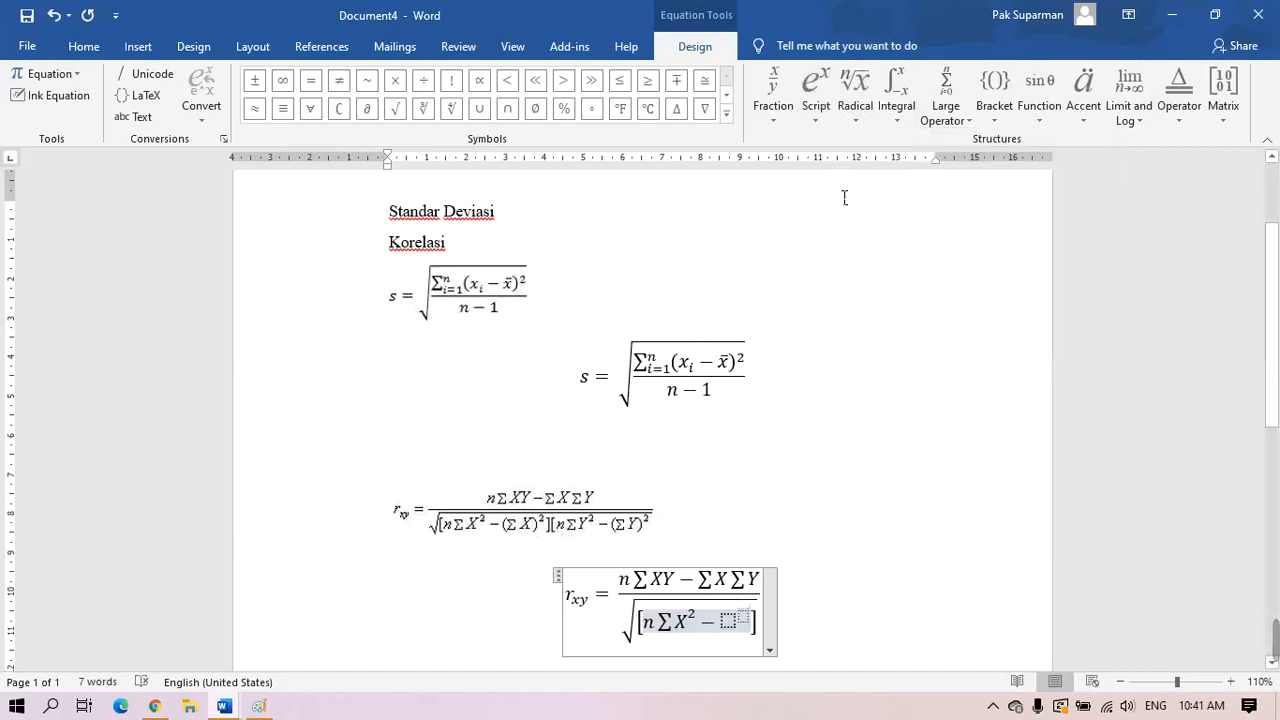
pyautogui.click(732, 623)
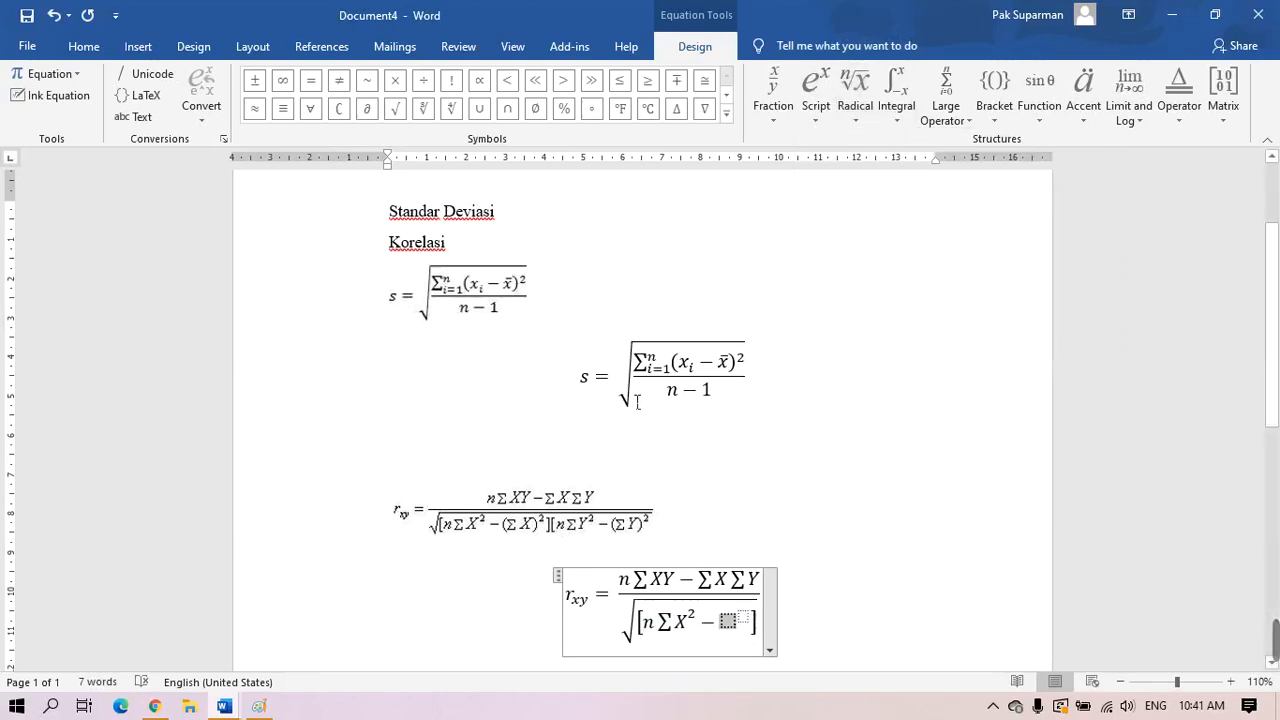
pyautogui.click(945, 95)
pyautogui.click(924, 216)
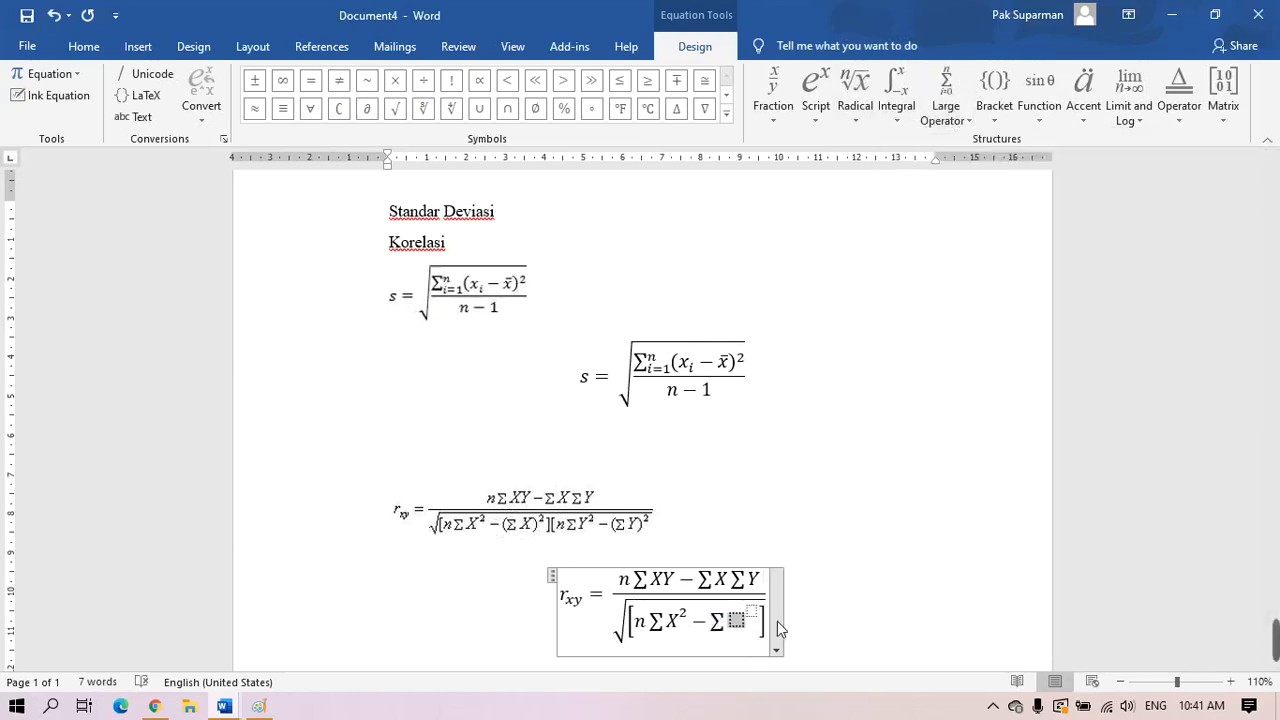
pyautogui.write('X')
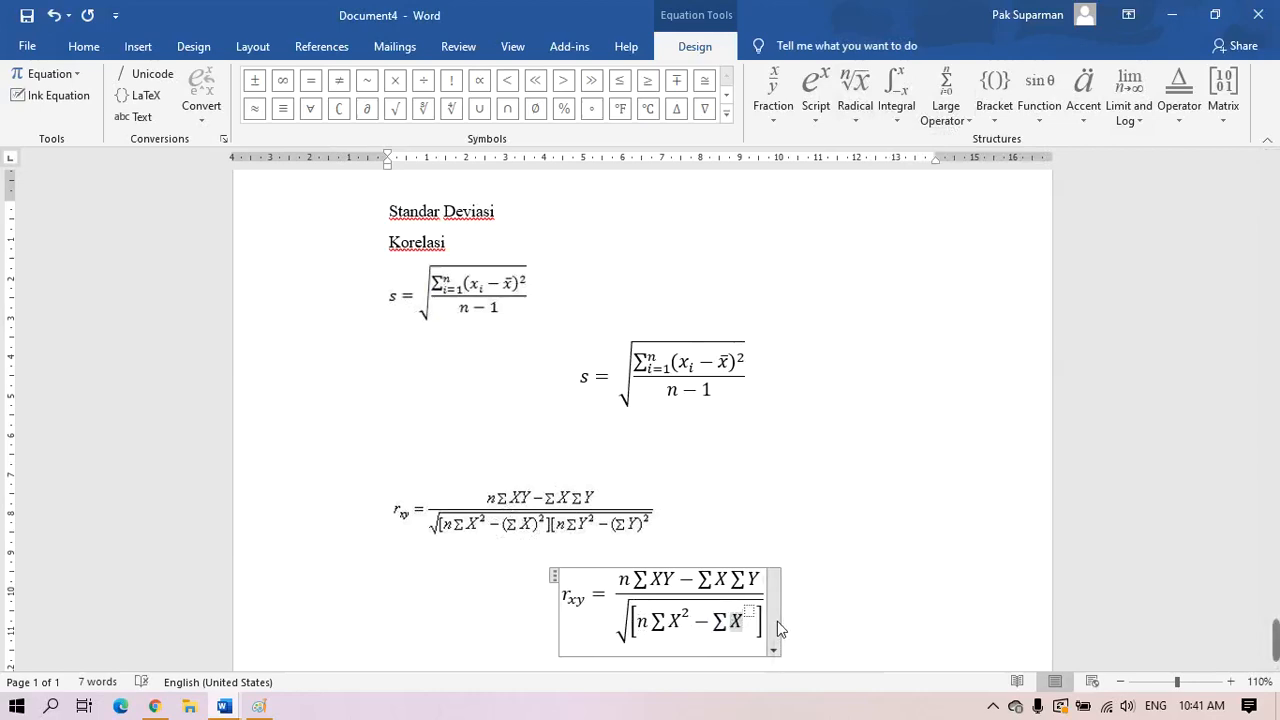
pyautogui.press('BackSpace')
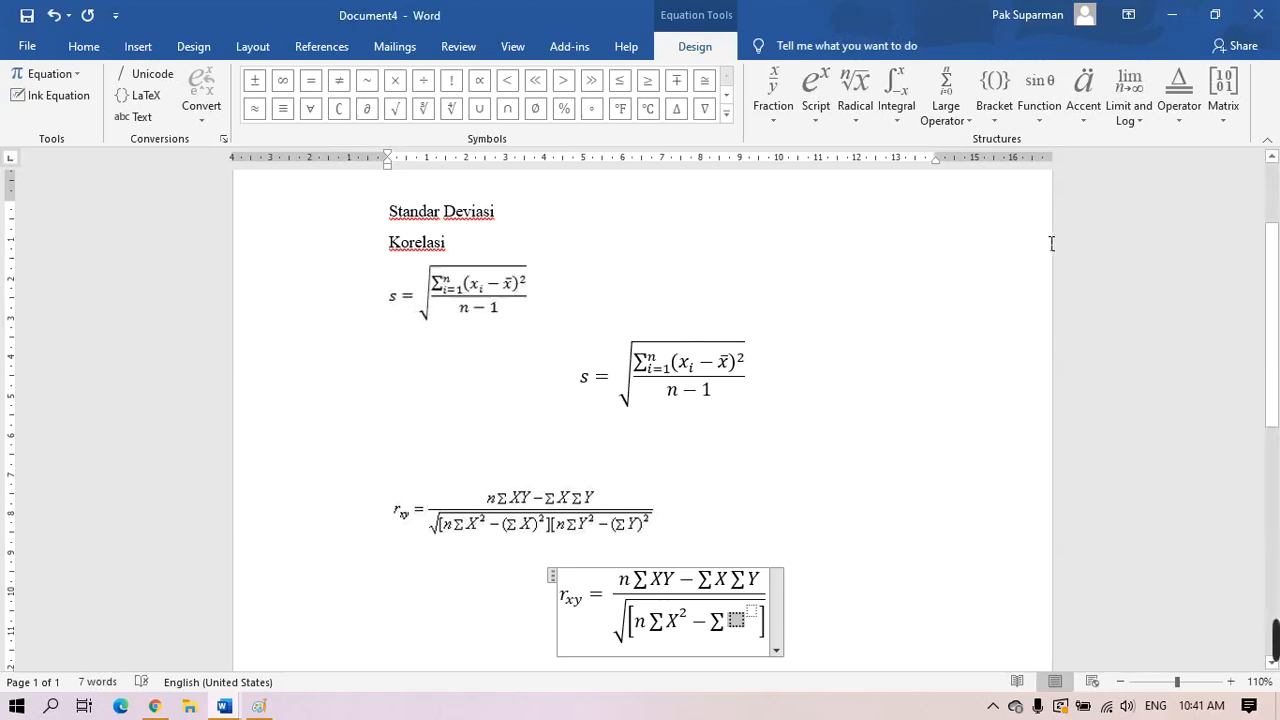
pyautogui.click(986, 116)
pyautogui.click(1000, 220)
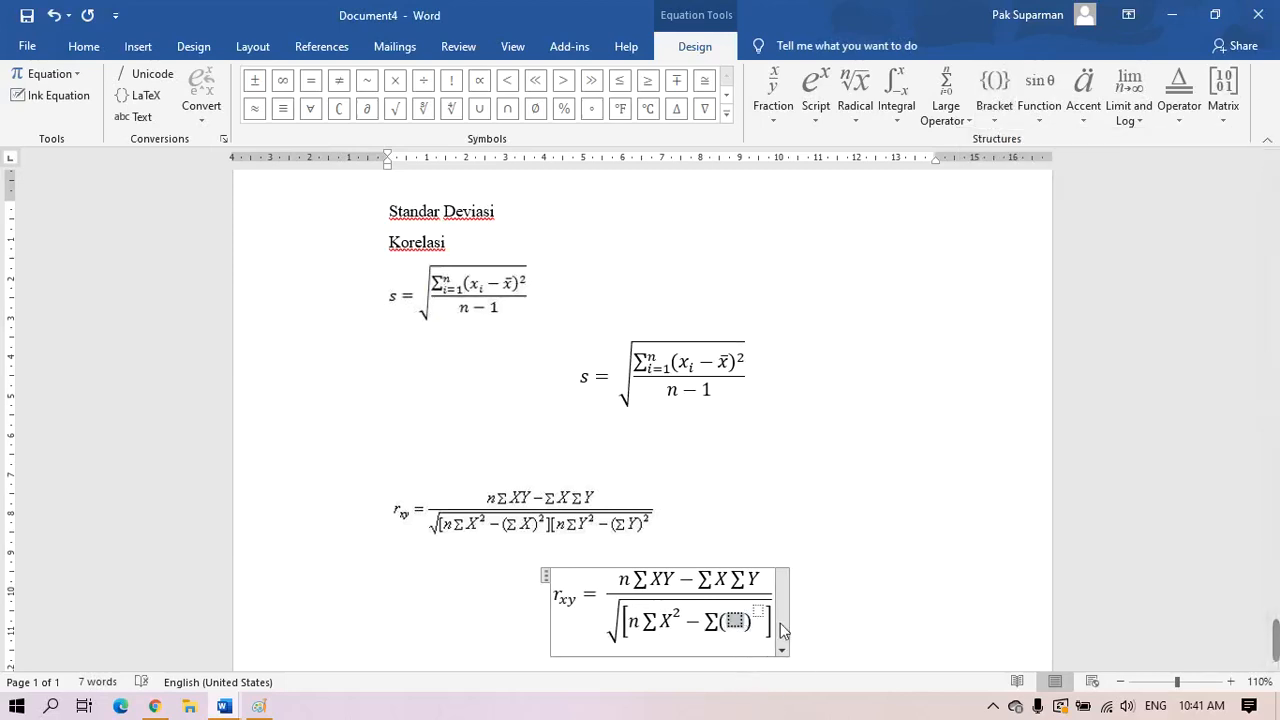
pyautogui.write('X^')
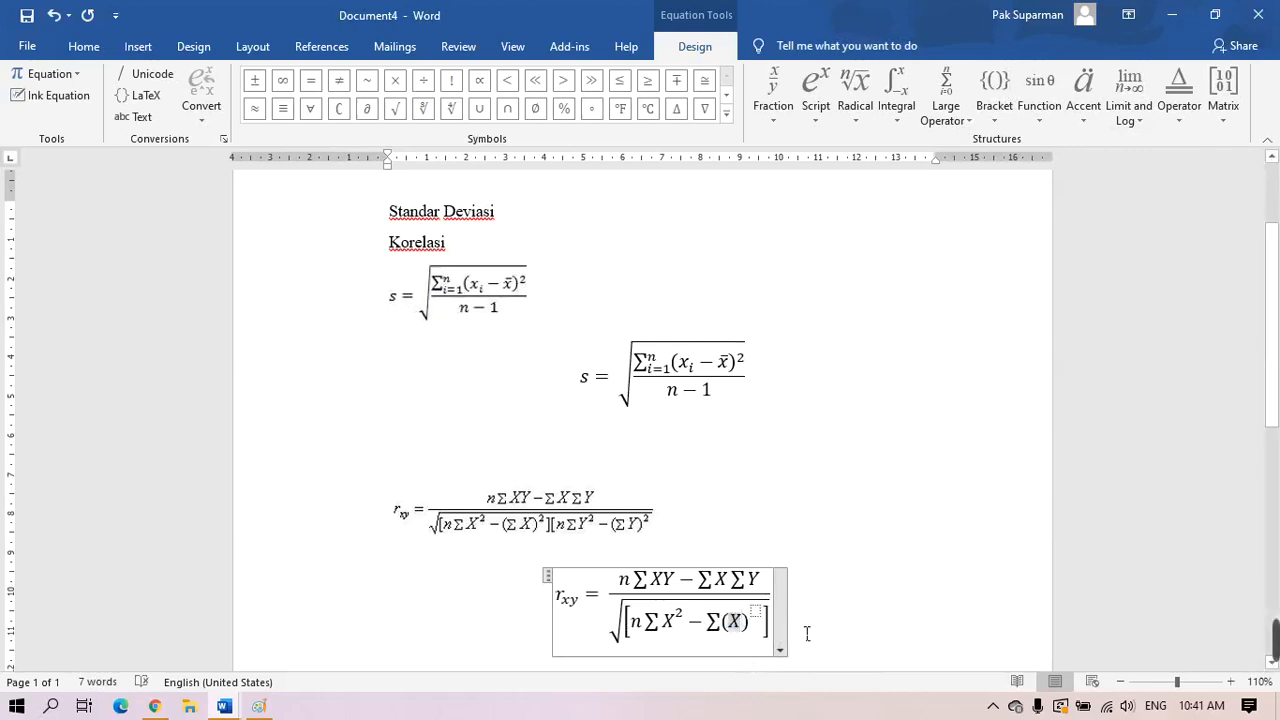
pyautogui.write('2')
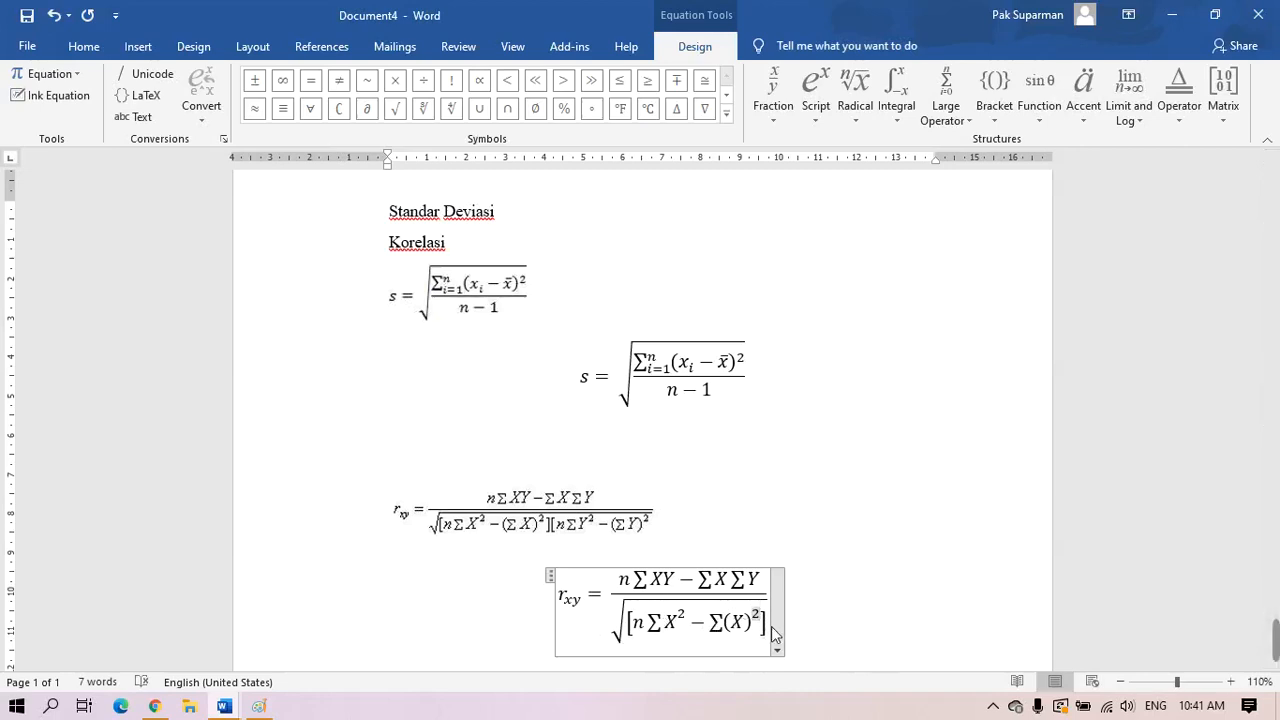
pyautogui.press('Right')
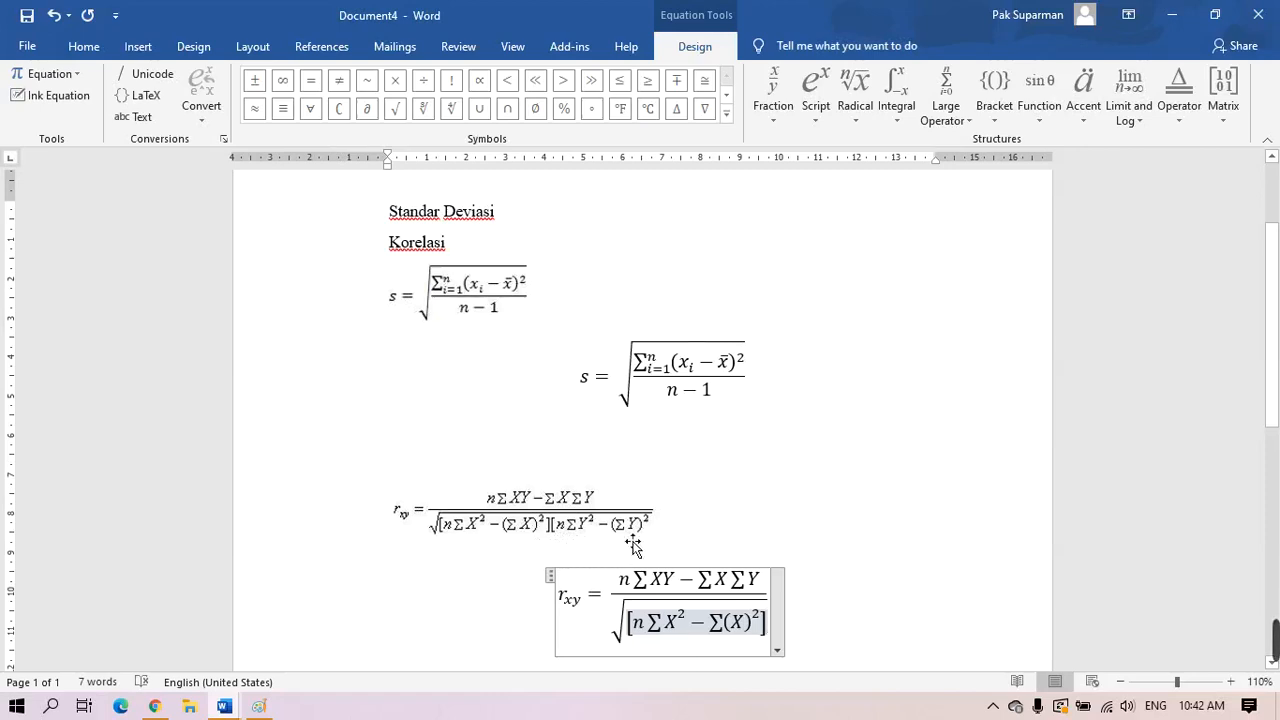
# Add a second square bracket to the denominator containing n∑Y² followed by a minus
pyautogui.click(994, 92)
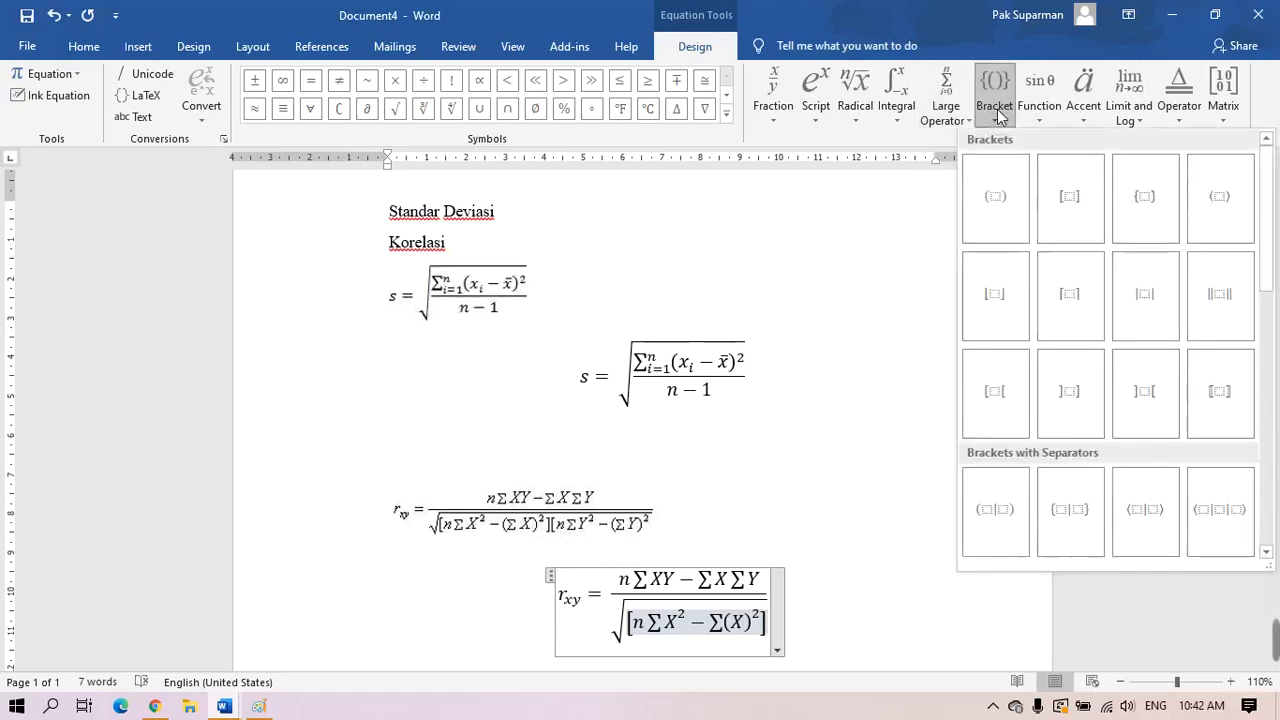
pyautogui.click(1062, 212)
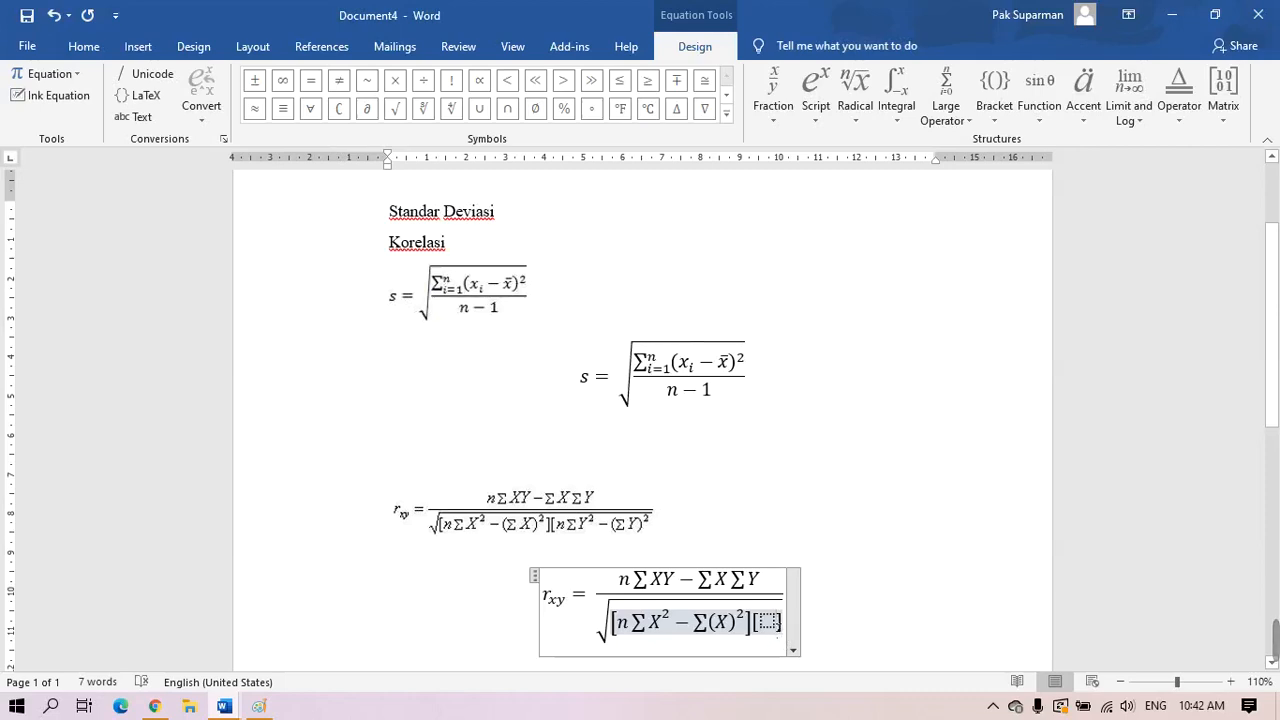
pyautogui.click(770, 622)
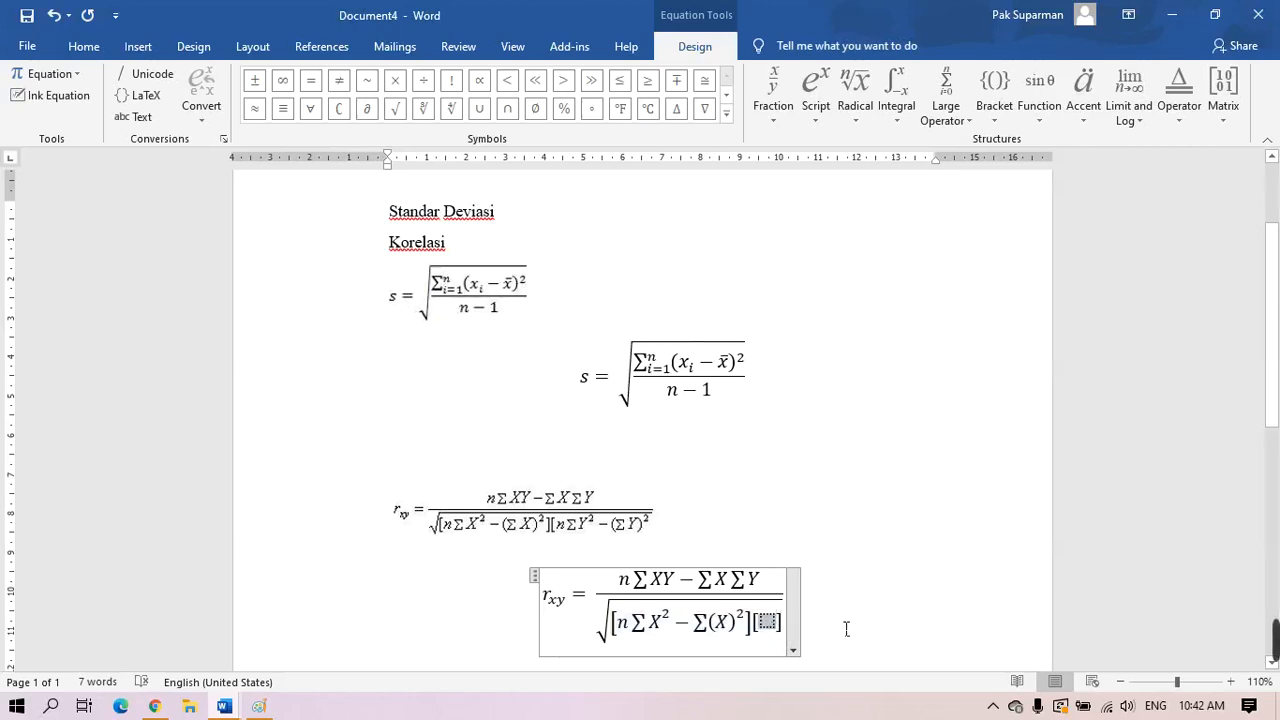
pyautogui.write('n')
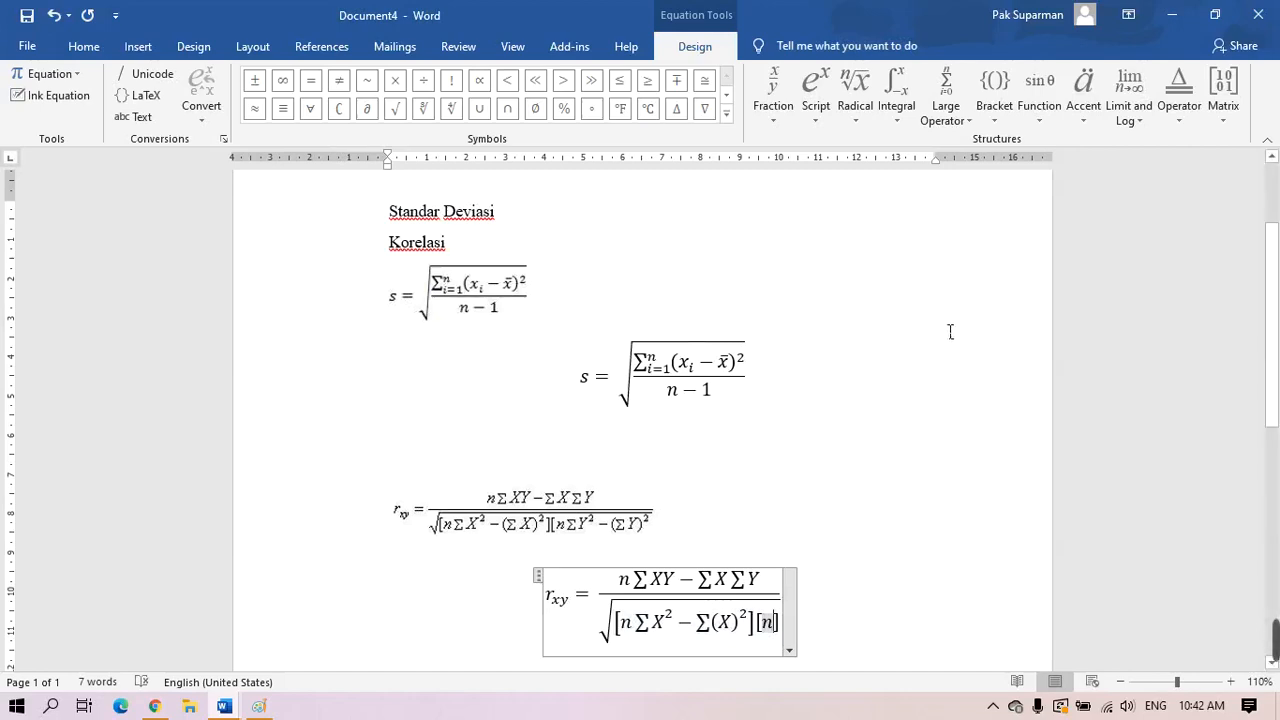
pyautogui.click(818, 98)
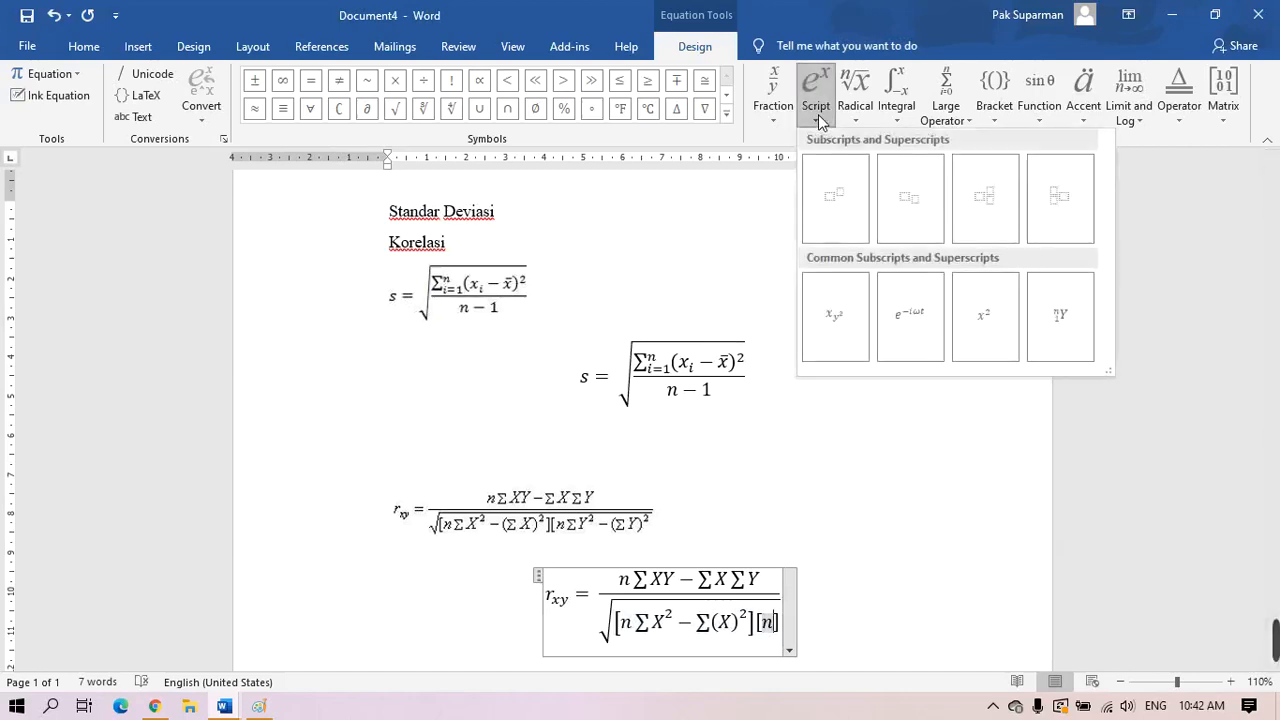
pyautogui.click(838, 196)
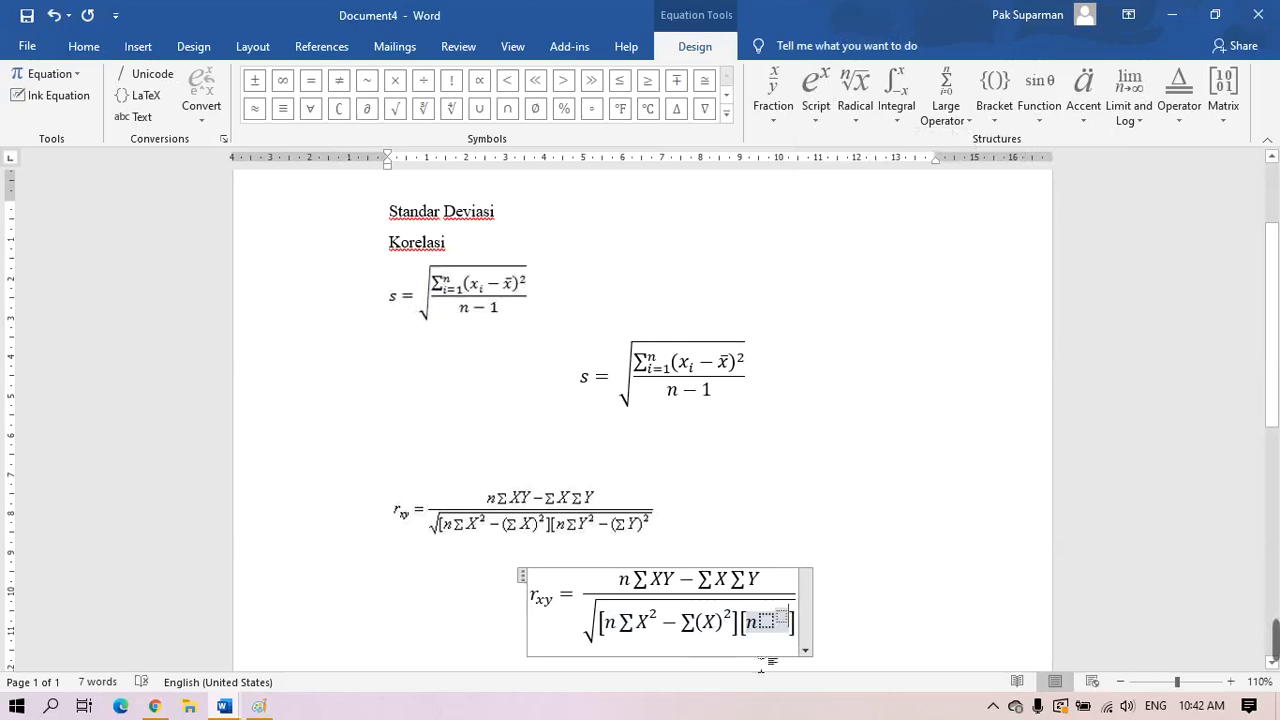
pyautogui.click(767, 621)
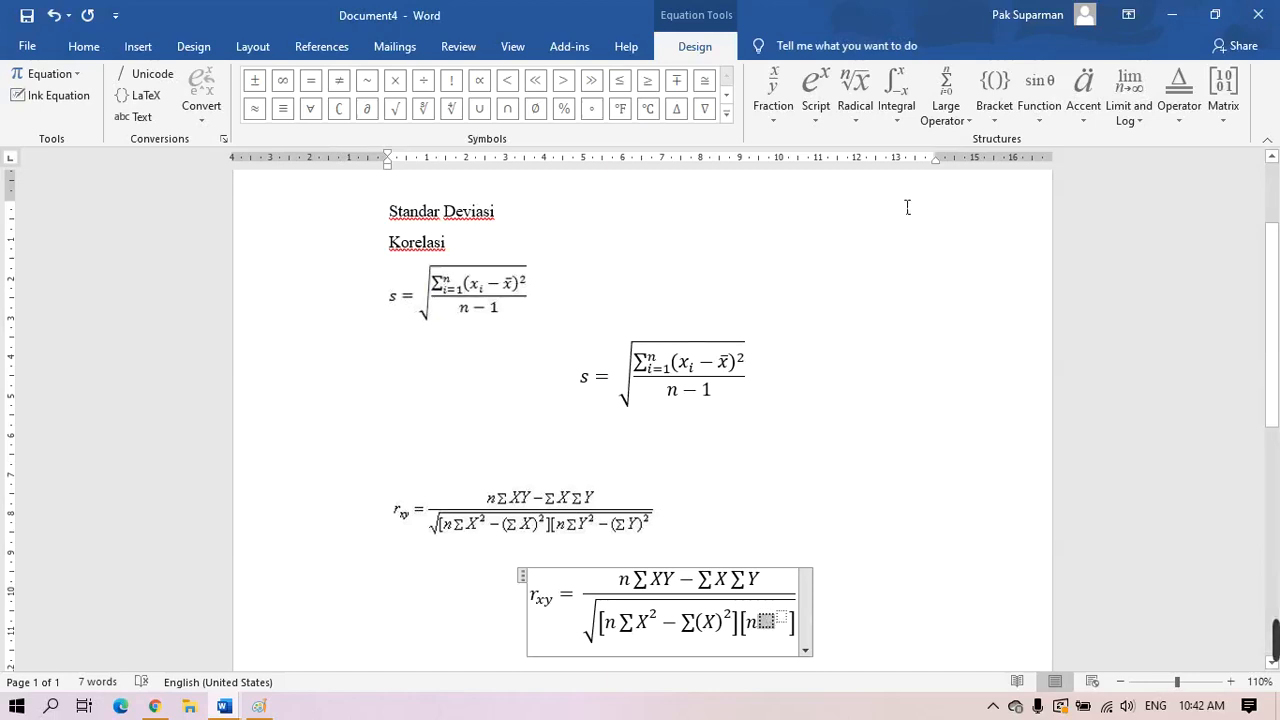
pyautogui.click(946, 110)
pyautogui.click(945, 207)
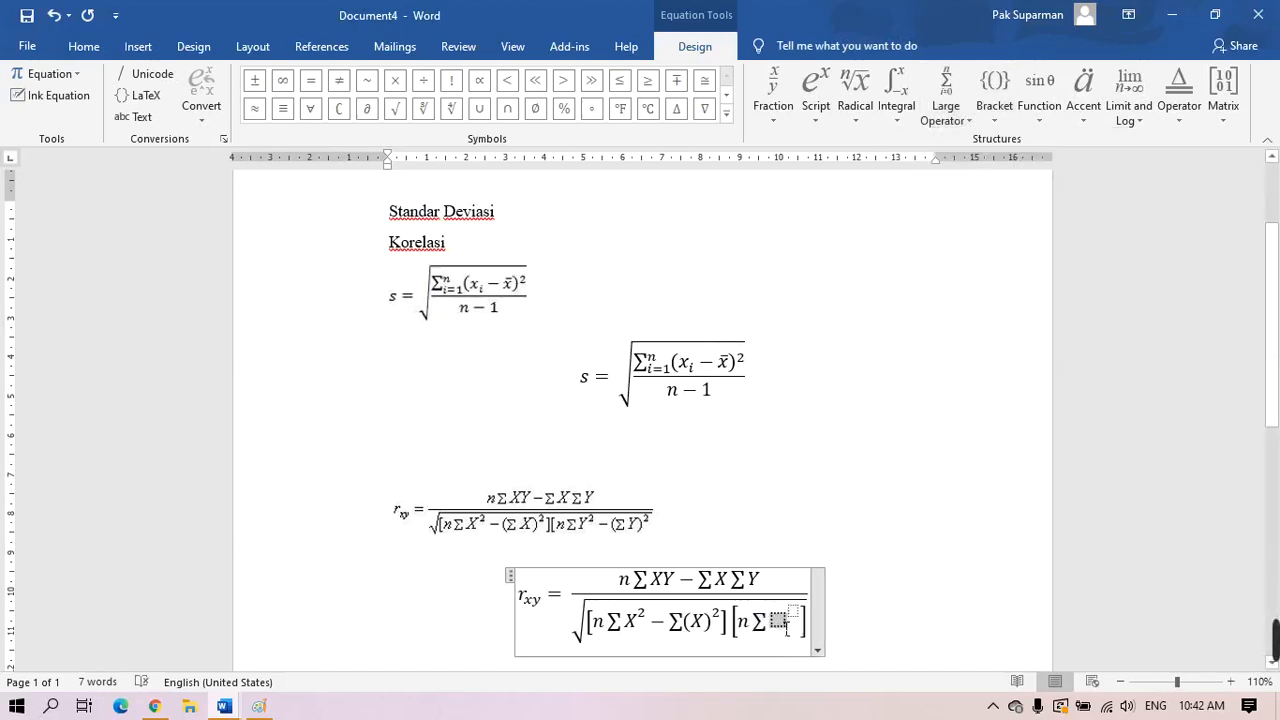
pyautogui.write('Y^')
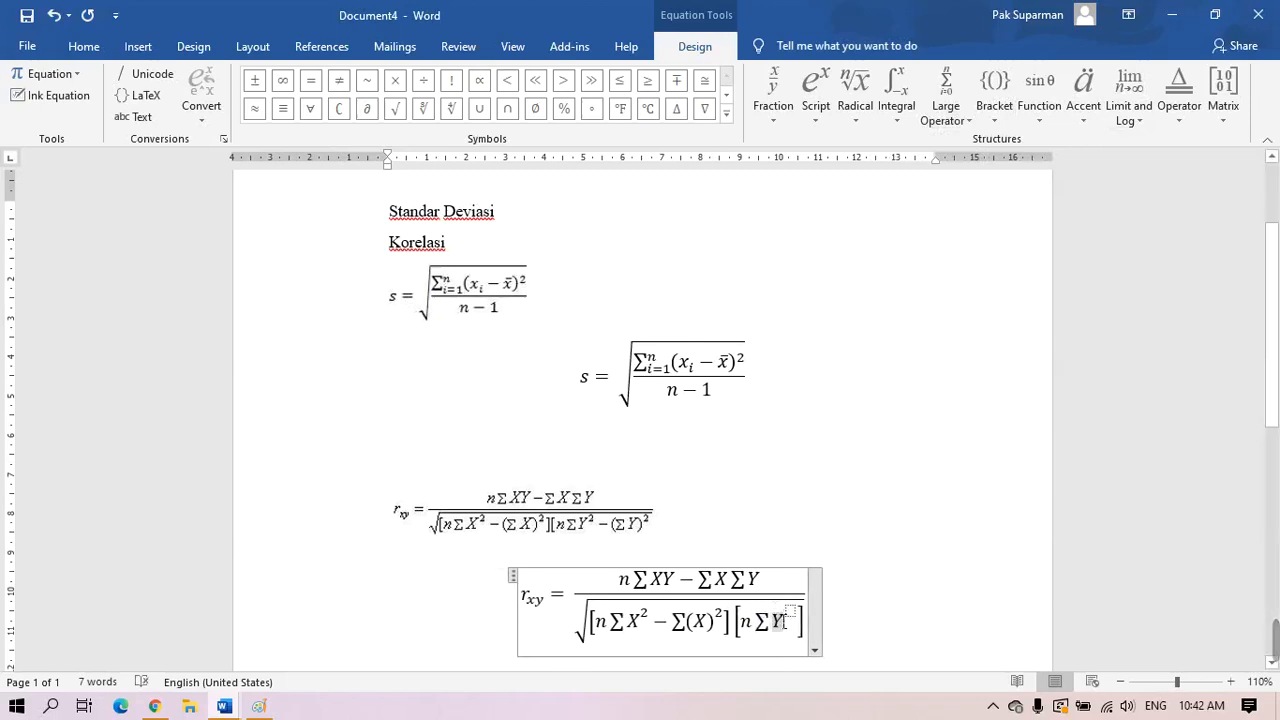
pyautogui.write('2')
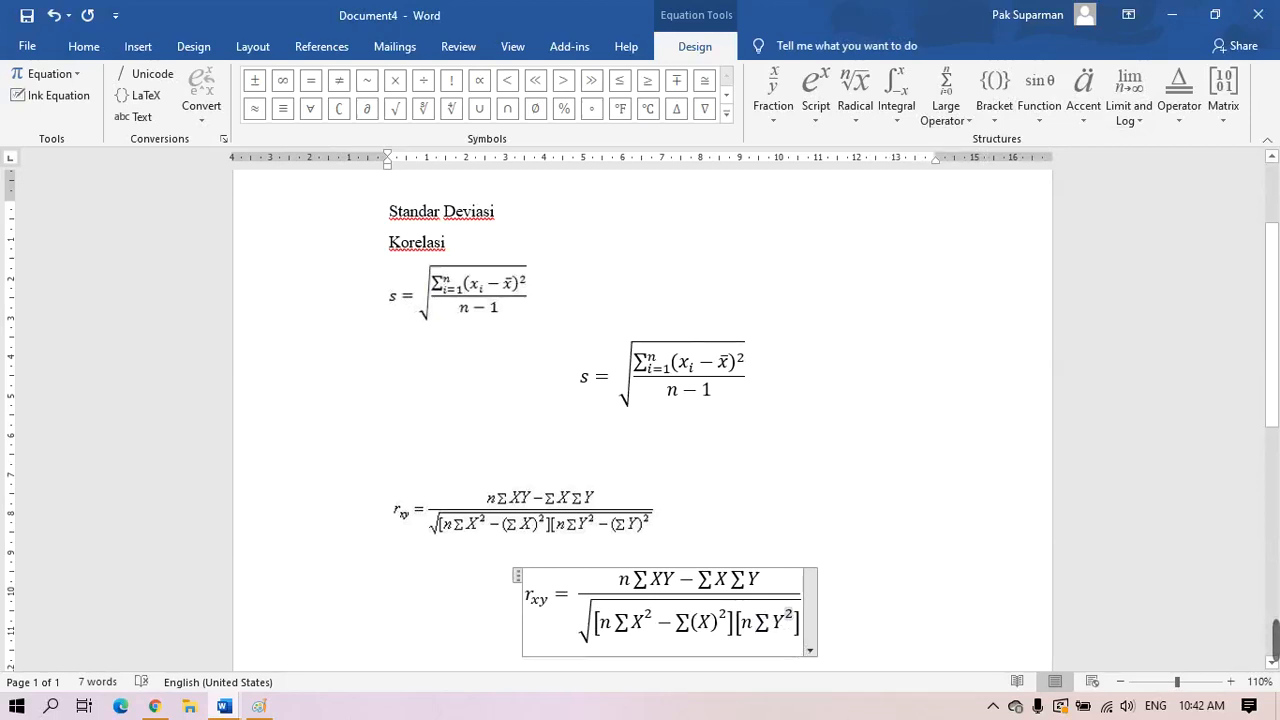
pyautogui.write('-')
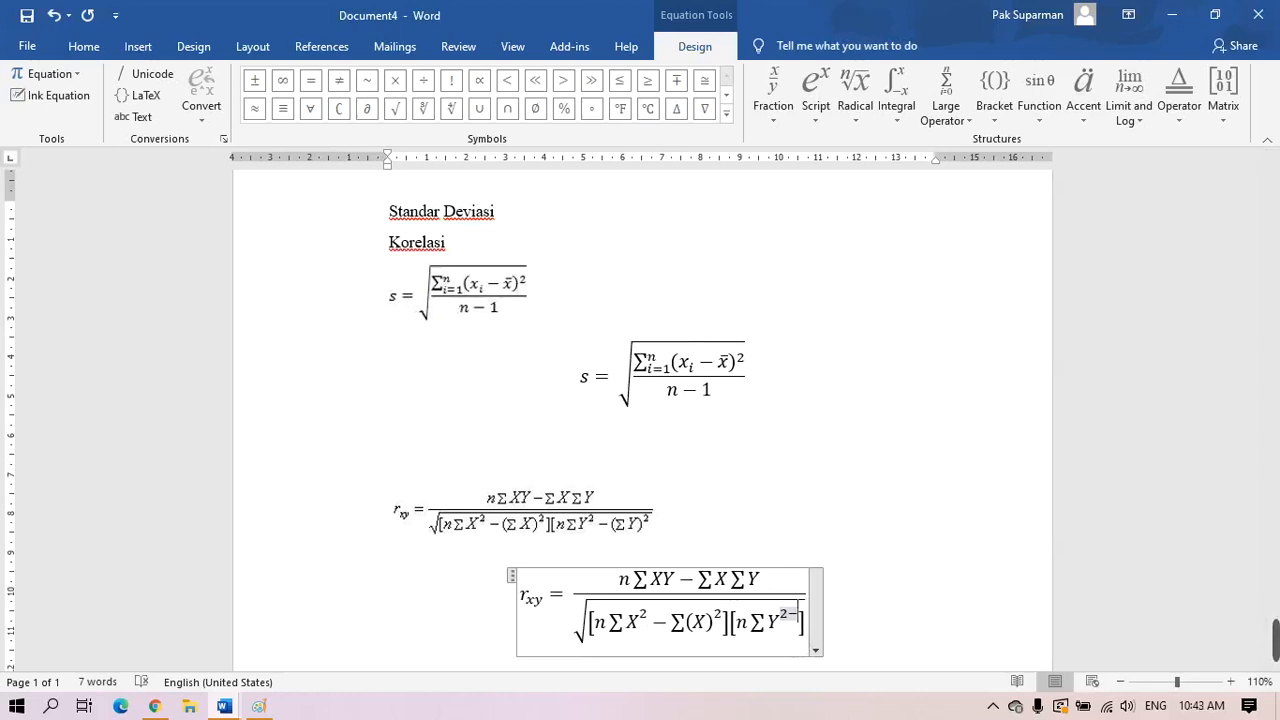
# Replace the stray minus and add − ∑ after n∑Y² in the second bracket
pyautogui.press('BackSpace')
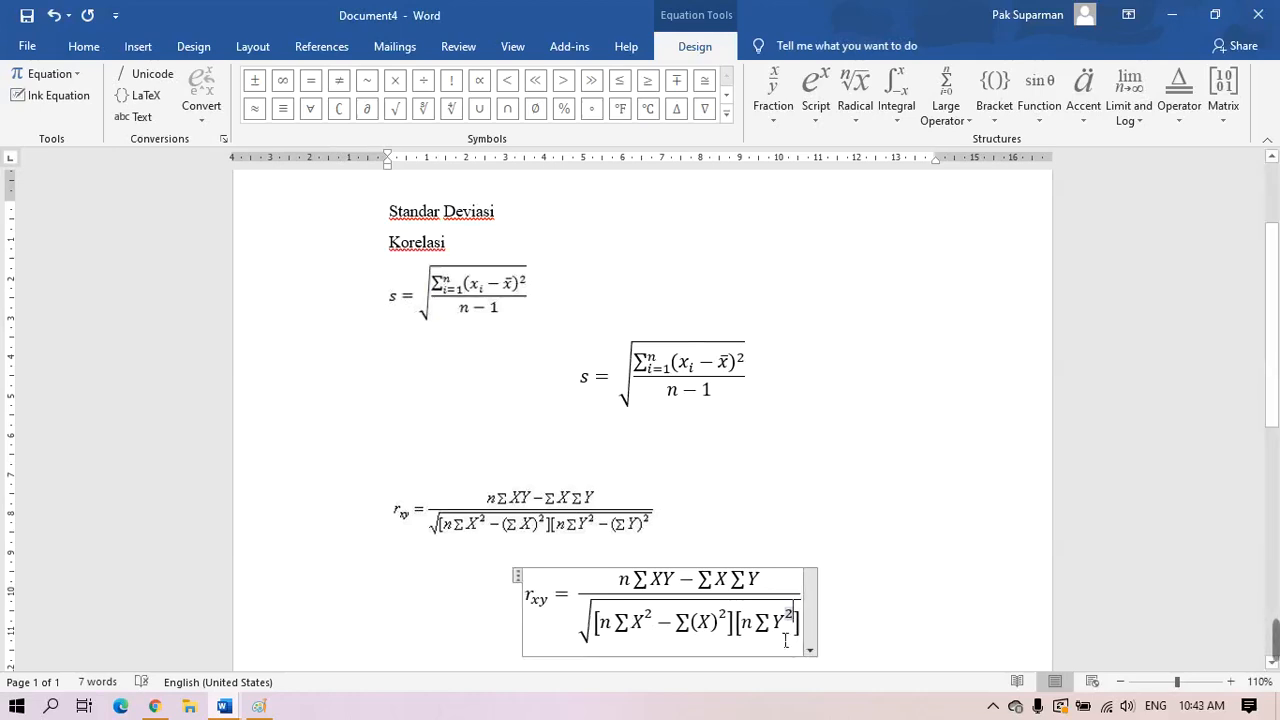
pyautogui.click(801, 632)
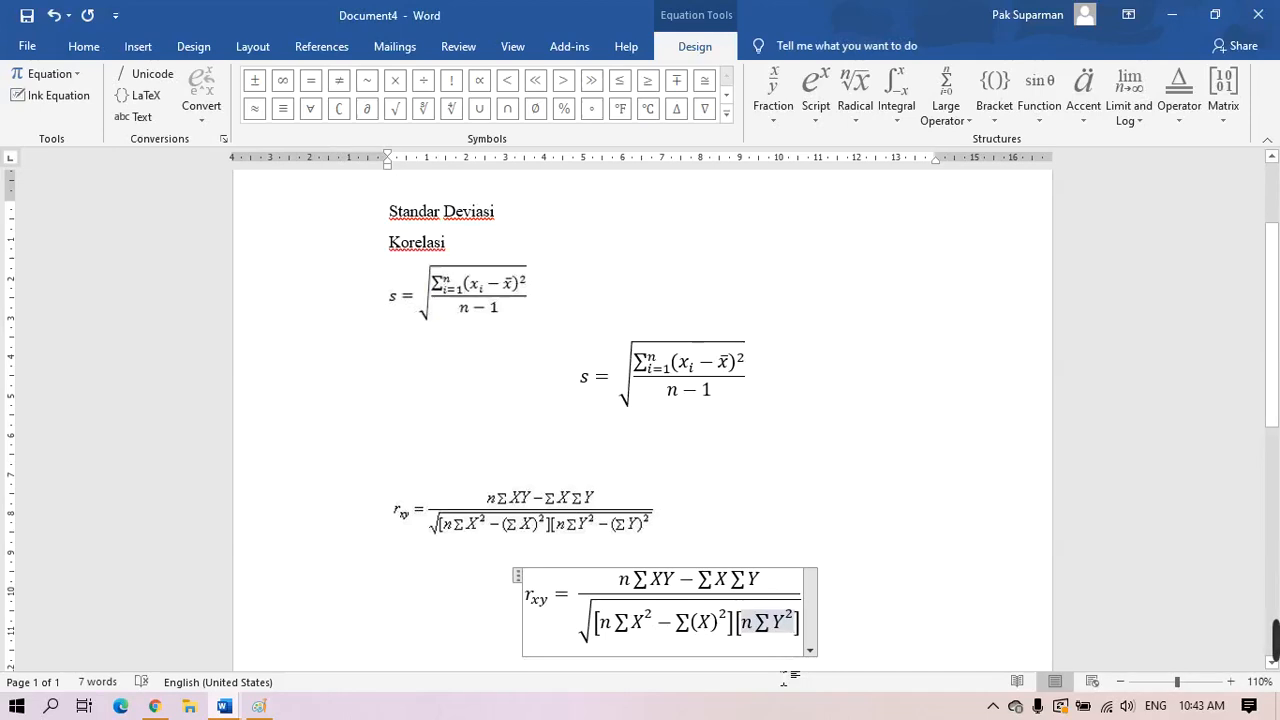
pyautogui.write('-')
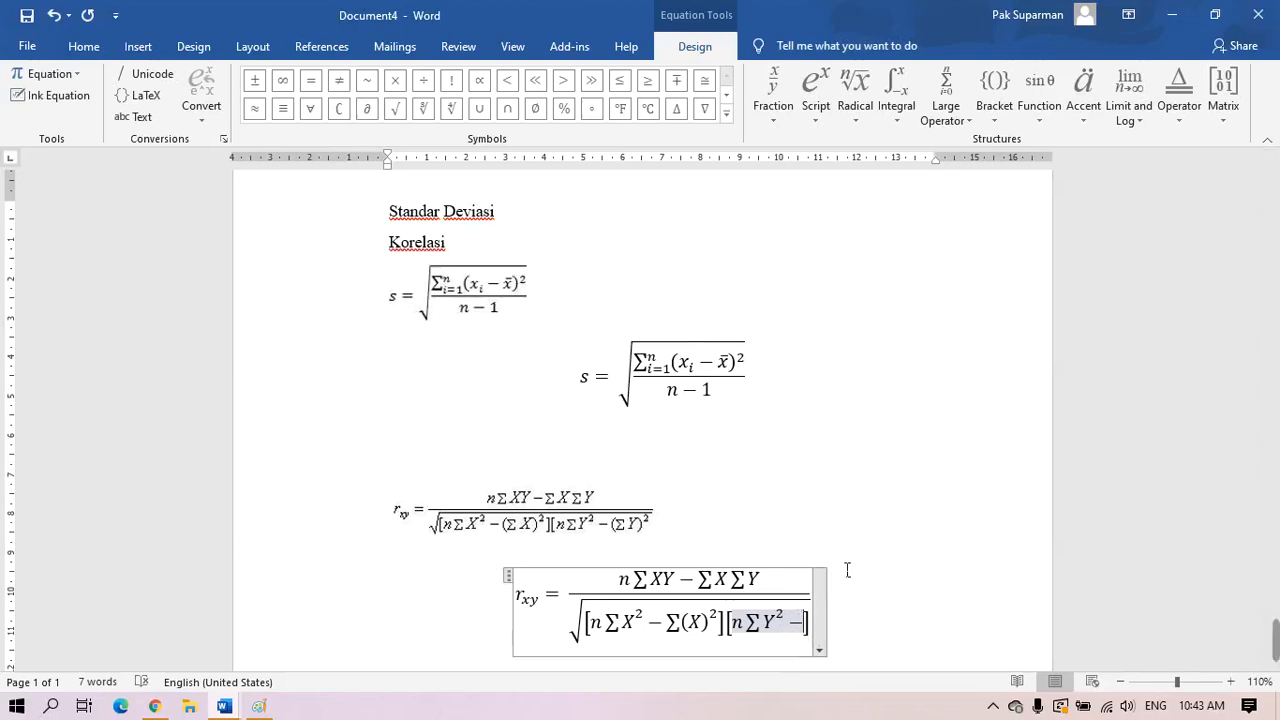
pyautogui.click(830, 122)
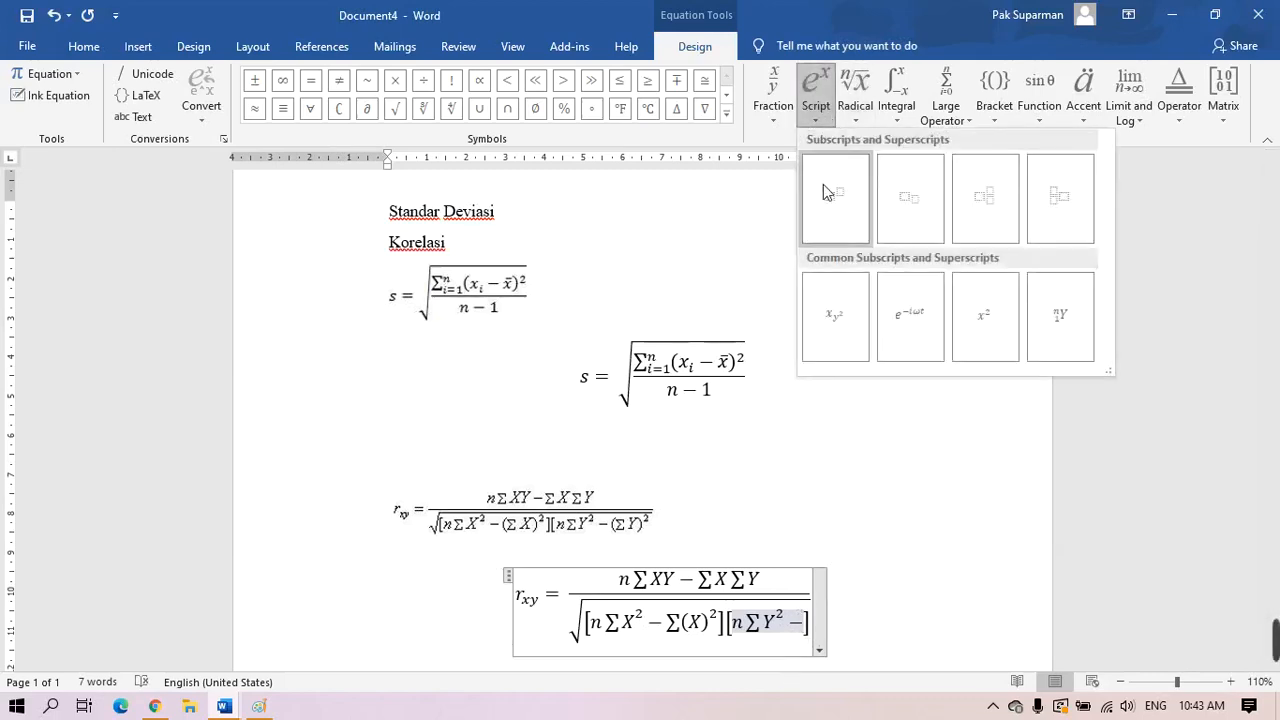
pyautogui.click(825, 194)
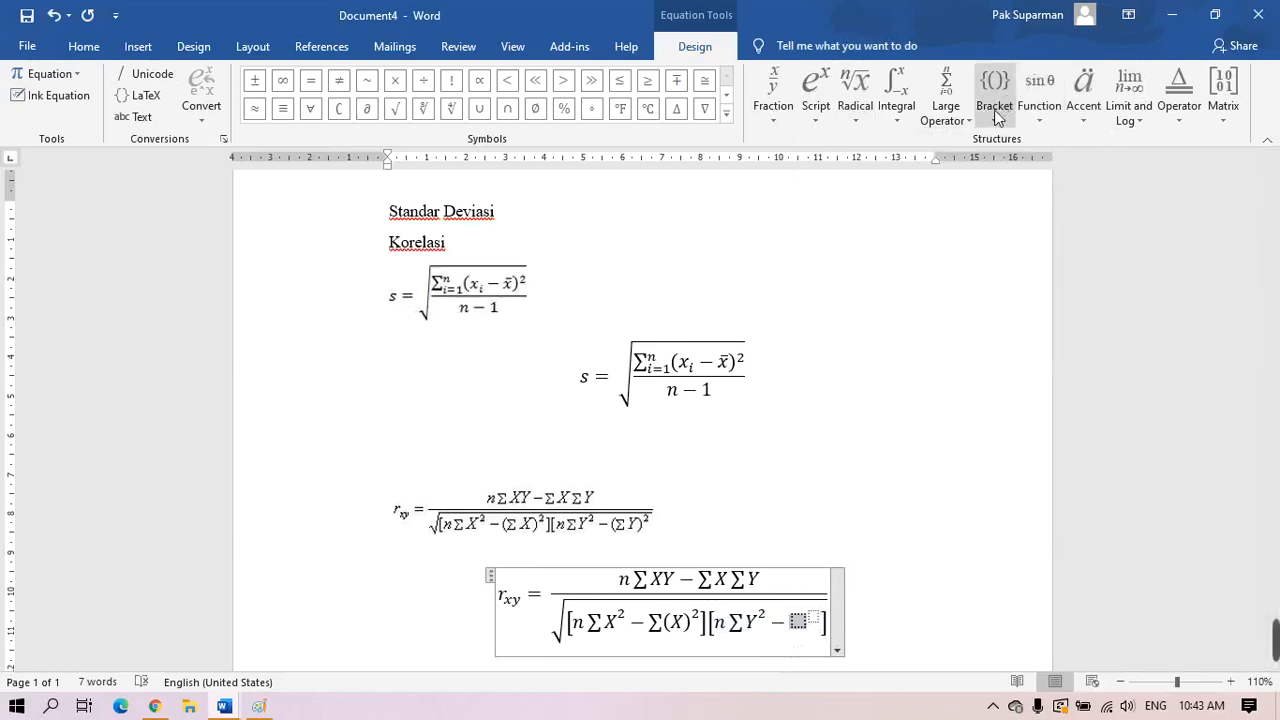
pyautogui.click(942, 108)
pyautogui.click(922, 218)
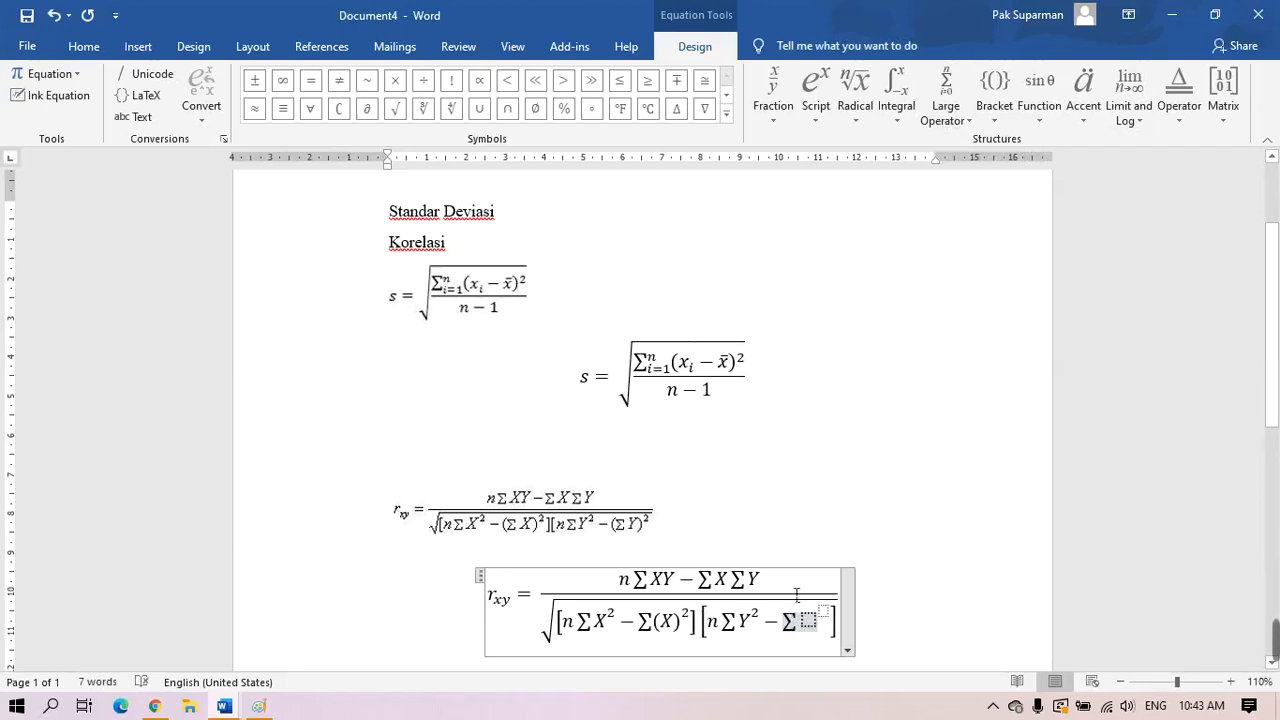
# Finish the second bracket with (Y)² so it reads n∑Y² − ∑(Y)², then leave the equation
pyautogui.click(994, 100)
pyautogui.click(995, 198)
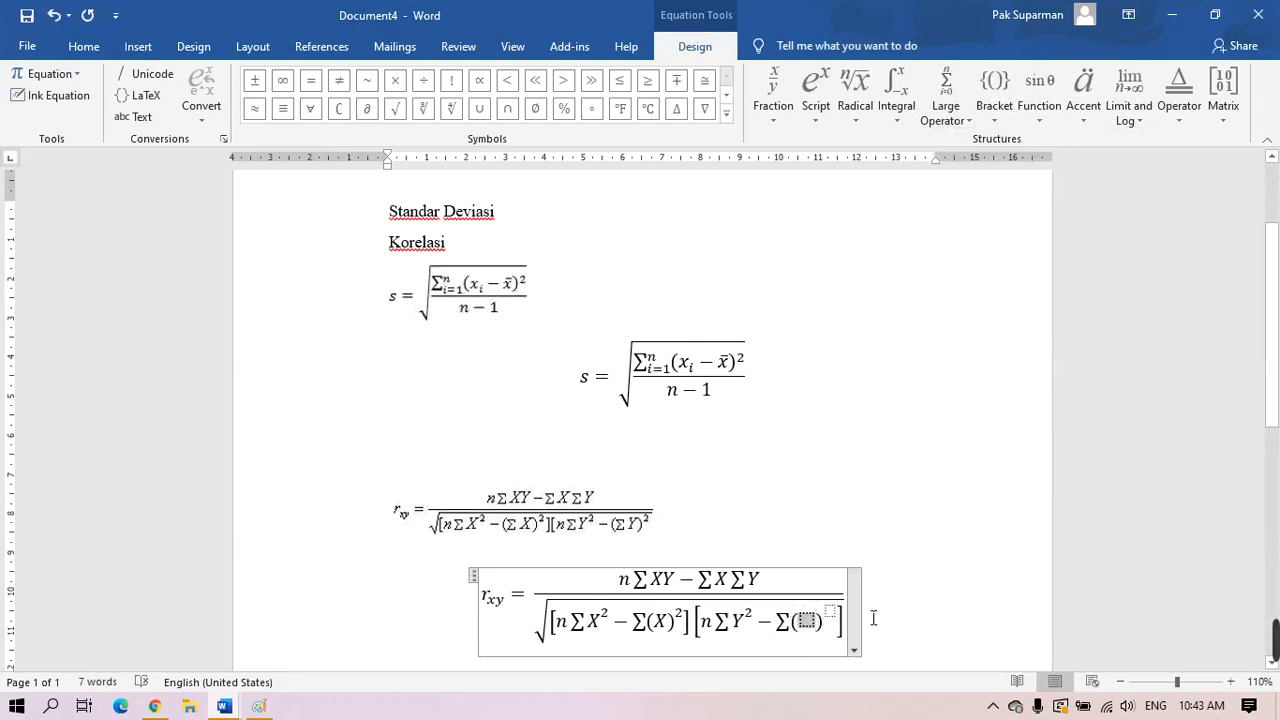
pyautogui.write('Y')
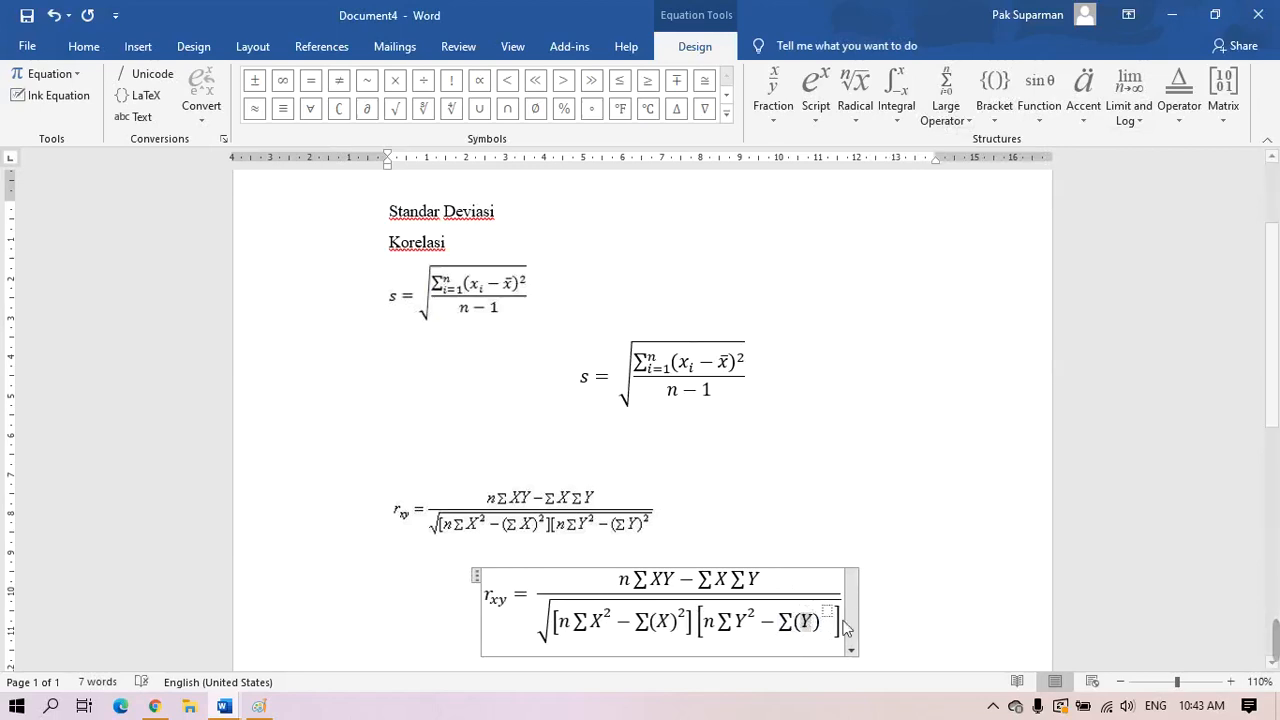
pyautogui.press('Right')
pyautogui.write('2')
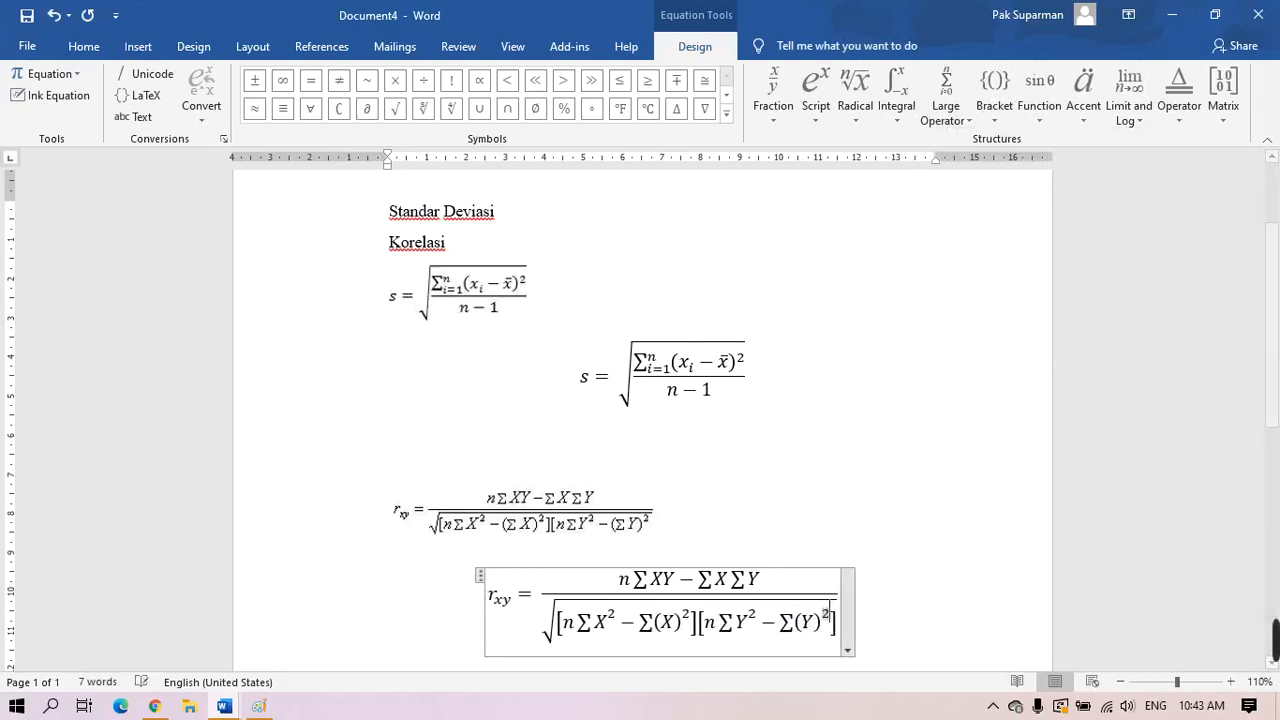
pyautogui.click(963, 610)
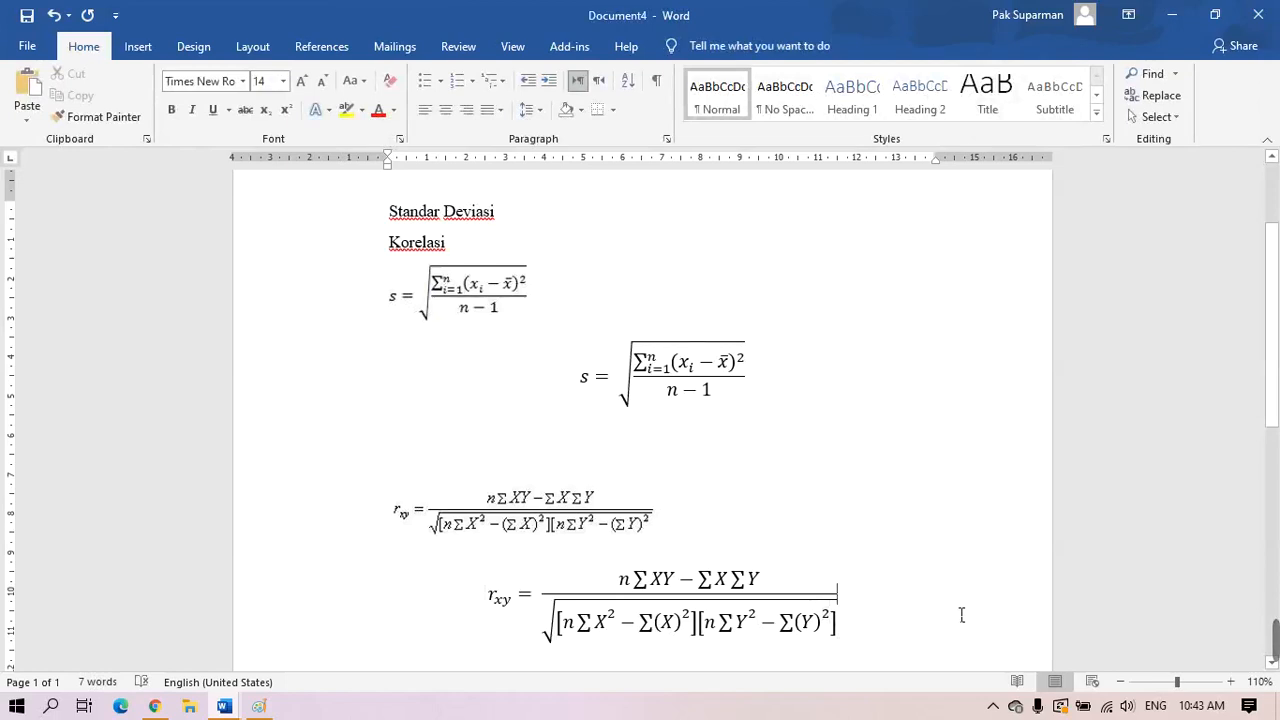
# Below the equation, add a left-aligned 'Keterangan :' line followed by an empty line
pyautogui.scroll(-2, 961, 612)
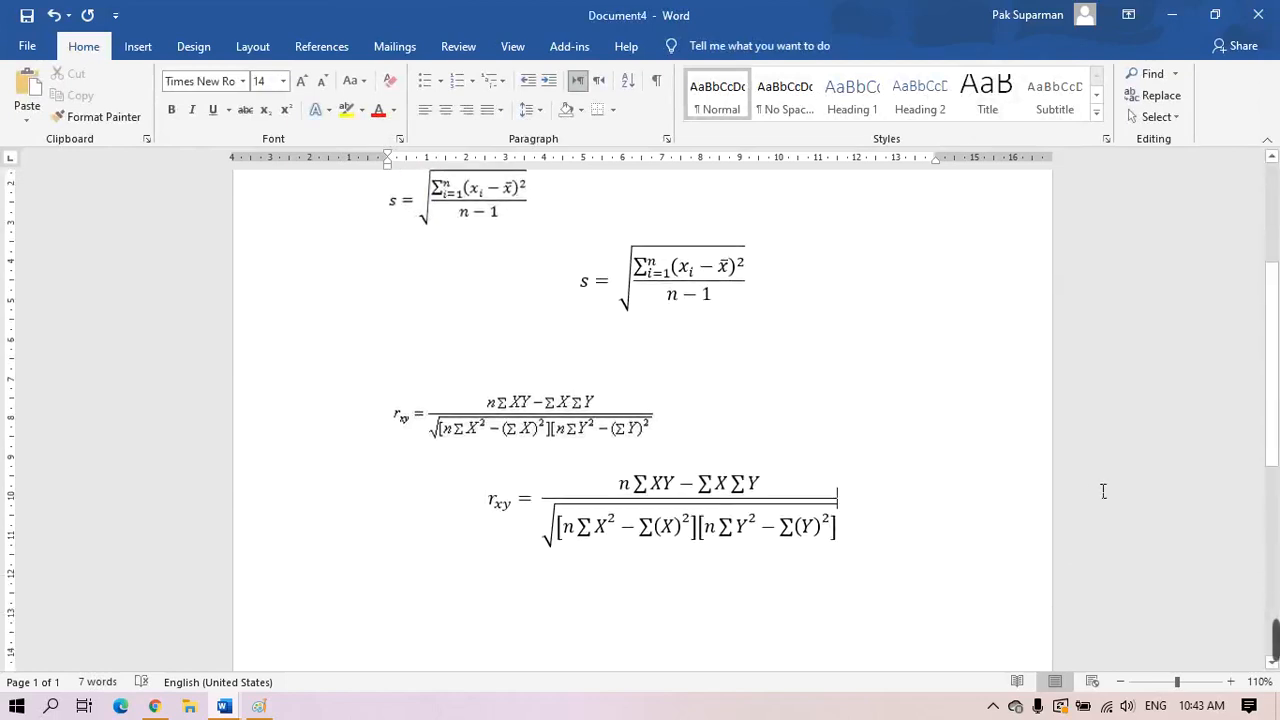
pyautogui.press('Return')
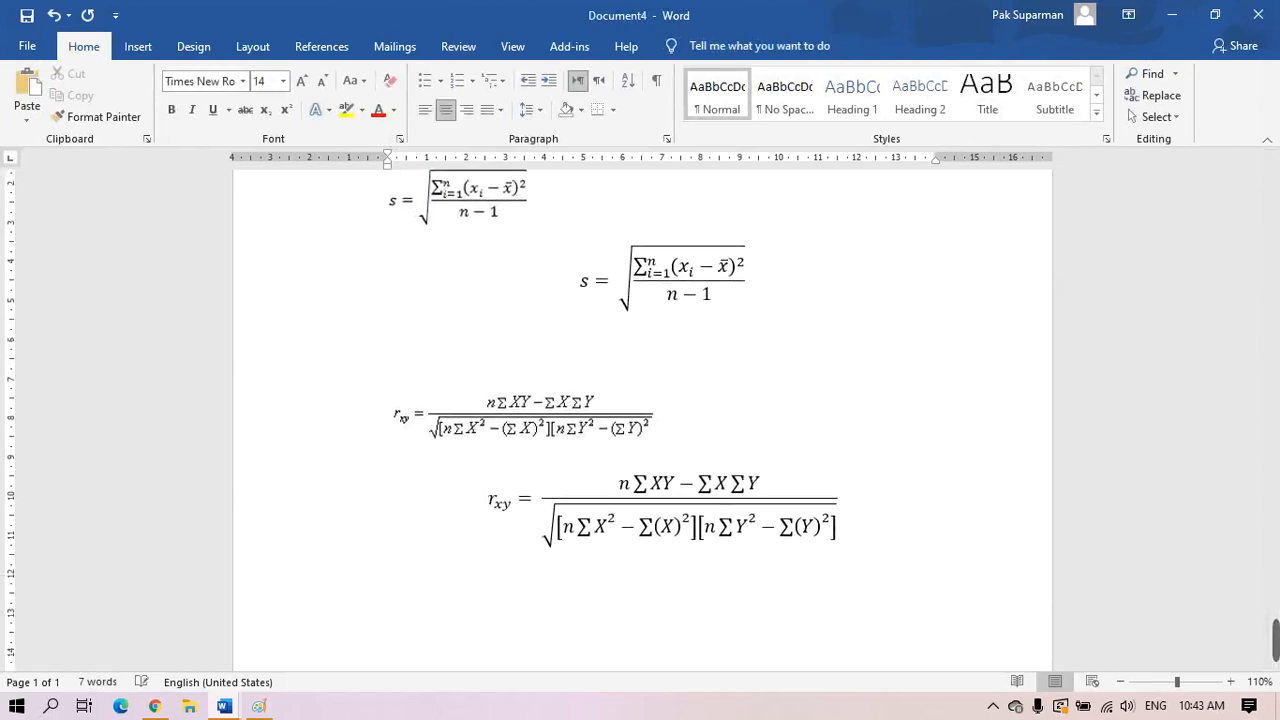
pyautogui.click(502, 112)
pyautogui.click(490, 141)
pyautogui.write('Keteranga')
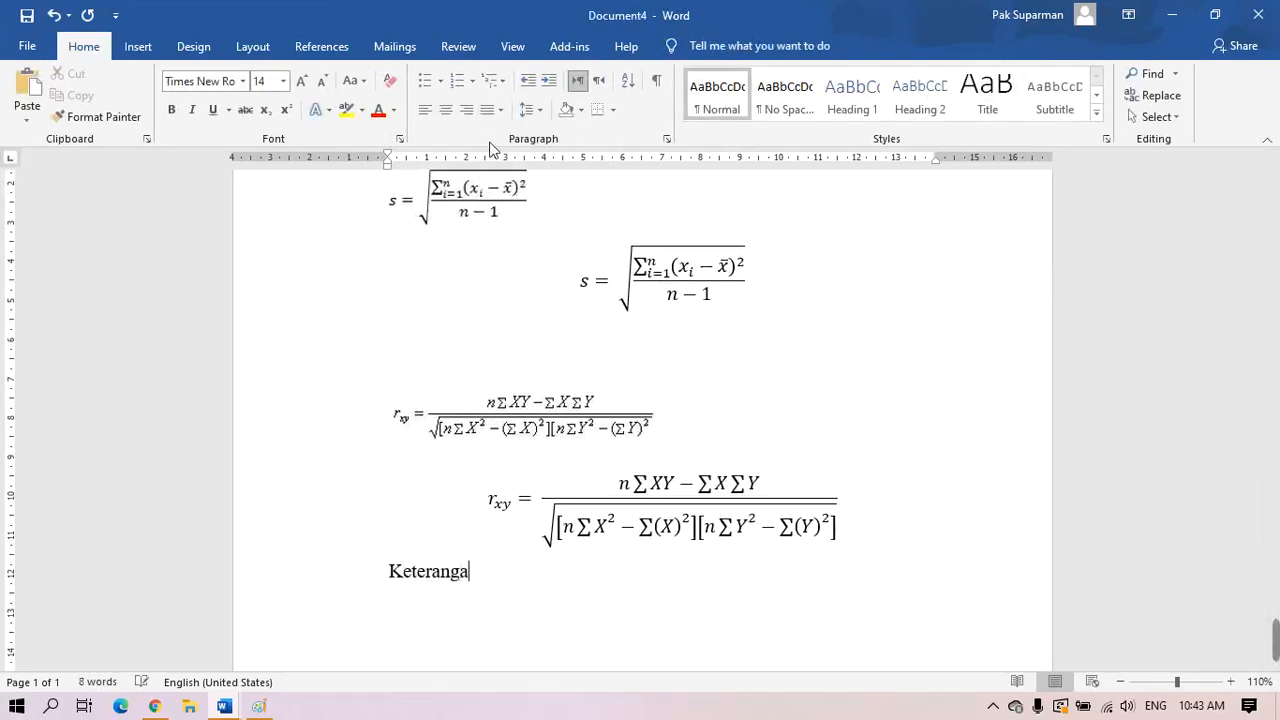
pyautogui.write('n :')
pyautogui.press('BackSpace')
pyautogui.write('=')
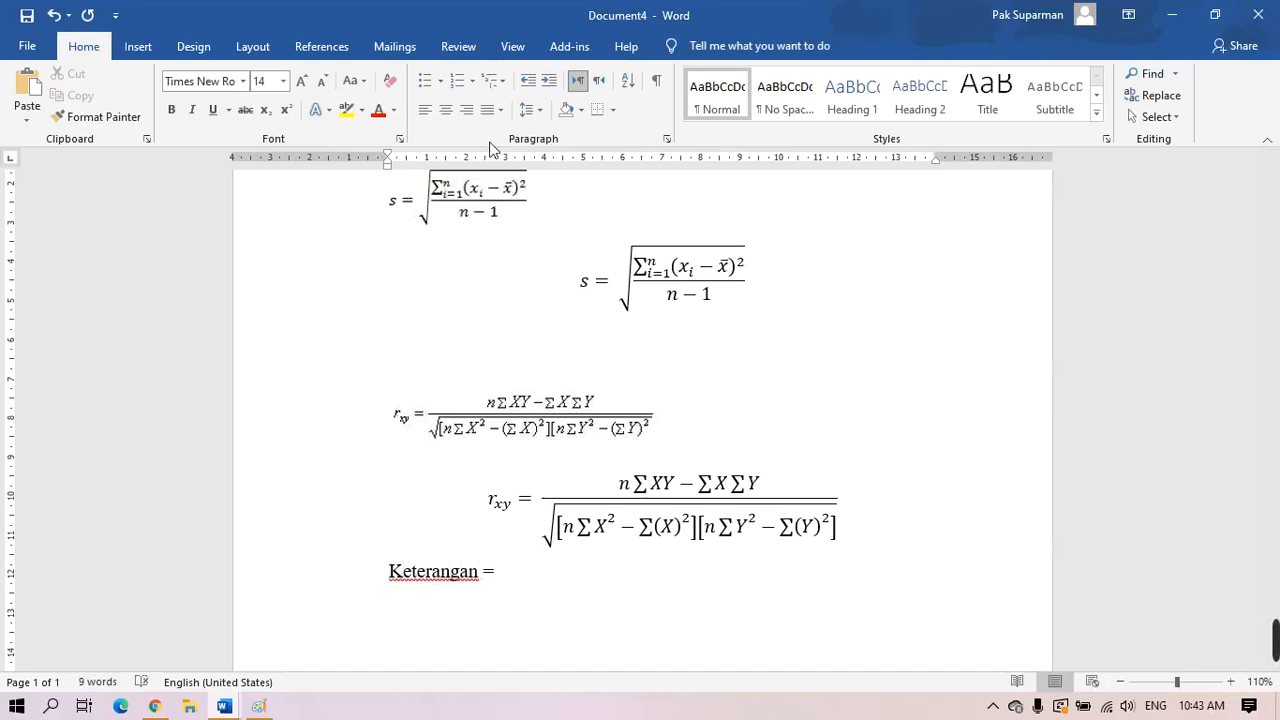
pyautogui.press('BackSpace')
pyautogui.write(':')
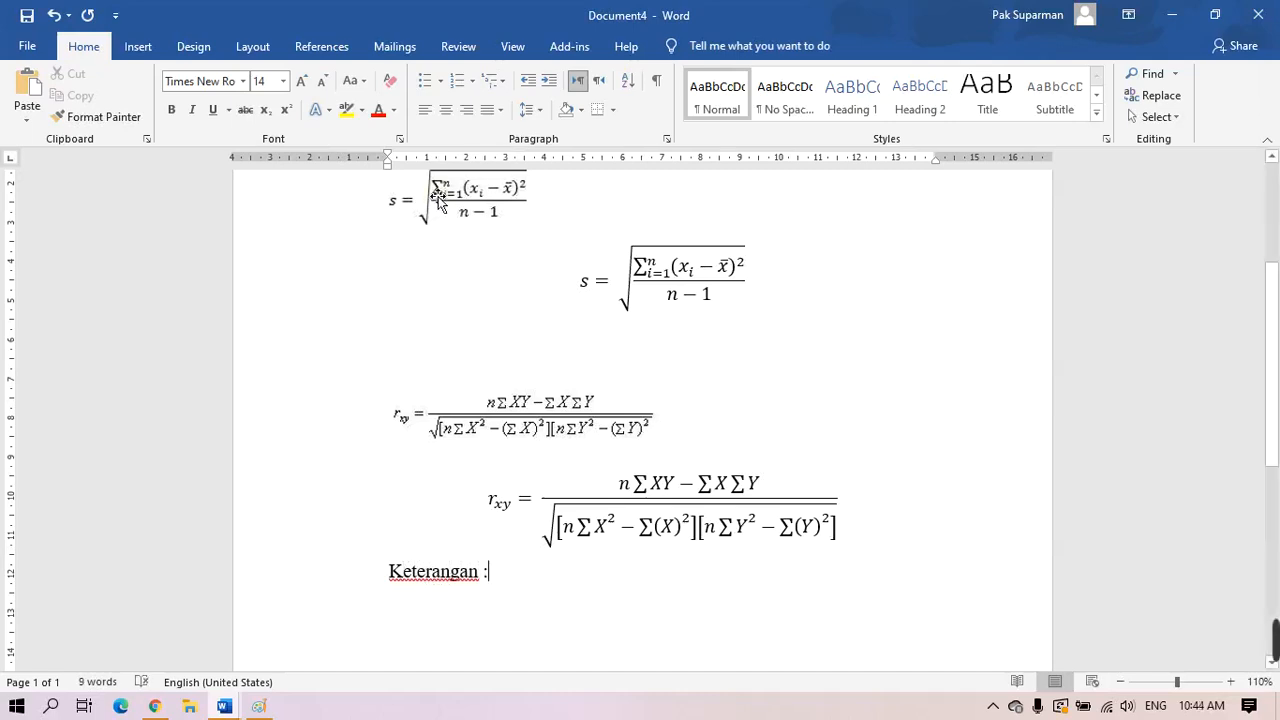
pyautogui.press('Return')
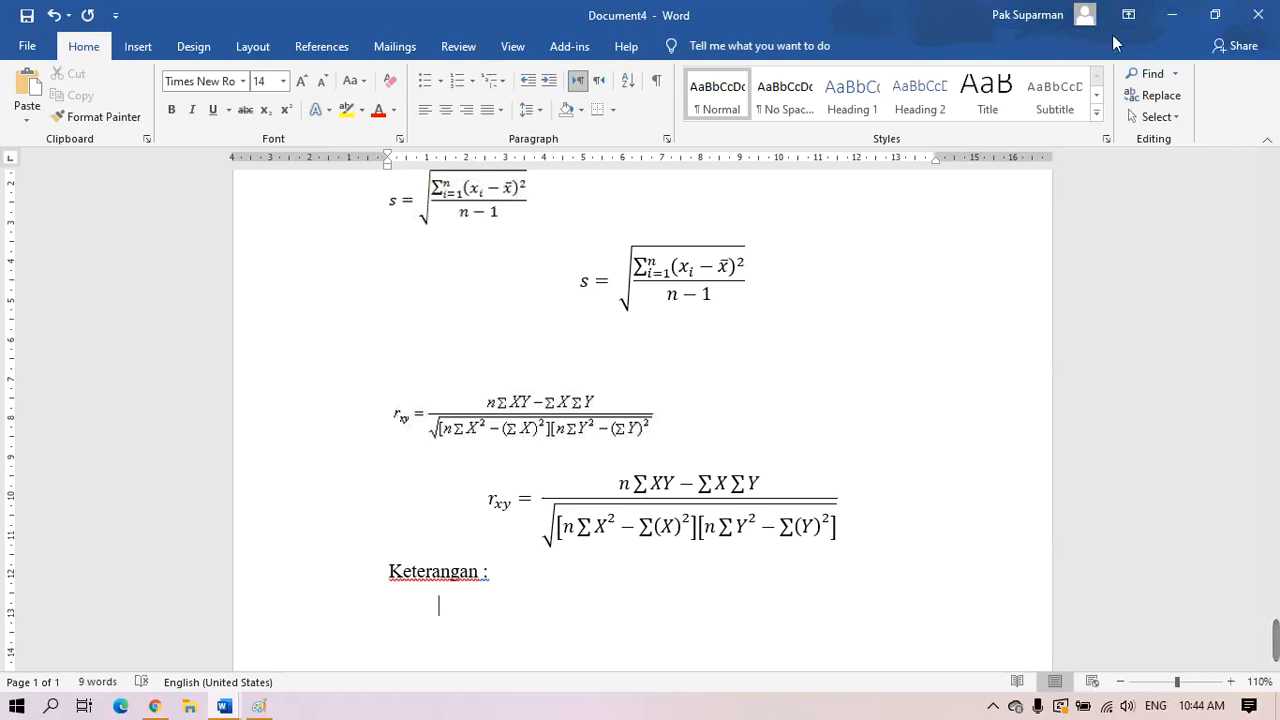
# Minimize the Word, Paint, Chrome and remaining Word windows to reveal the desktop
pyautogui.click(1172, 16)
pyautogui.click(1173, 12)
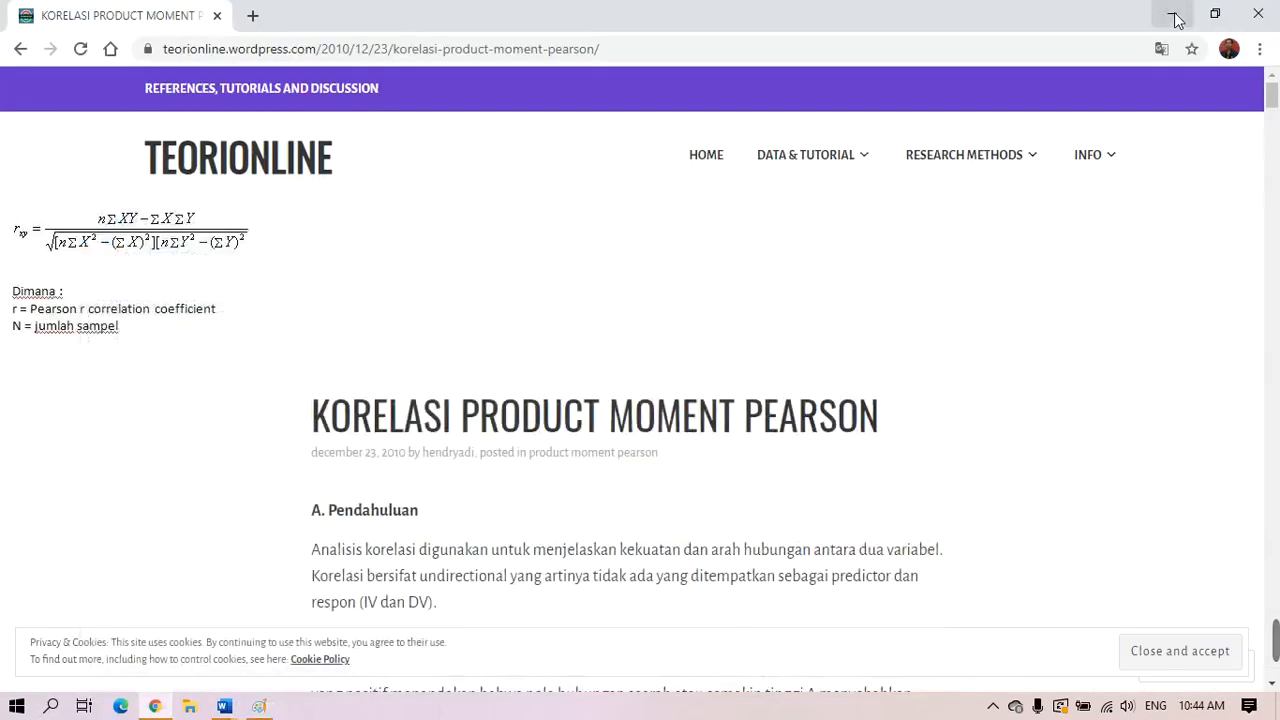
pyautogui.click(1174, 16)
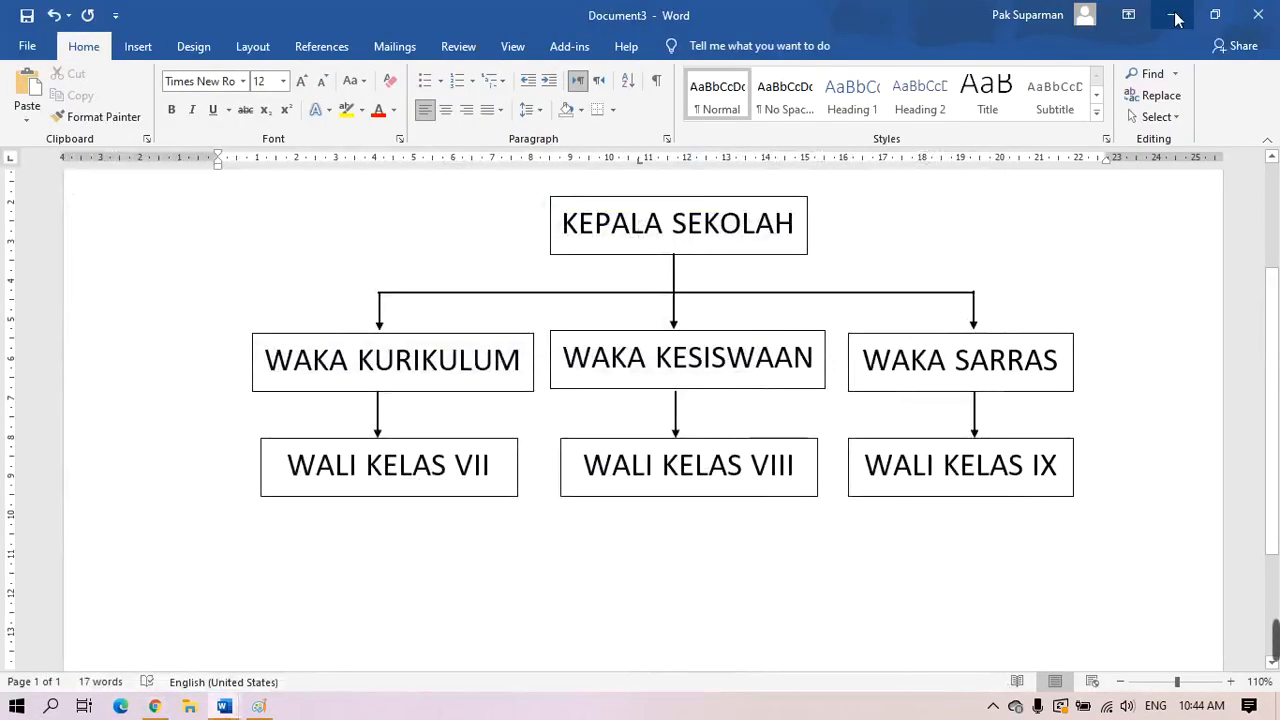
pyautogui.click(1176, 16)
pyautogui.click(1176, 16)
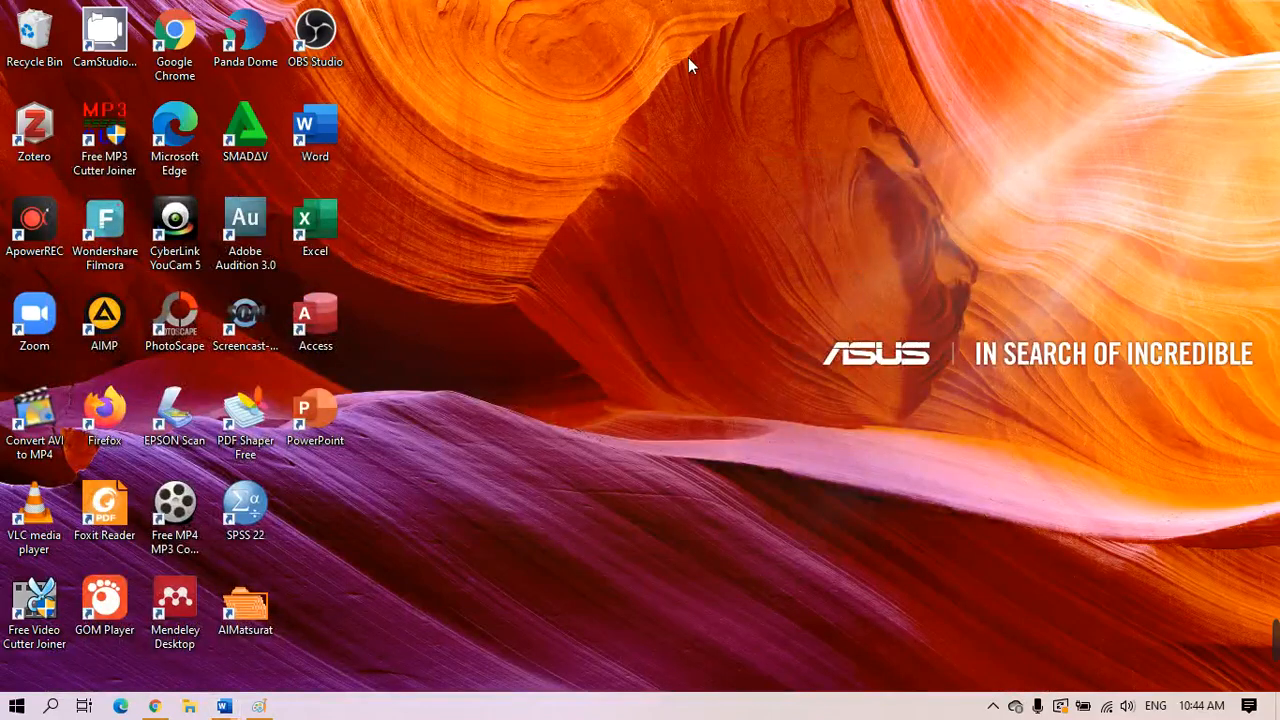